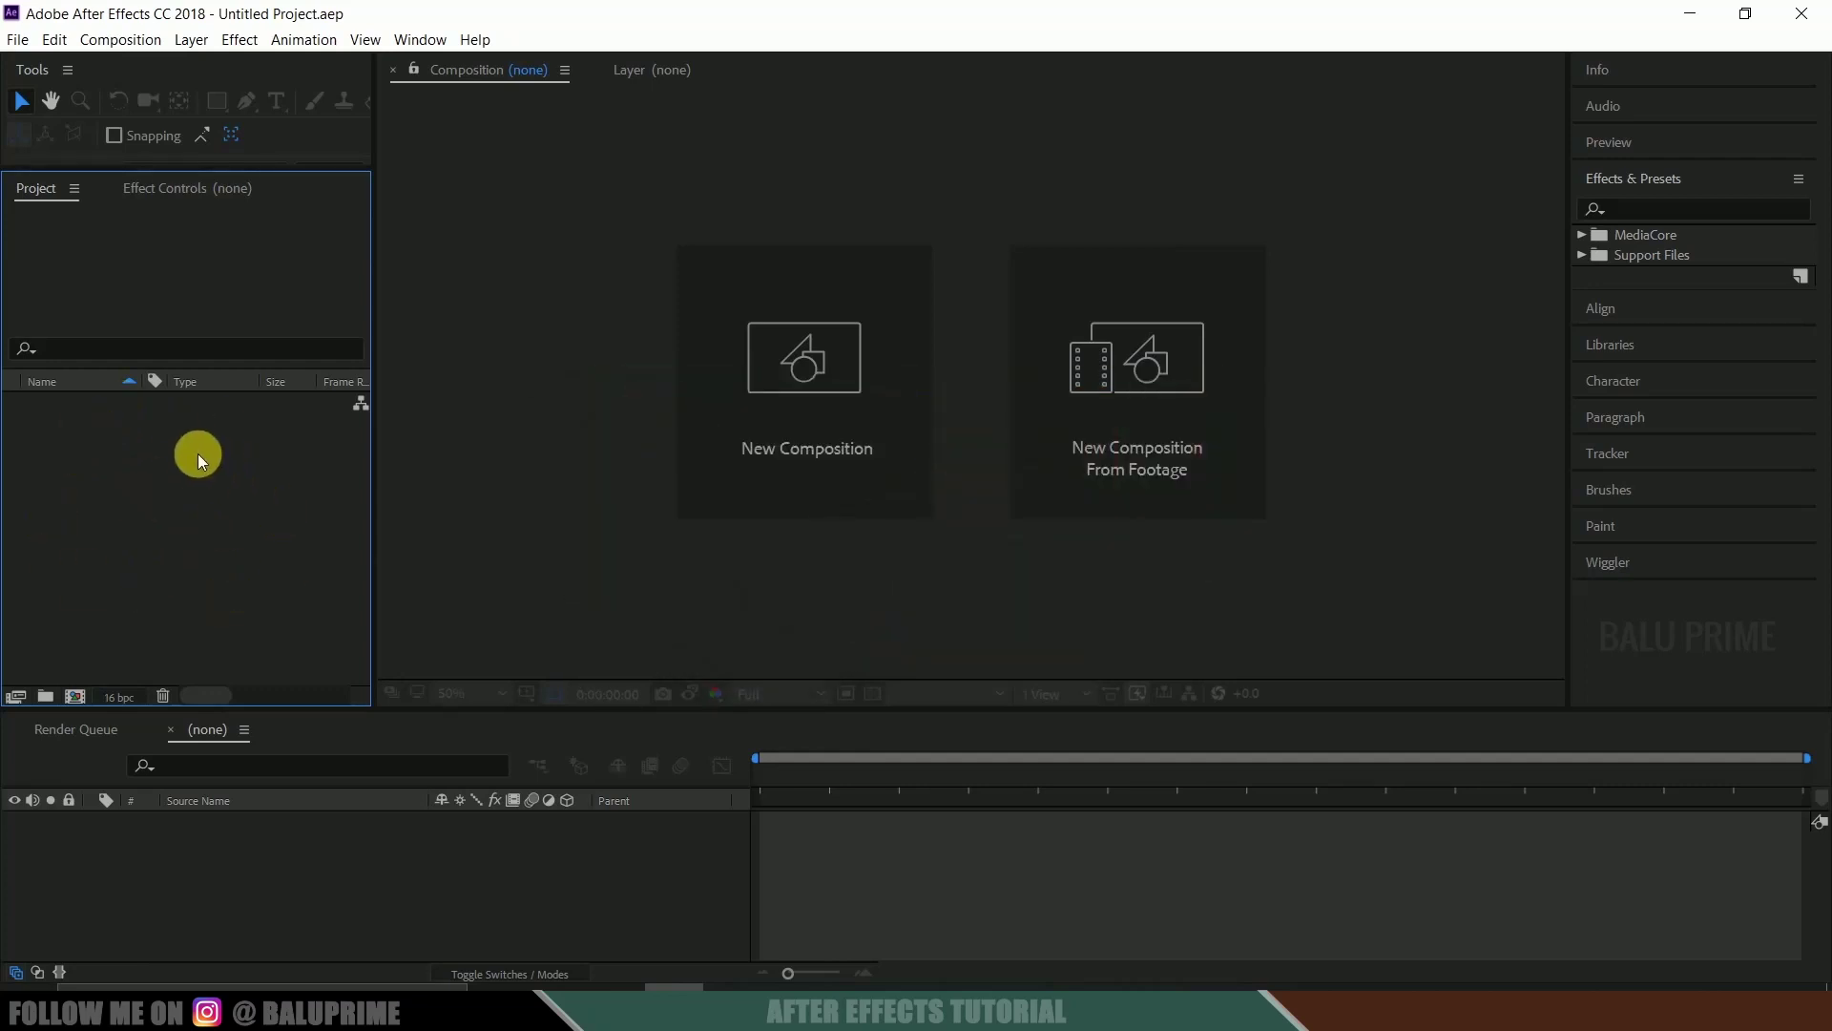
Create a new composition with the HDTV 1080 24 preset, 24 frames per second and a duration of 0:00:10:23
click(795, 400)
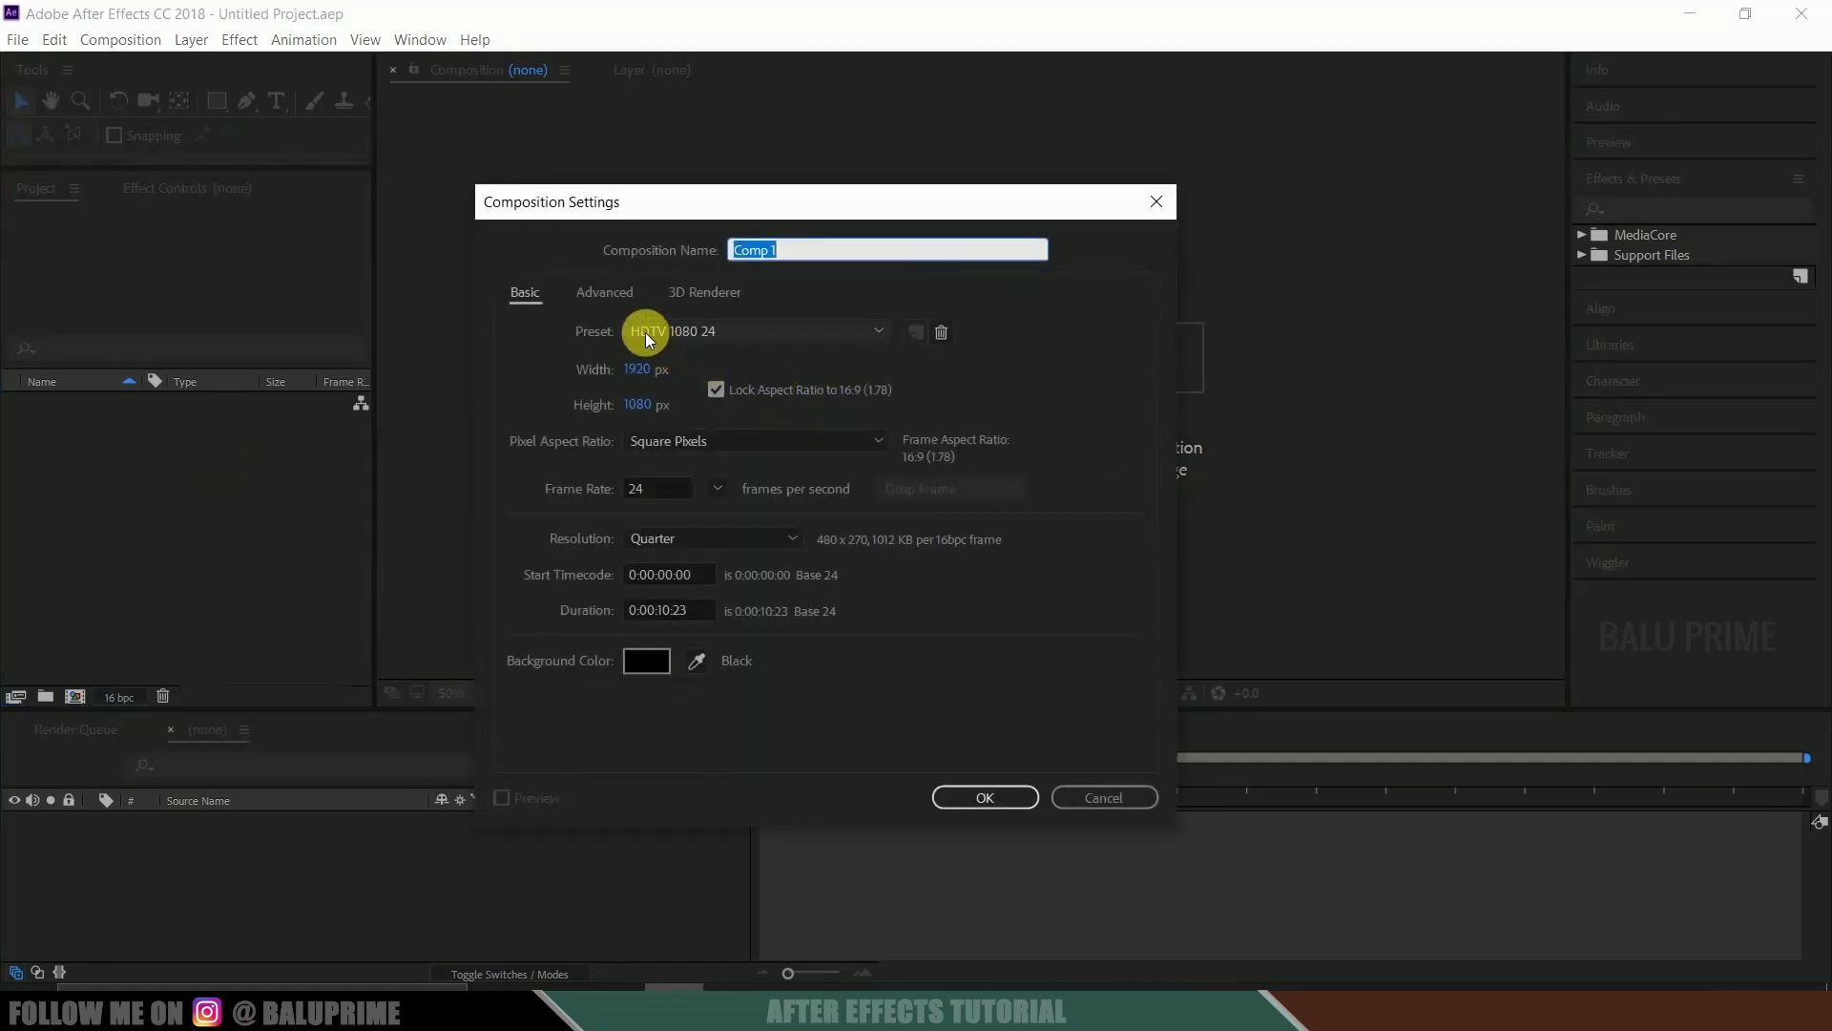
click(645, 333)
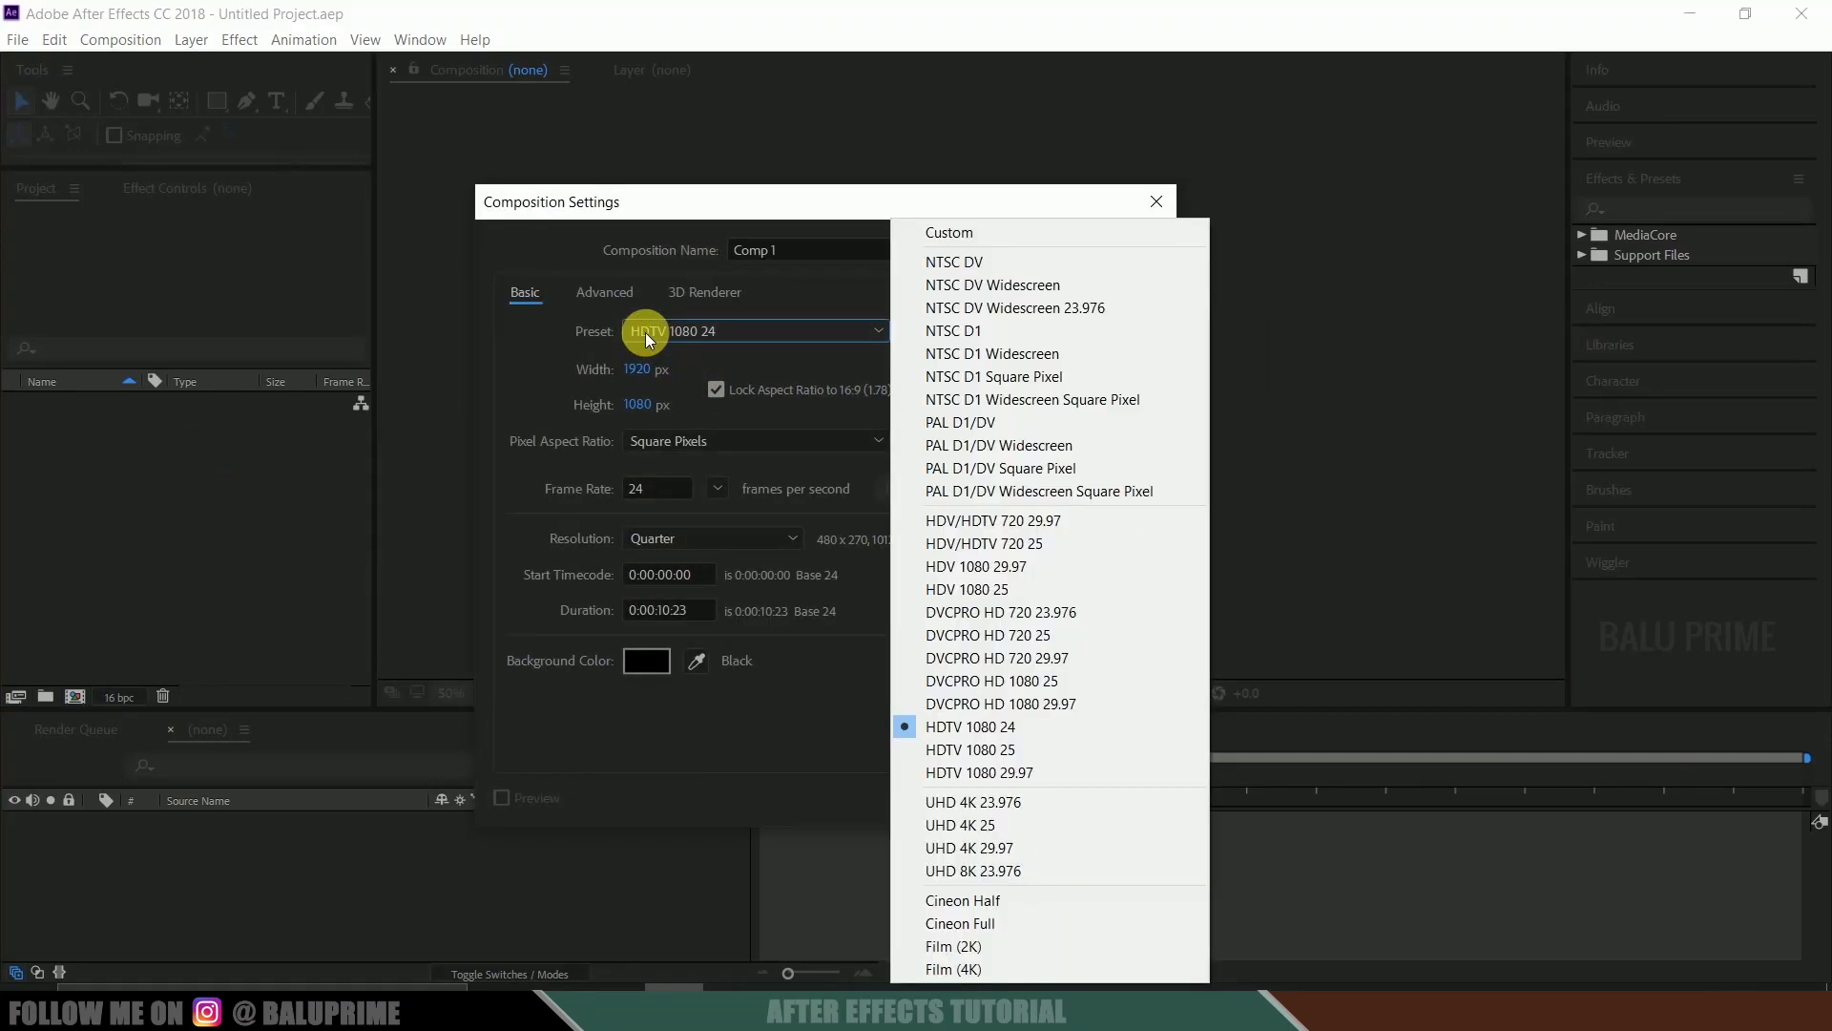
click(956, 736)
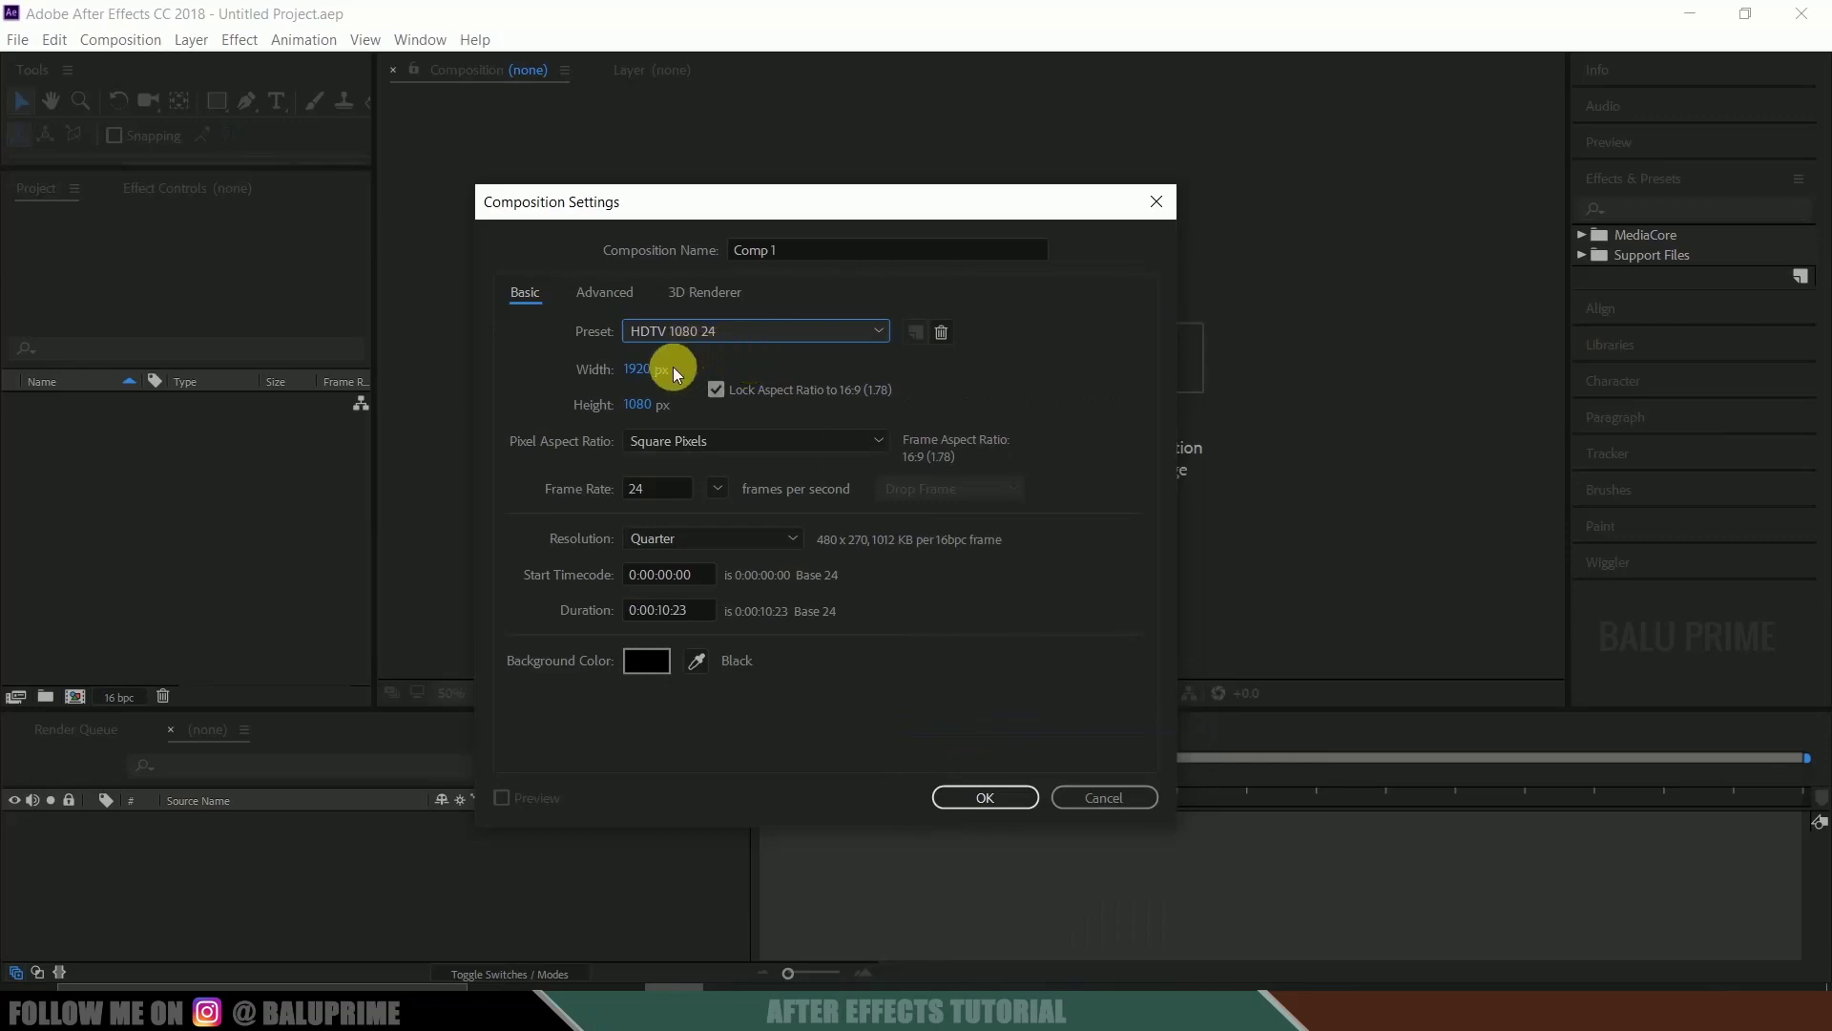
click(657, 488)
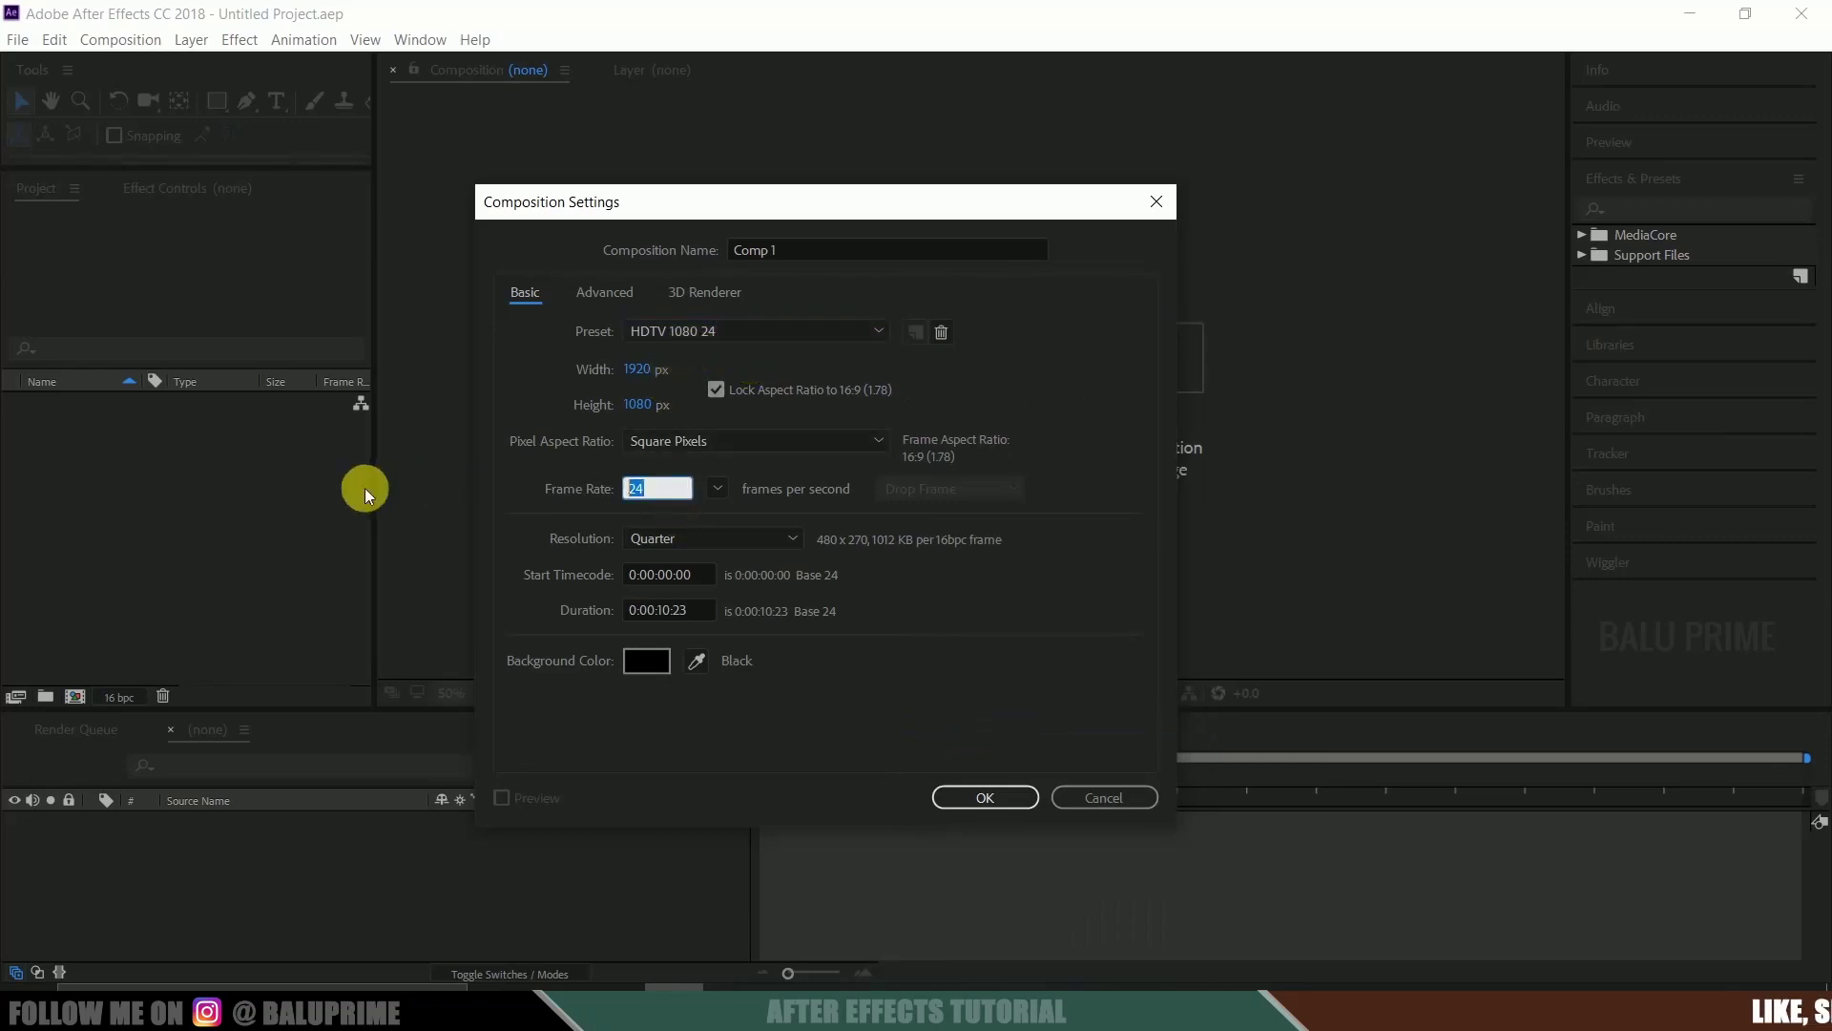
click(703, 615)
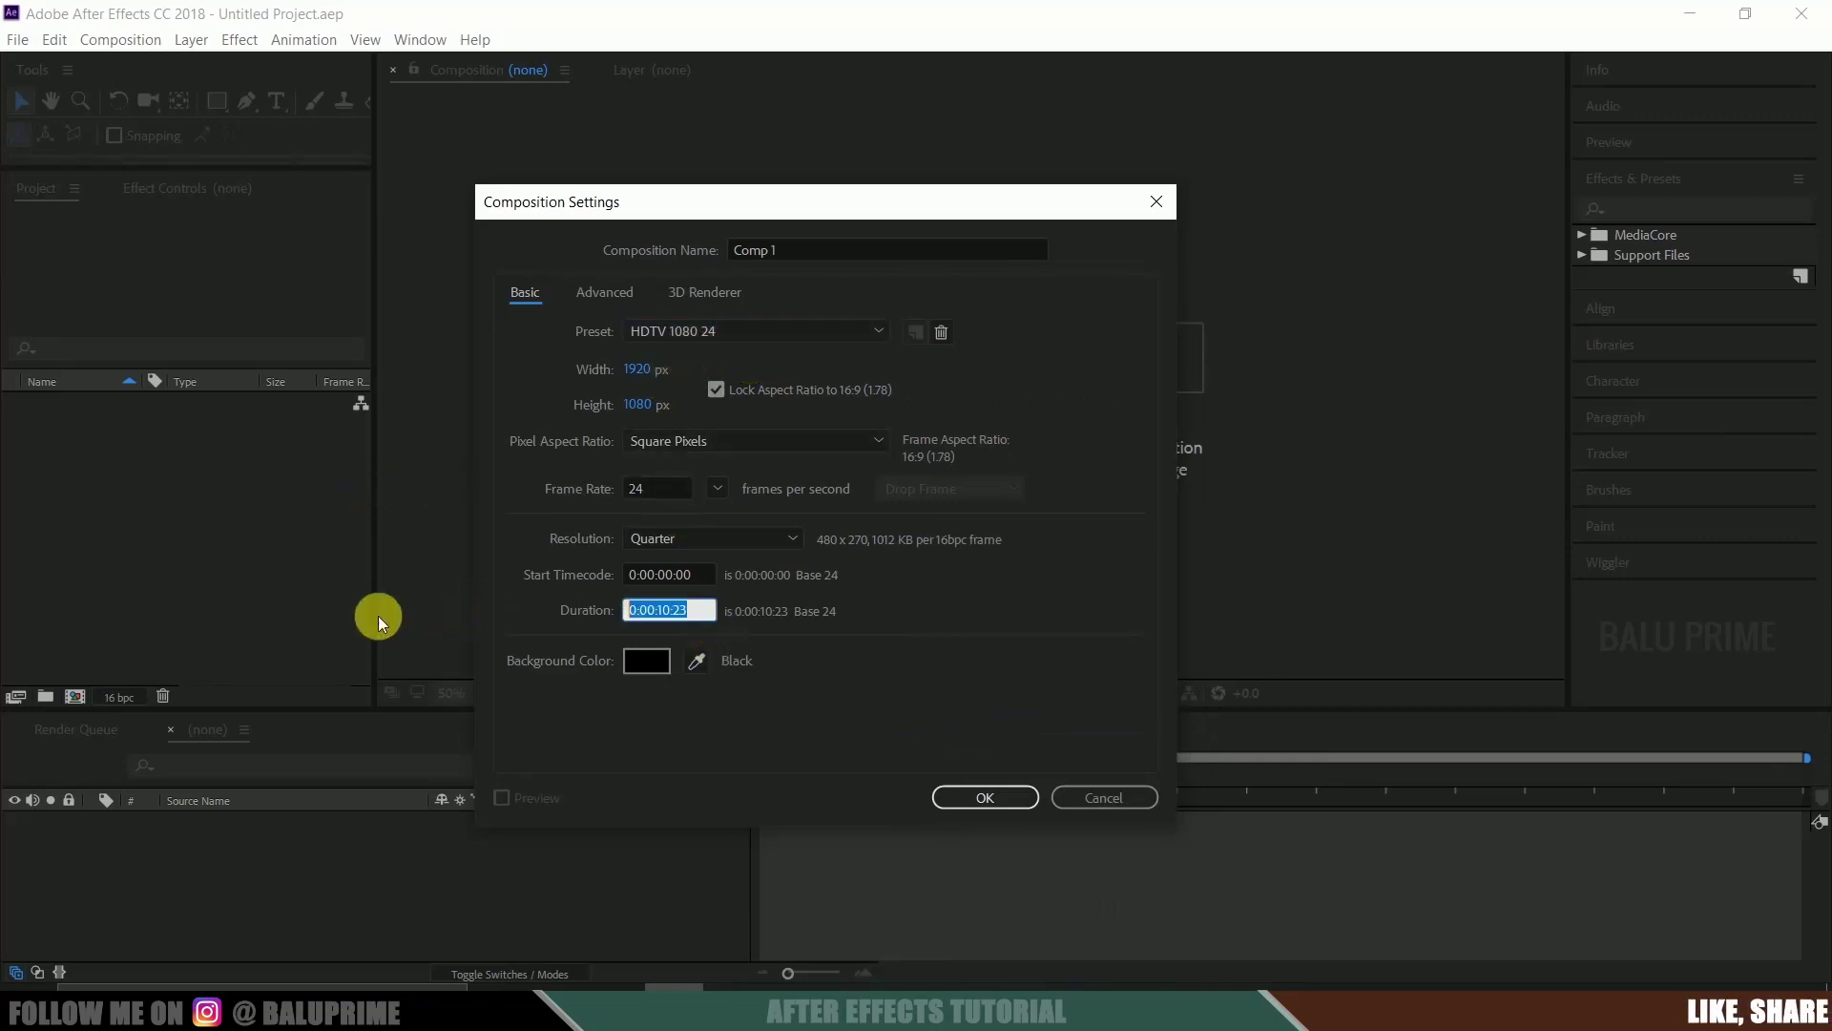
click(983, 795)
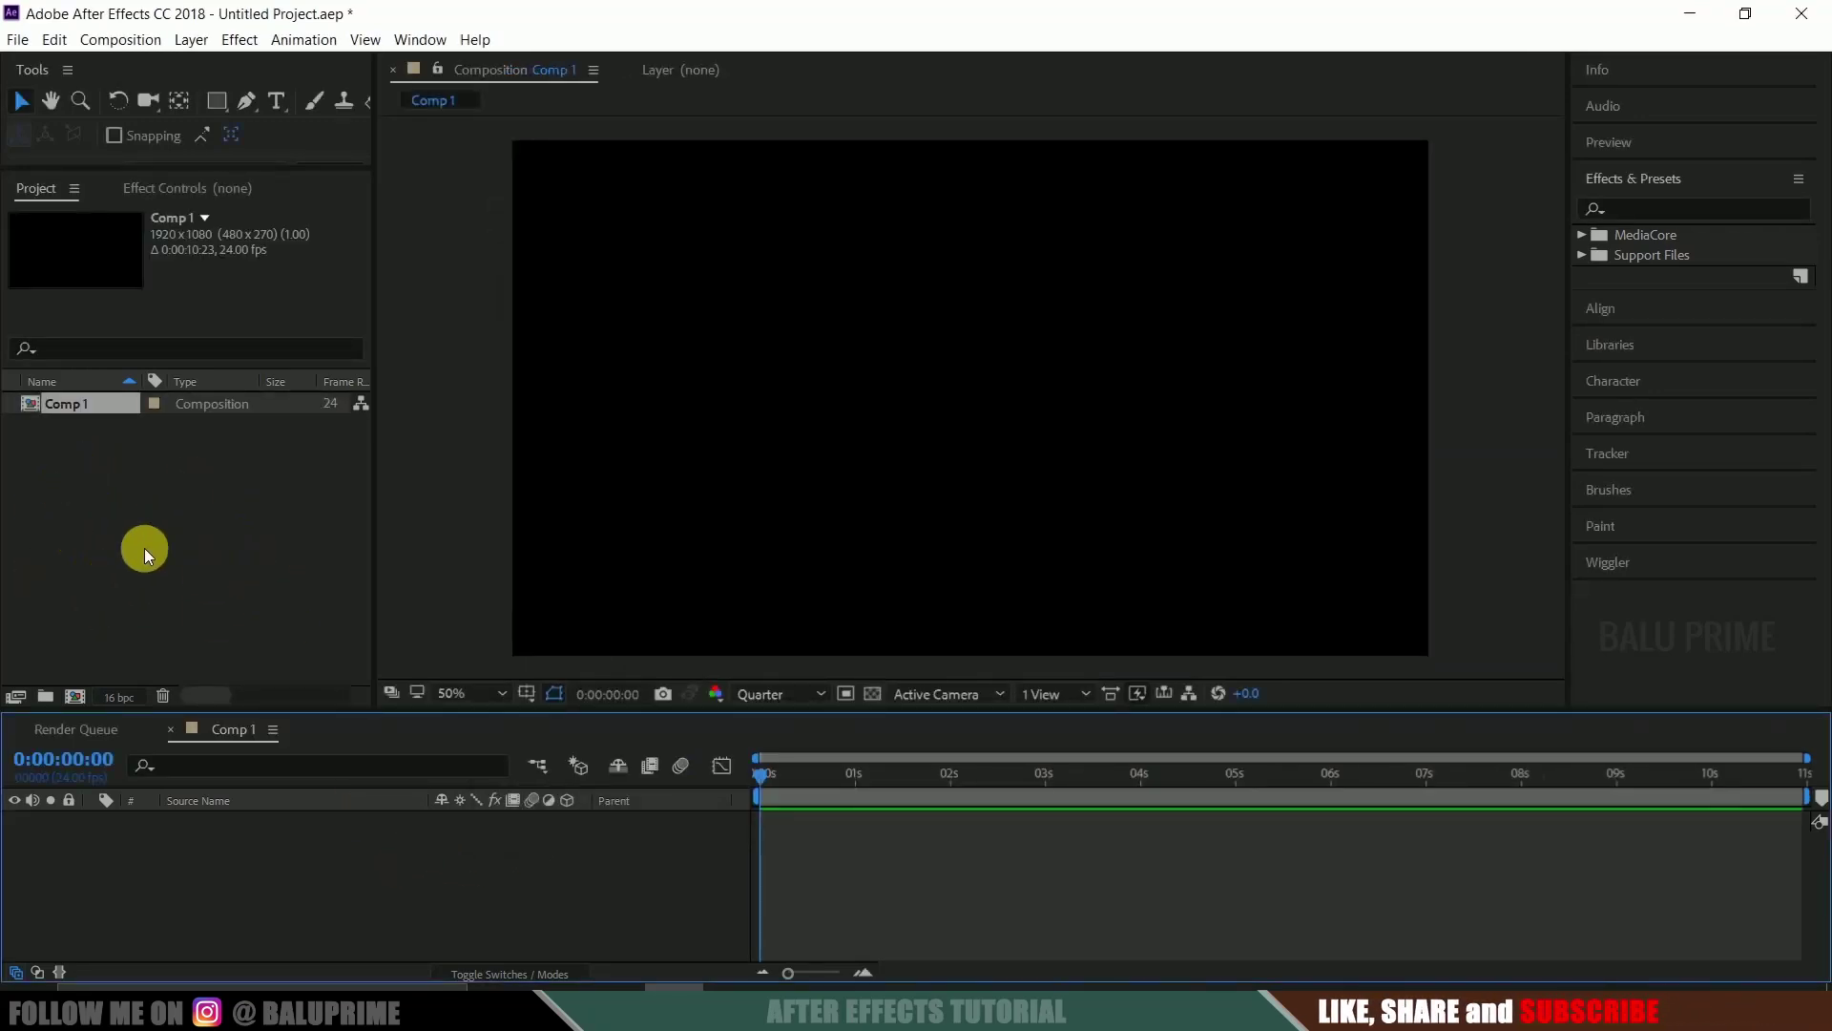
Import zombie-army-outline.png into the project and add it as a layer in the Comp 1 timeline
right_click(78, 495)
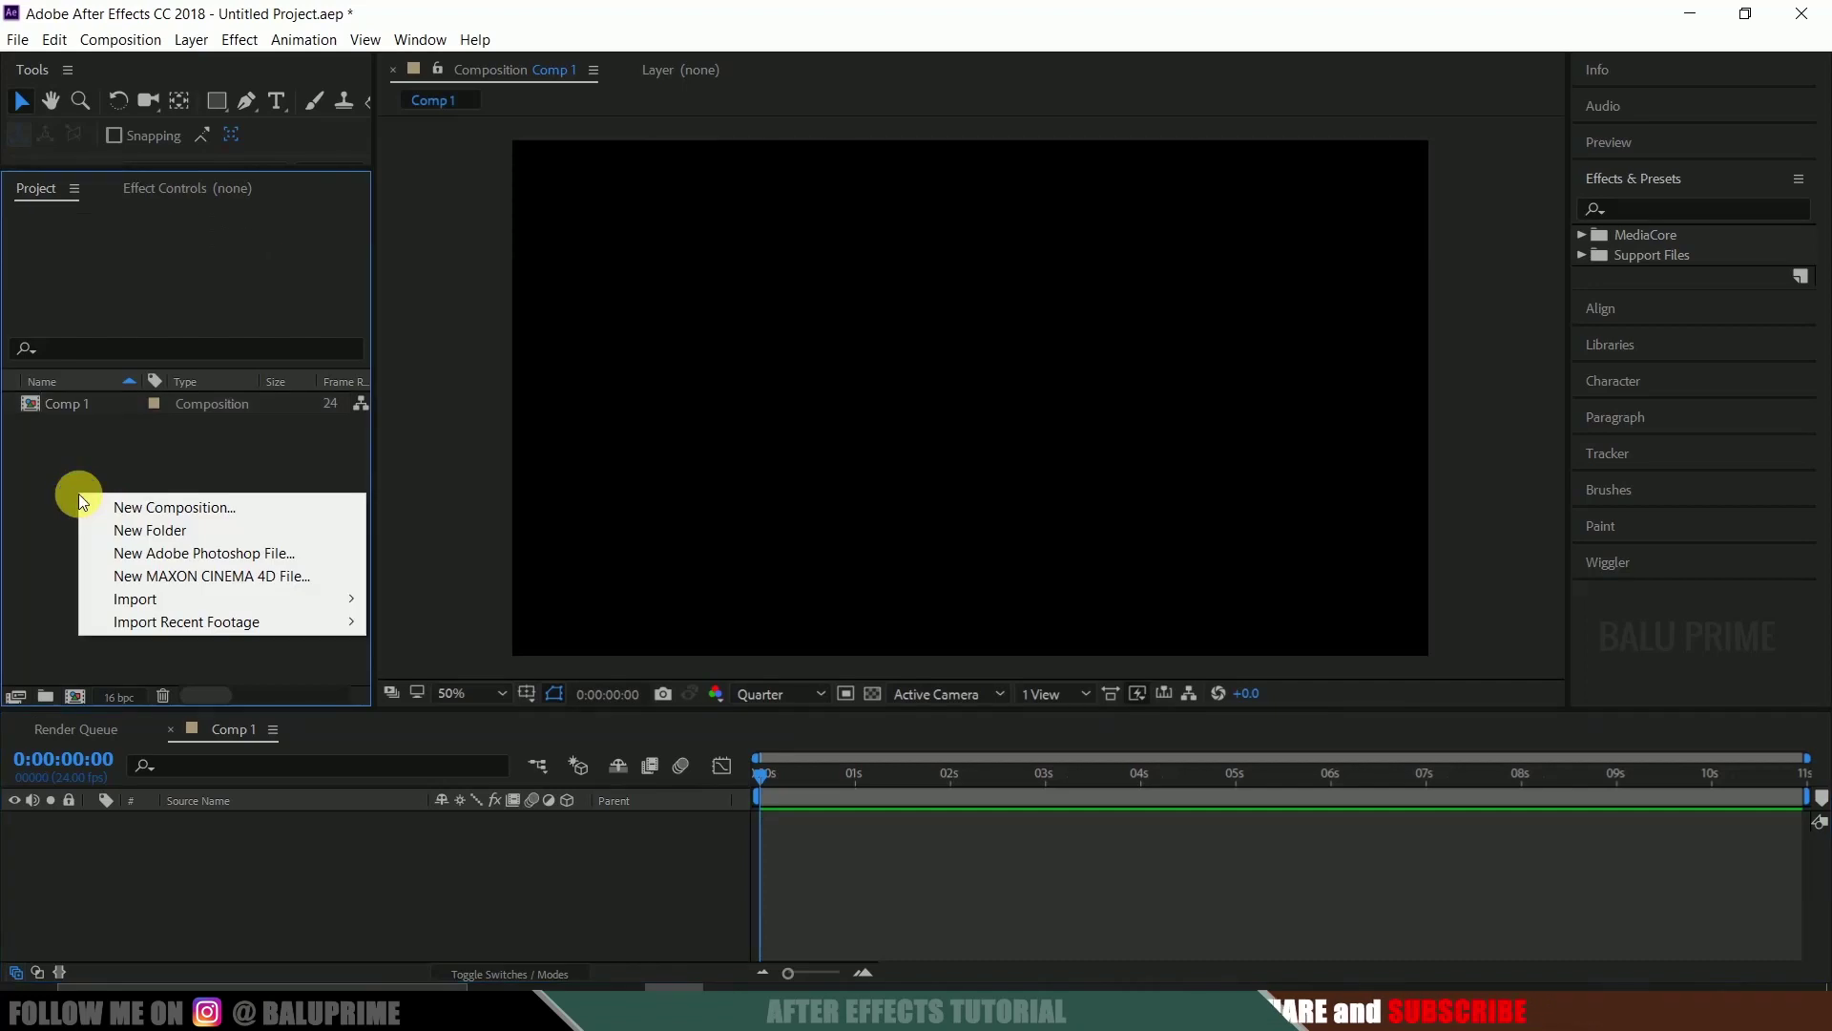
mouse_move(225, 599)
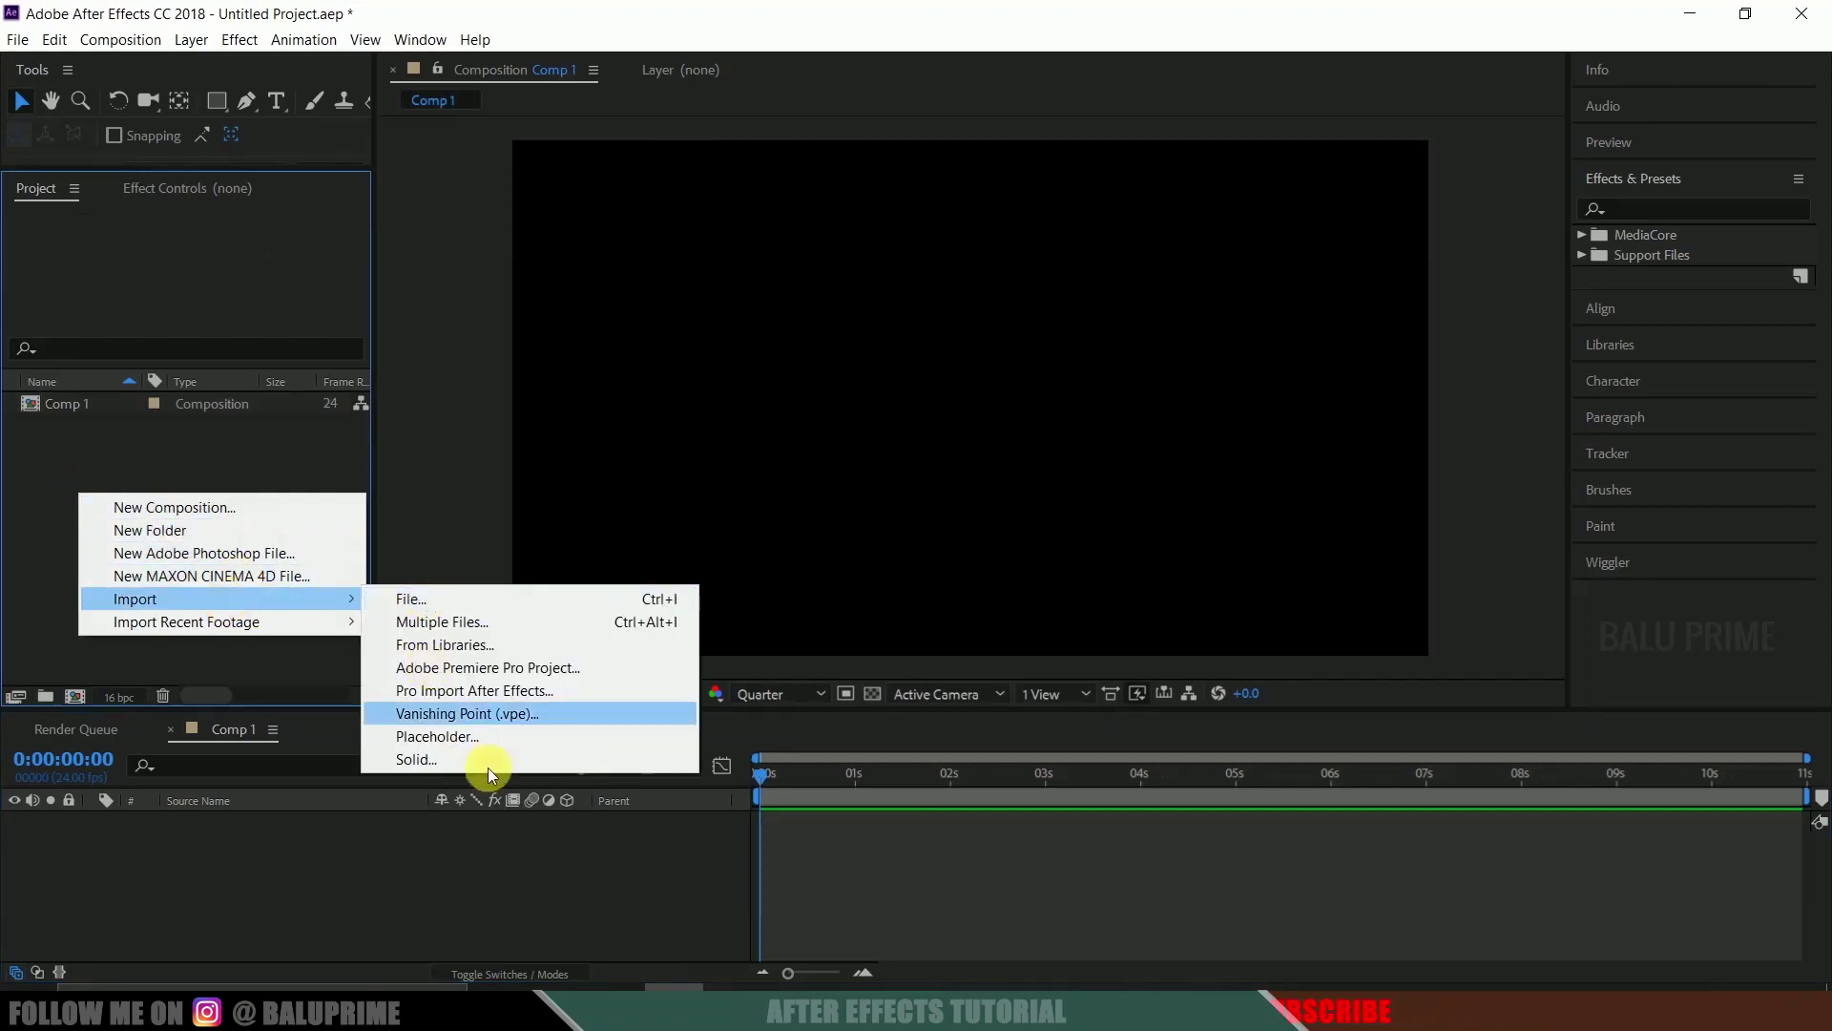
click(626, 1012)
drag(969, 260, 250, 572)
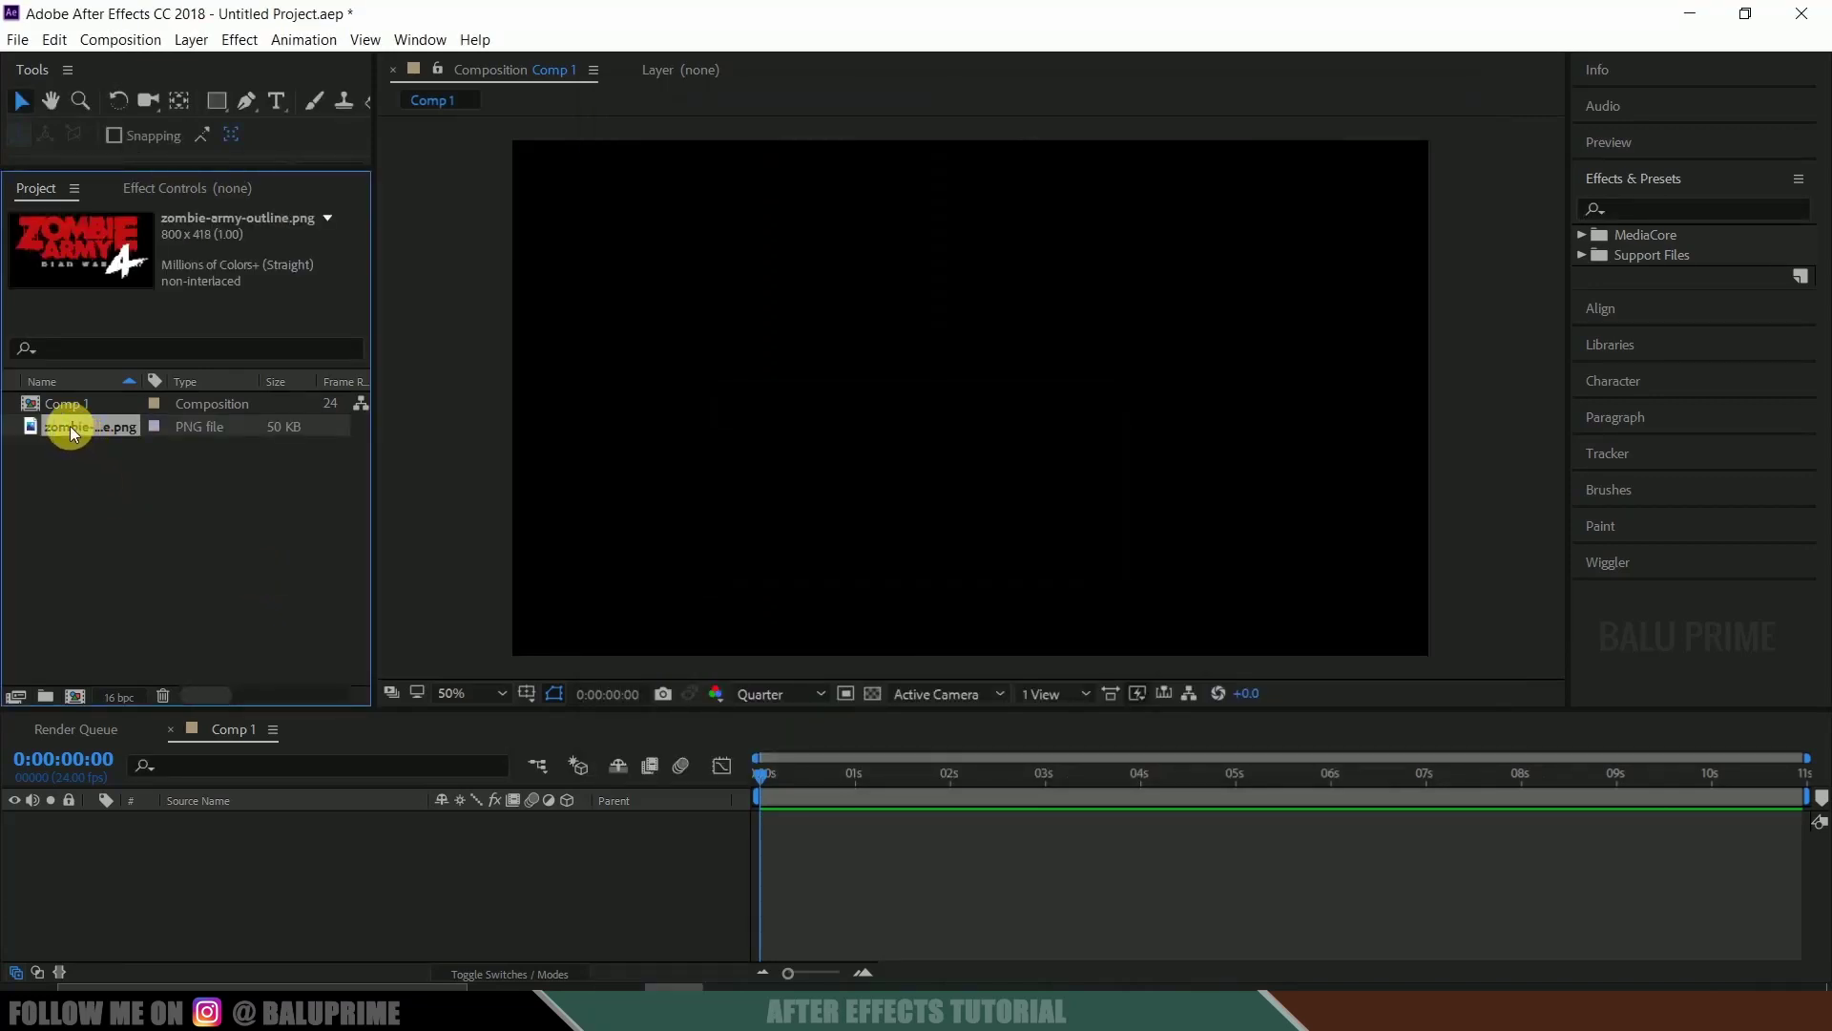
drag(71, 426, 238, 895)
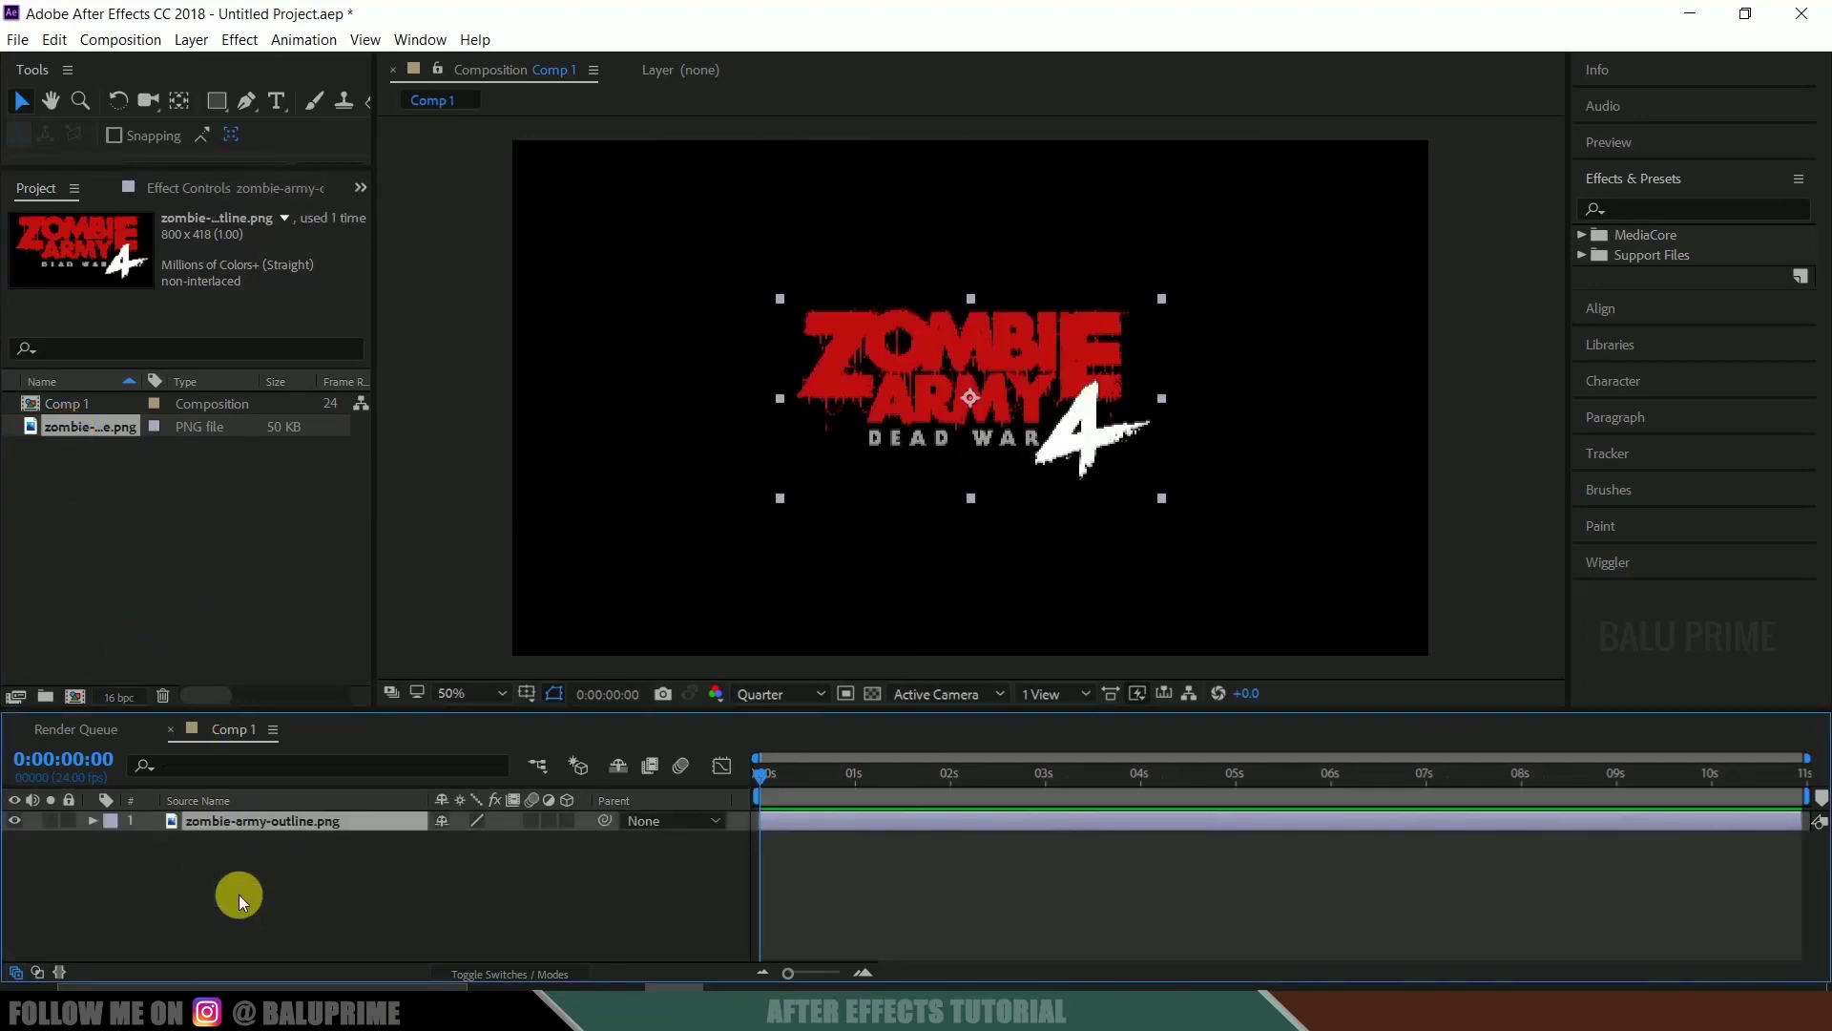
Try enlarging the logo layer to 129% and reset its scale to 100%
key(s)
drag(502, 840, 546, 844)
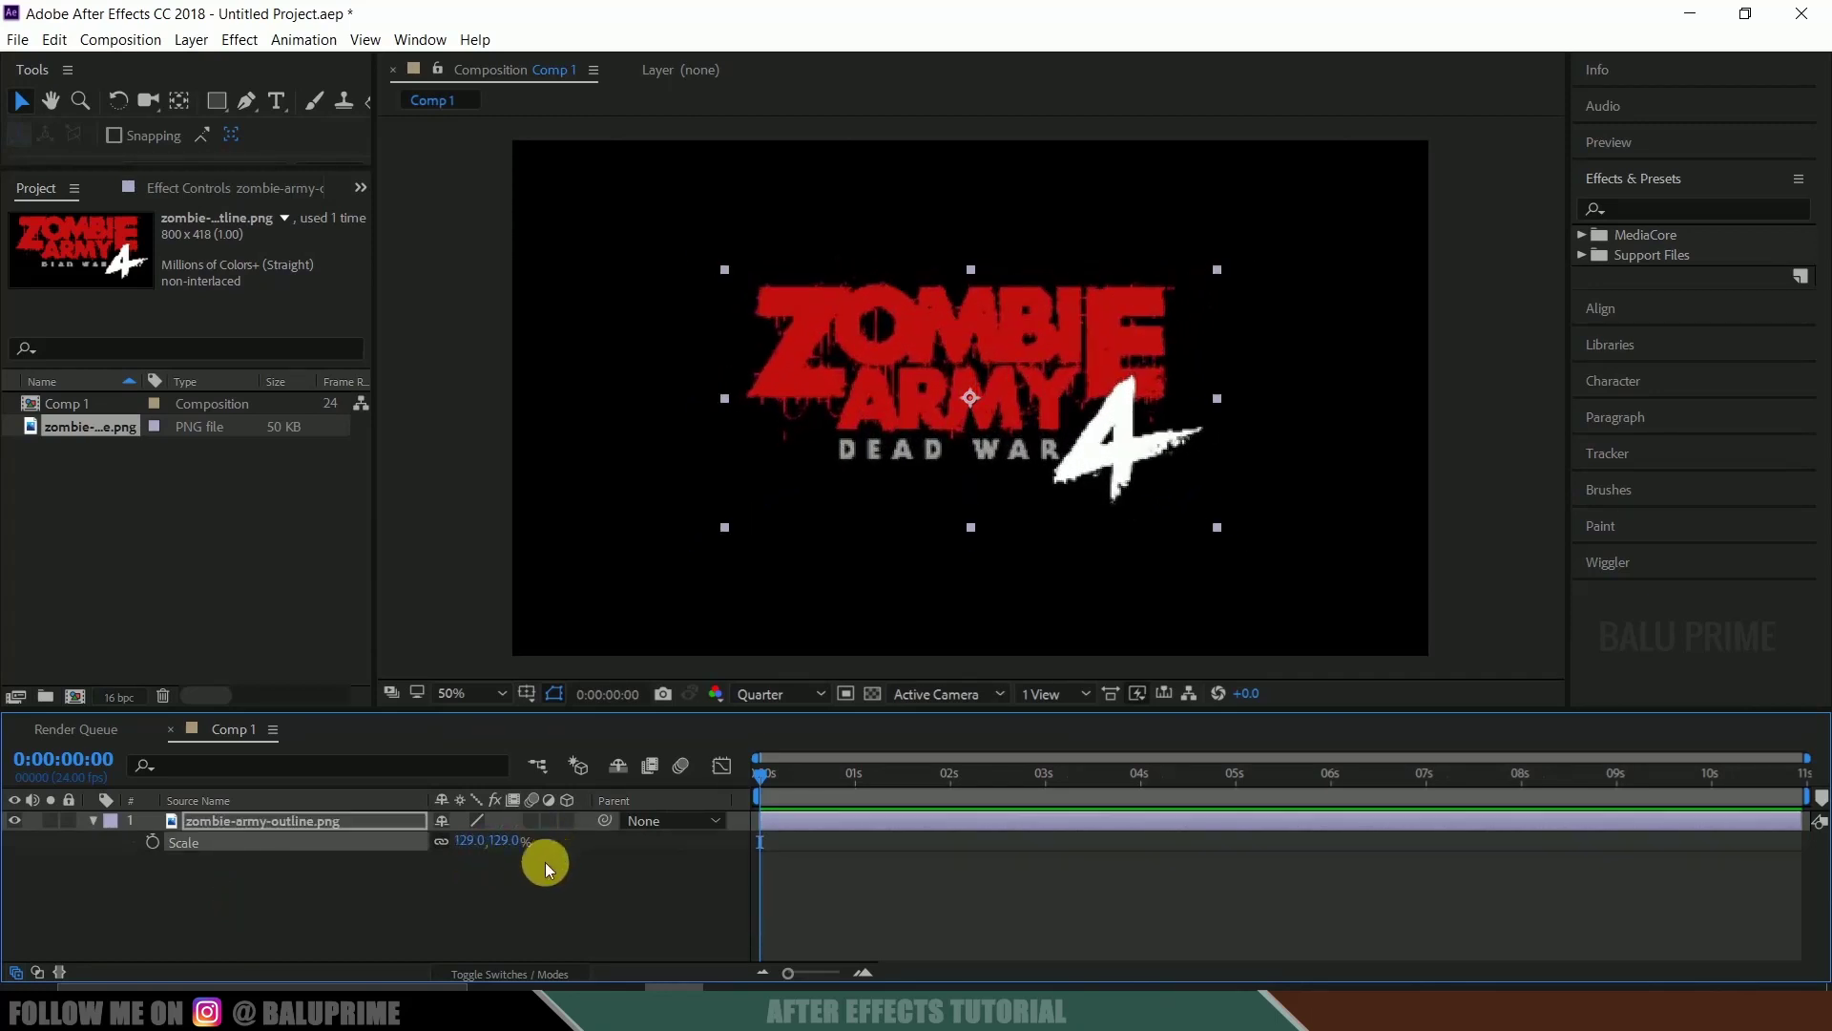
click(499, 840)
text(100)
key(Return)
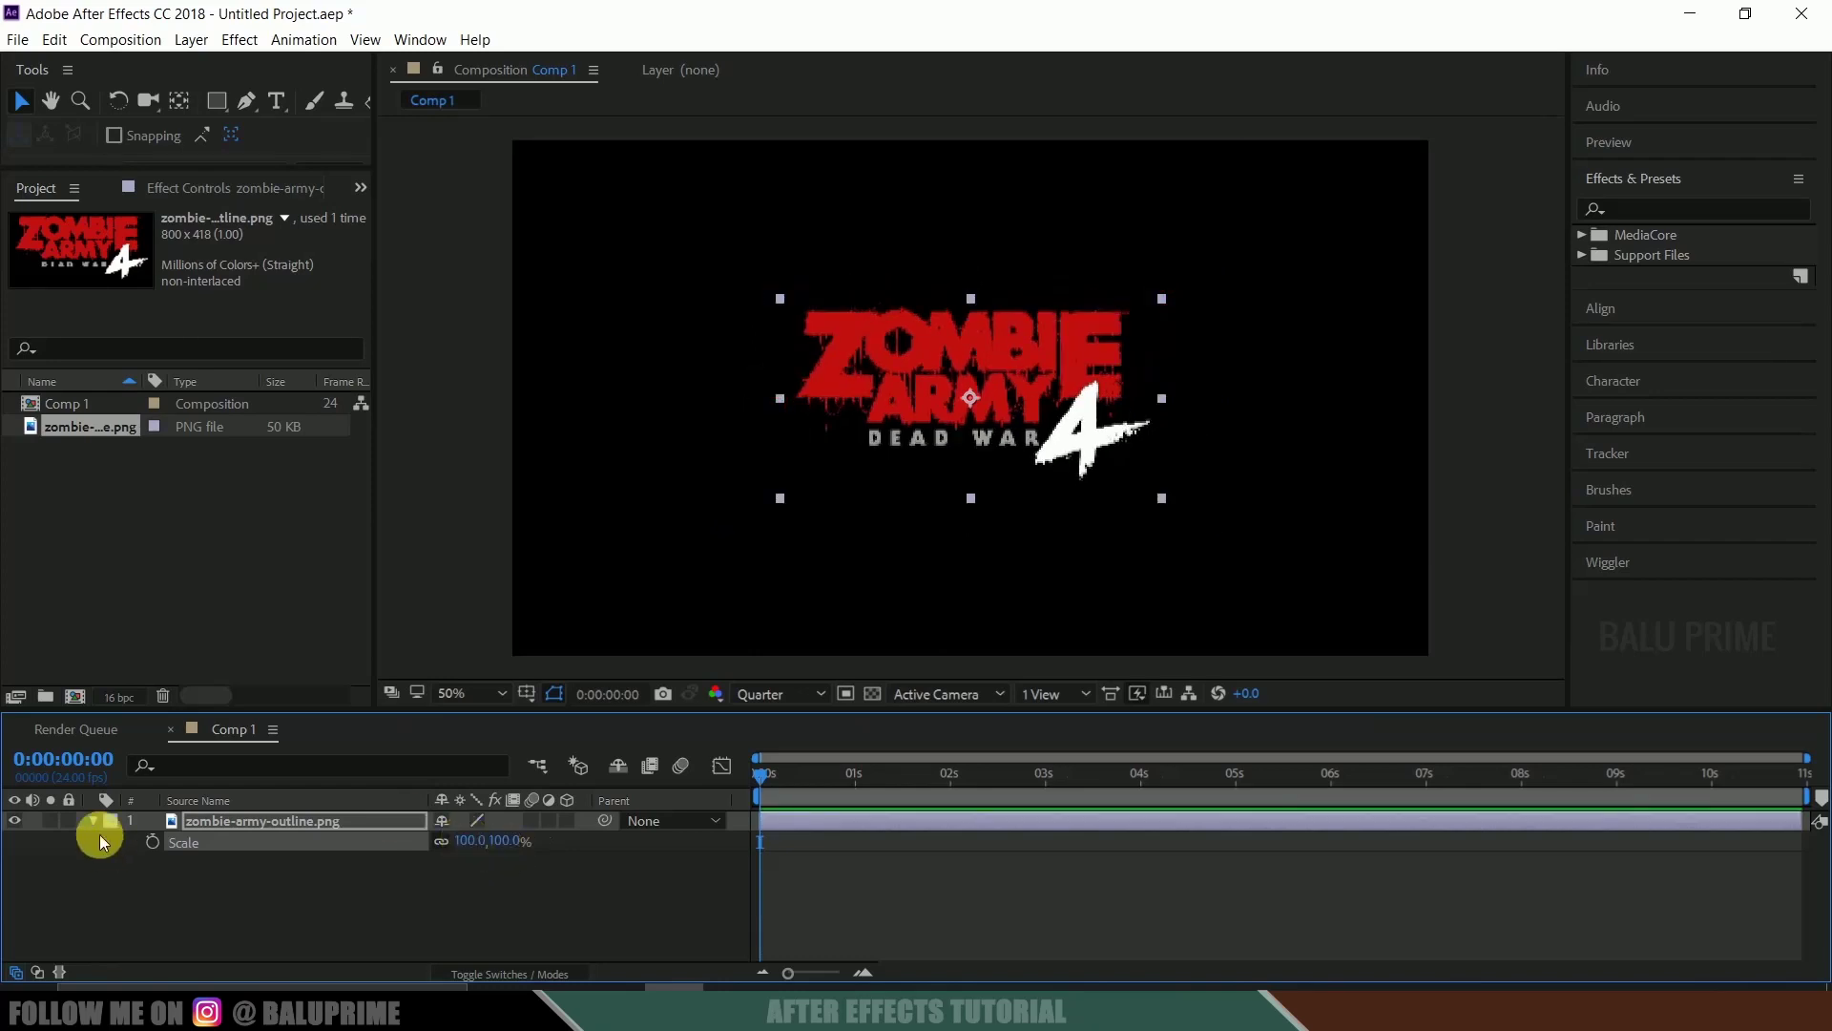
click(93, 821)
Draw a tall, narrow rectangular mask on the zombie-army-outline.png layer, just left of the logo artwork
click(203, 820)
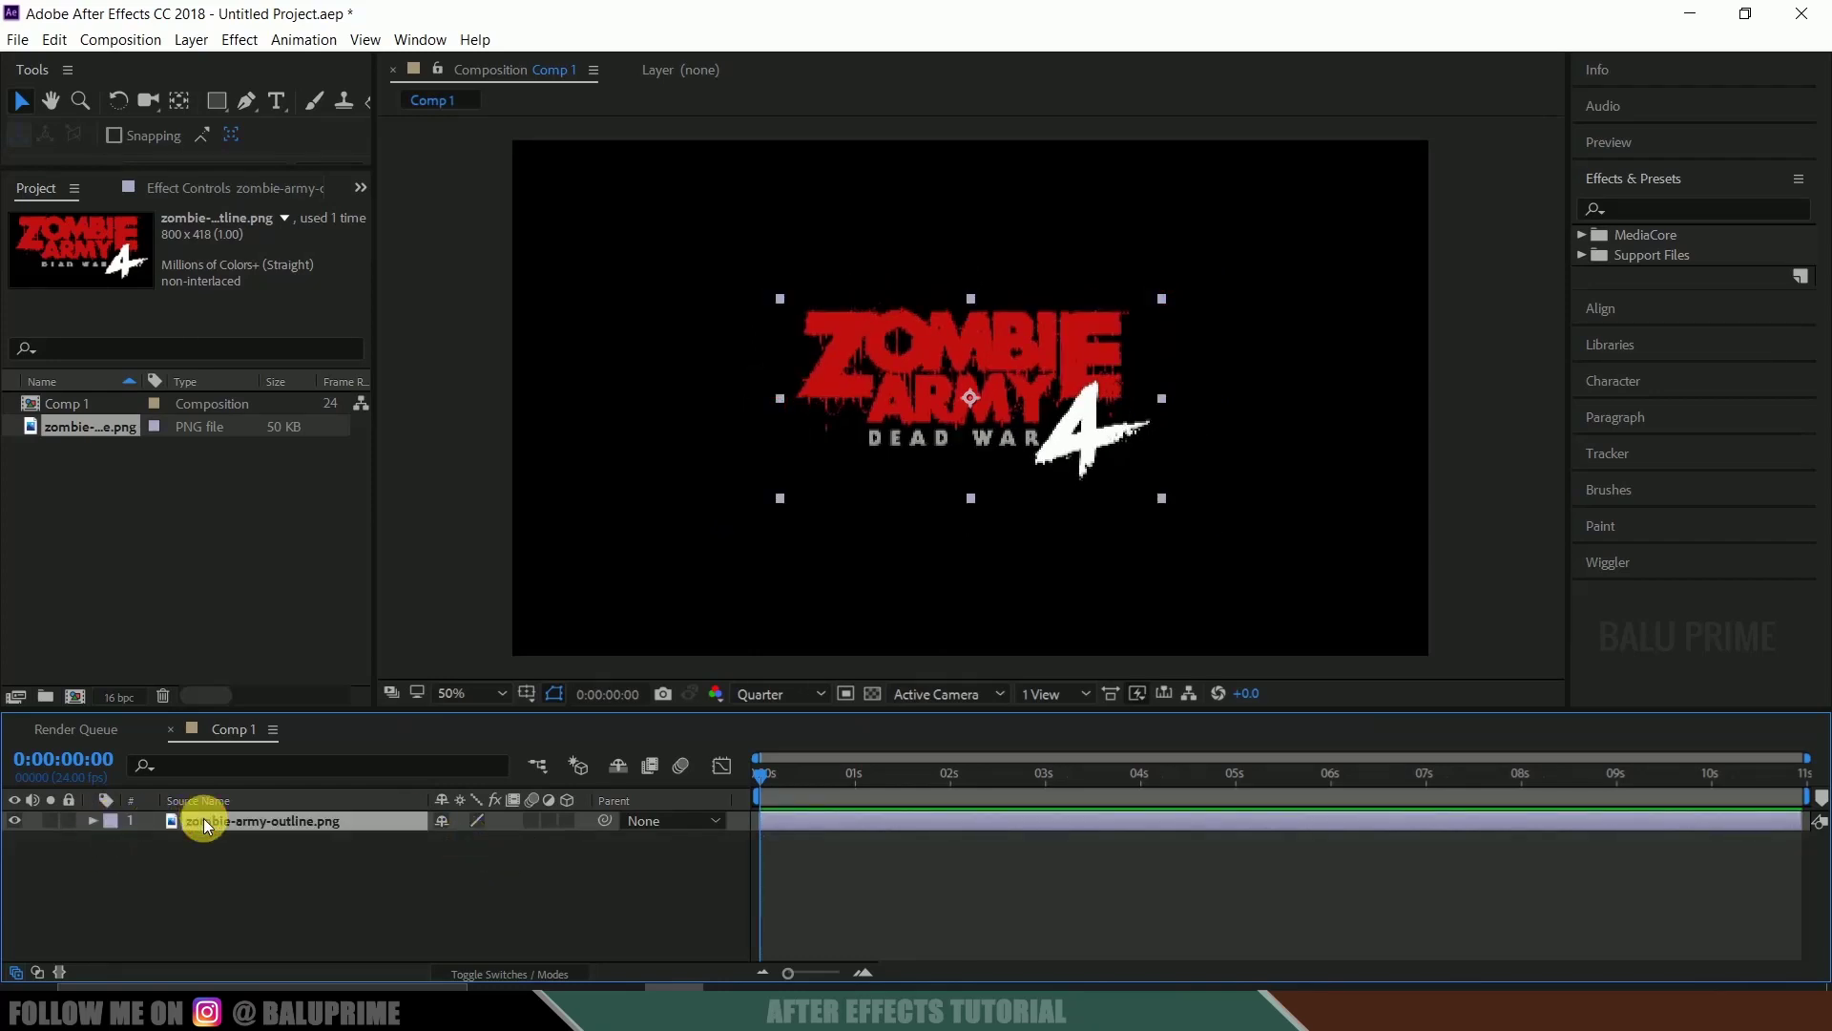
click(215, 107)
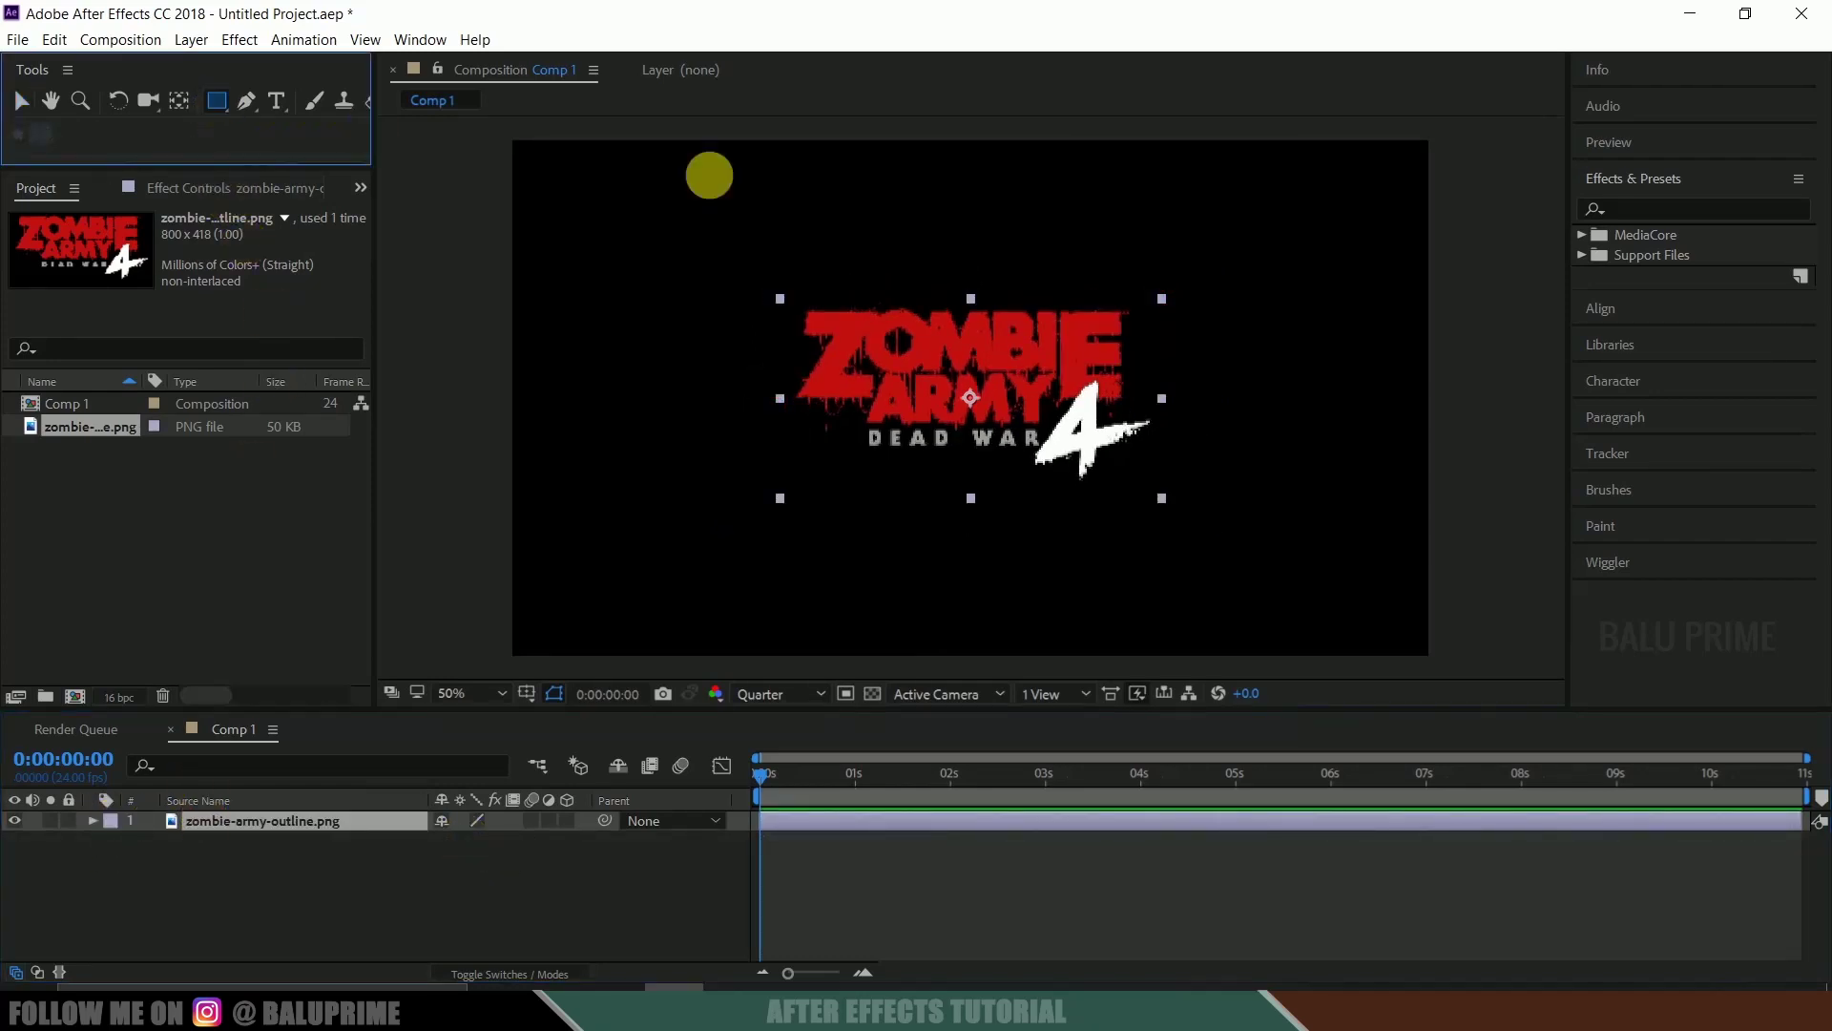
drag(671, 246, 765, 547)
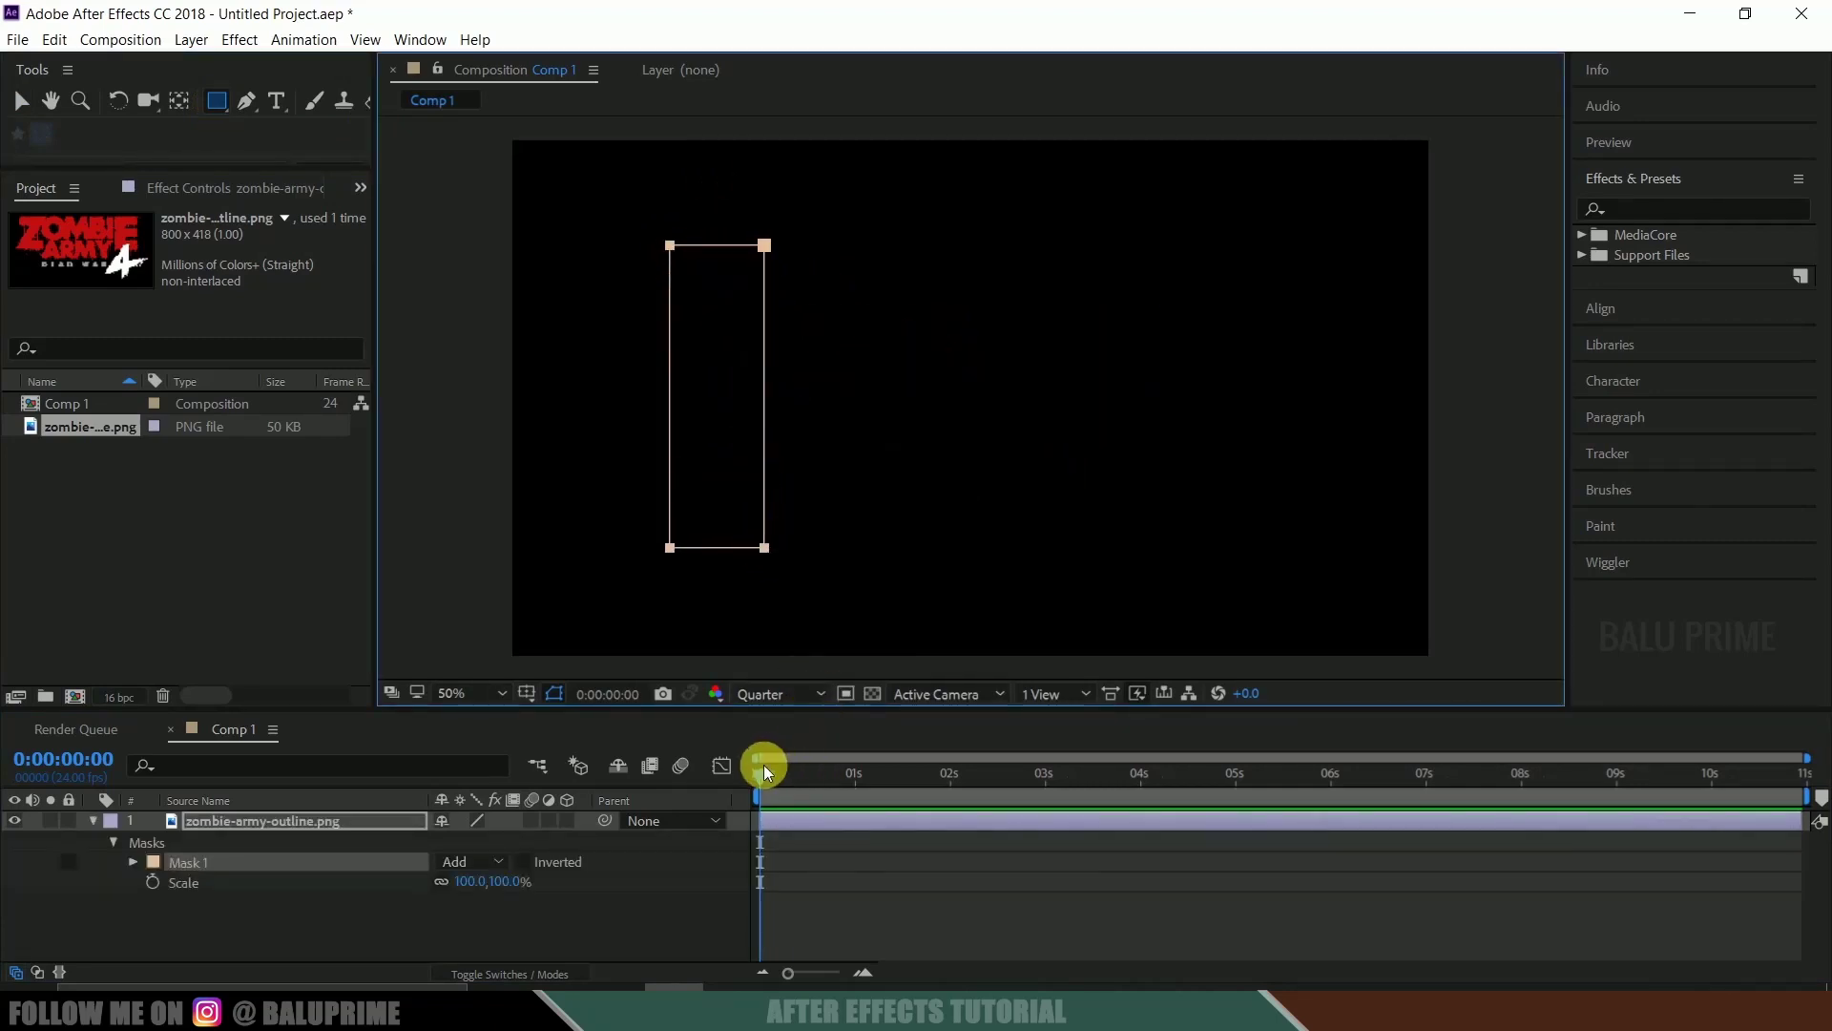
Add a Mask Path keyframe for Mask 1 at 0:00:07:00
drag(760, 767, 1429, 795)
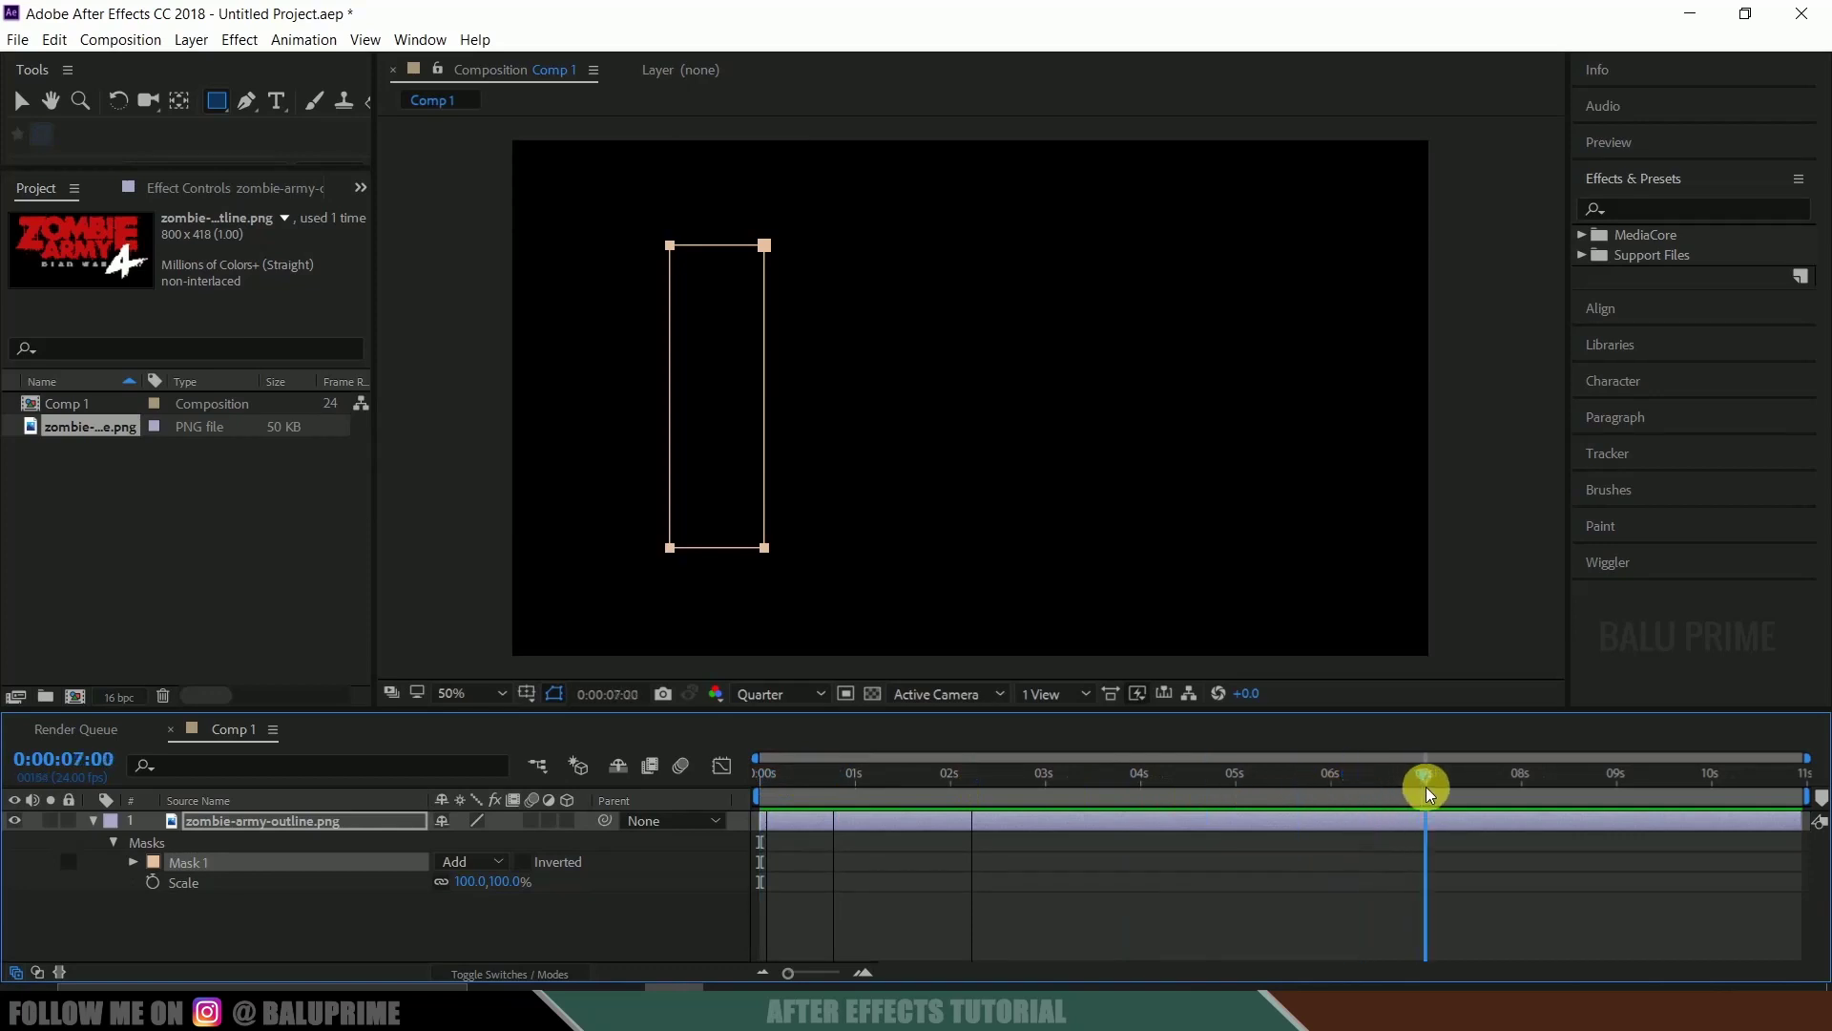
click(134, 863)
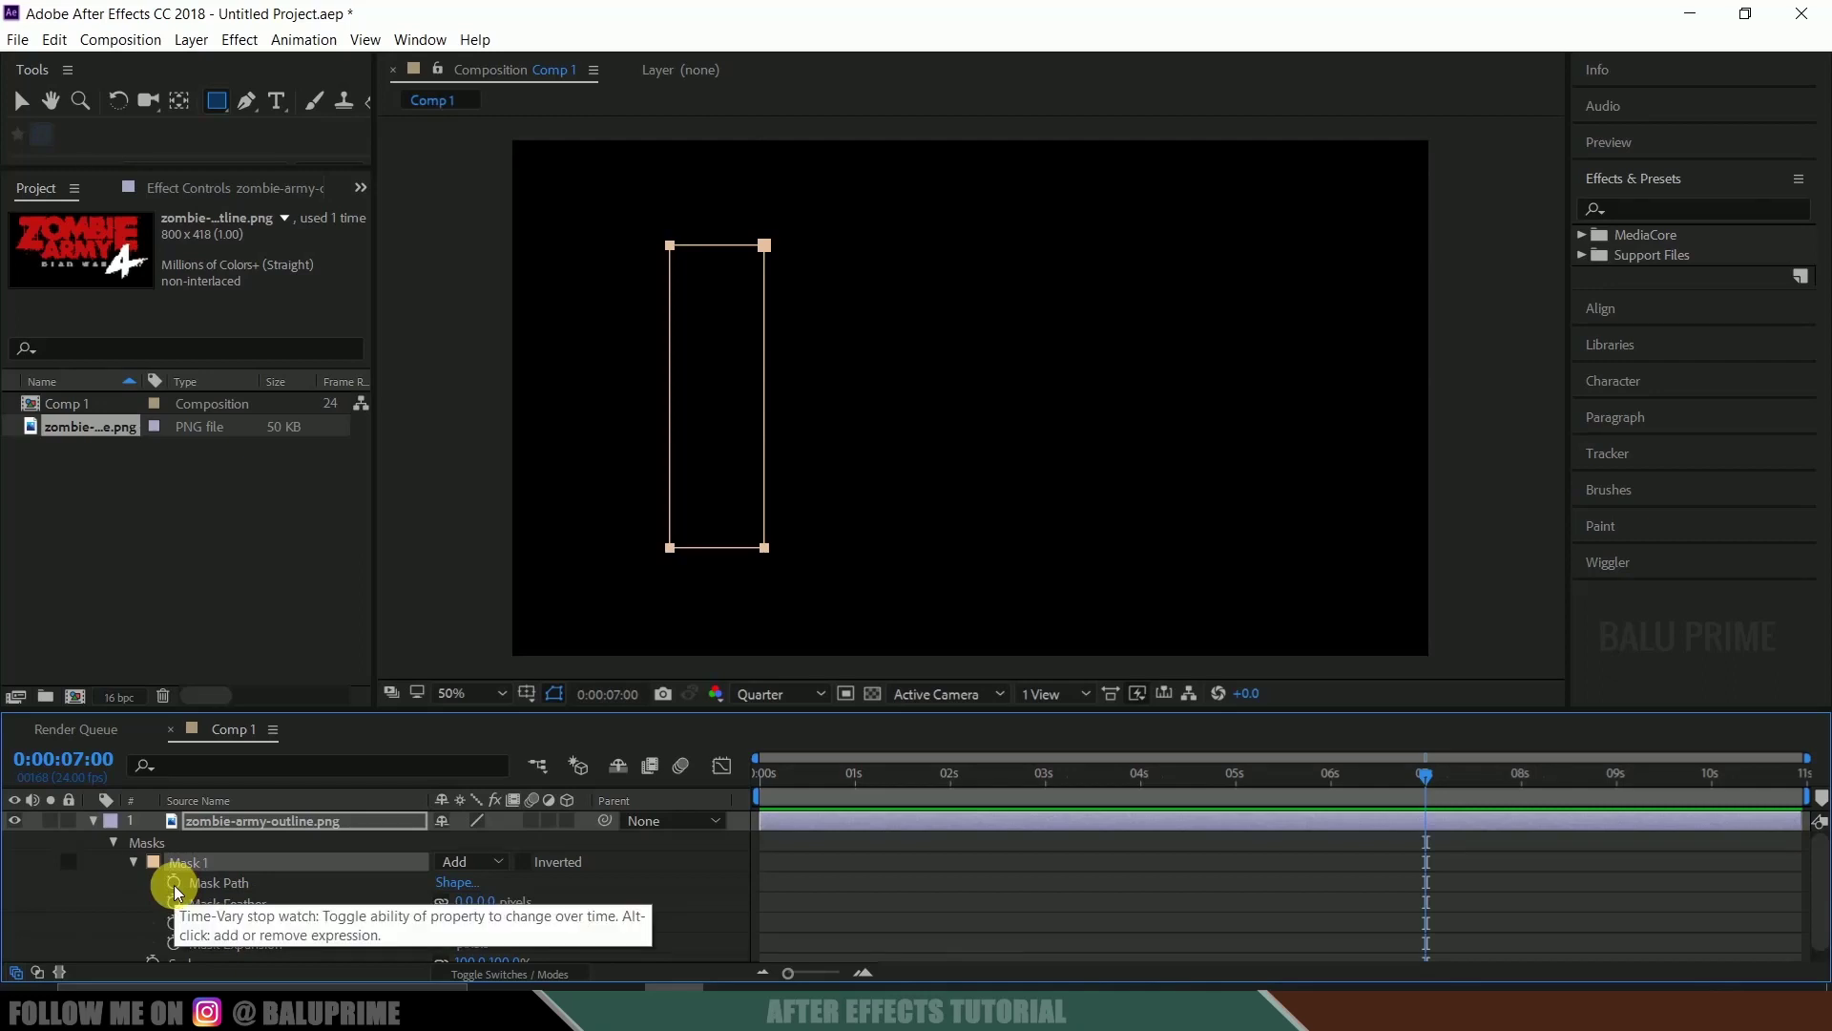
click(174, 886)
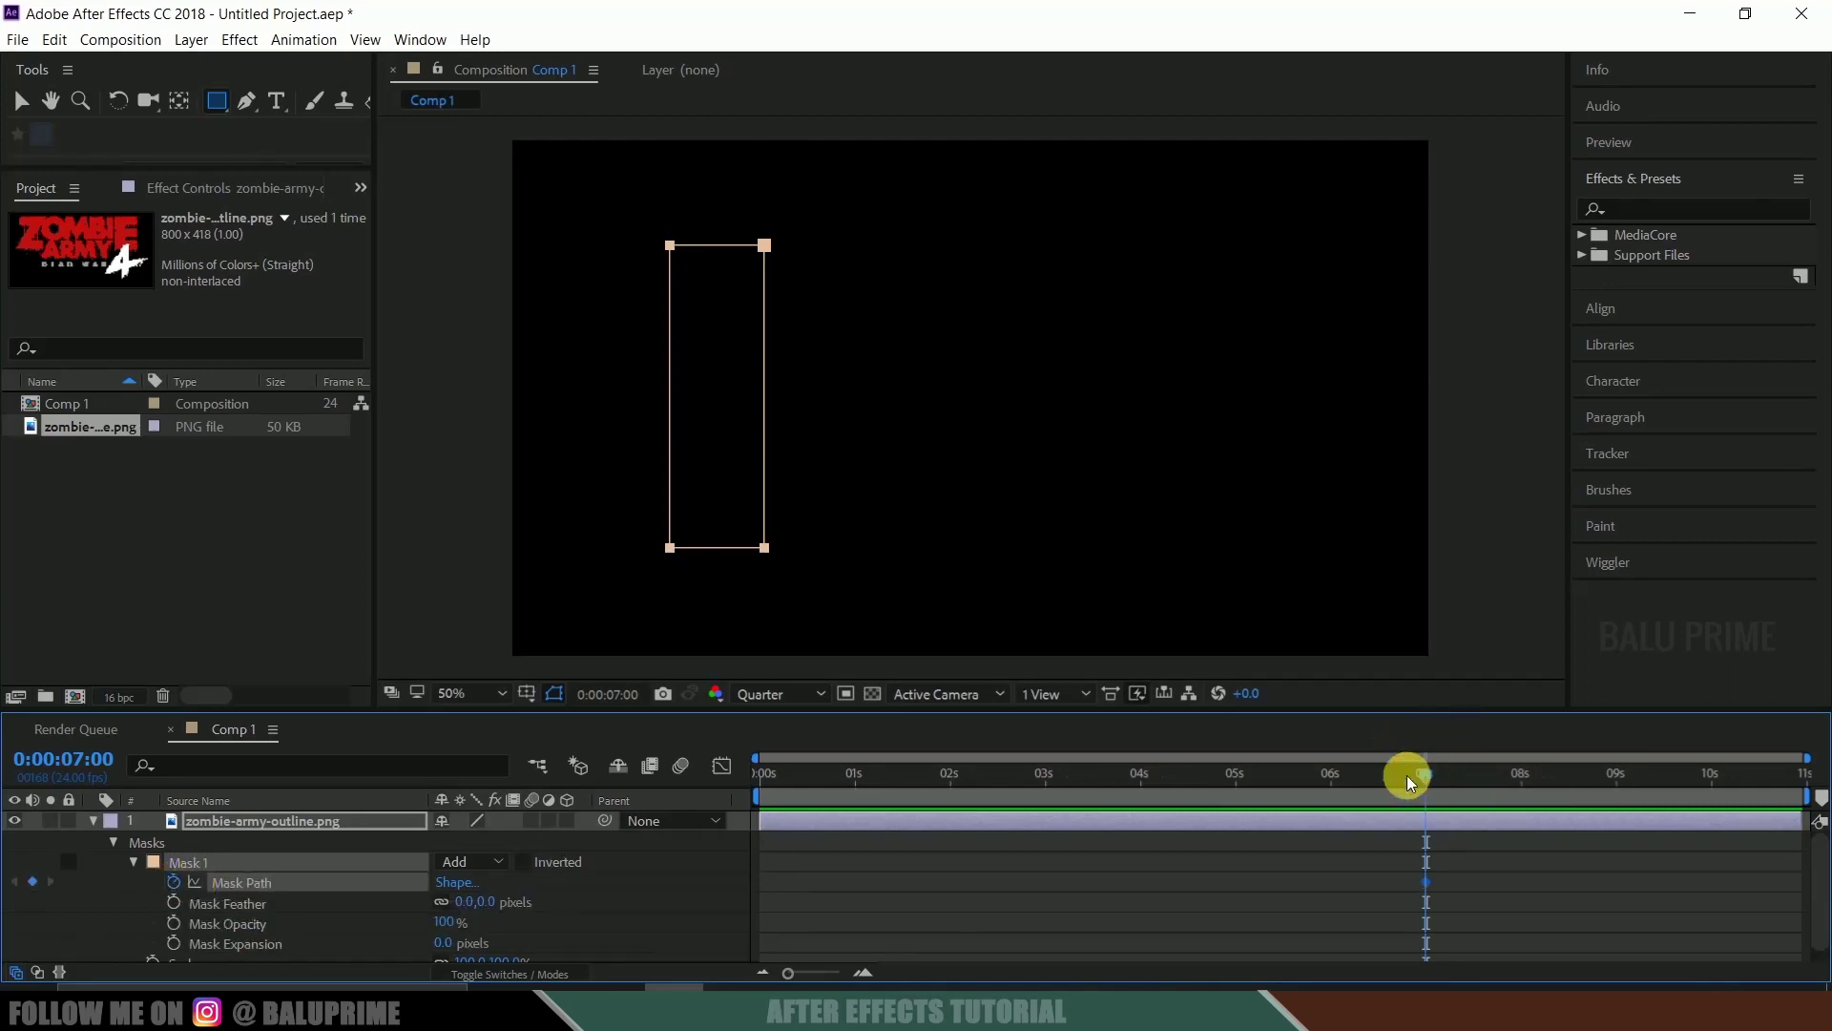
At 0:00:01:00, move the whole mask horizontally to just right of the logo, keyframing its path, and preview the sweep
drag(1517, 777, 852, 784)
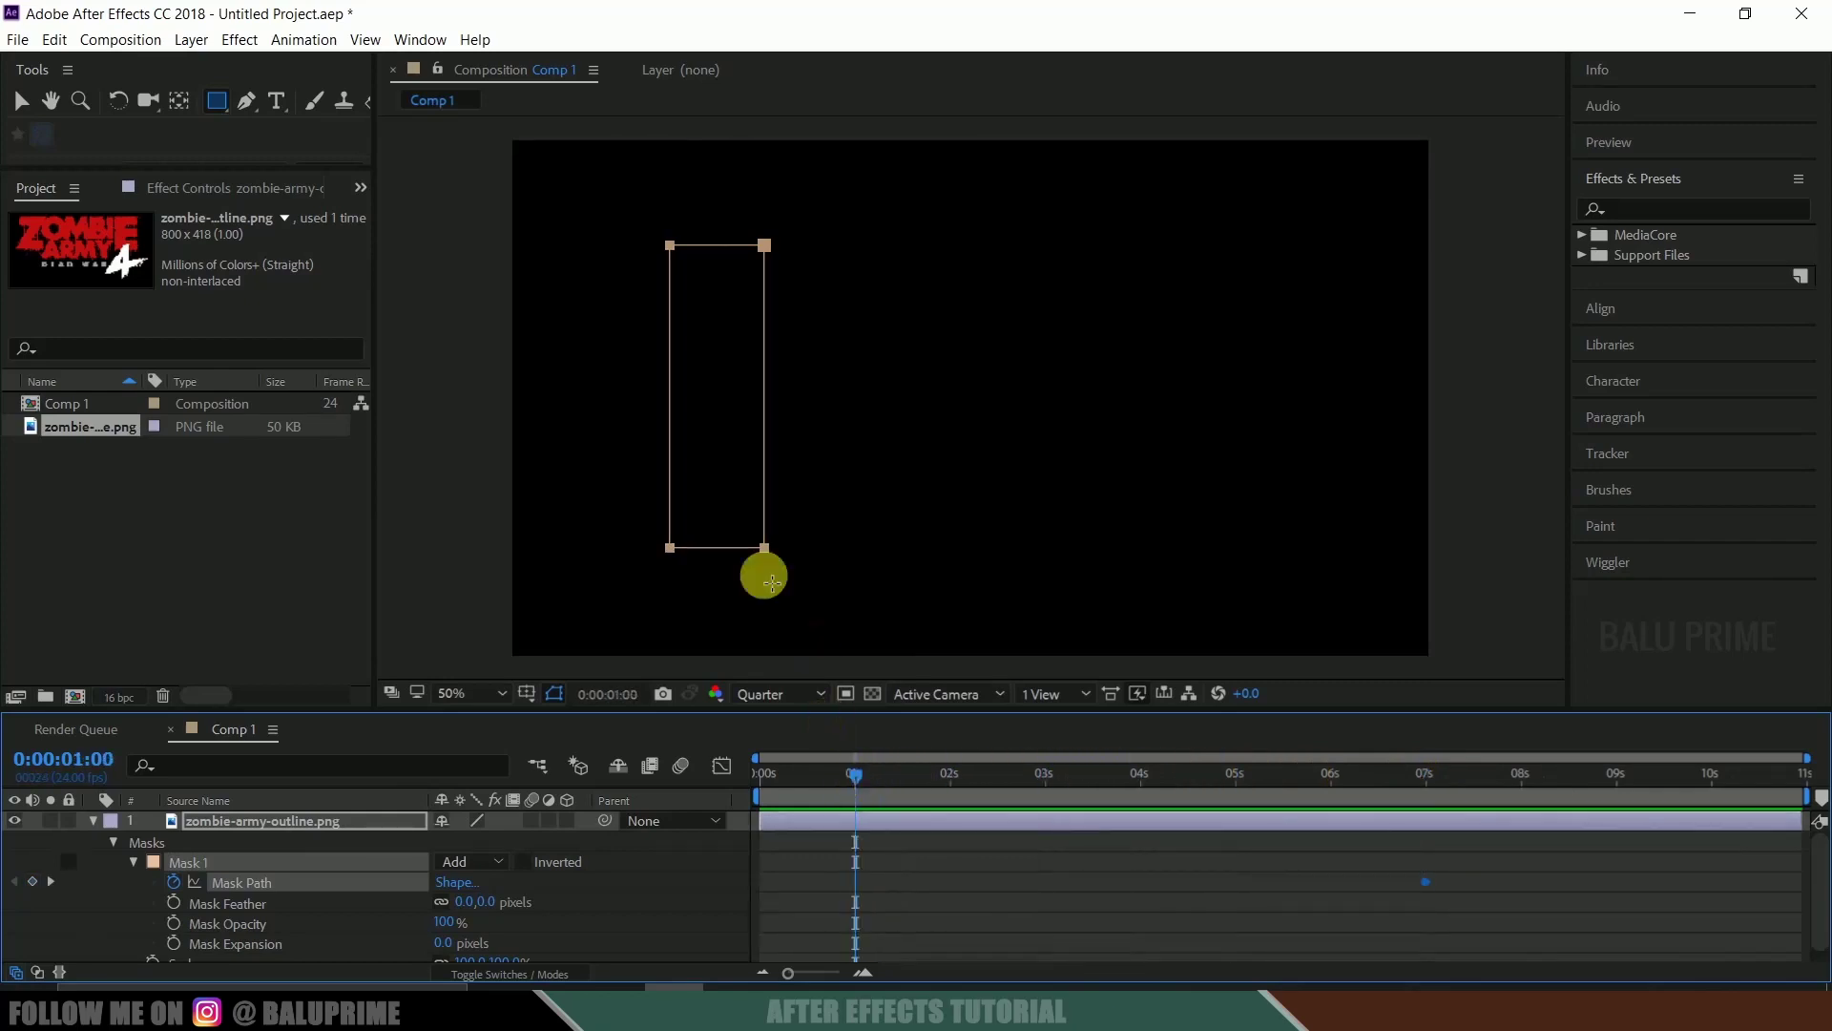
click(22, 100)
click(763, 550)
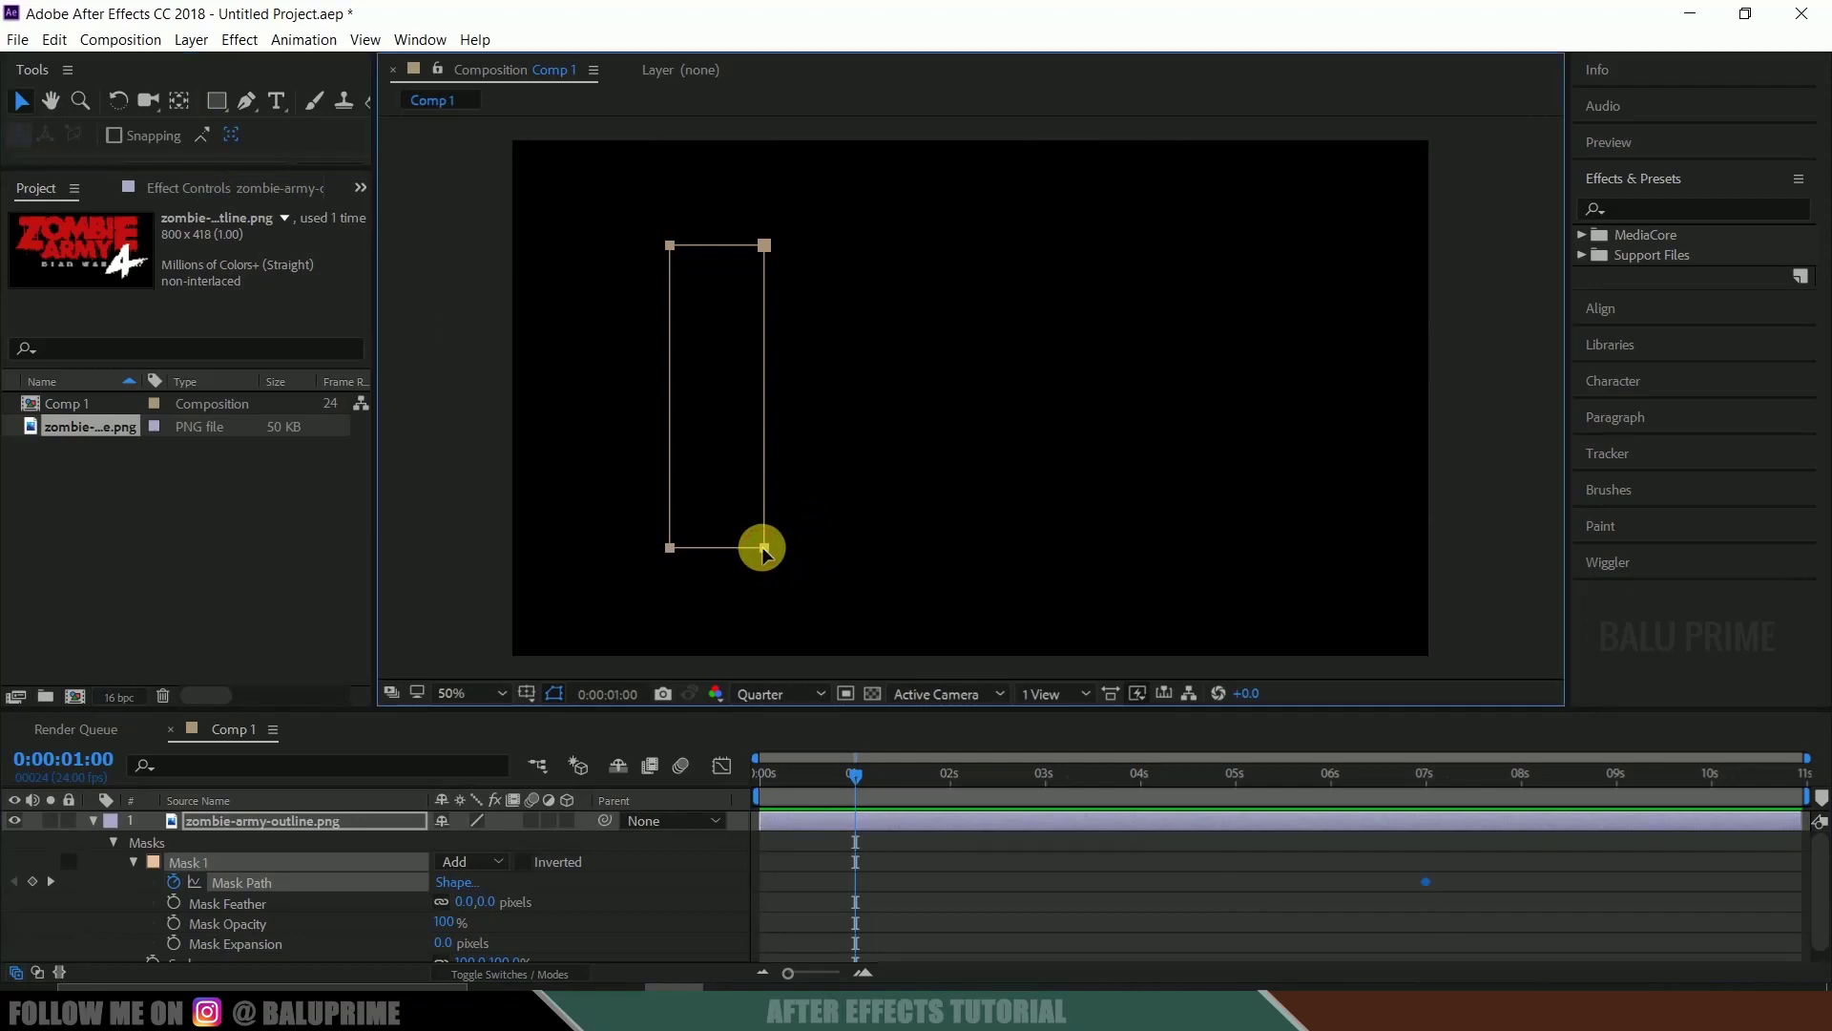
drag(774, 554, 1271, 551)
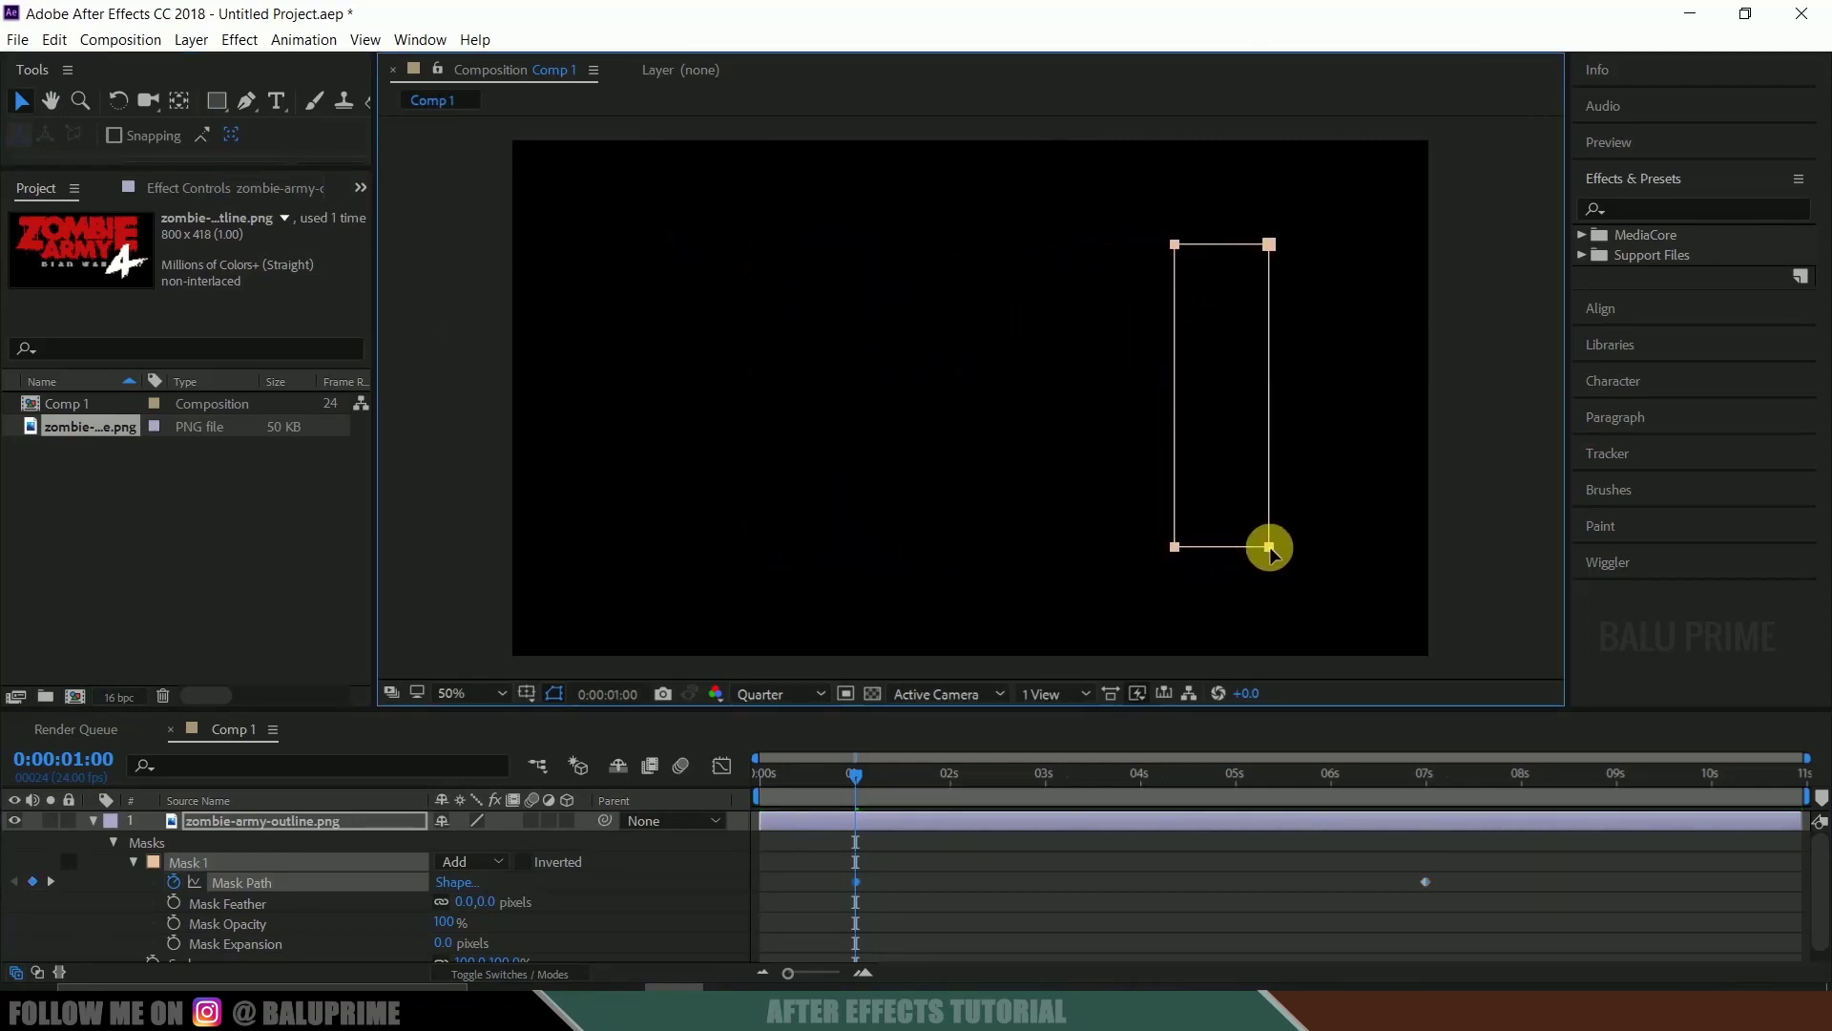
key(space)
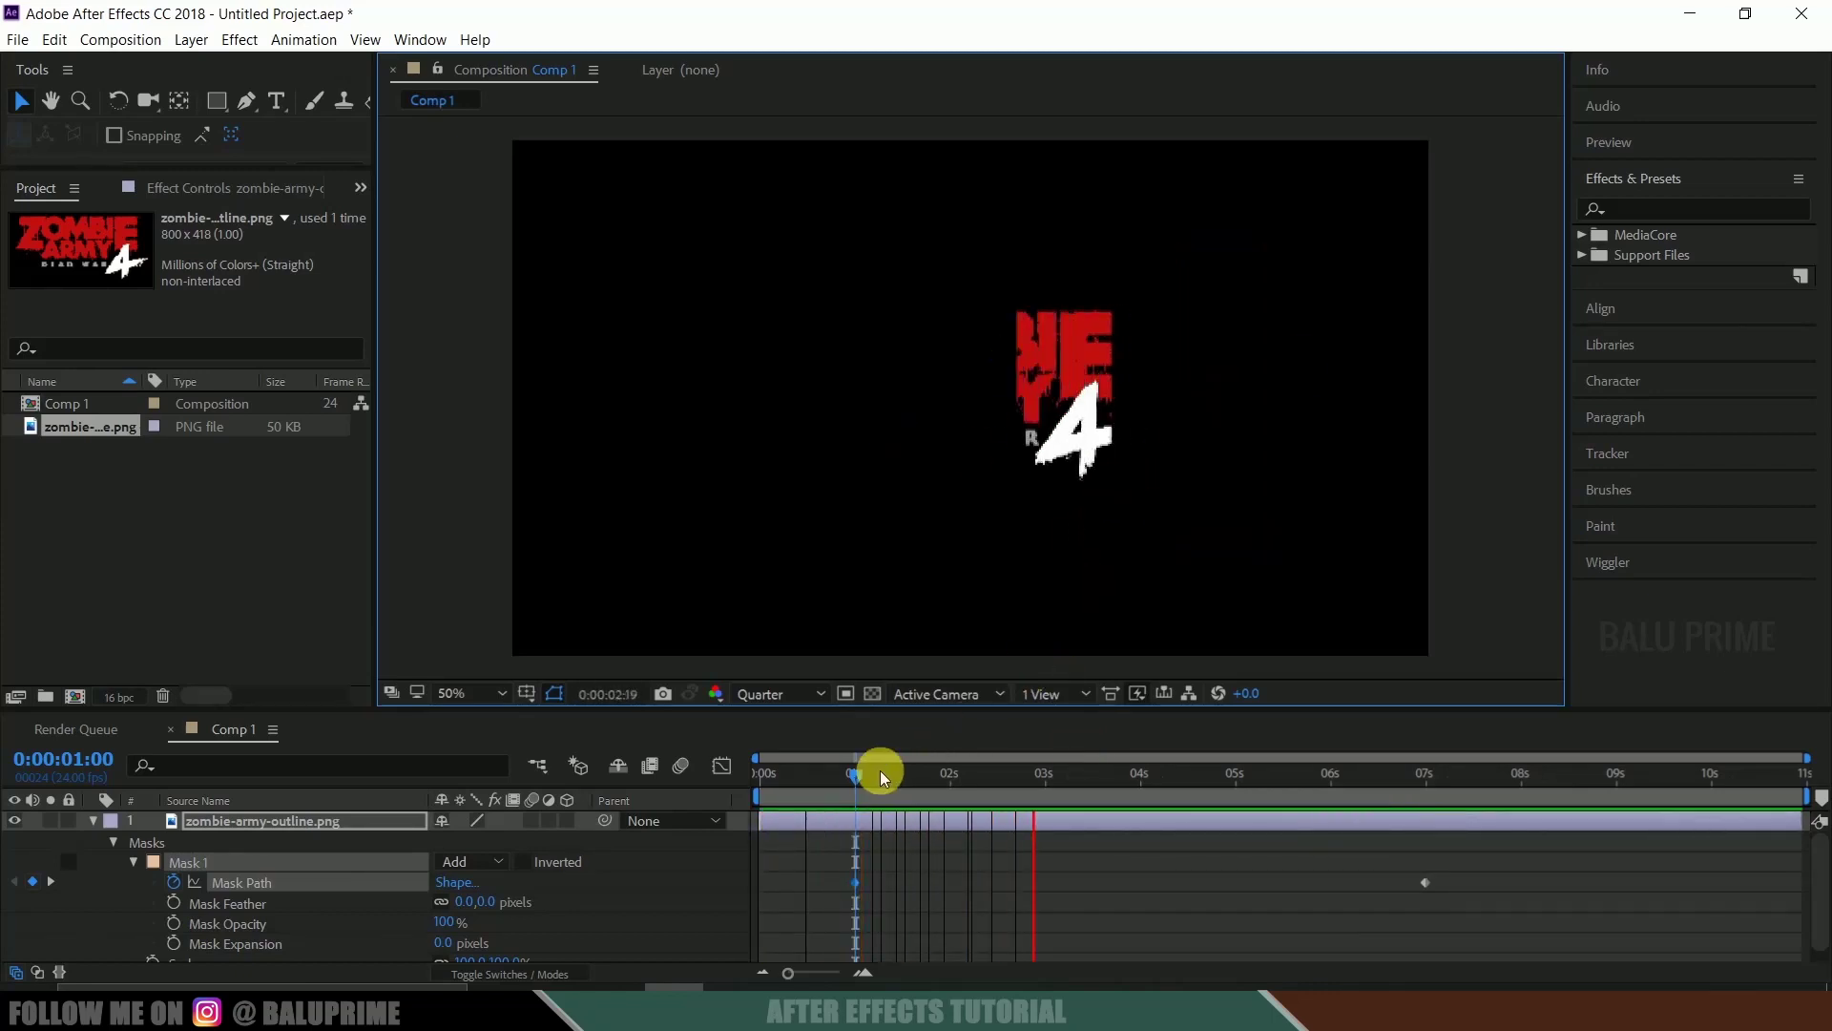
At 0:00:03:17, set the Mask Feather of Mask 1 to 50 pixels and collapse the layer's properties
drag(879, 776, 1114, 775)
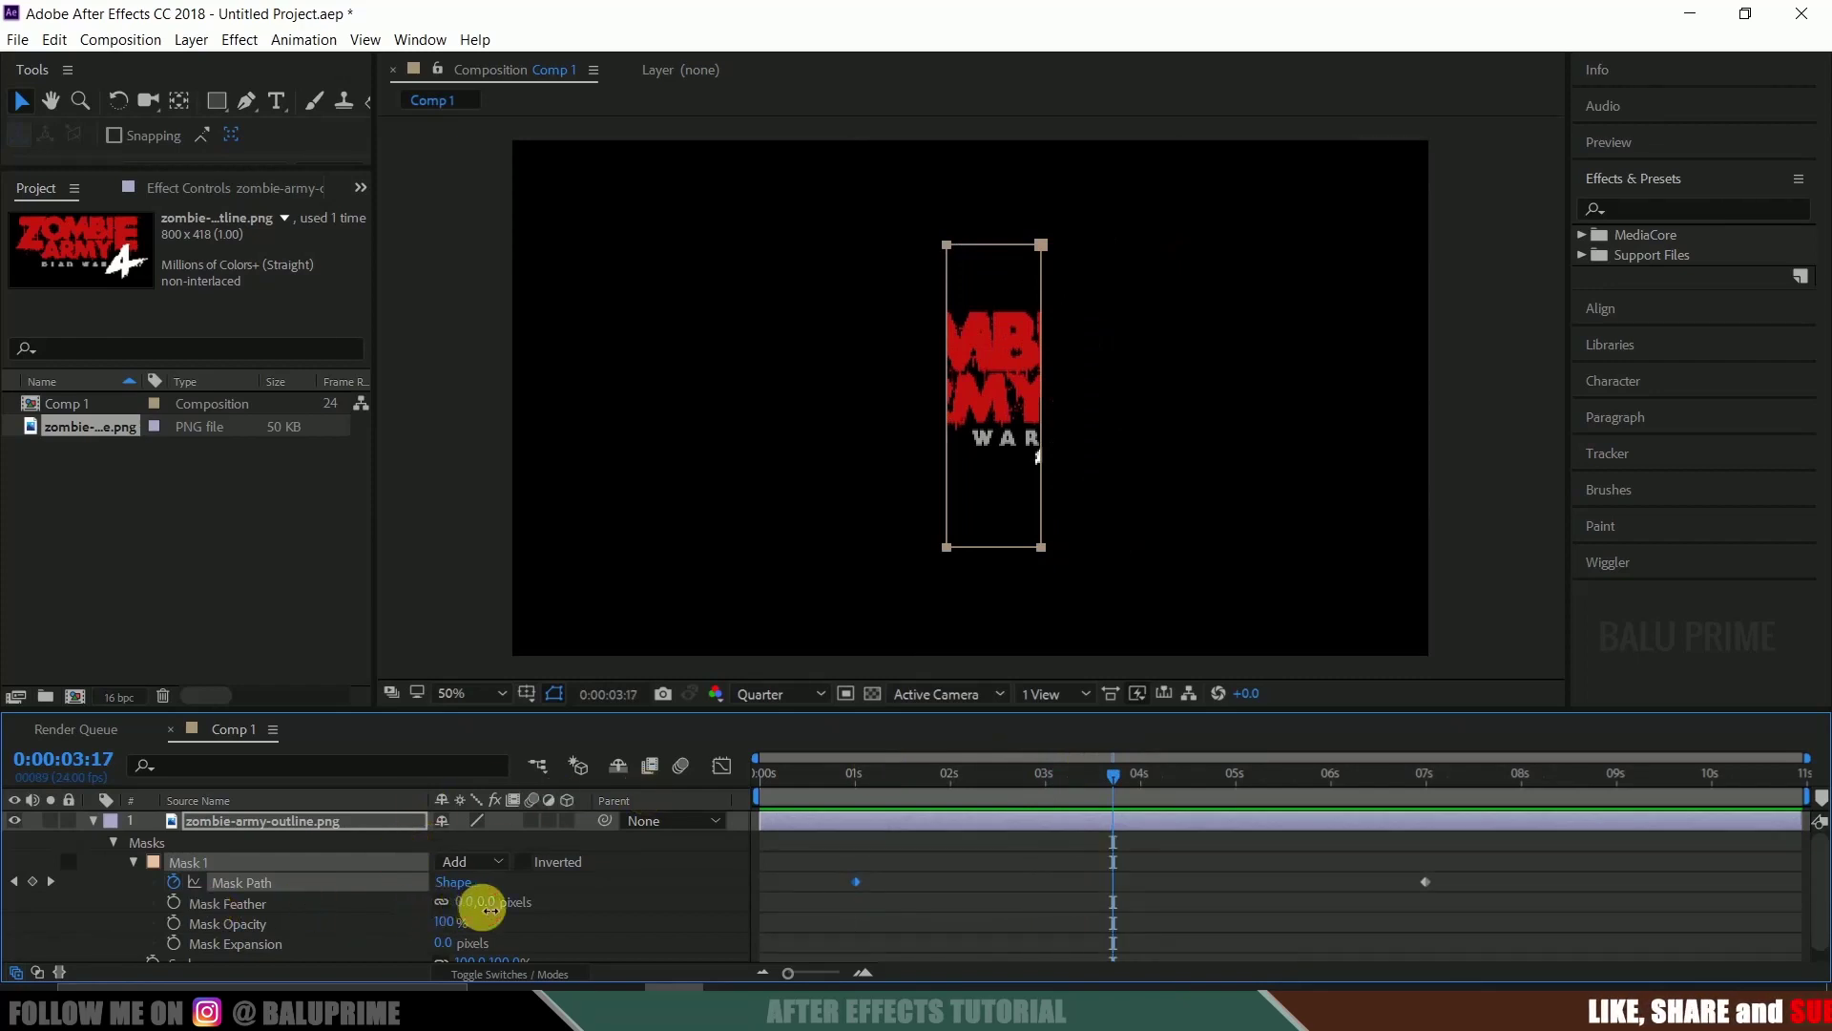
click(490, 906)
text(50)
key(Return)
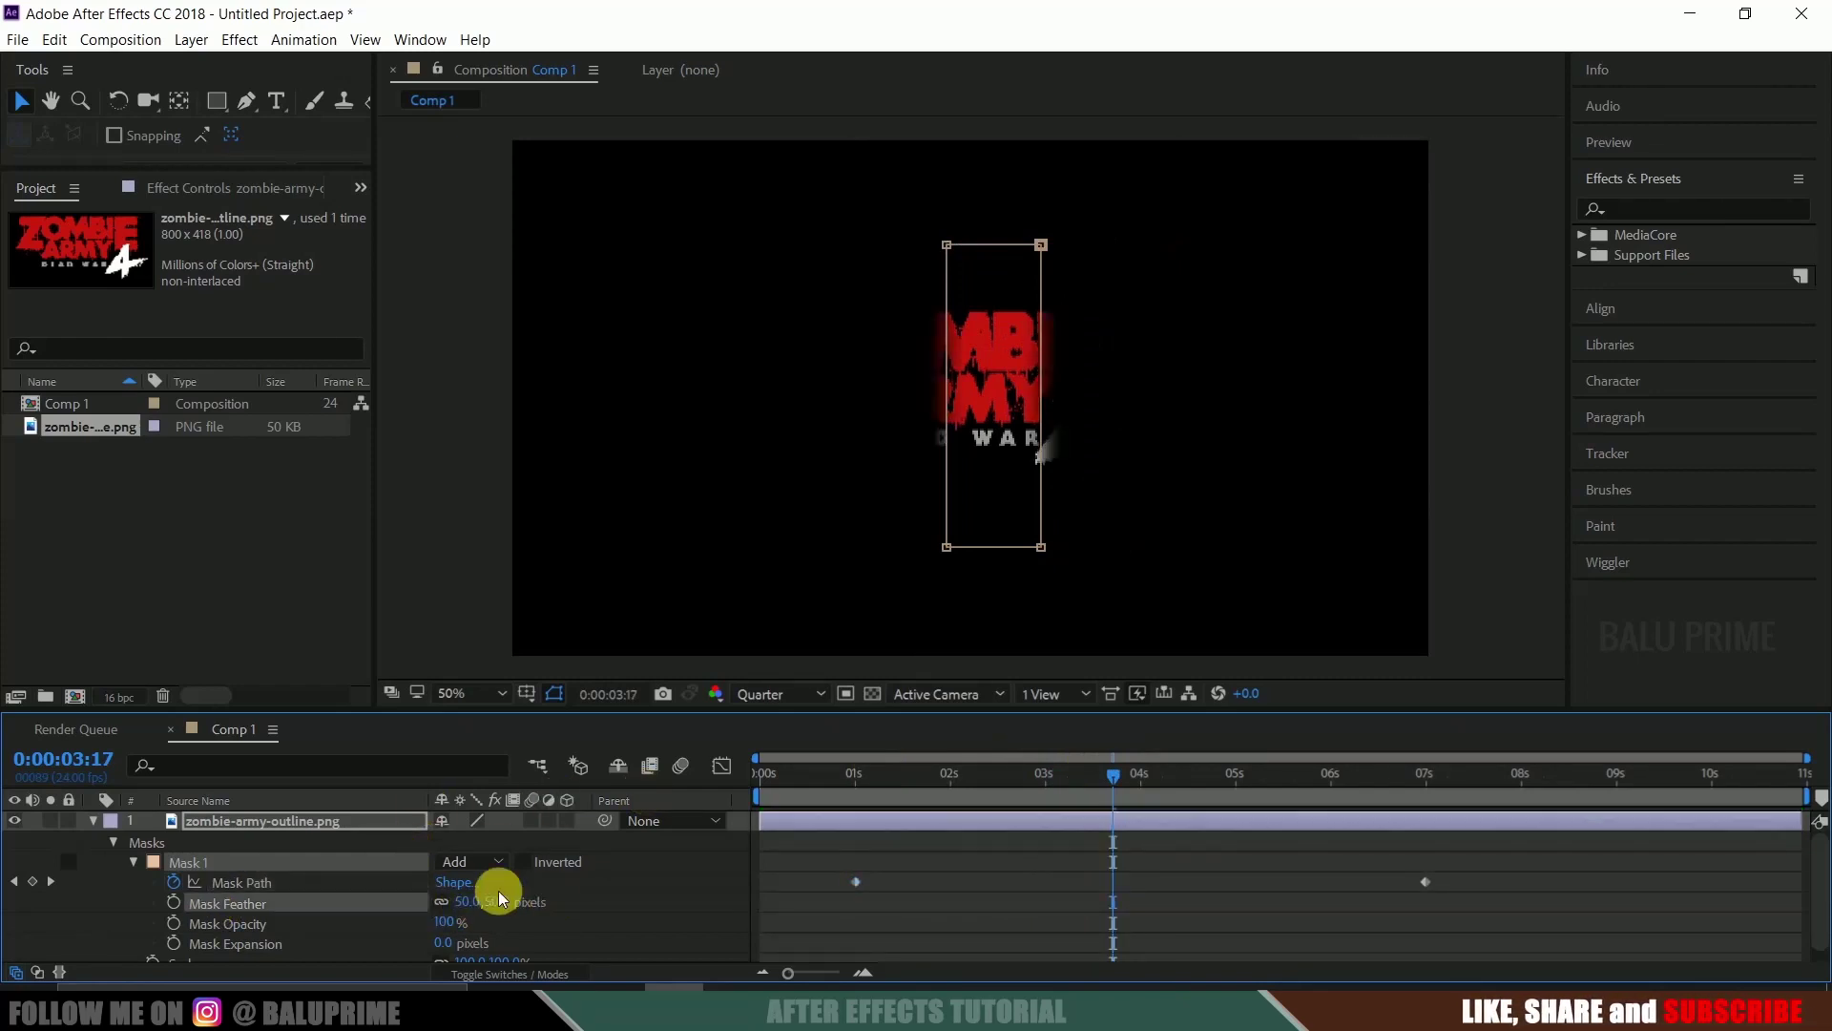
click(92, 821)
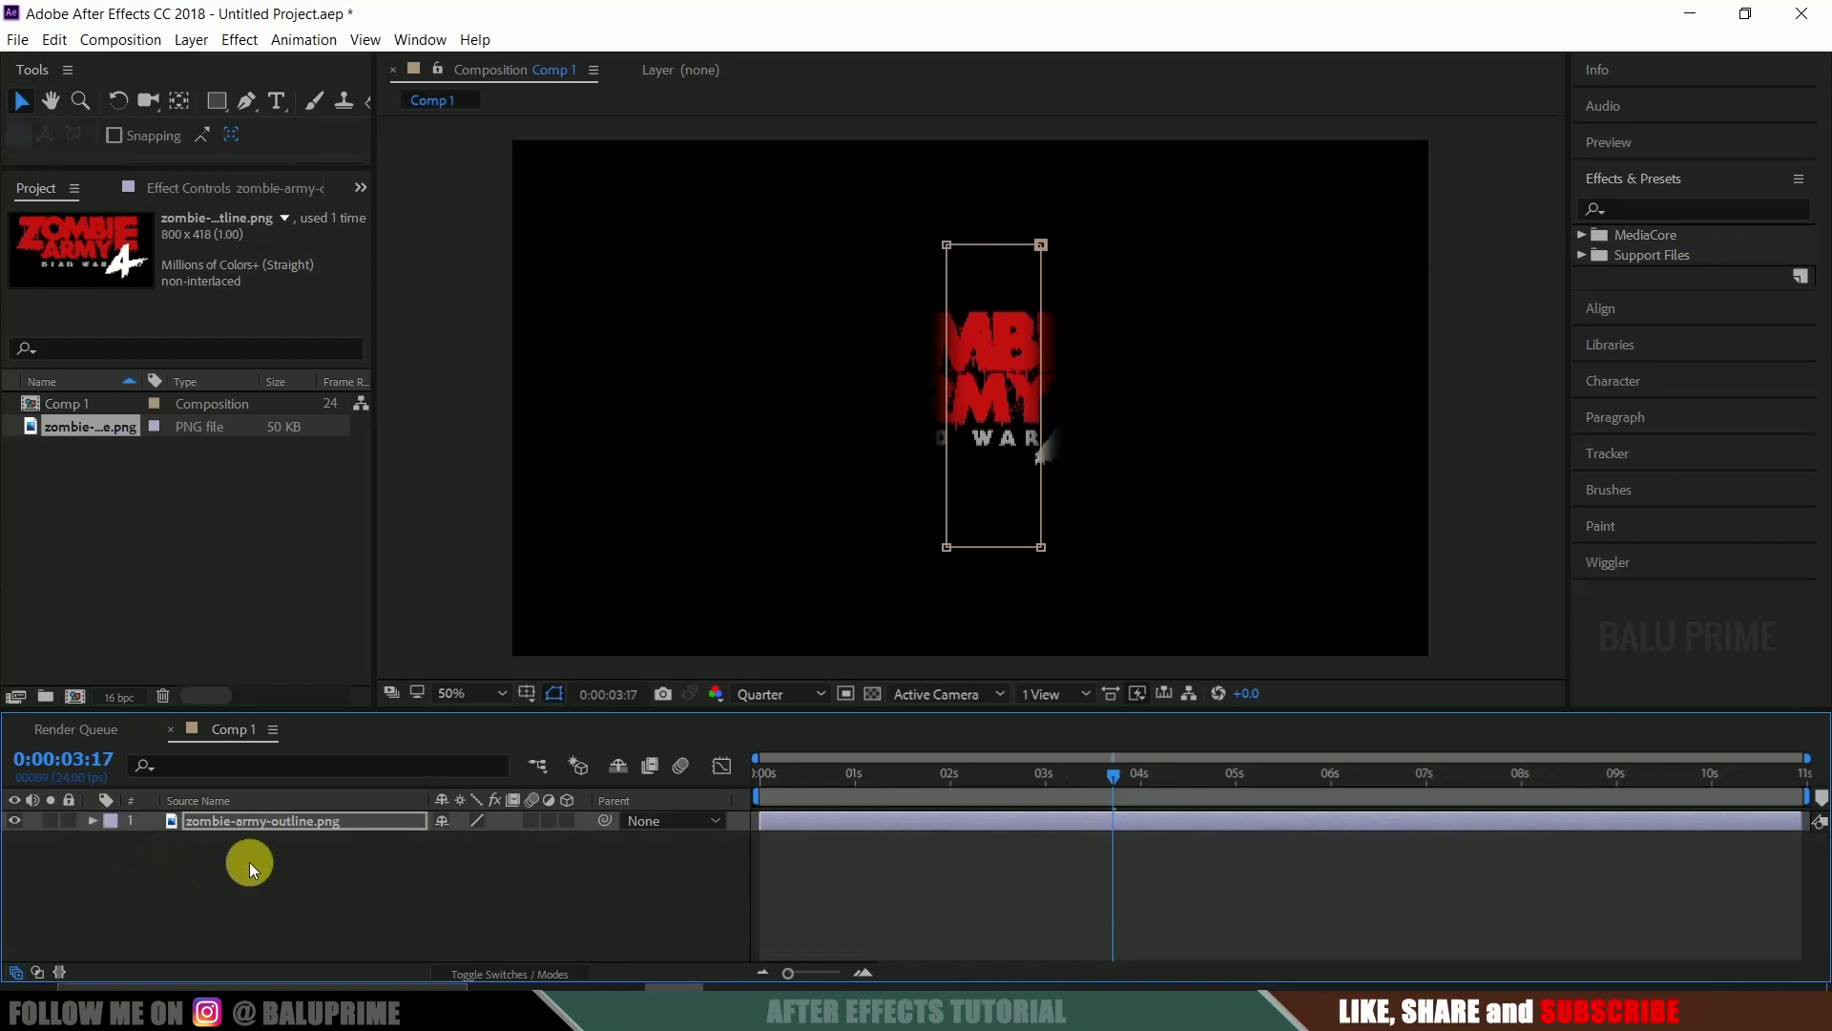
Pre-compose the zombie-army-outline.png layer as "logo", leaving all attributes in Comp 1
click(260, 822)
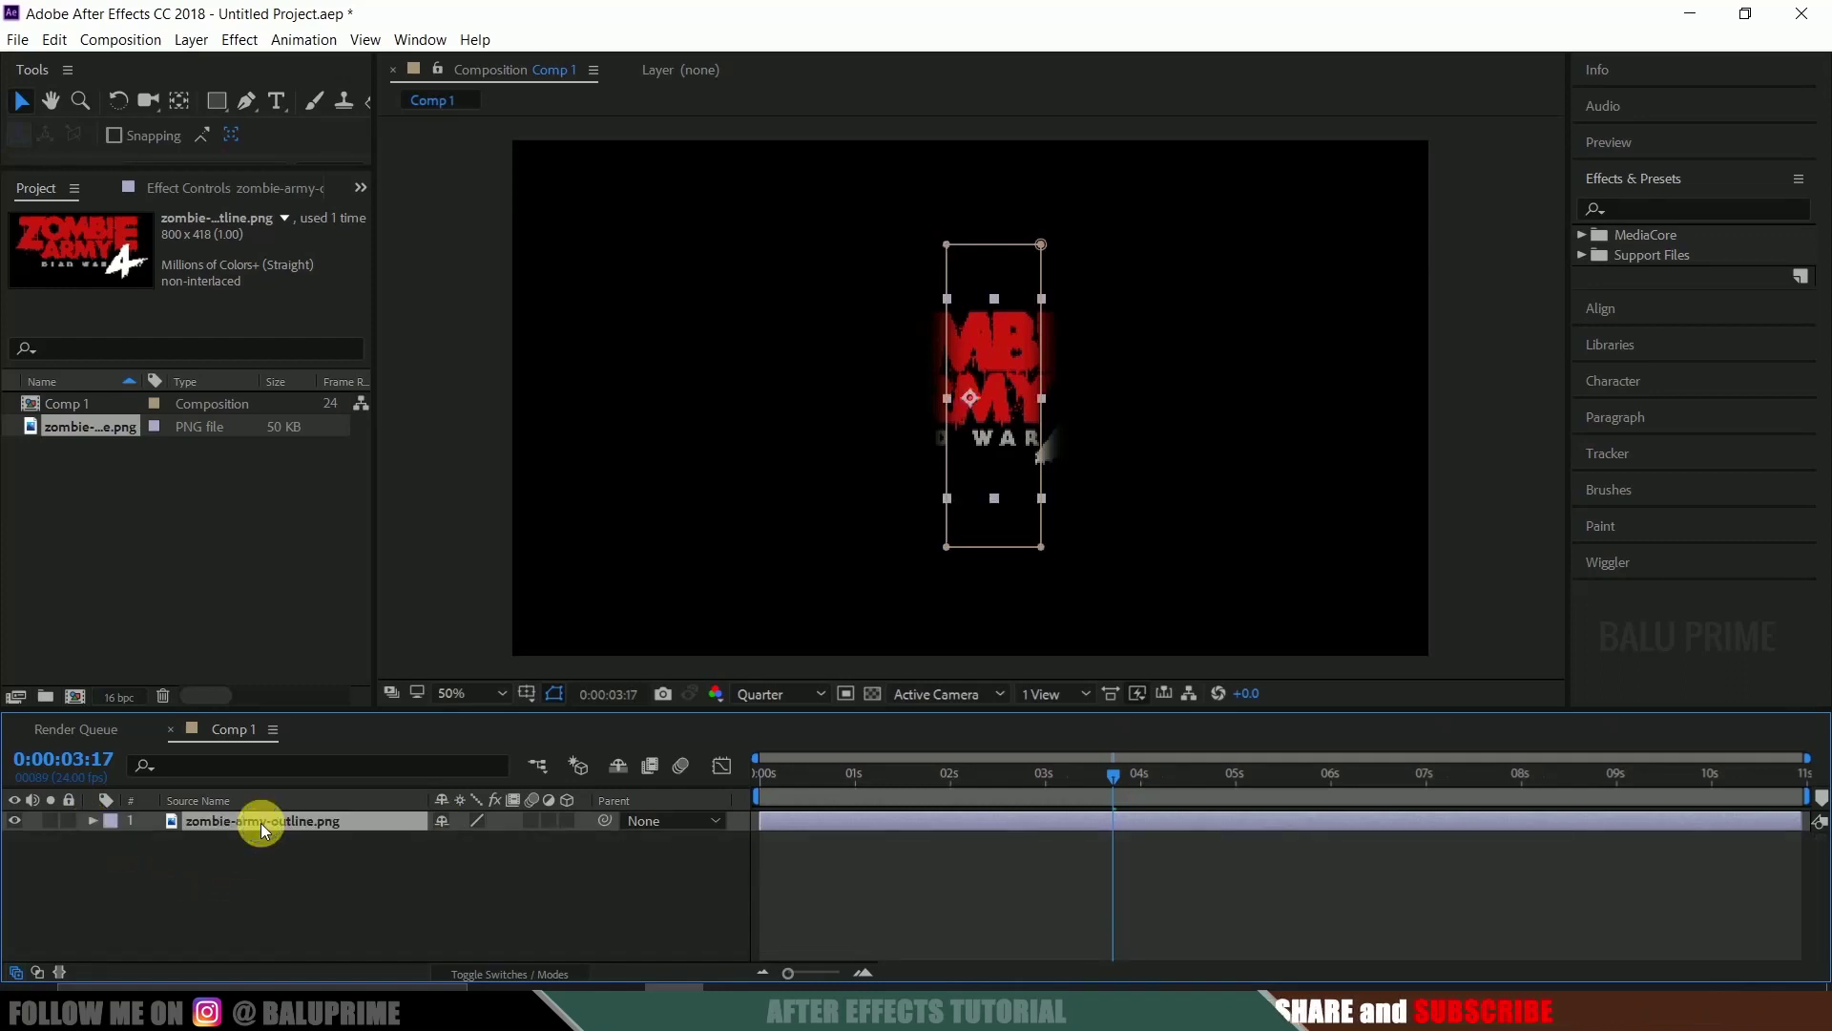
right_click(261, 823)
click(330, 800)
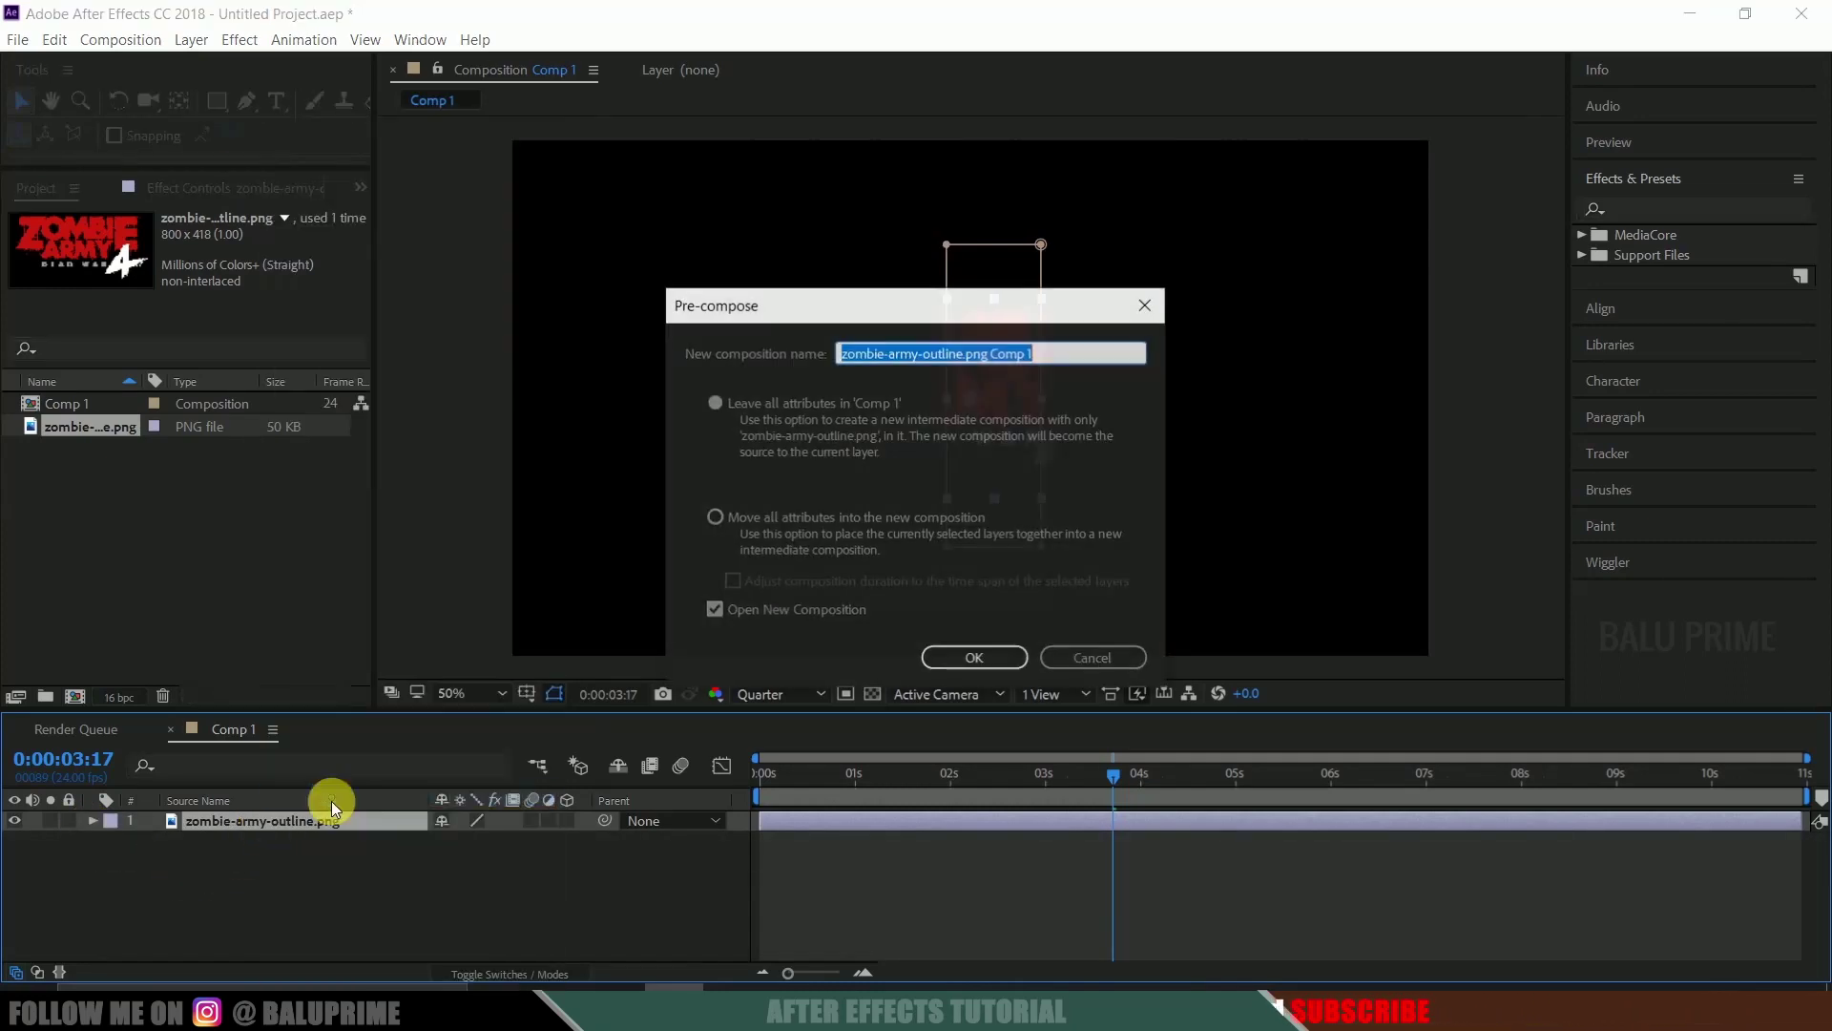
text(logo)
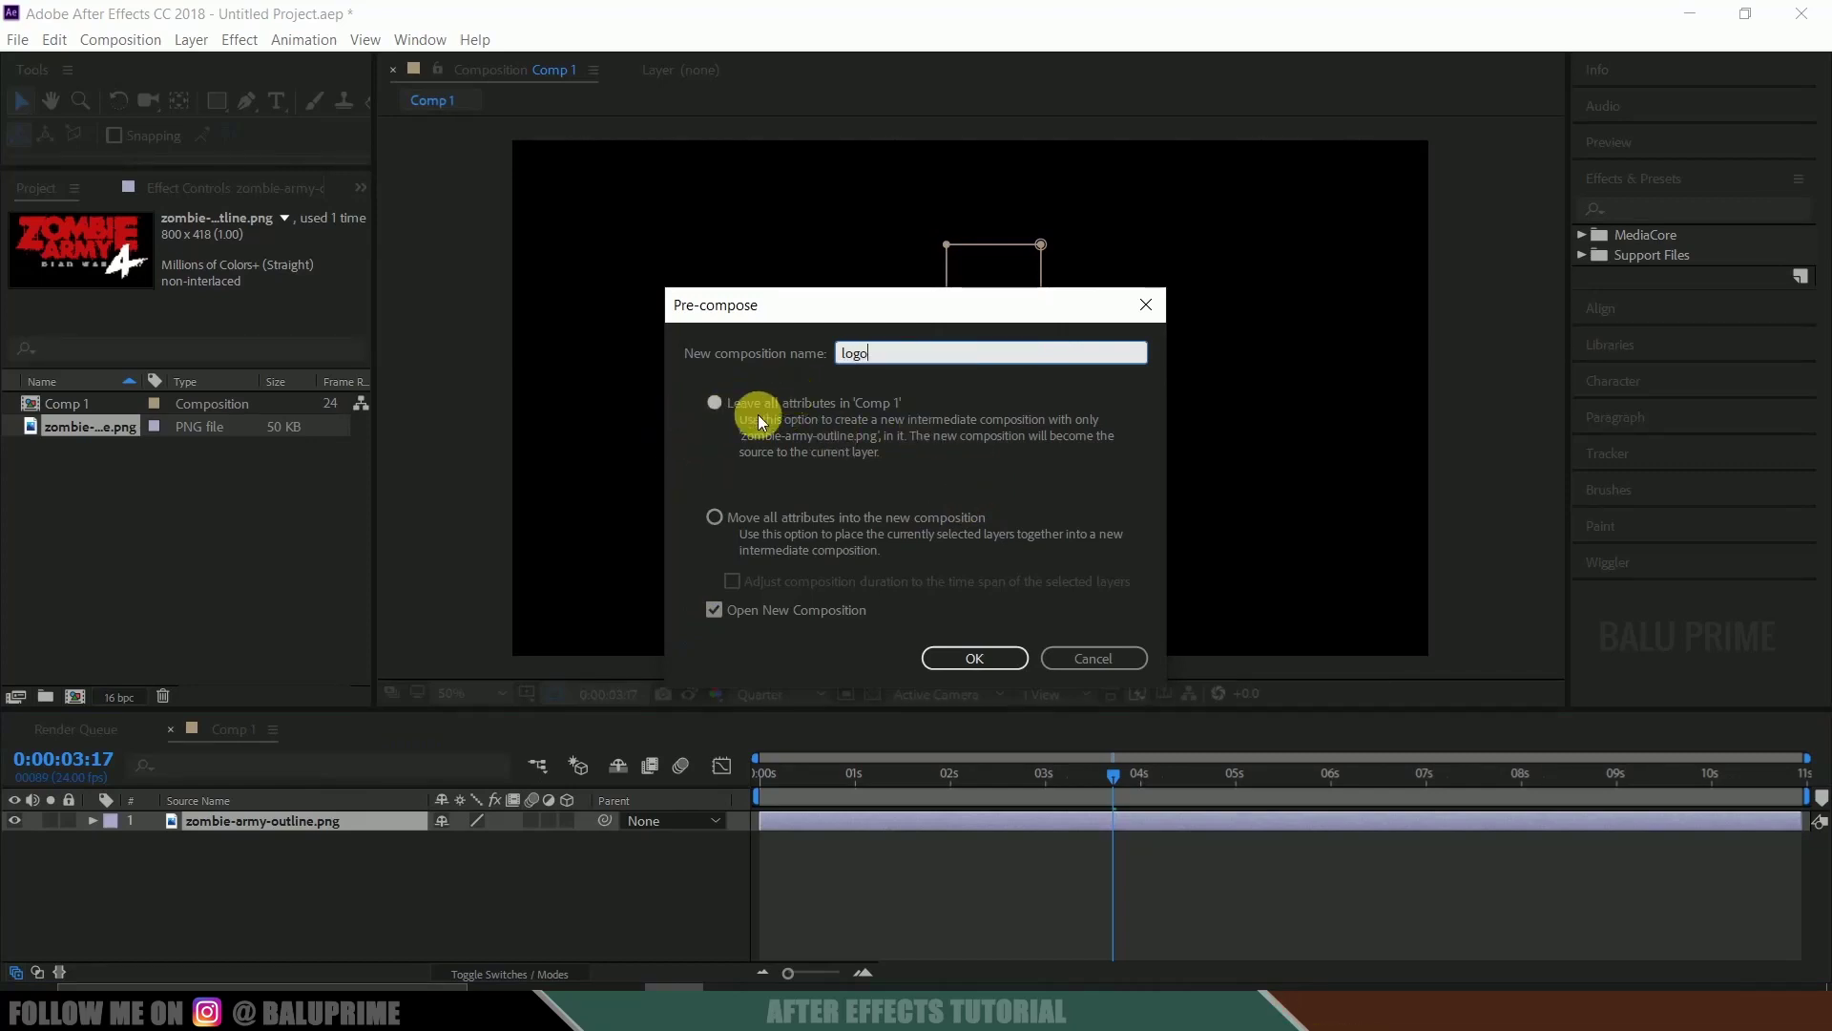
click(954, 658)
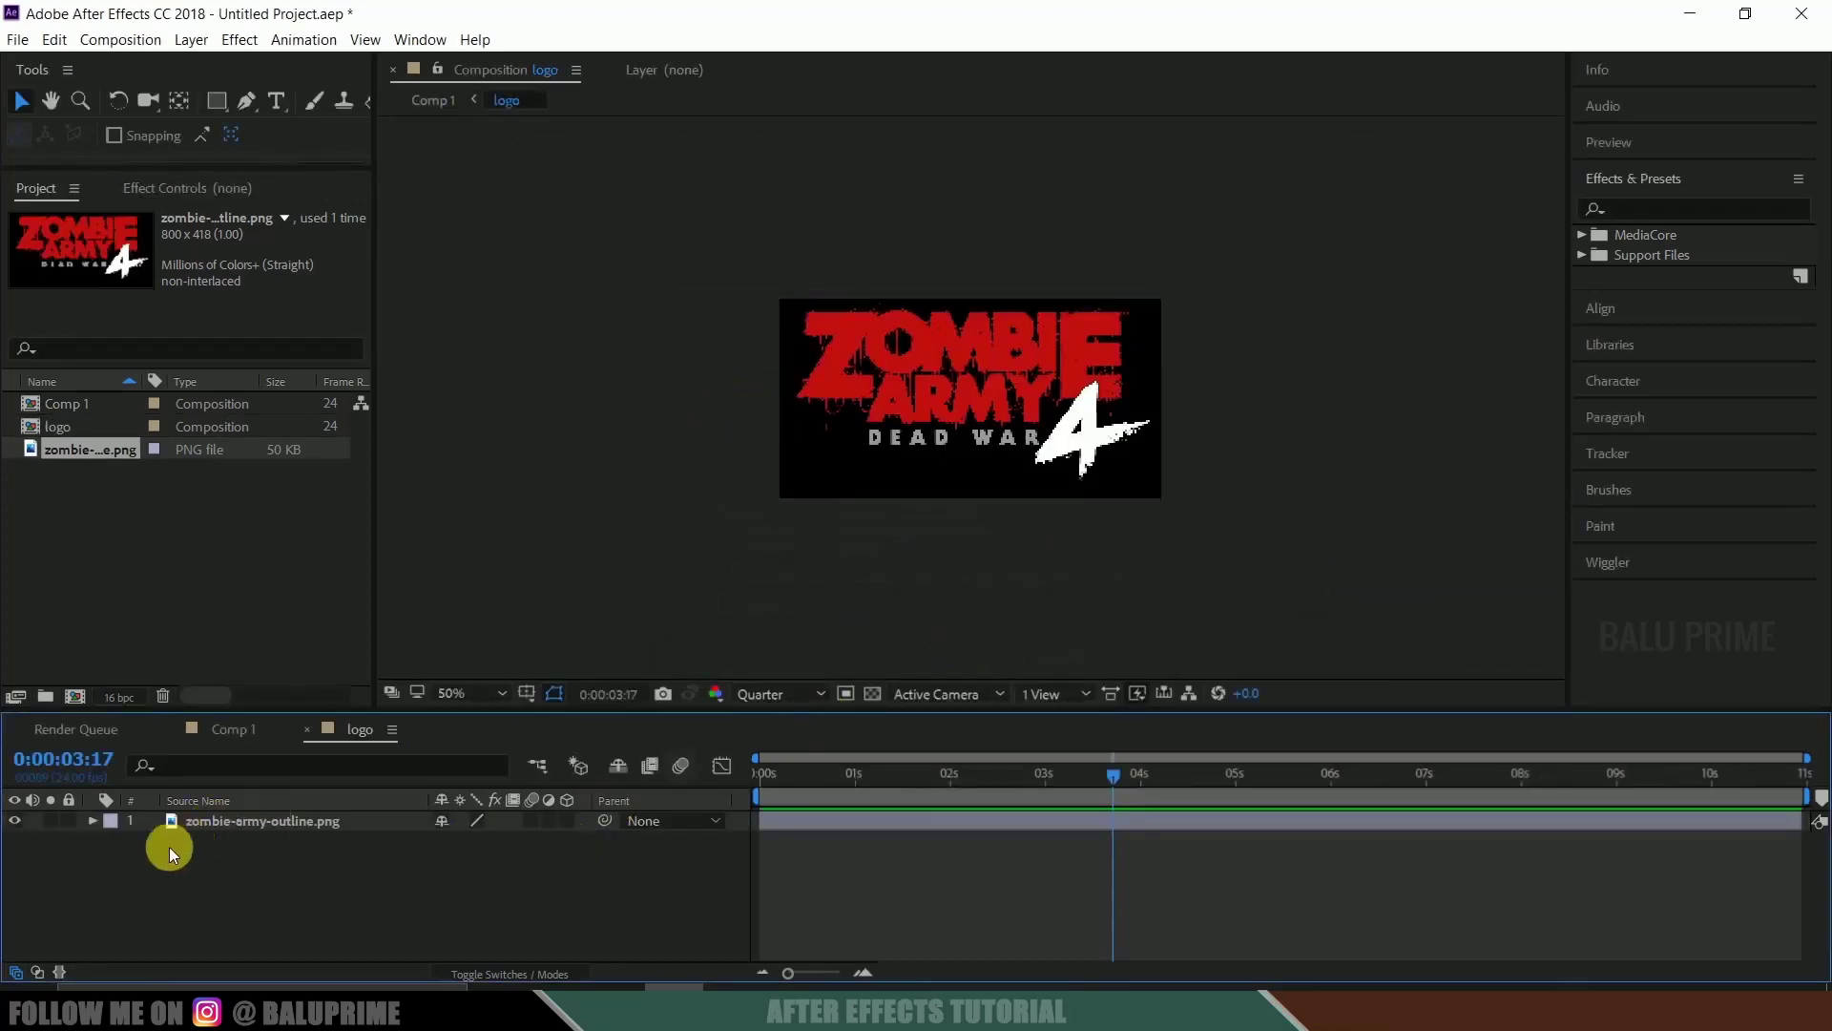
Return to Comp 1 and make the logo layer a 3D layer
click(238, 733)
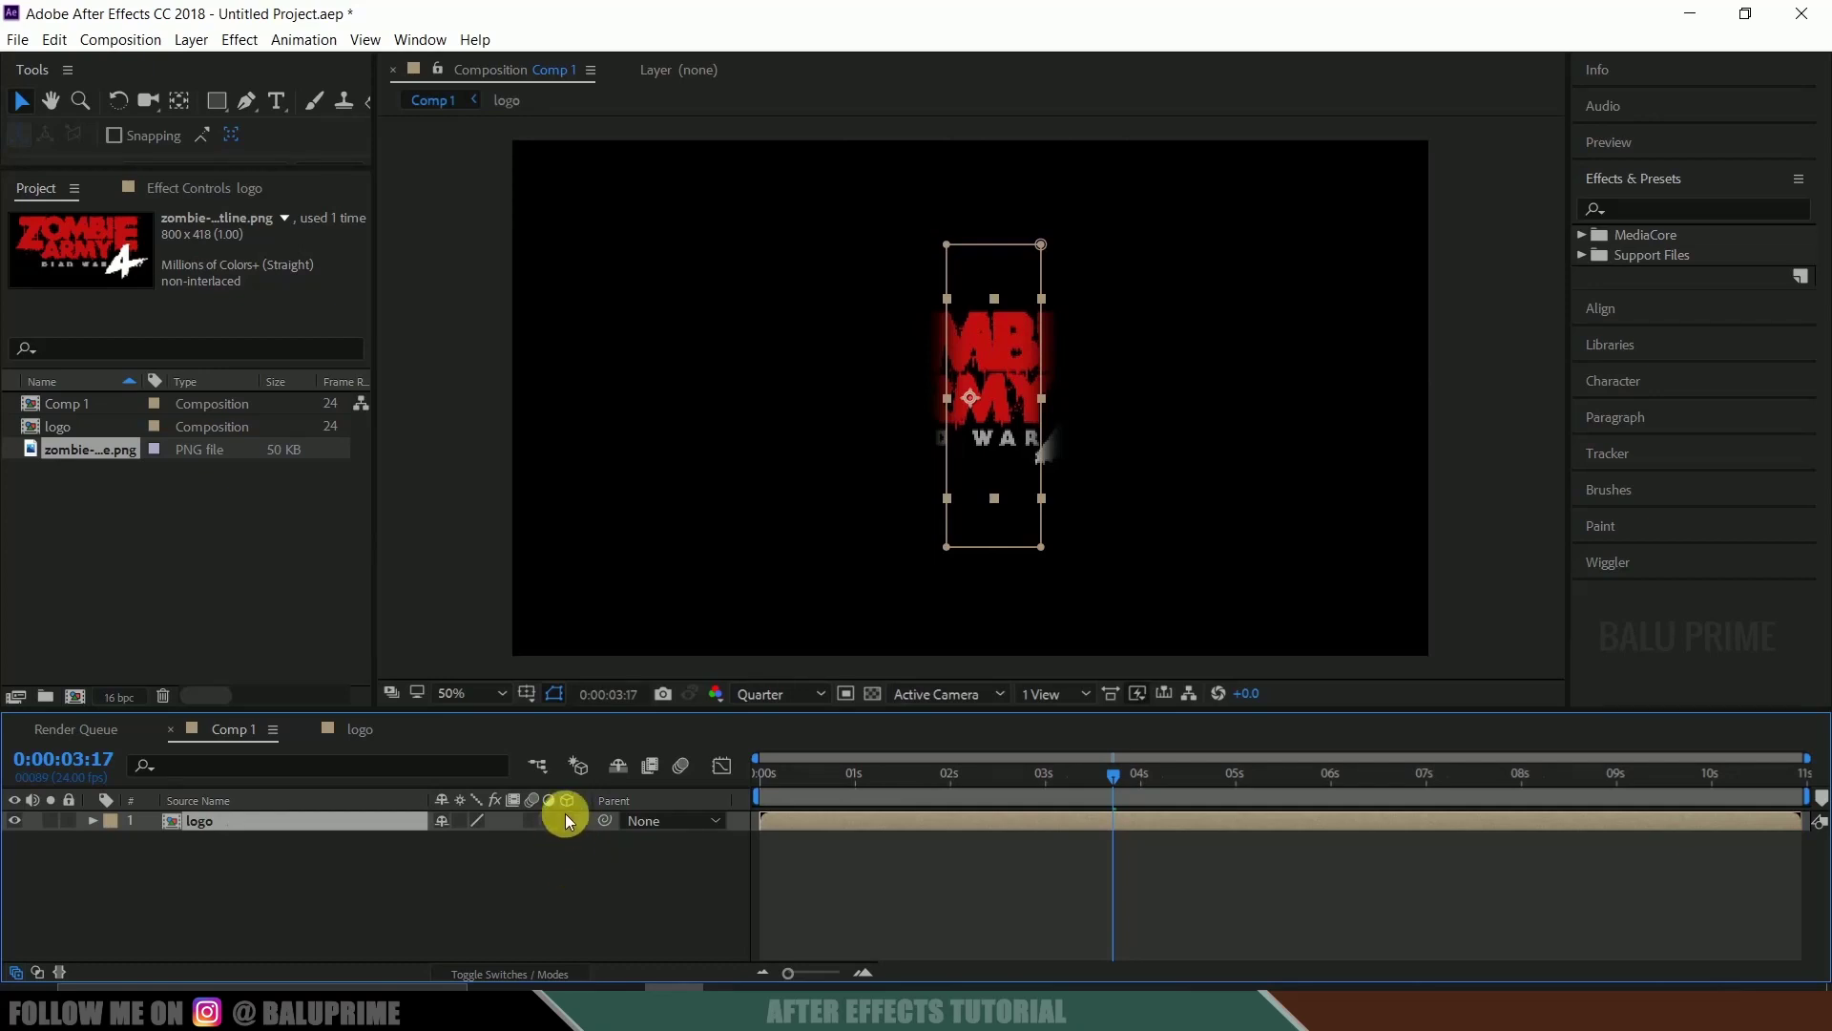
click(462, 975)
click(462, 974)
click(570, 823)
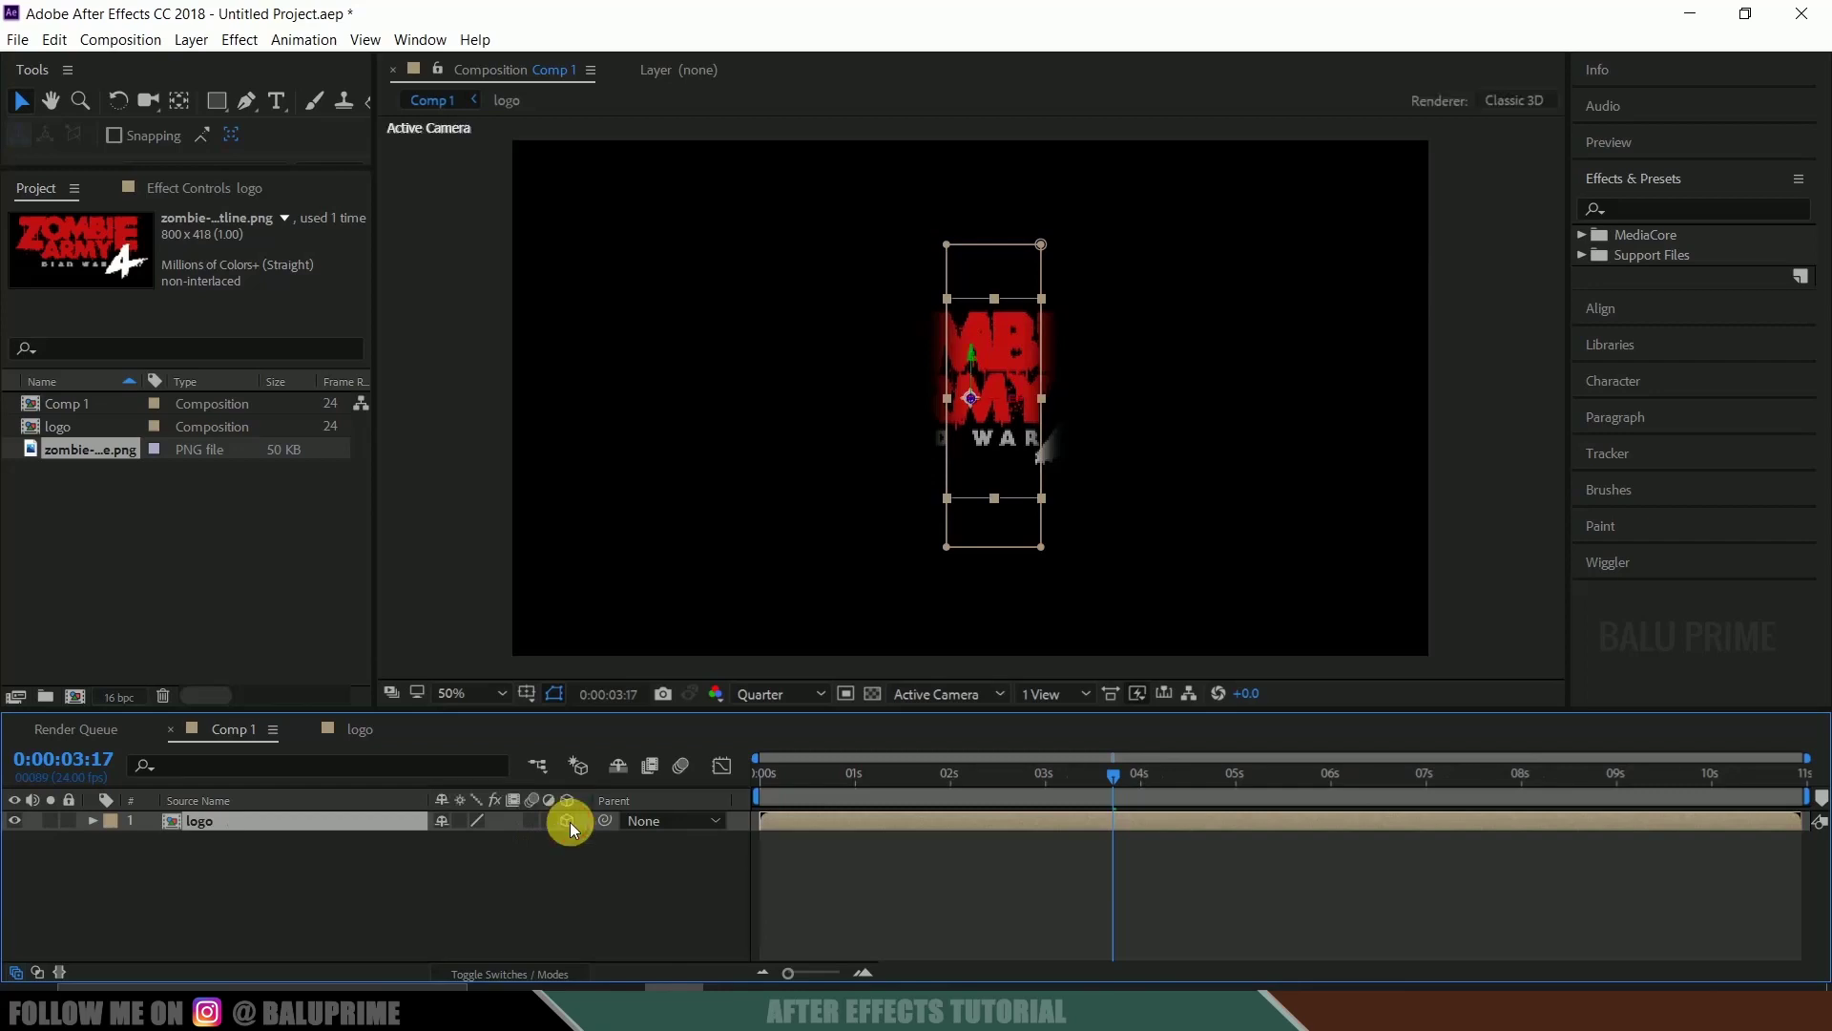
click(513, 883)
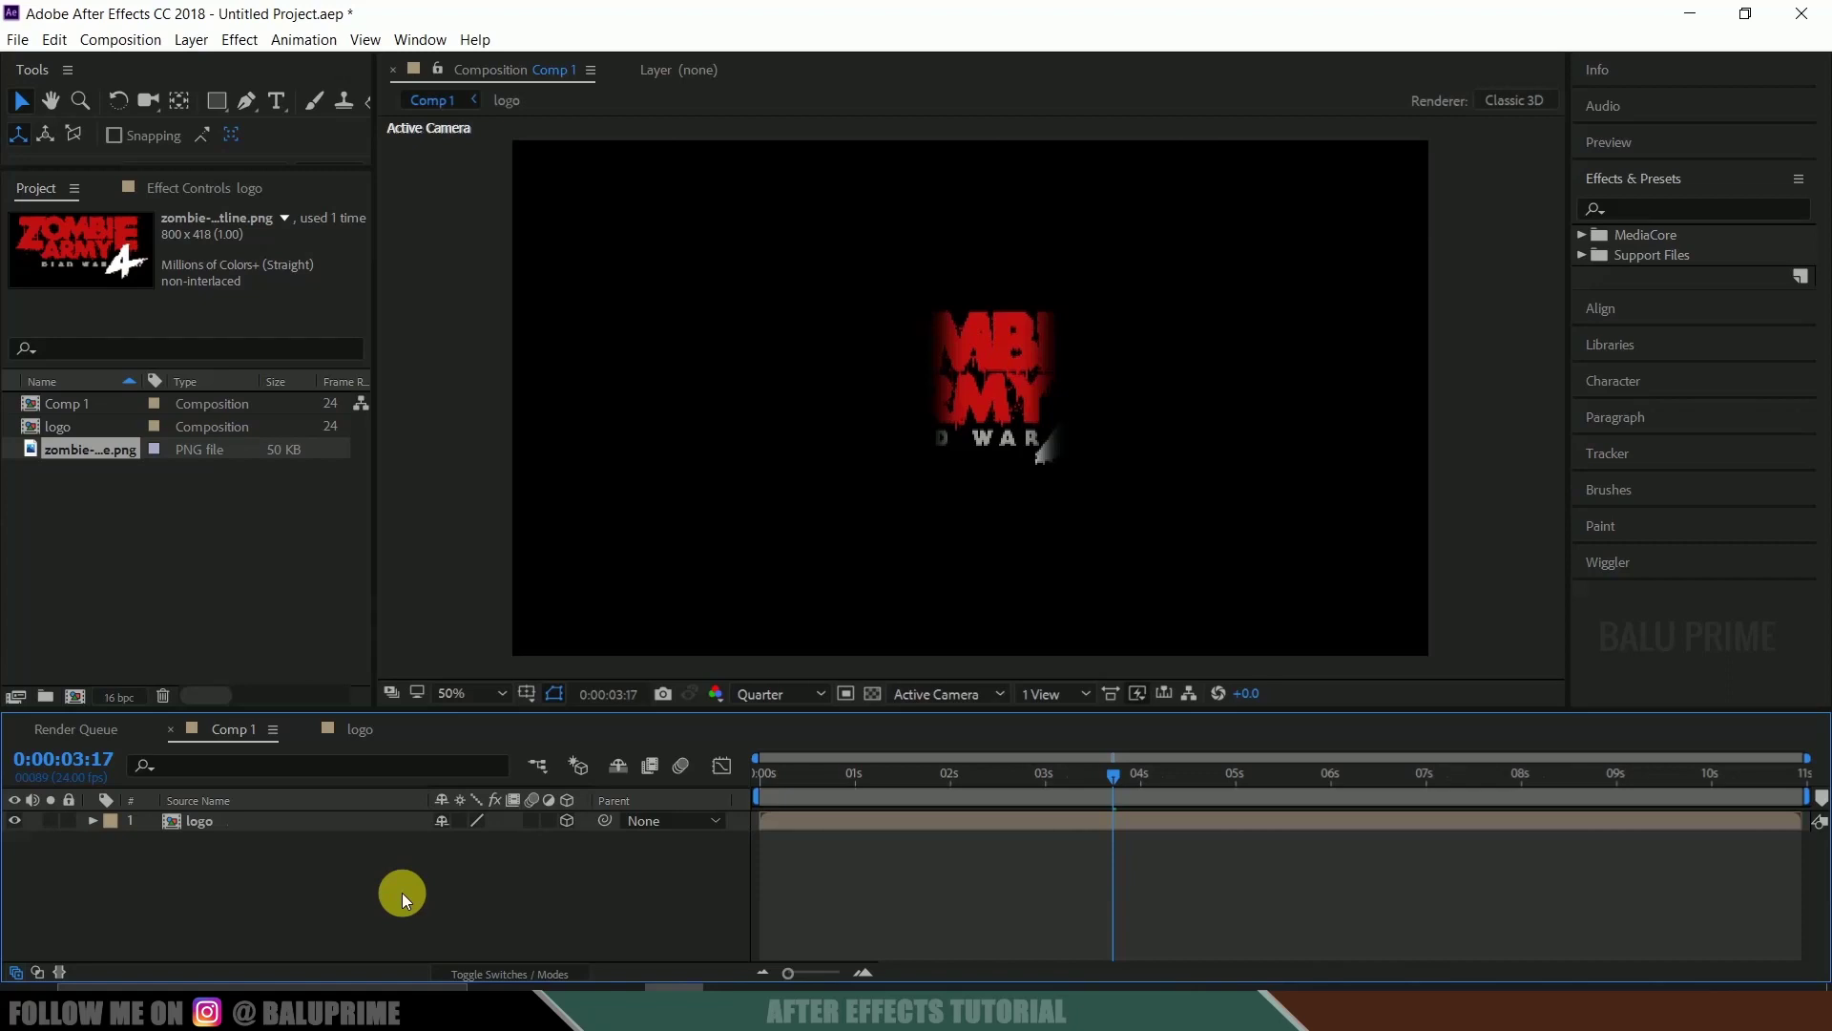
Add a new black 1920 x 1080 solid layer named "particular" to Comp 1
click(194, 42)
mouse_move(219, 61)
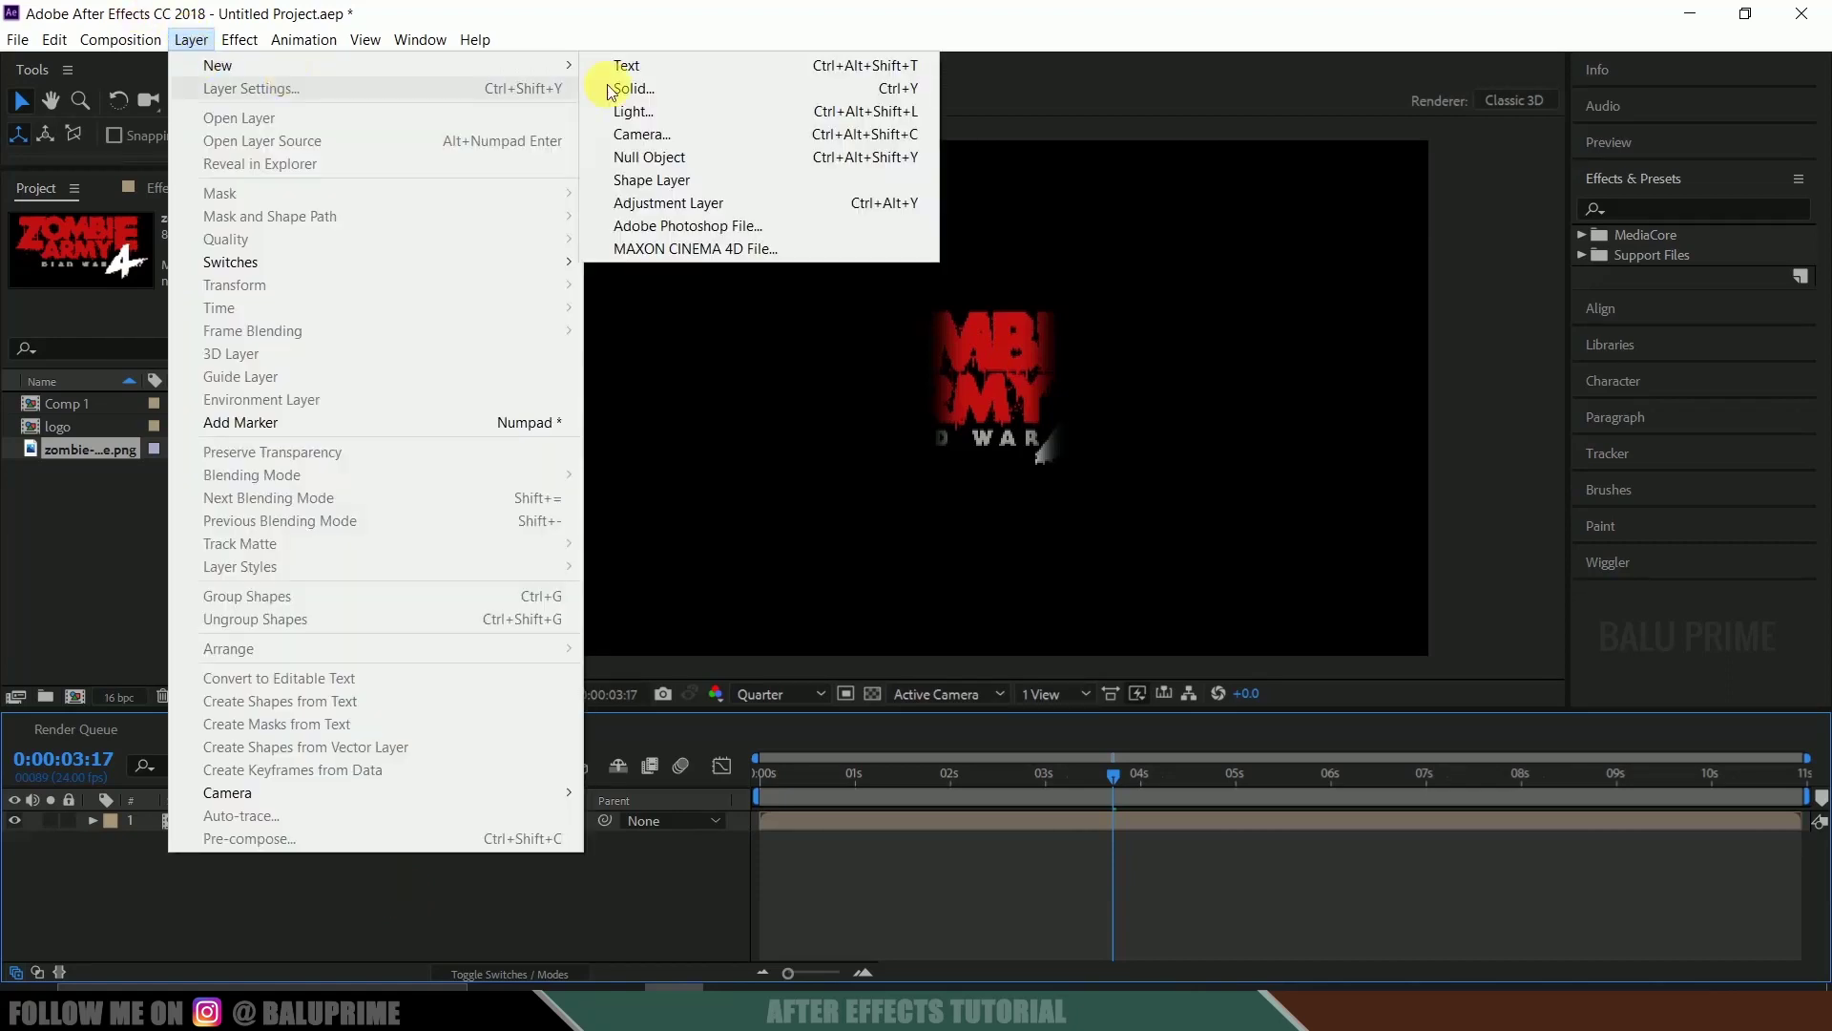
click(736, 84)
text(particular)
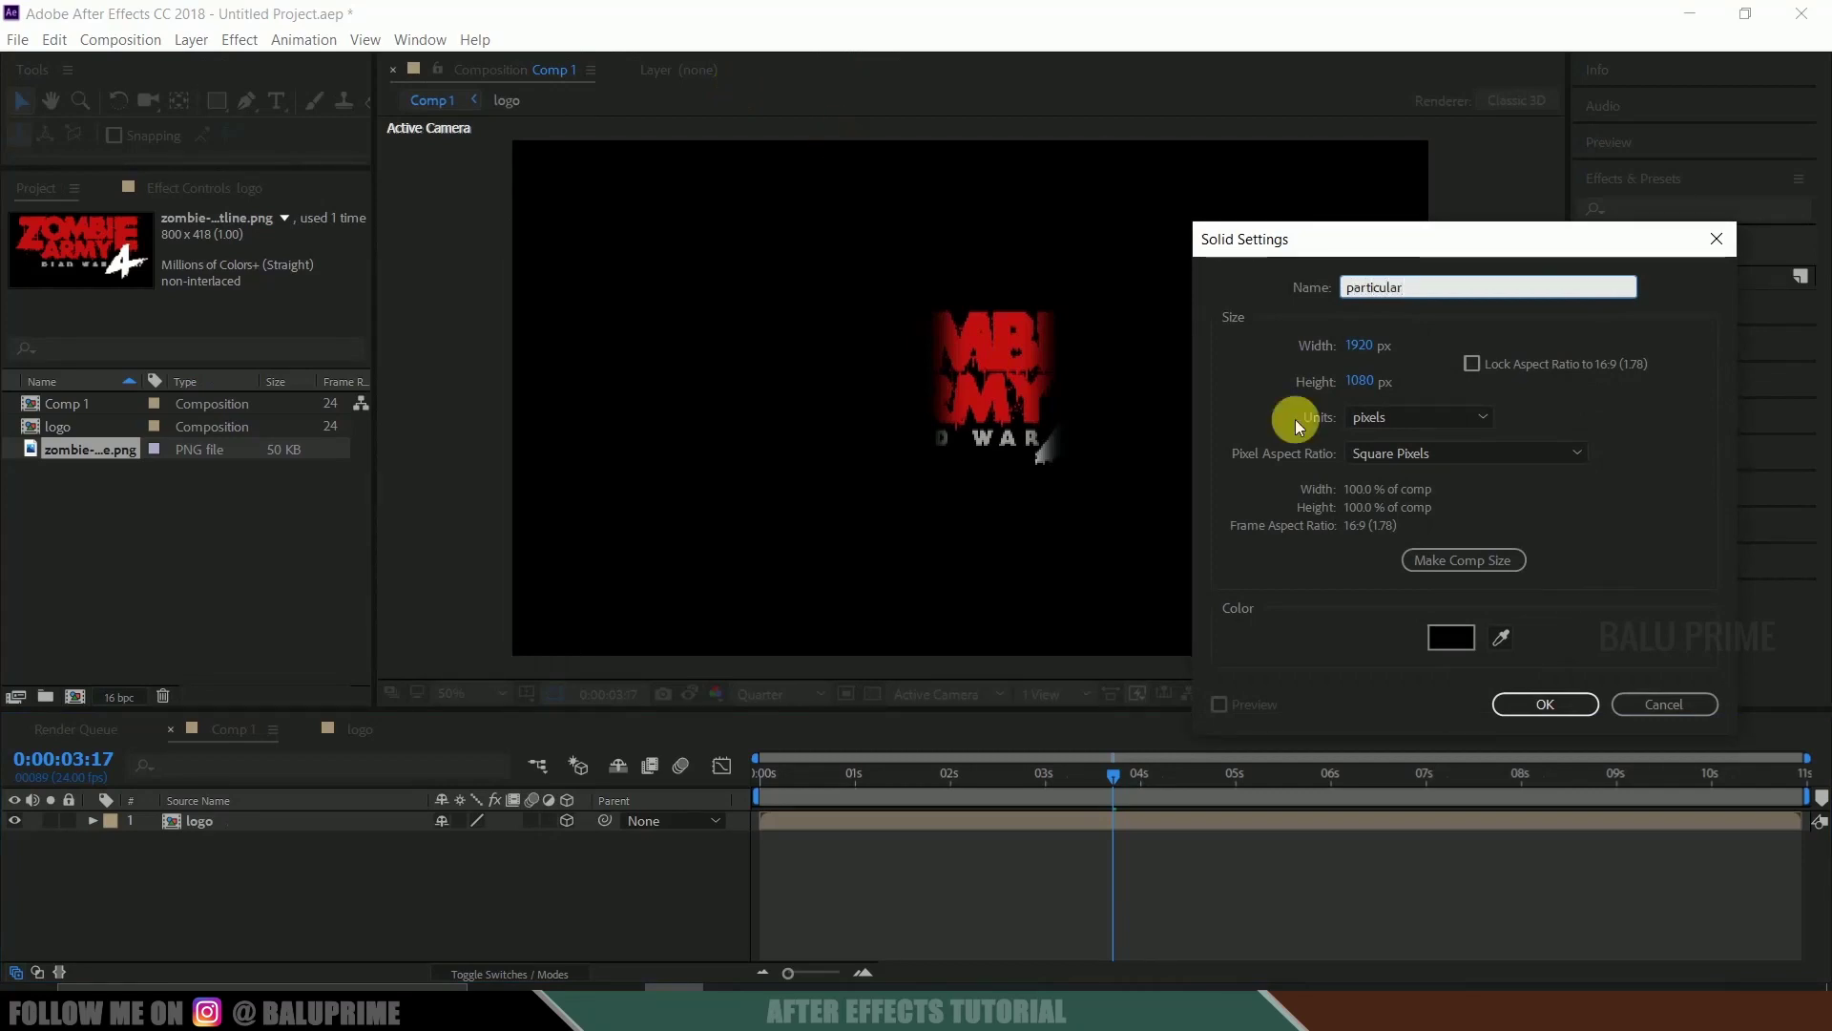
click(1508, 703)
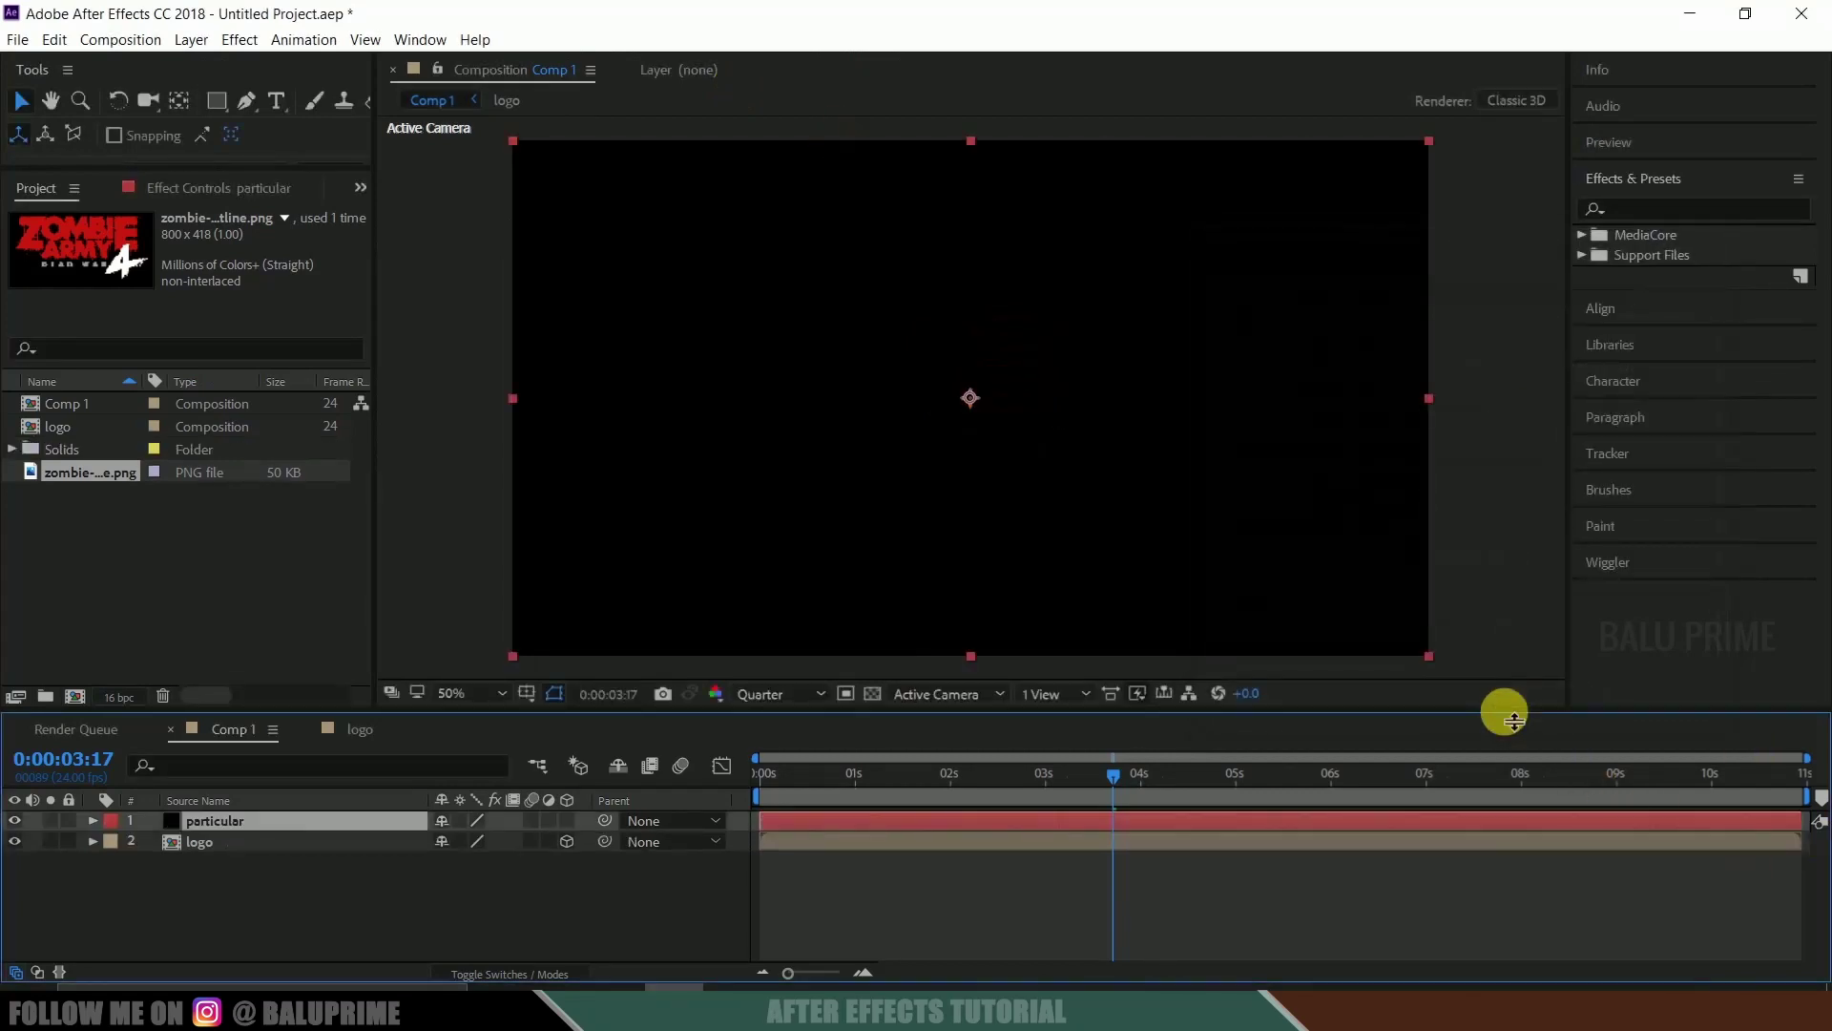
Apply the Trapcode Particular effect to the particular solid layer and move the current time to 0:00:03:22
click(1643, 210)
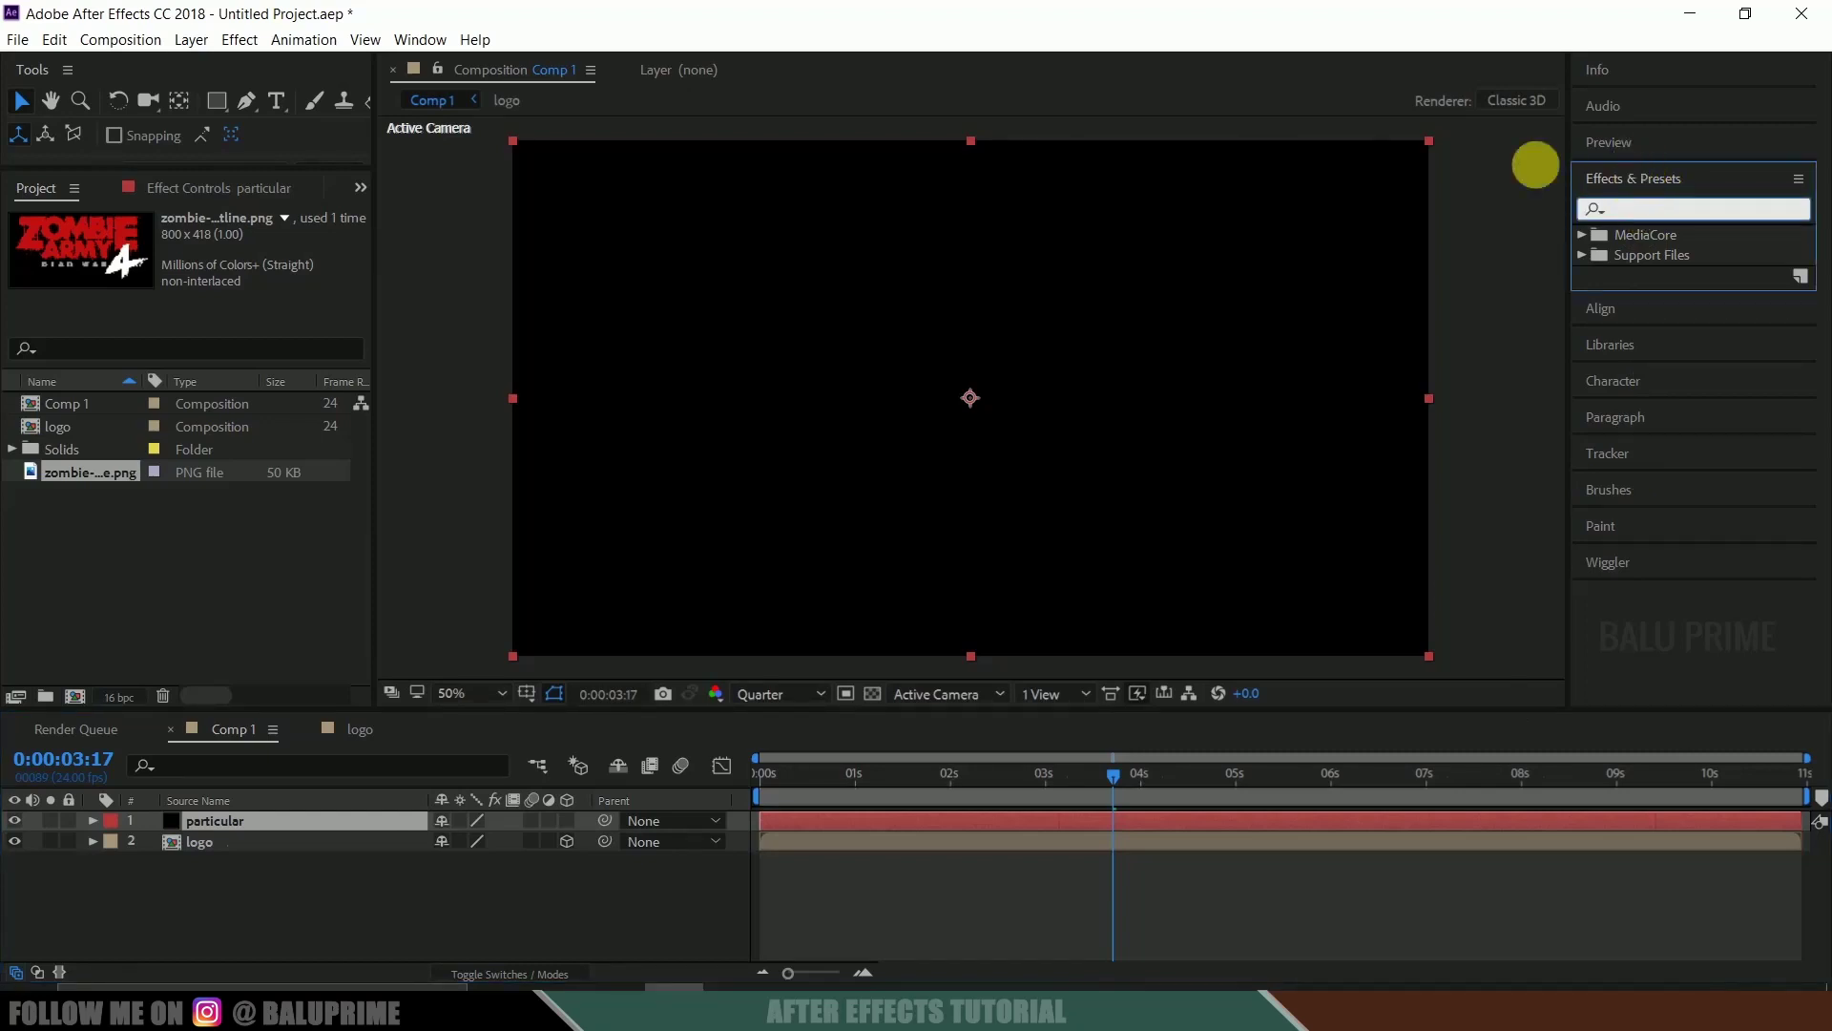
click(437, 39)
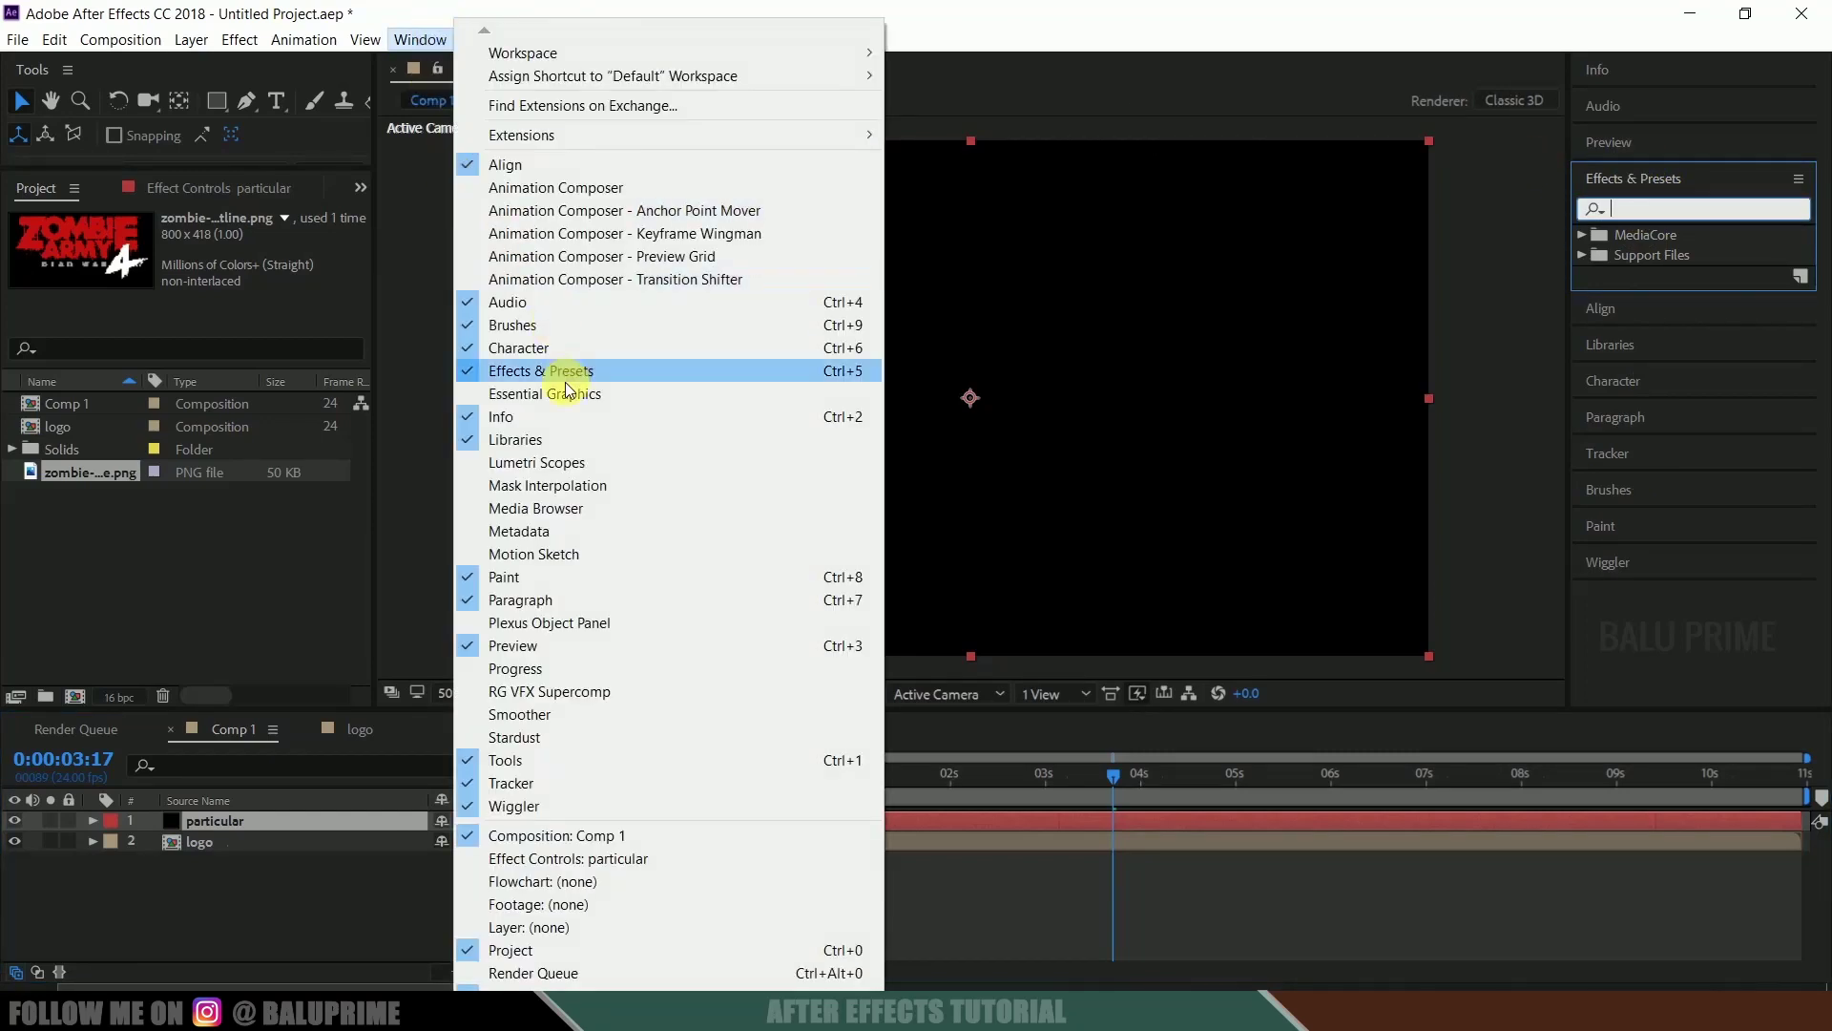
click(1655, 222)
text(particular)
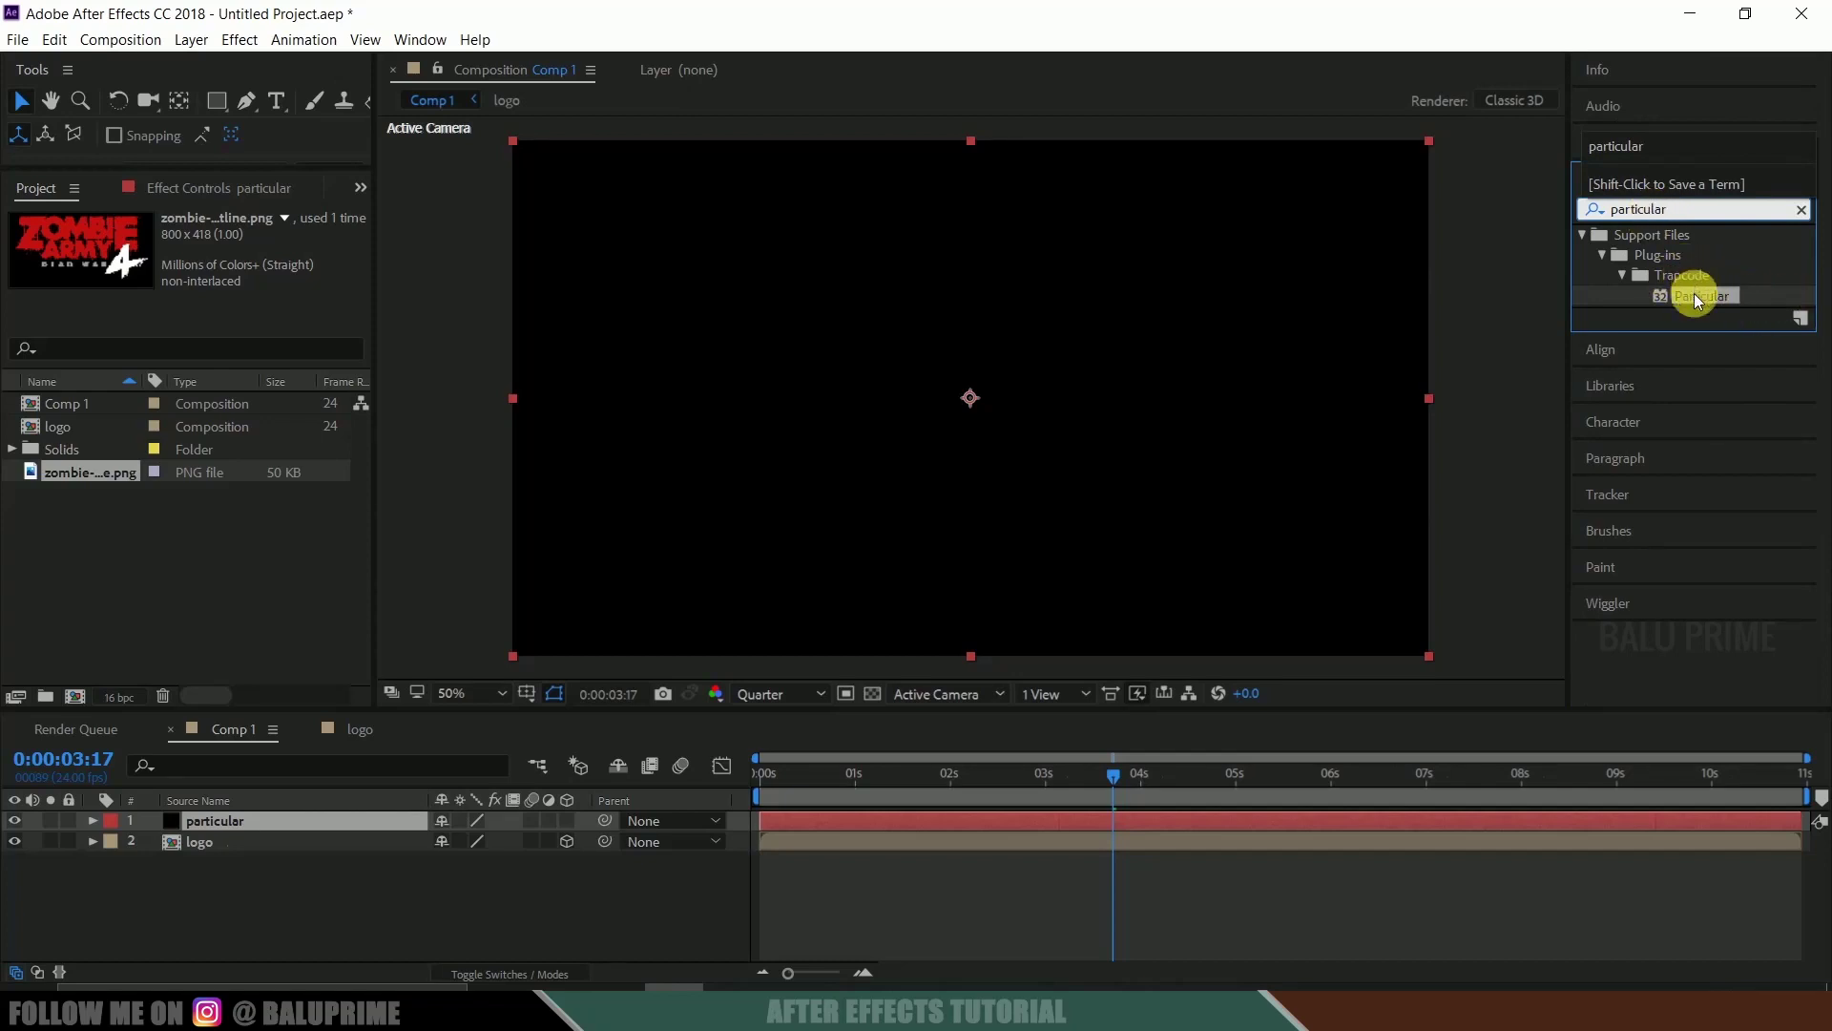
drag(1696, 298, 238, 823)
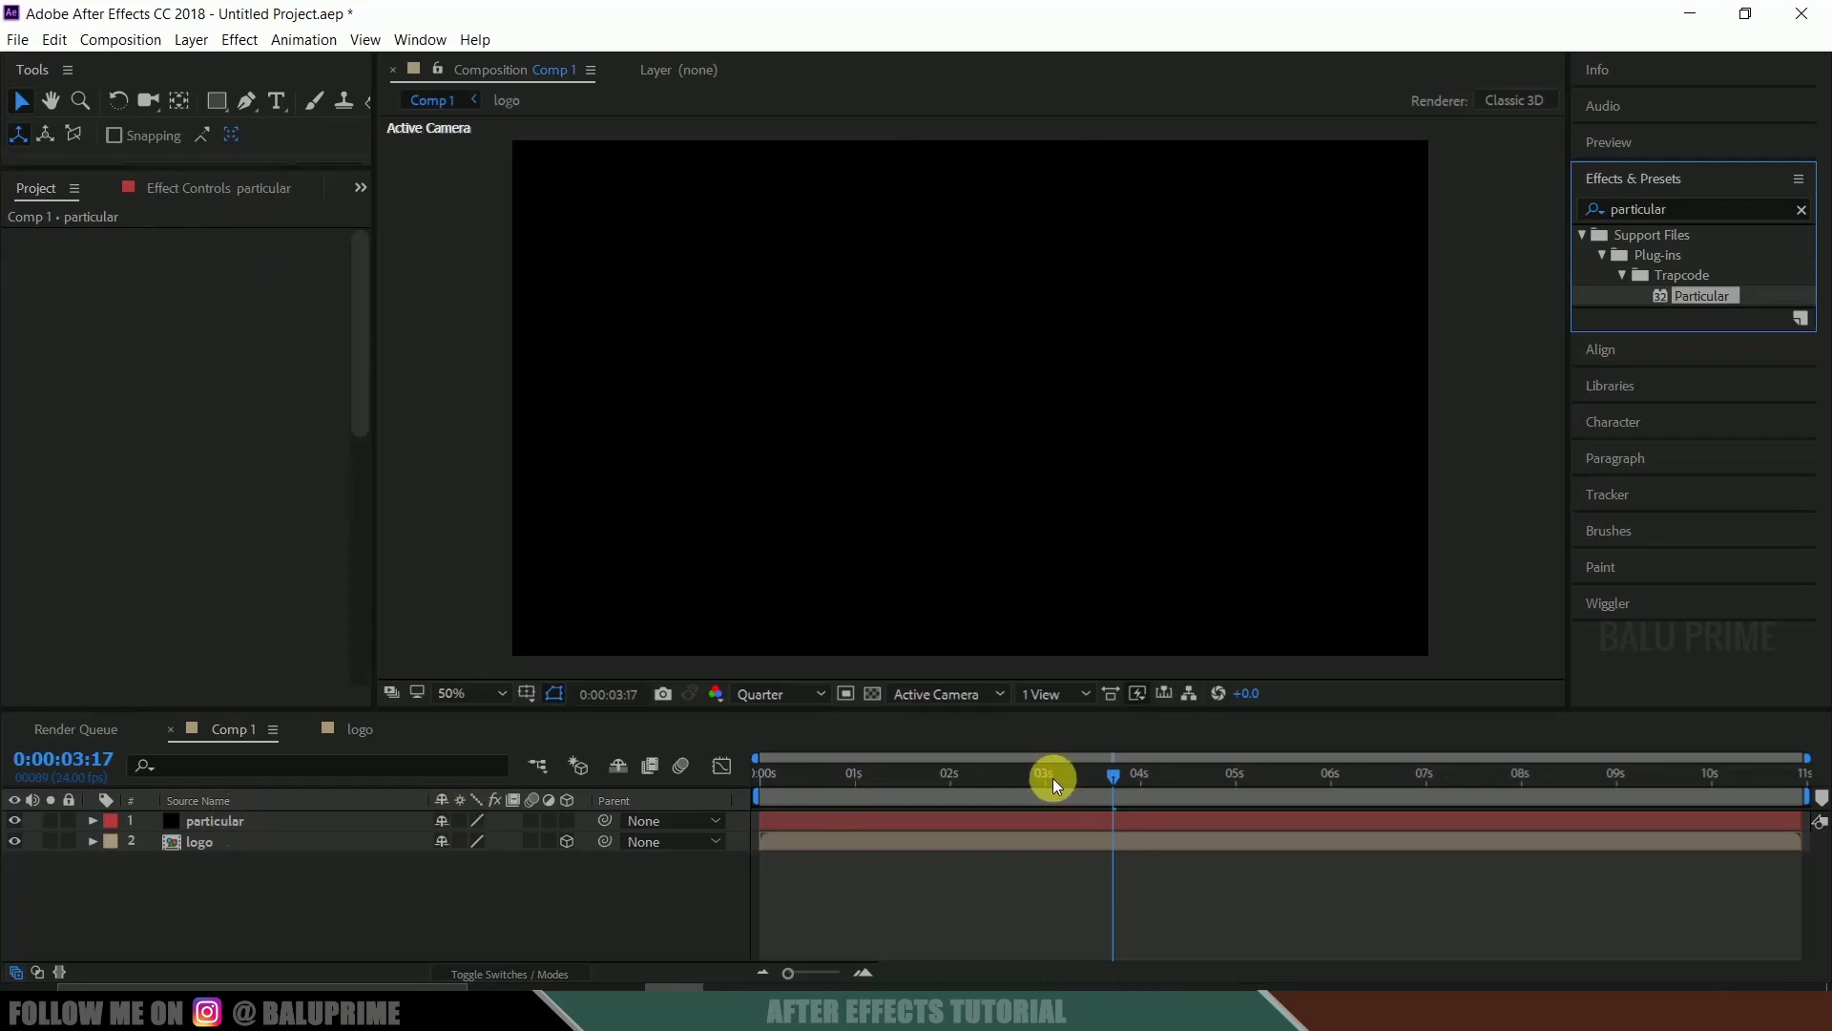
mouse_move(1108, 775)
mouse_down()
mouse_move(1035, 782)
mouse_move(1231, 784)
mouse_move(1126, 781)
mouse_up()
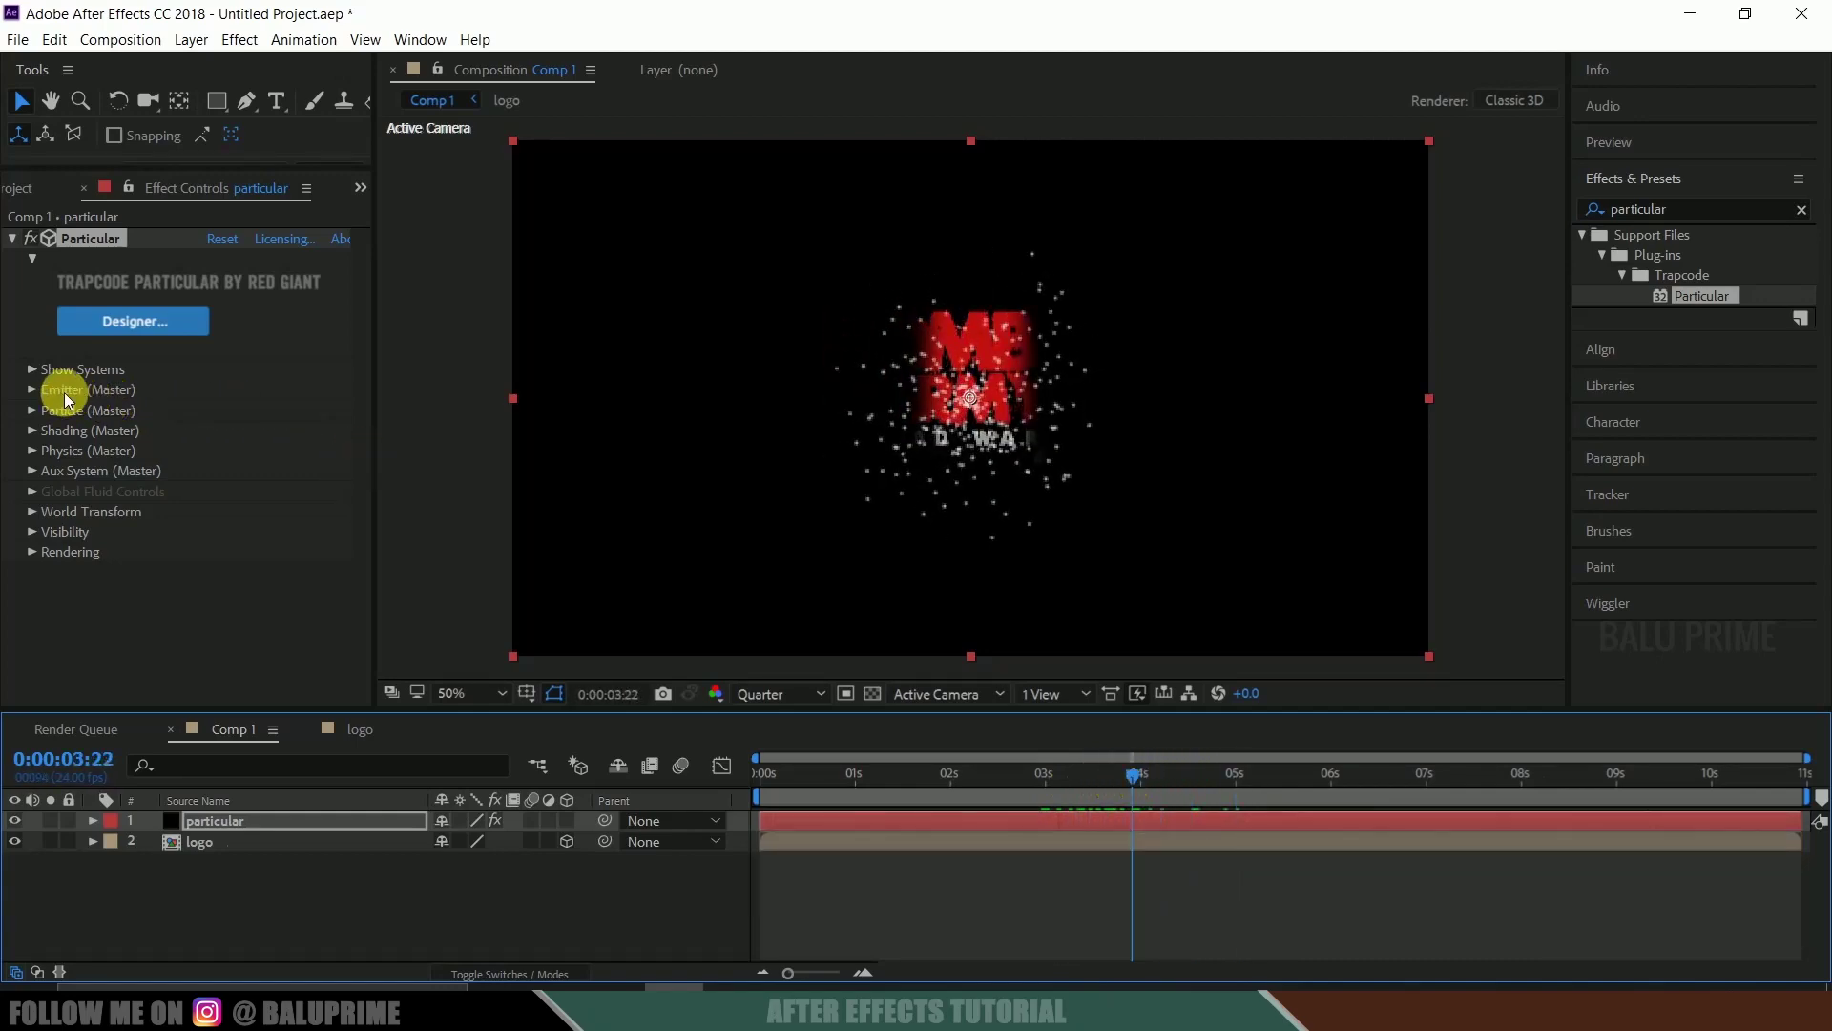
Set the Emitter Type of the Particular effect's master emitter to Layer
click(32, 388)
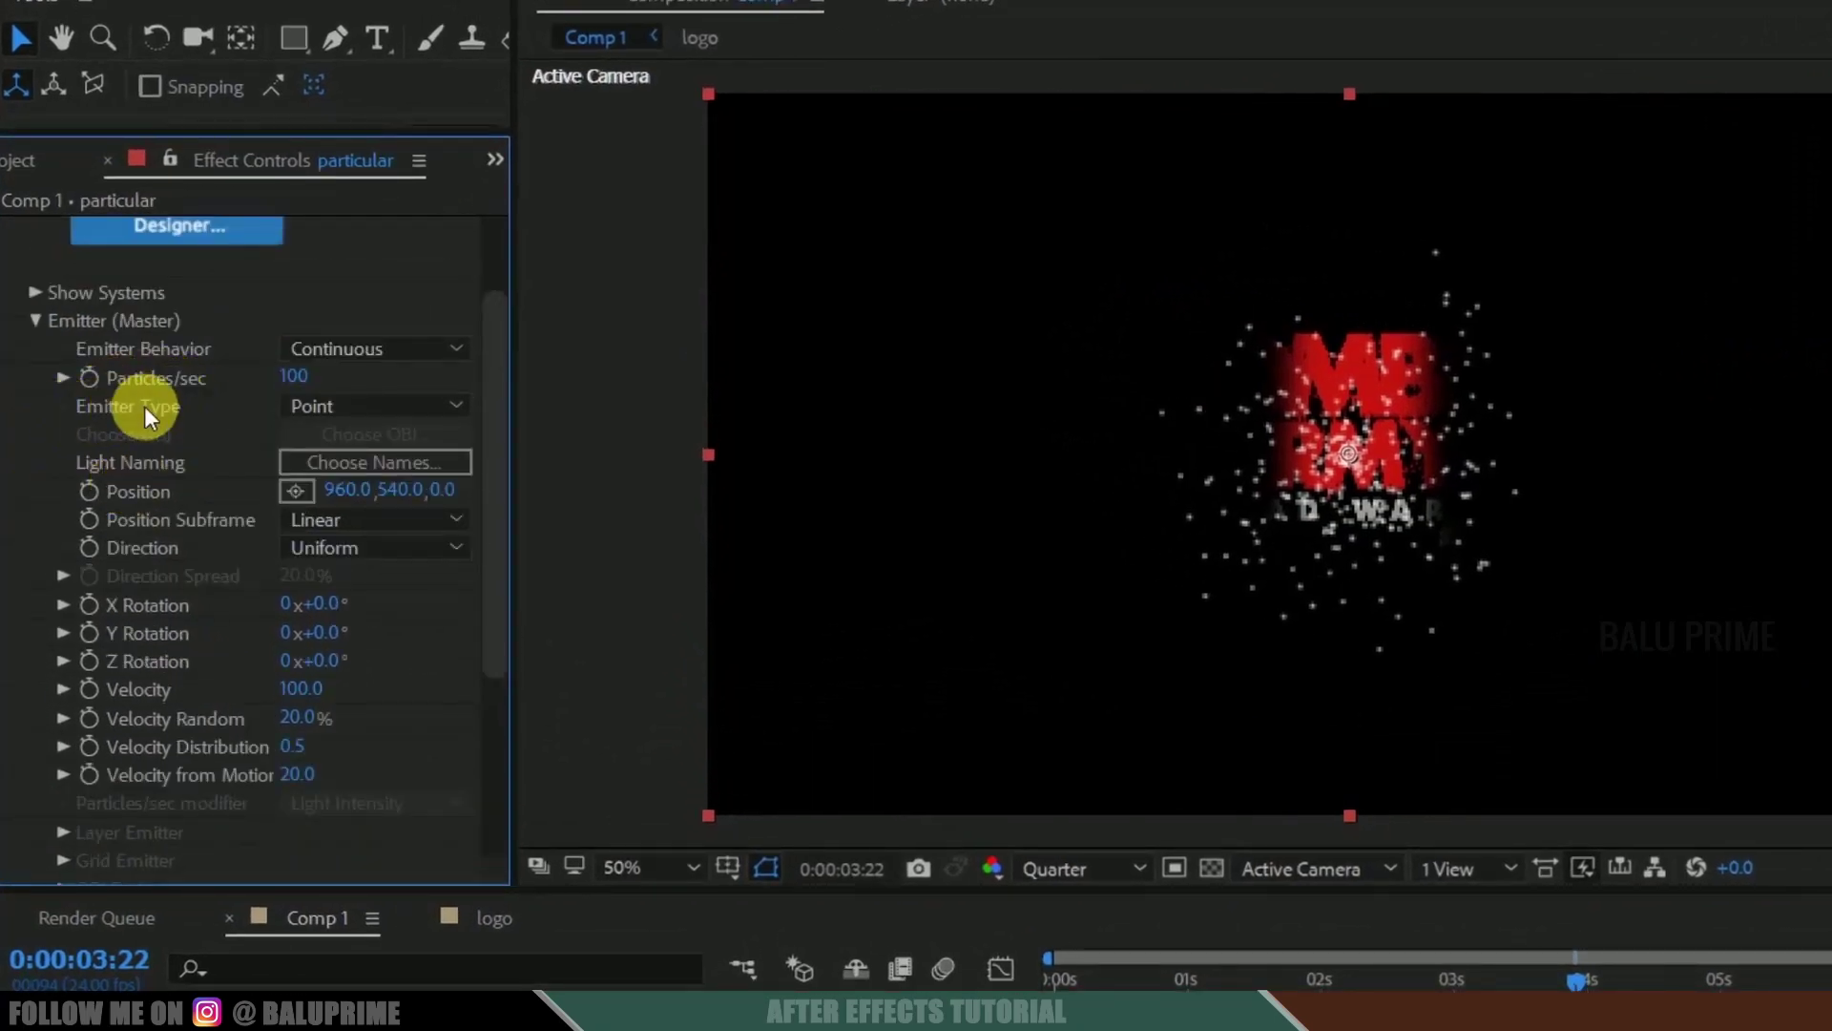
click(358, 406)
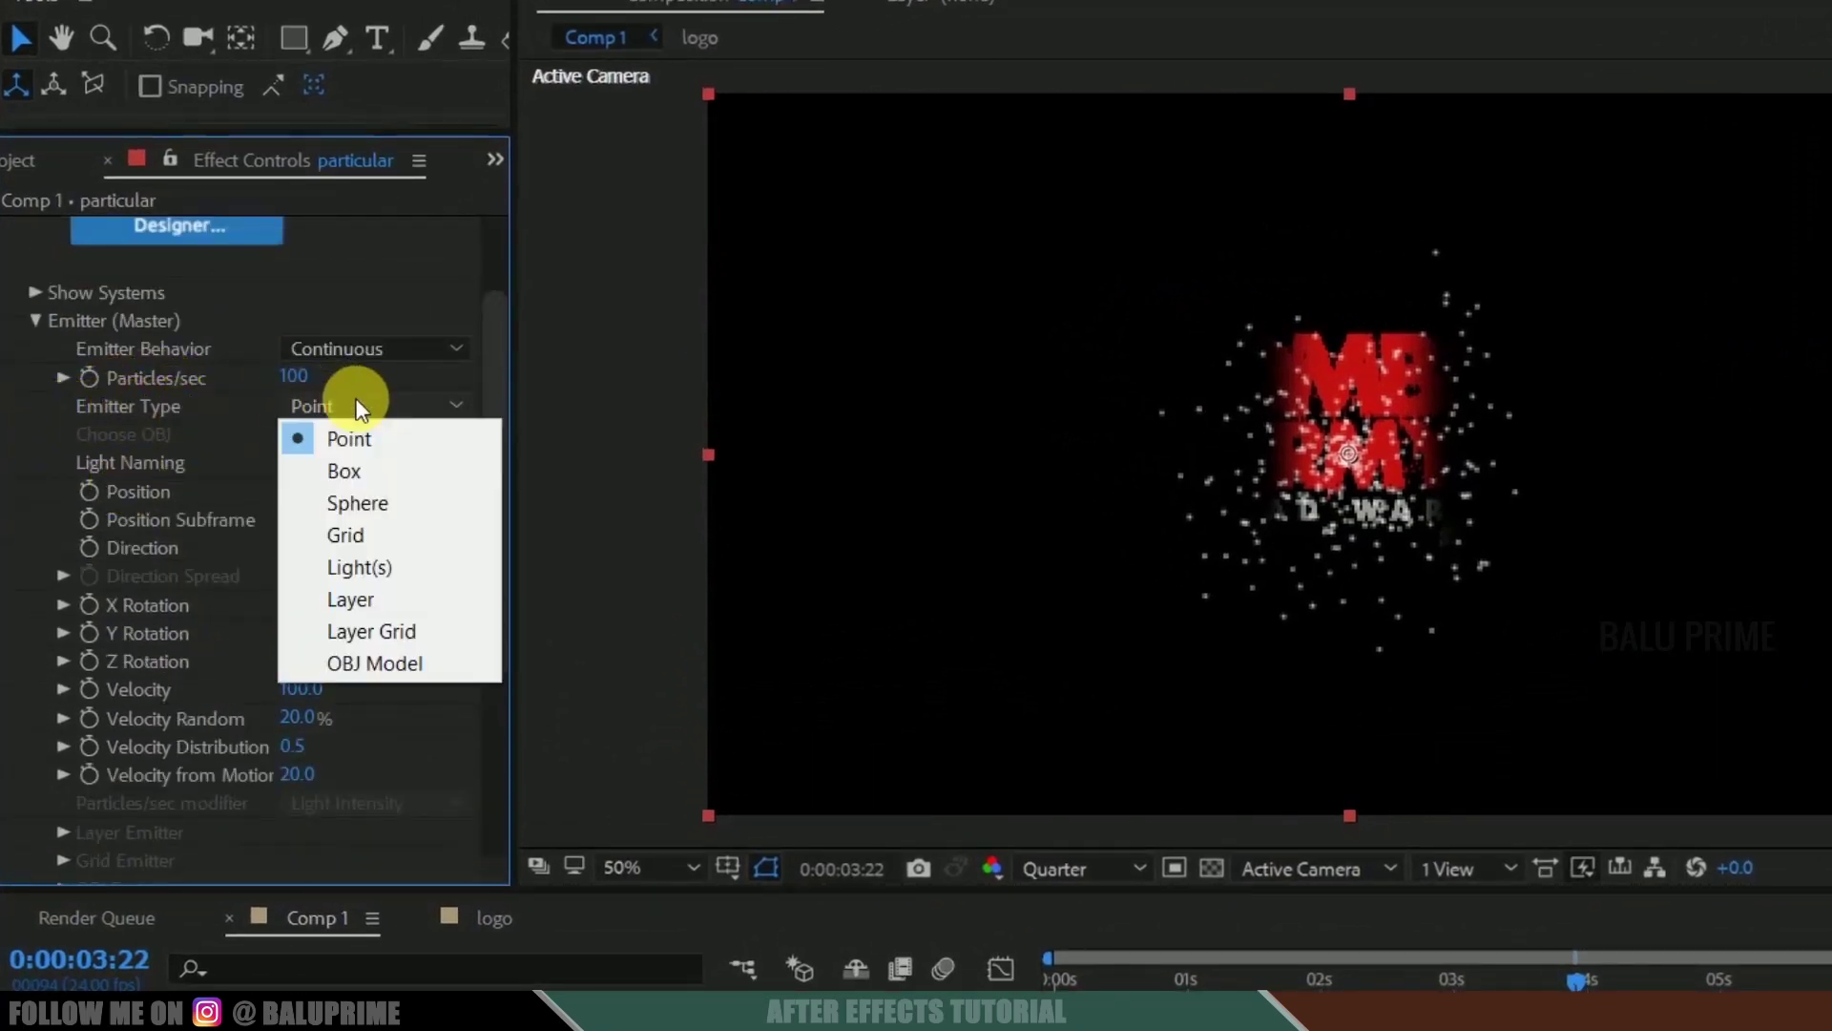
click(346, 600)
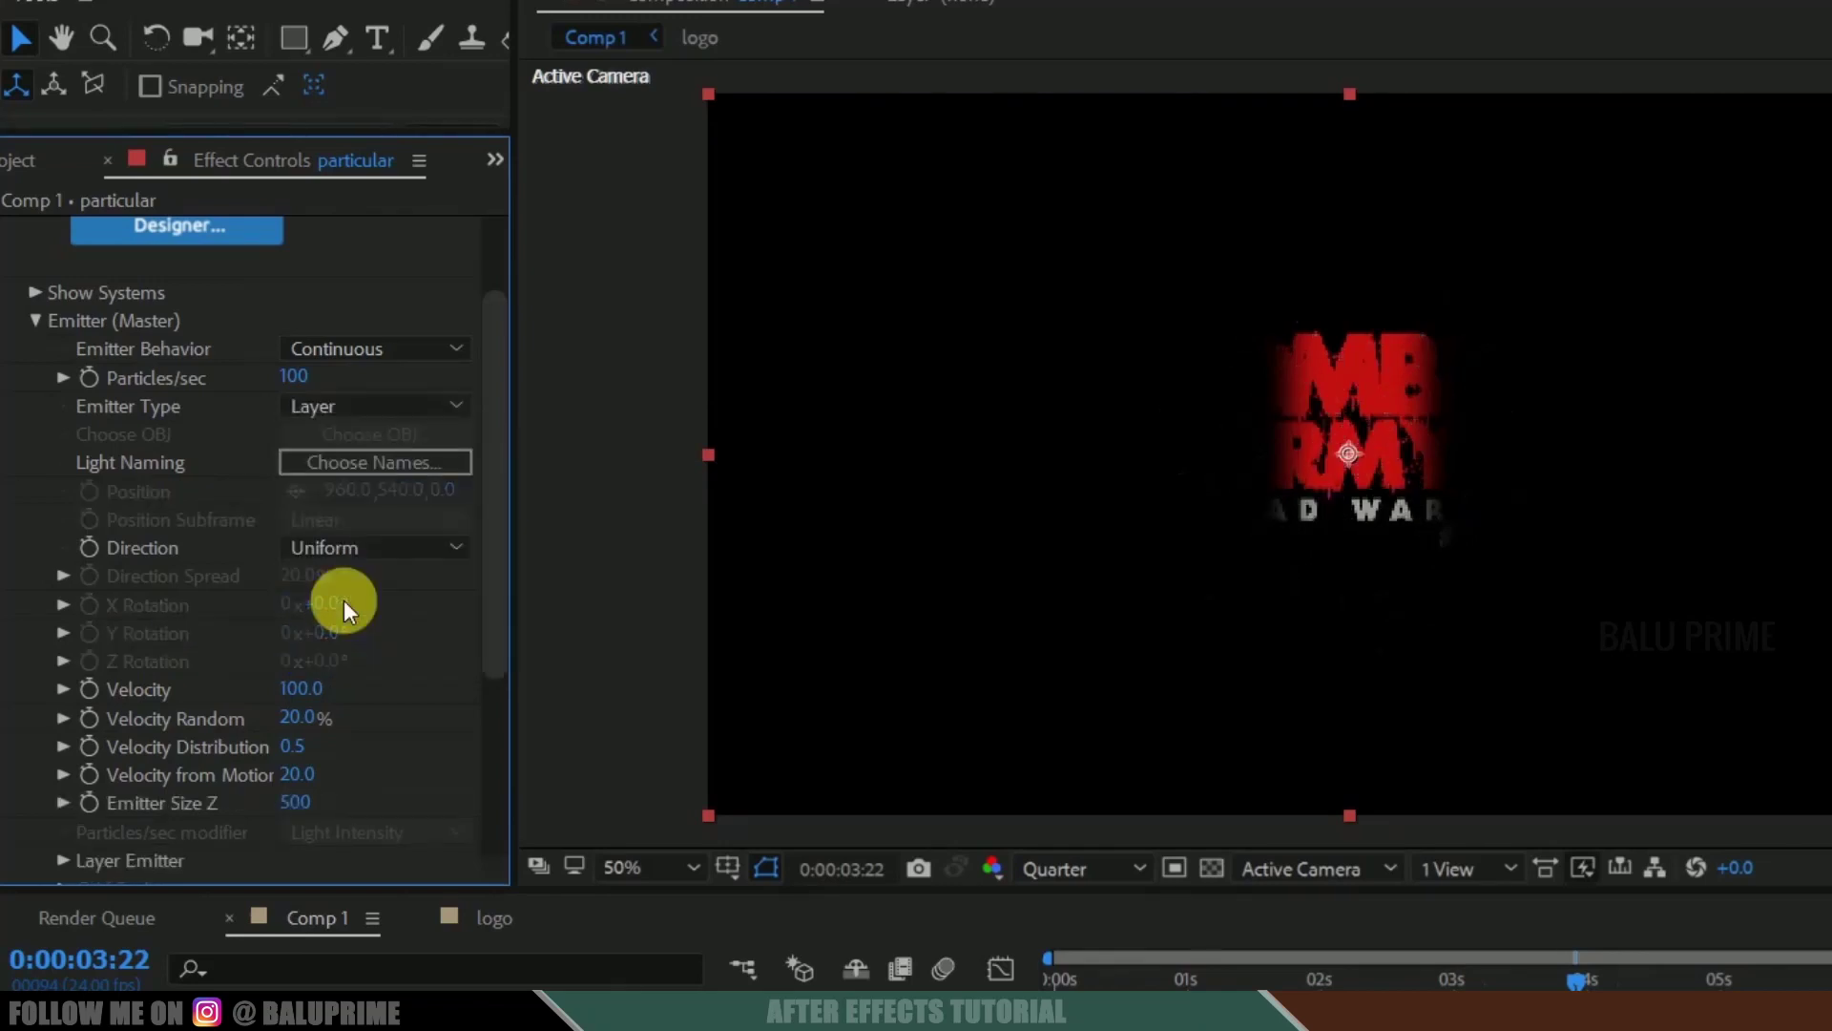
Set the Layer Emitter's layer to logo with its effects included, and keep Layer Sampling at Particle Birth Time
scroll(210, 668, down, 5)
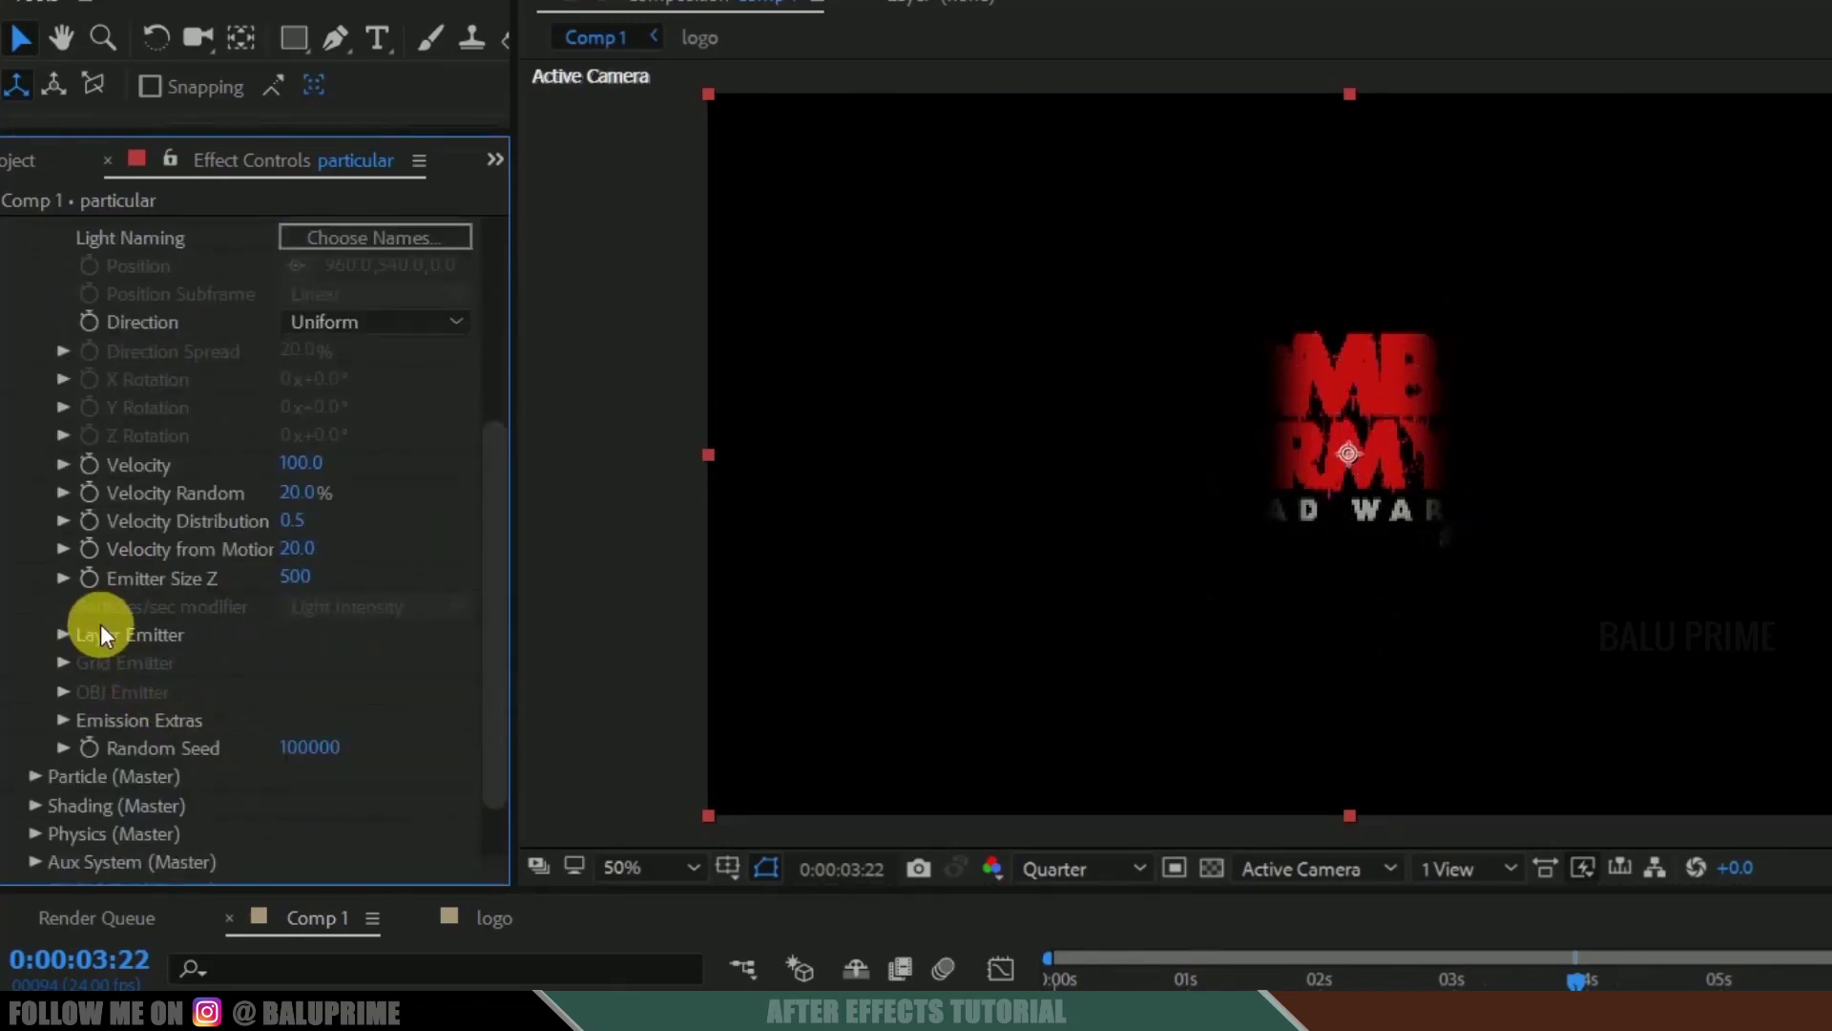
click(61, 635)
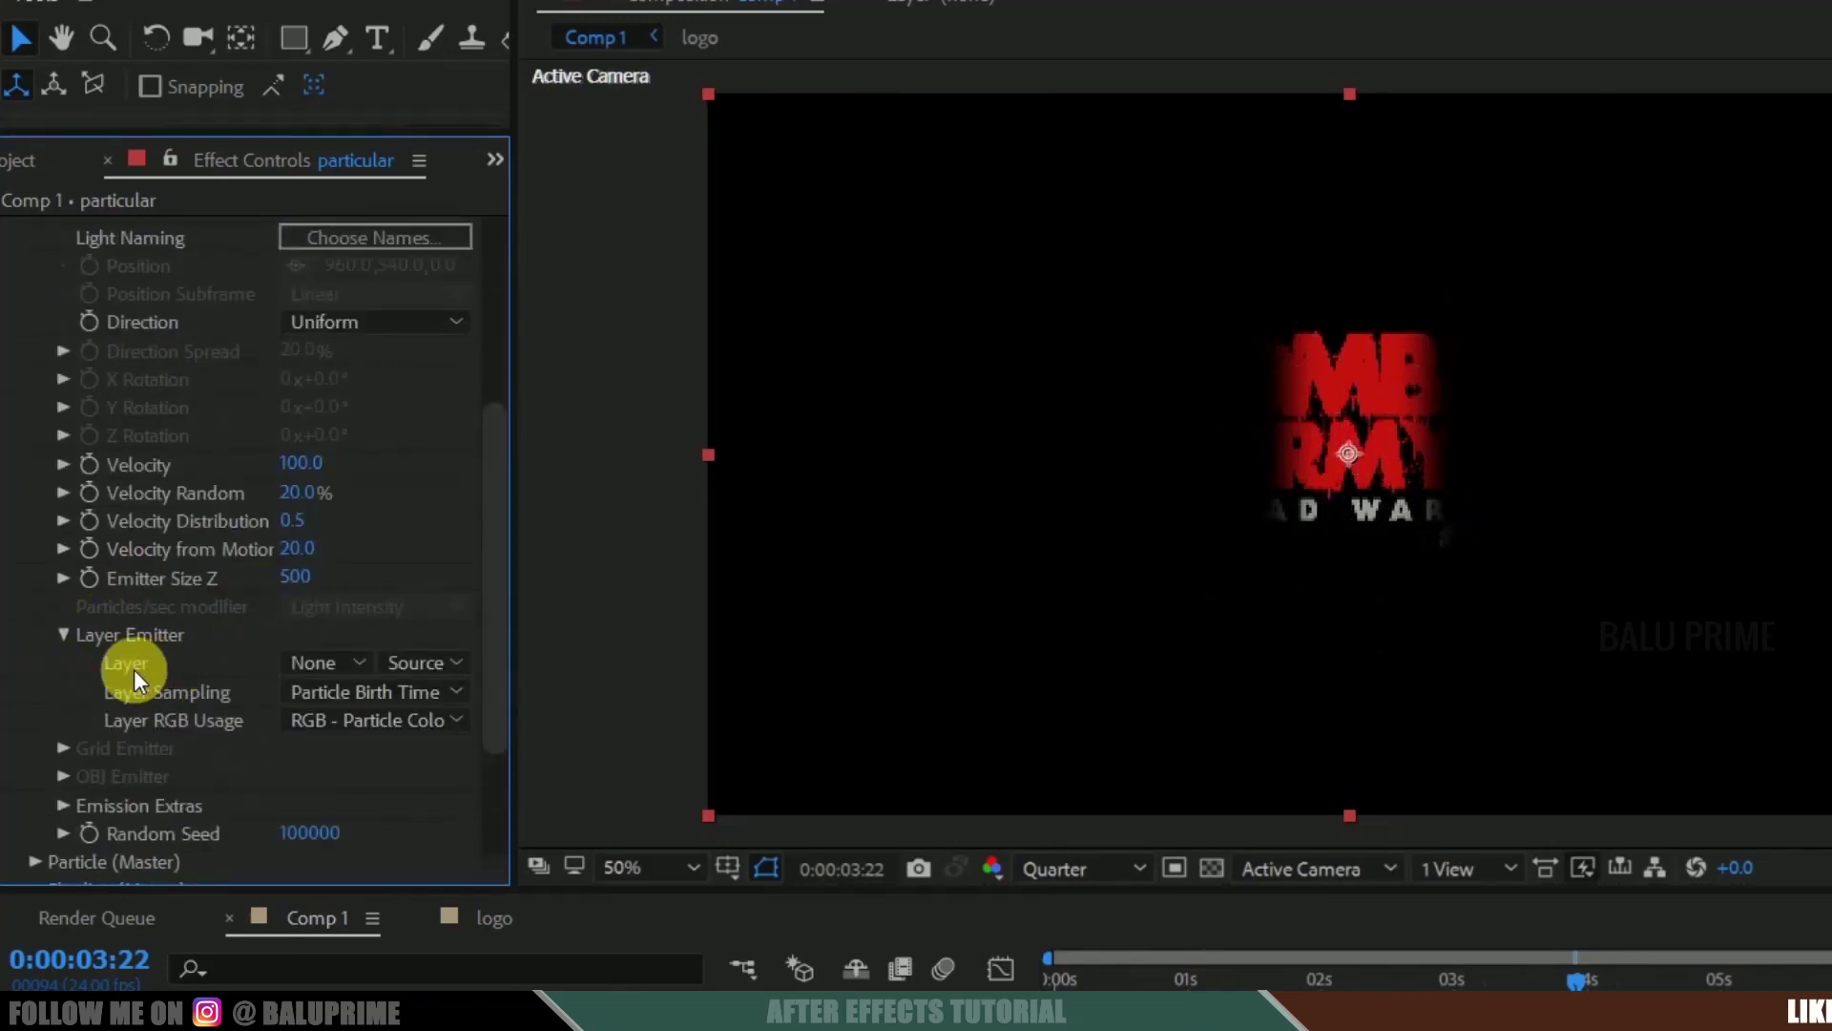
click(294, 656)
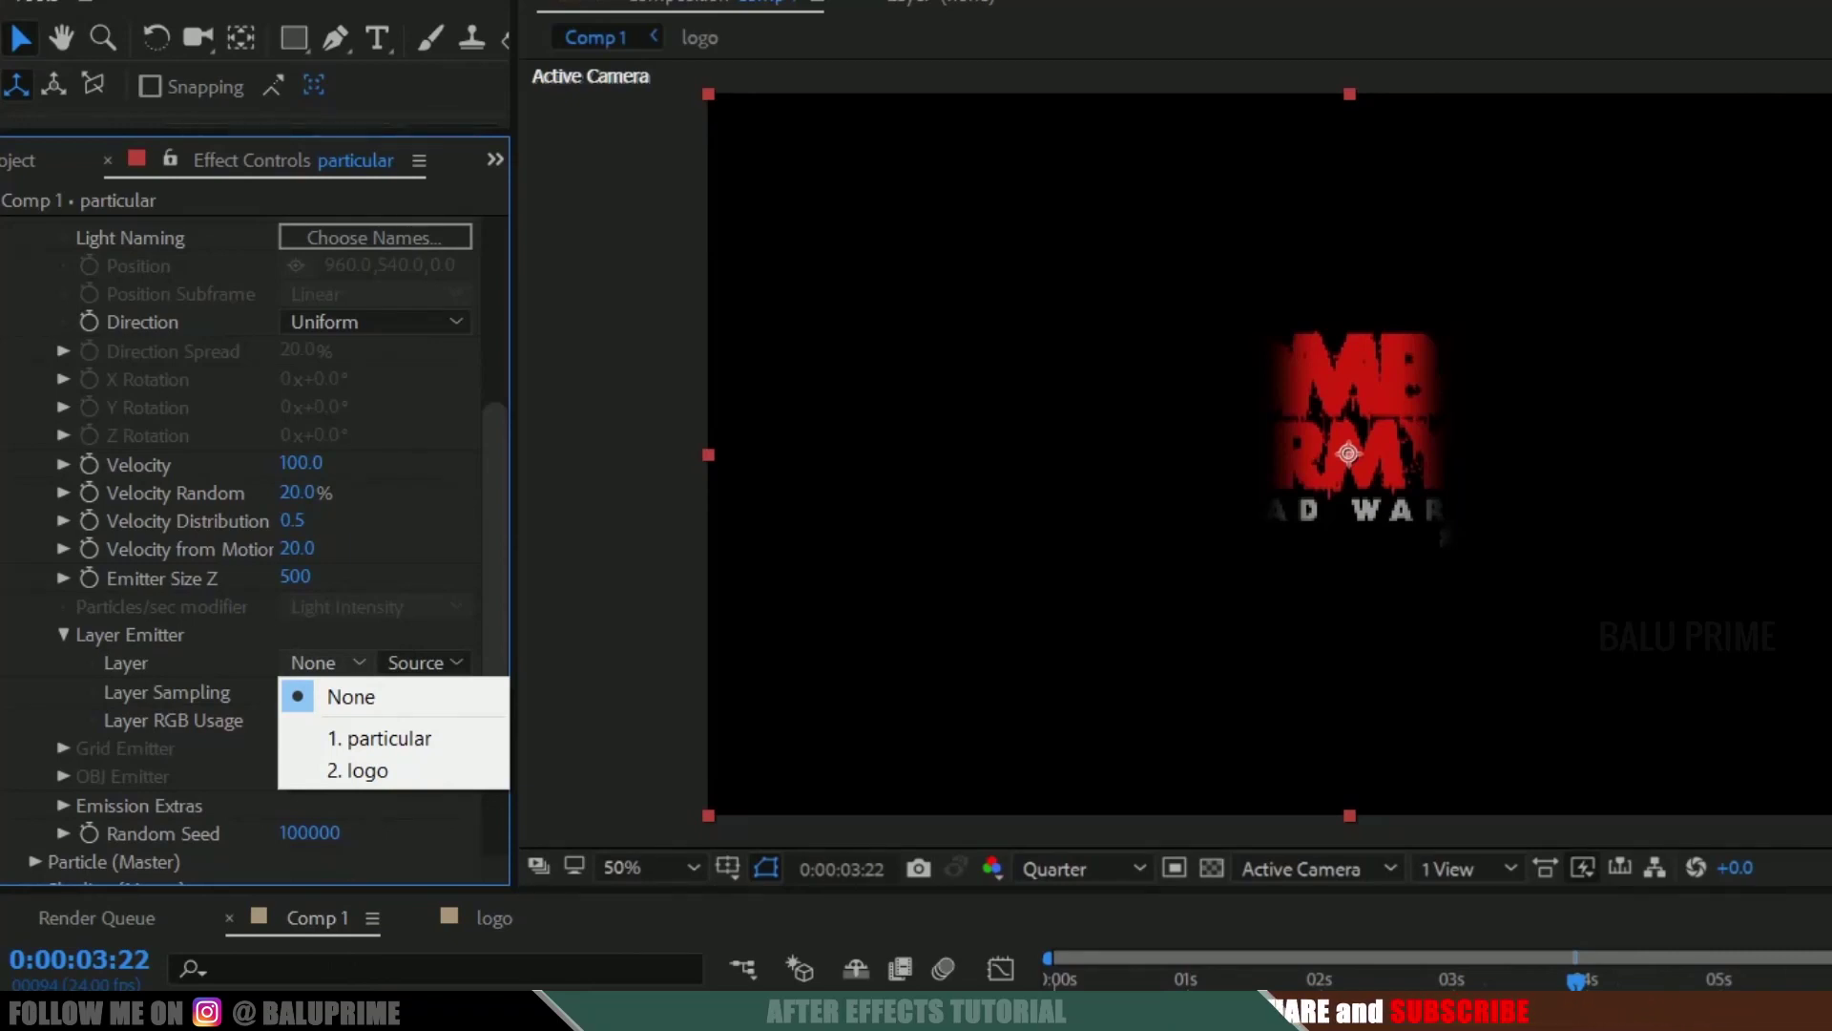
click(372, 768)
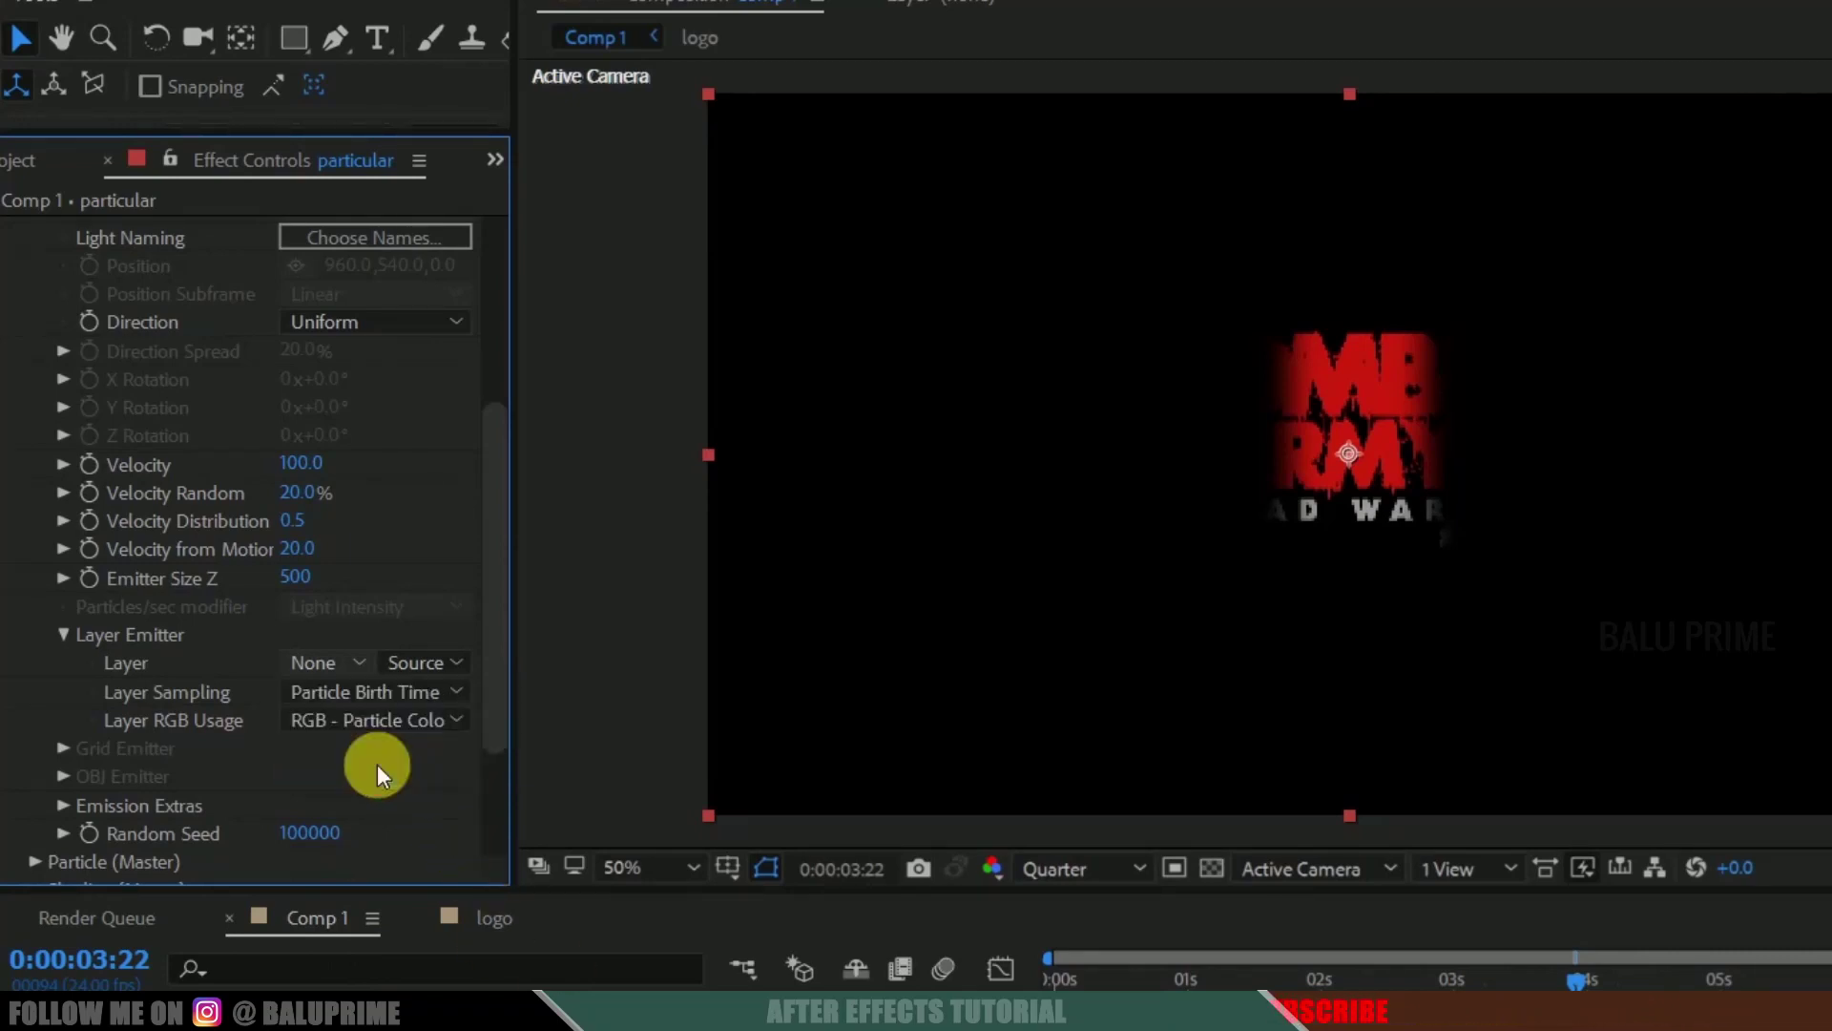
click(426, 666)
click(487, 769)
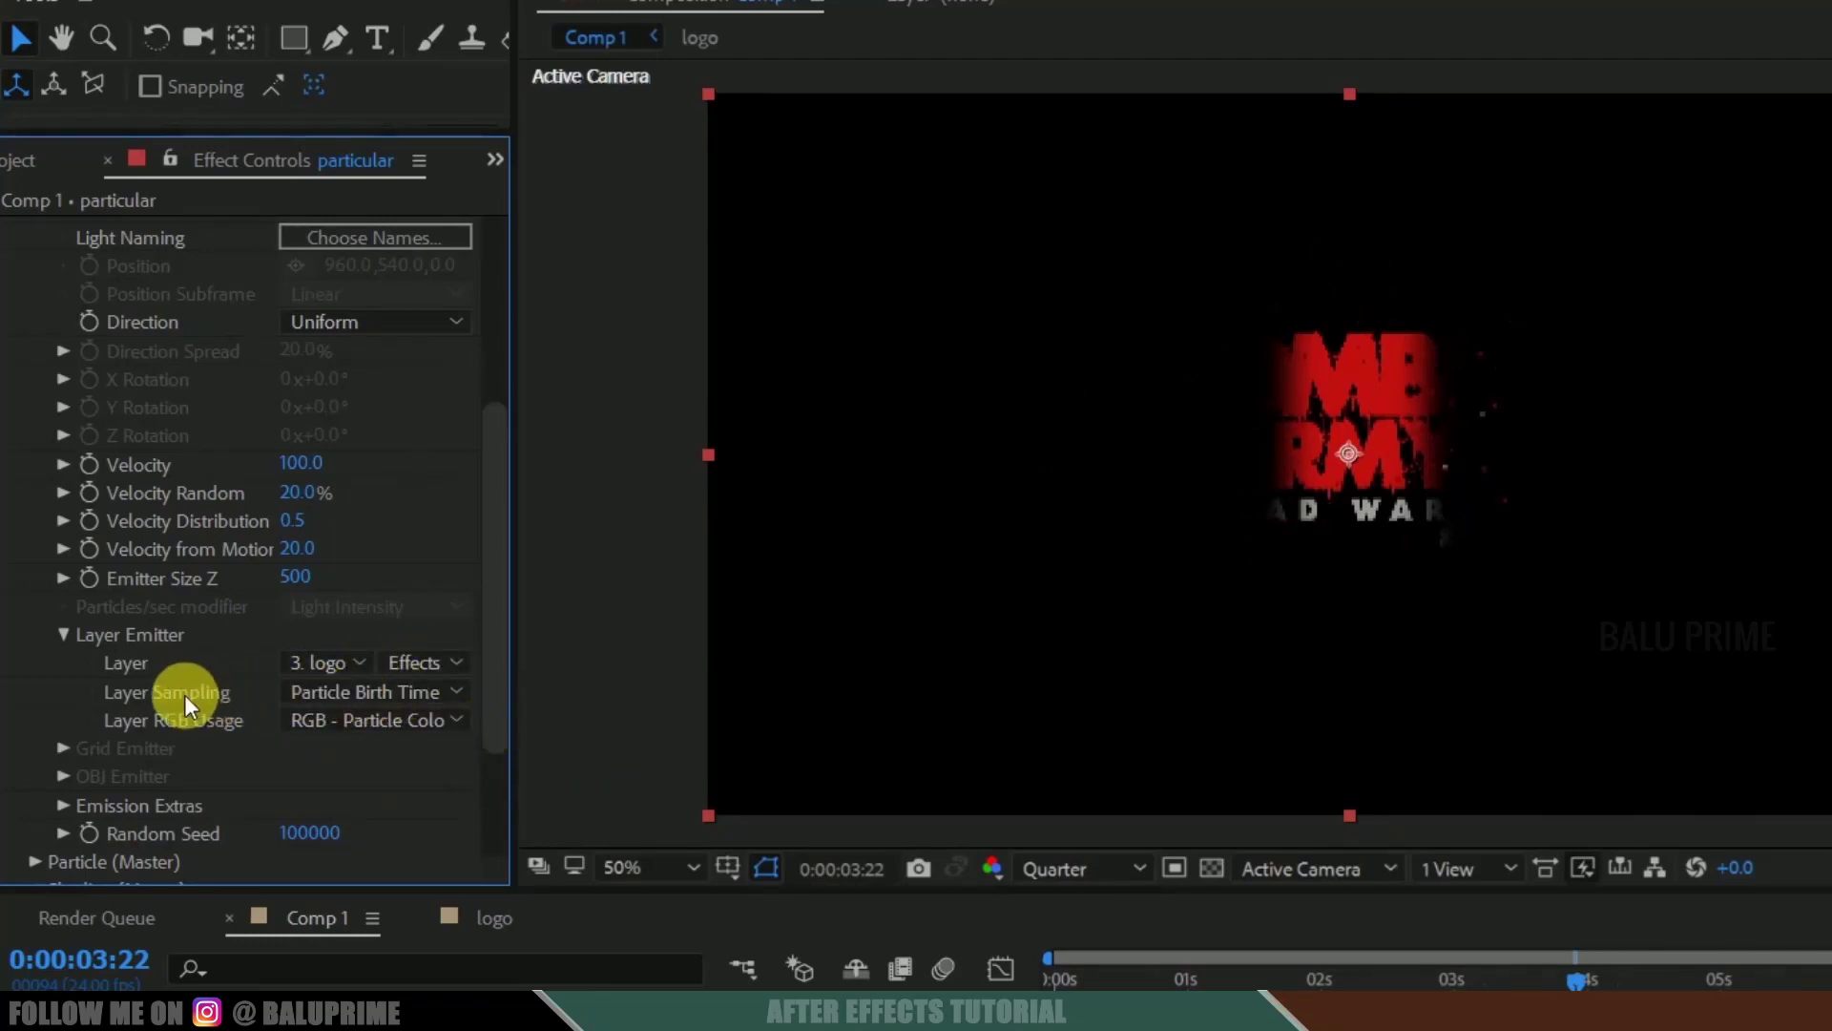
click(303, 691)
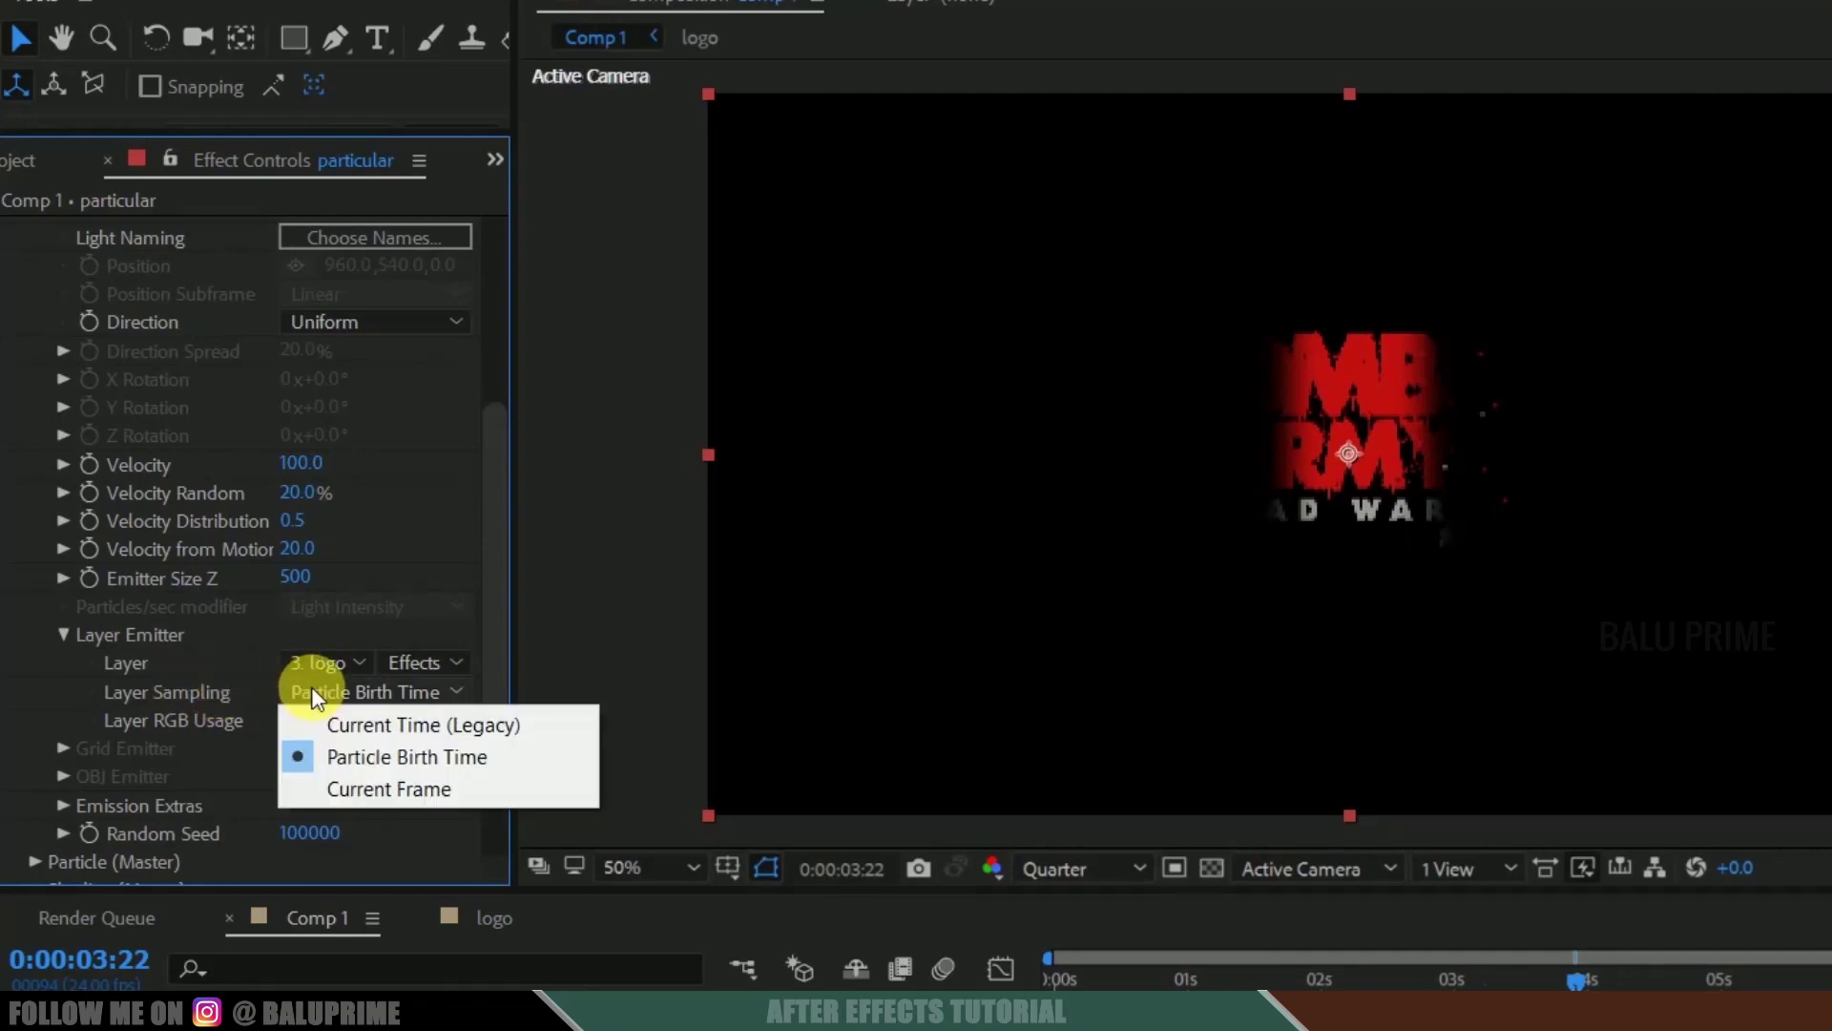
click(387, 759)
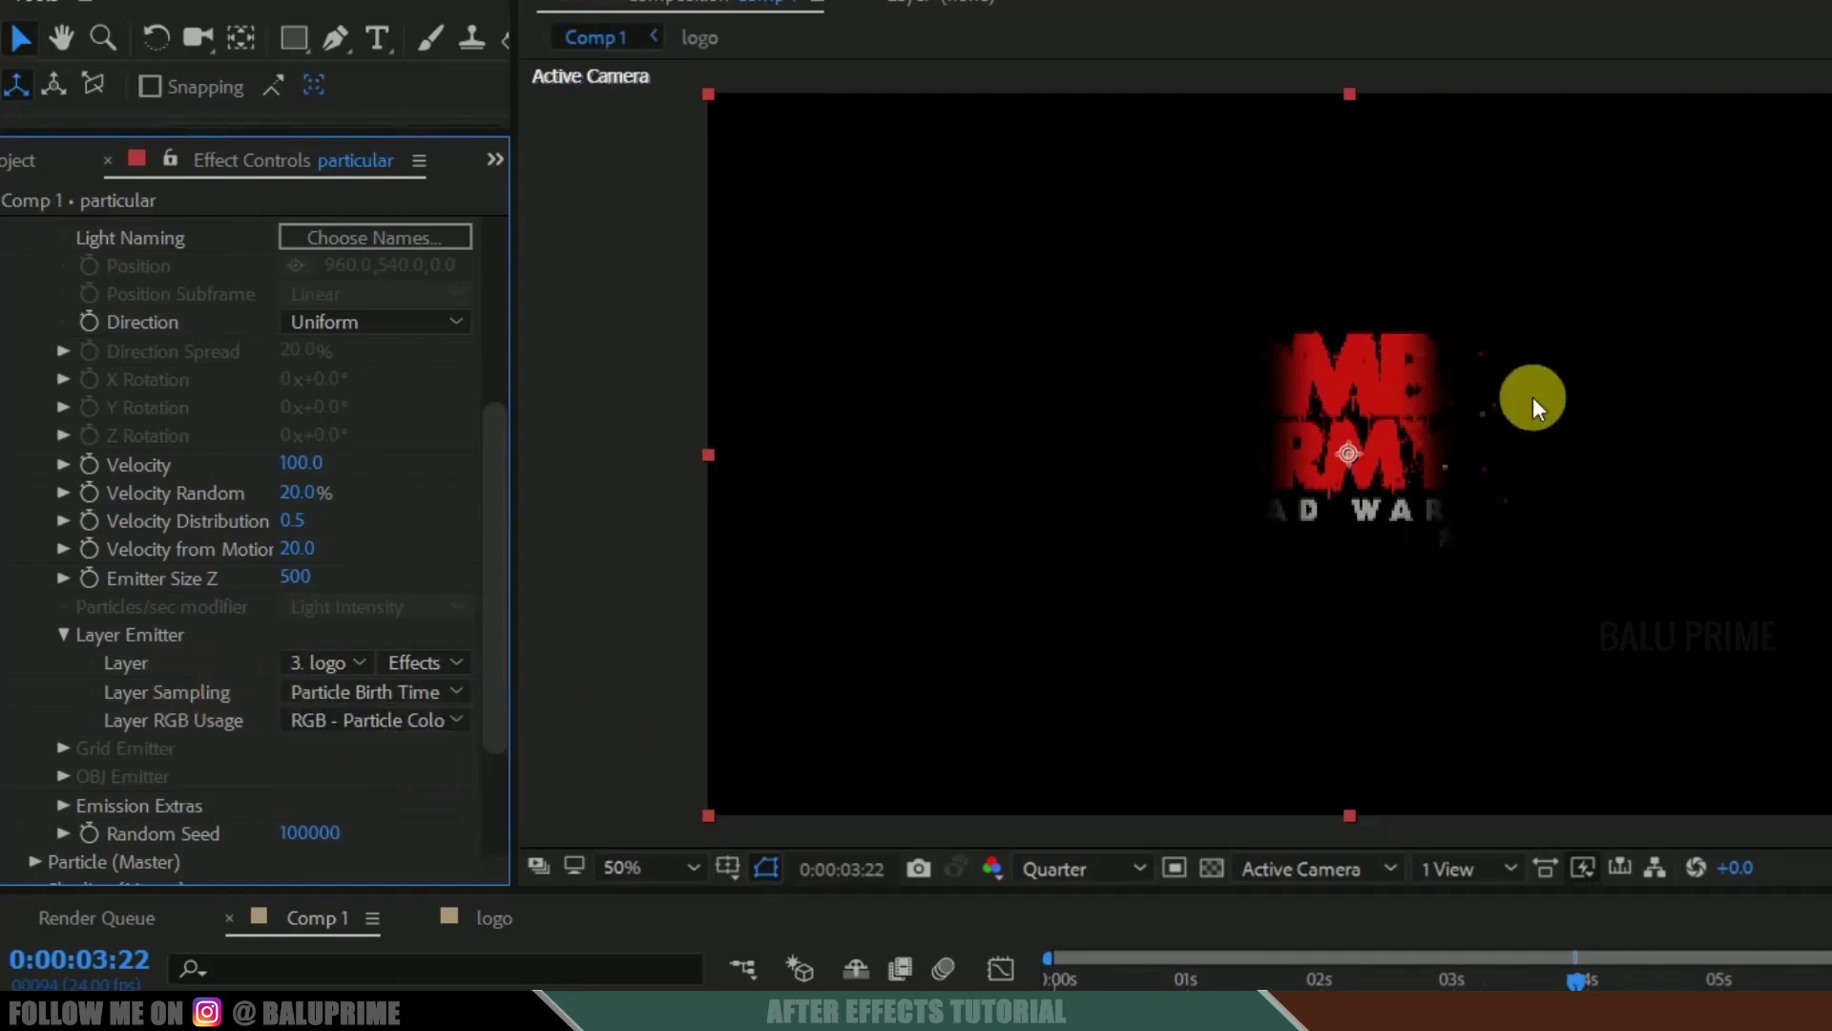
Try 20000 Particles/sec for the master emitter and raise the value to 200000
drag(482, 605, 507, 395)
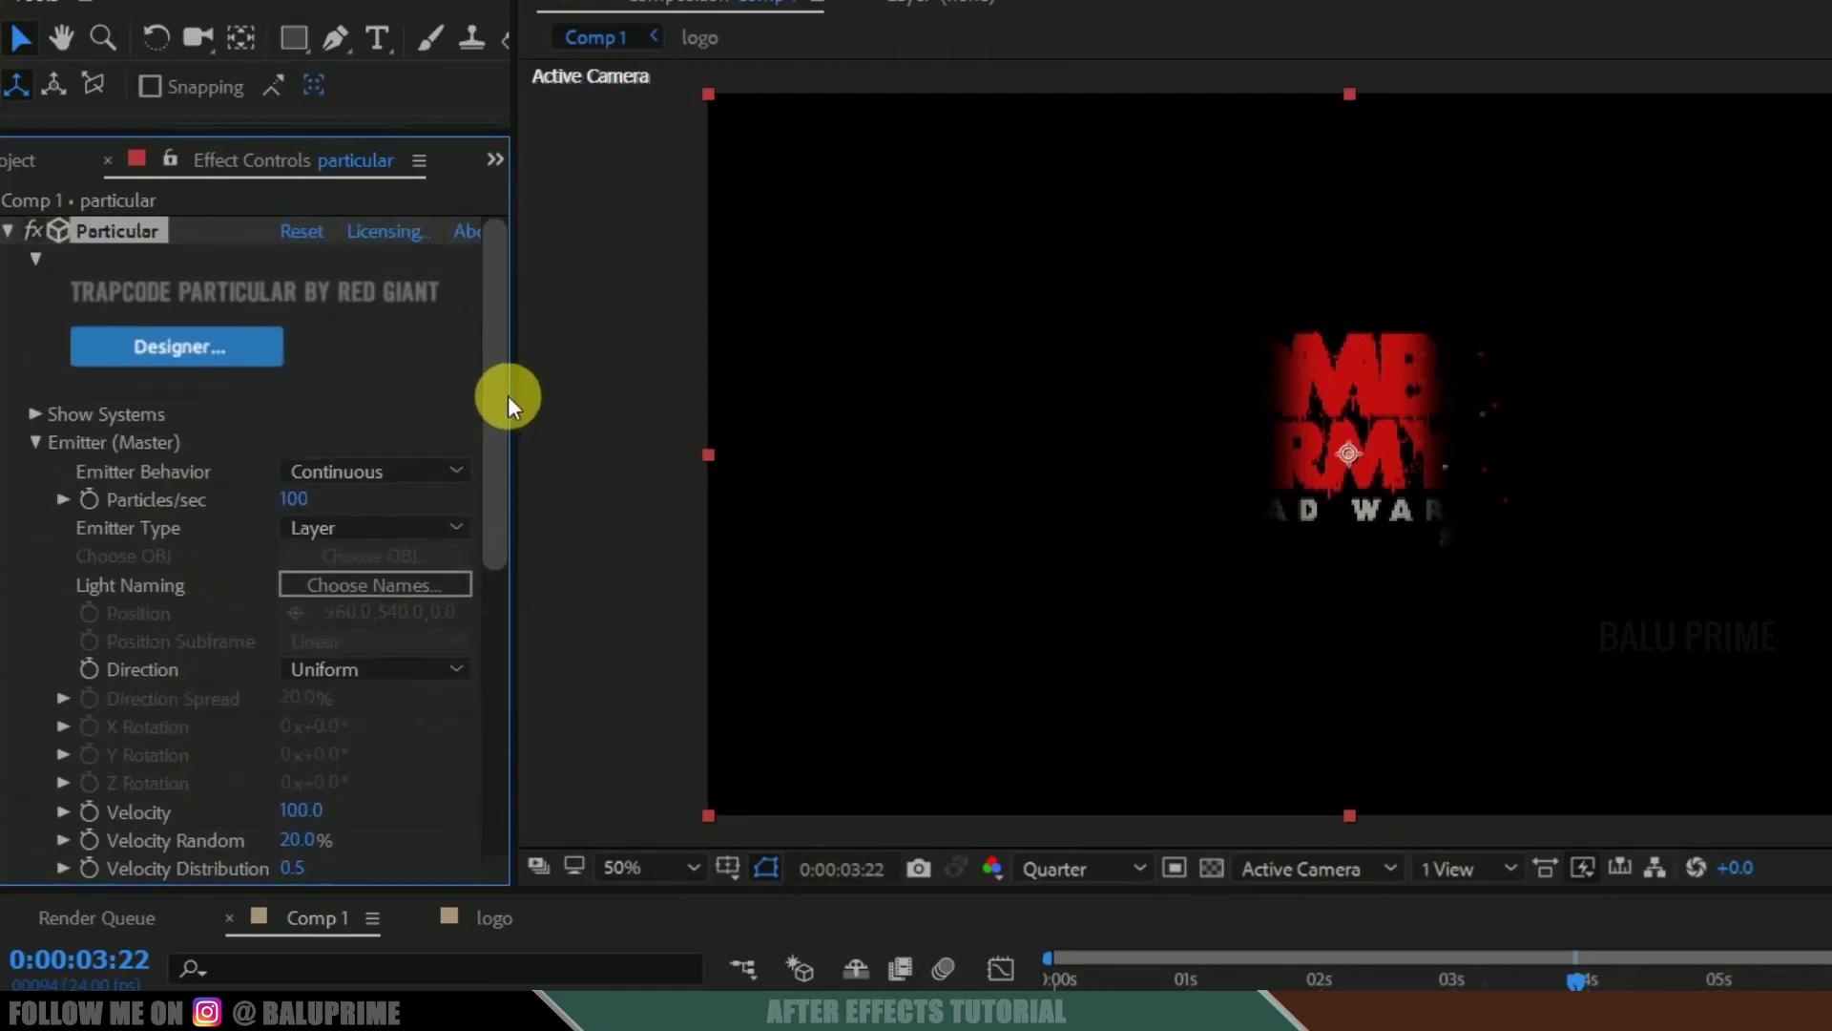
click(313, 506)
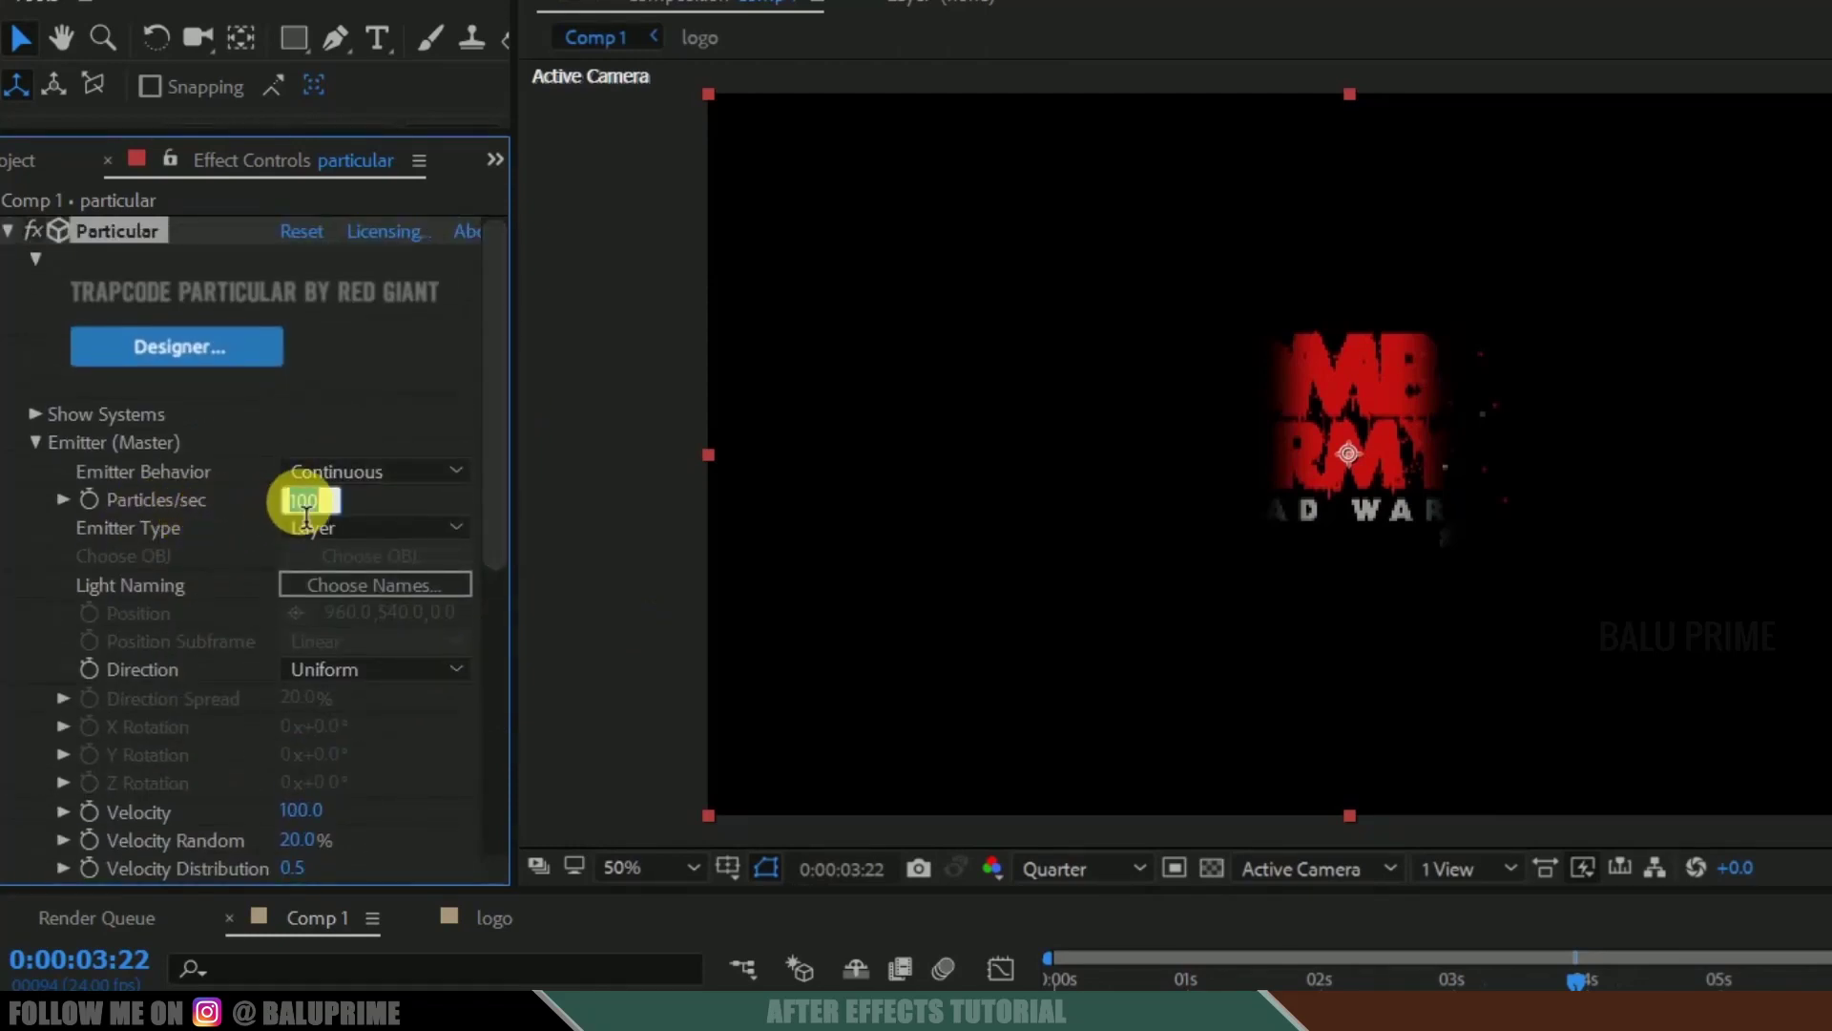
text(20000)
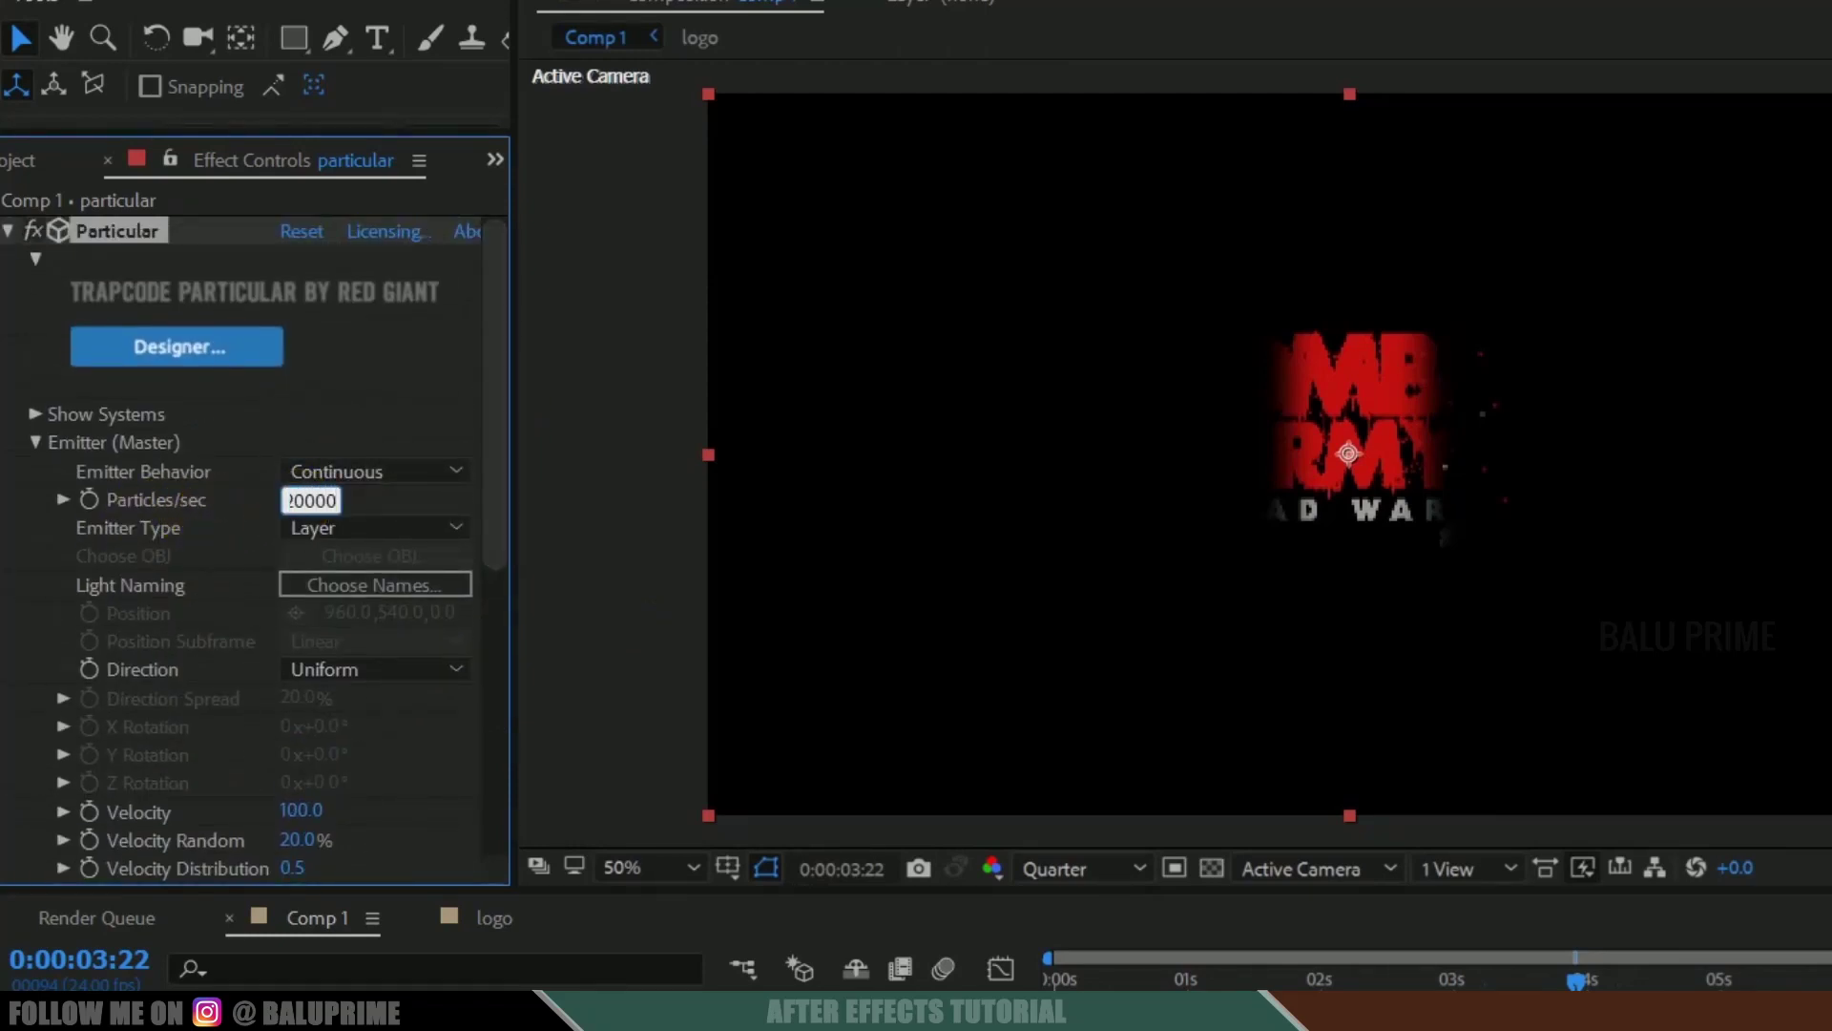
click(310, 504)
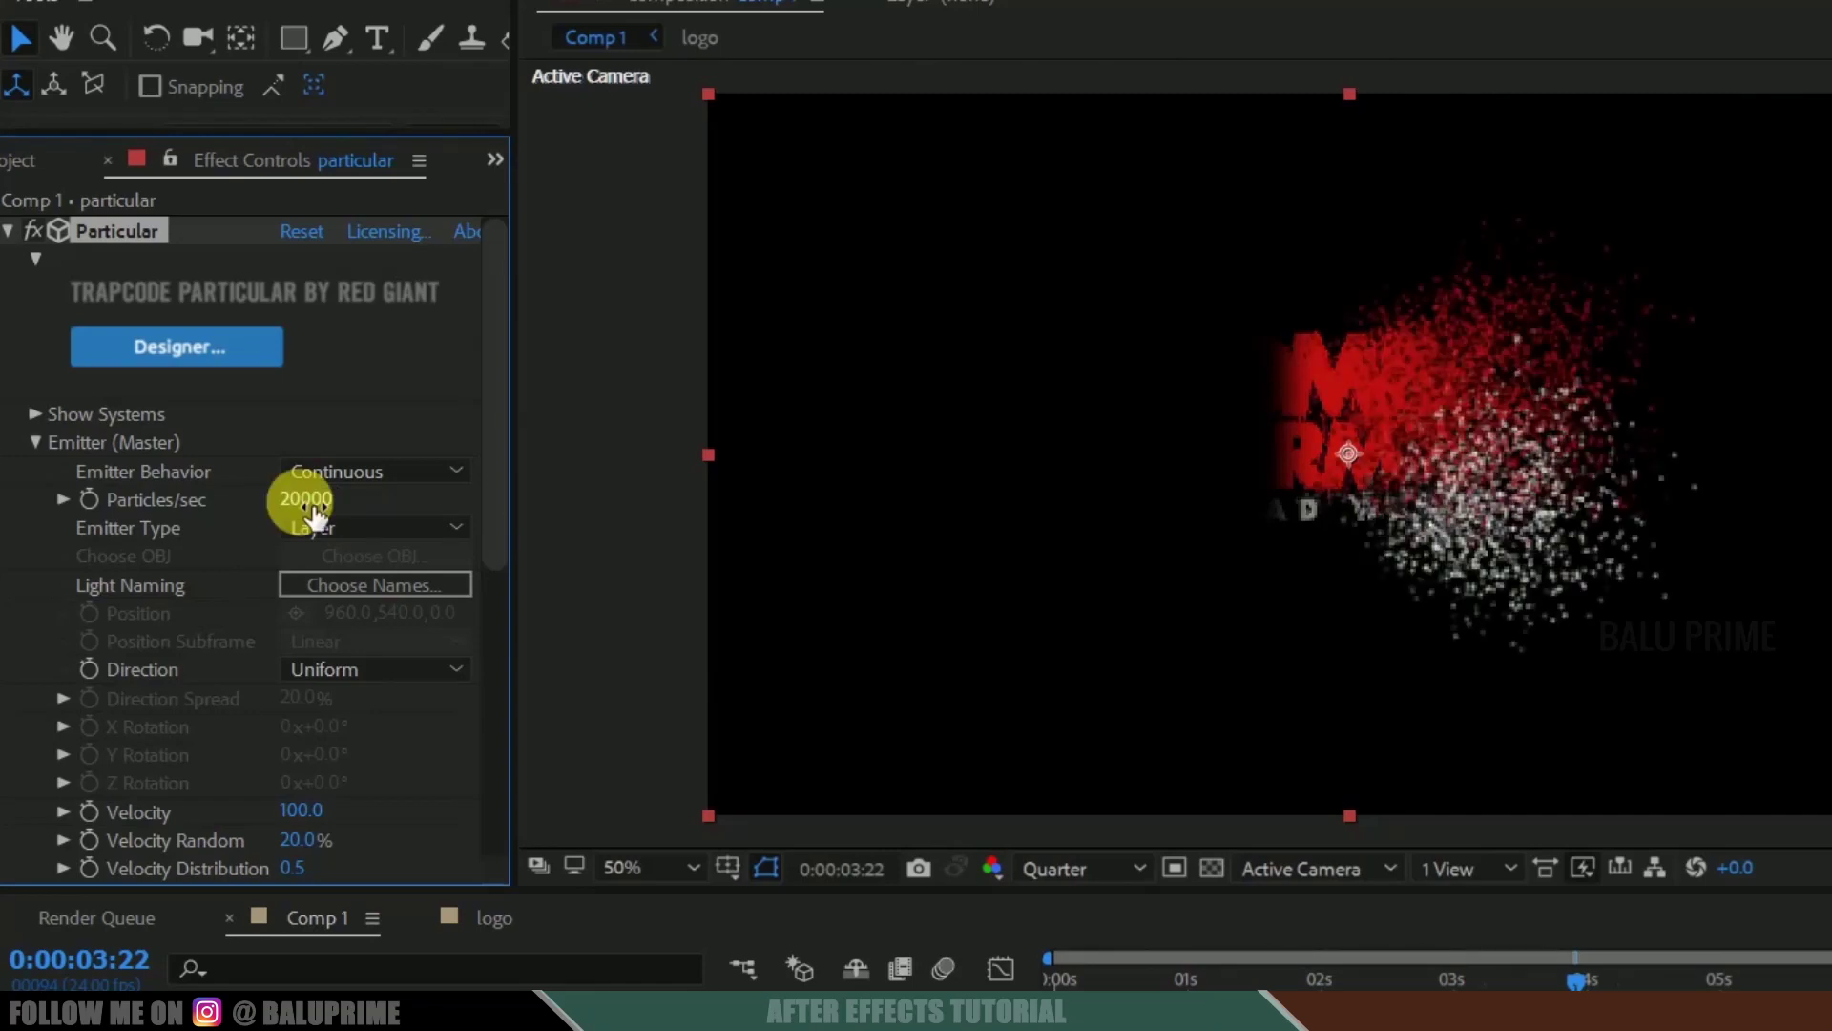
click(311, 502)
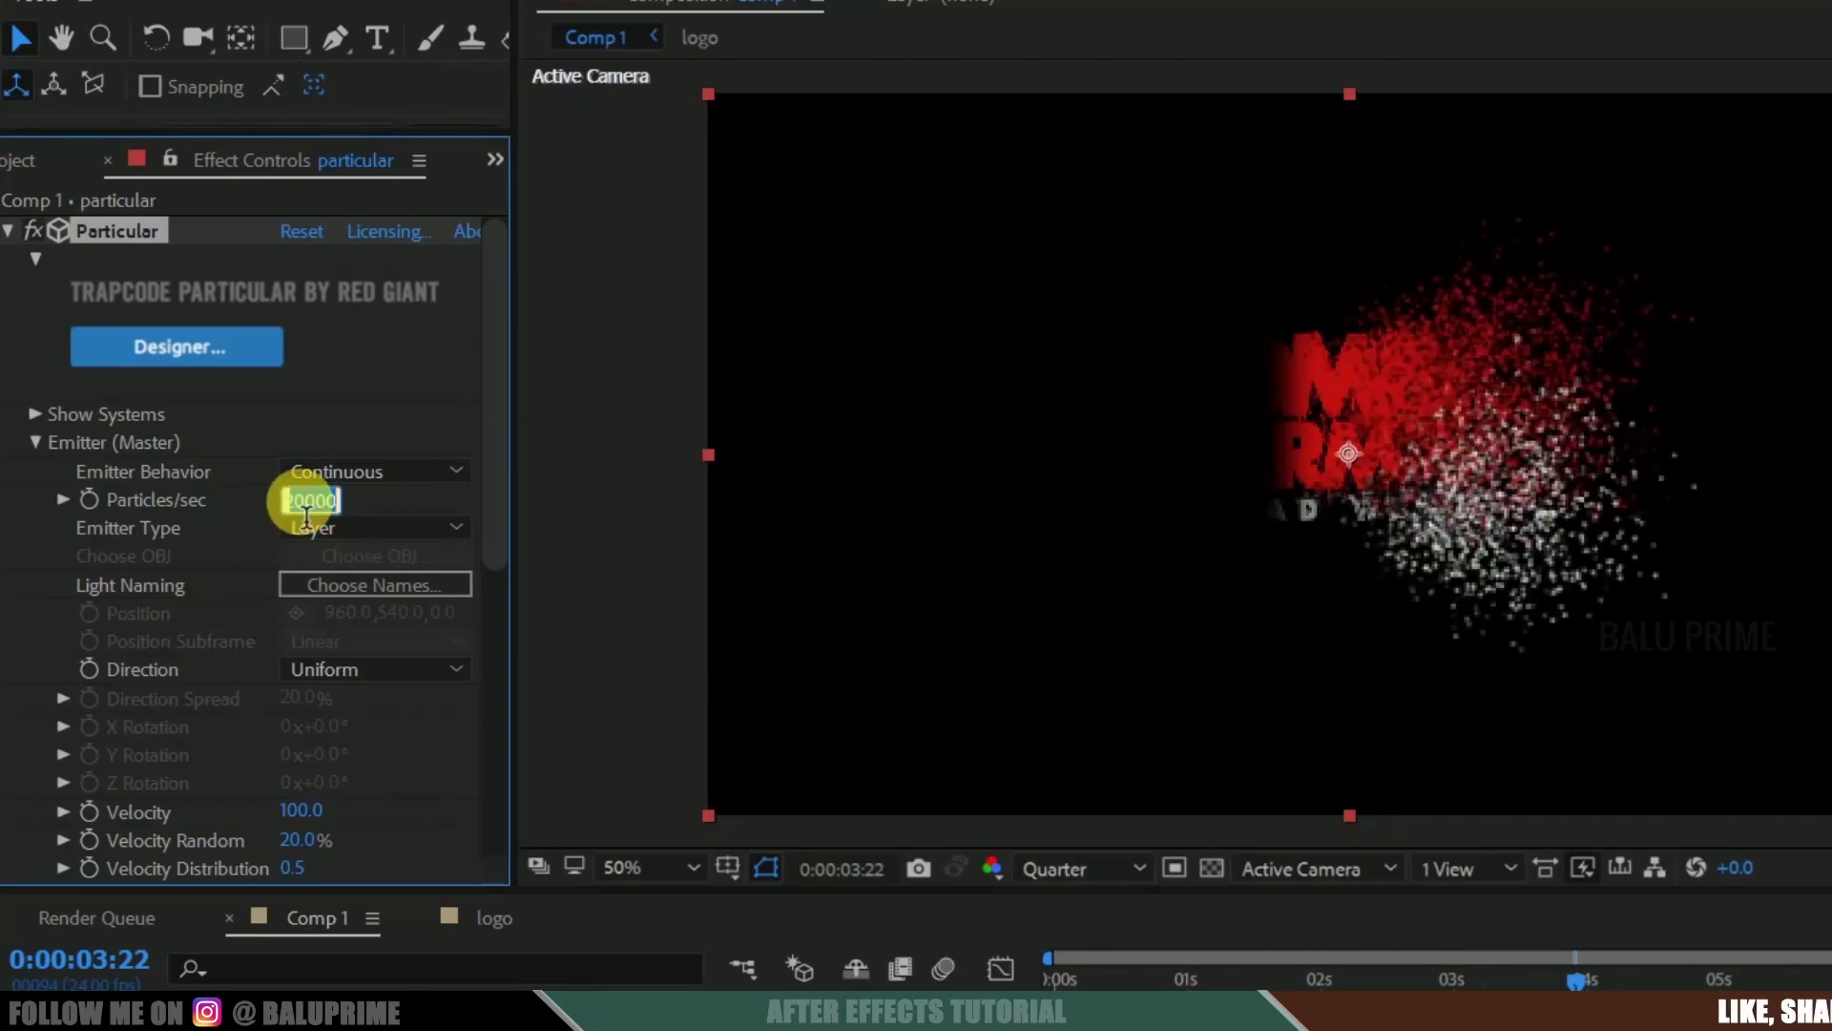
text(200000)
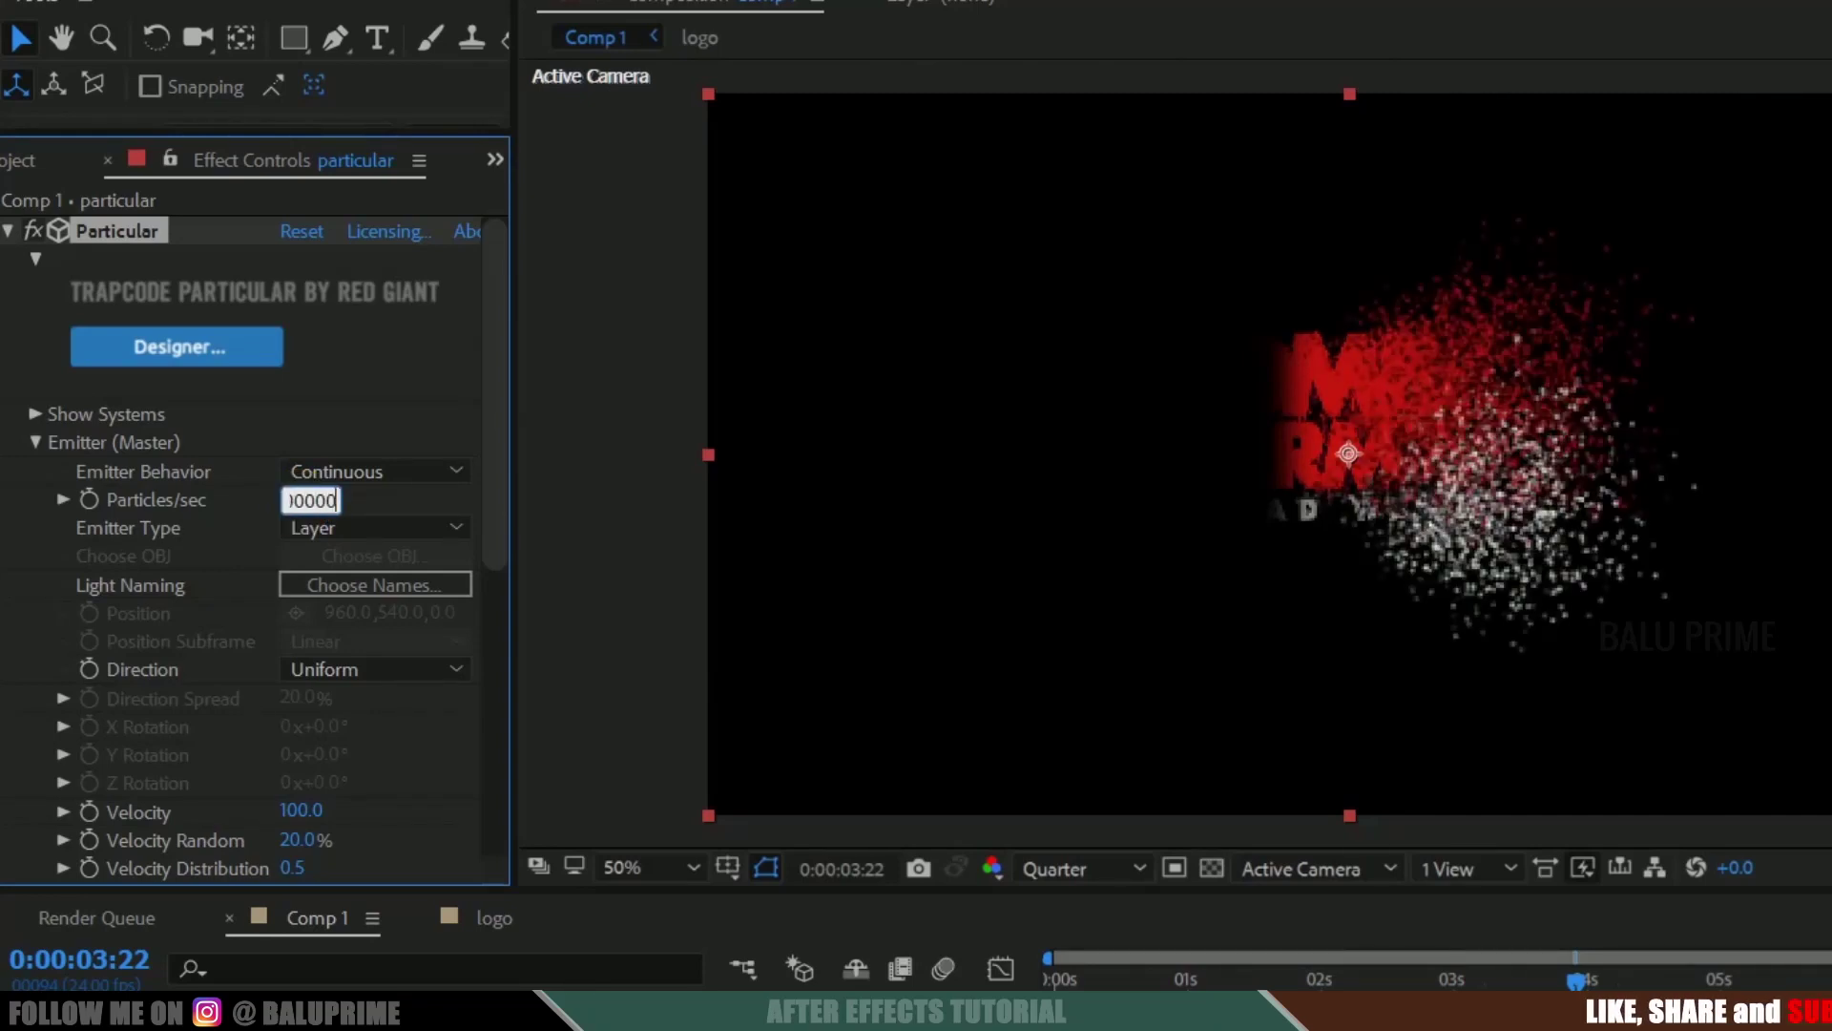
click(311, 505)
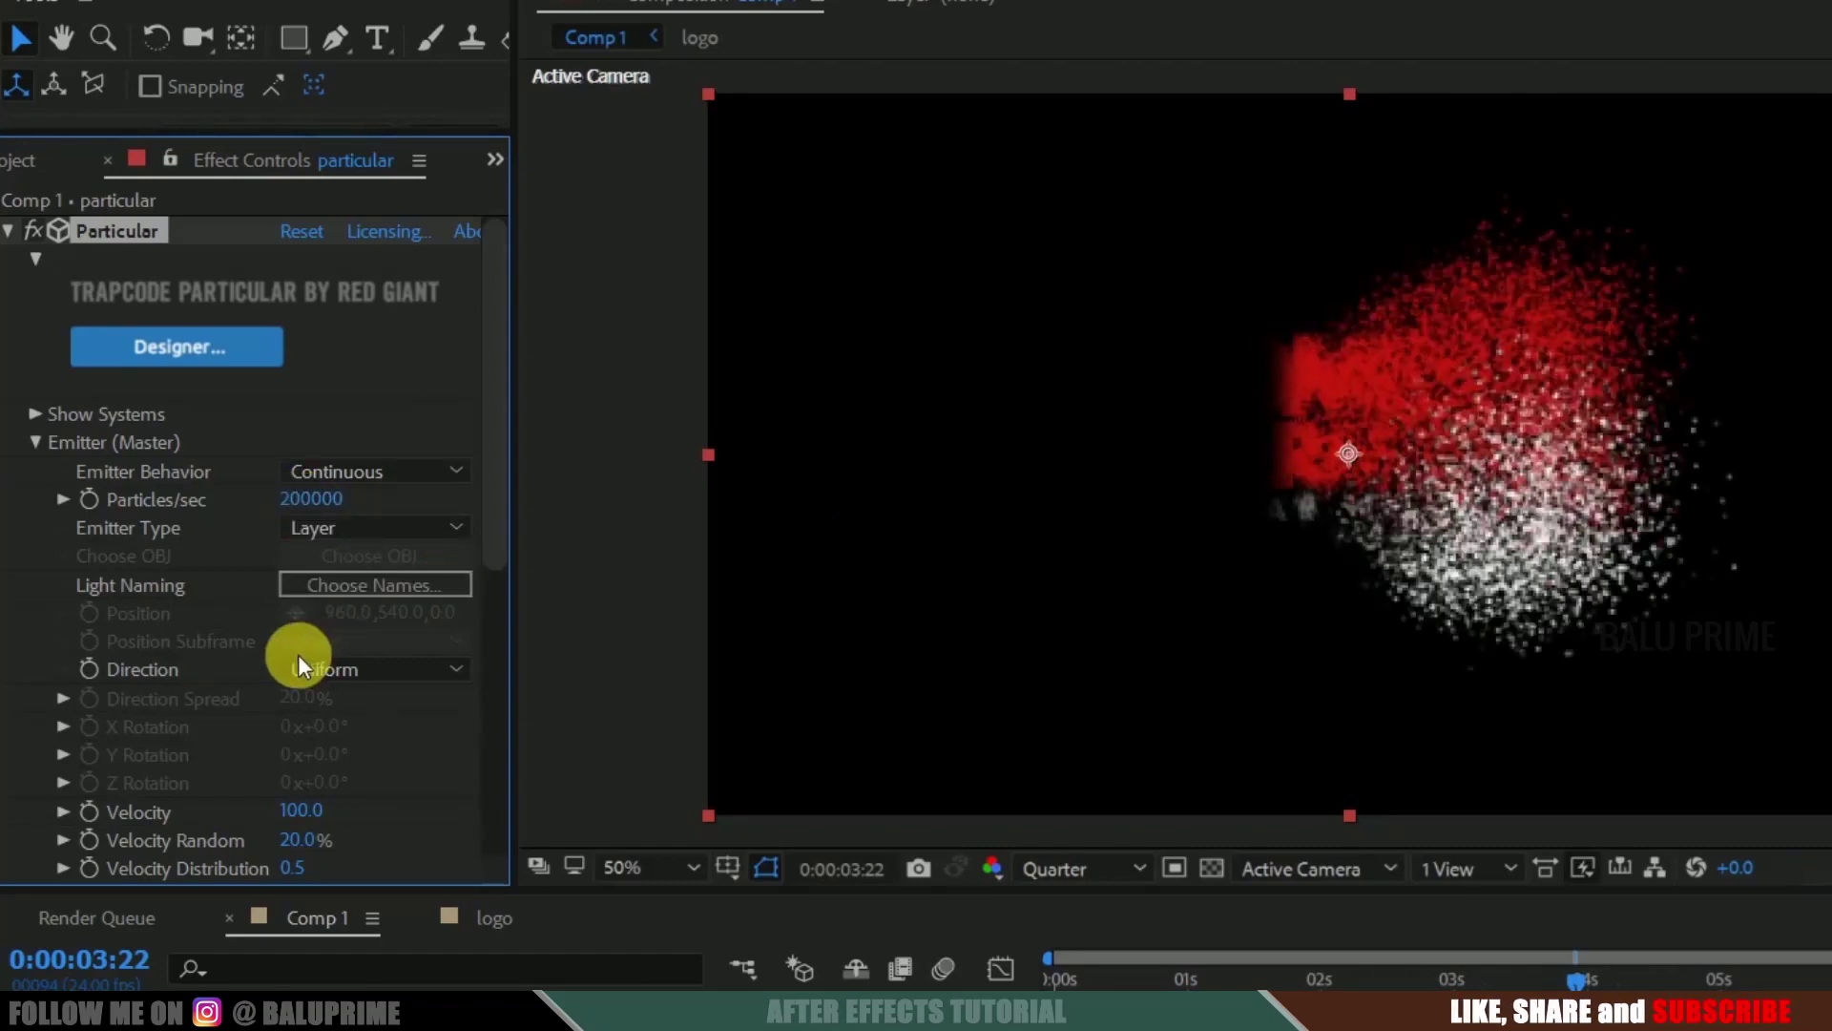
Set the master emitter's Direction to Directional
scroll(271, 683, down, 2)
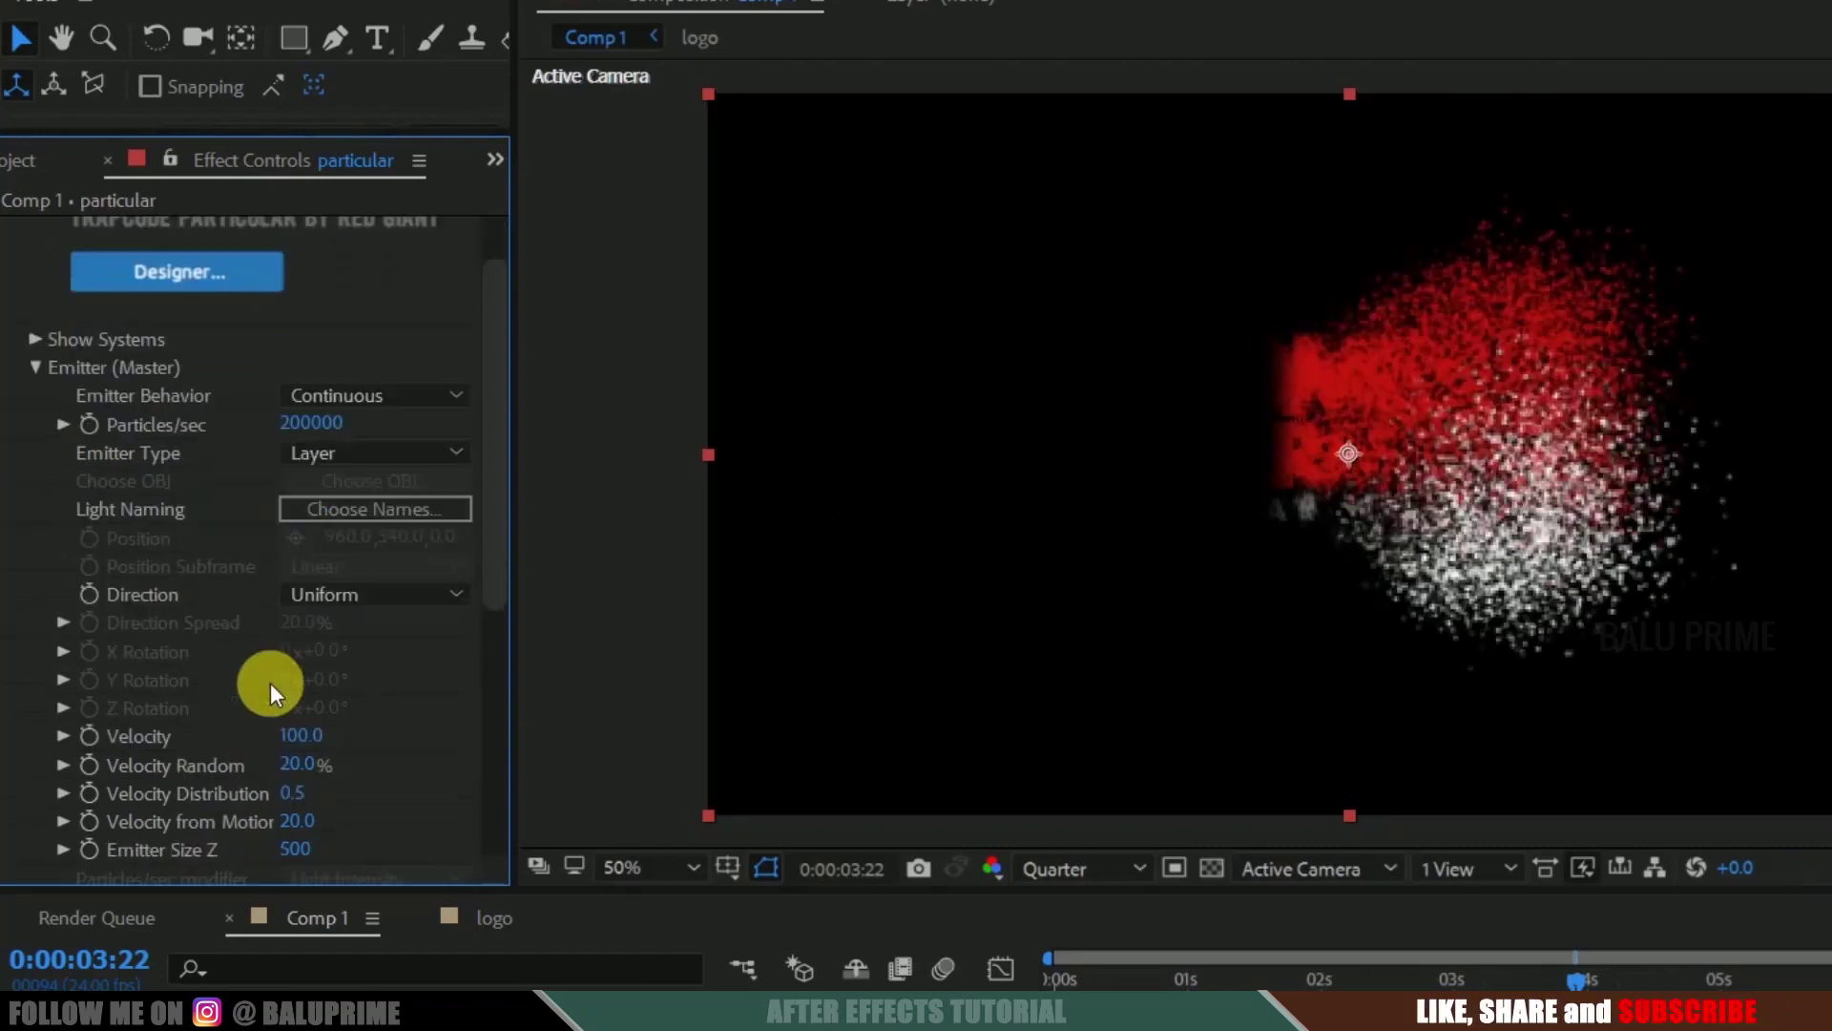
click(303, 591)
click(370, 660)
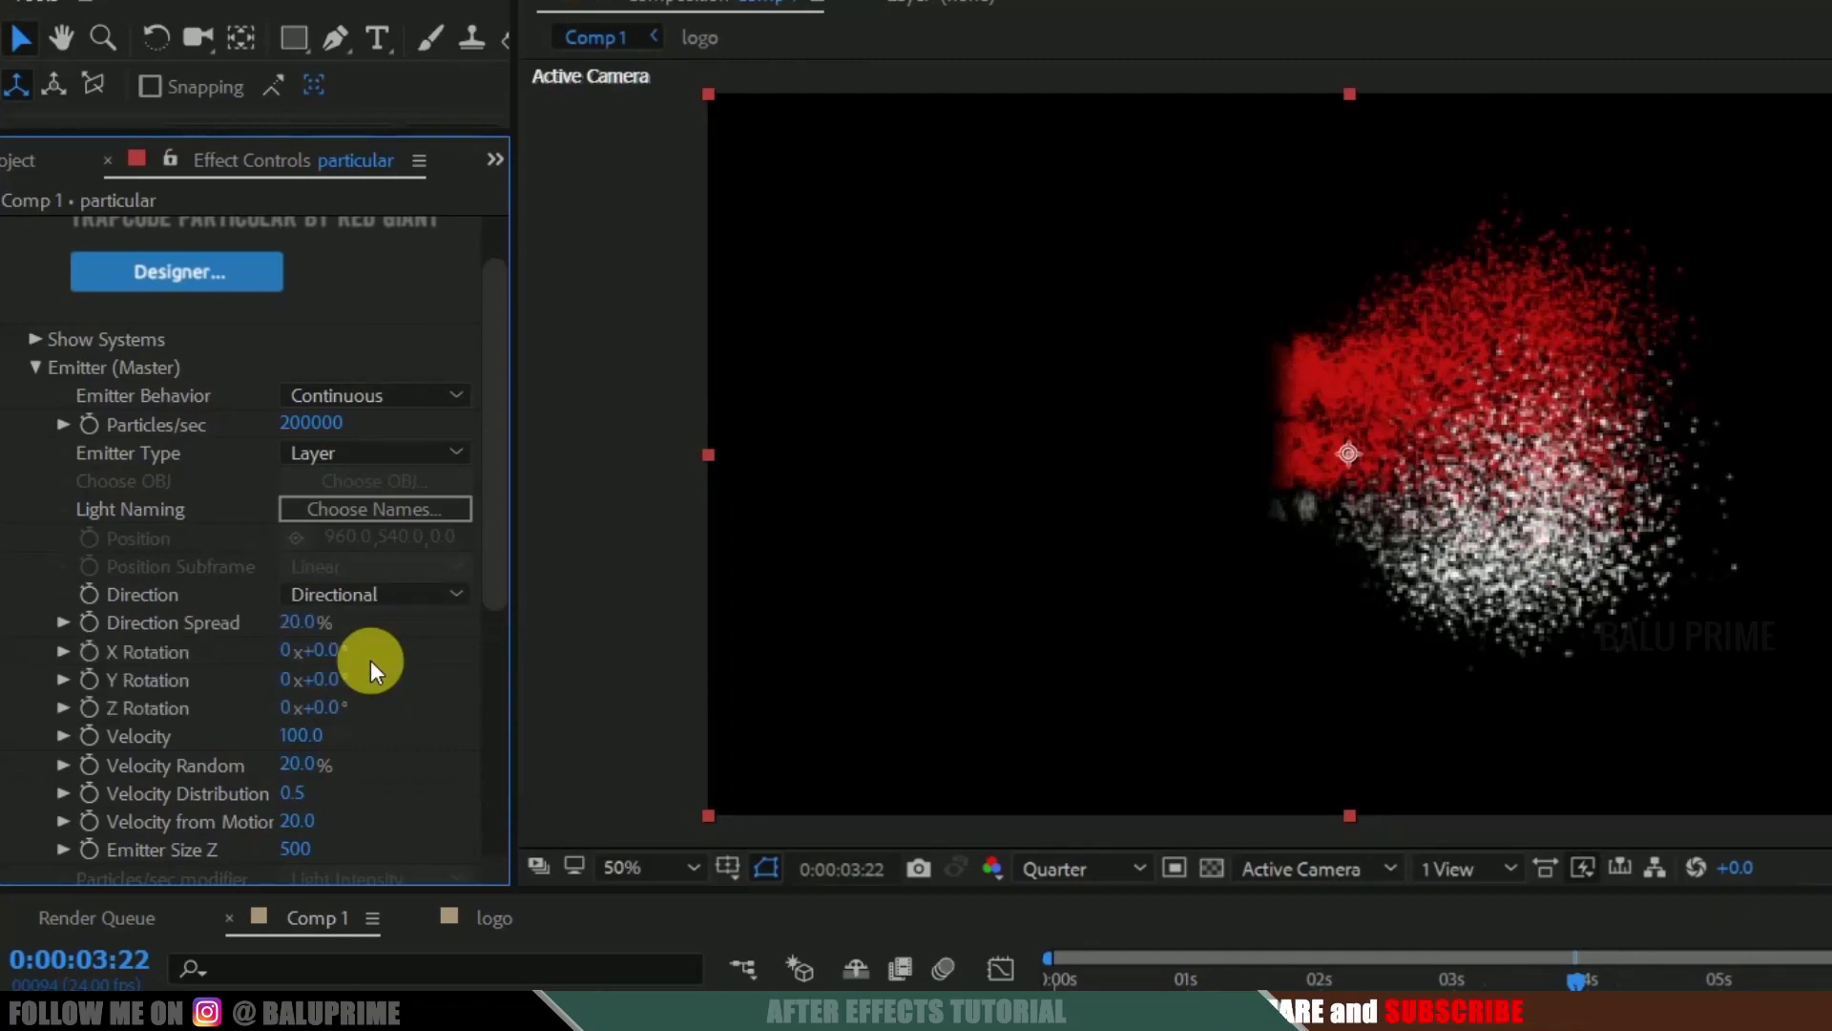
Set the master emitter's Velocity to 150 and its Velocity Random to 25%
scroll(370, 660, down, 2)
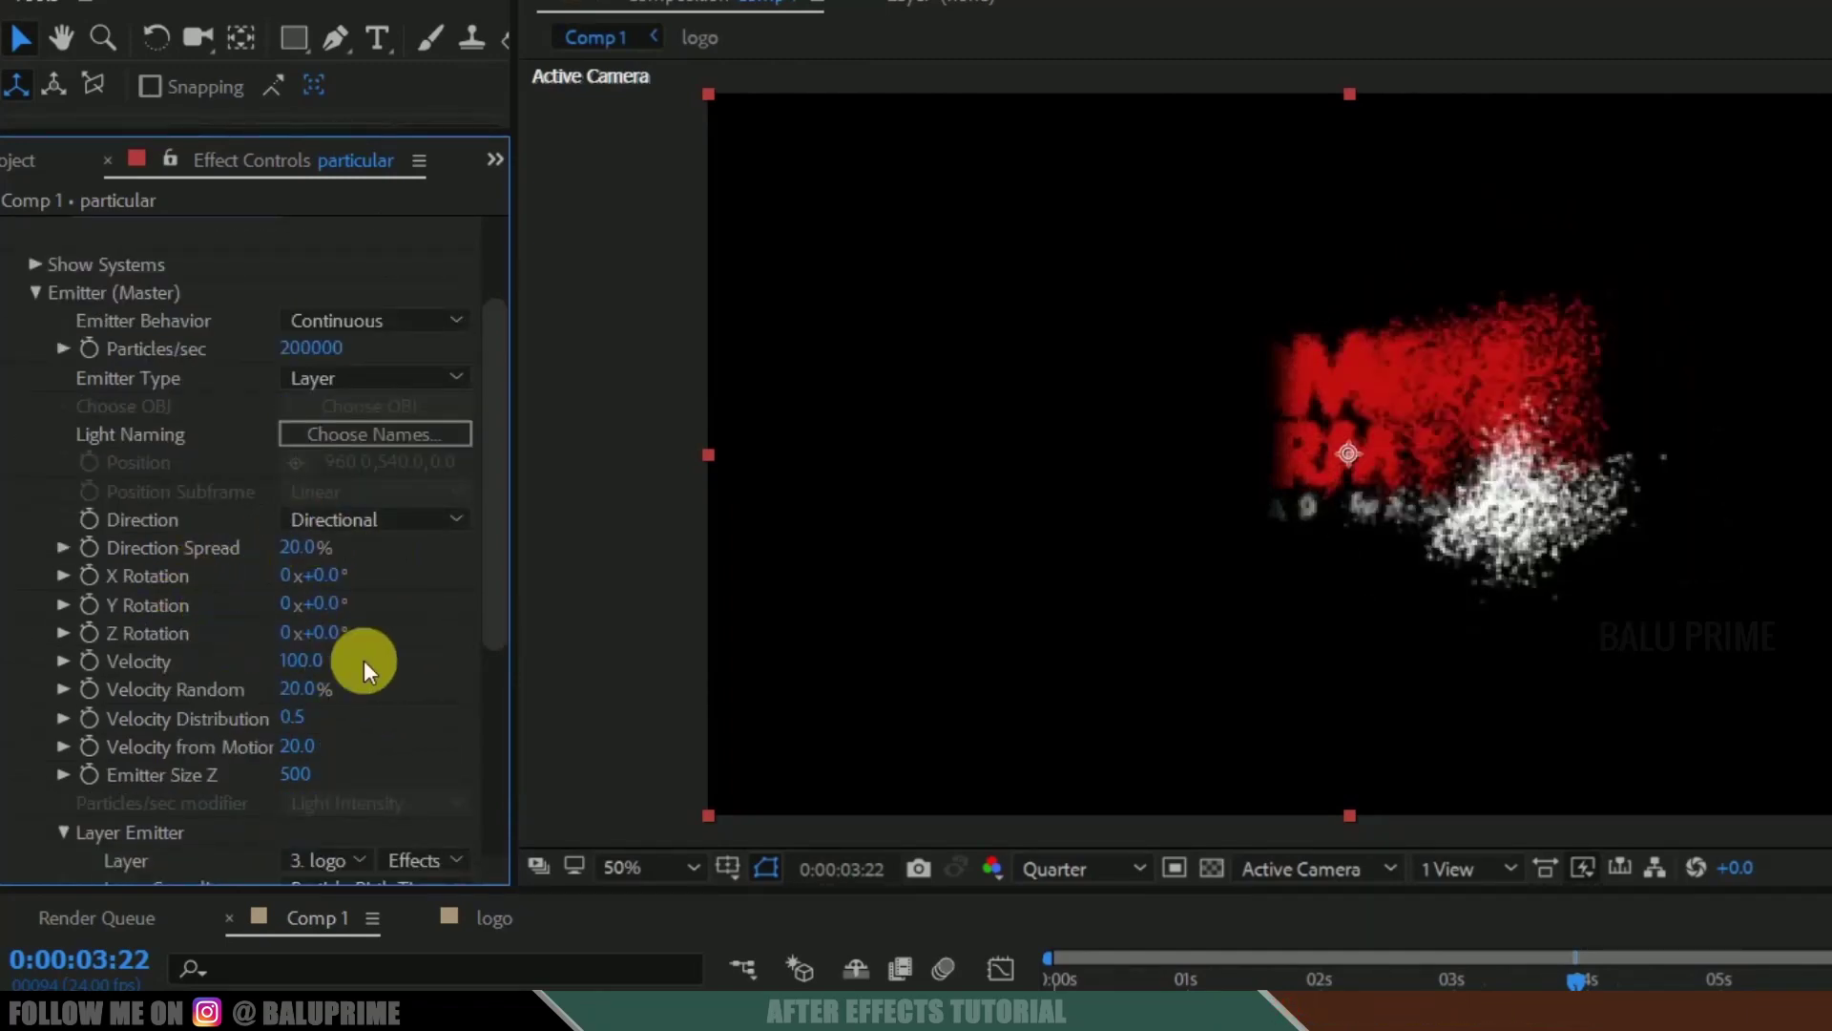
scroll(364, 660, down, 2)
click(301, 585)
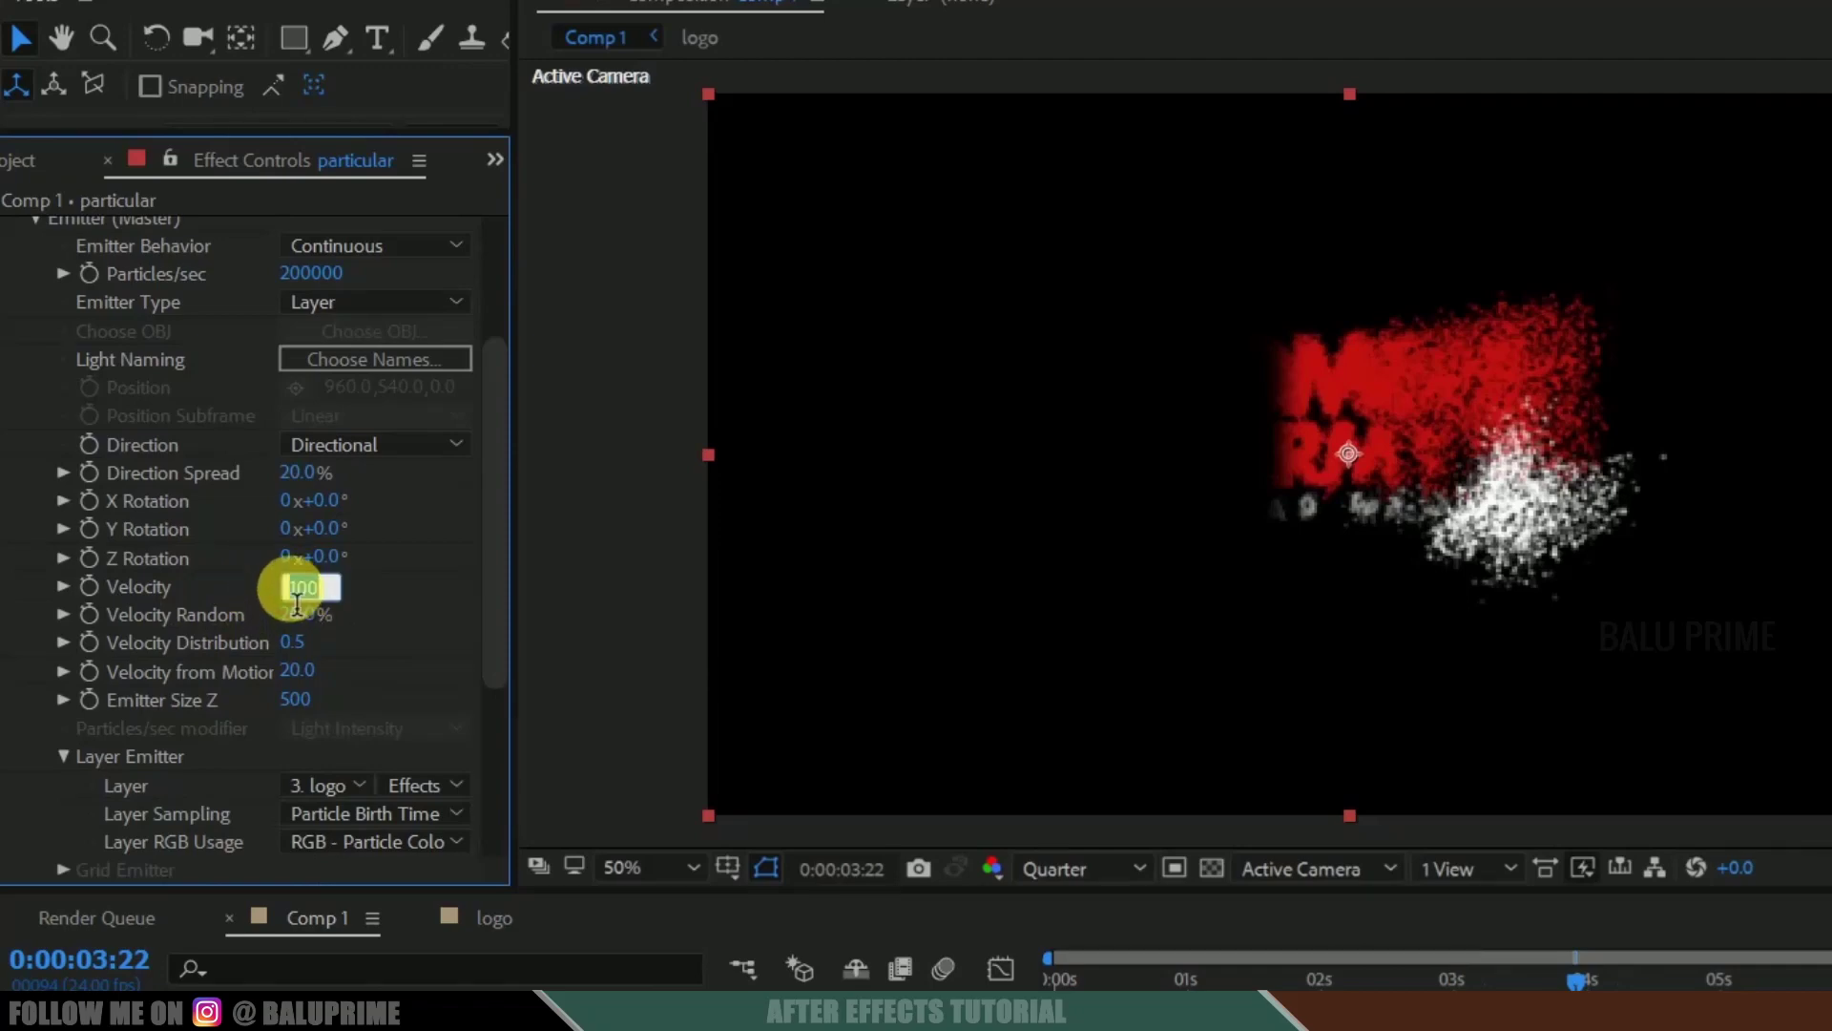
text(1)
key(Return)
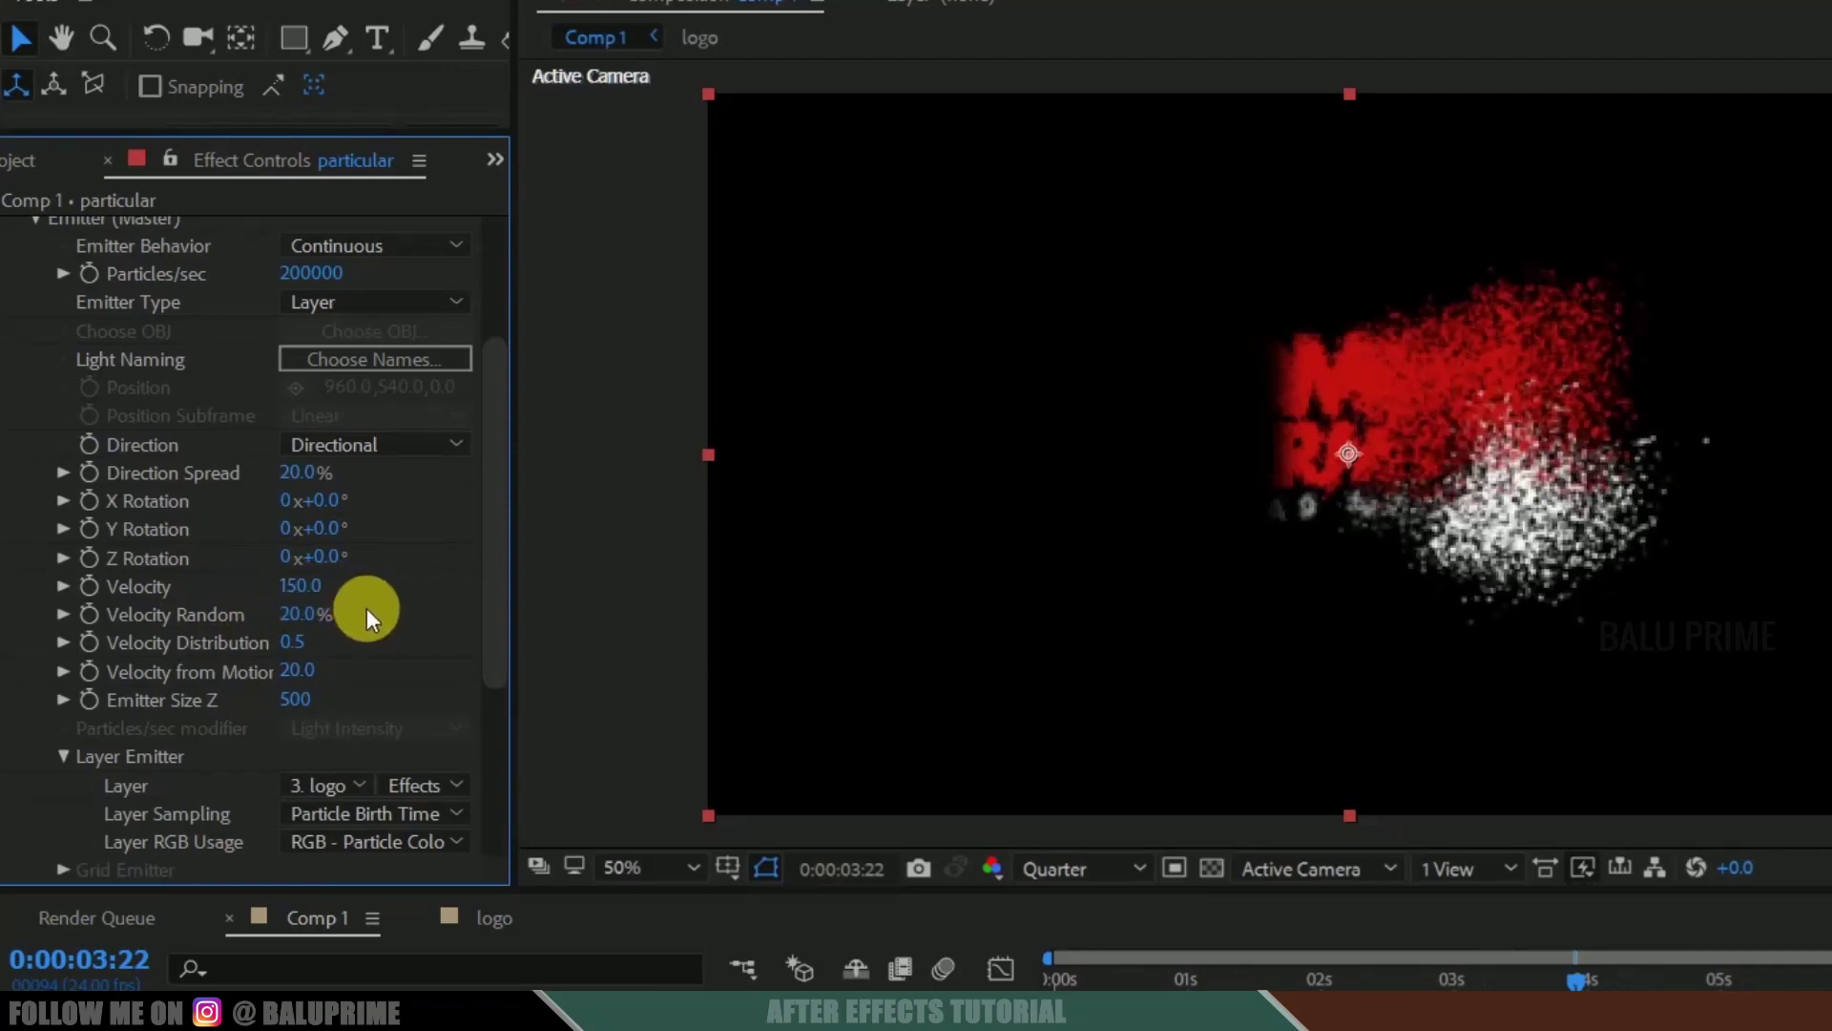
scroll(367, 609, down, 2)
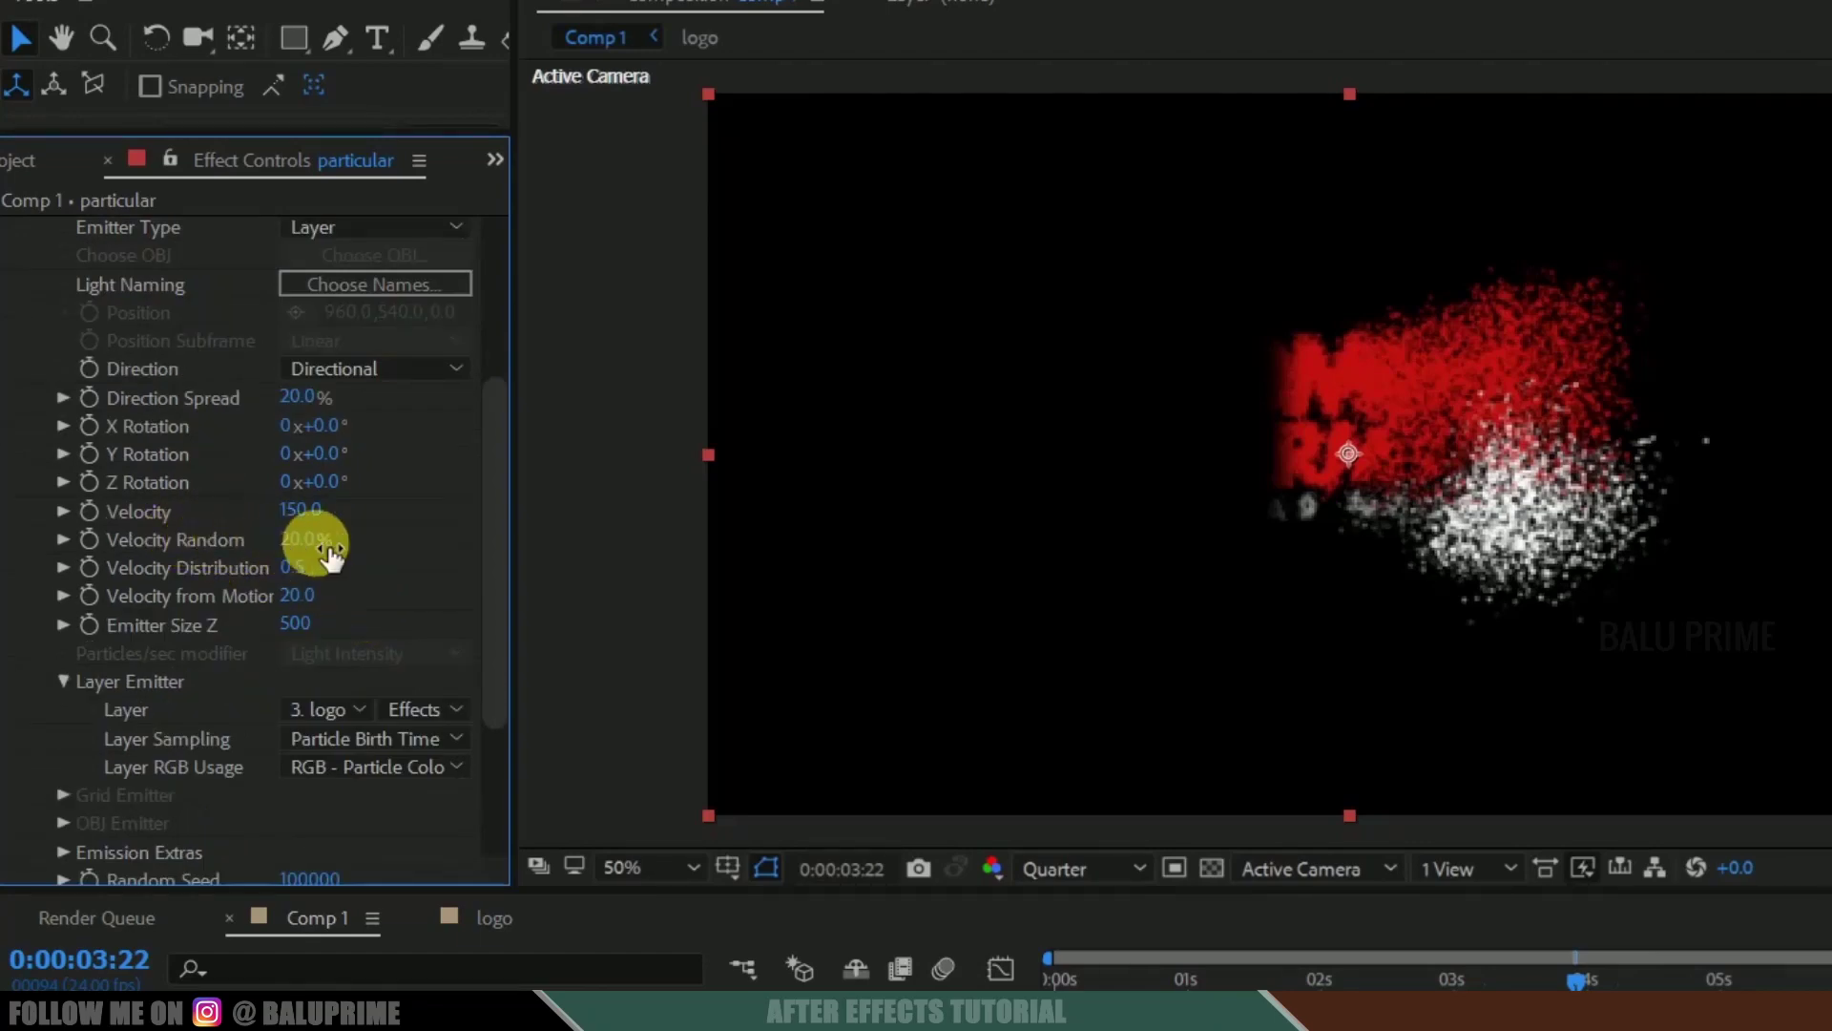
click(299, 539)
text(25)
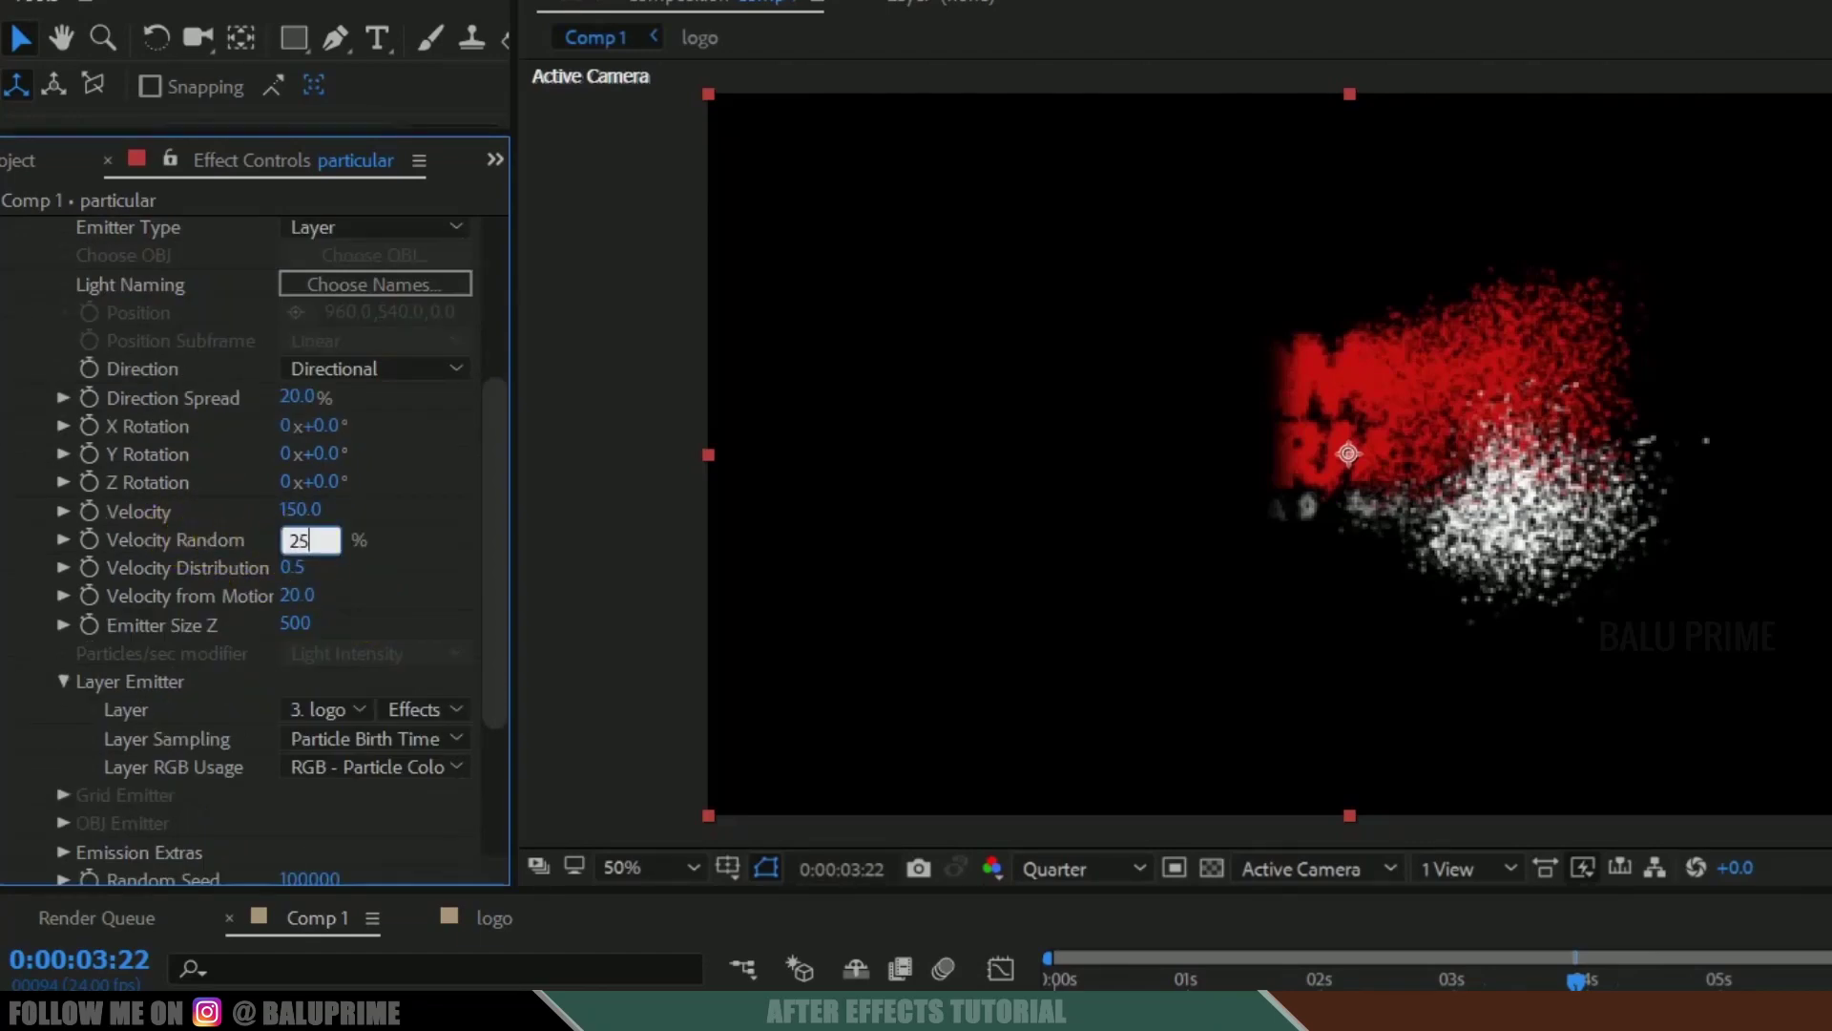
key(Return)
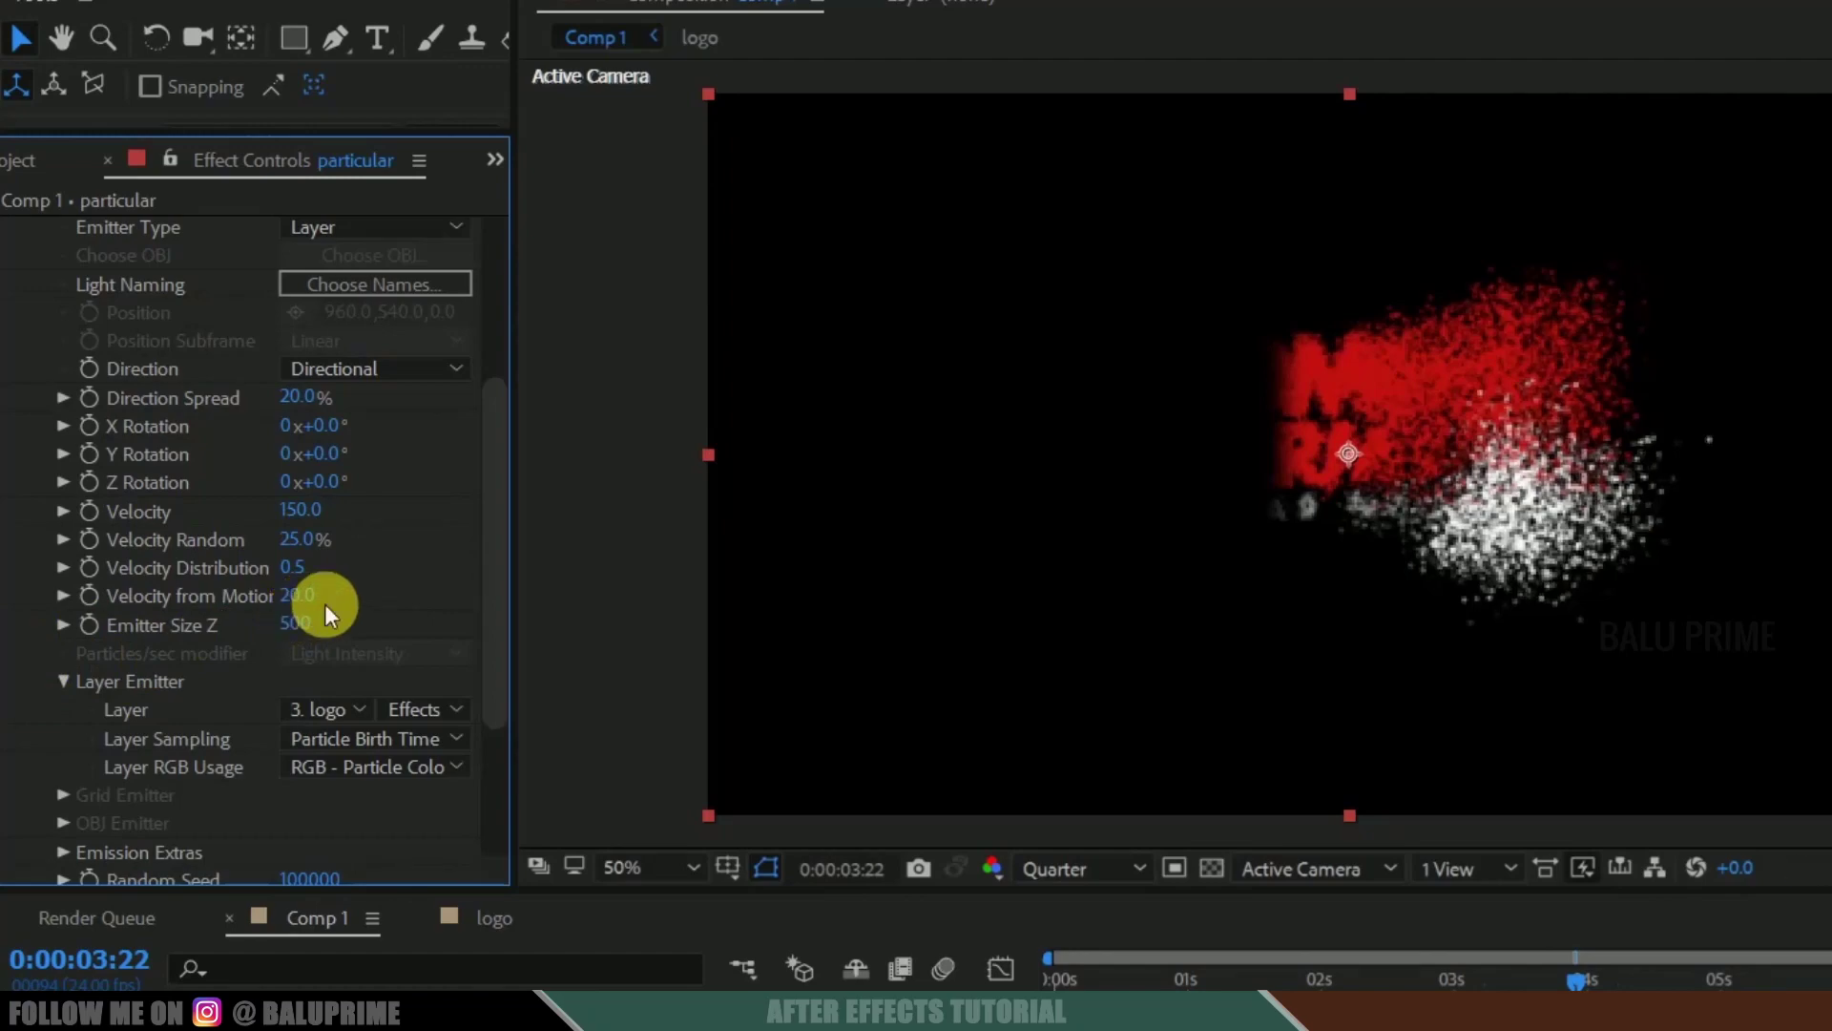
In the Particle (Master) settings, set Life to 1.5 seconds and Life Random to 100%
scroll(324, 605, down, 4)
scroll(324, 603, down, 2)
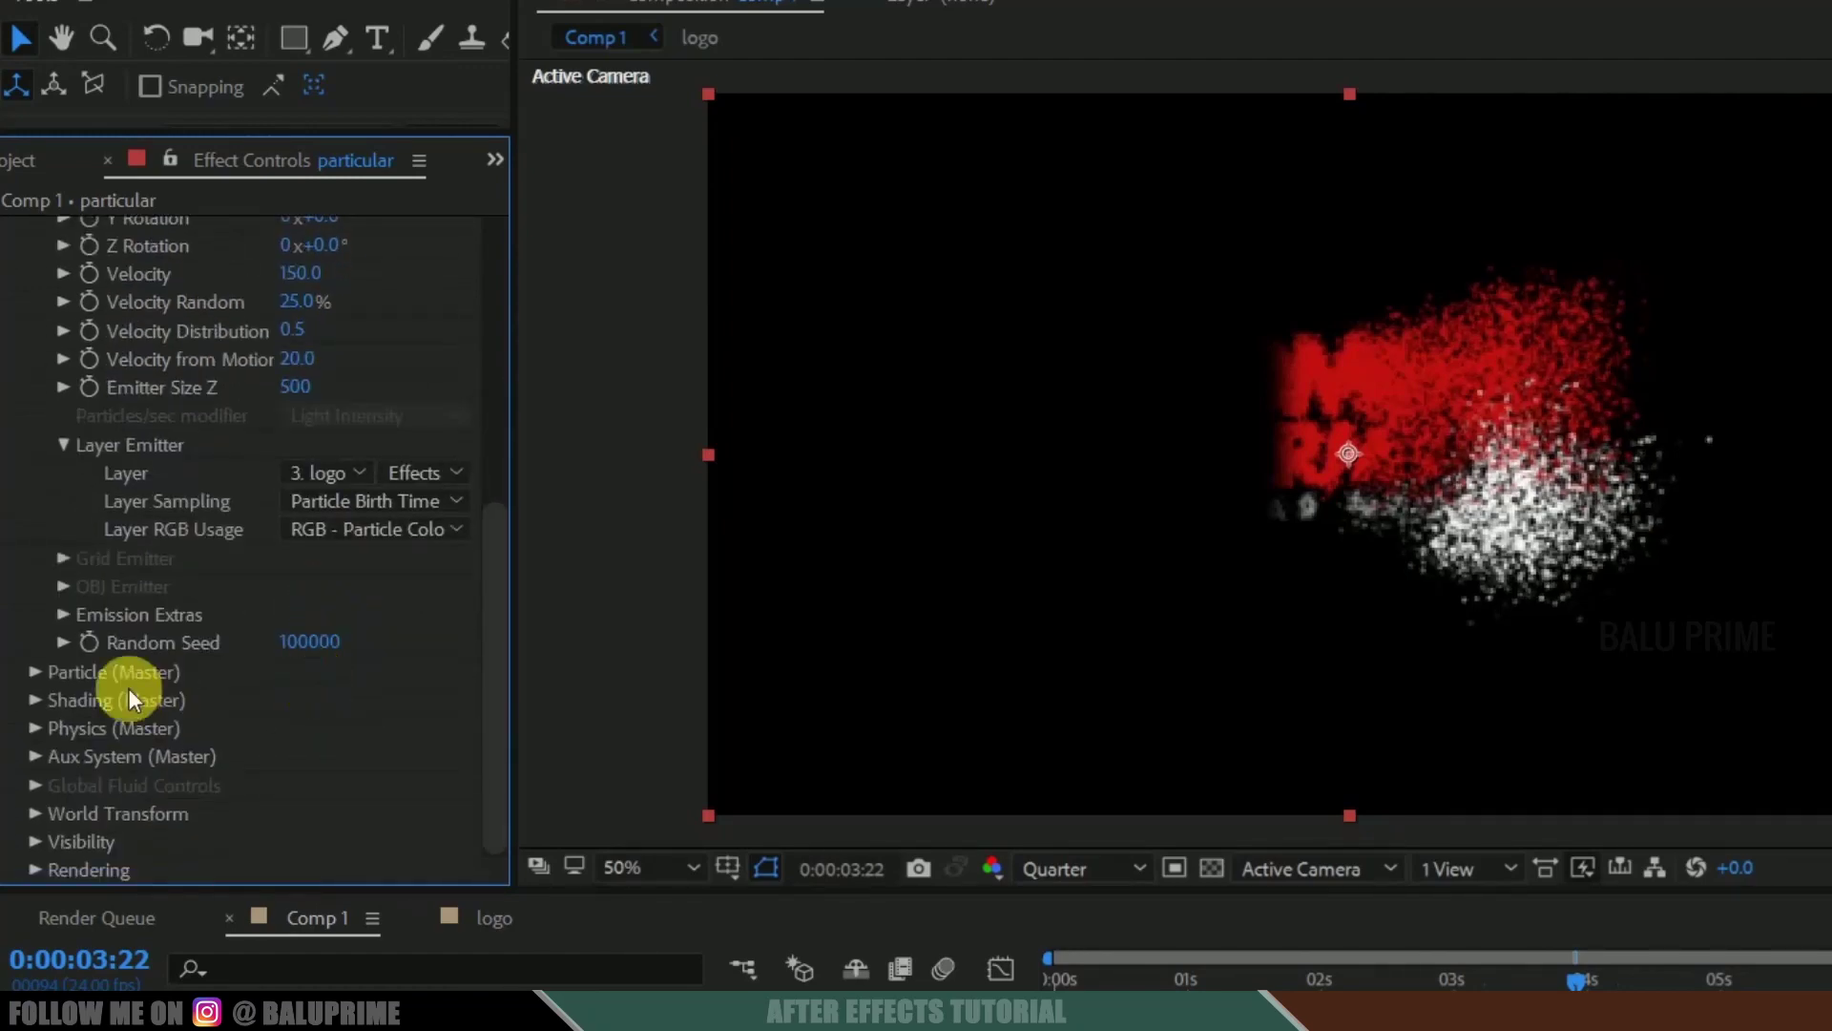
click(37, 668)
scroll(198, 415, up, 2)
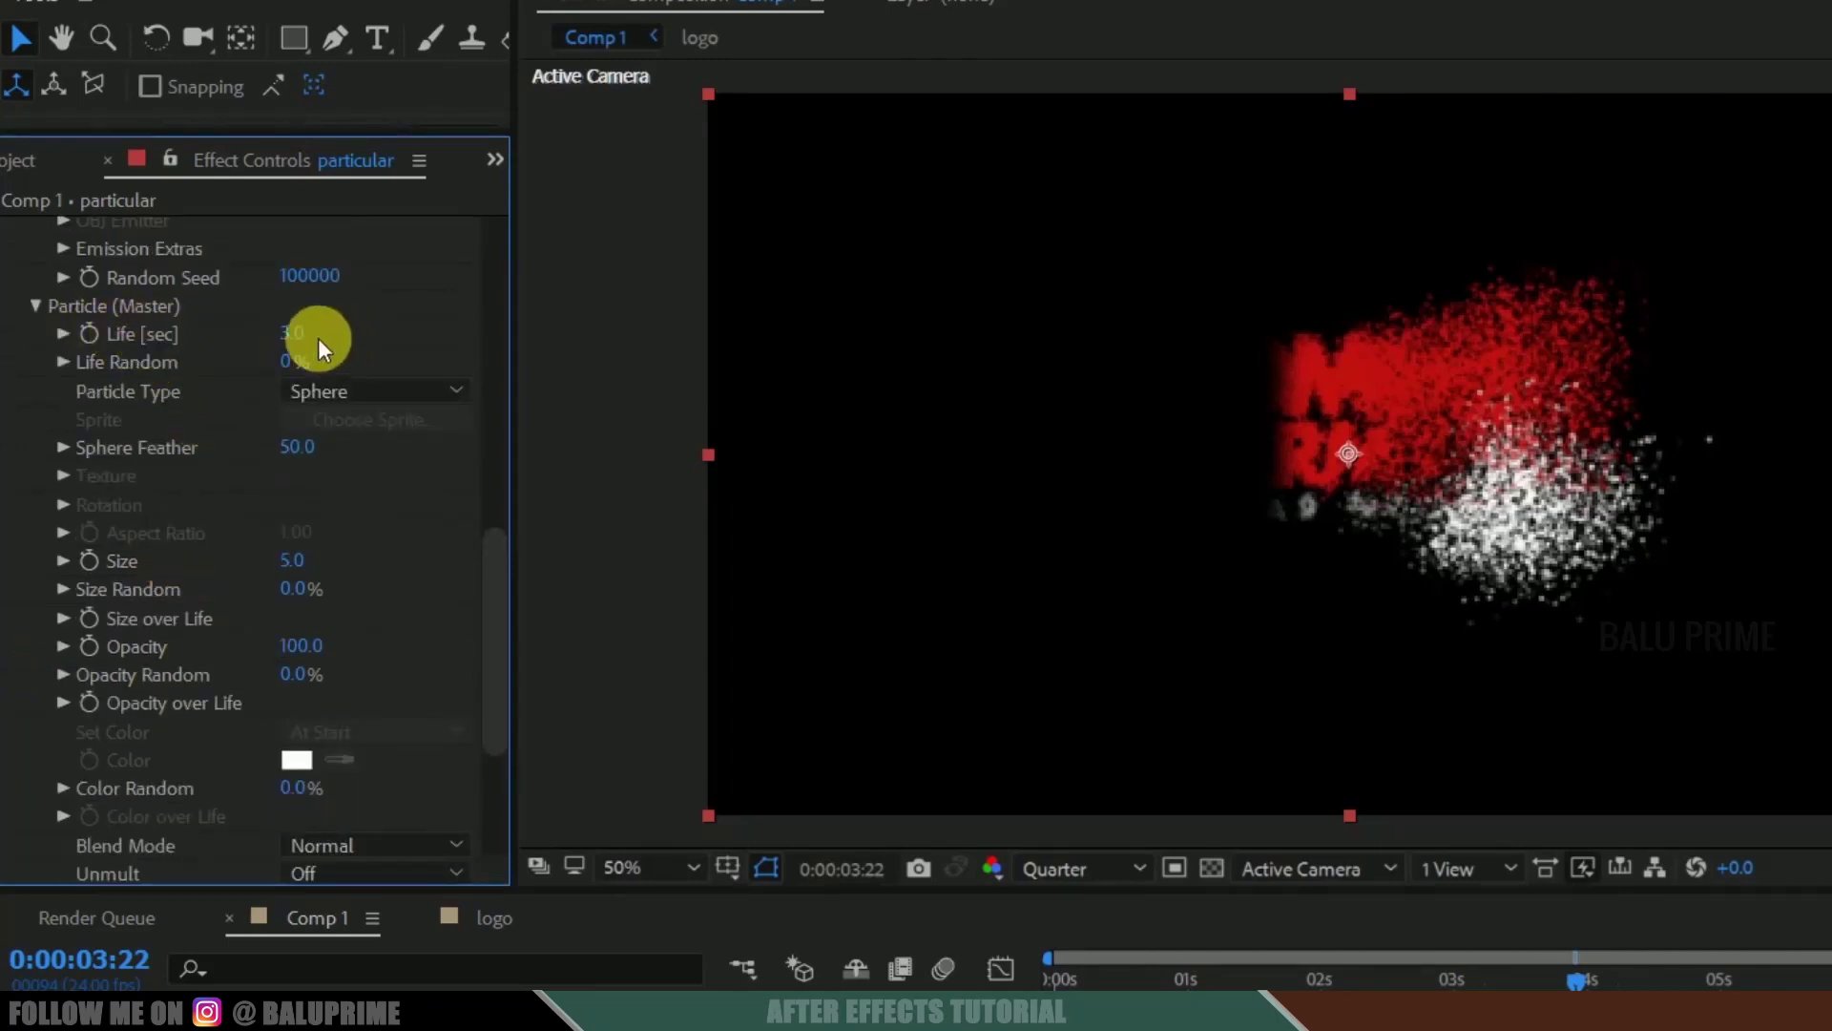
click(294, 332)
text(1.5)
key(Return)
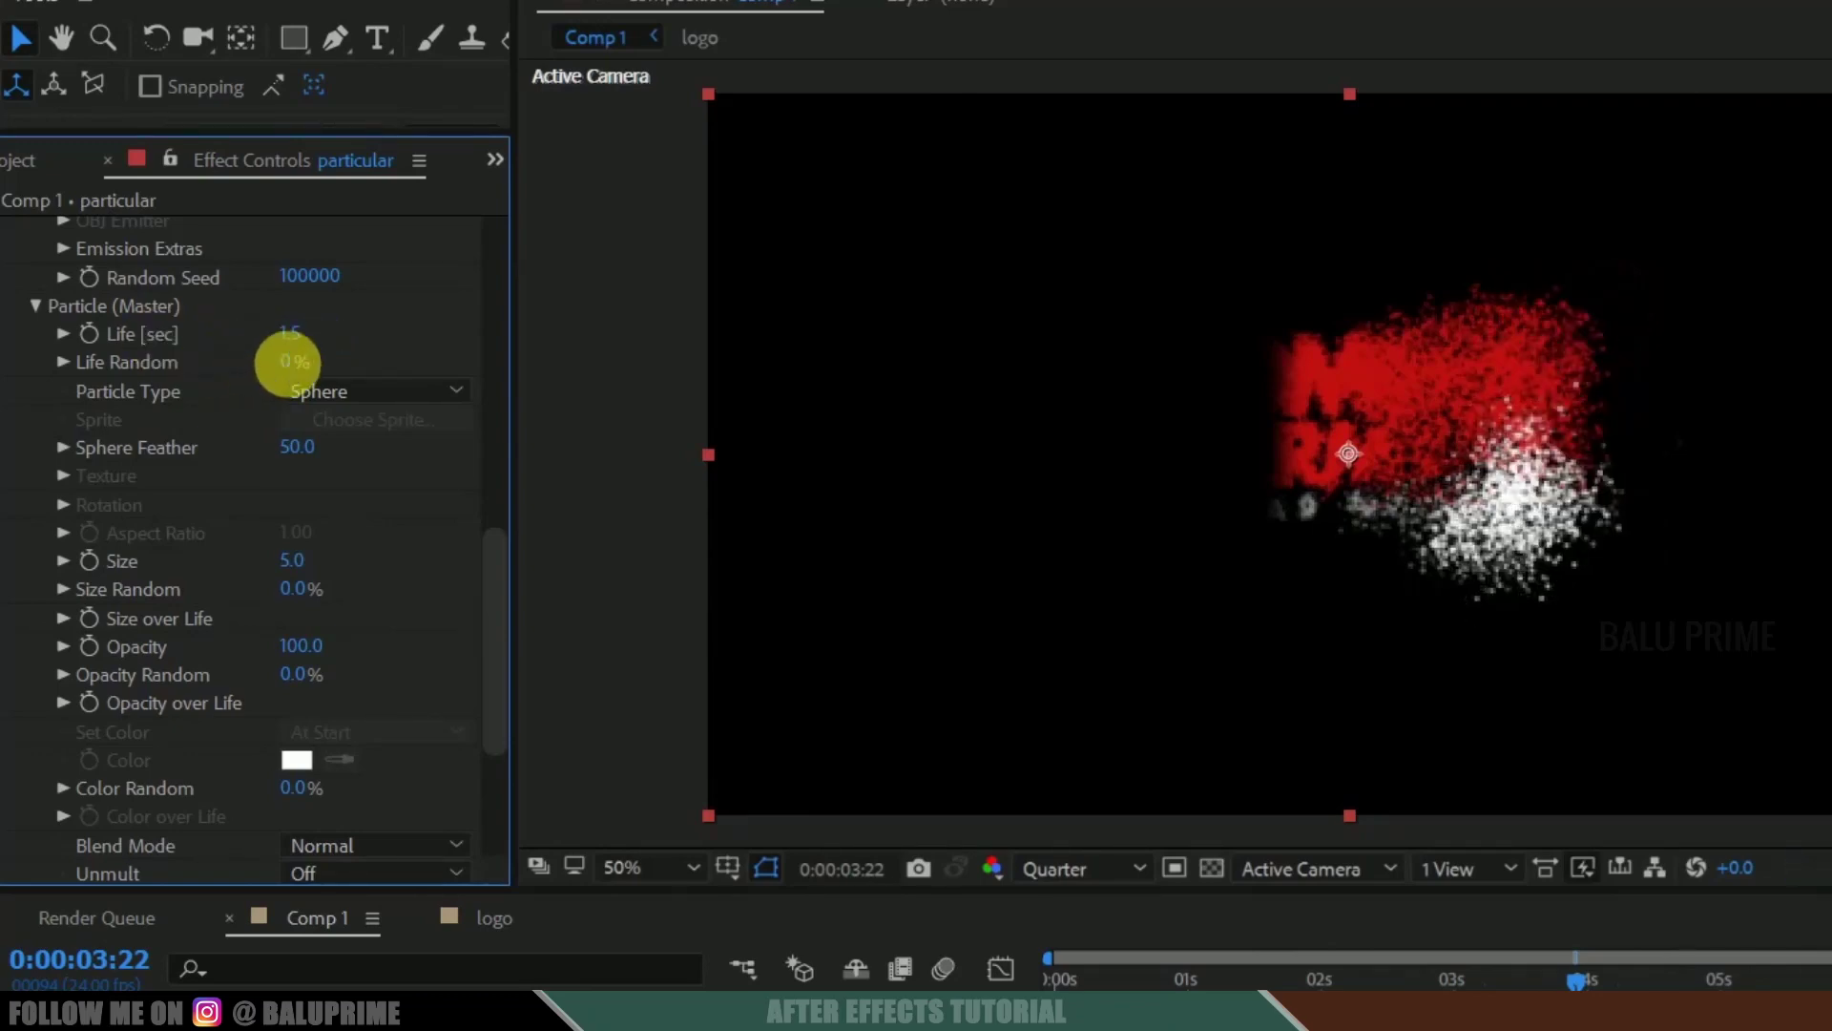
drag(286, 361, 1034, 347)
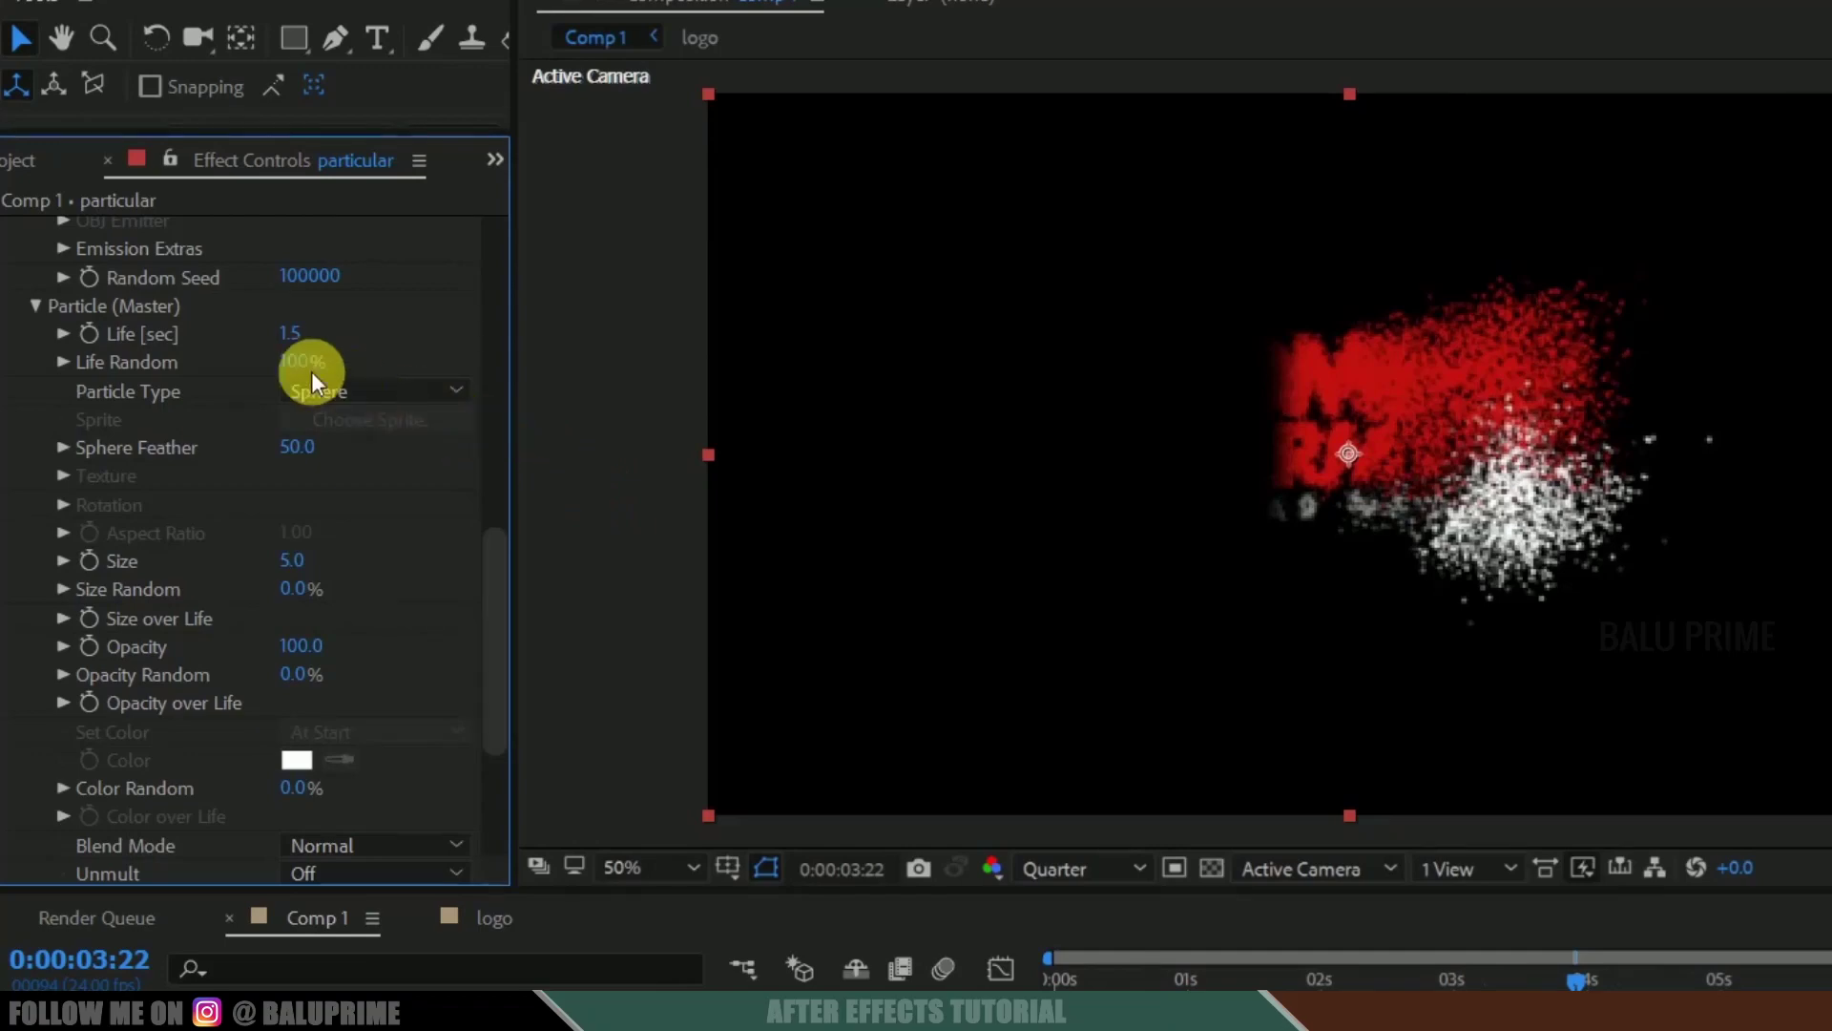
Change the master Particle Type to Cloudlet and set its Cloudlet Feather to 0
click(298, 393)
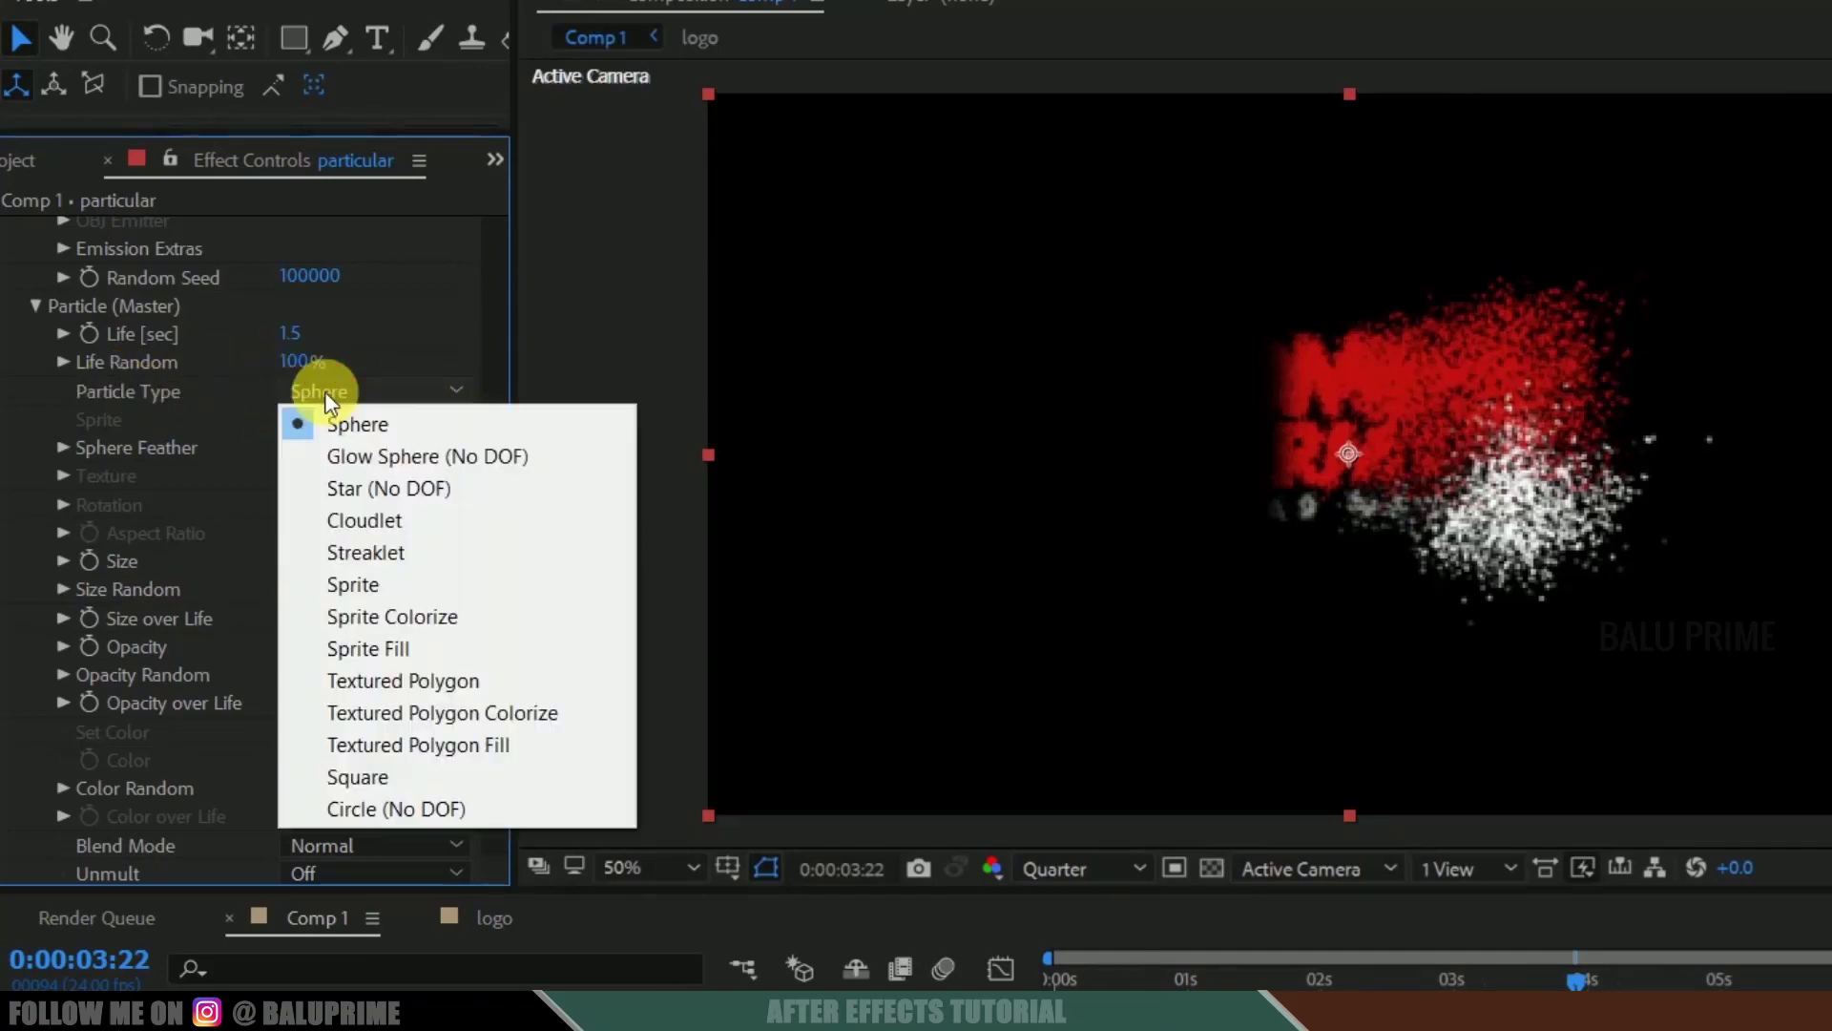
click(398, 523)
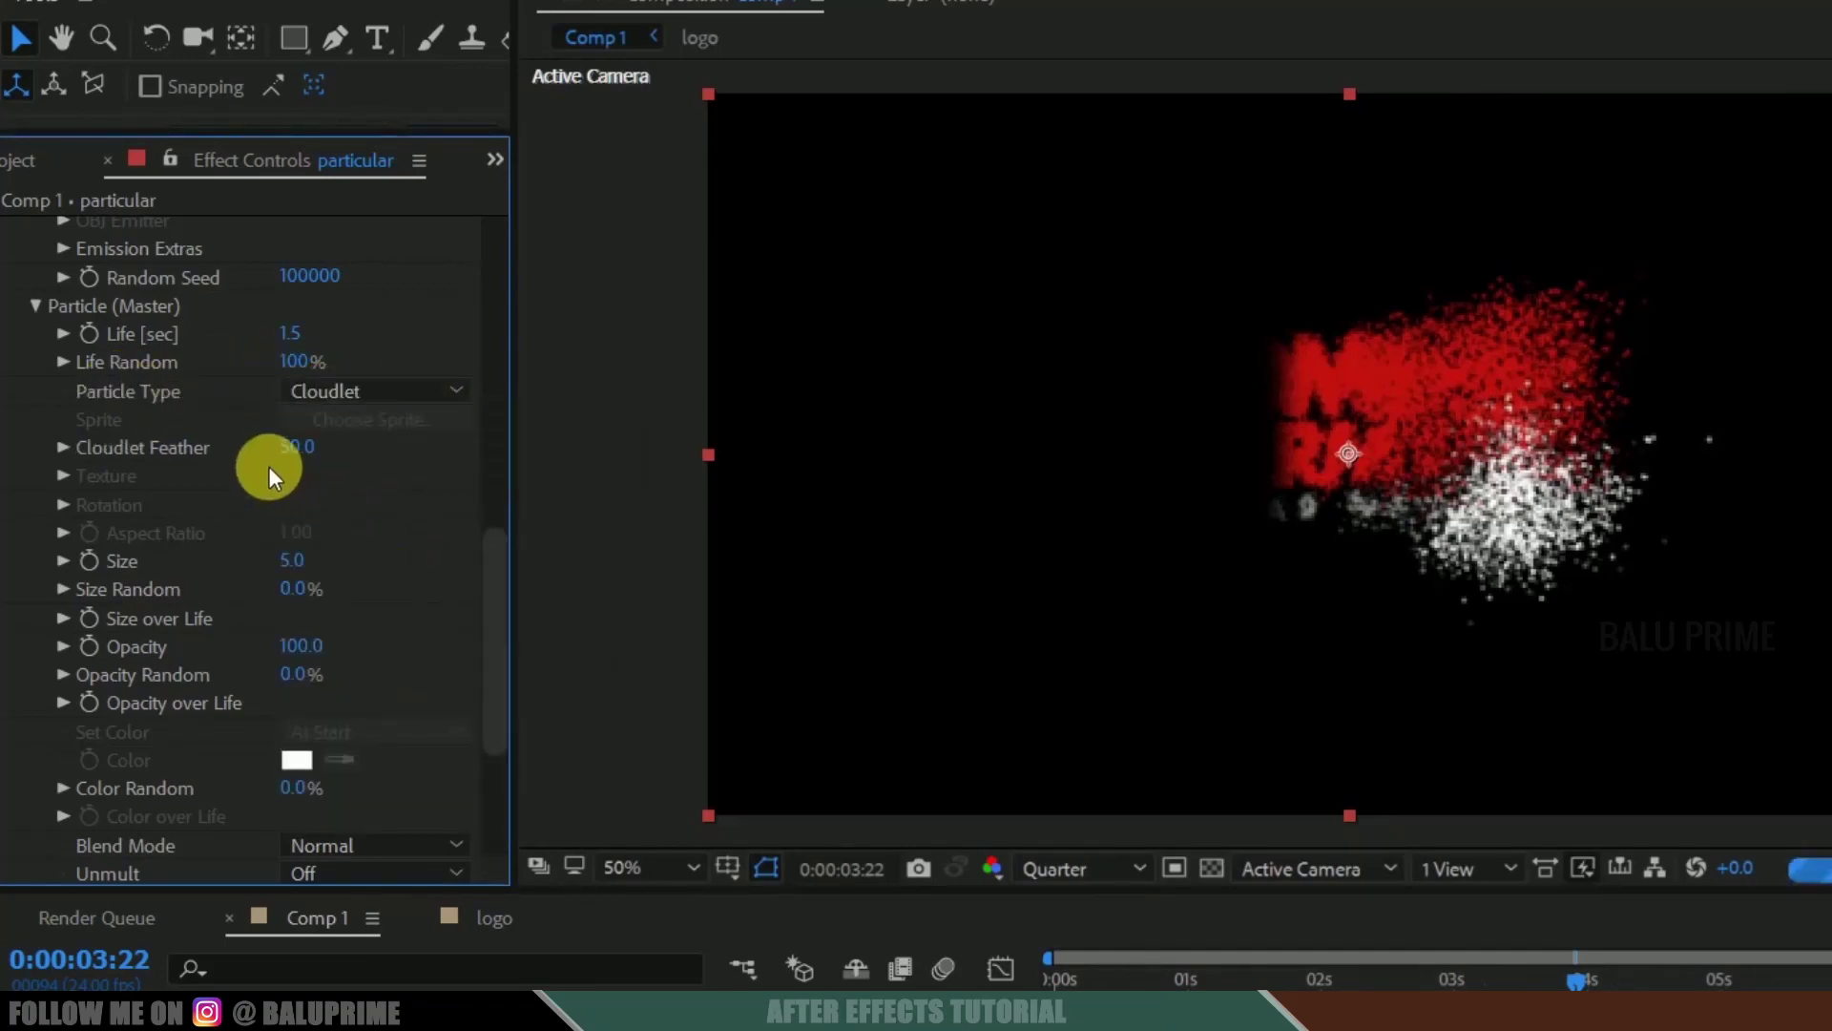
drag(307, 456, 11, 458)
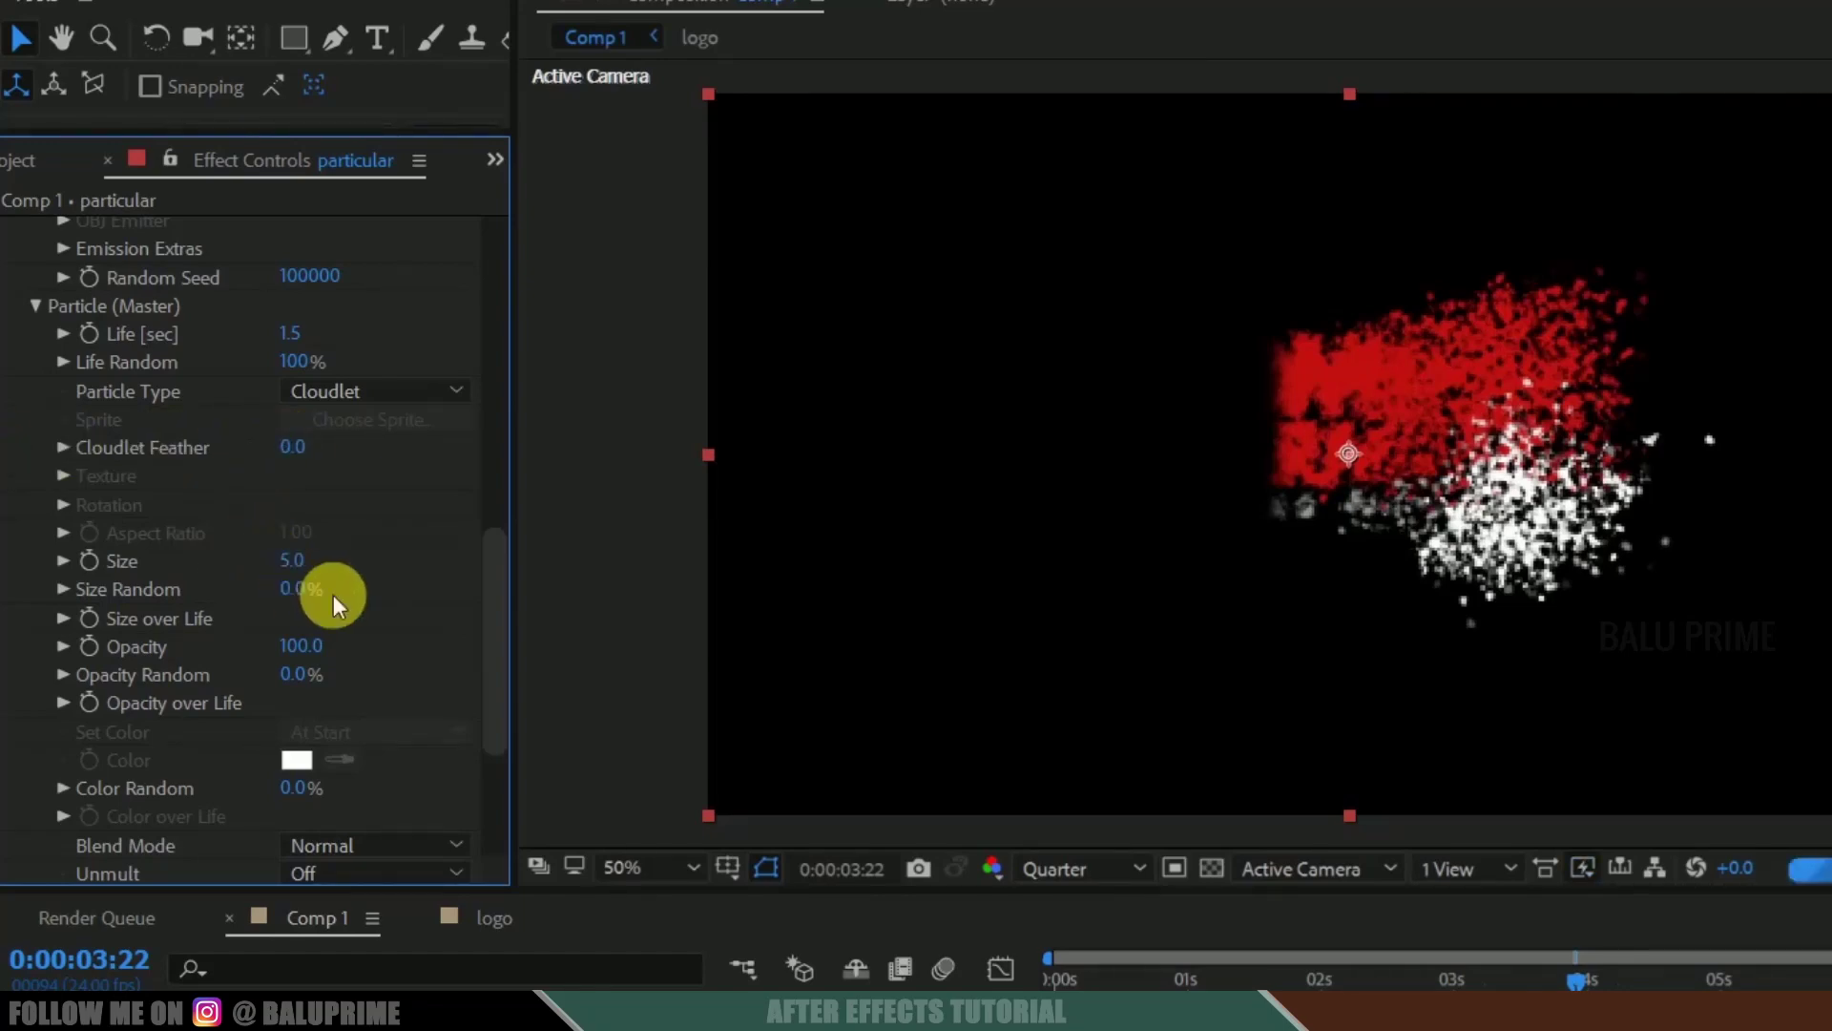
Set the master particle Size to 3 and Size Random to 100%
scroll(364, 582, down, 2)
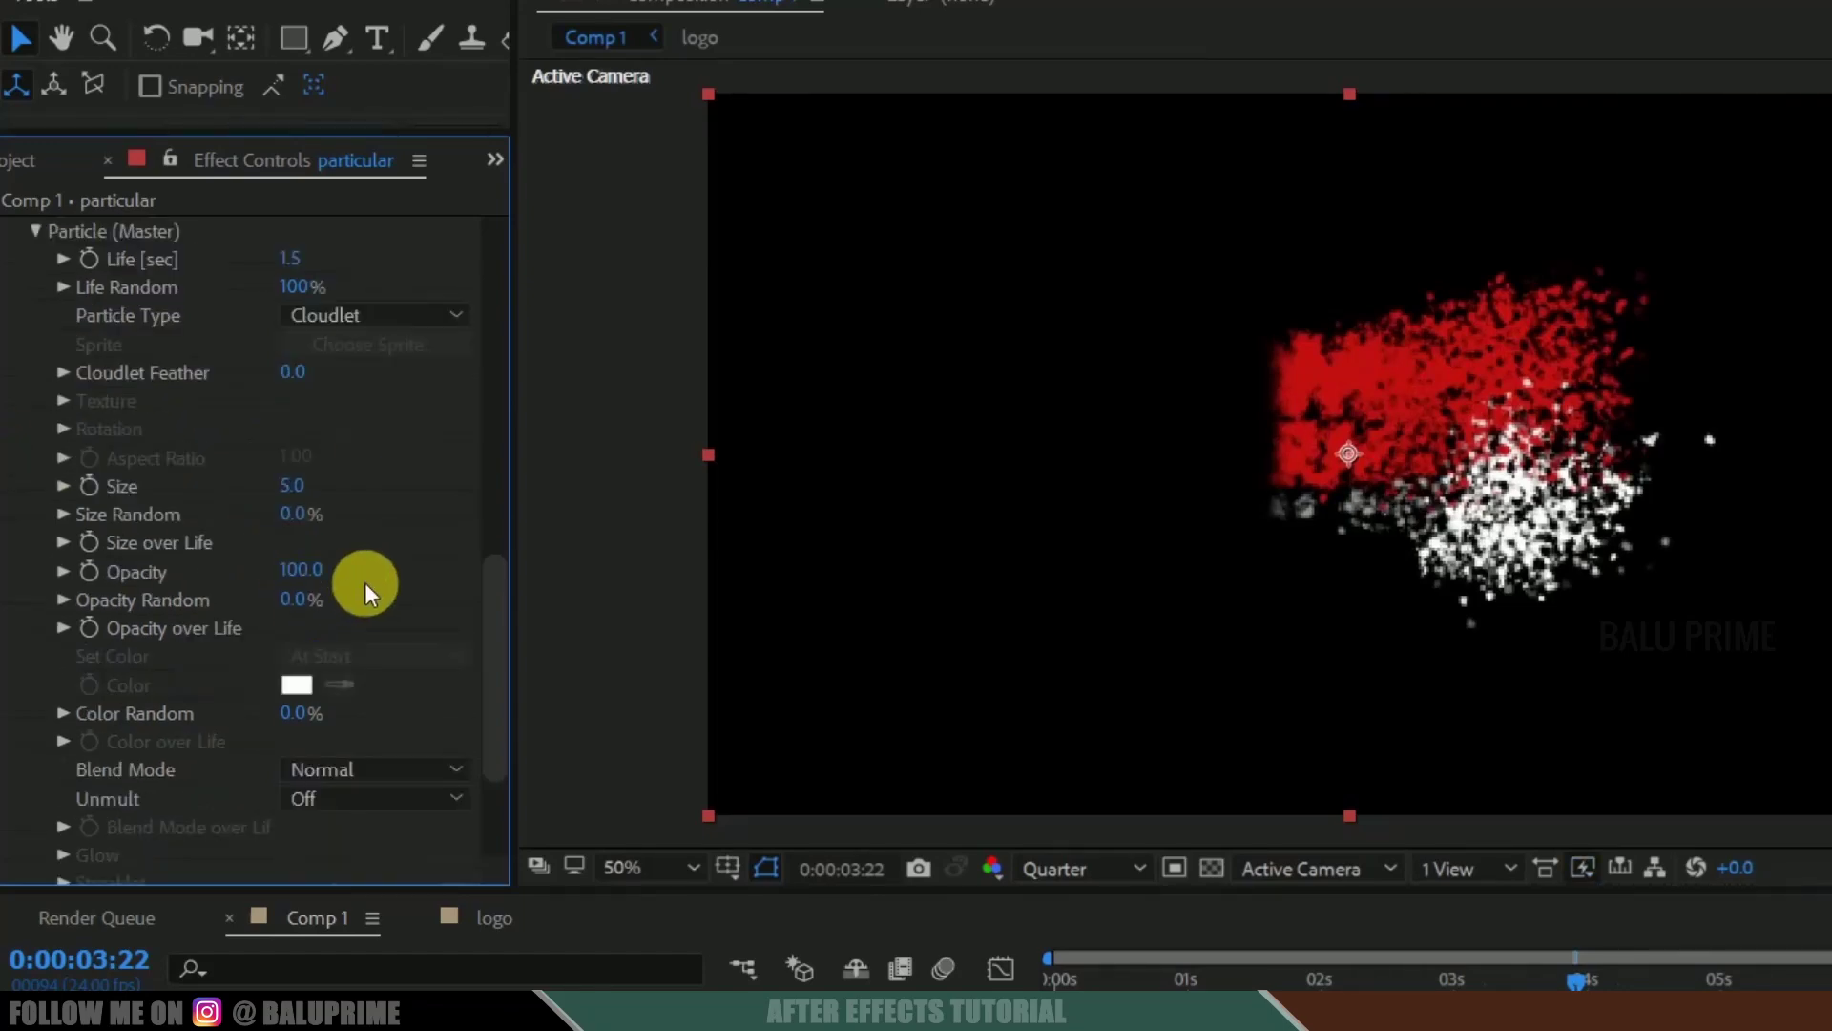
click(323, 487)
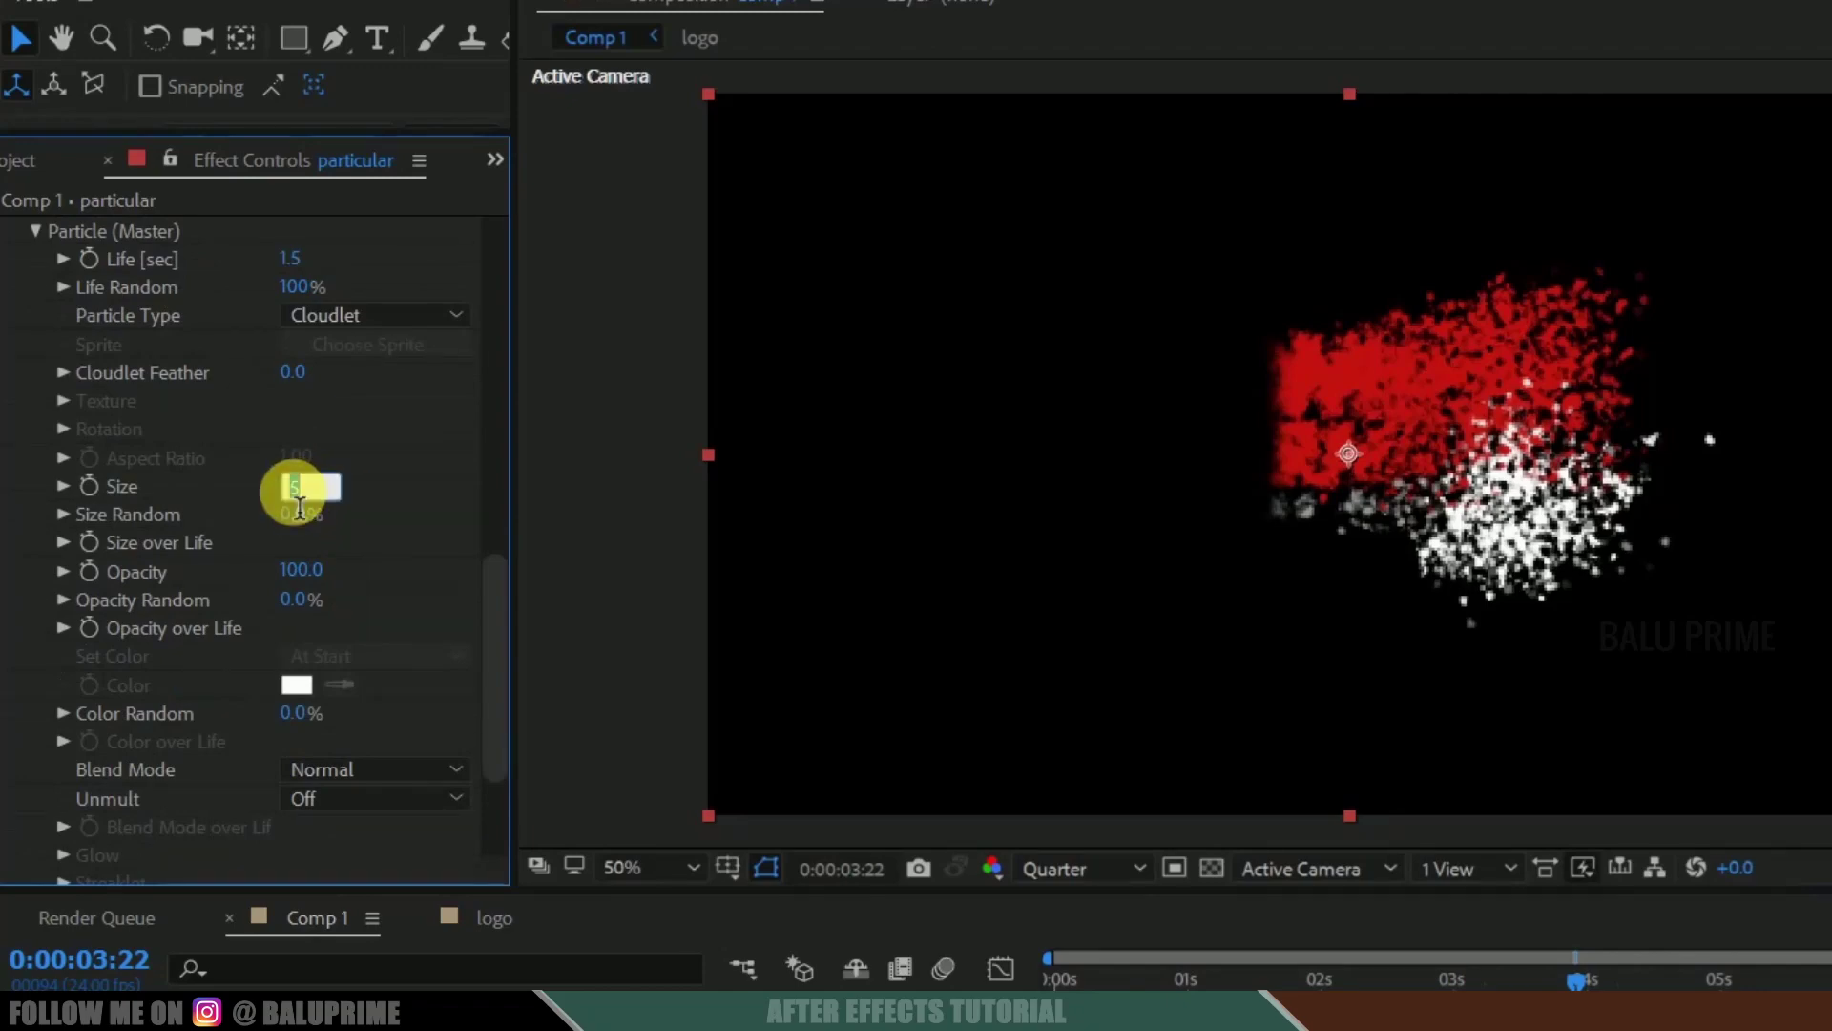
text(3)
key(Return)
click(296, 491)
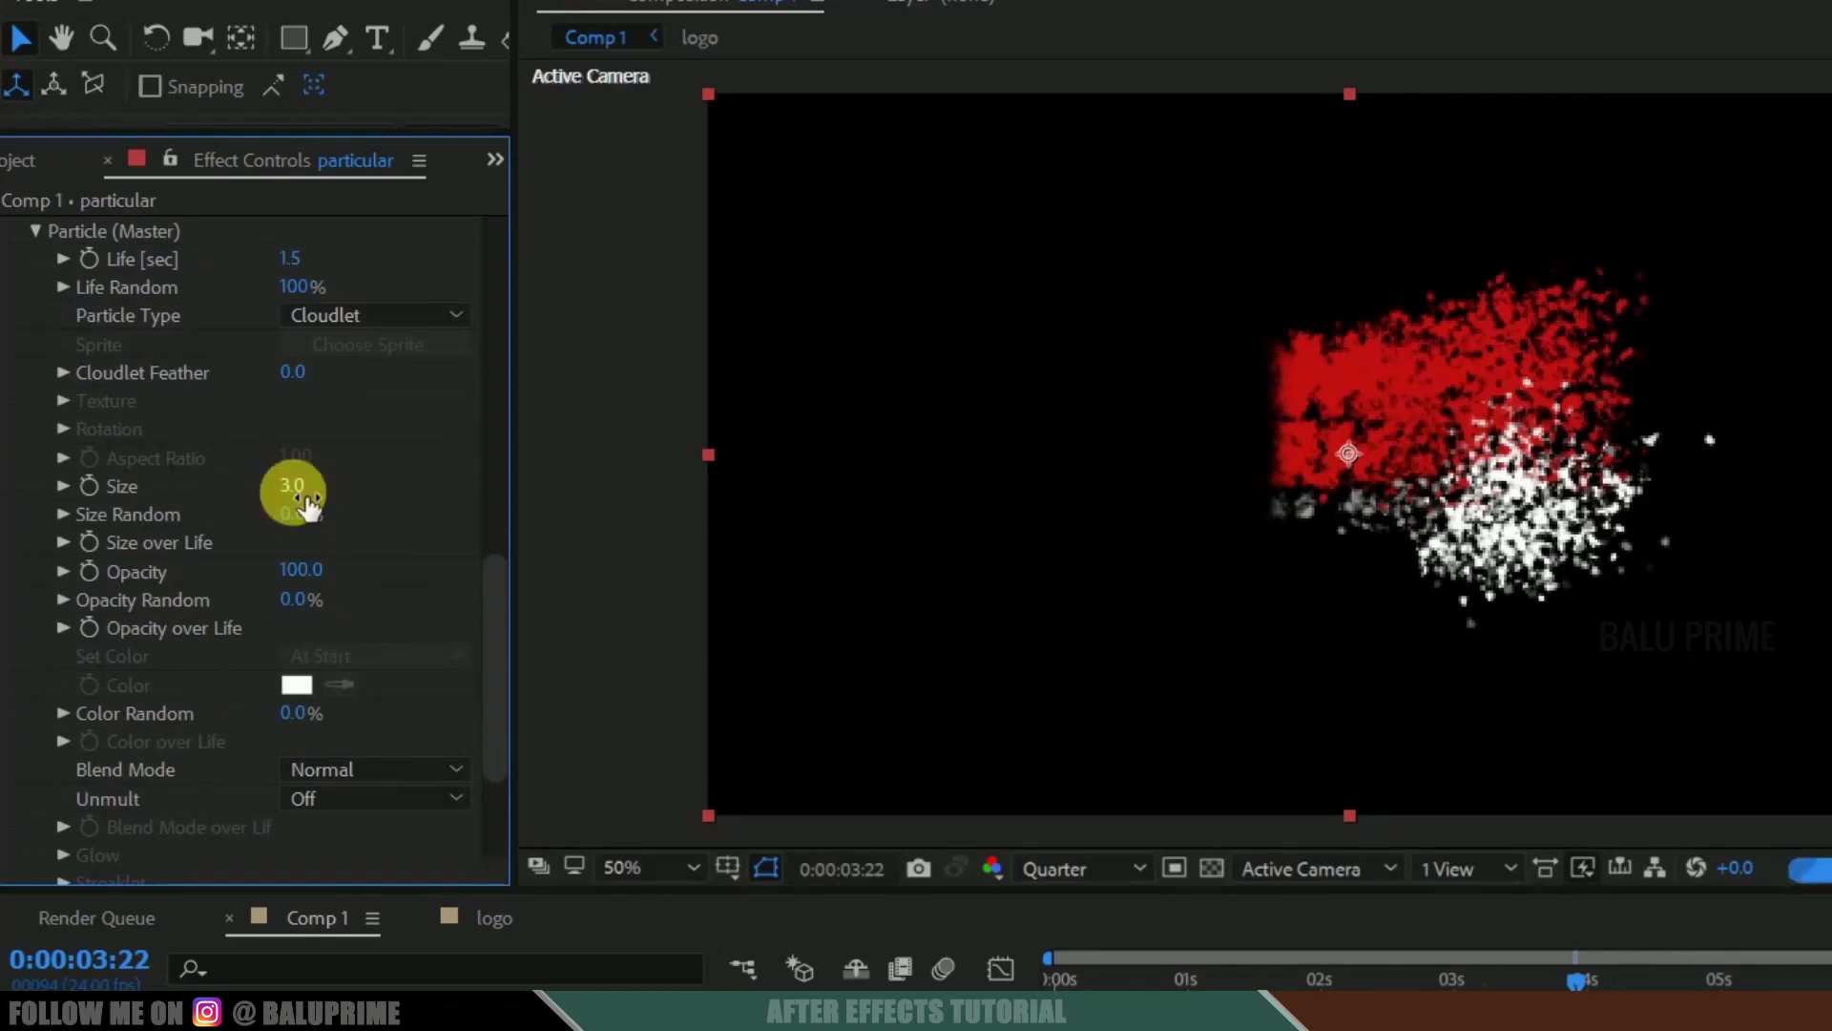
click(60, 516)
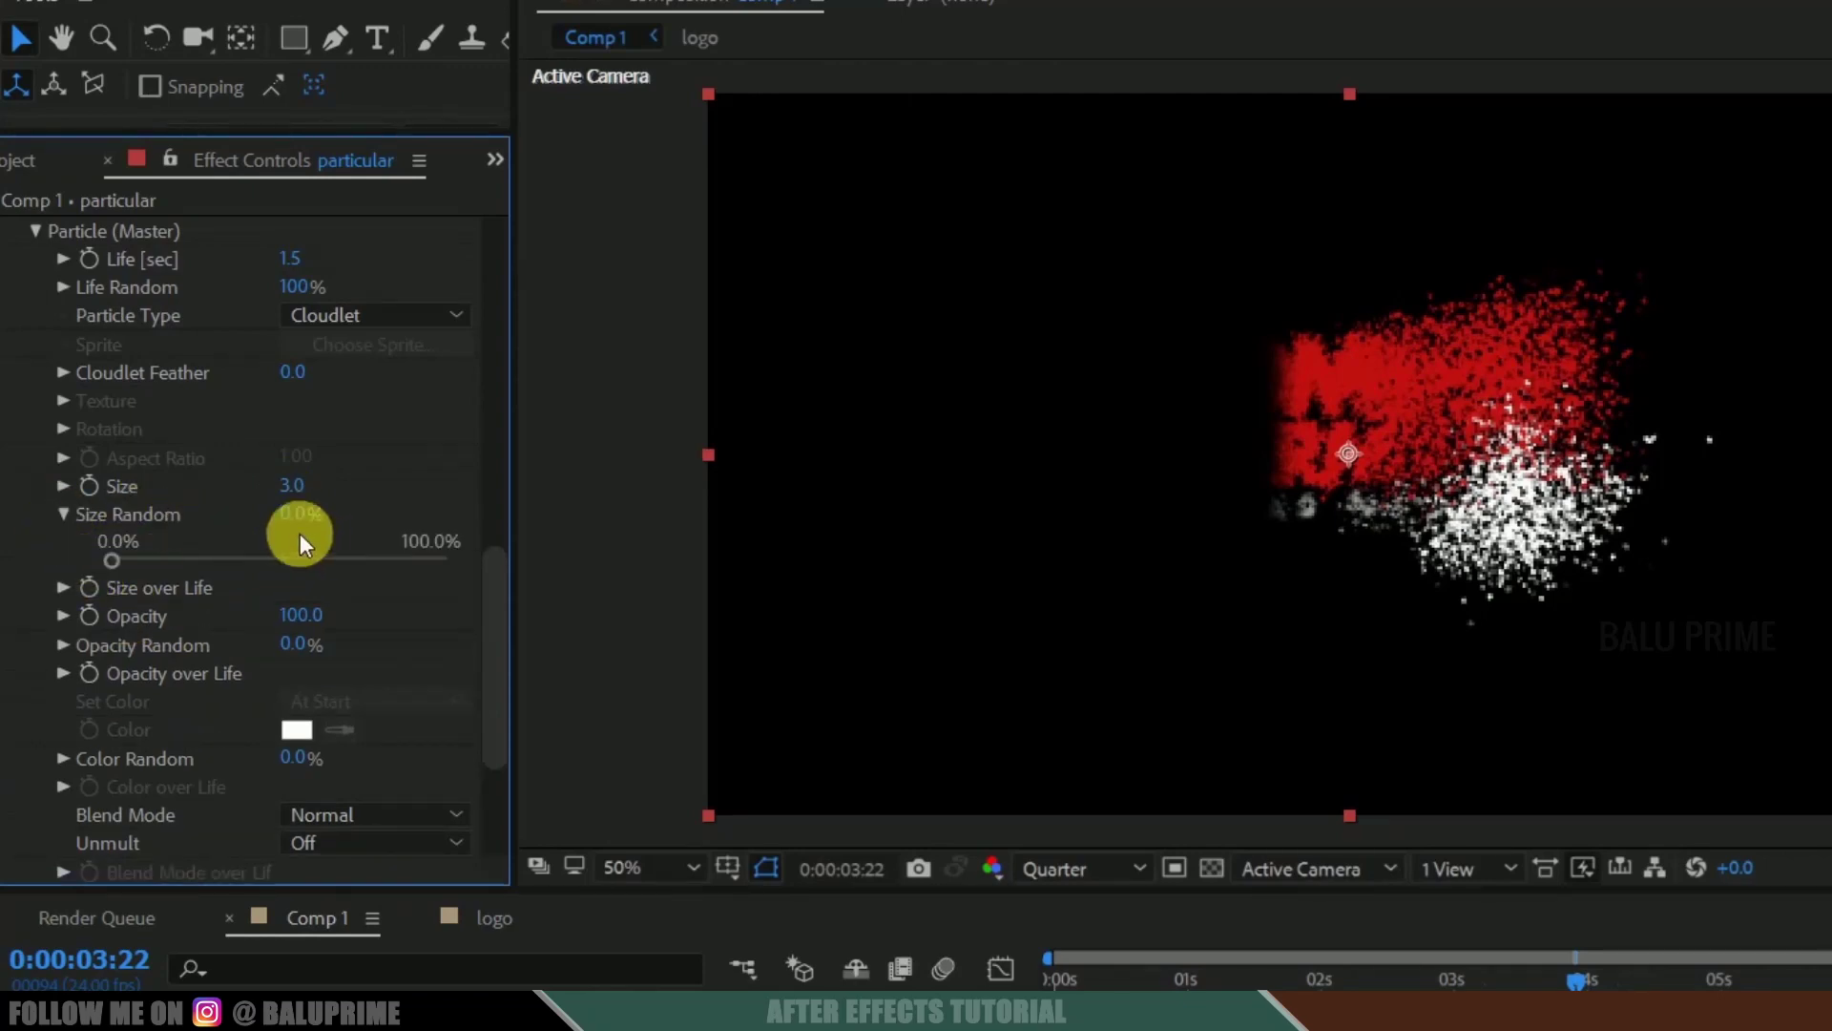
drag(279, 518, 1248, 454)
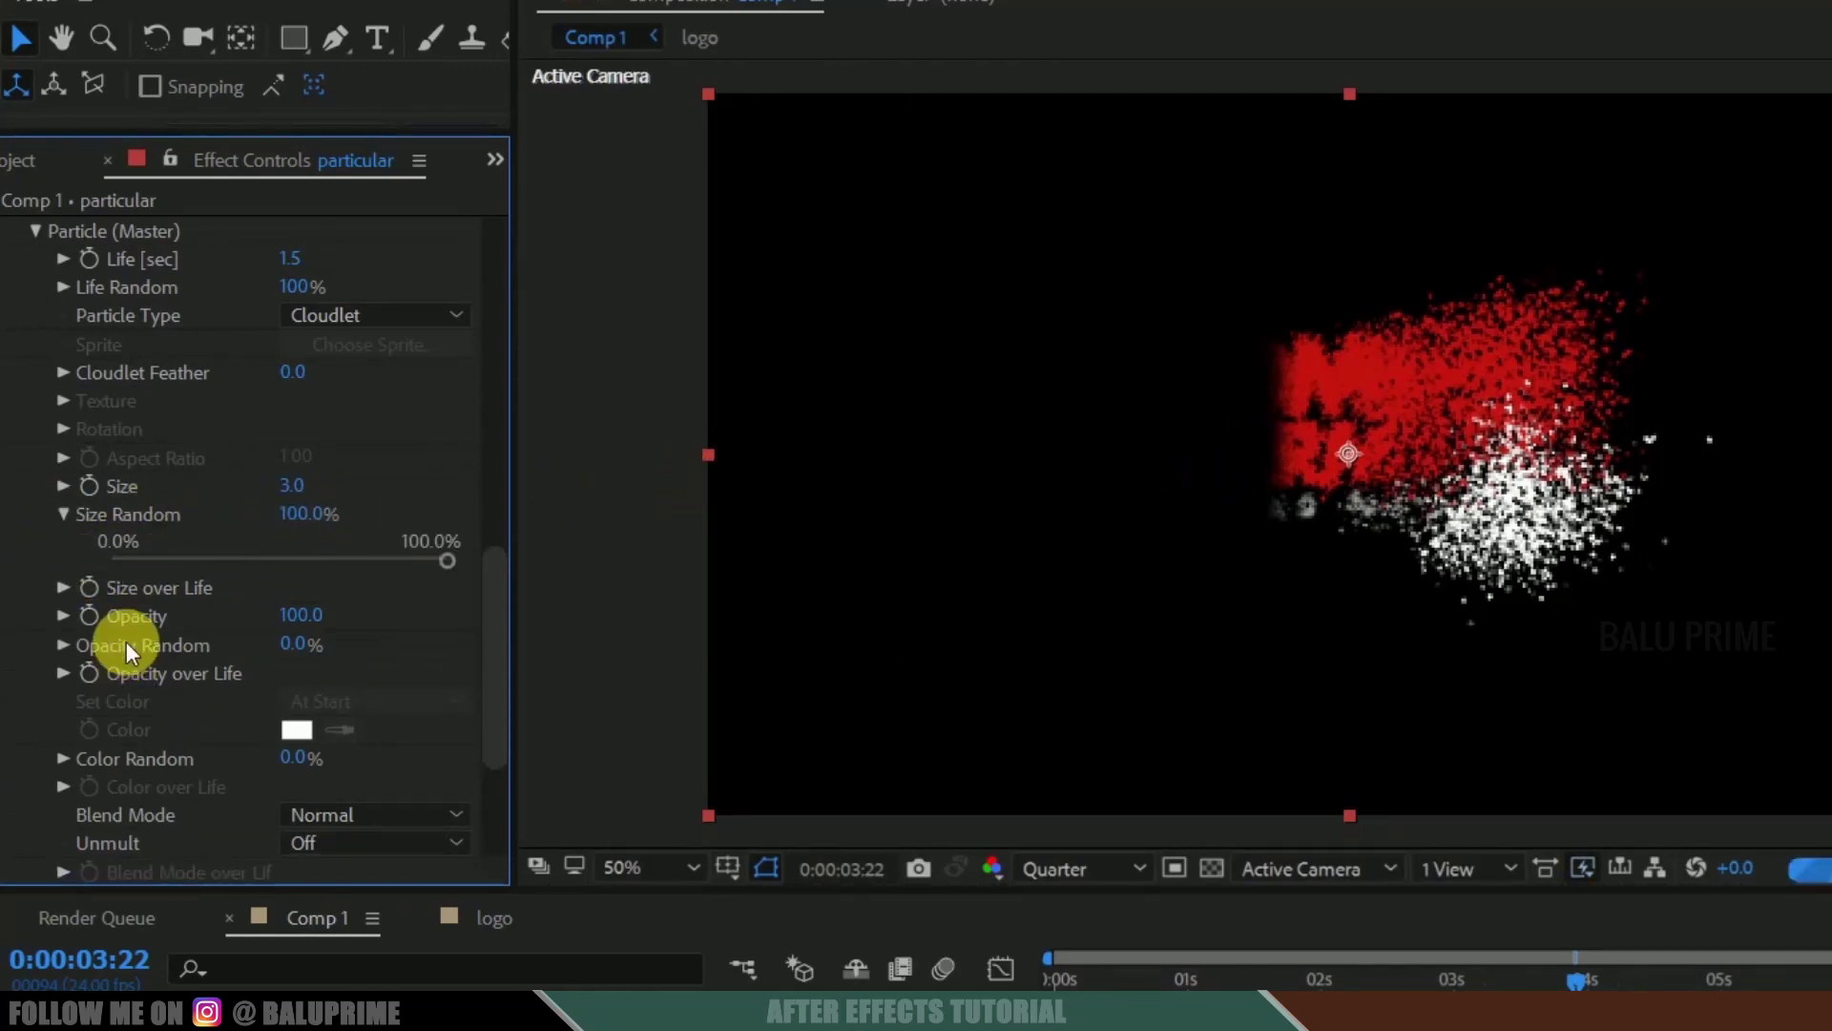
Apply the linear descending preset curve to the particles' Size over Life
scroll(157, 618, down, 2)
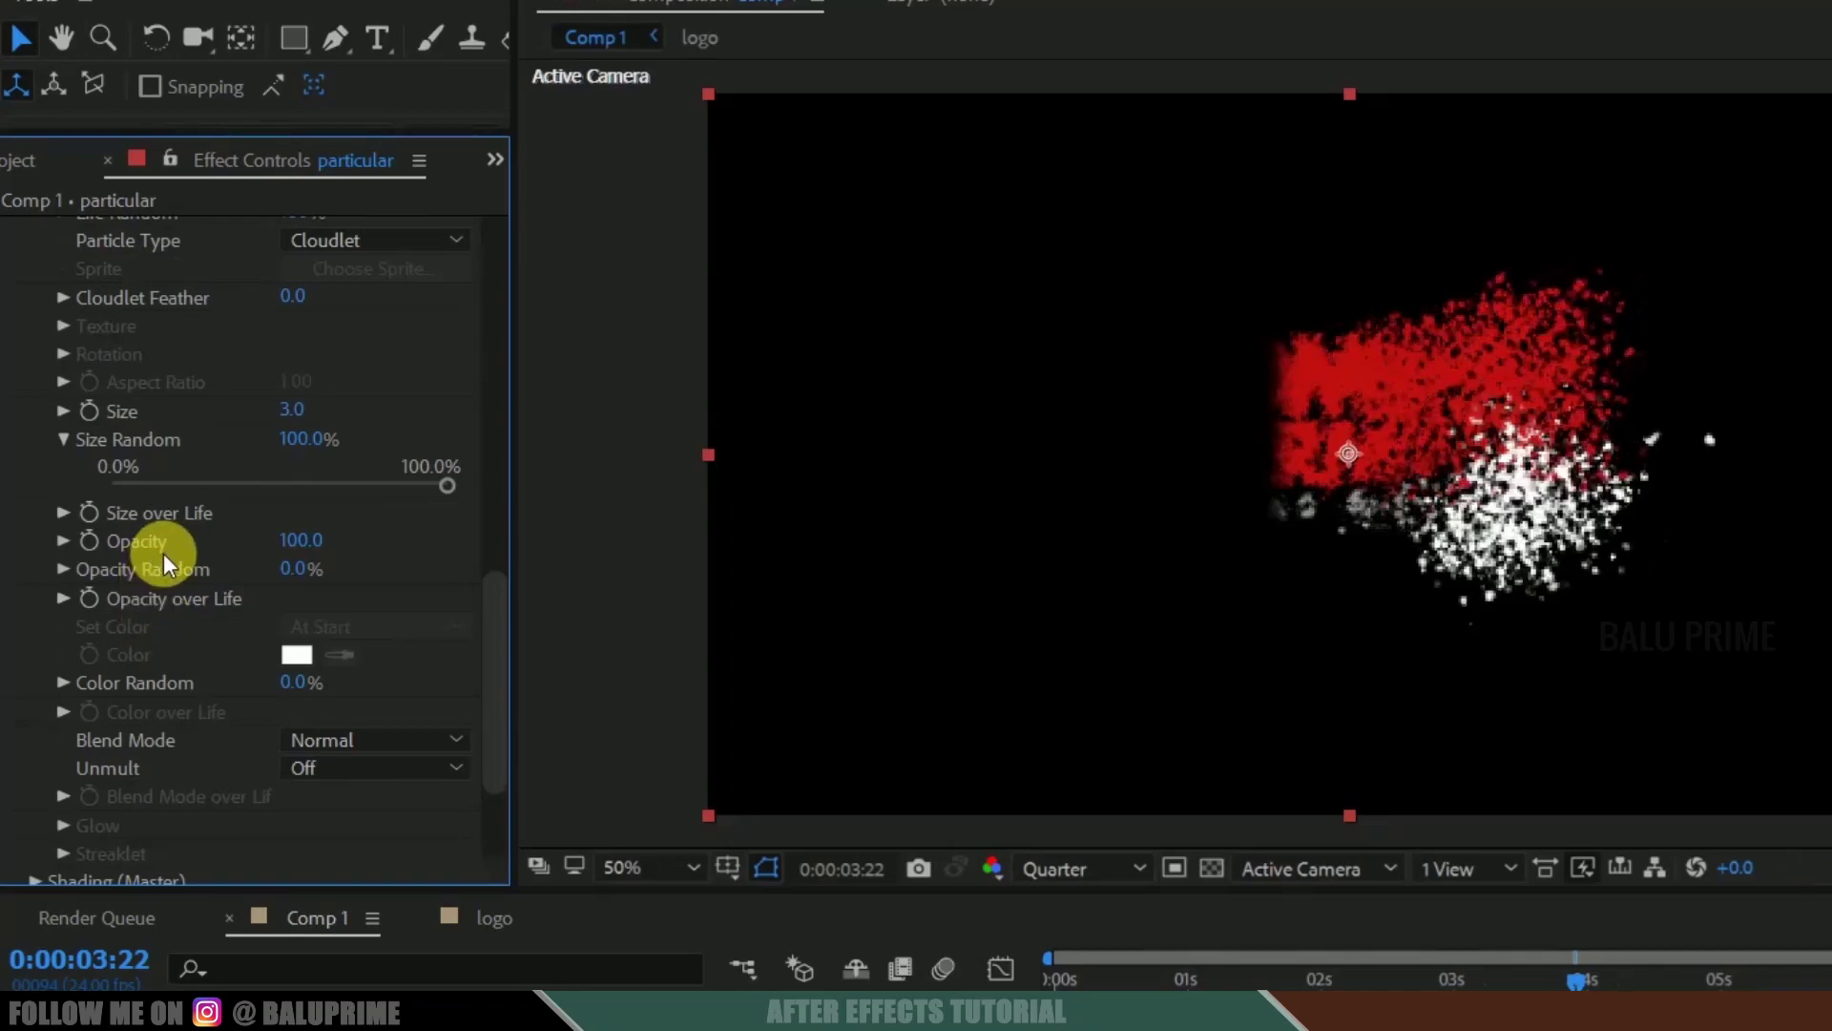
click(54, 511)
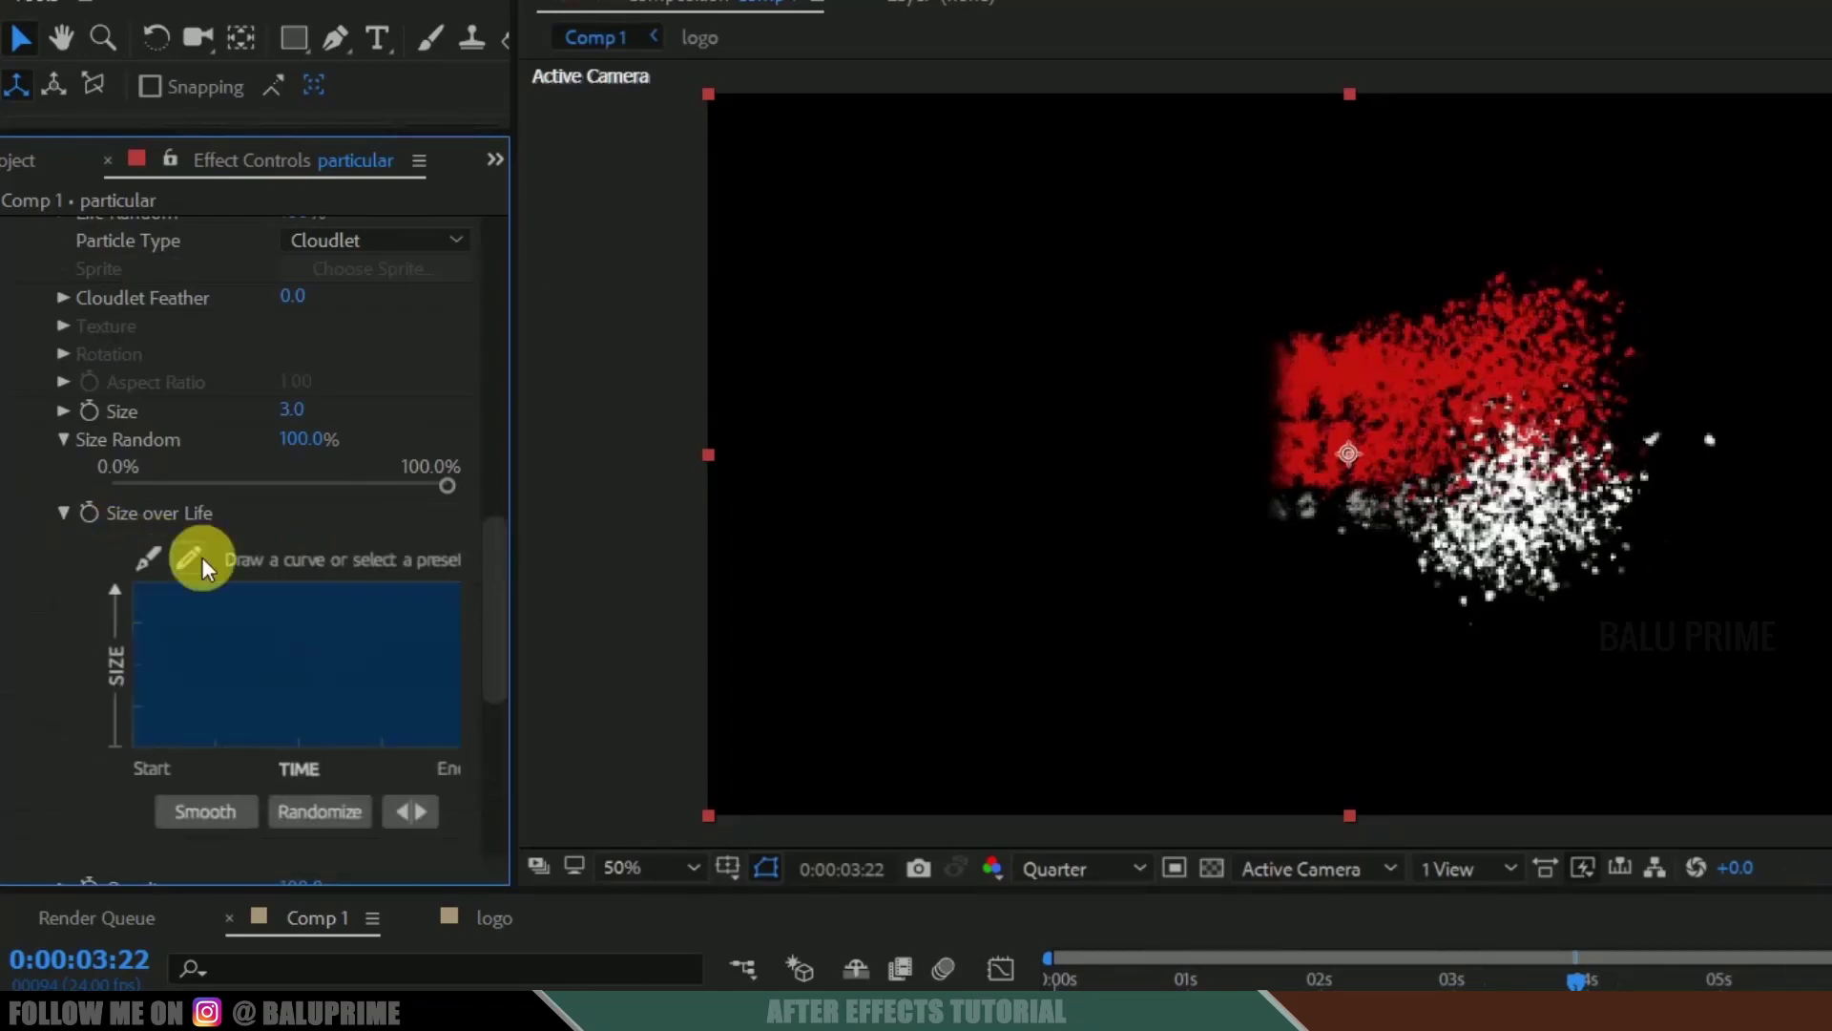
drag(510, 716, 634, 716)
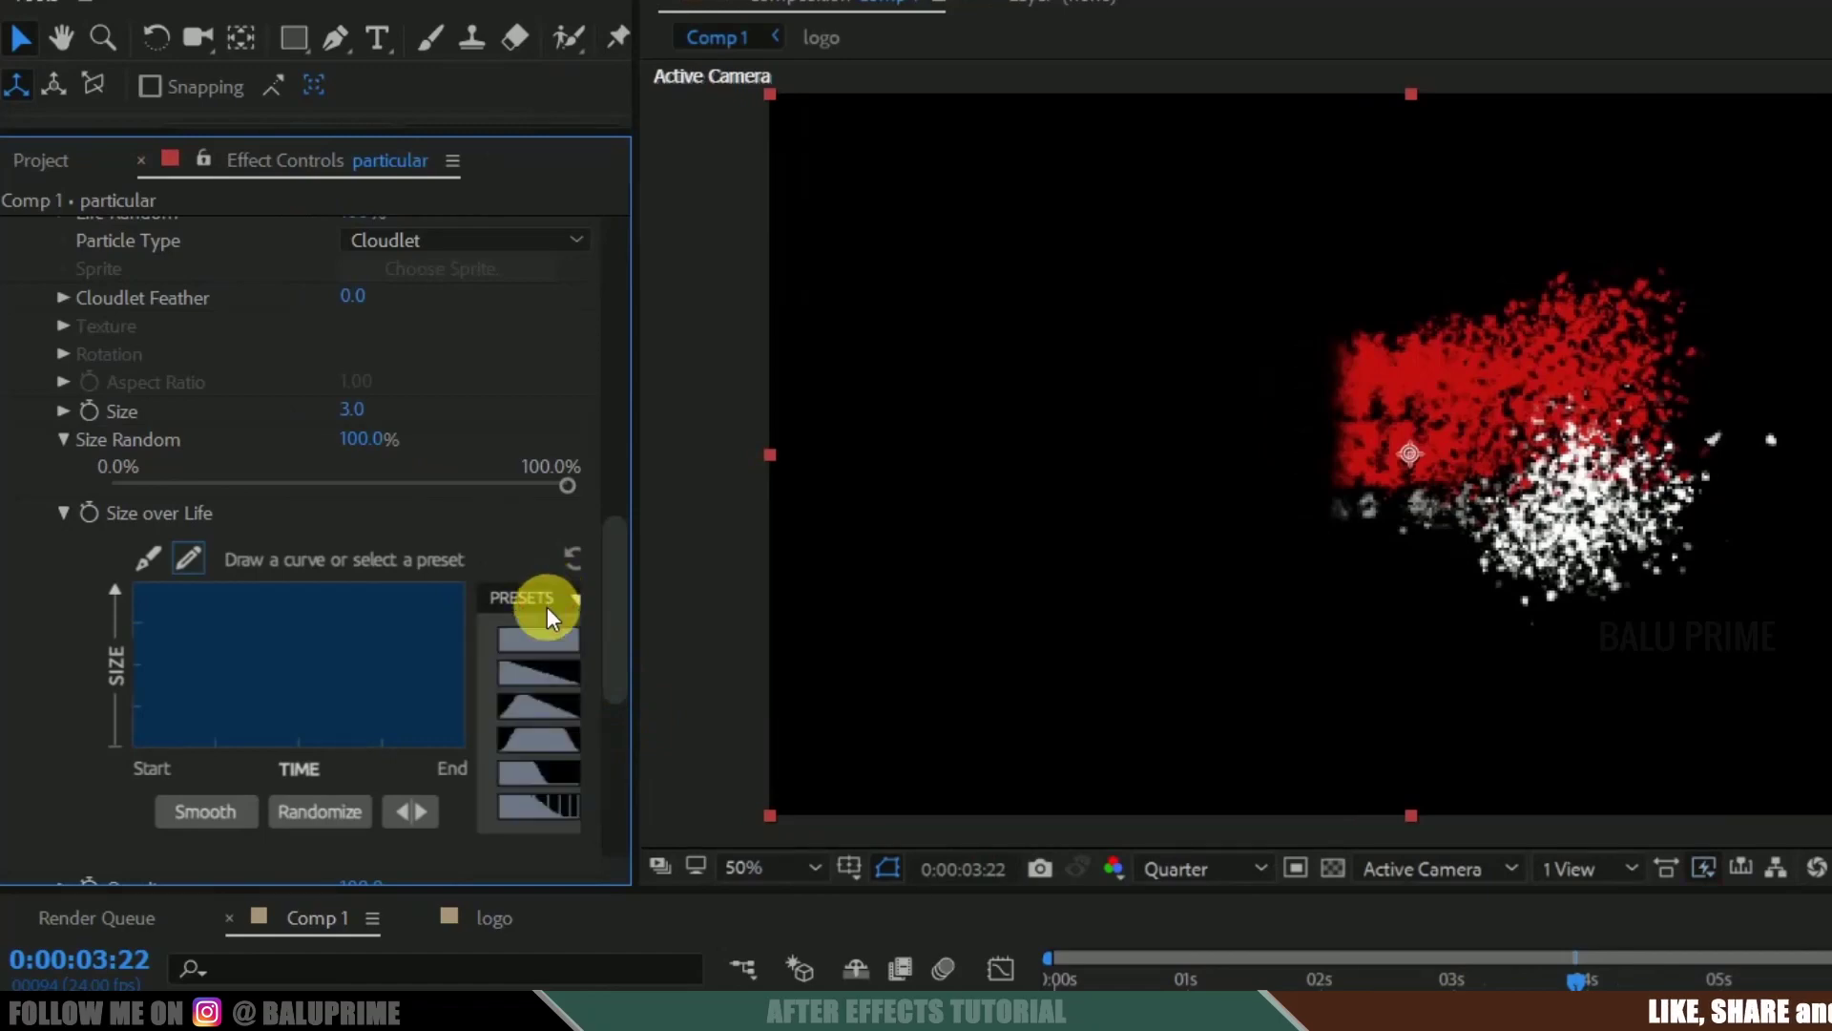
click(540, 671)
Set the master particle Opacity to 85 and Opacity Random to 100%
scroll(357, 701, down, 4)
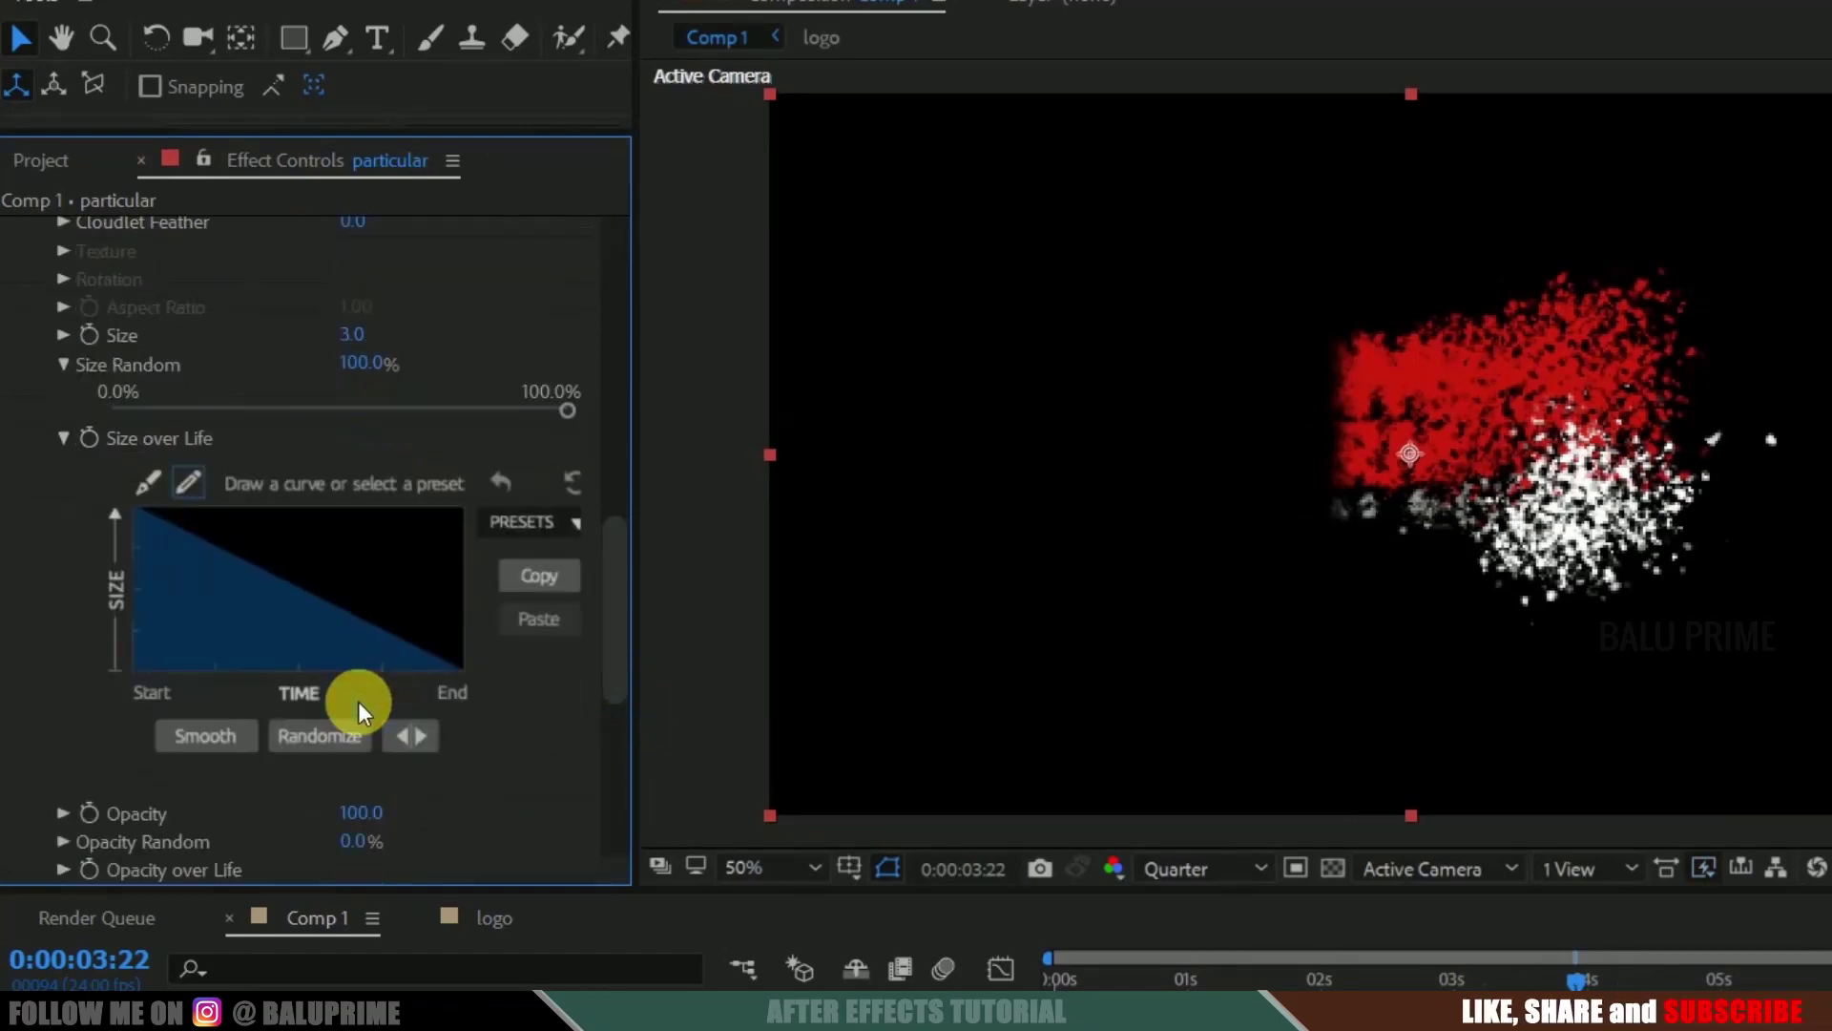
click(361, 661)
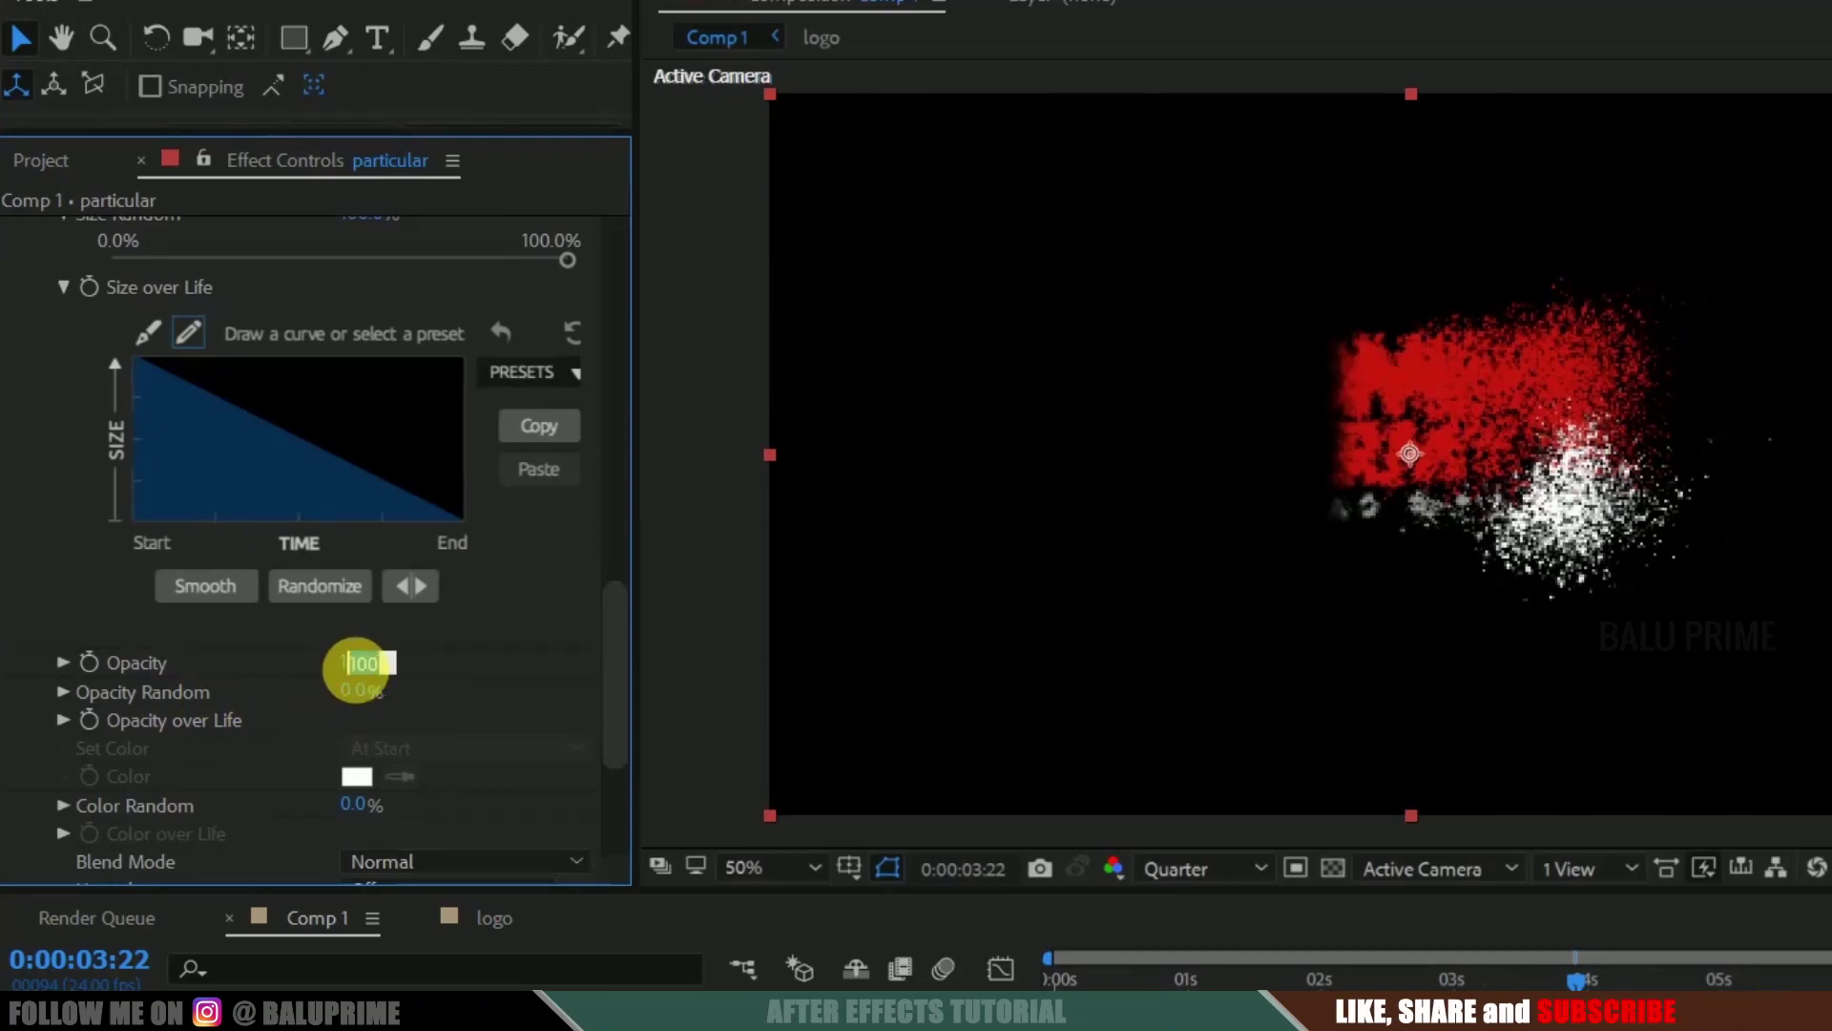
text(85)
click(294, 691)
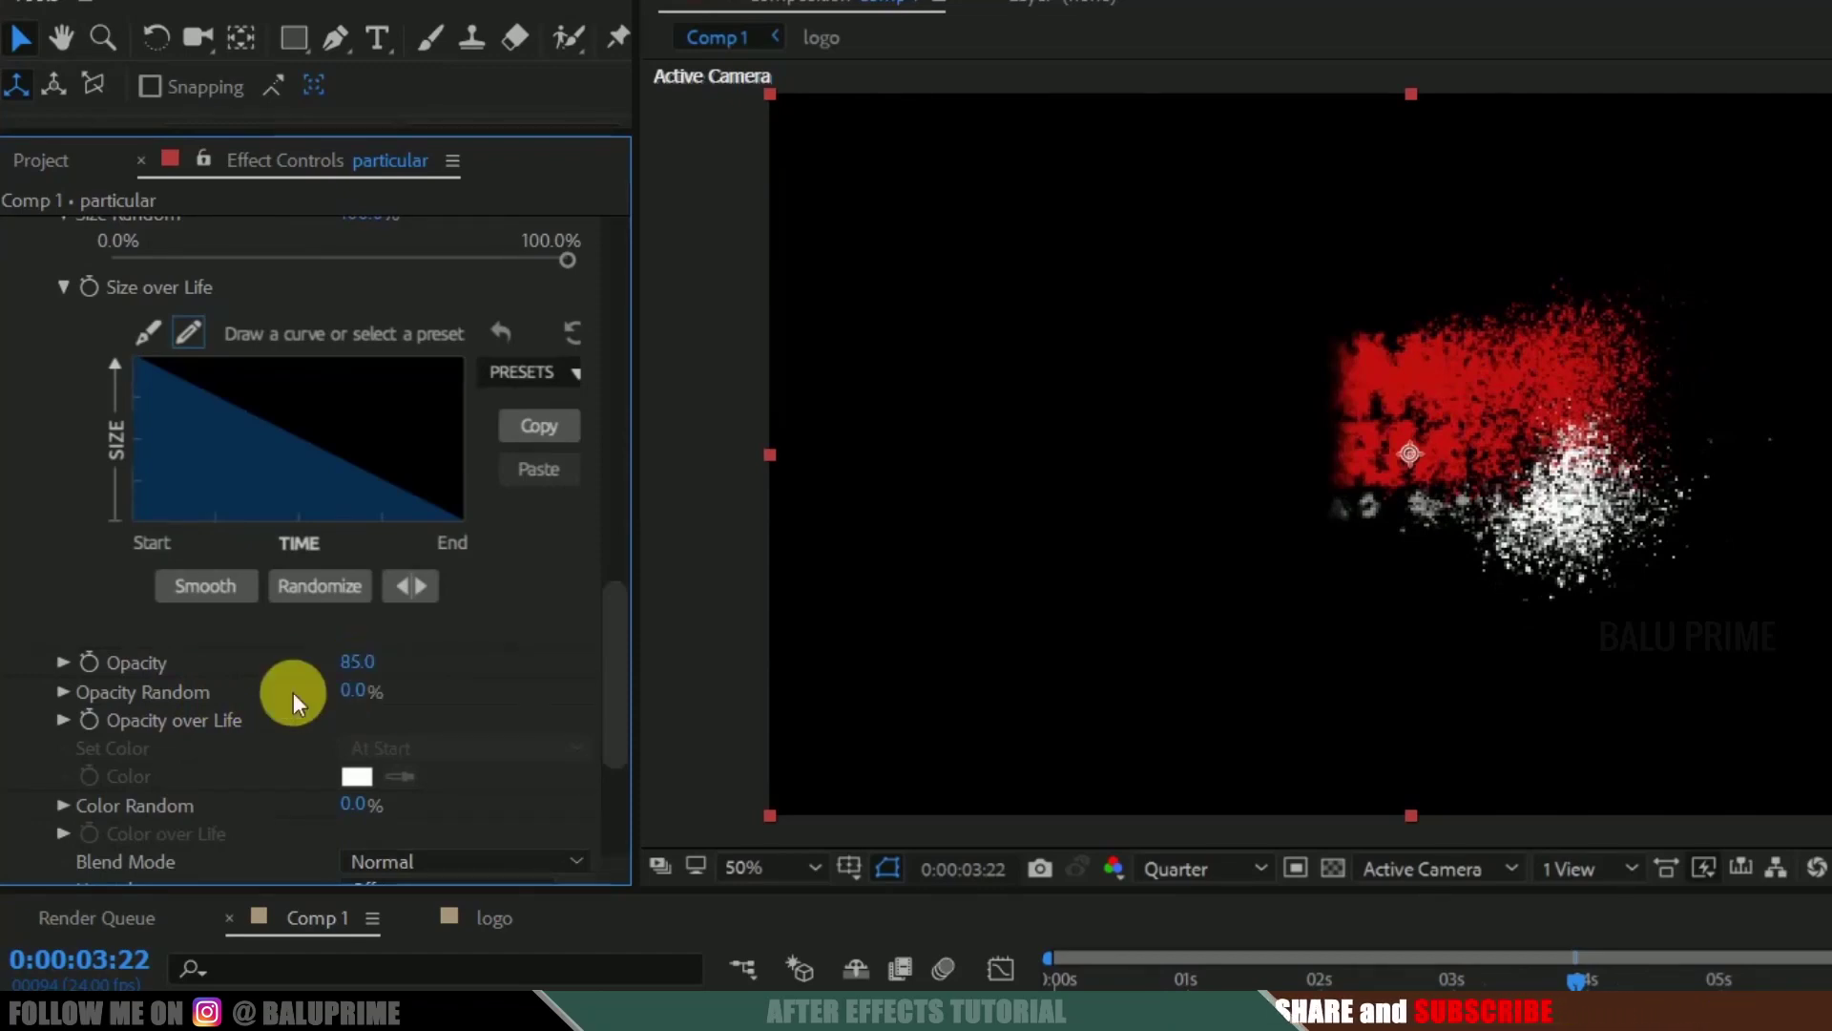
scroll(294, 691, down, 1)
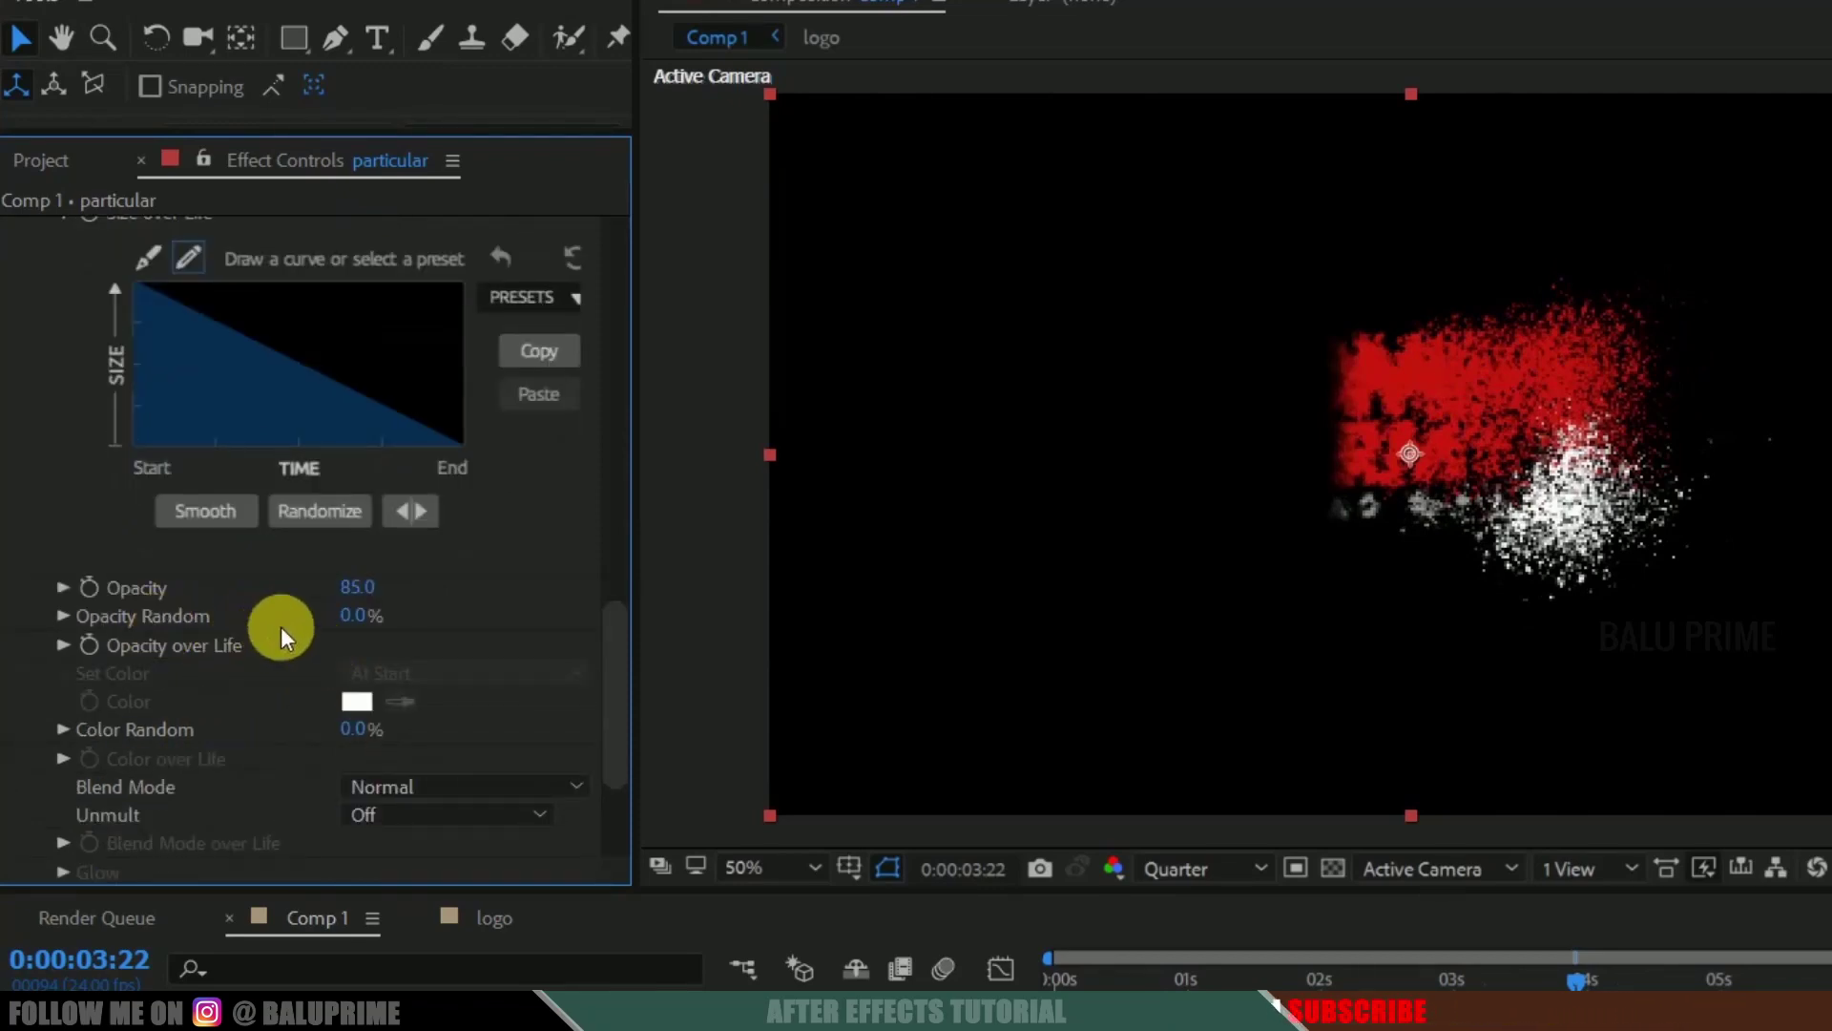
drag(391, 612, 1059, 609)
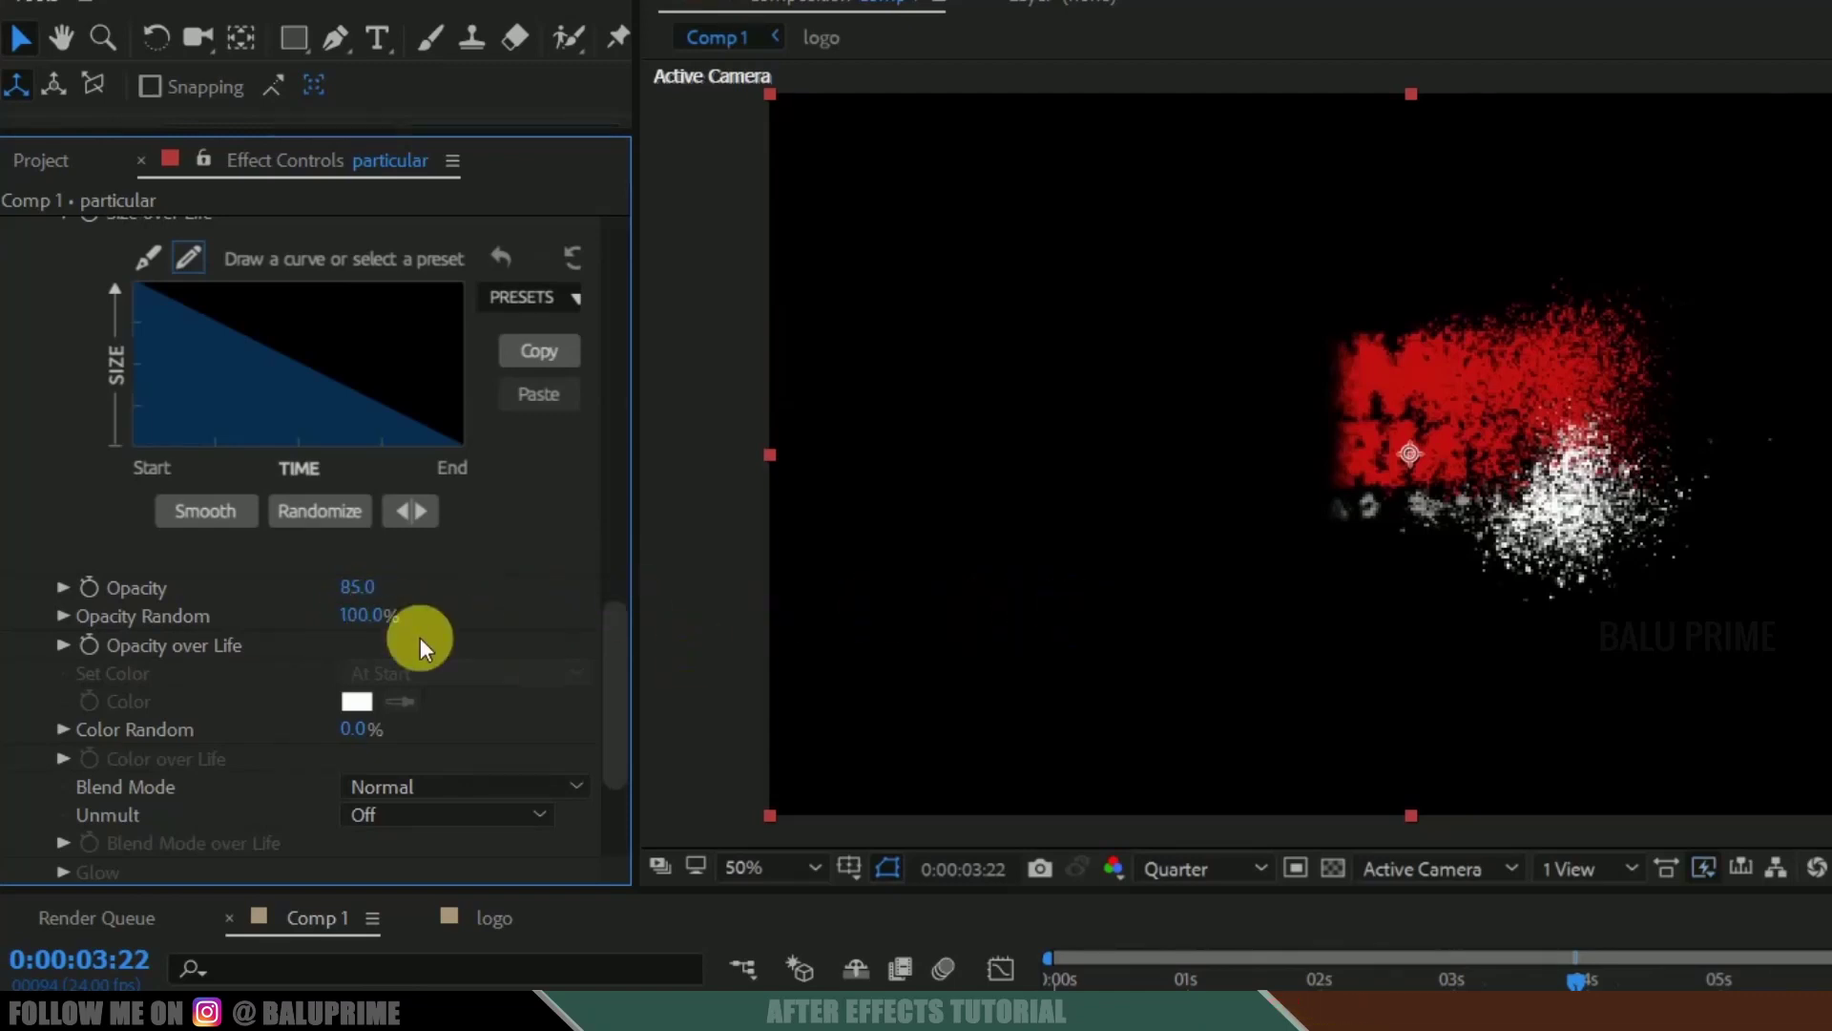
Apply the linear descending preset curve to the particles' Opacity over Life
click(61, 645)
scroll(61, 648, down, 2)
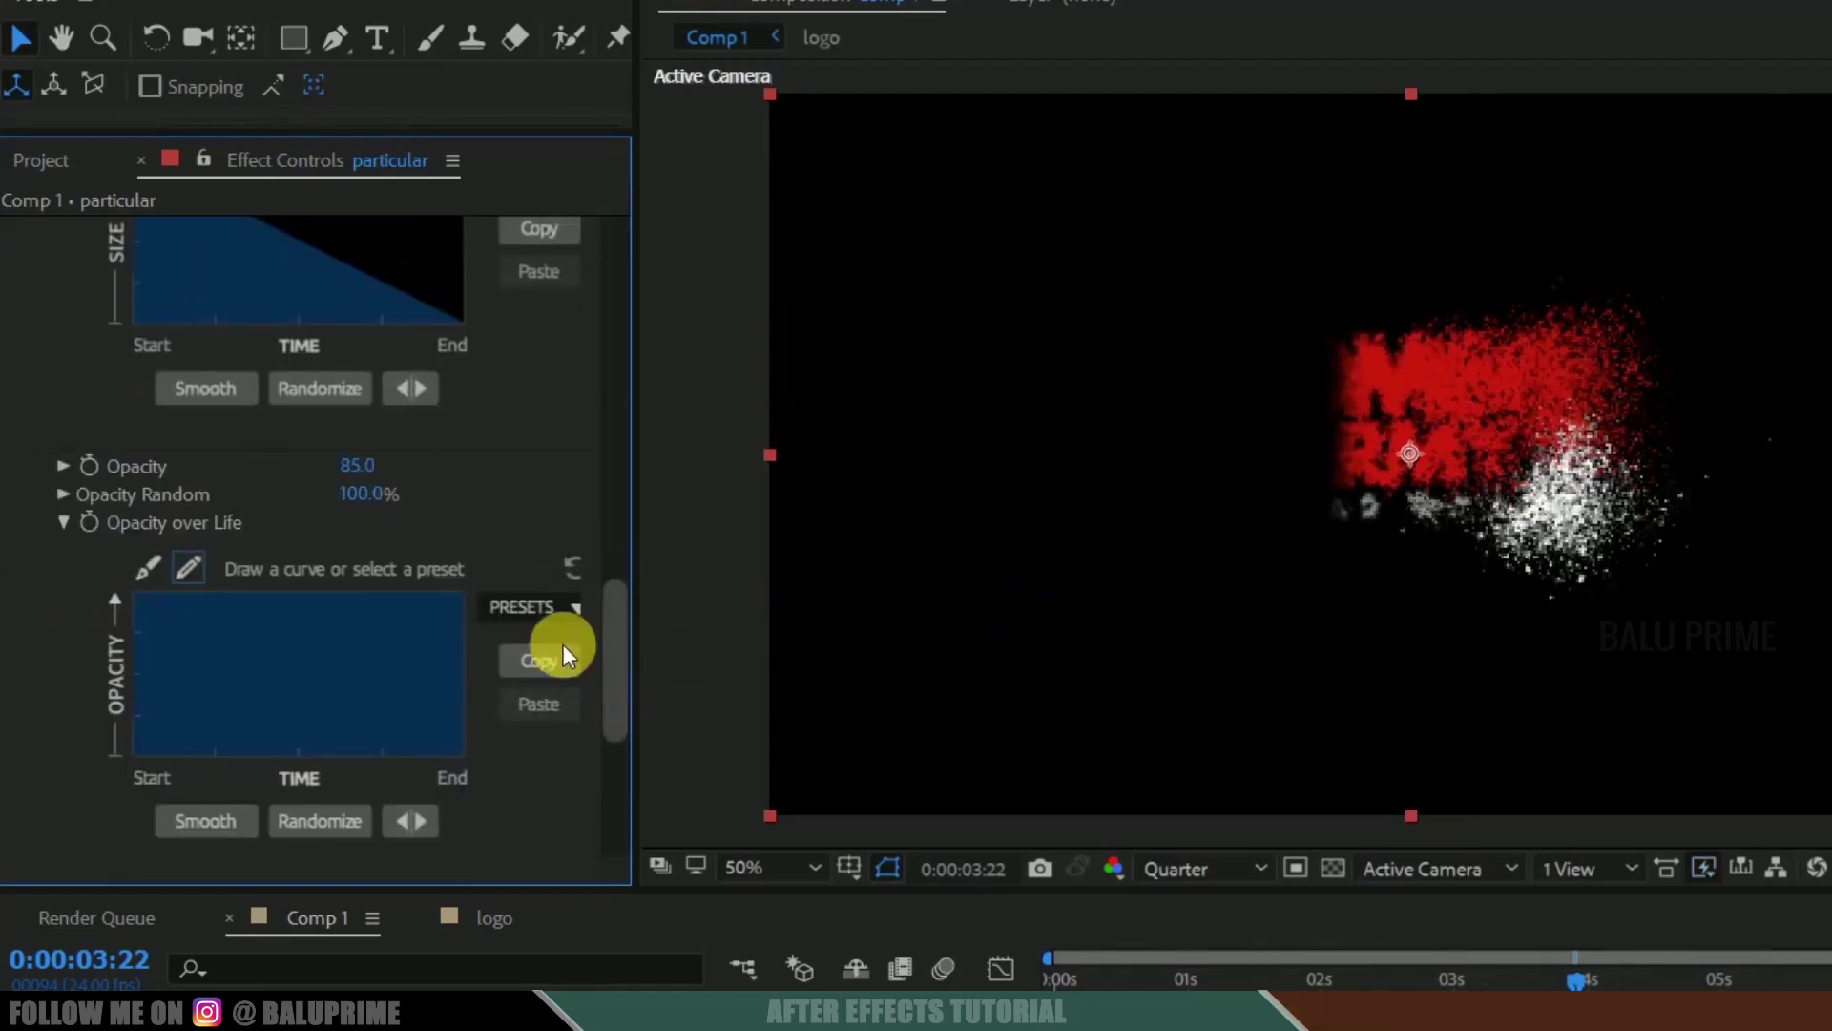
click(528, 609)
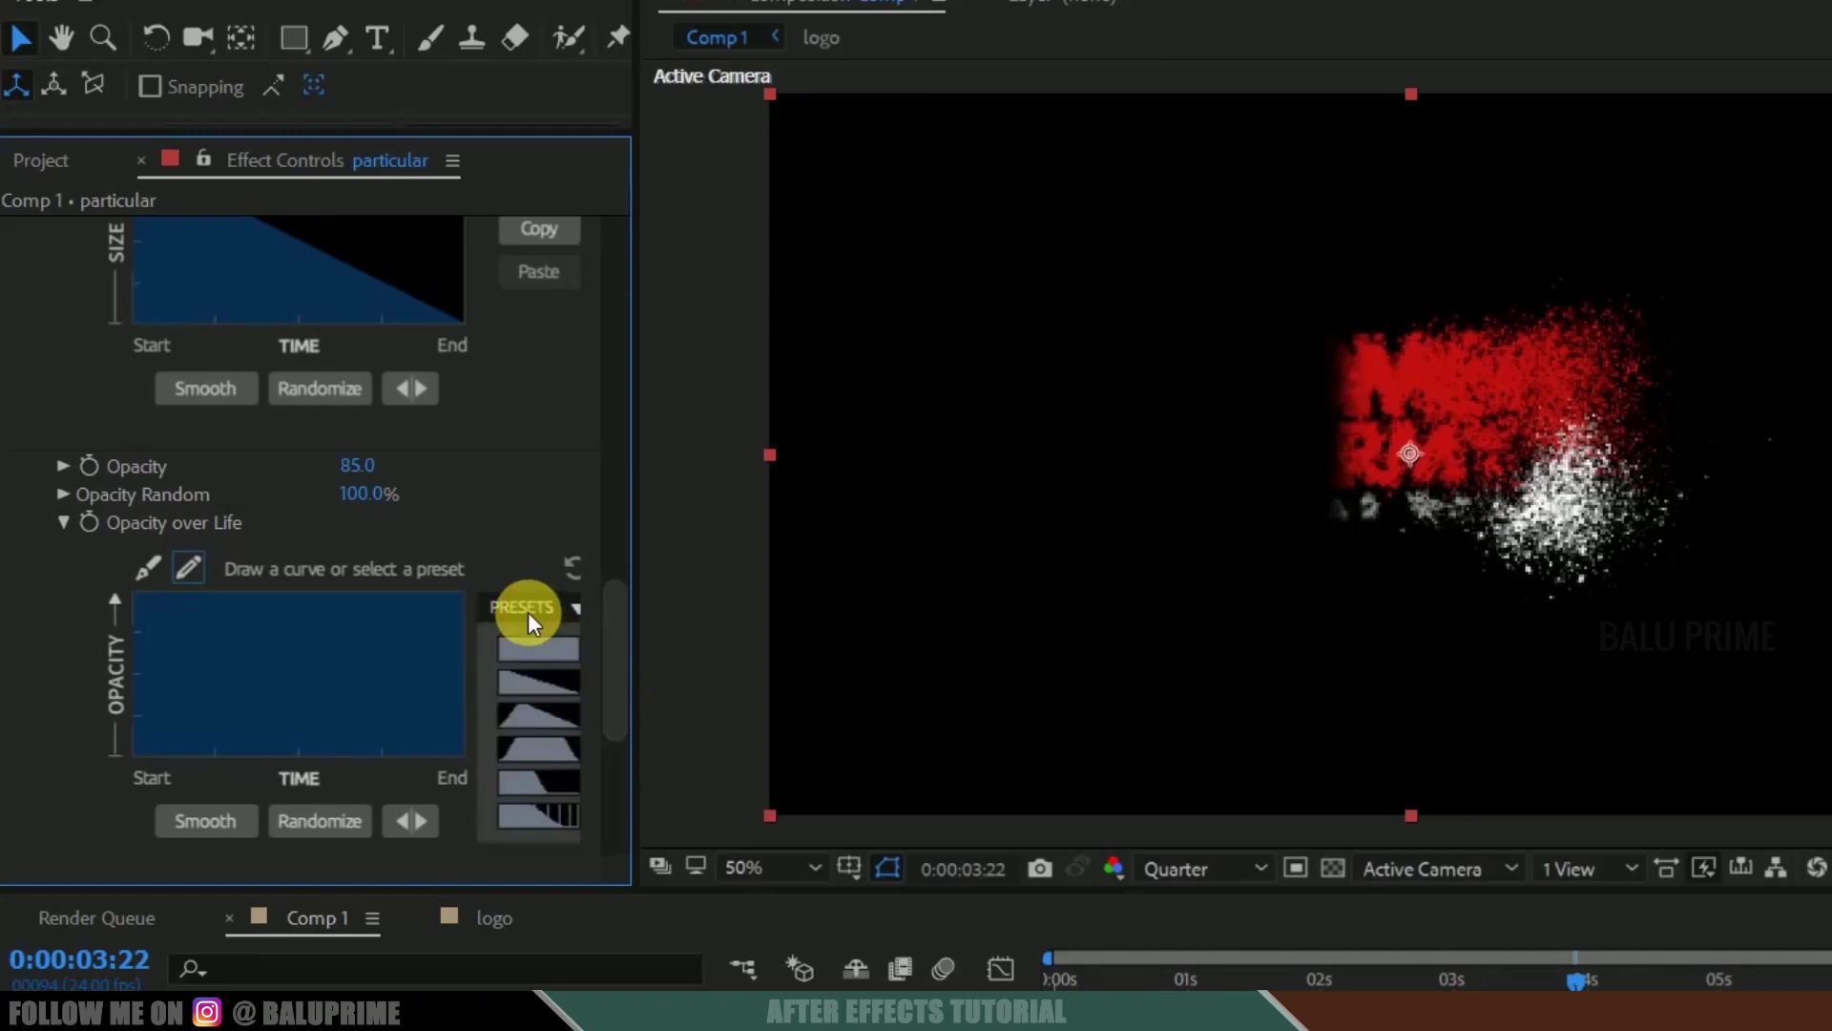
click(523, 686)
In the Shading (Master) settings, turn on Shadowlet for Main and Shadowlet for Aux
scroll(529, 803, down, 5)
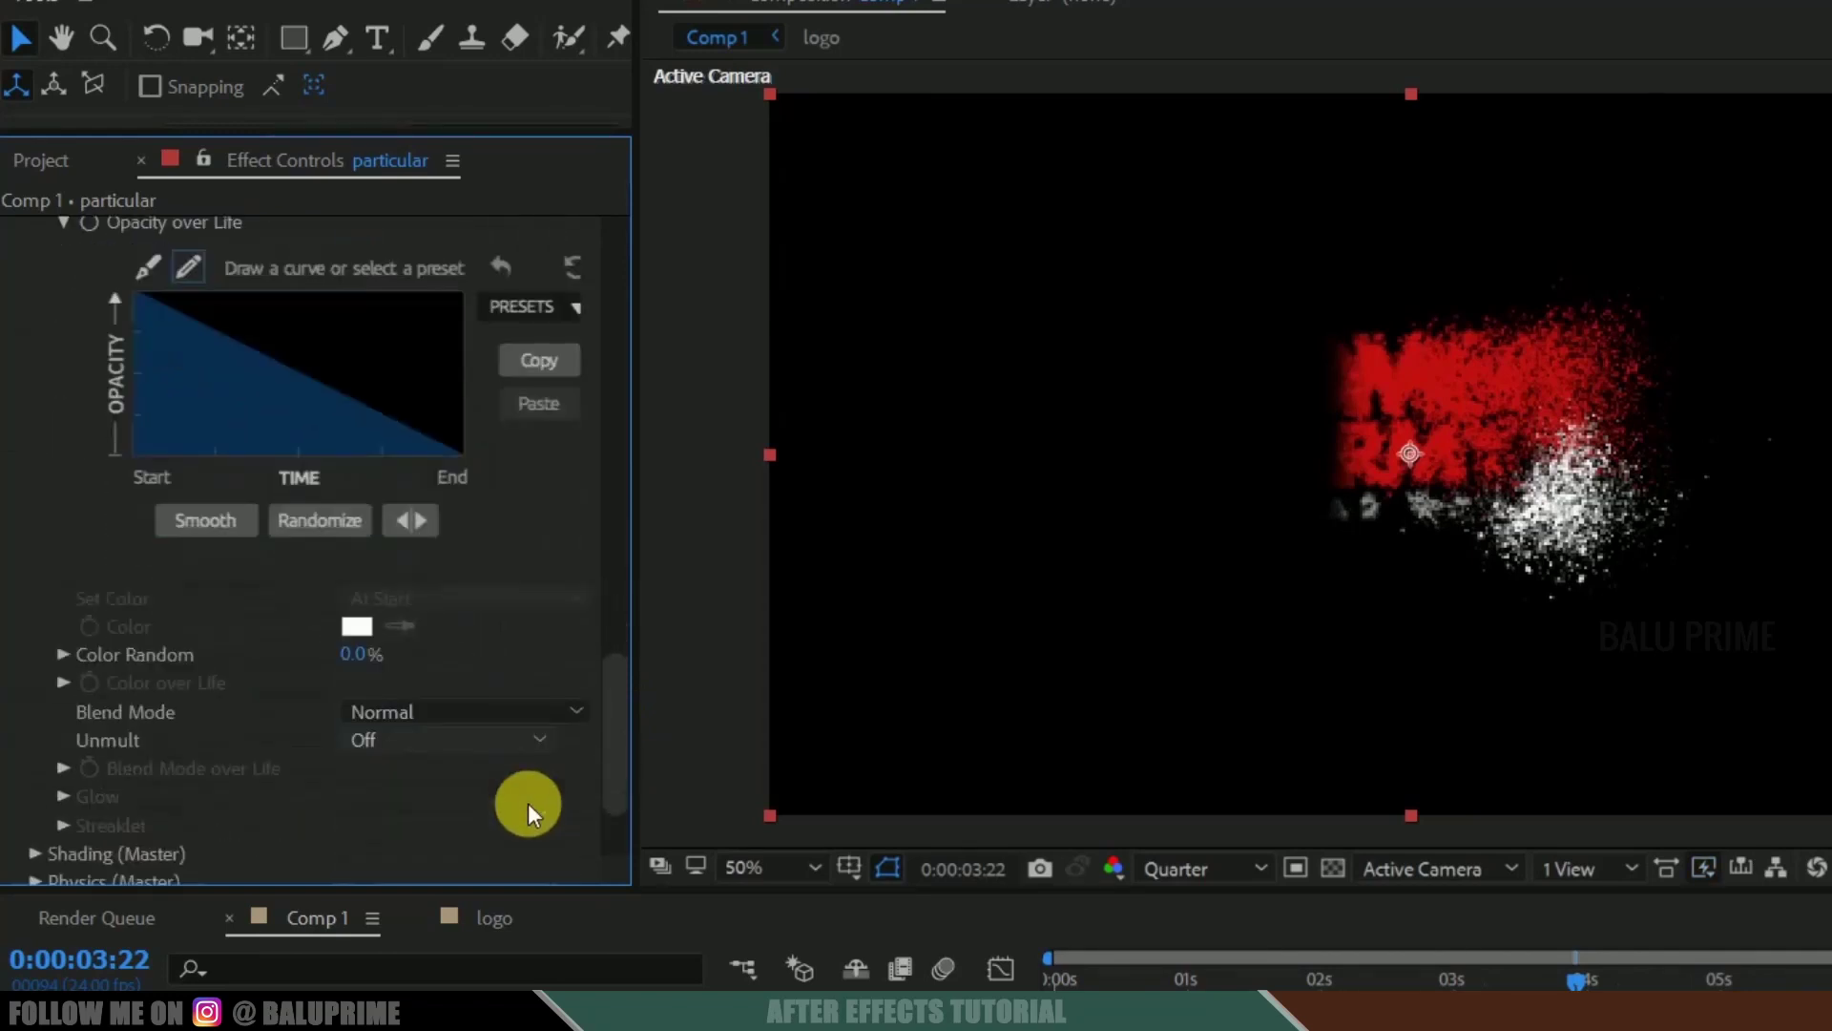
scroll(528, 804, down, 3)
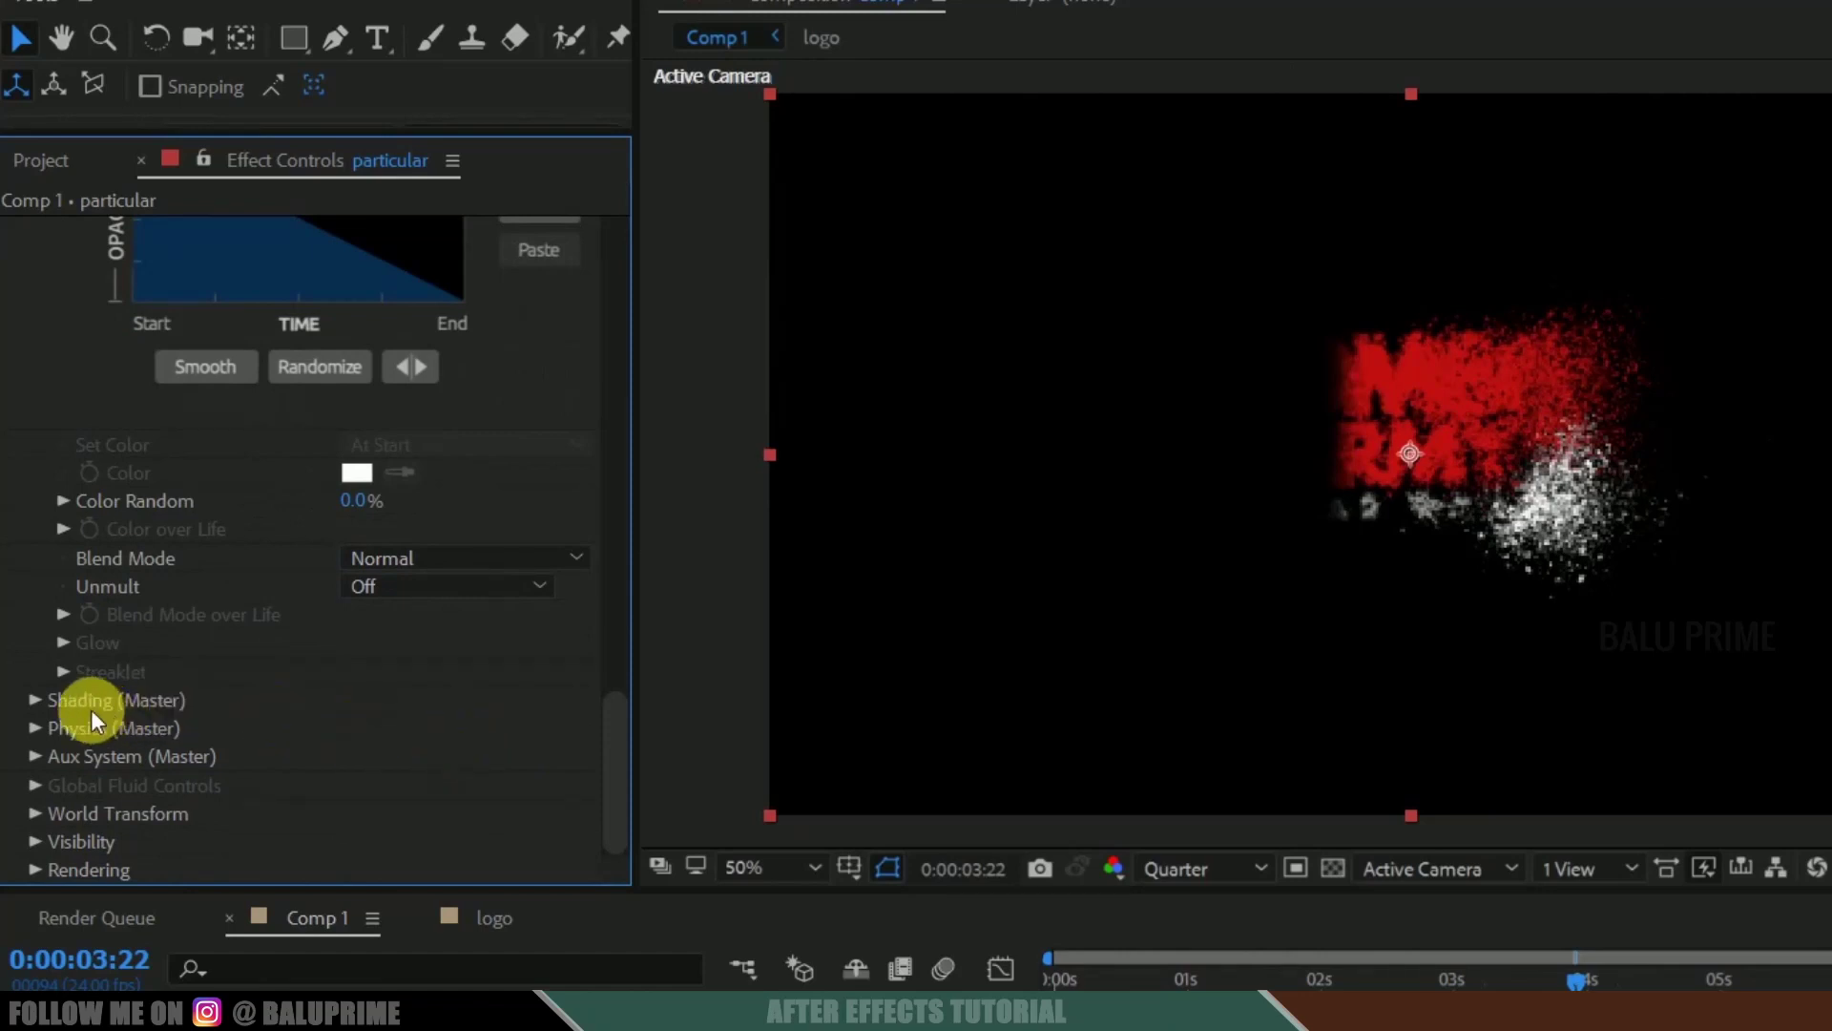
click(36, 700)
scroll(168, 666, down, 3)
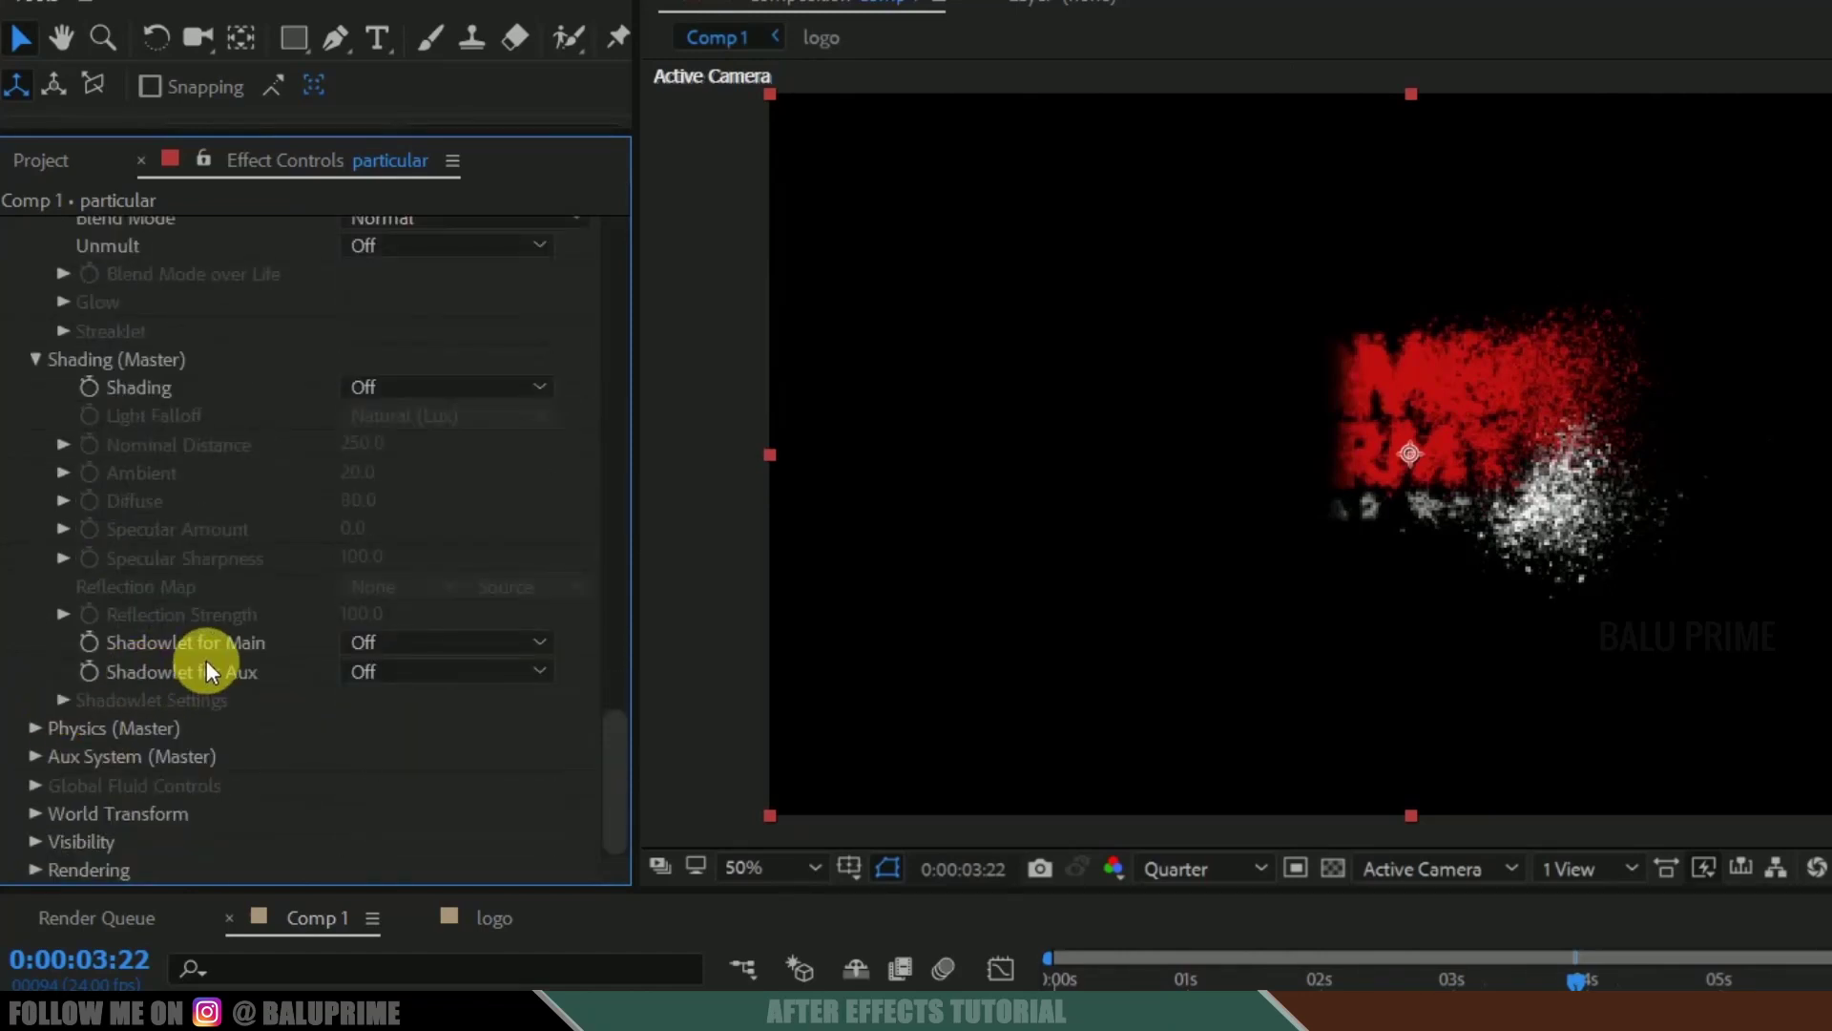
click(378, 641)
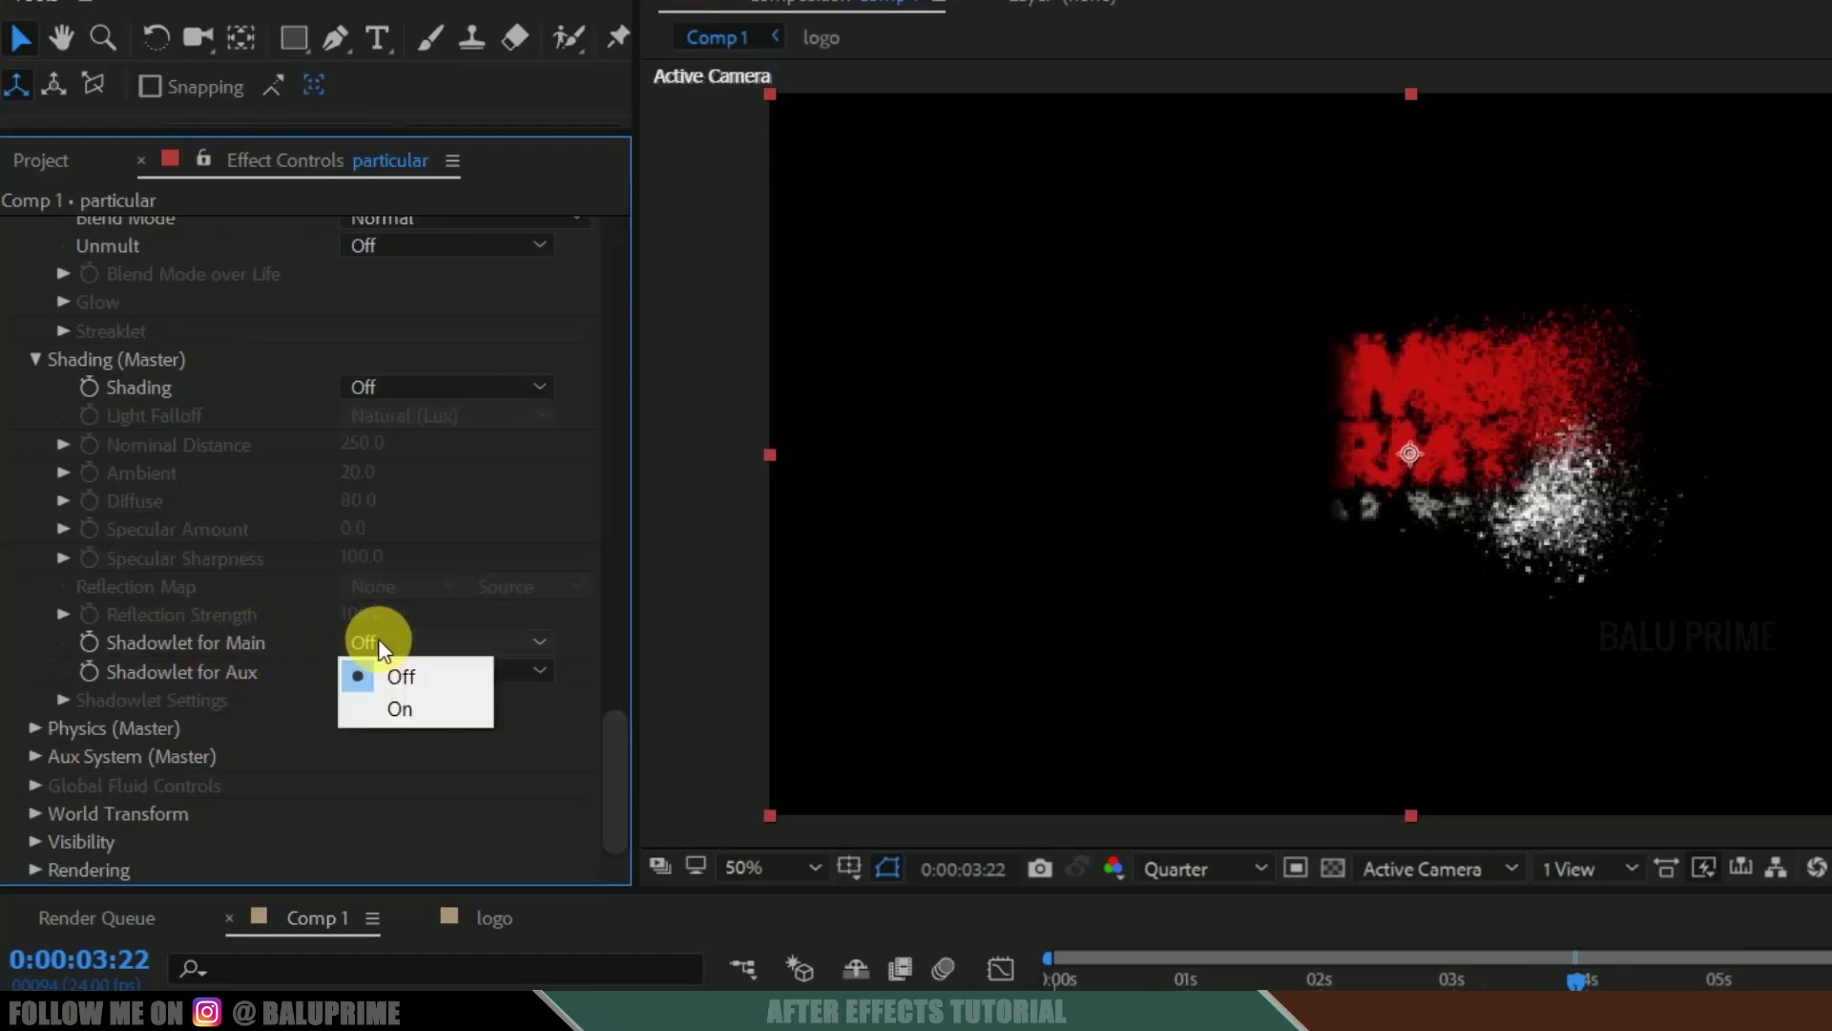
click(425, 701)
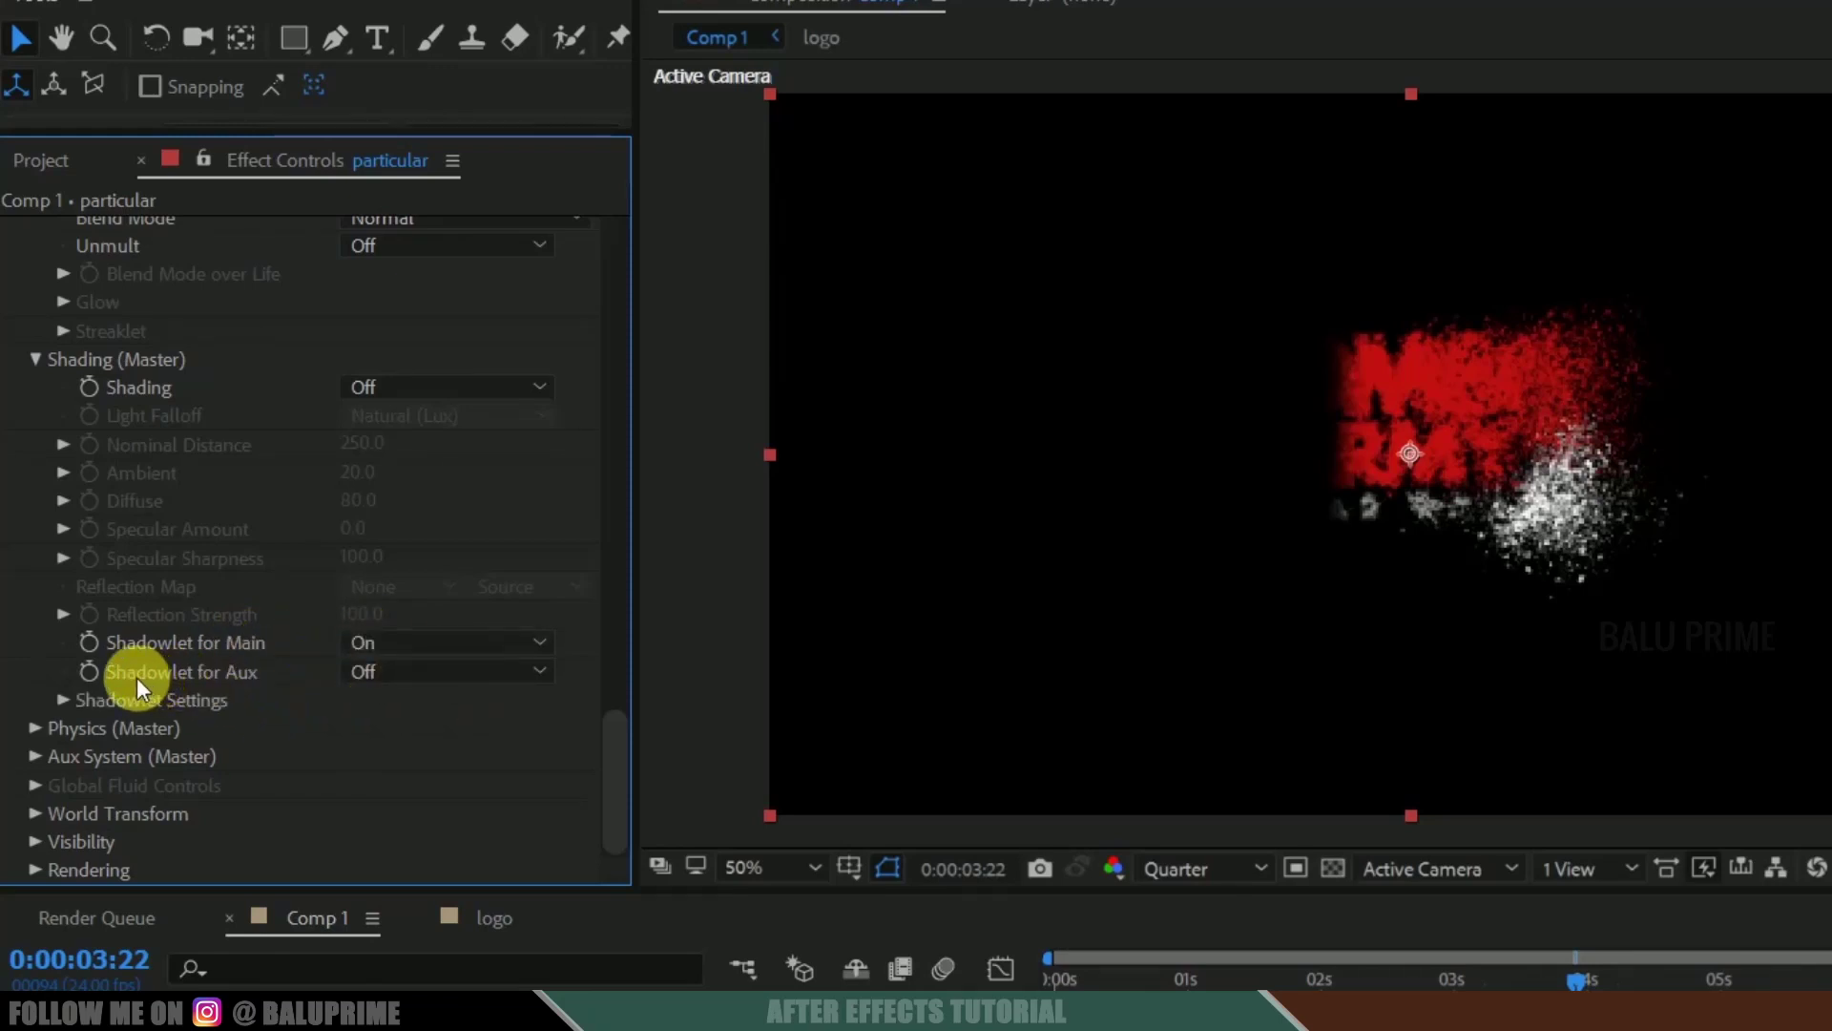
click(391, 668)
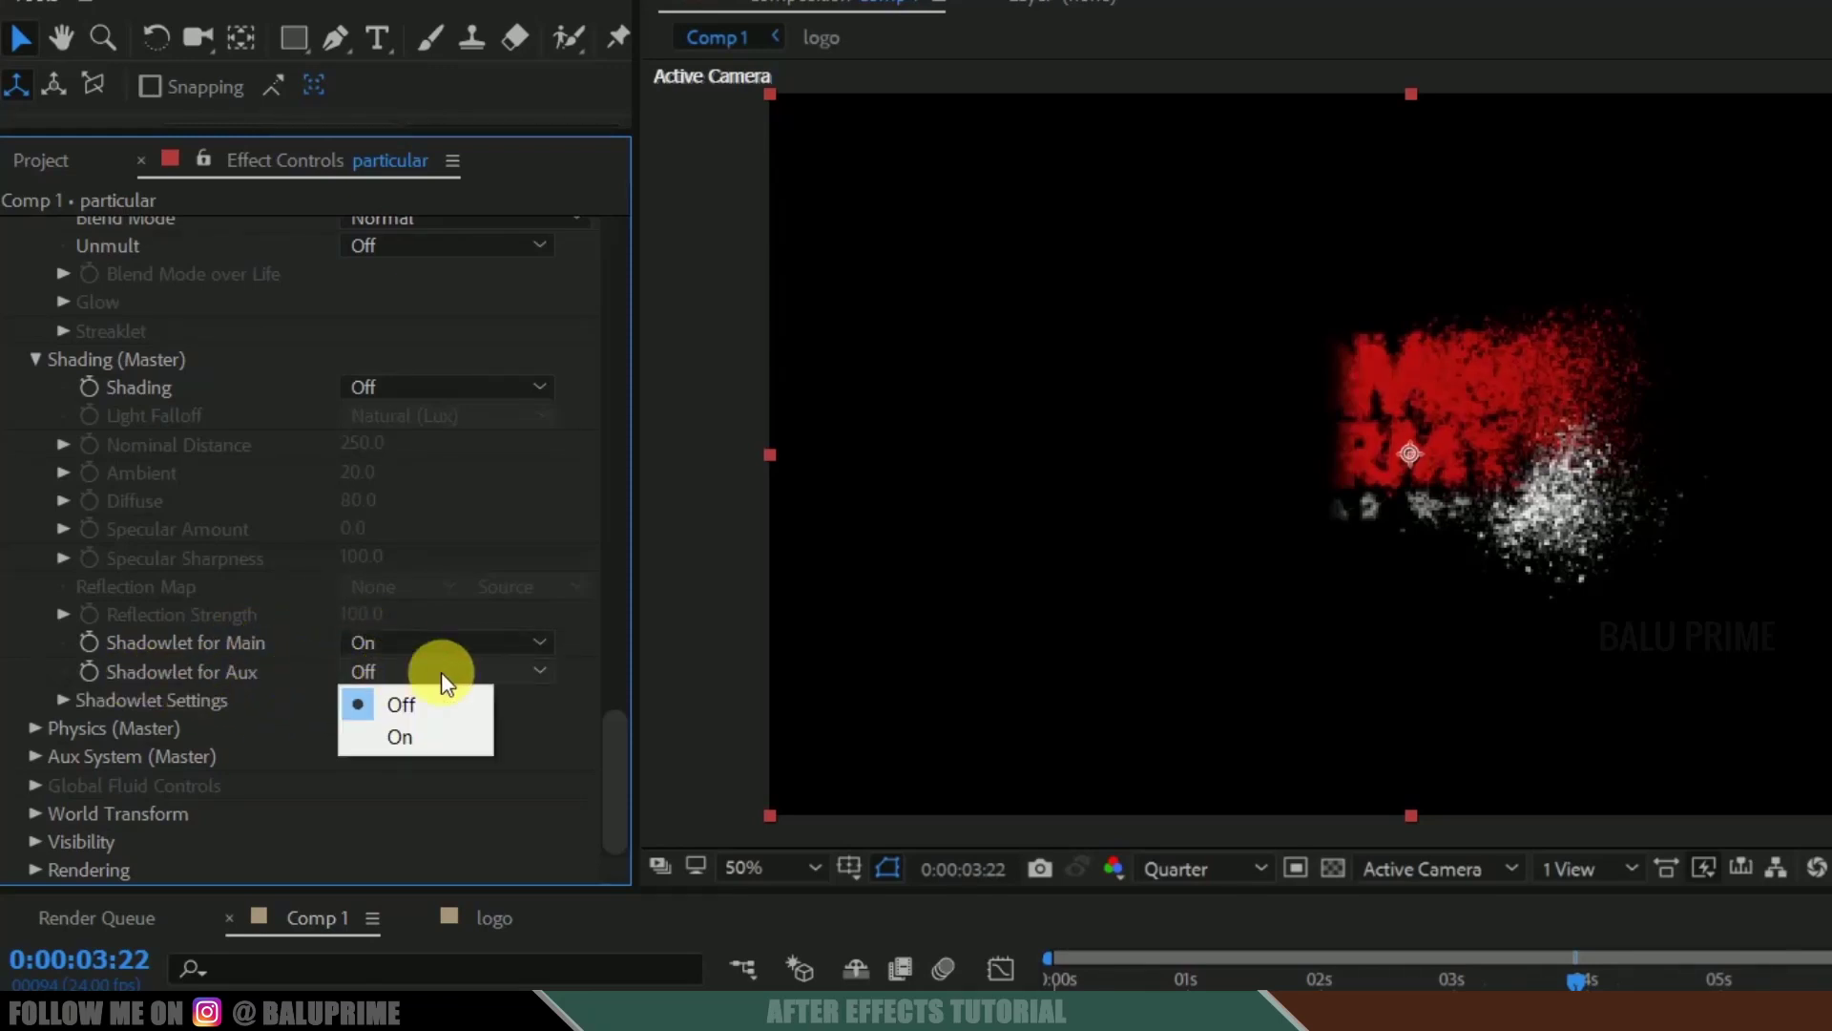
click(418, 726)
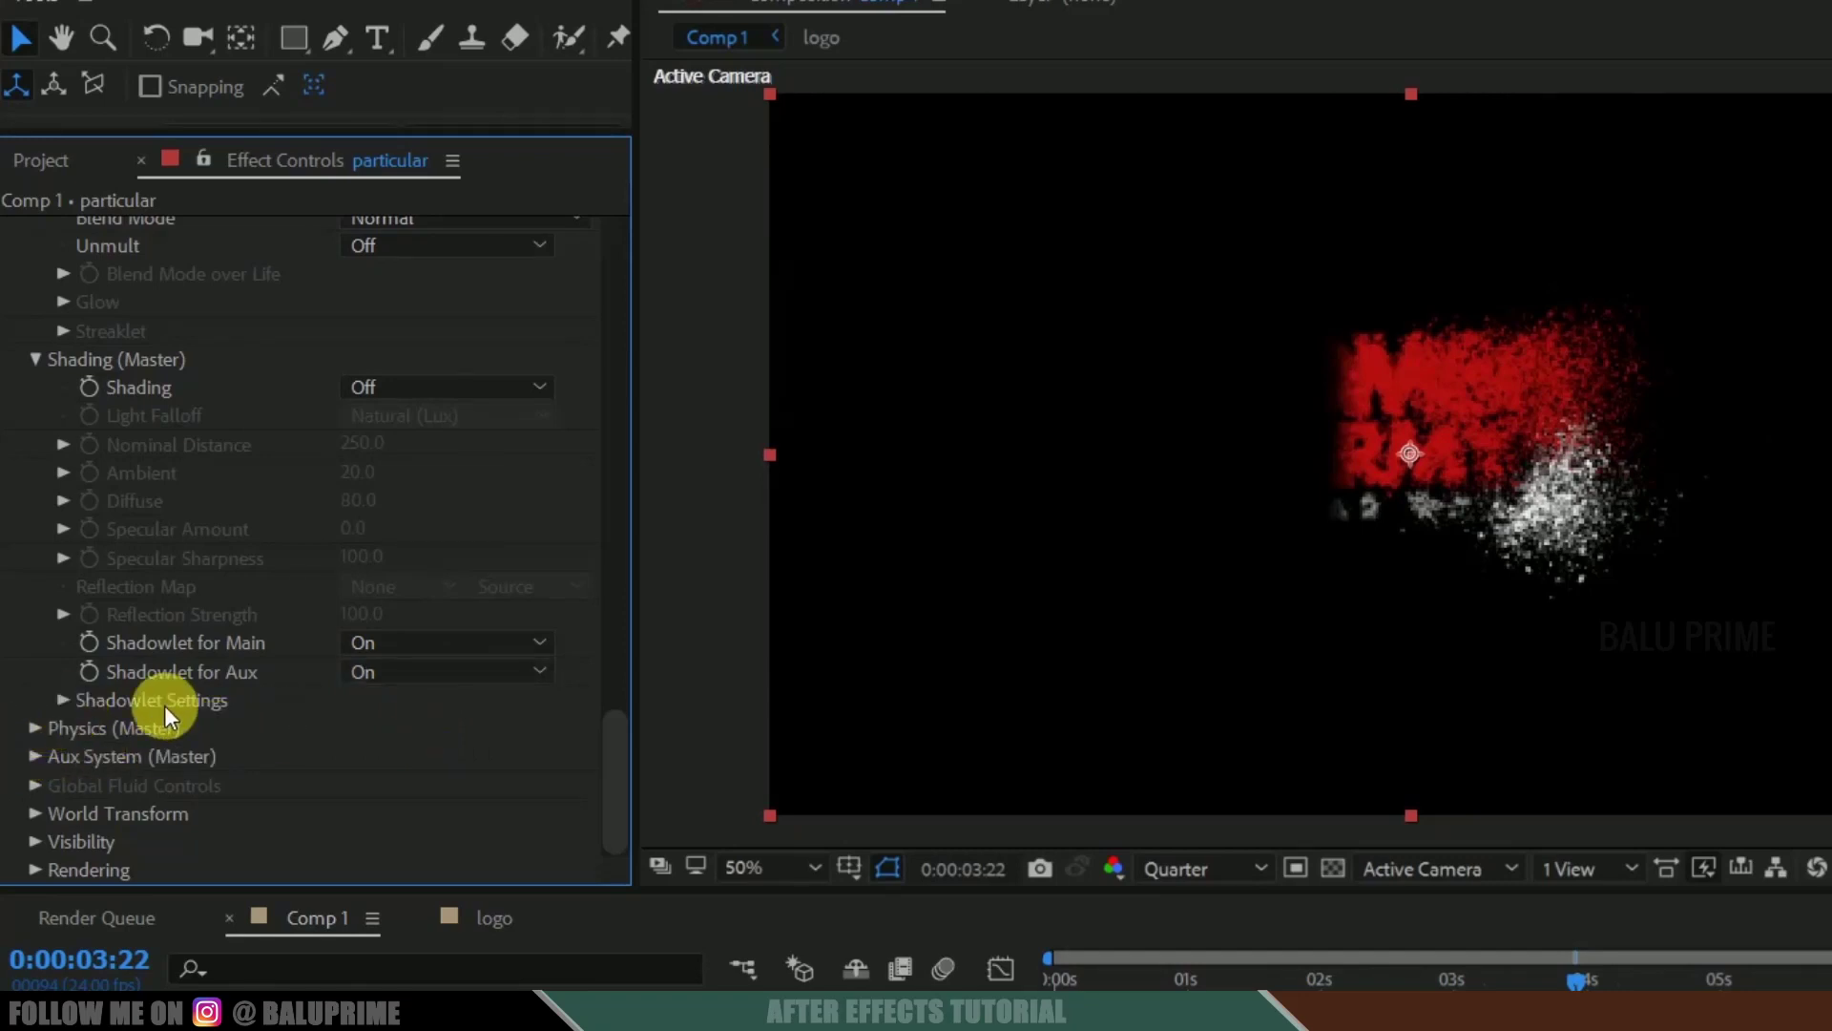
In the Physics (Master) settings, keep the Air physics model and set Gravity to -50
click(34, 730)
scroll(246, 731, down, 2)
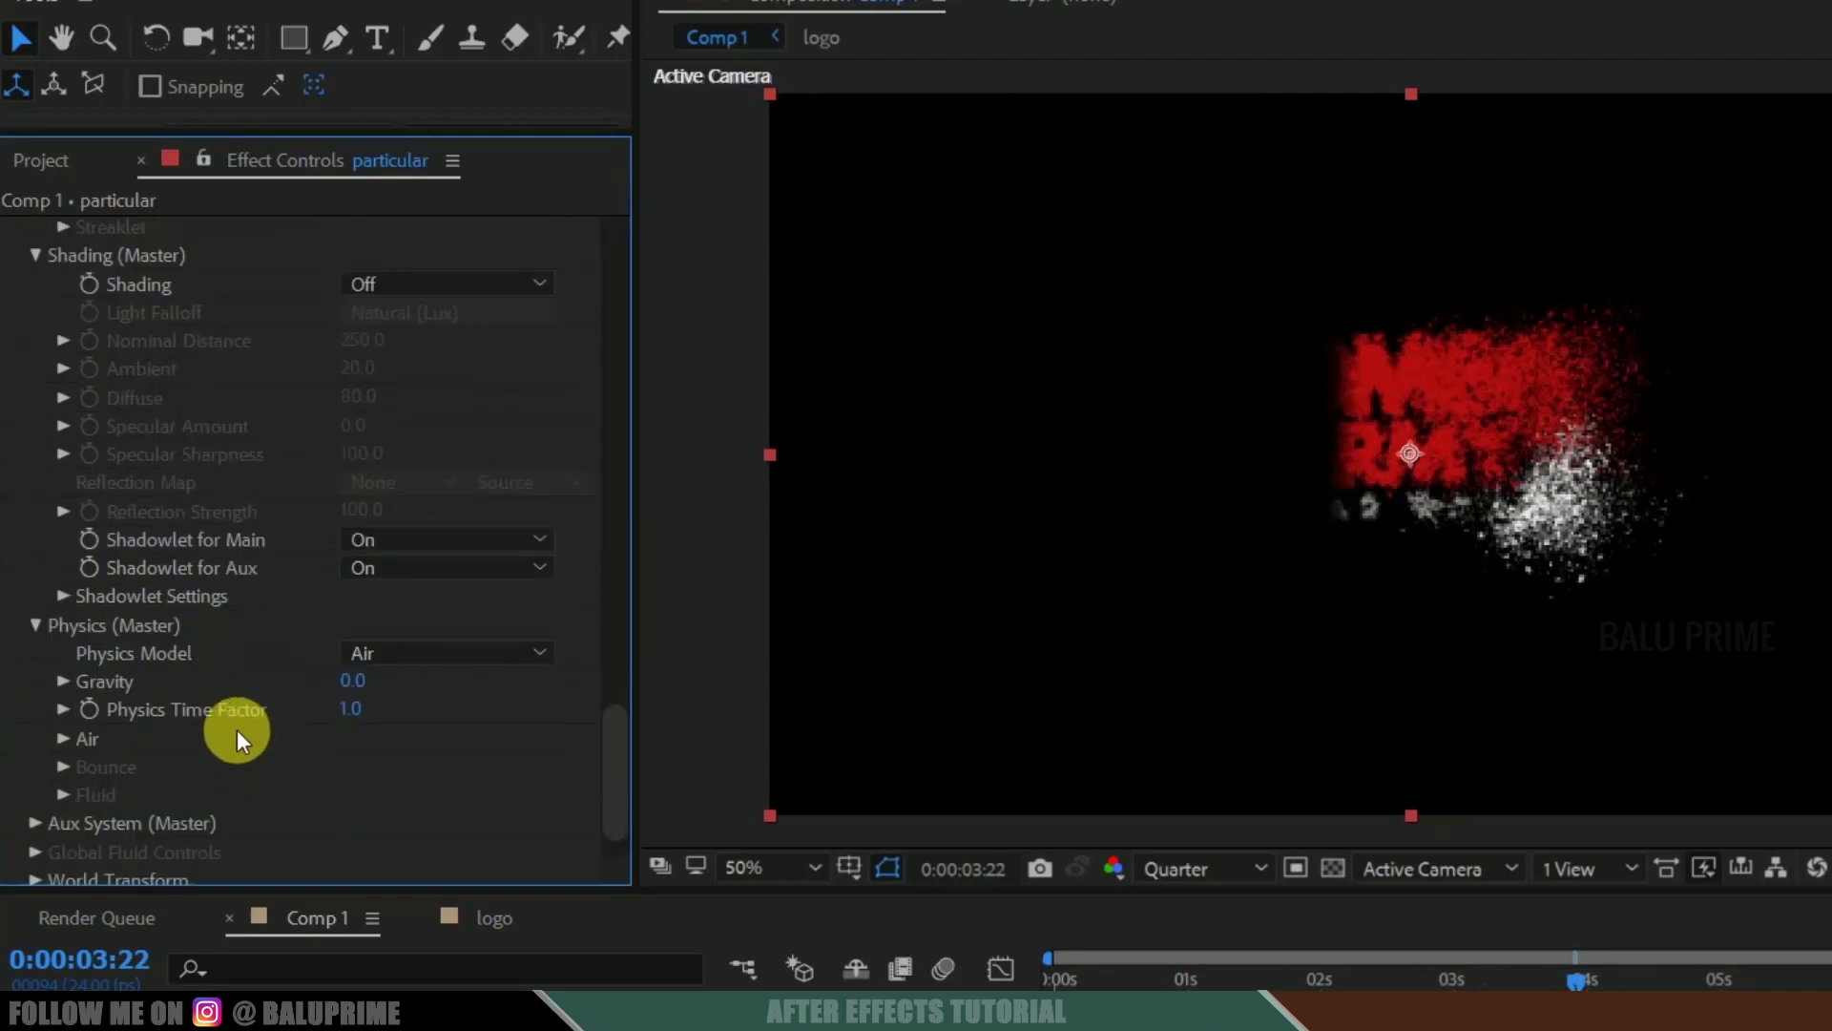
click(419, 654)
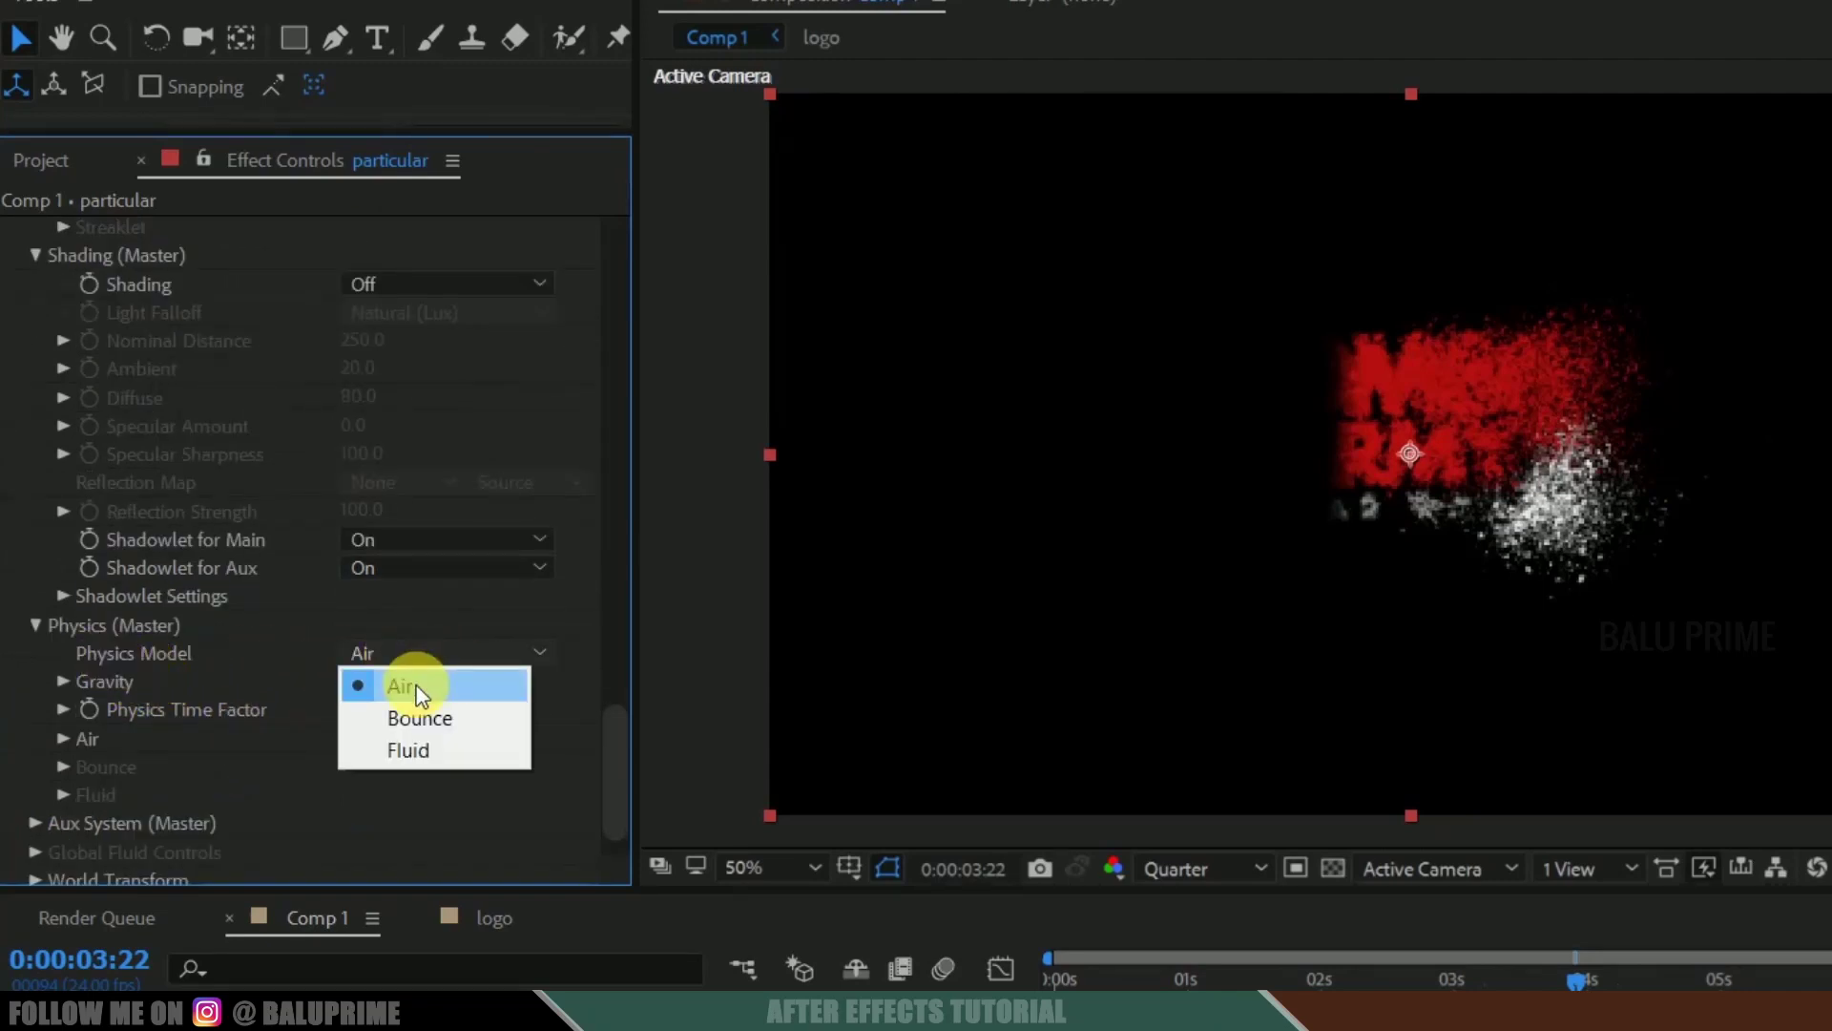
click(419, 683)
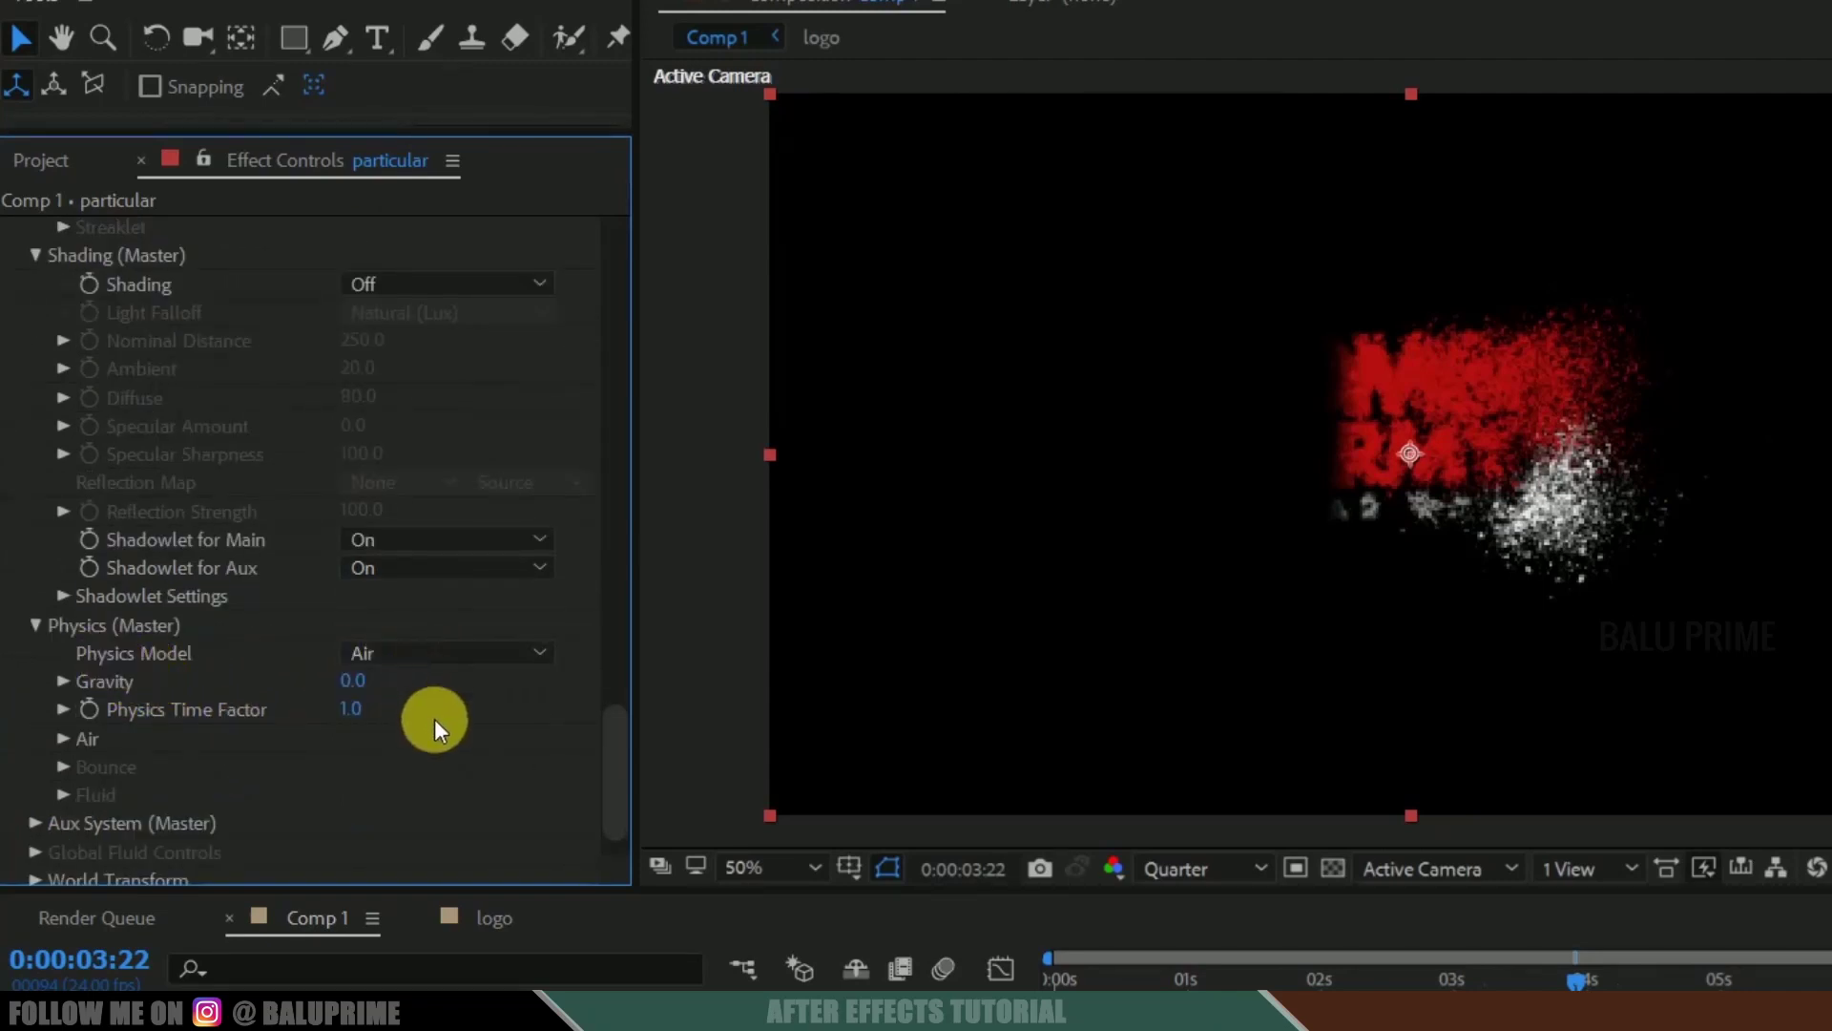
click(367, 683)
text(-50)
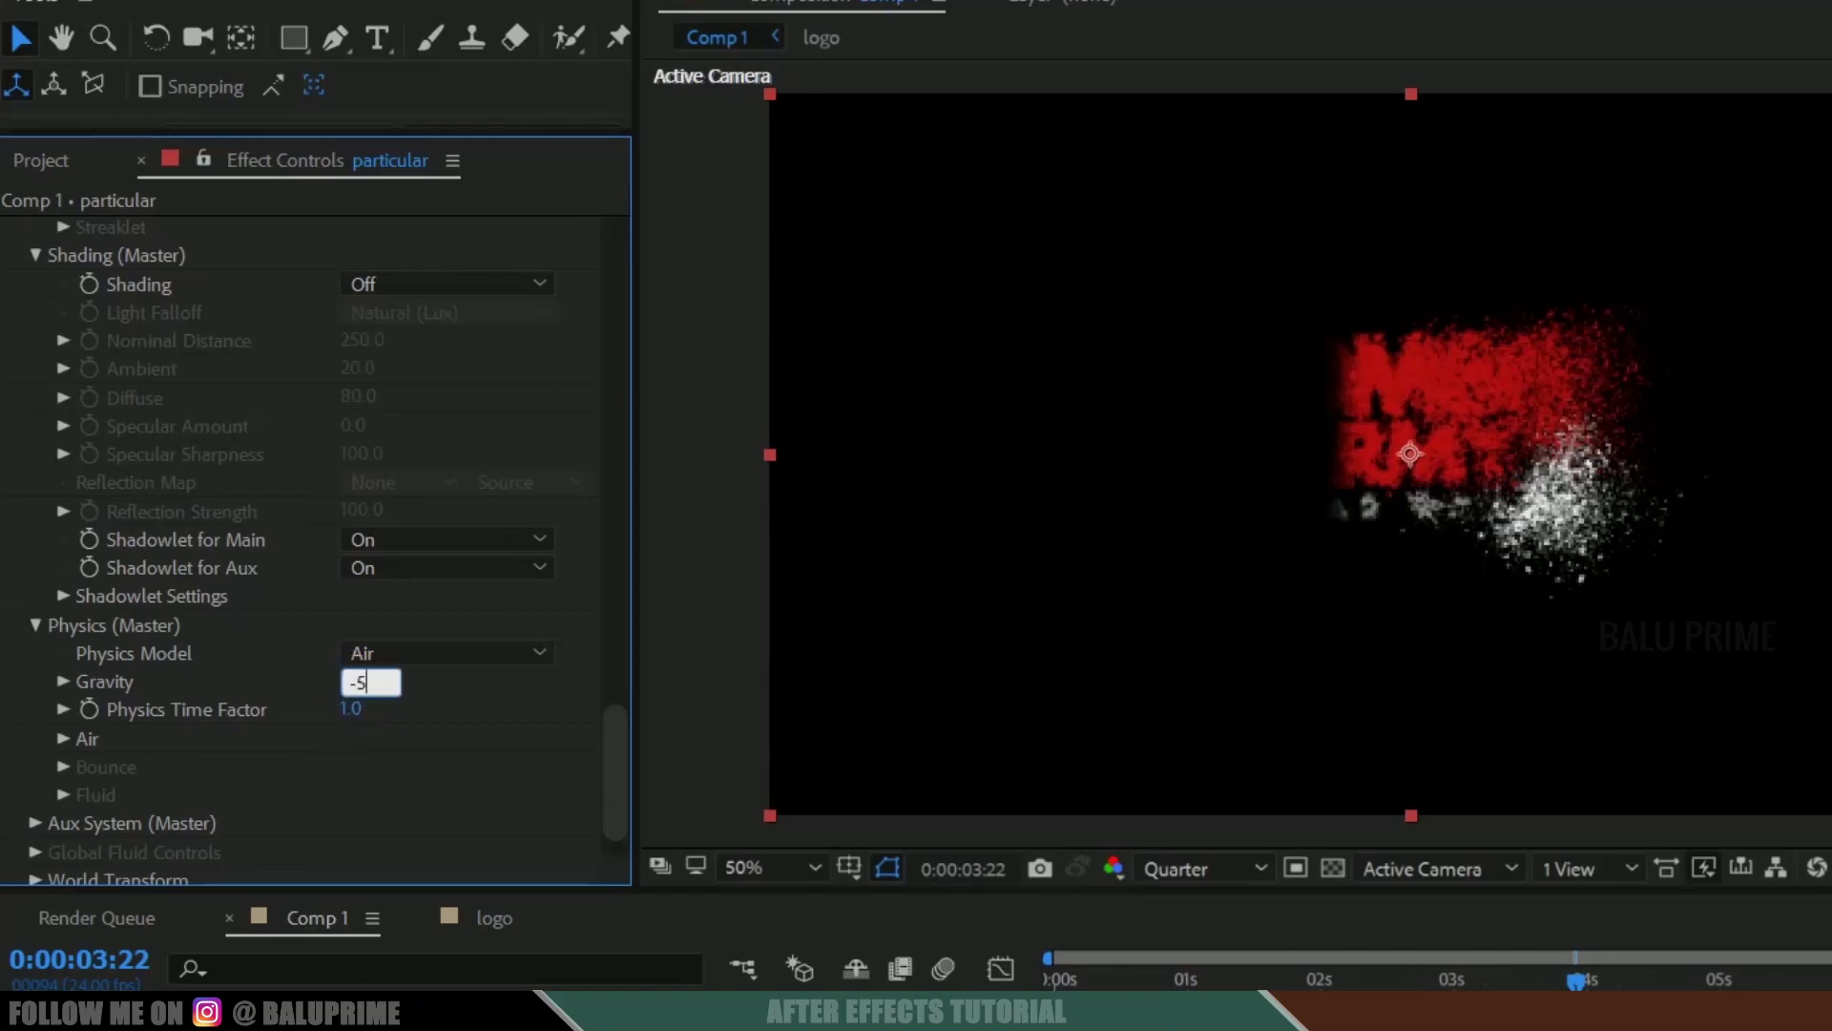
key(Return)
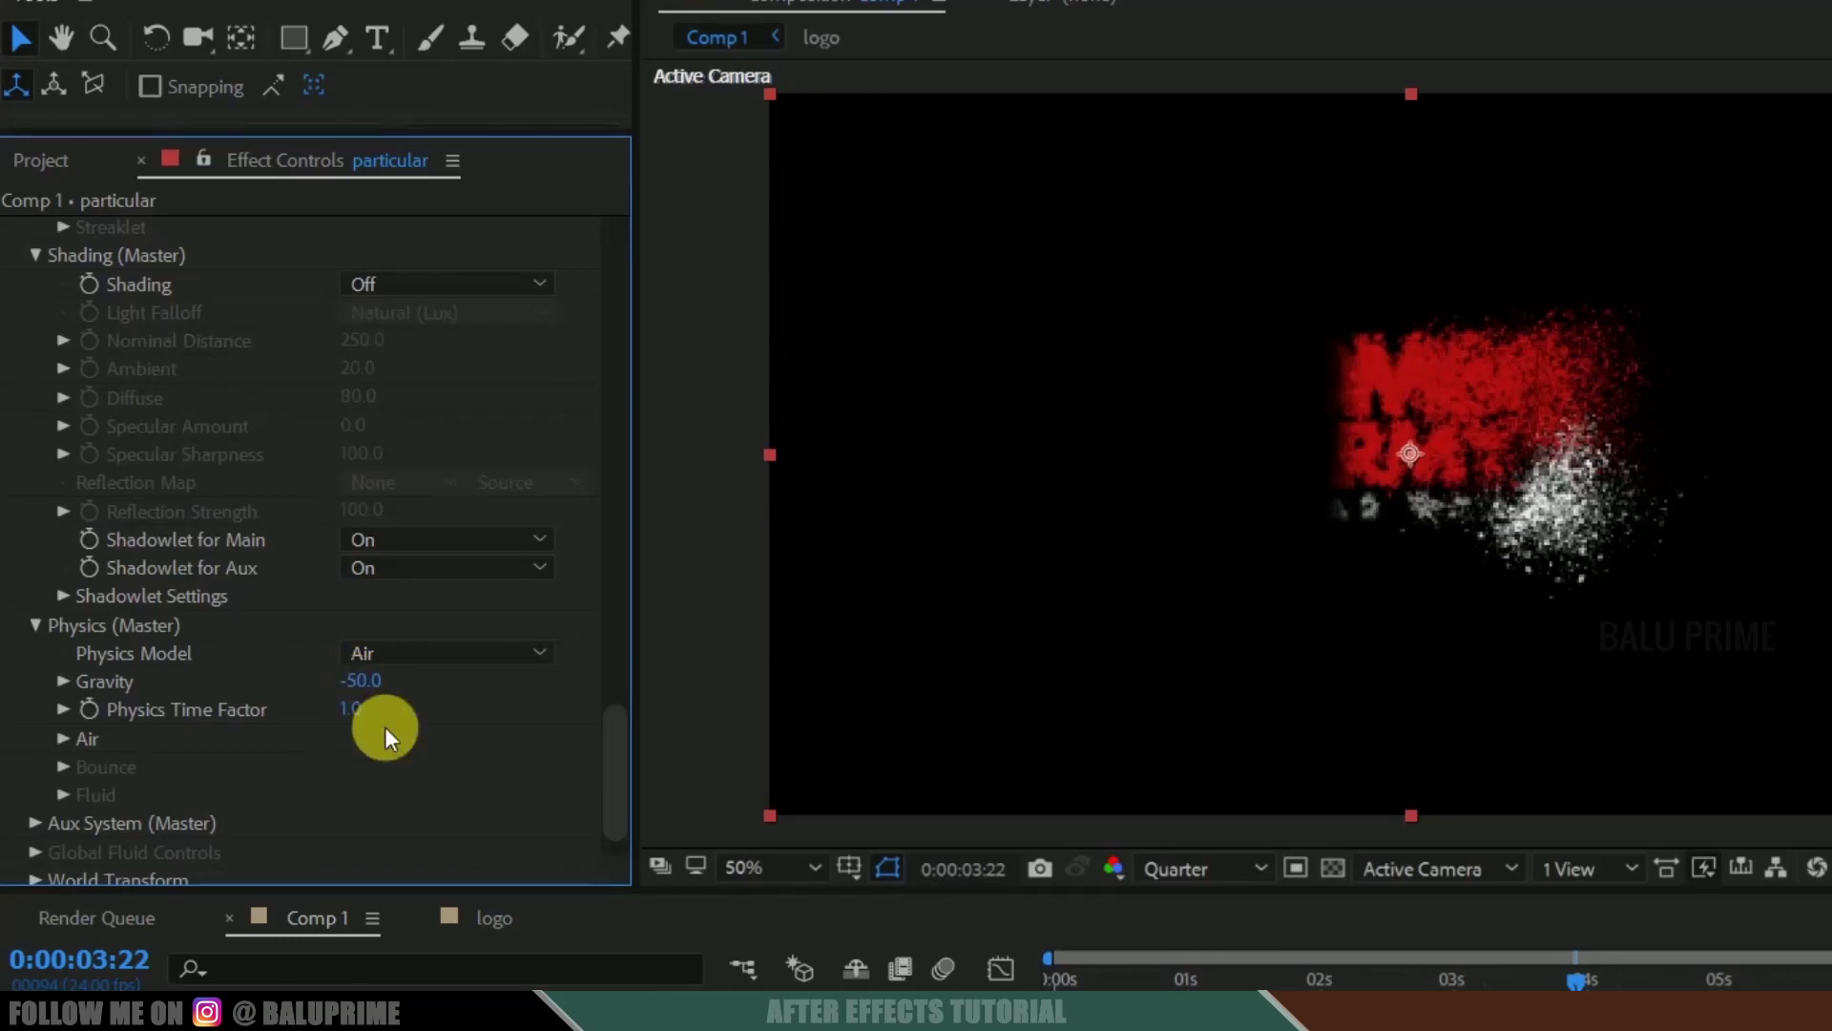
Set Air Resistance to 1 in the Air physics settings
scroll(385, 725, down, 2)
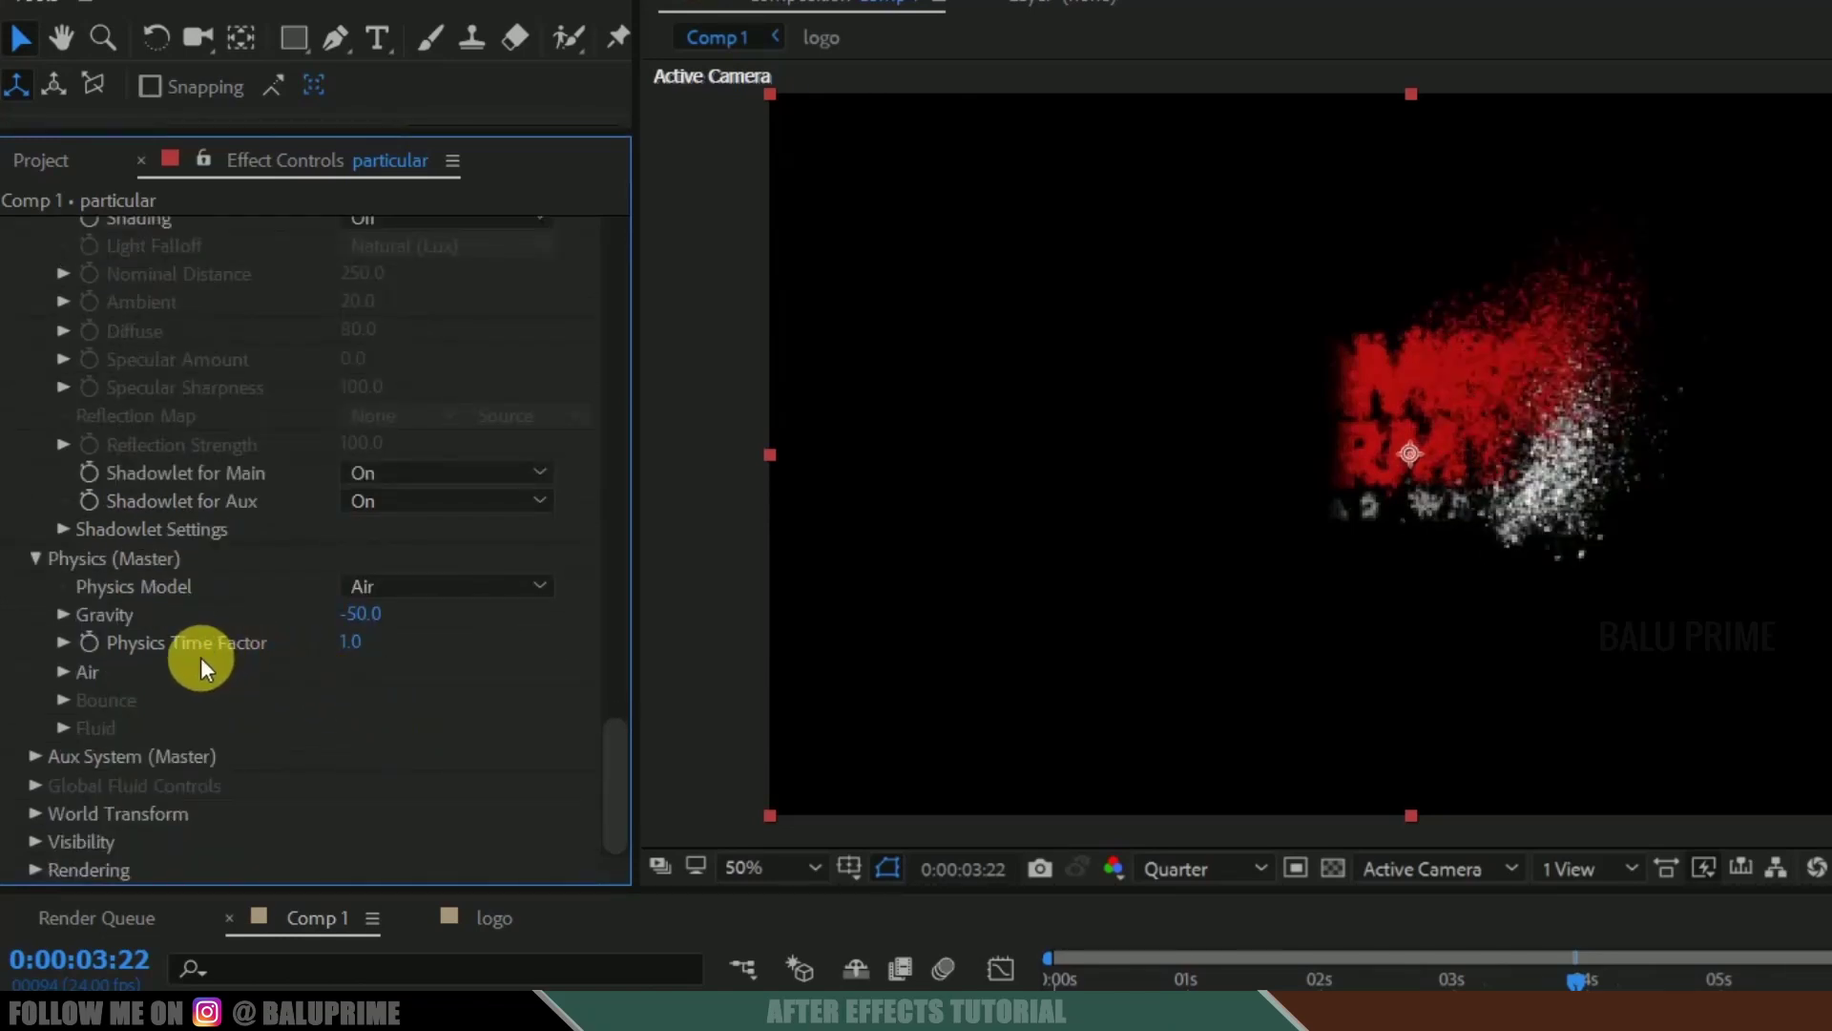
click(64, 671)
scroll(65, 670, down, 4)
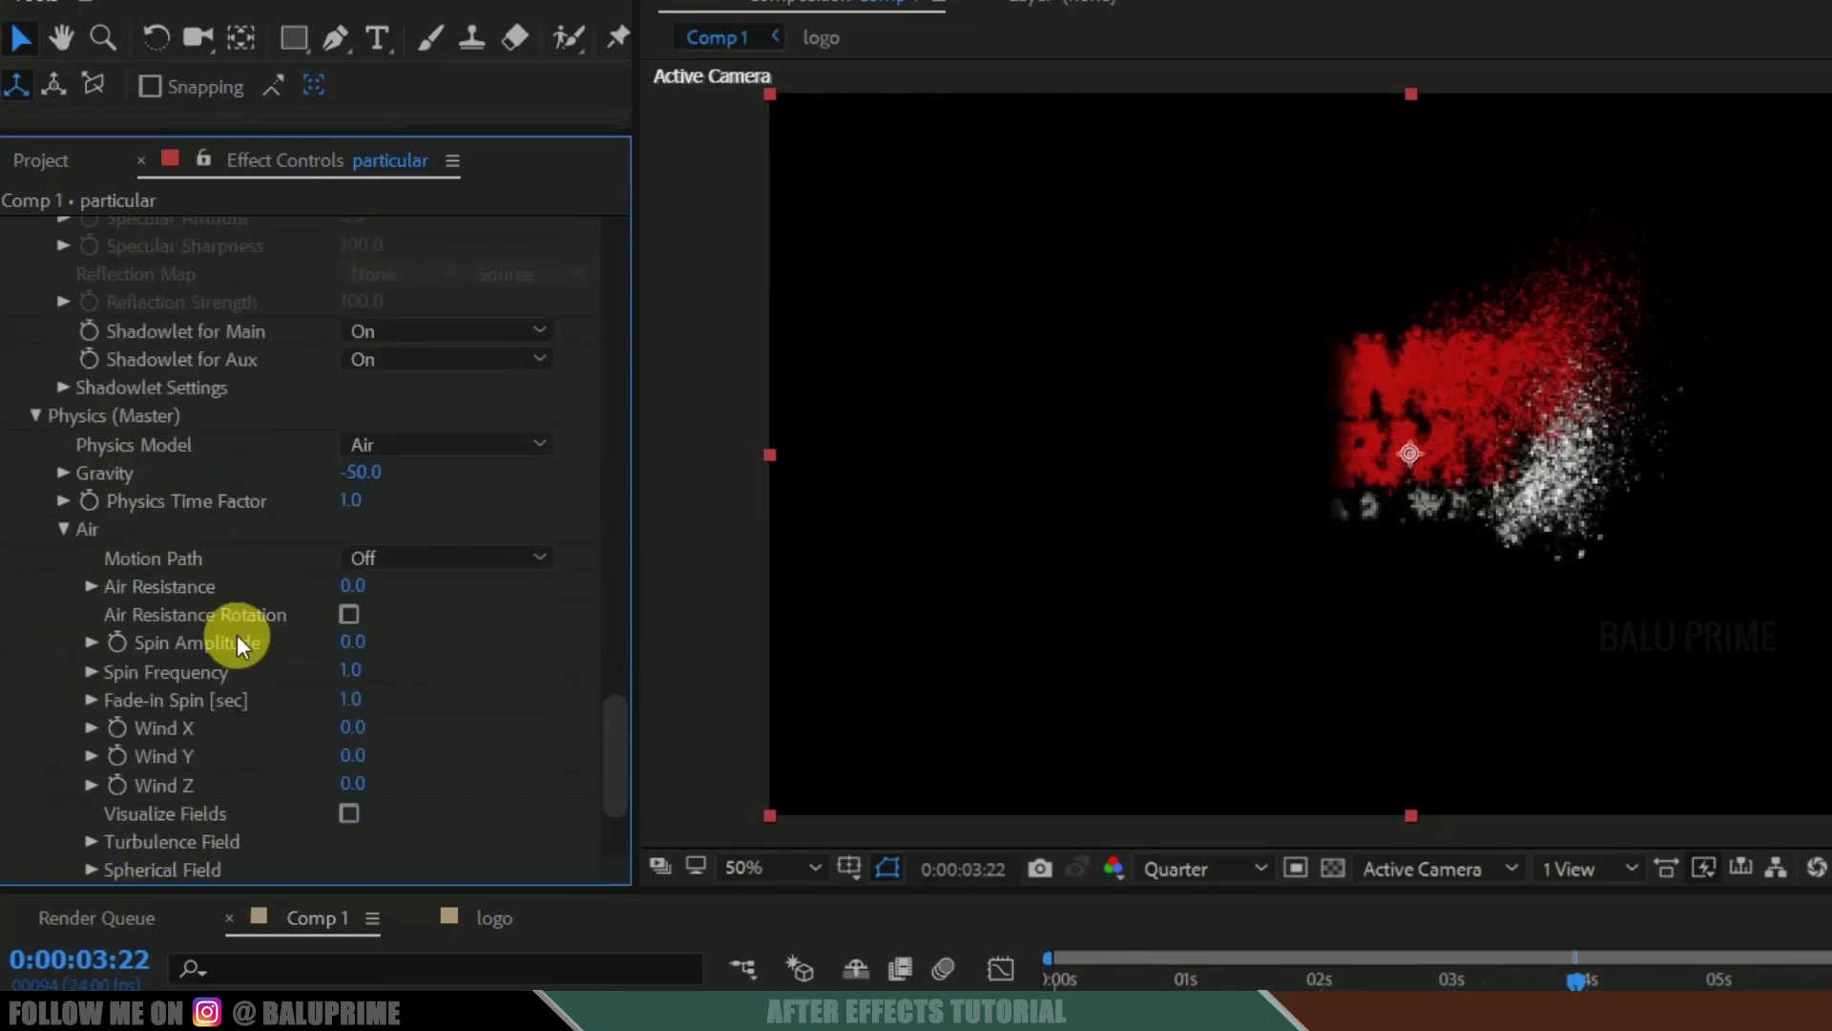
scroll(420, 621, down, 2)
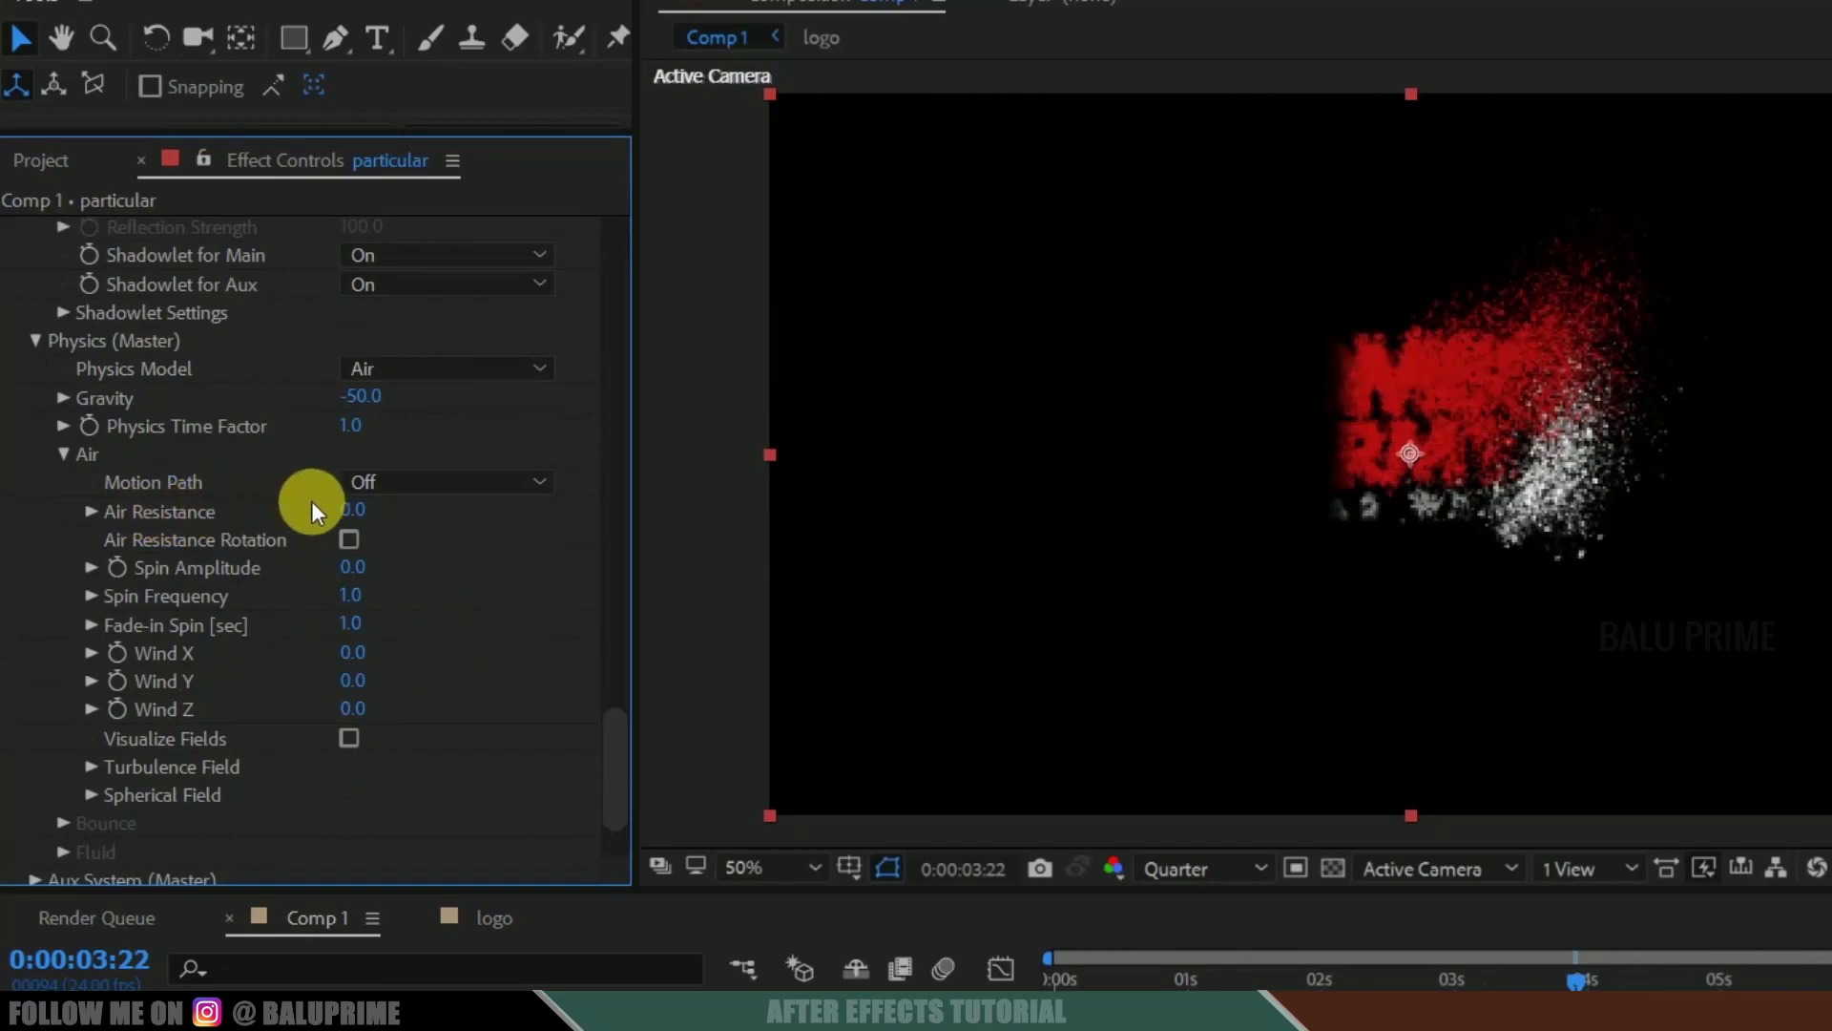
click(366, 518)
text(1)
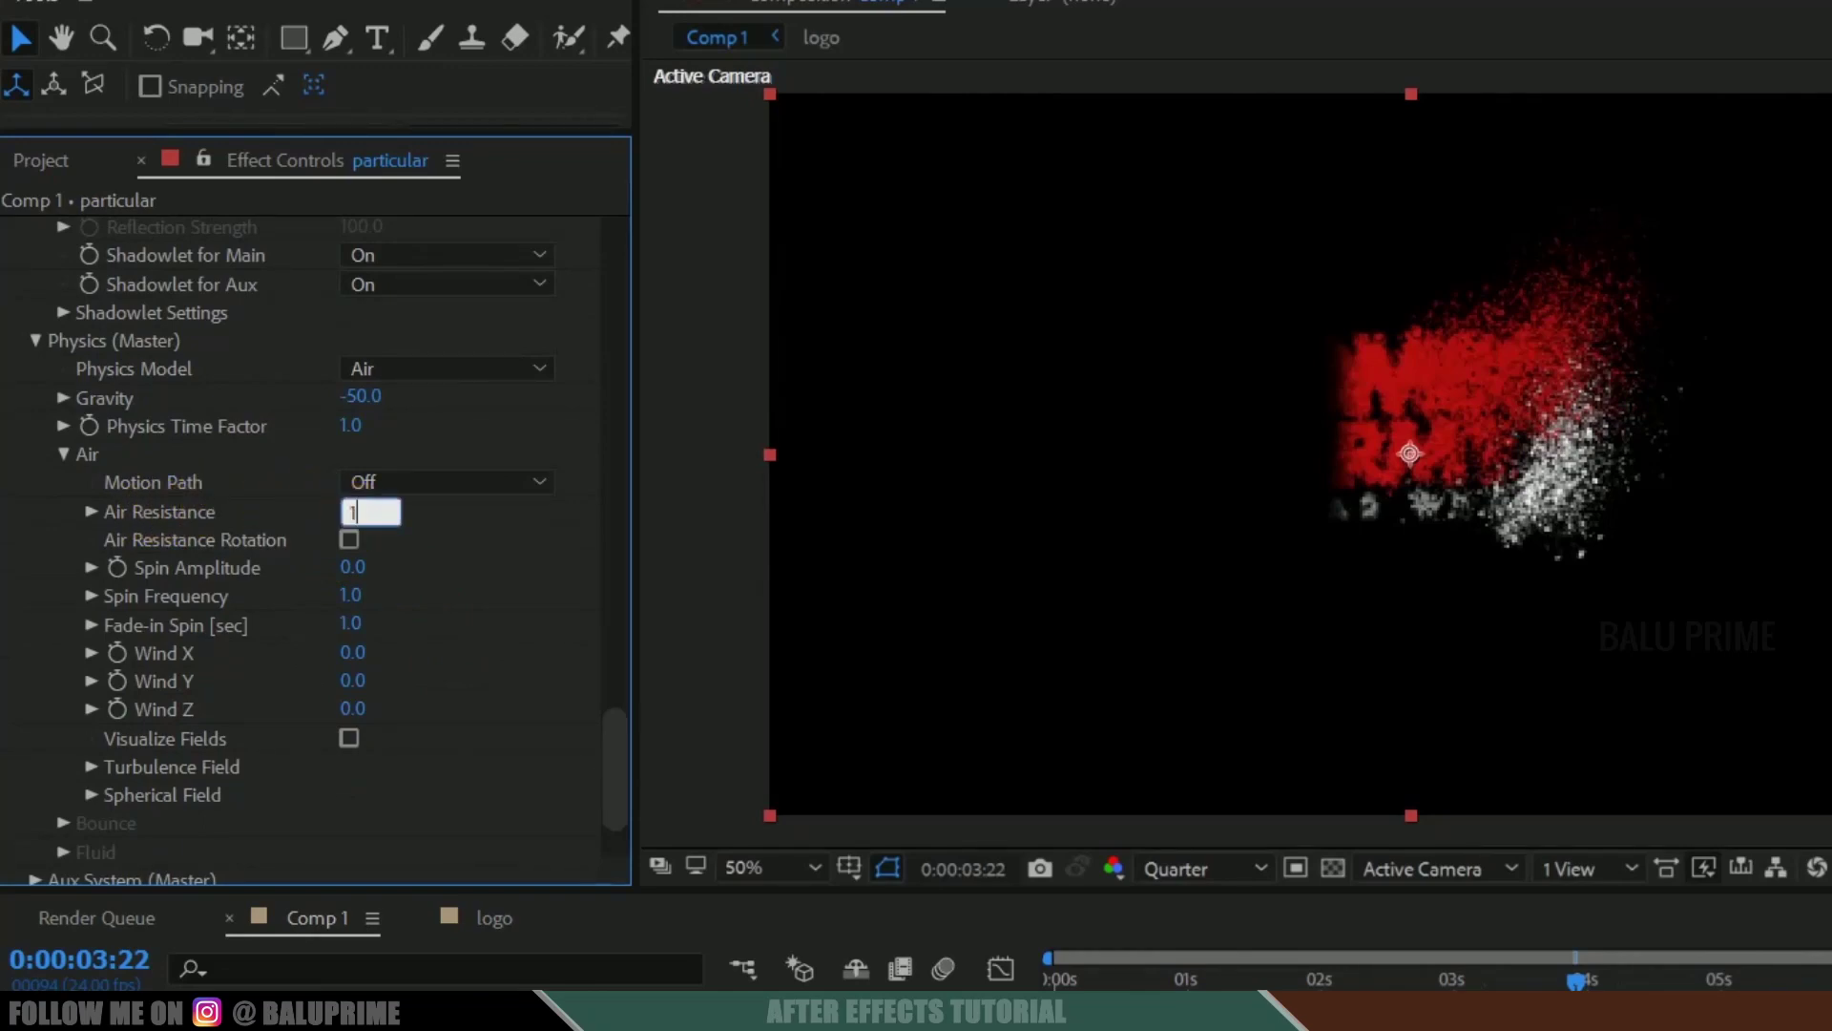
key(Return)
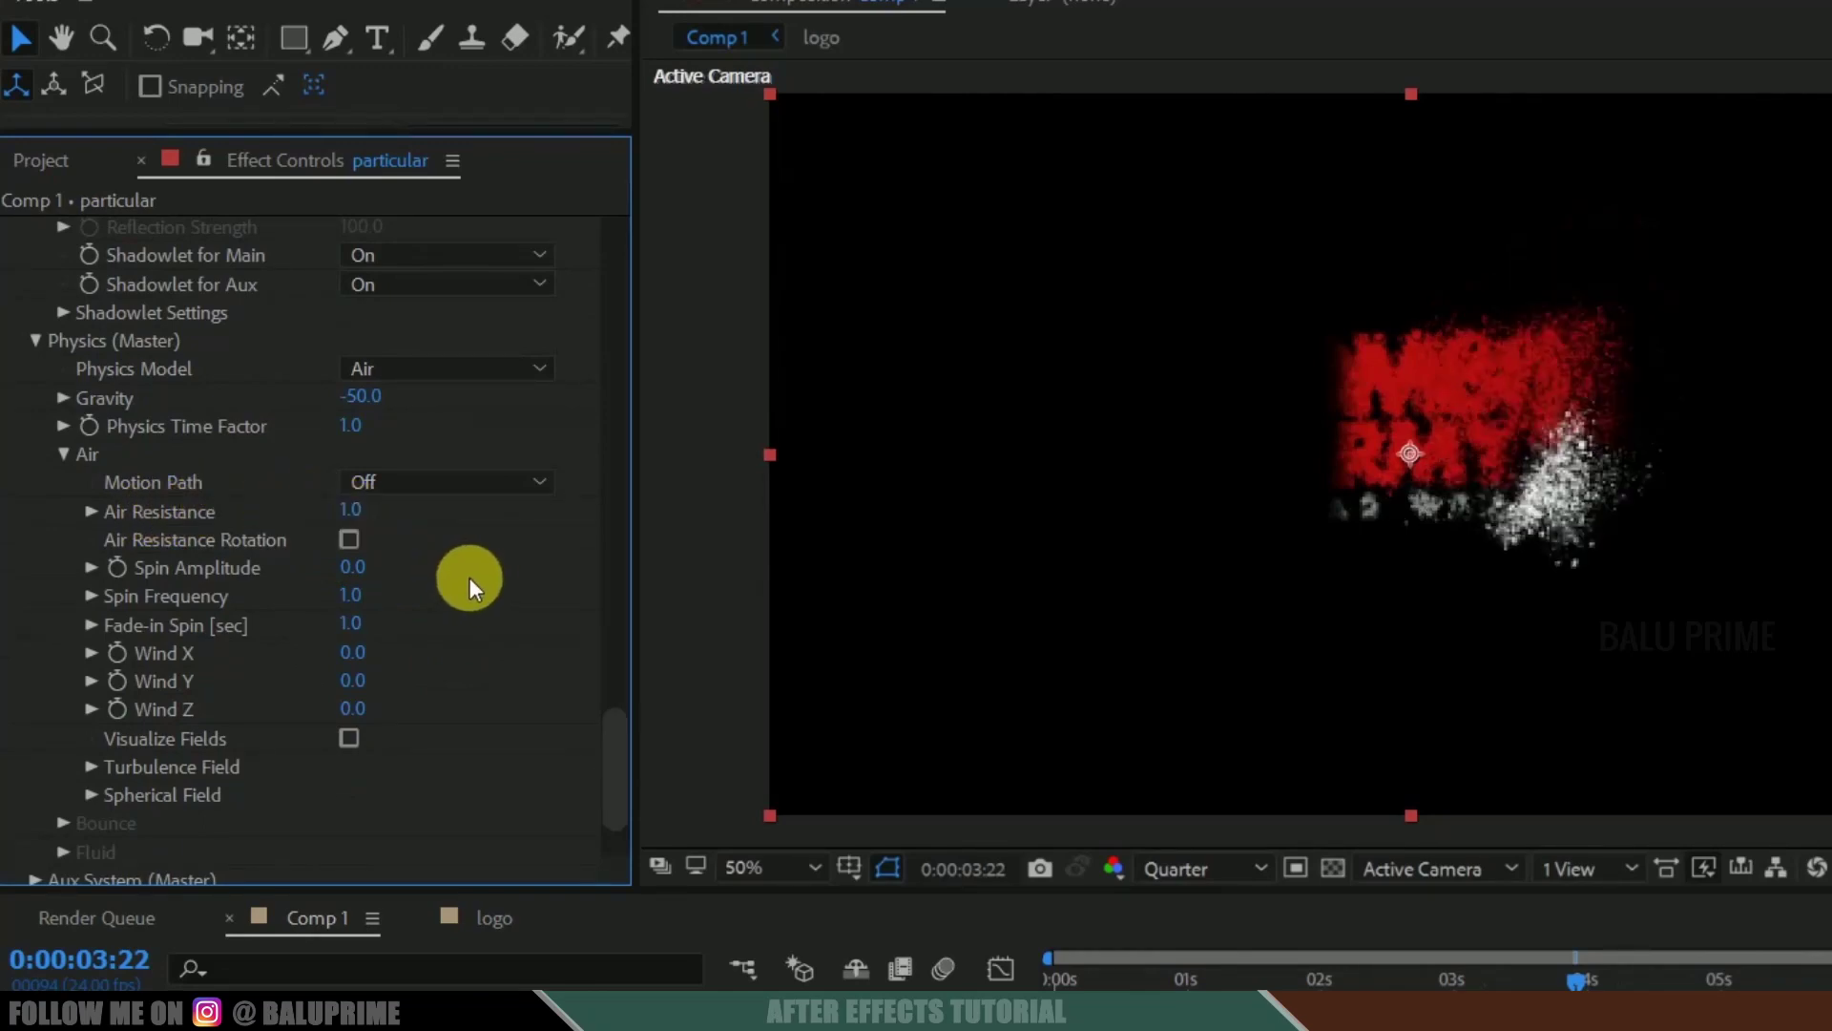
Set Spin Amplitude to 25 in the Air physics settings
click(368, 569)
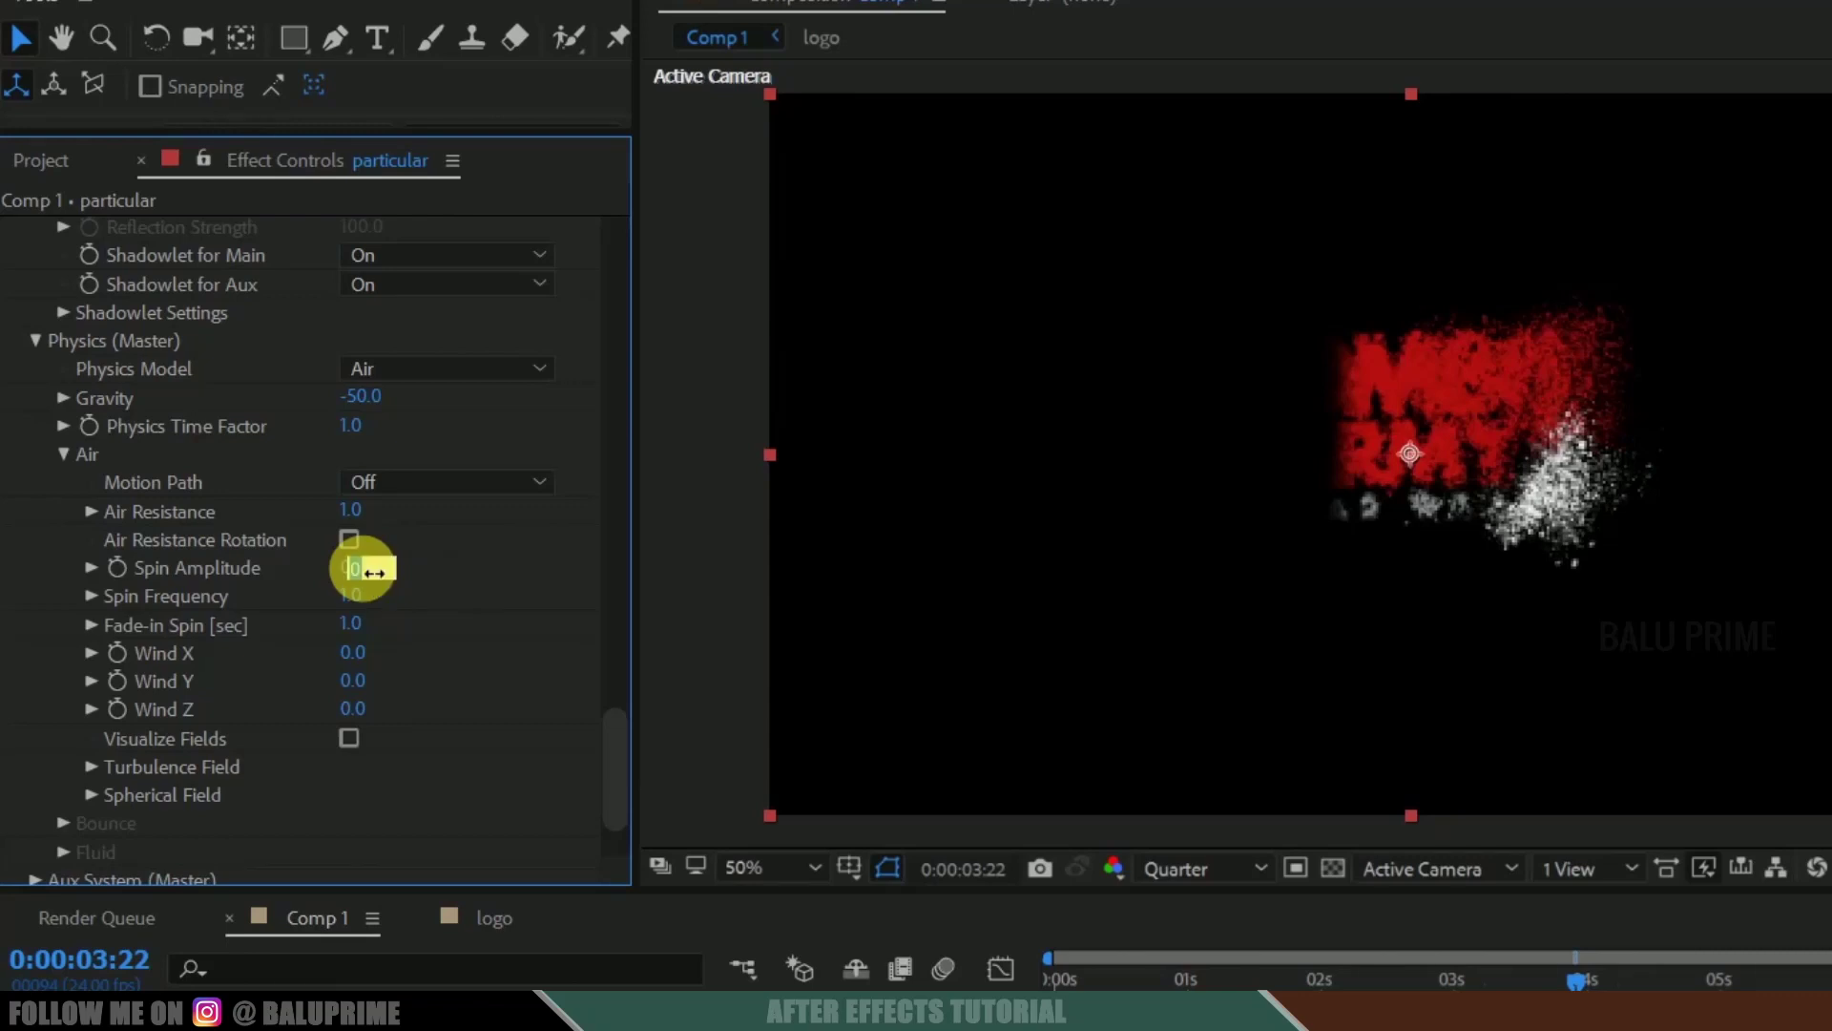
text(25)
key(Return)
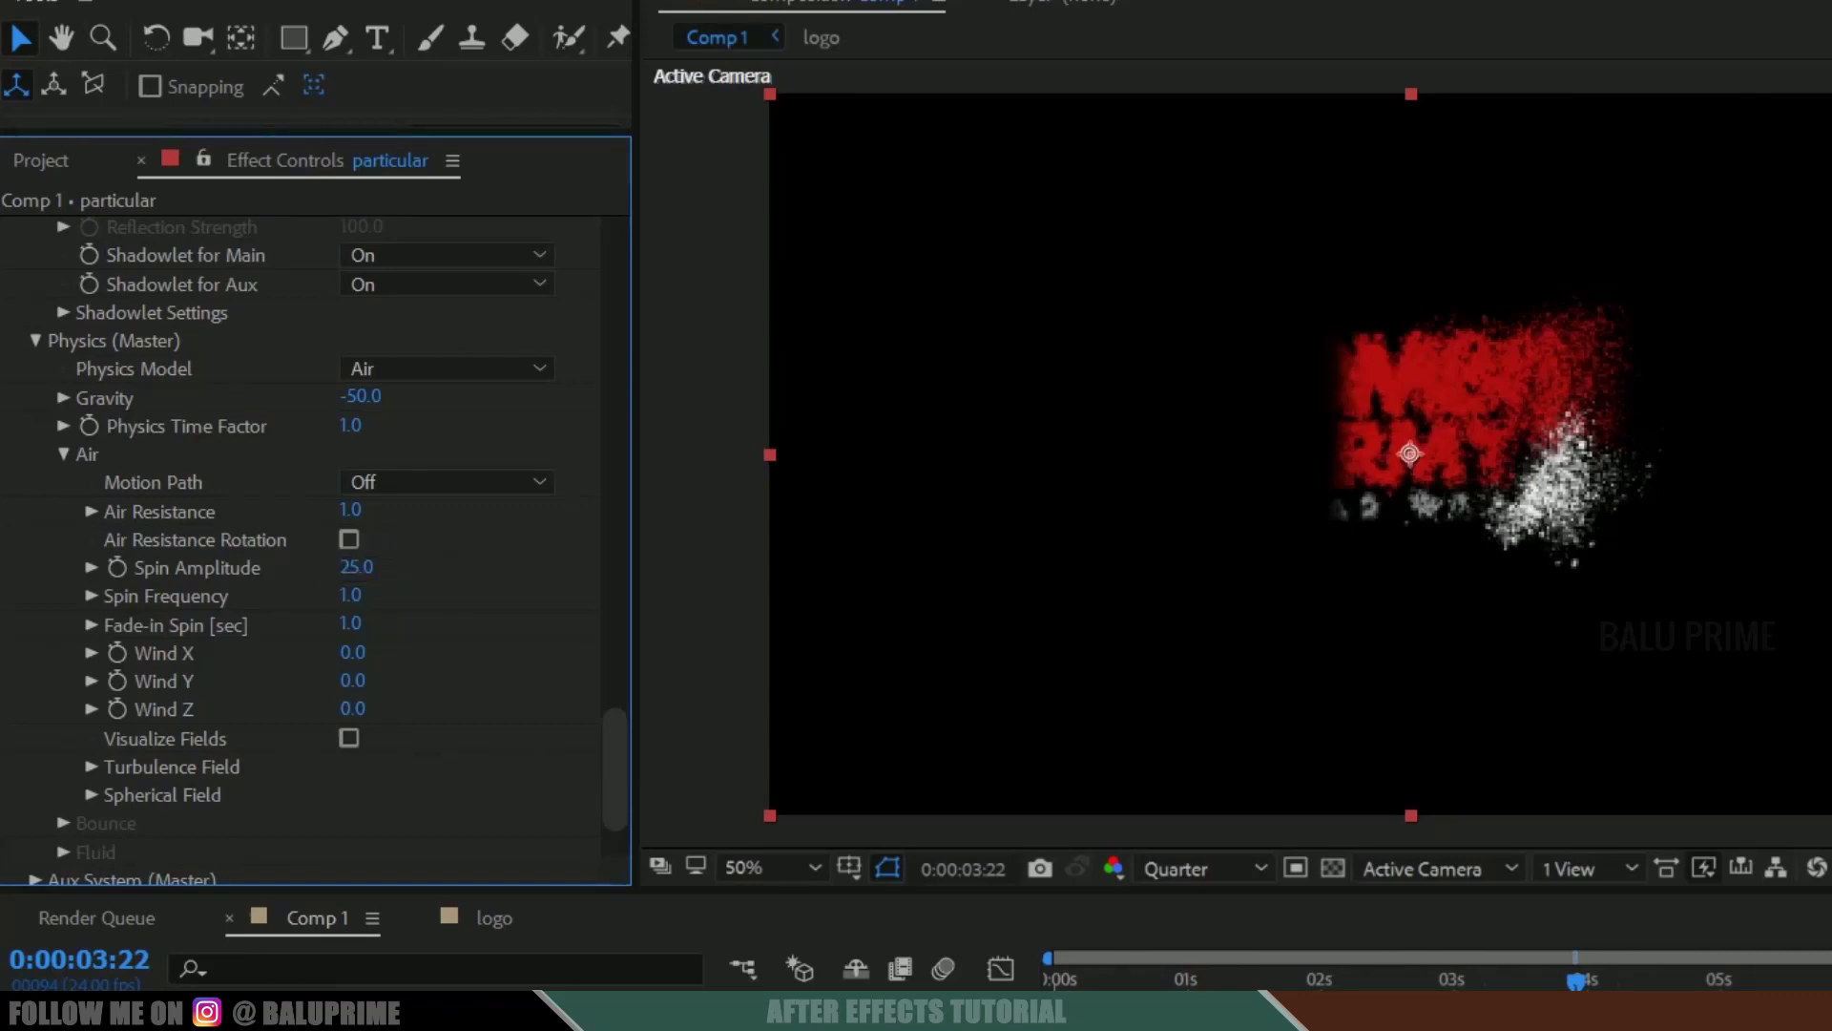
Try a Wind X value of 150 in the Air physics settings
scroll(450, 624, down, 2)
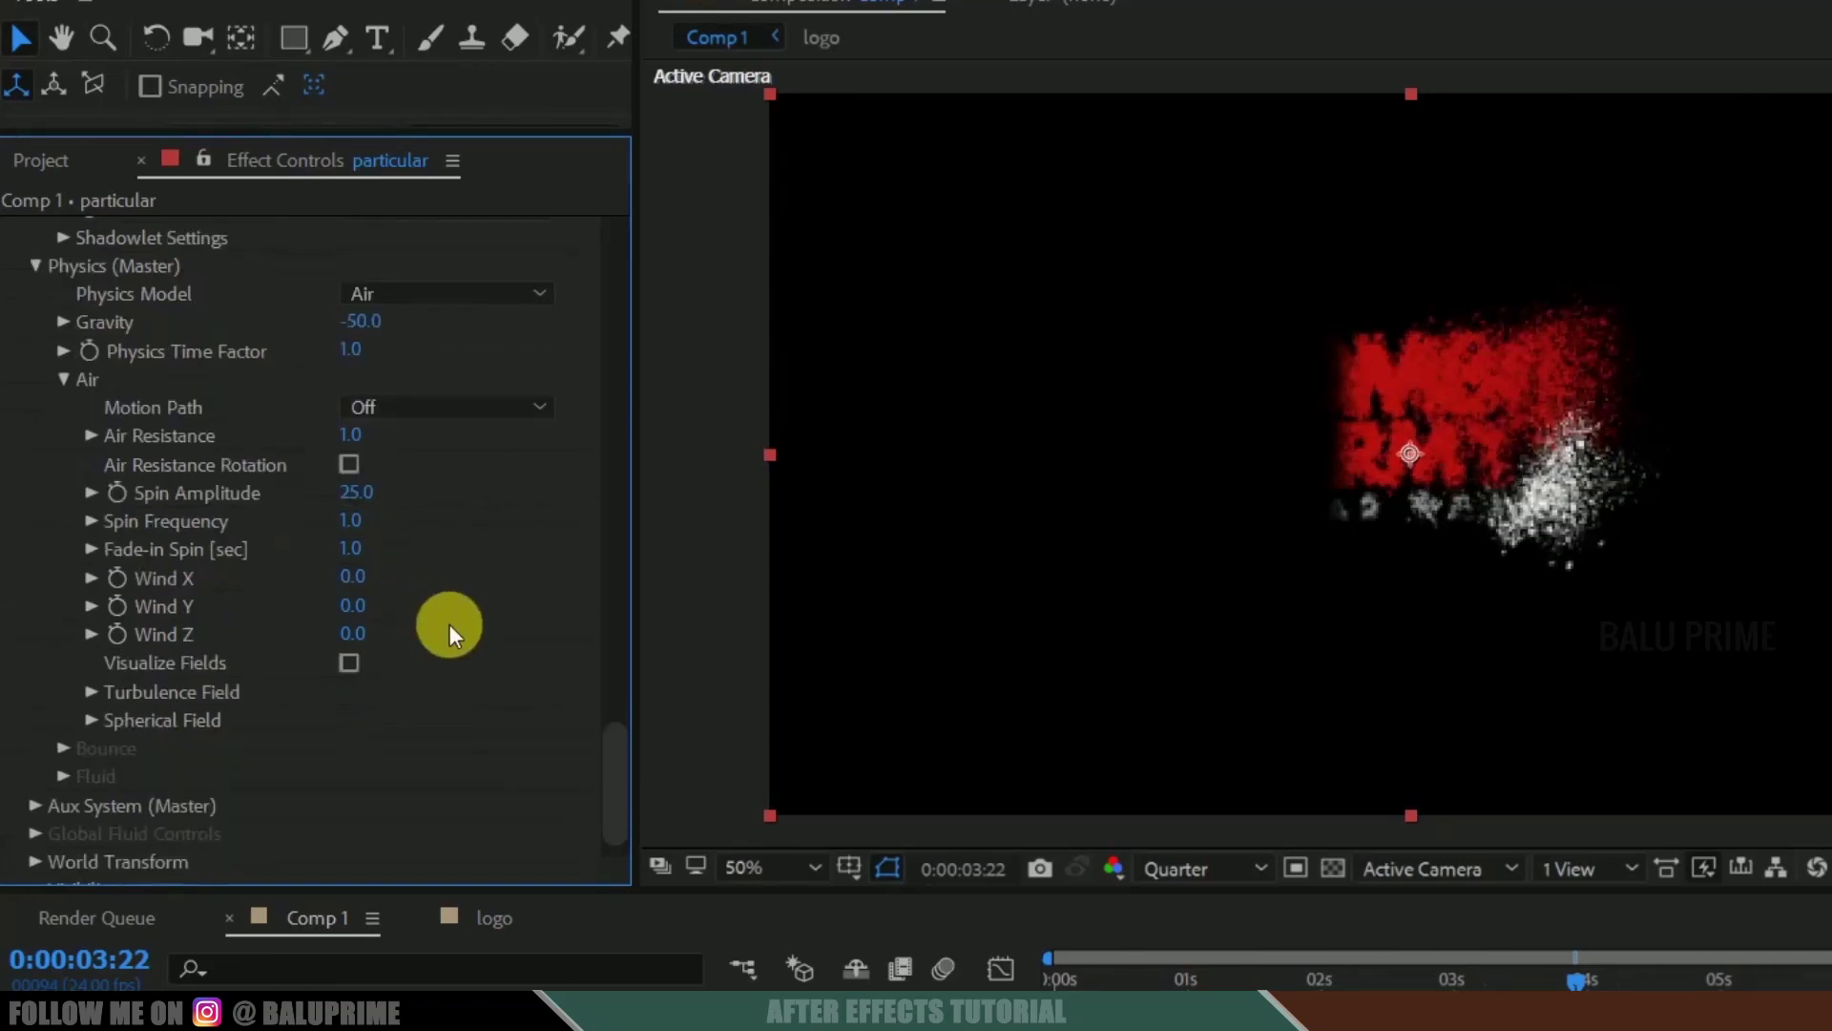
click(368, 582)
text(15)
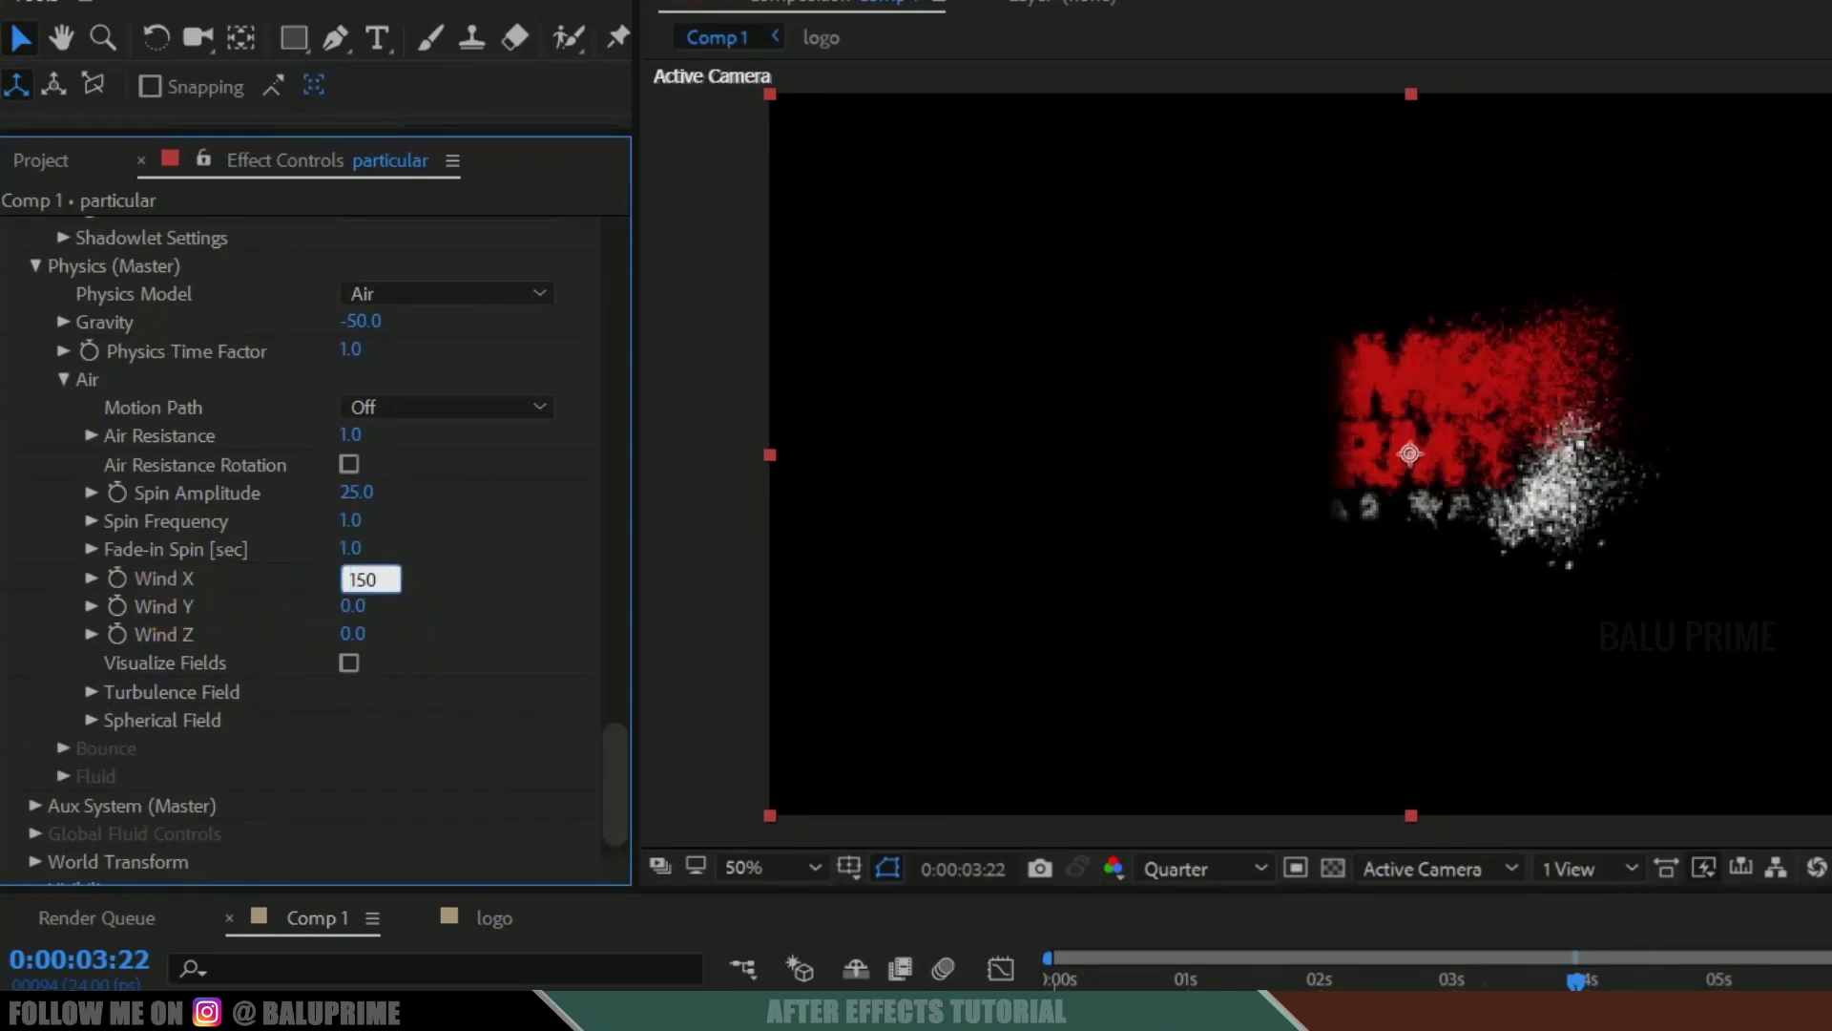
text(0)
key(Return)
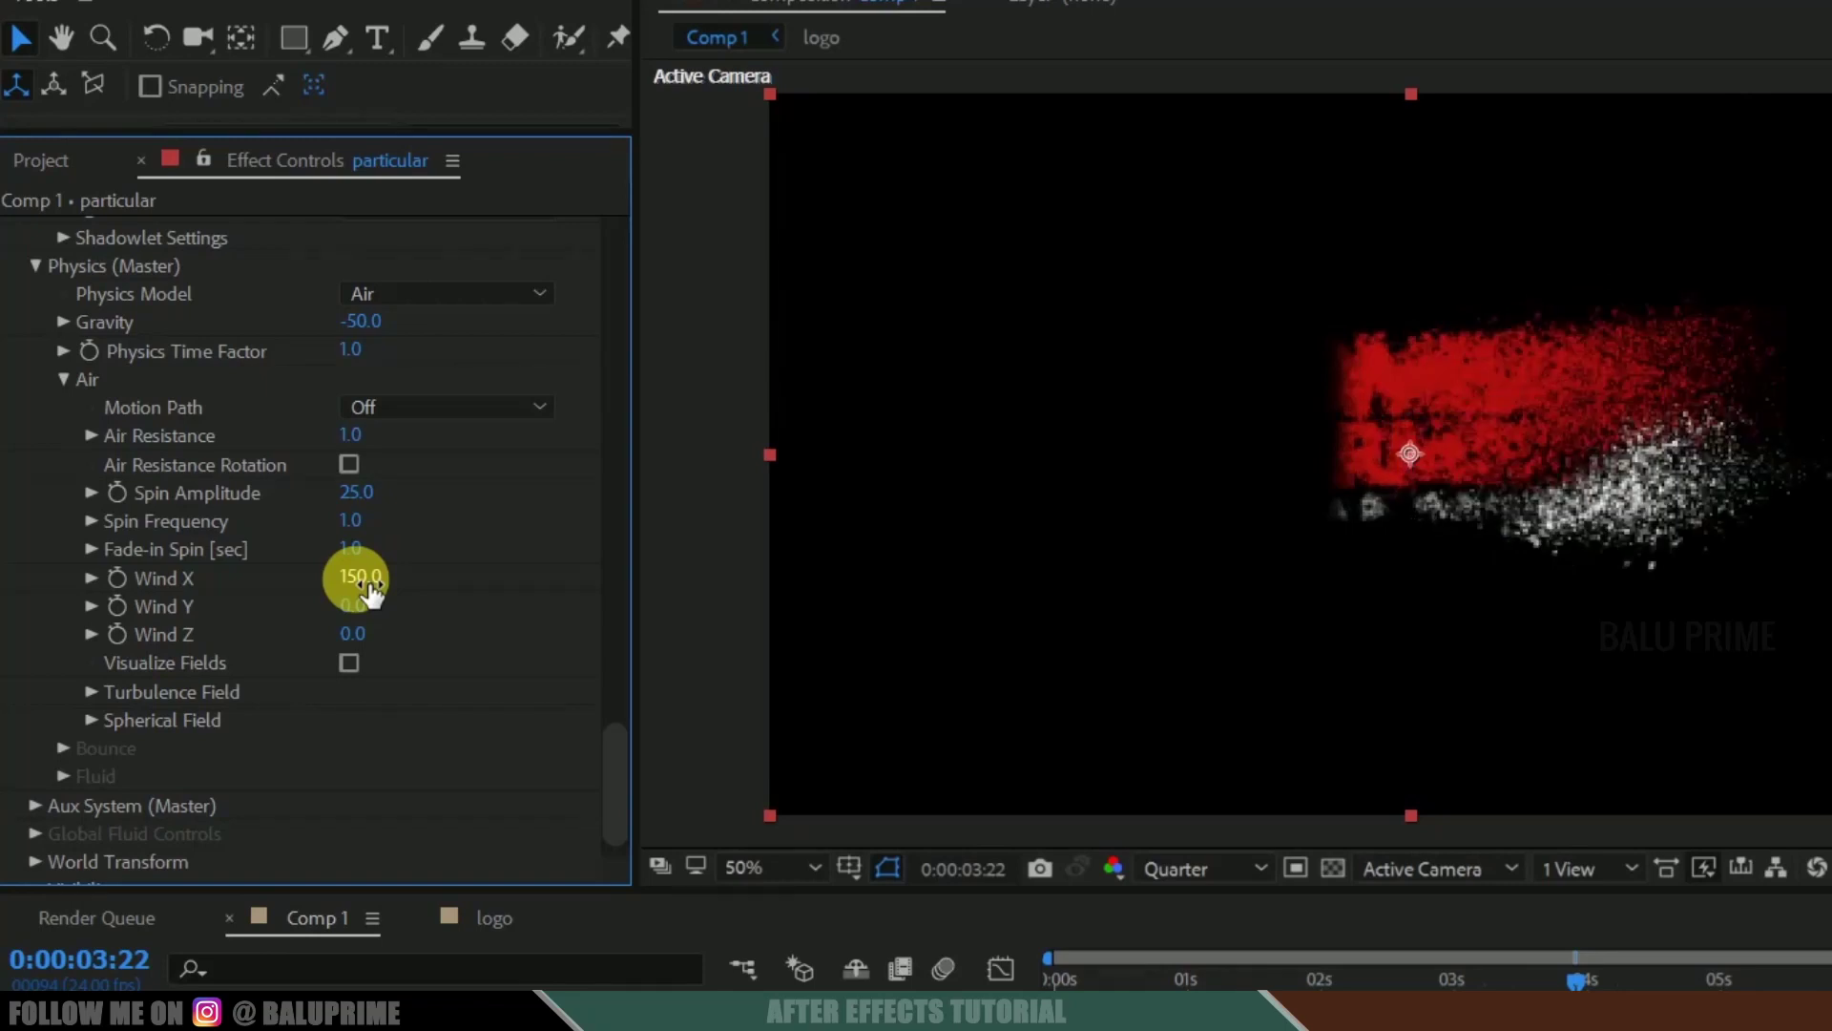
Set Wind X to 100 in the Air physics settings
click(372, 584)
text(100)
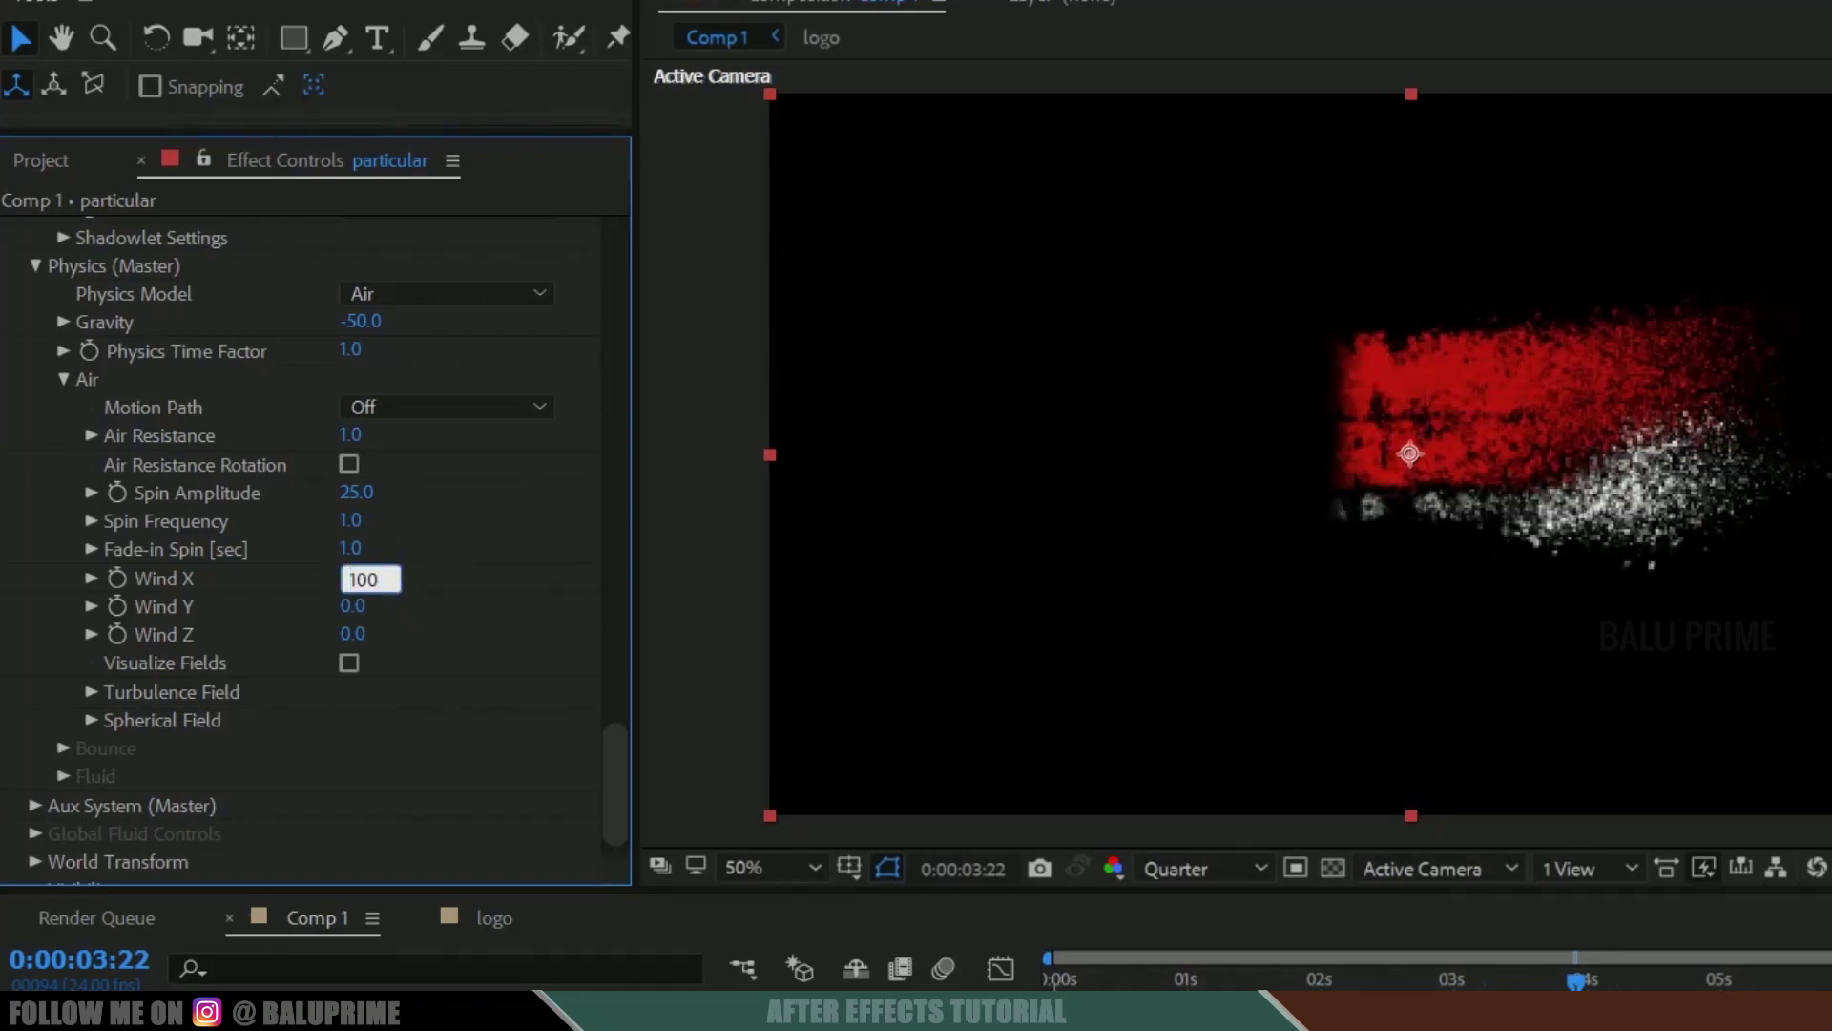
key(Return)
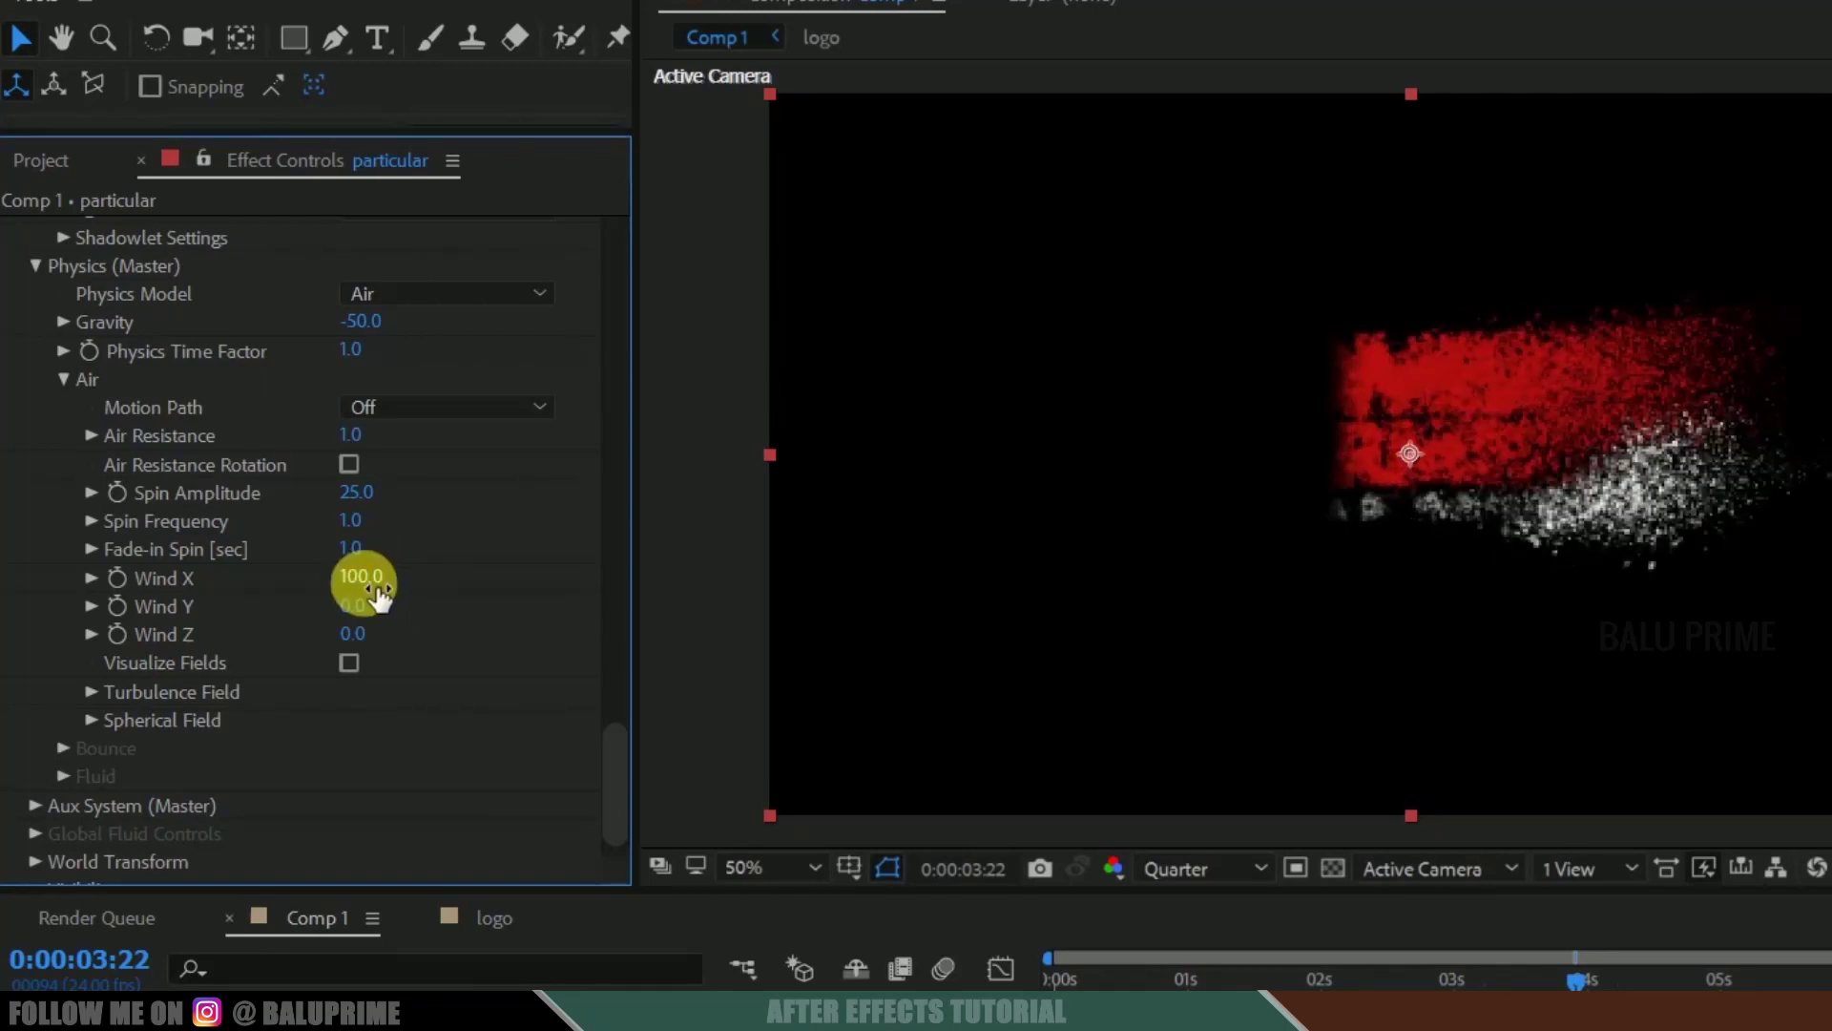
In the Air physics Turbulence Field, set both Affect Position and Affect Size to 25
scroll(409, 604, down, 1)
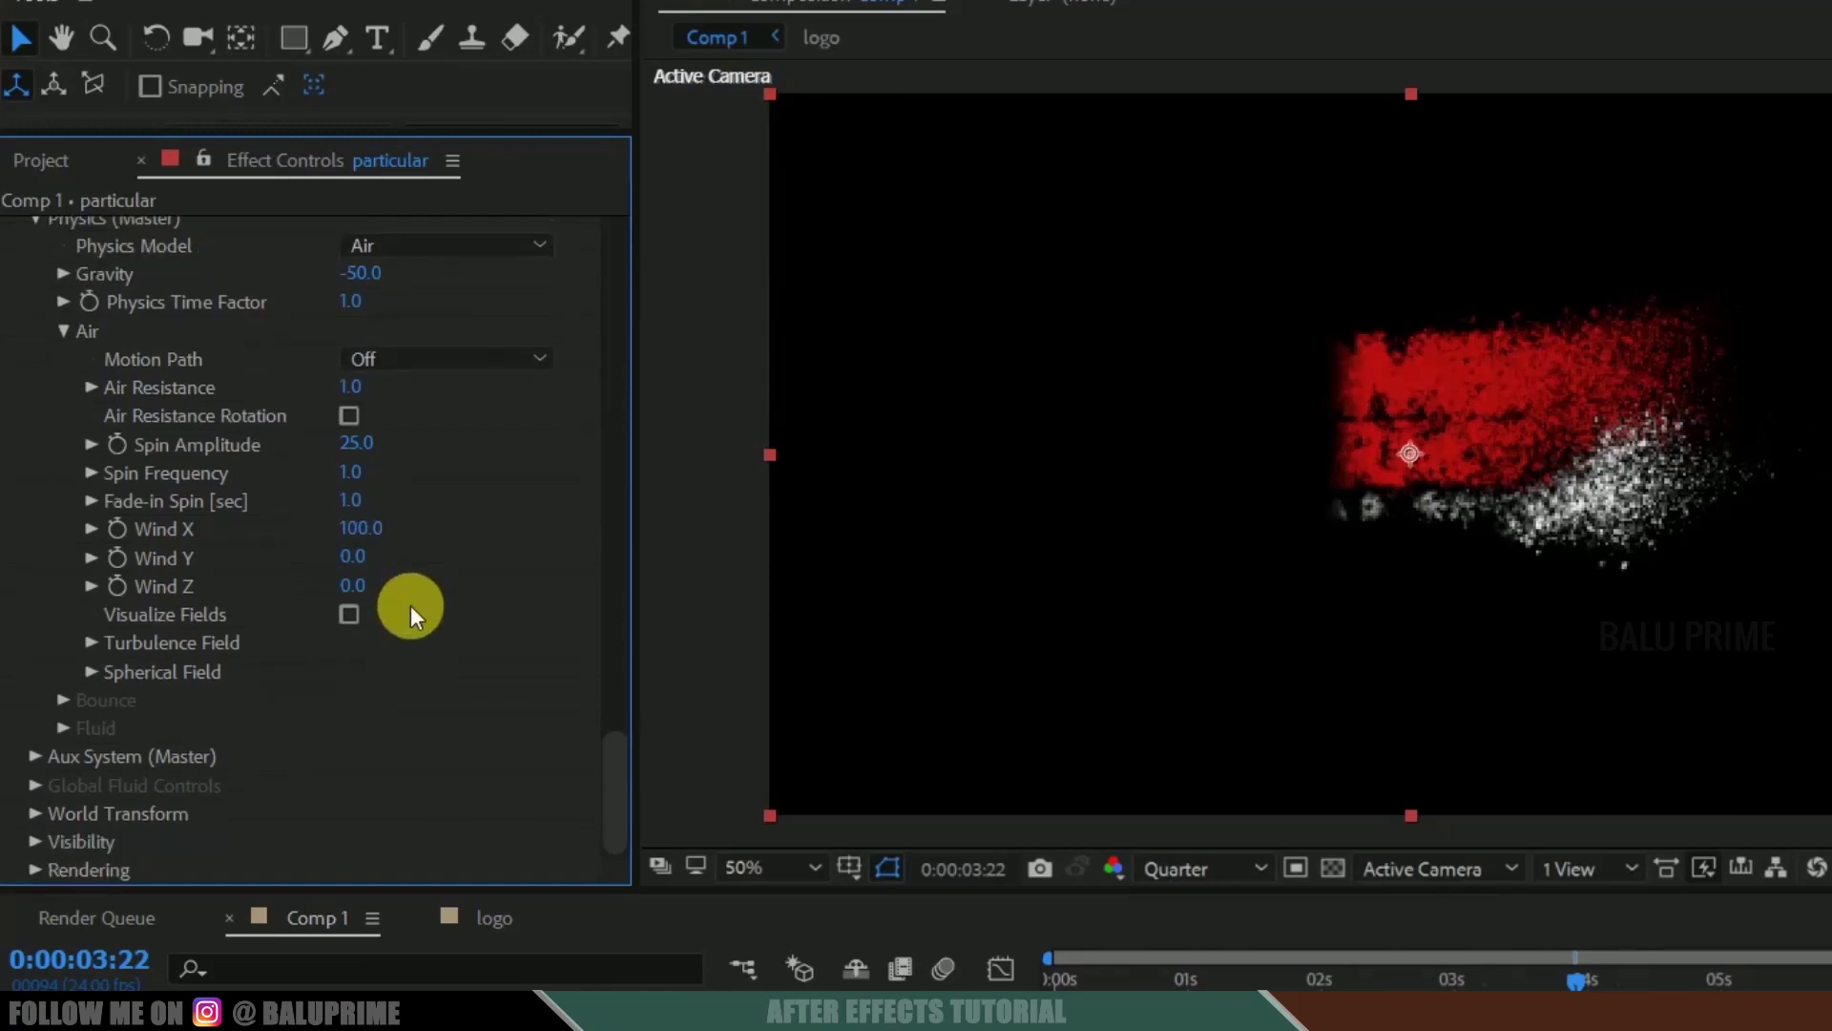
click(89, 642)
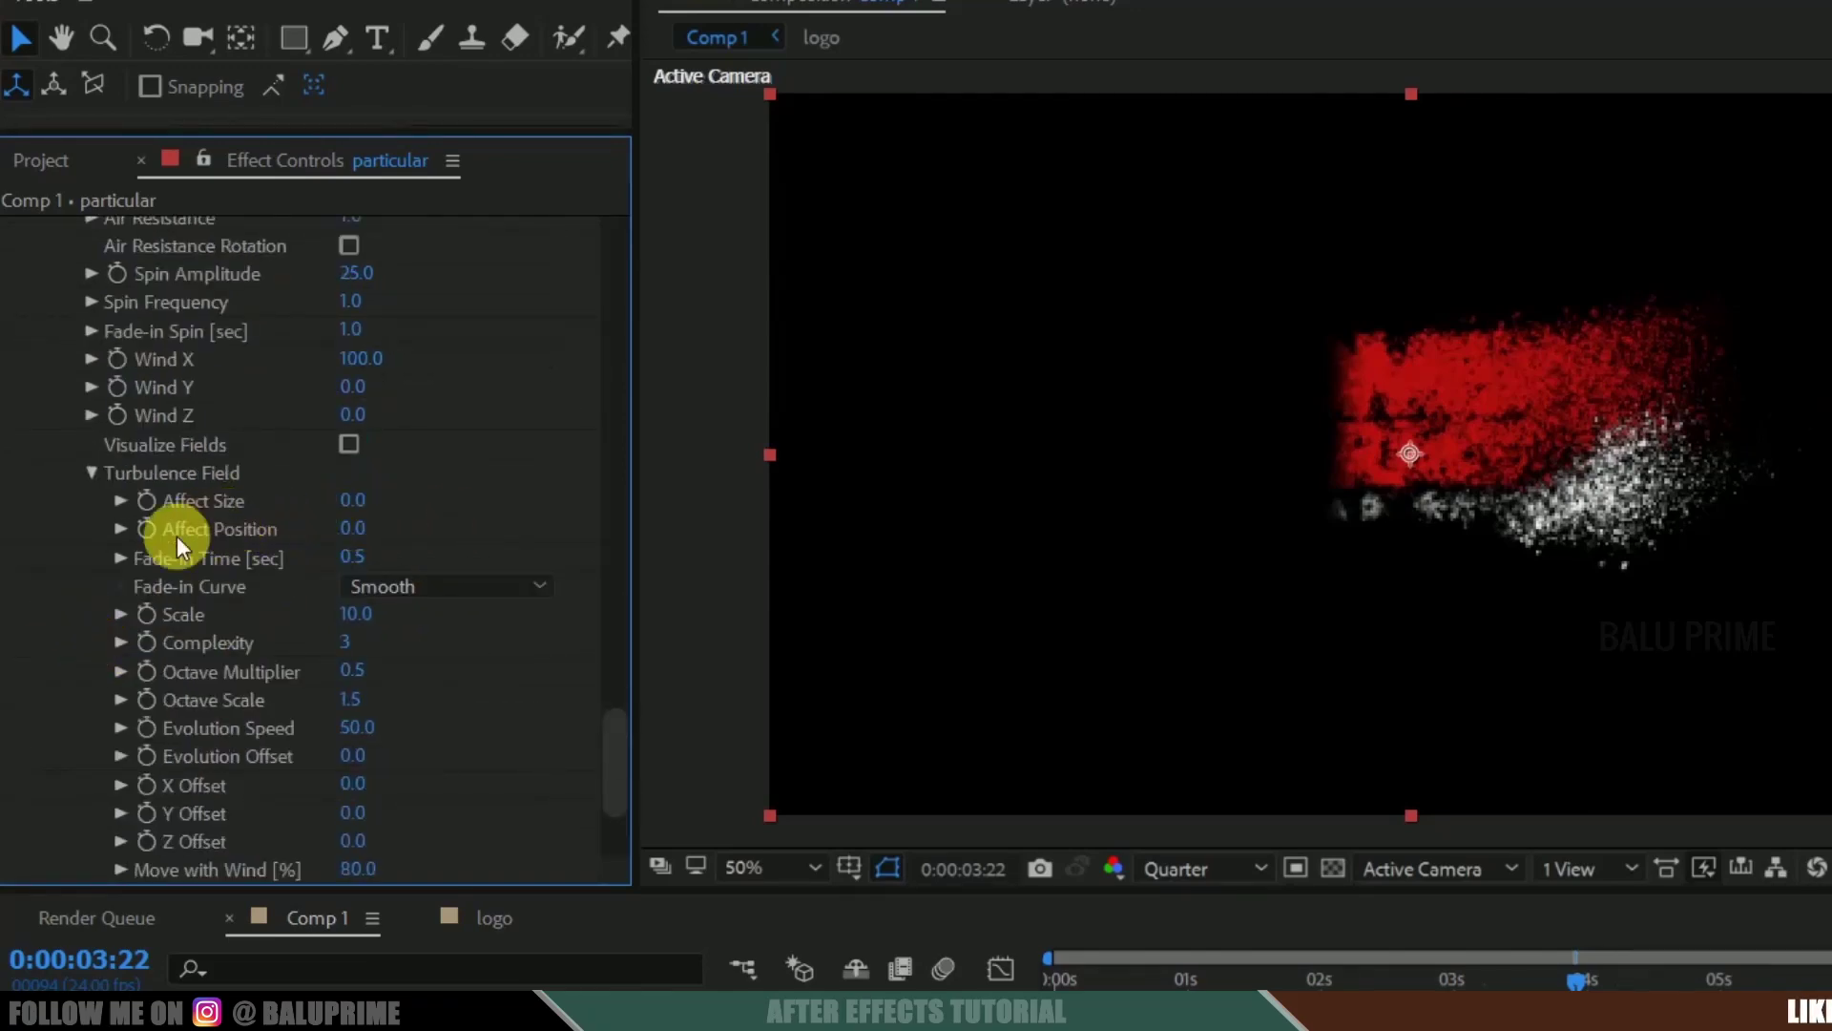
click(352, 528)
text(25)
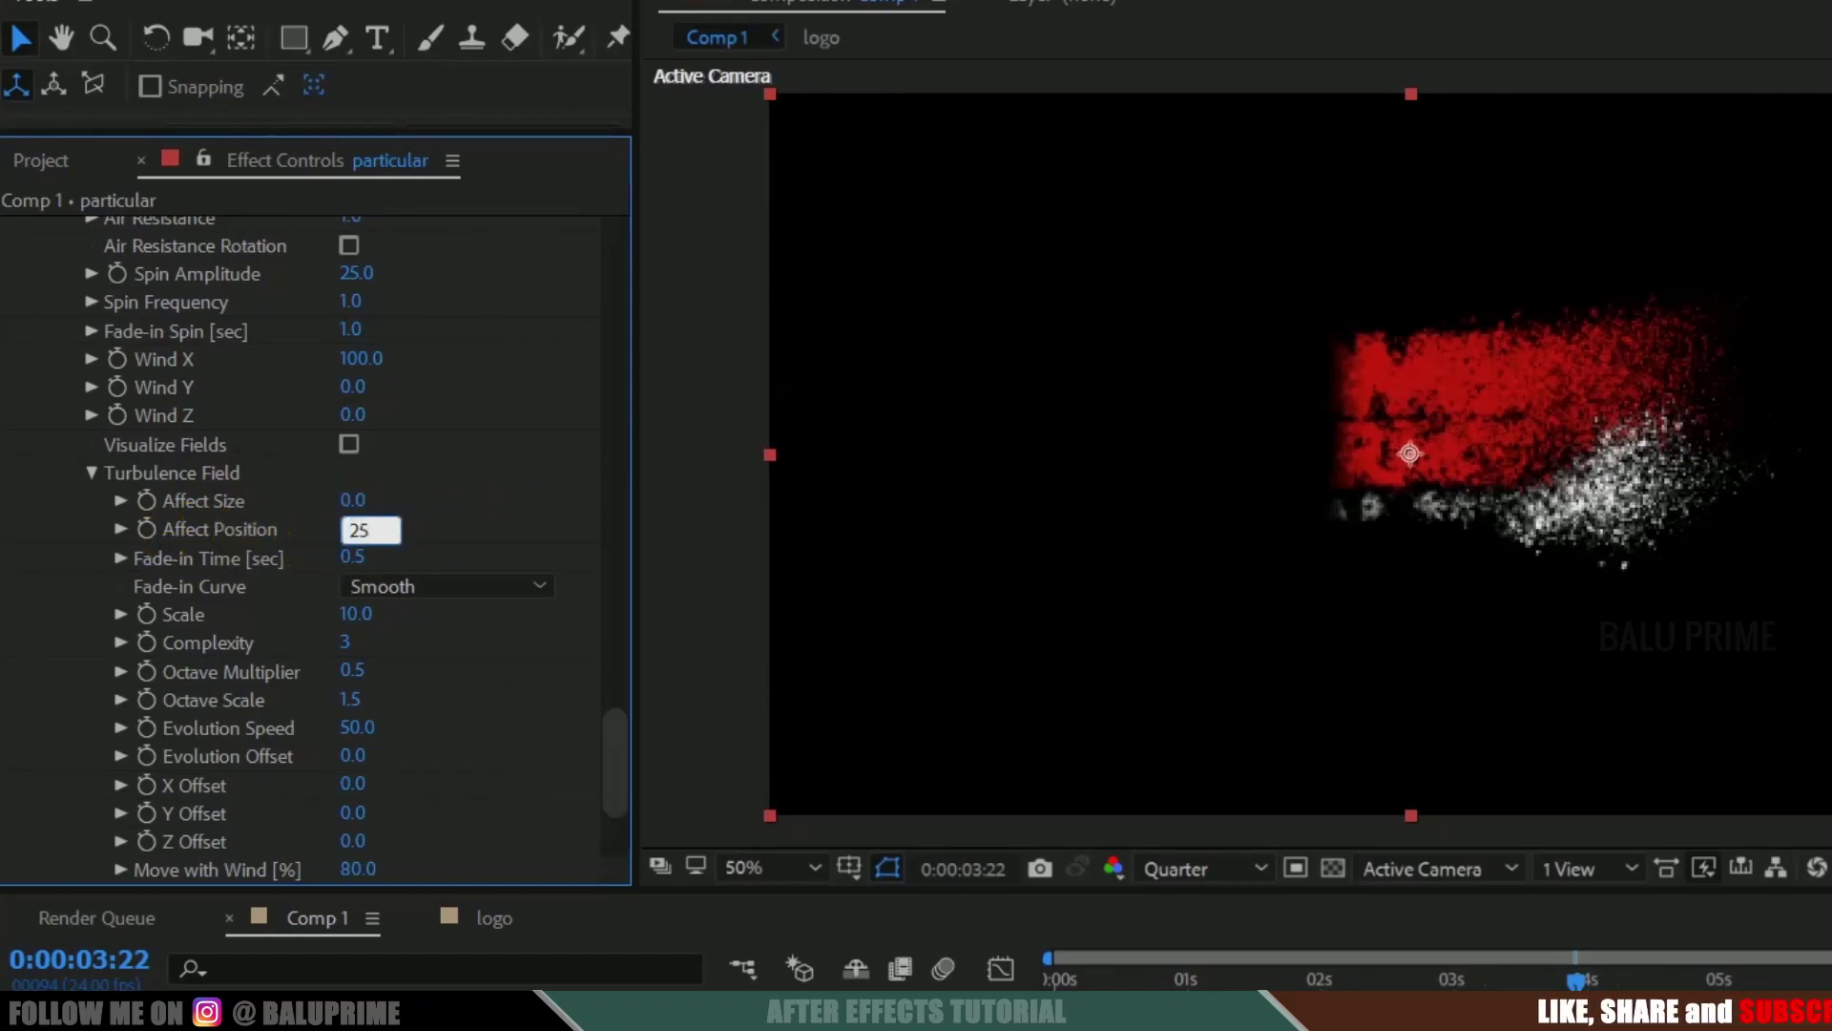
key(Return)
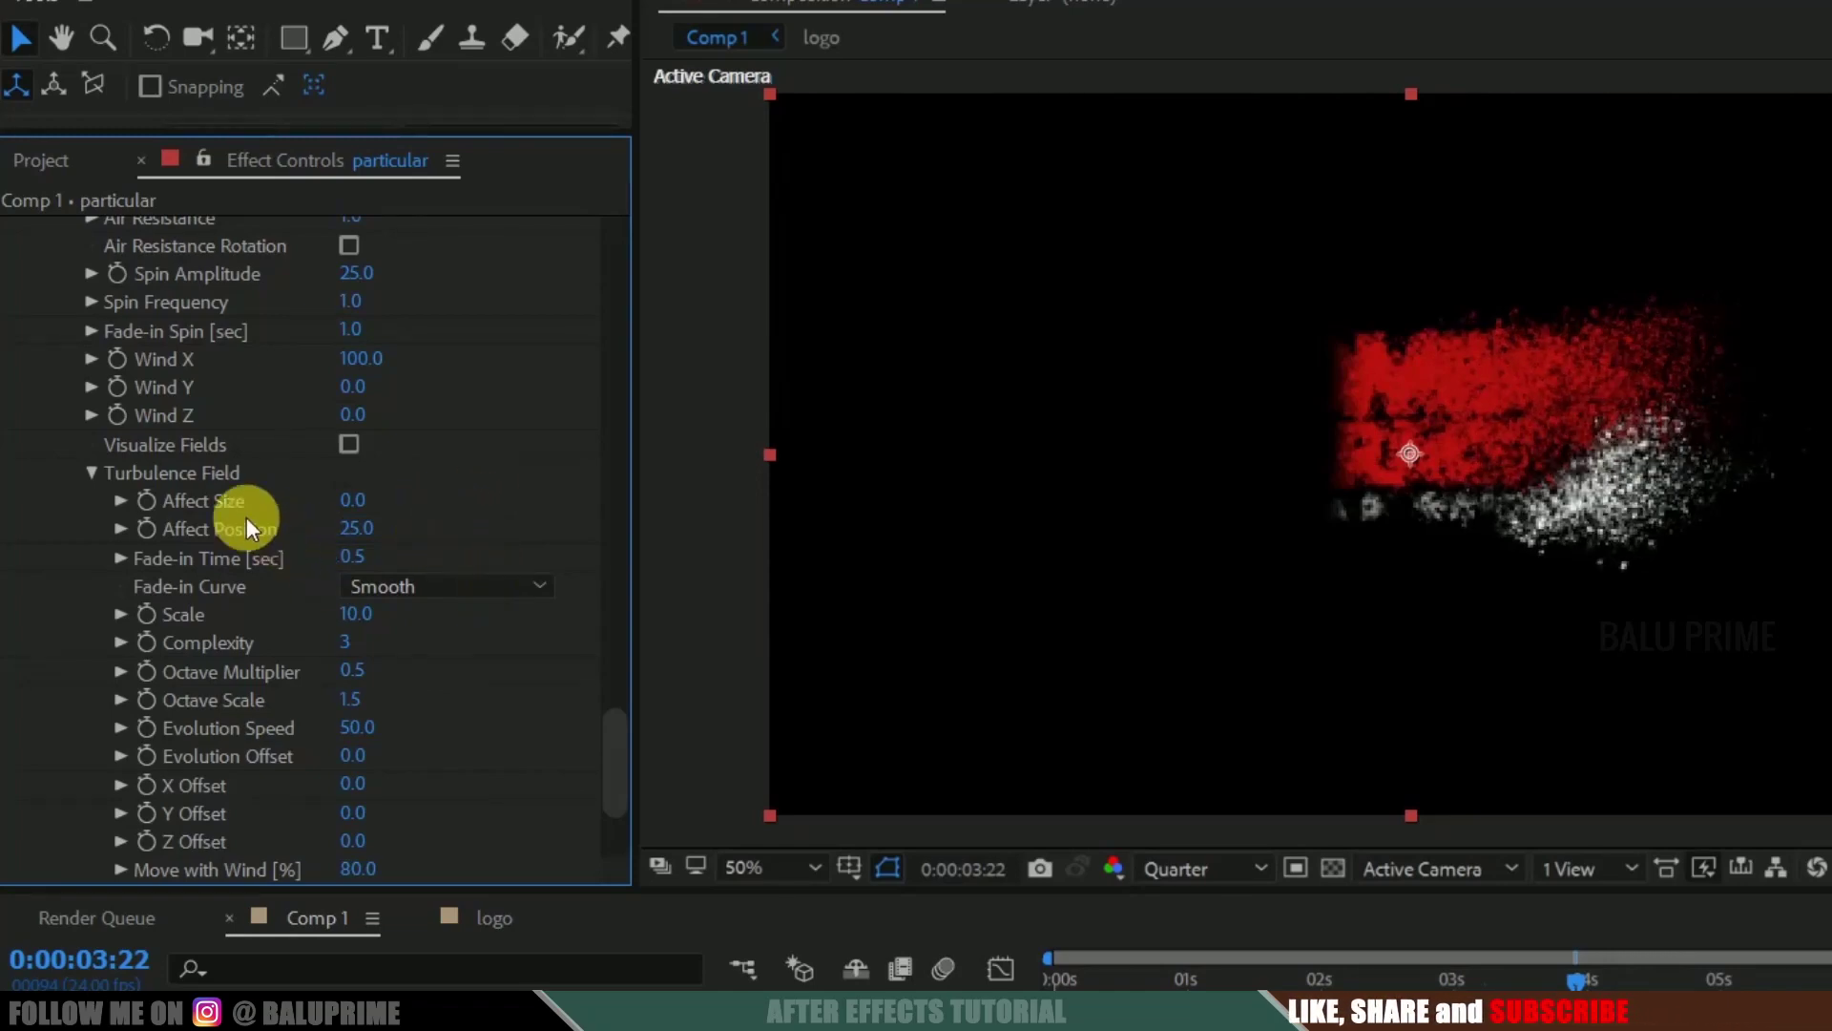
click(355, 501)
text(25)
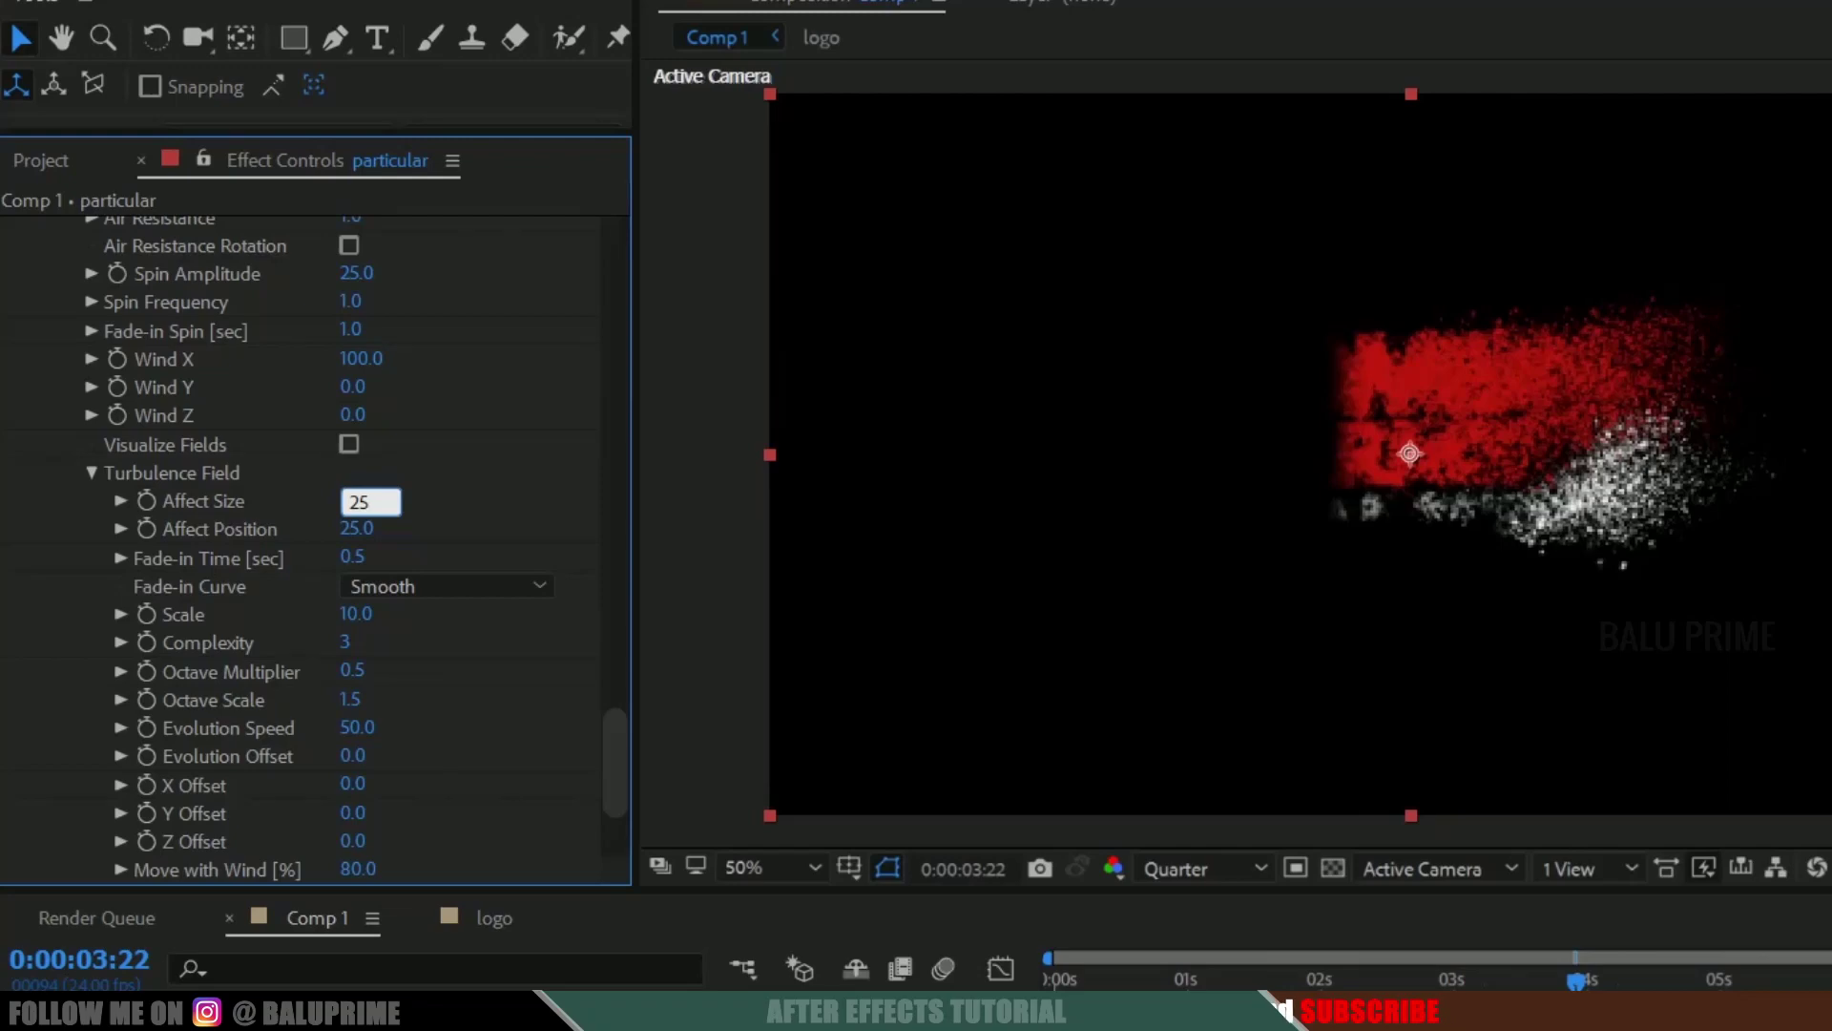
key(Return)
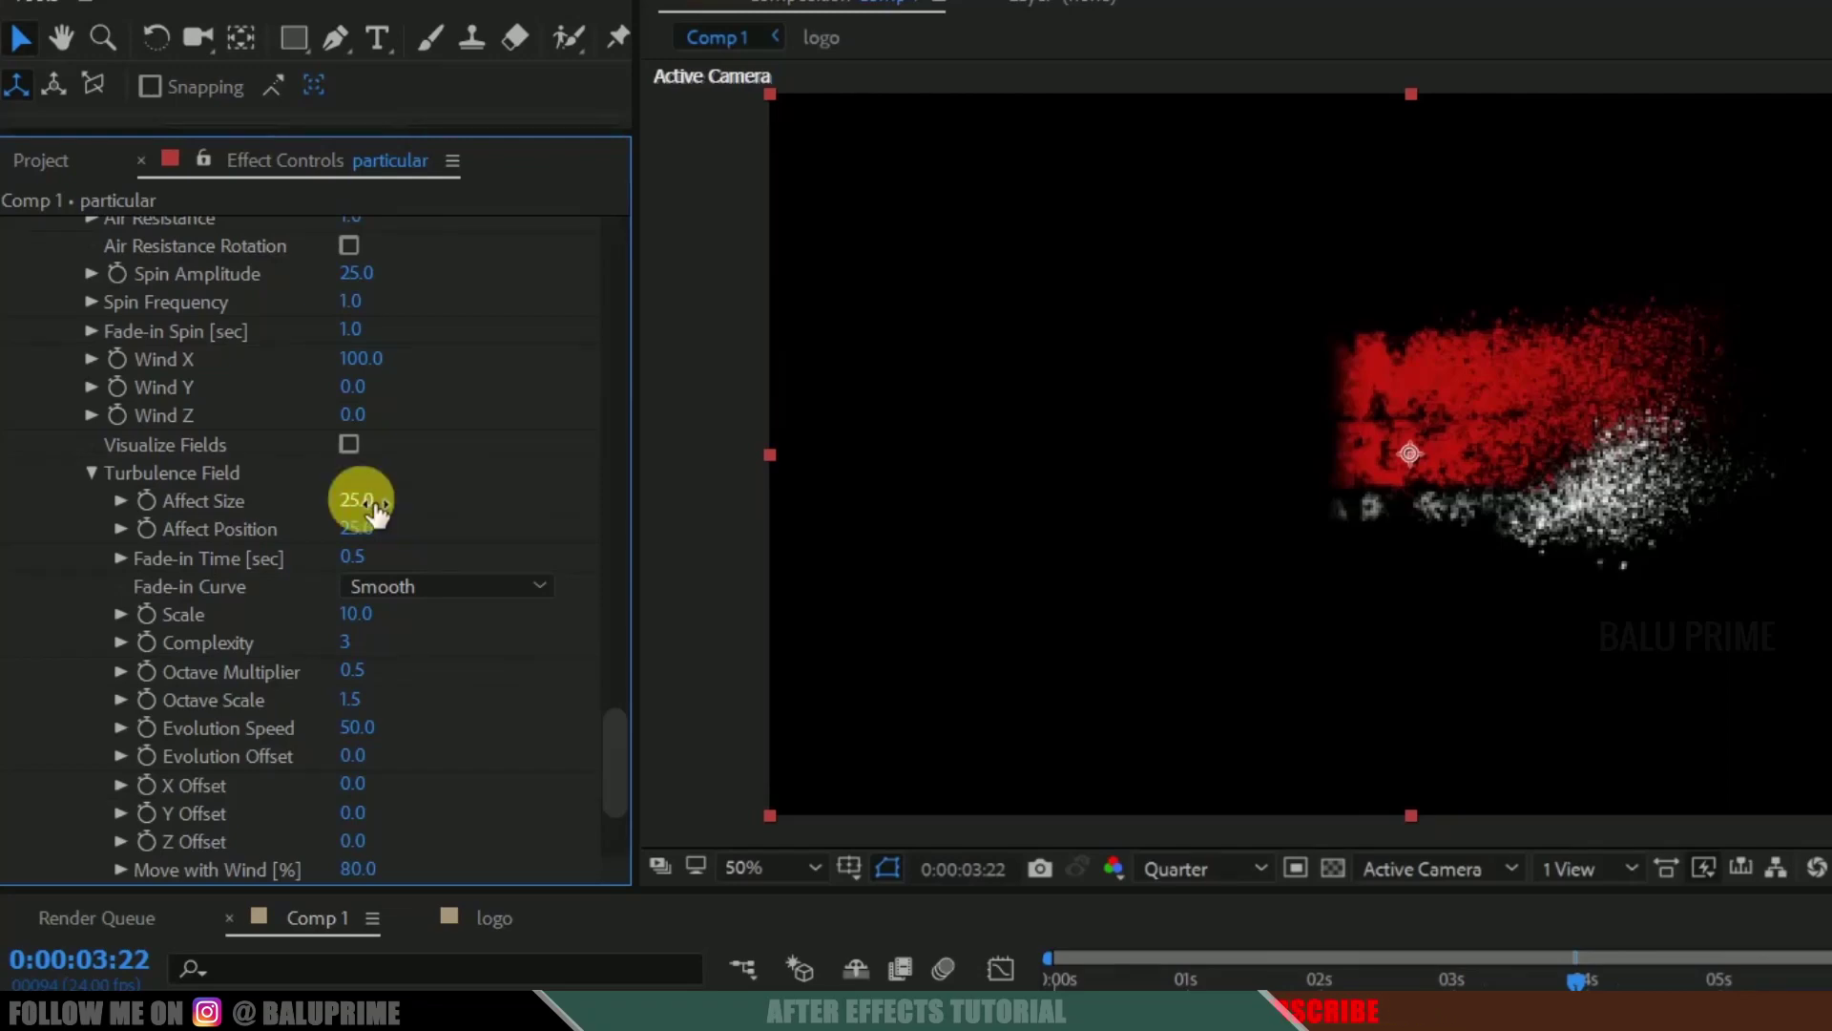
Set the Turbulence Field's Fade-in Time to 0.3 seconds
scroll(438, 455, down, 2)
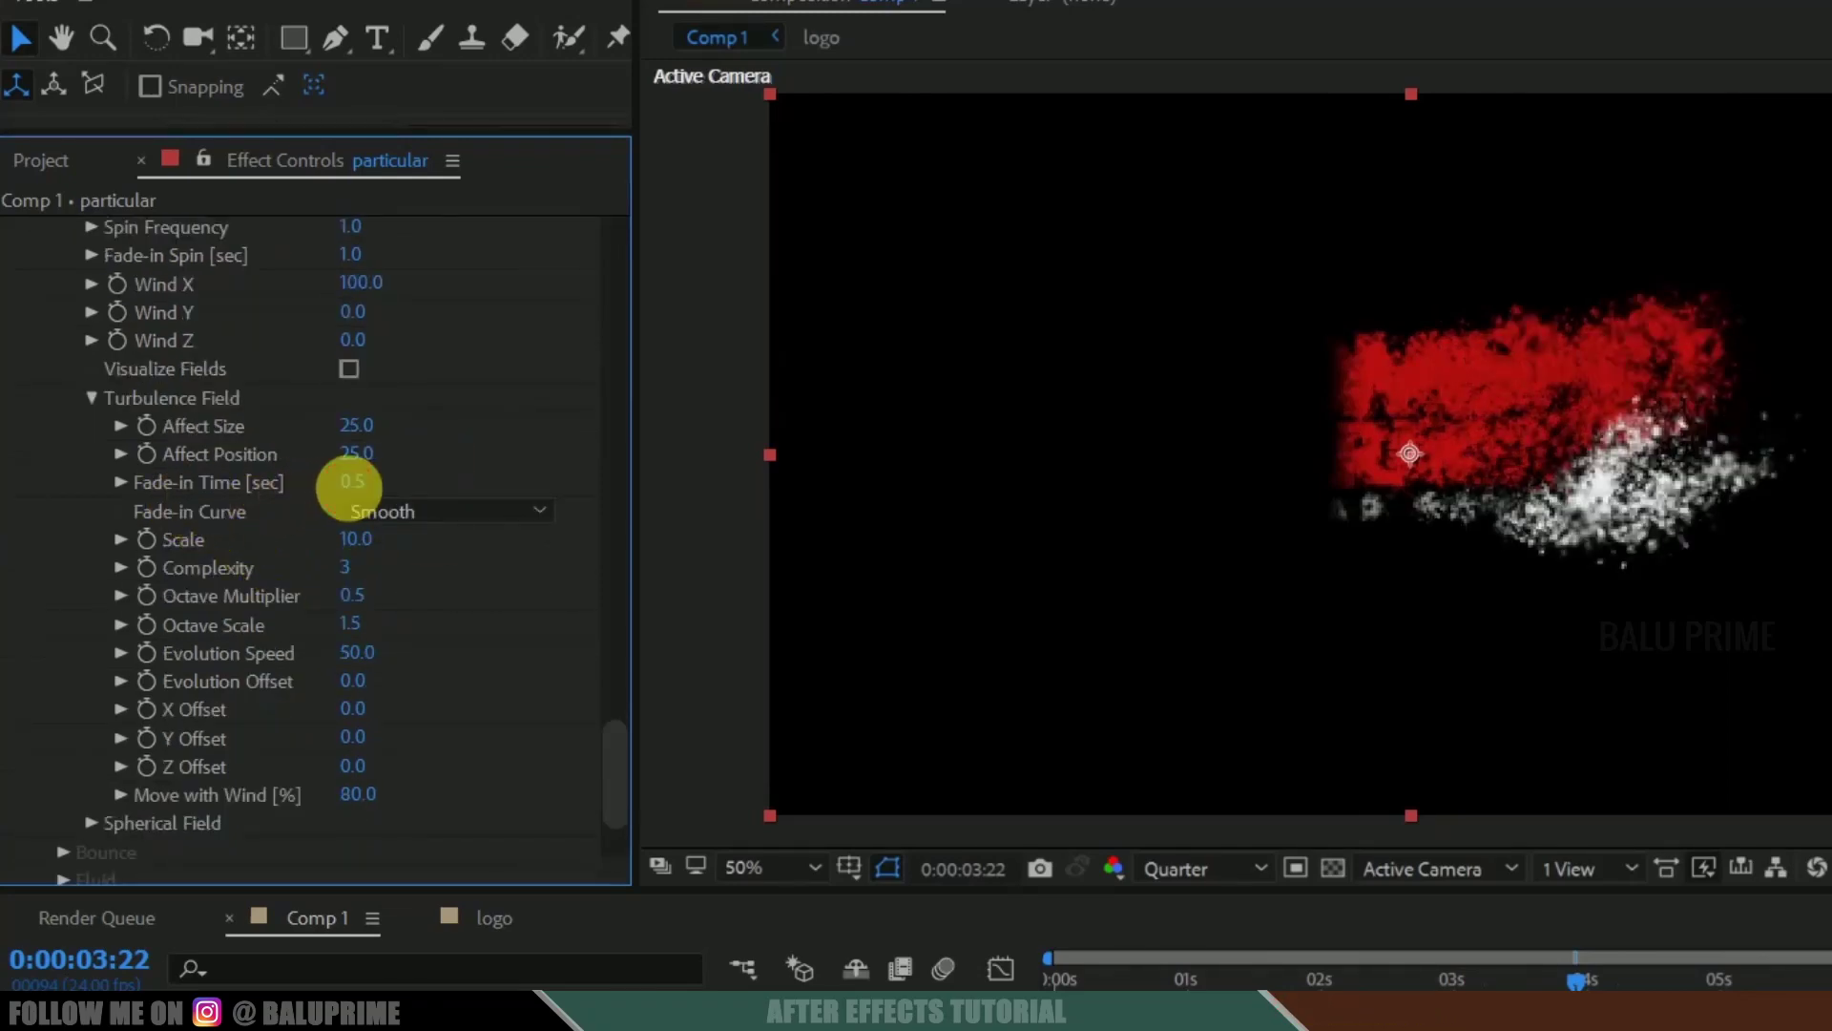
click(345, 482)
text(.3)
key(Return)
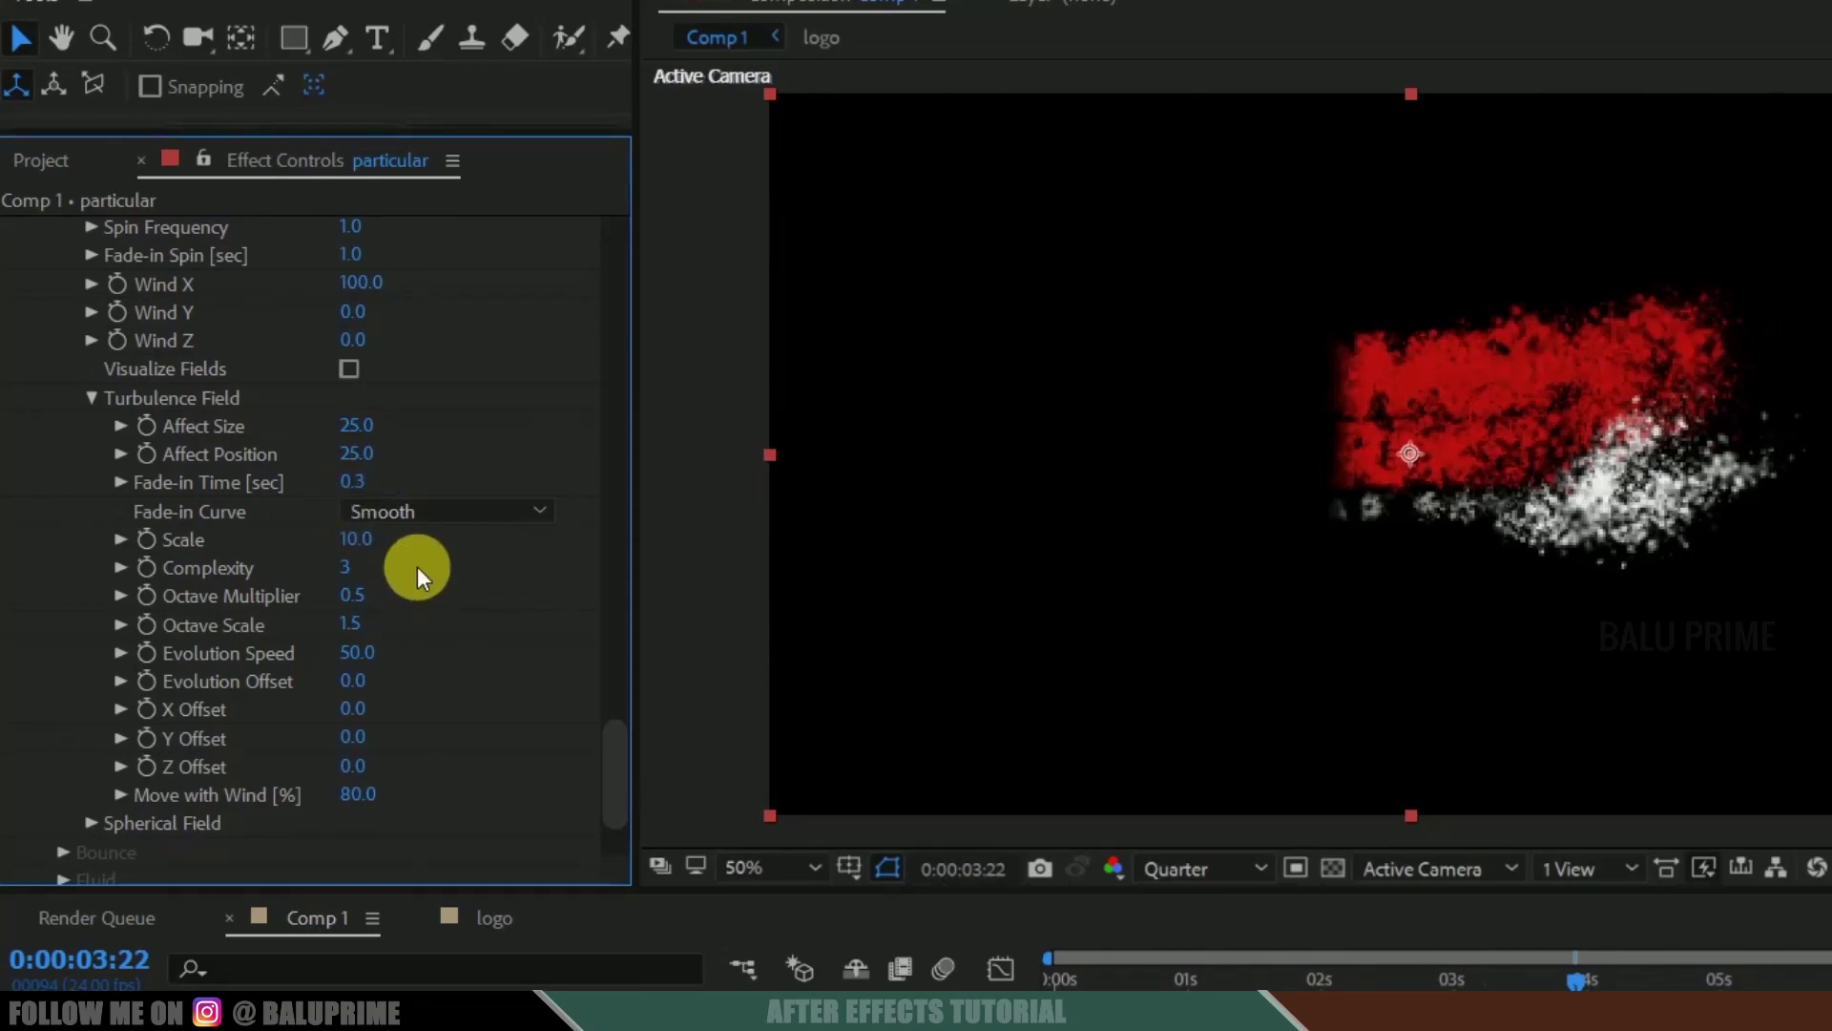
Try a Scale of 15 for the Turbulence Field
click(355, 538)
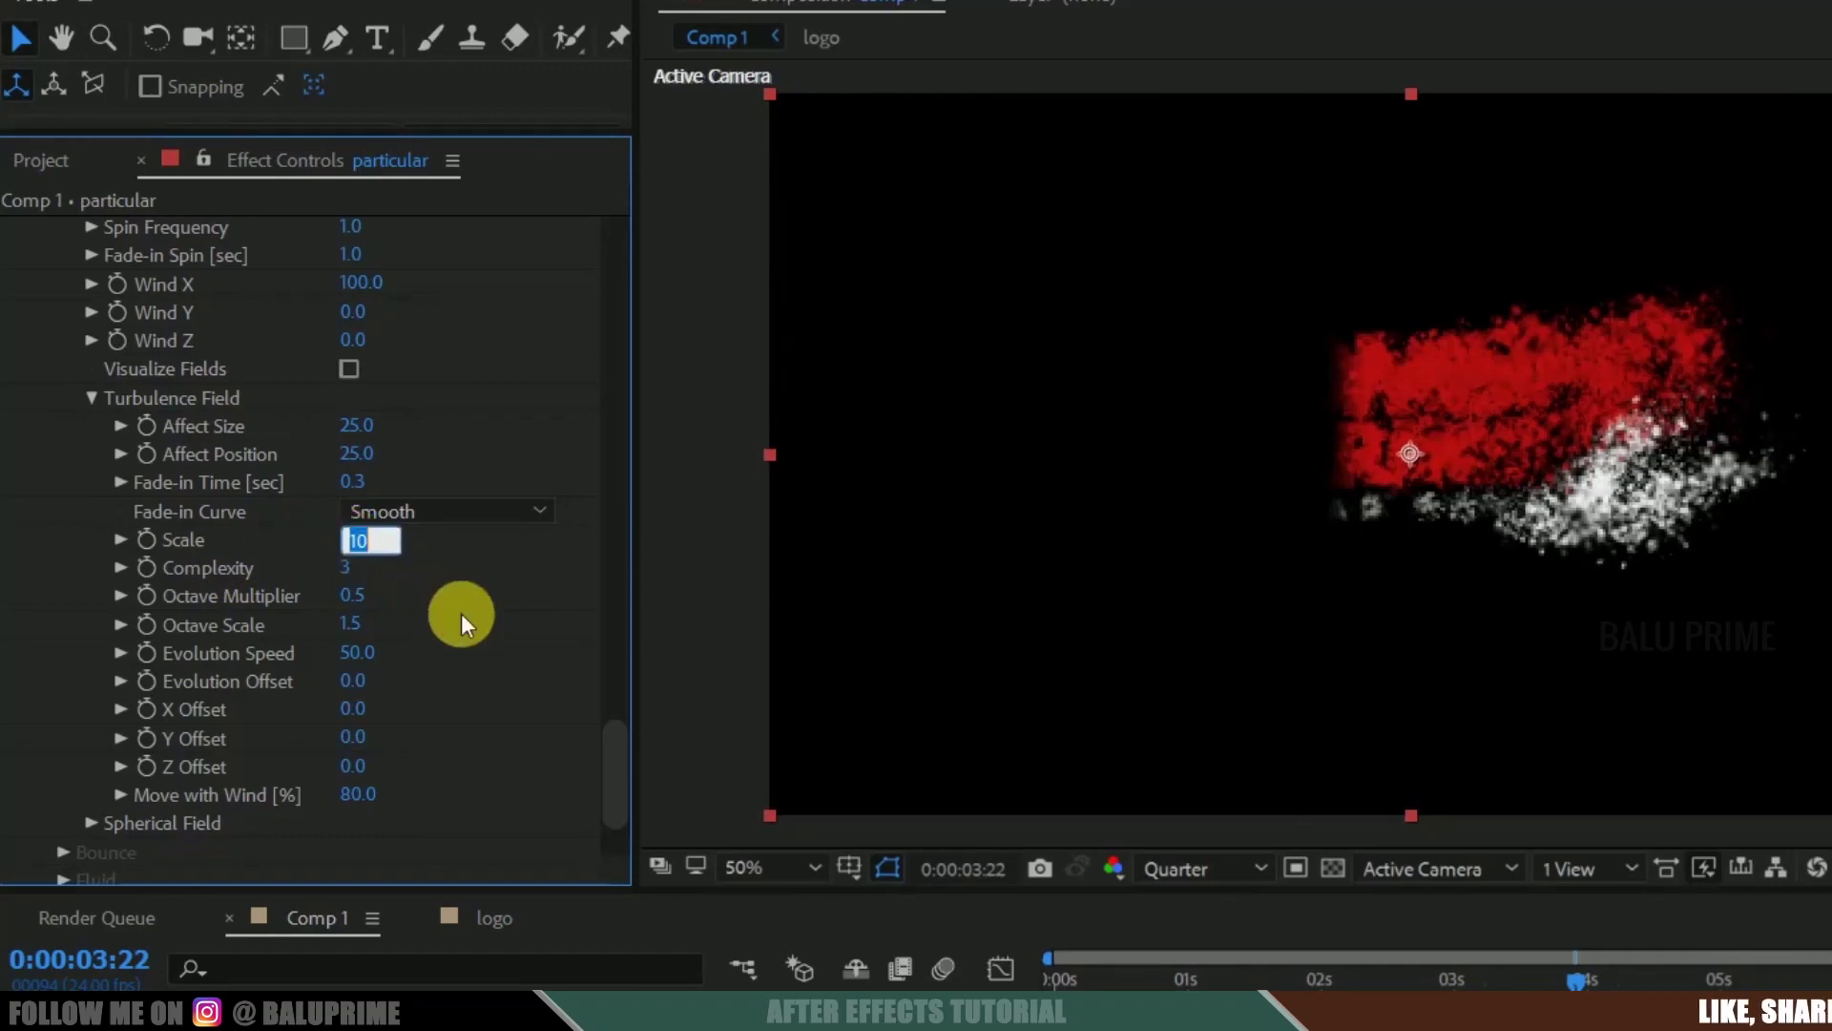
text(15)
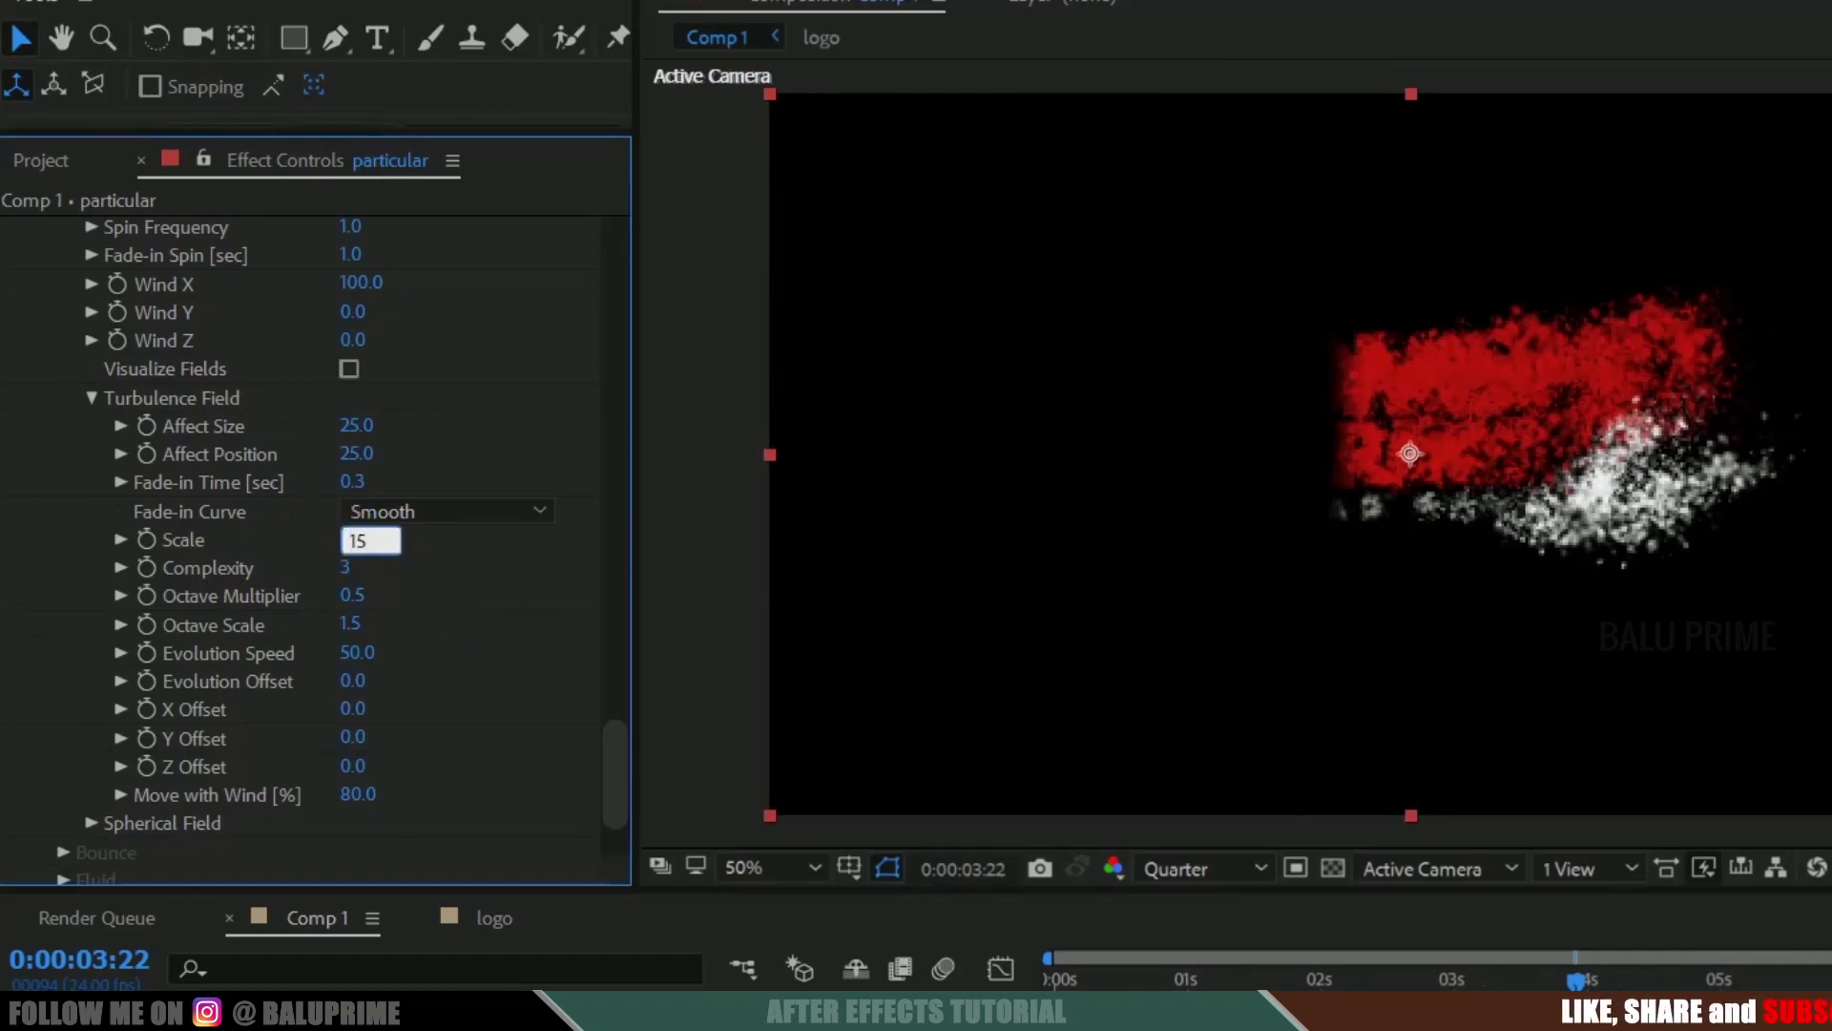
key(Return)
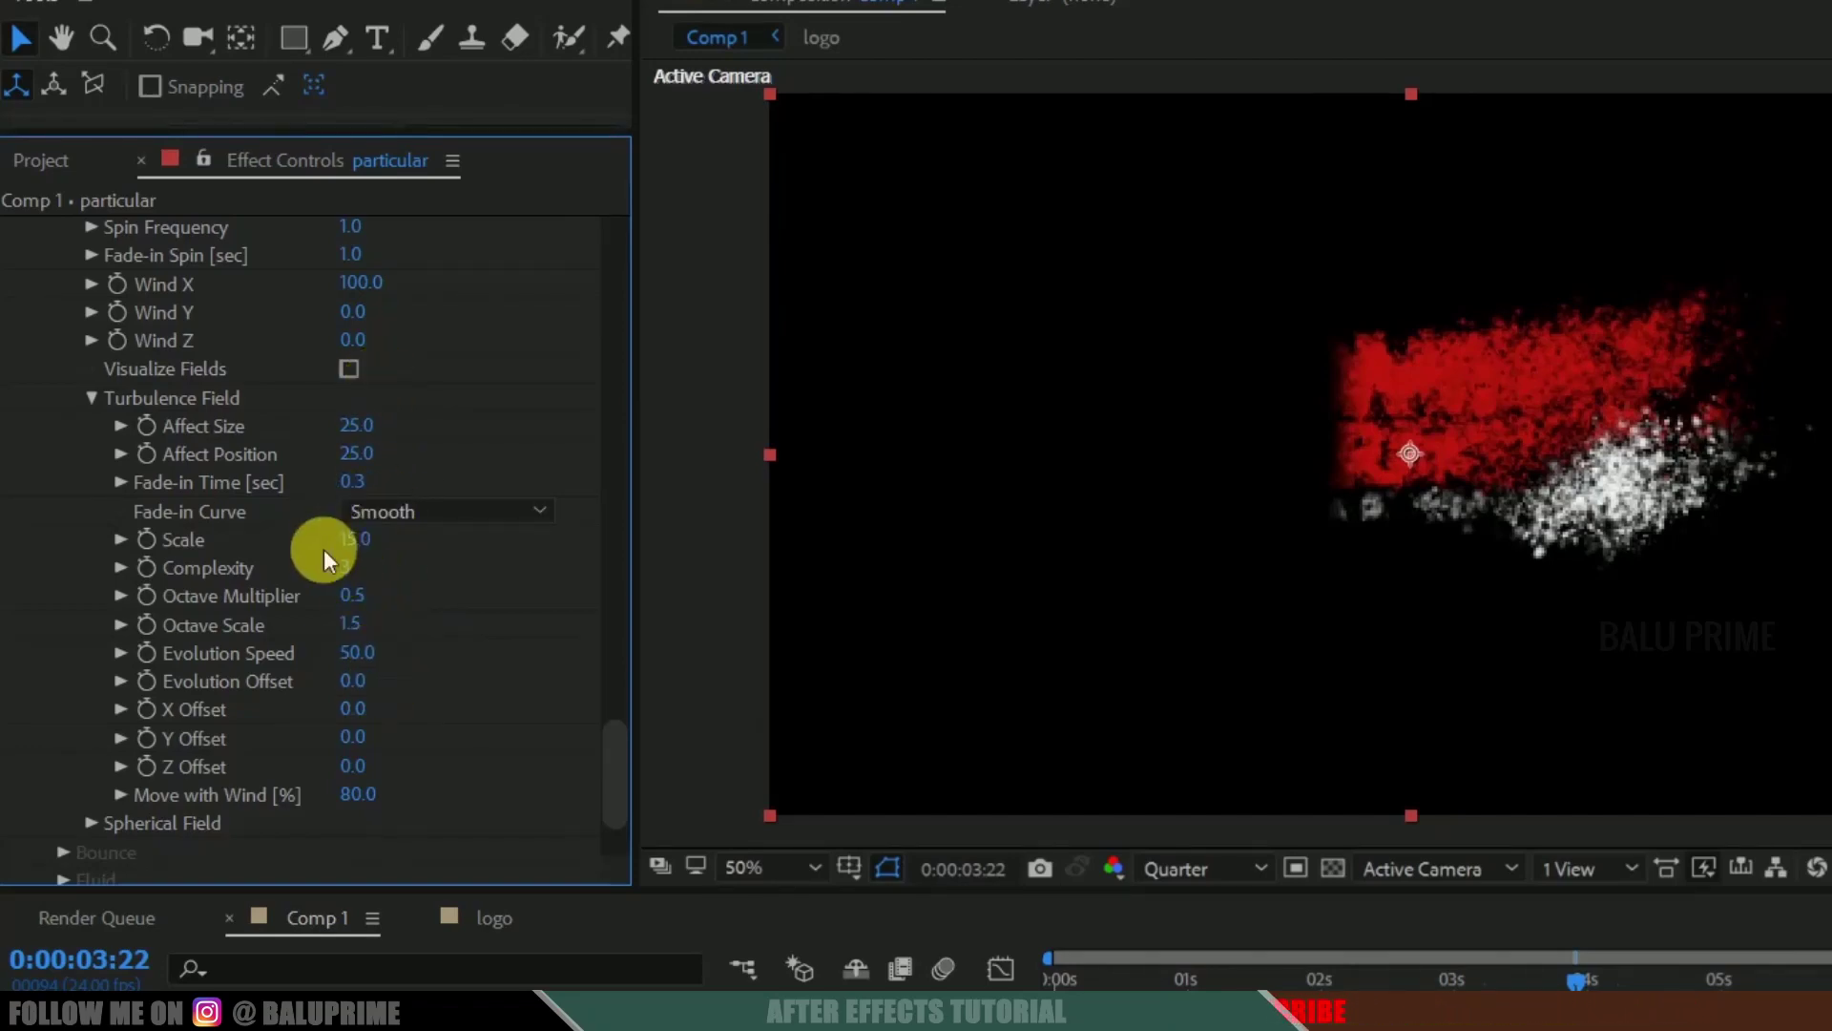
Set the Turbulence Field's Scale to 18
click(355, 539)
text(18)
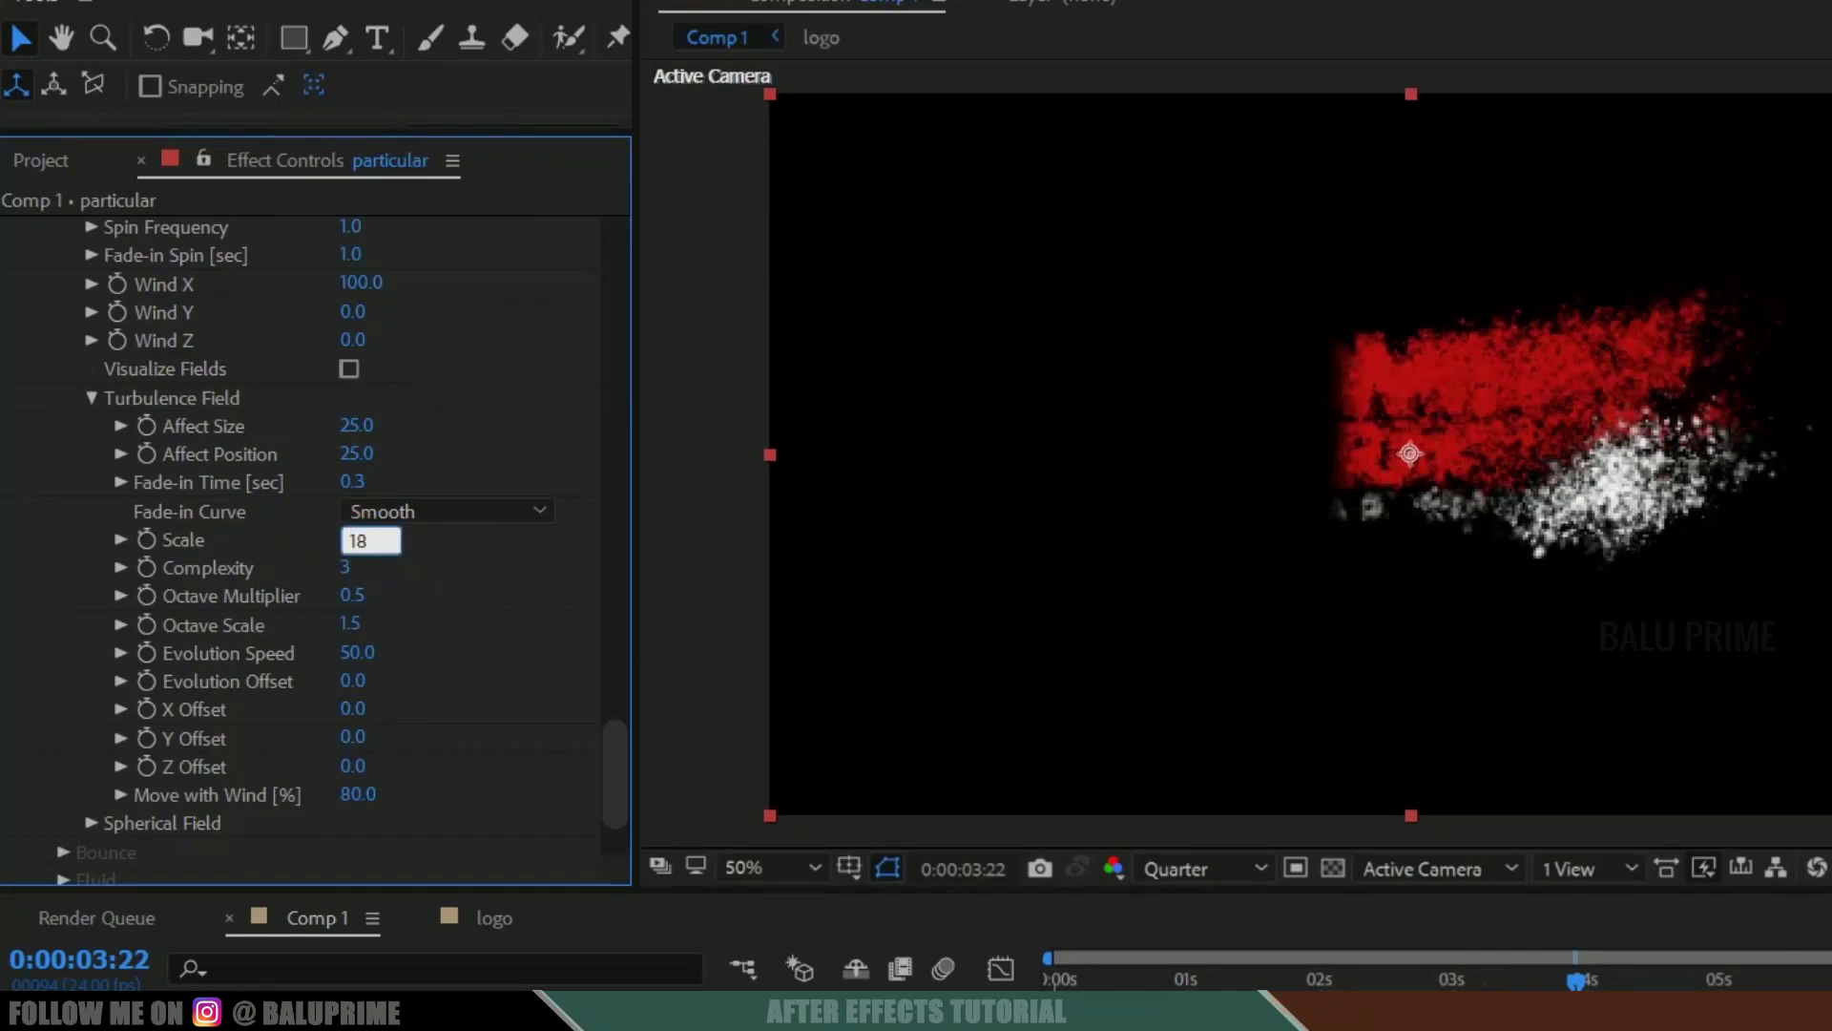
key(Return)
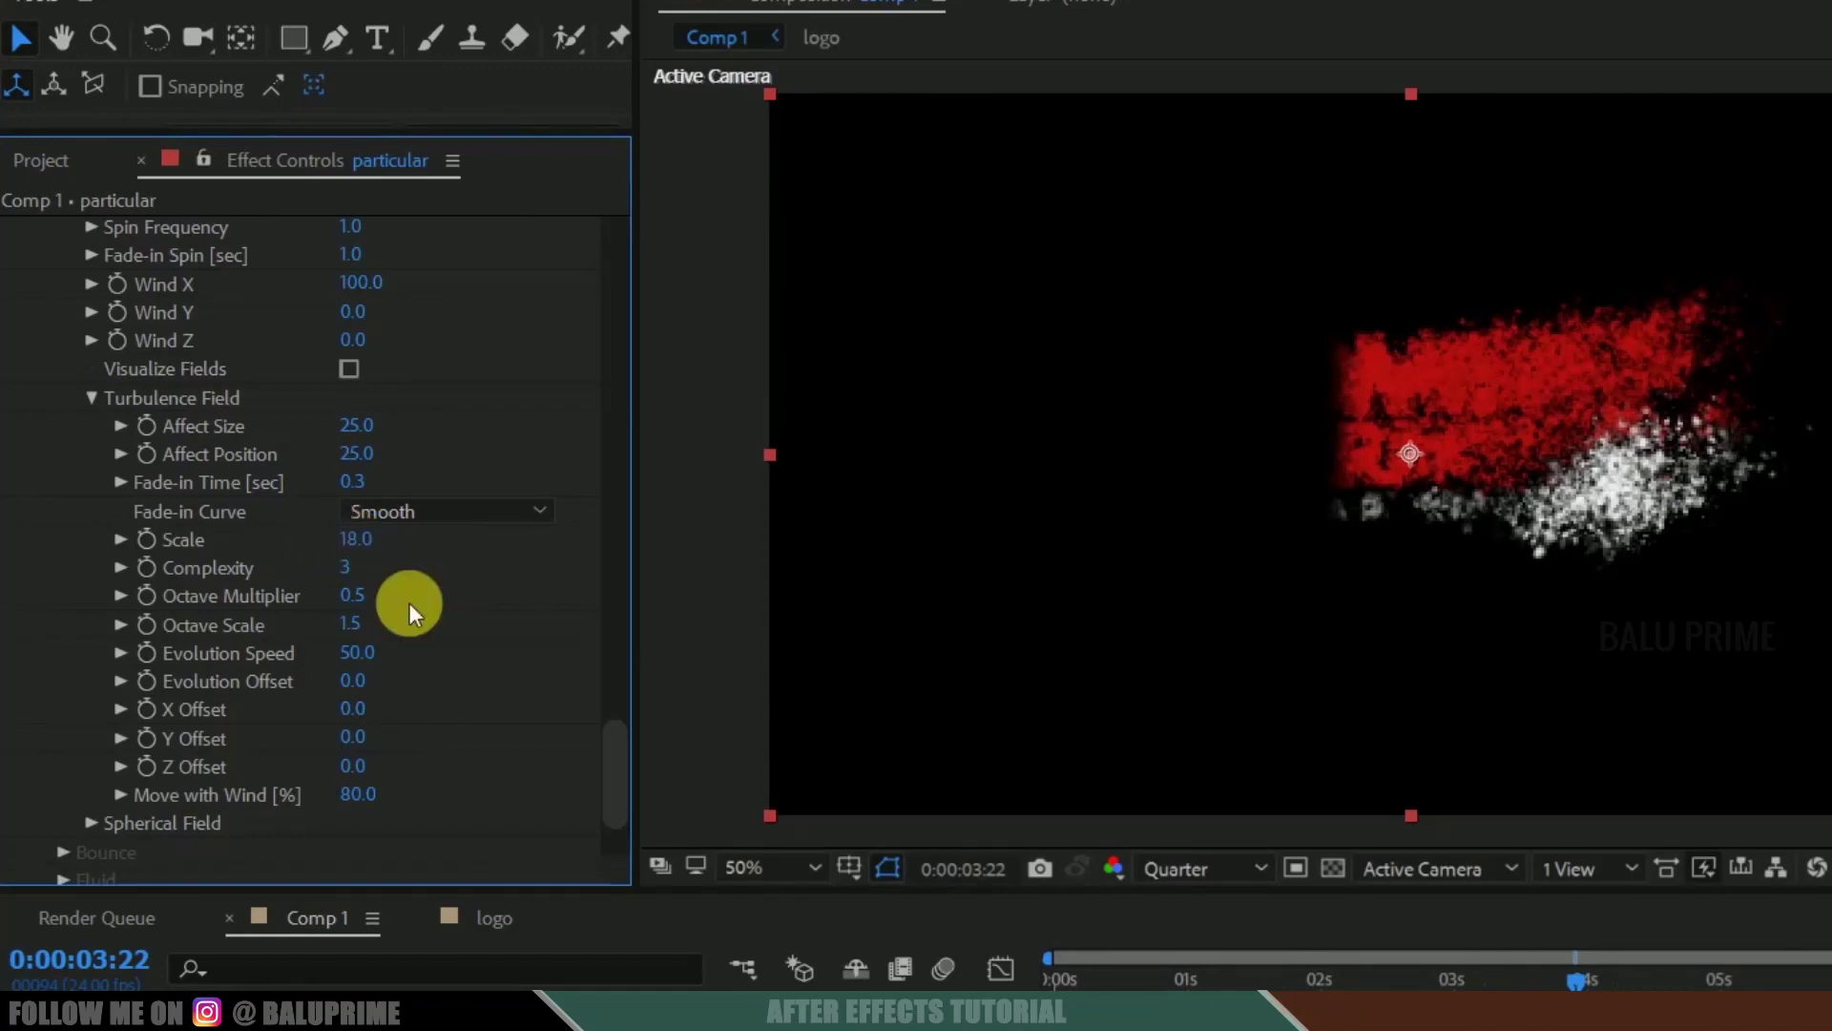
Set the Turbulence Field's Evolution Offset and X Offset both to 25
scroll(409, 603, down, 2)
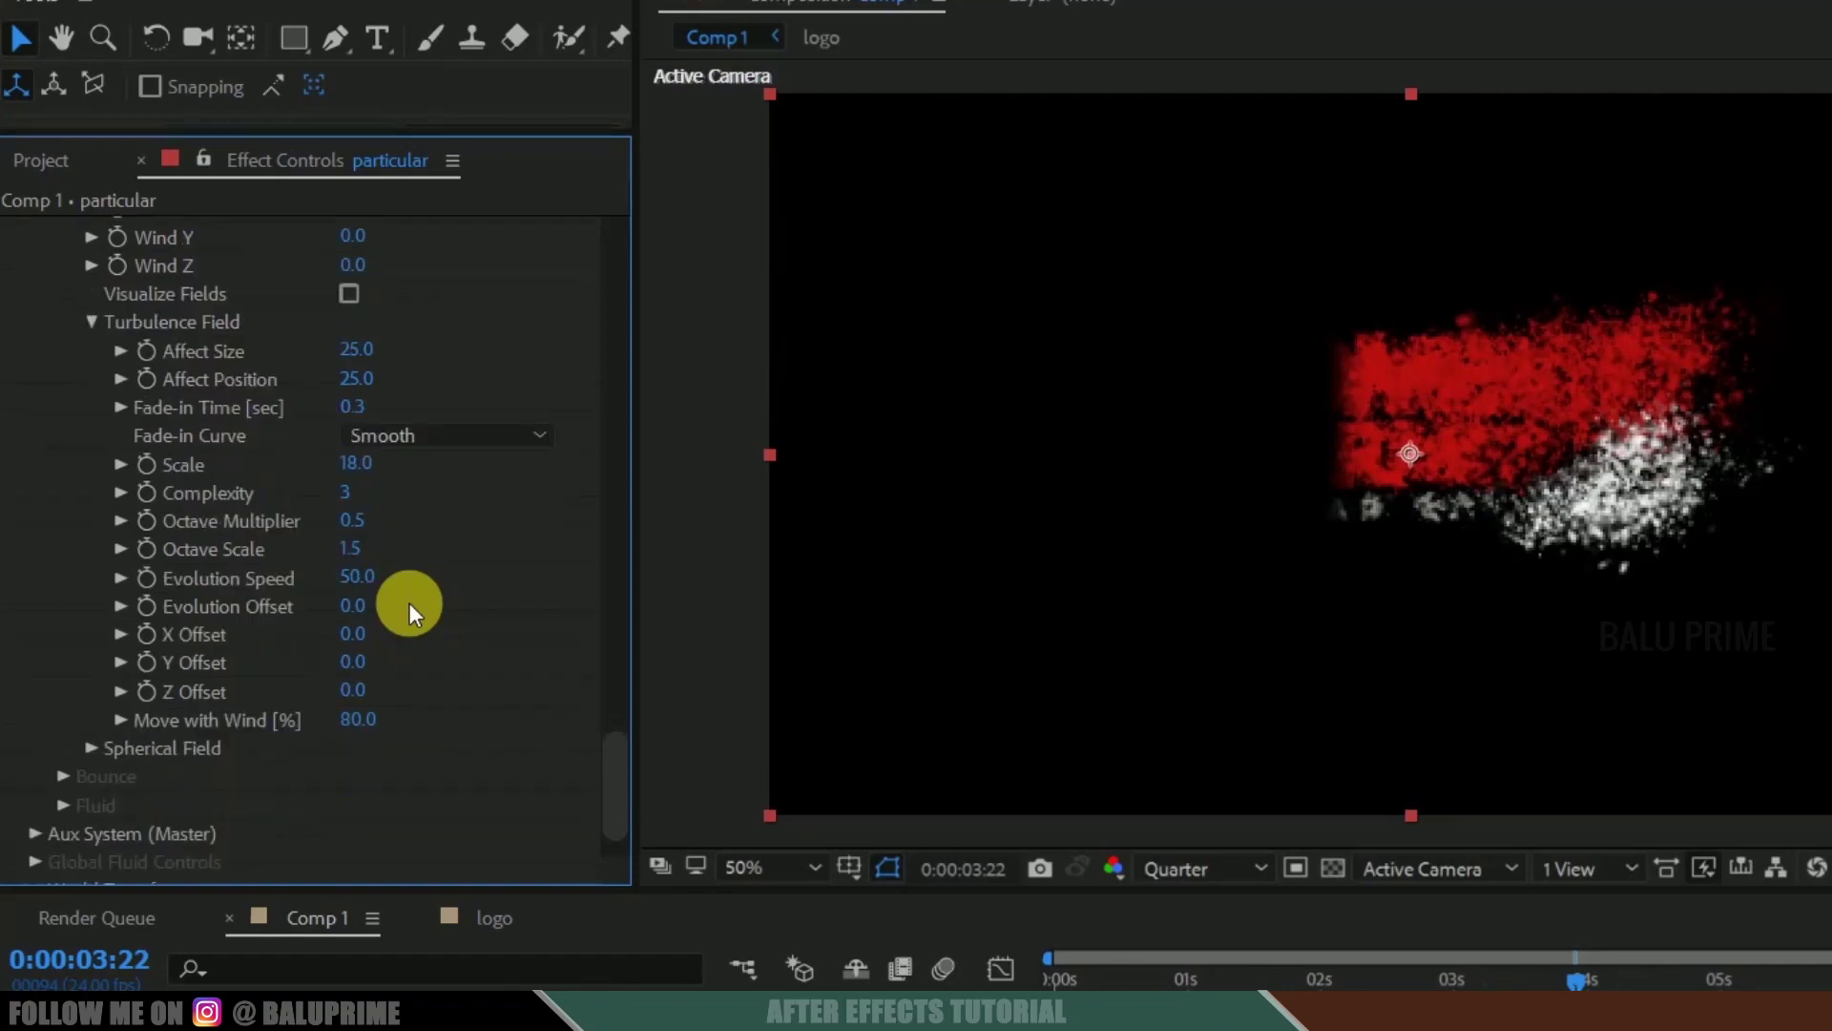
scroll(408, 603, down, 2)
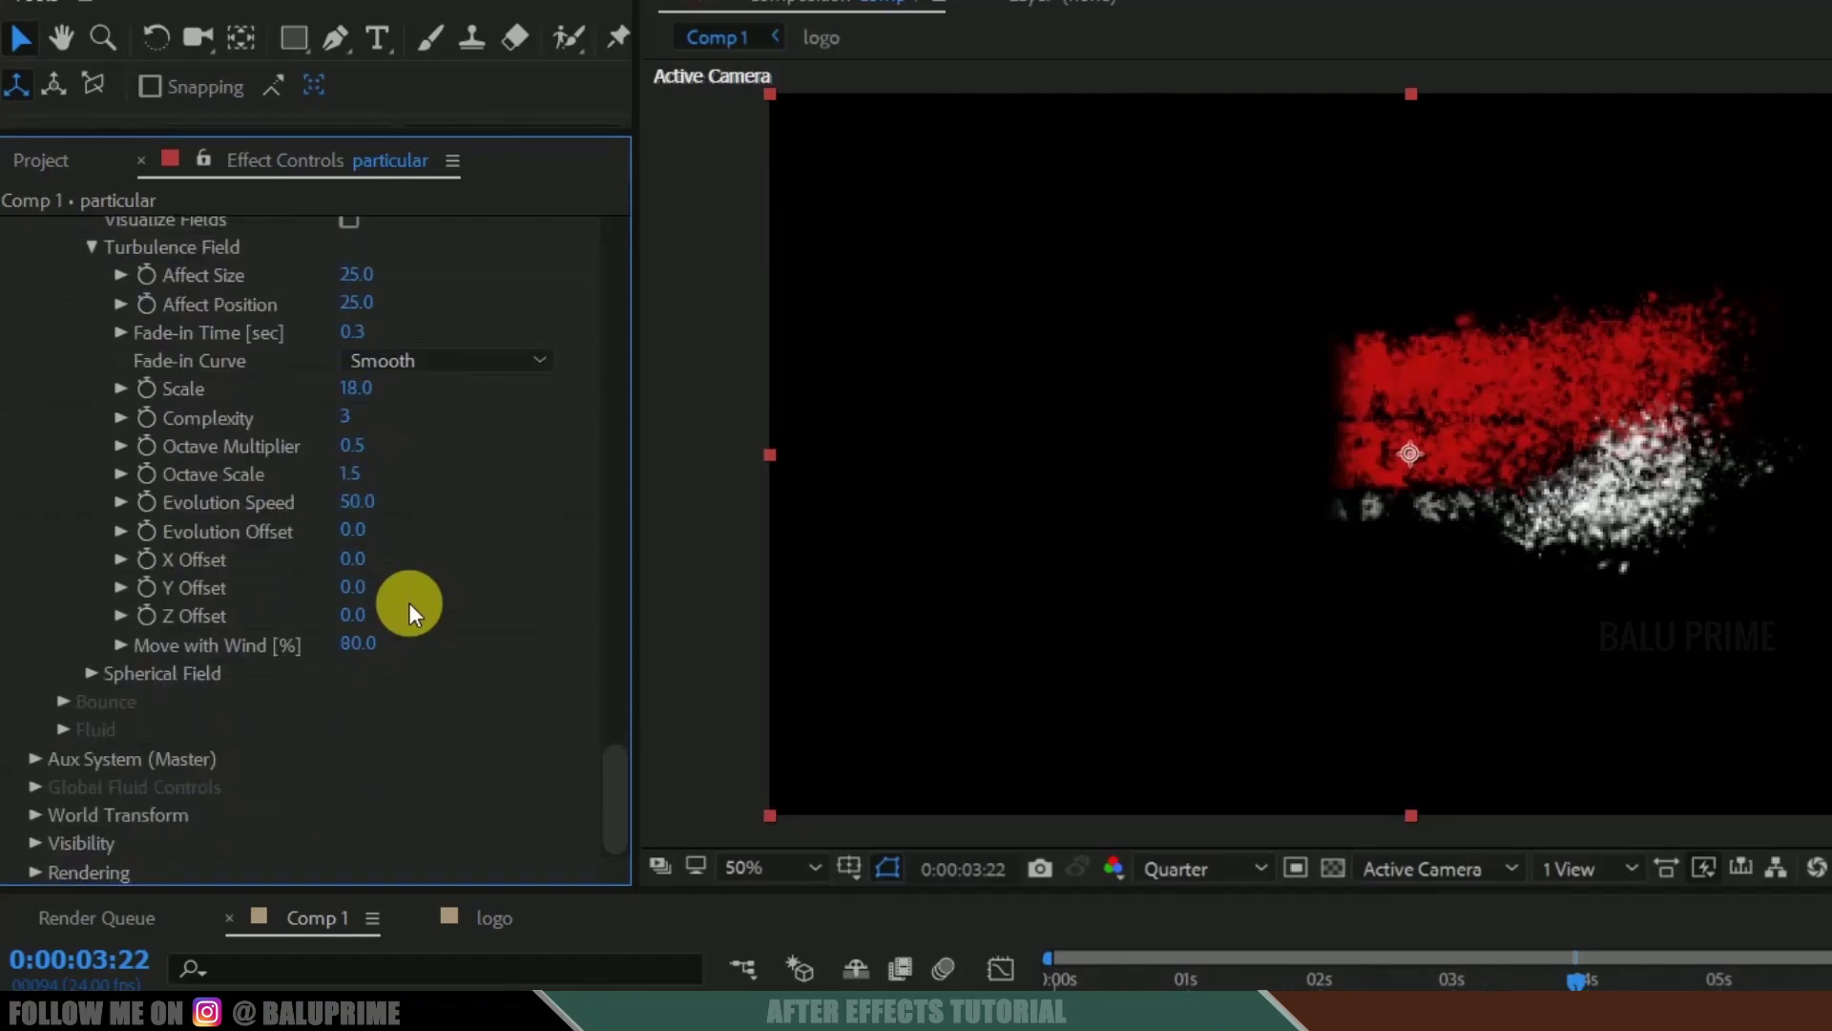
click(356, 542)
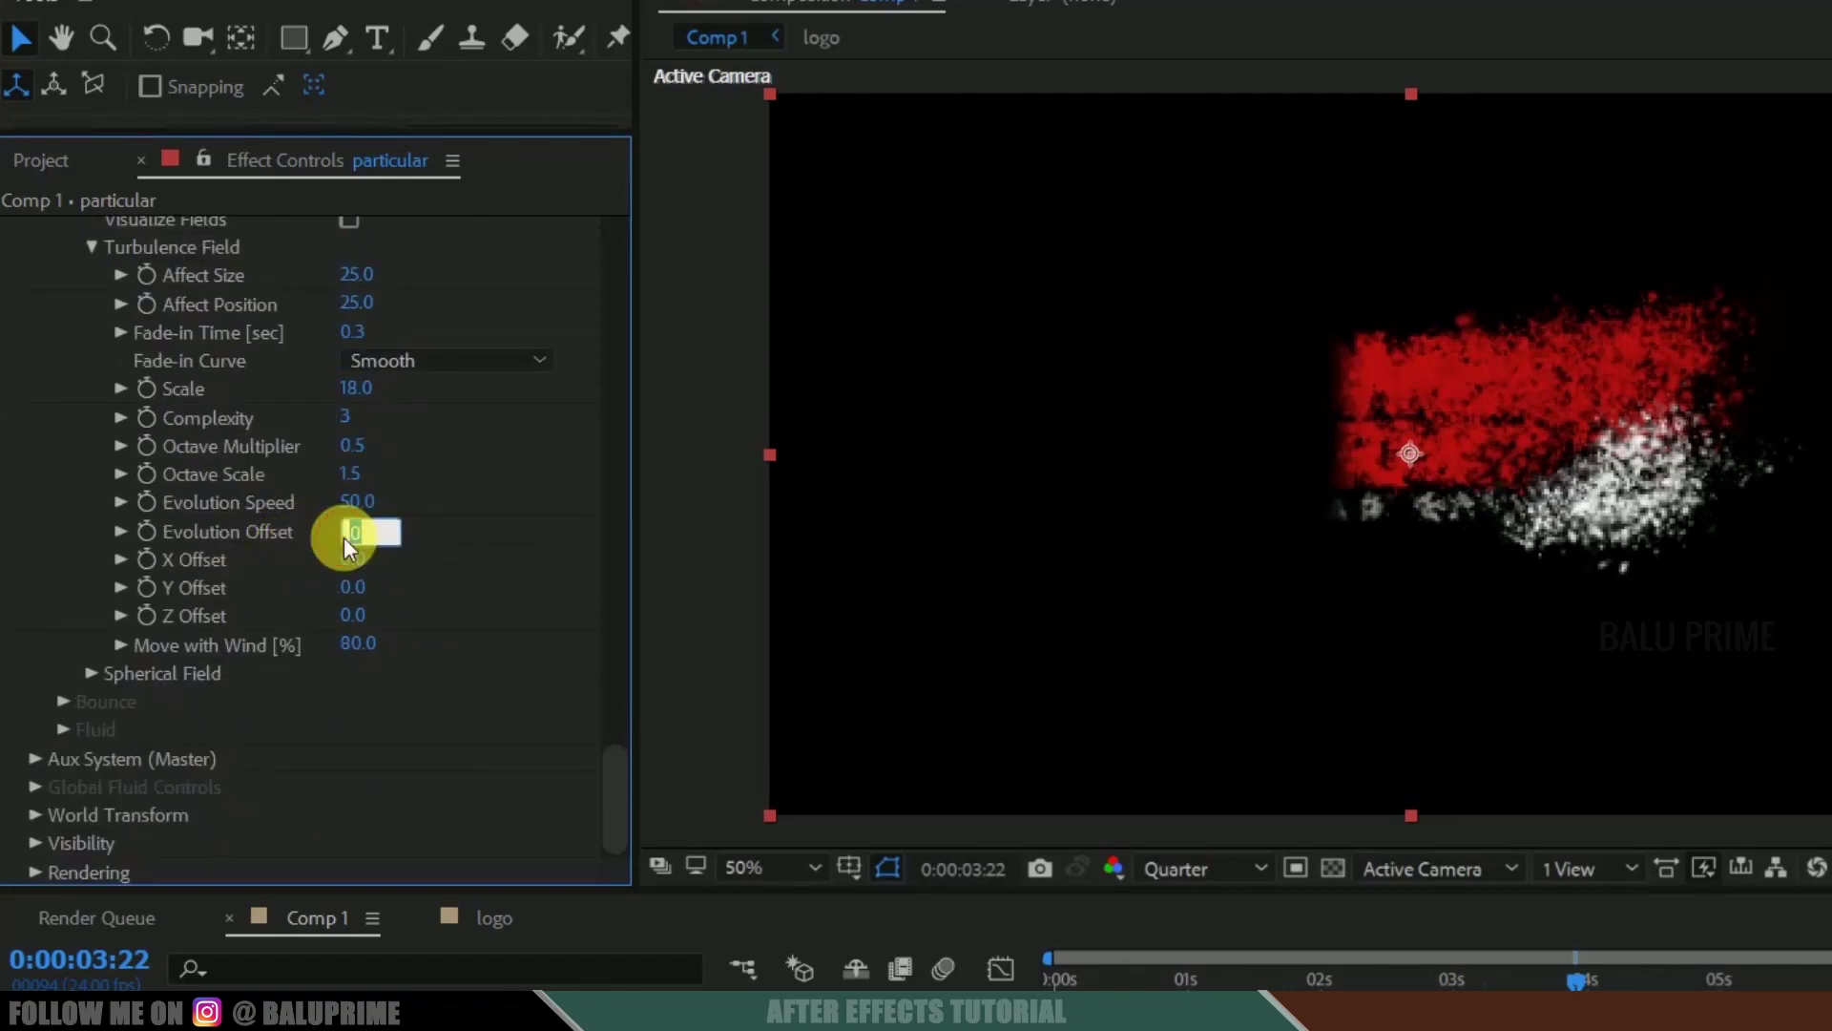
text(25)
click(358, 550)
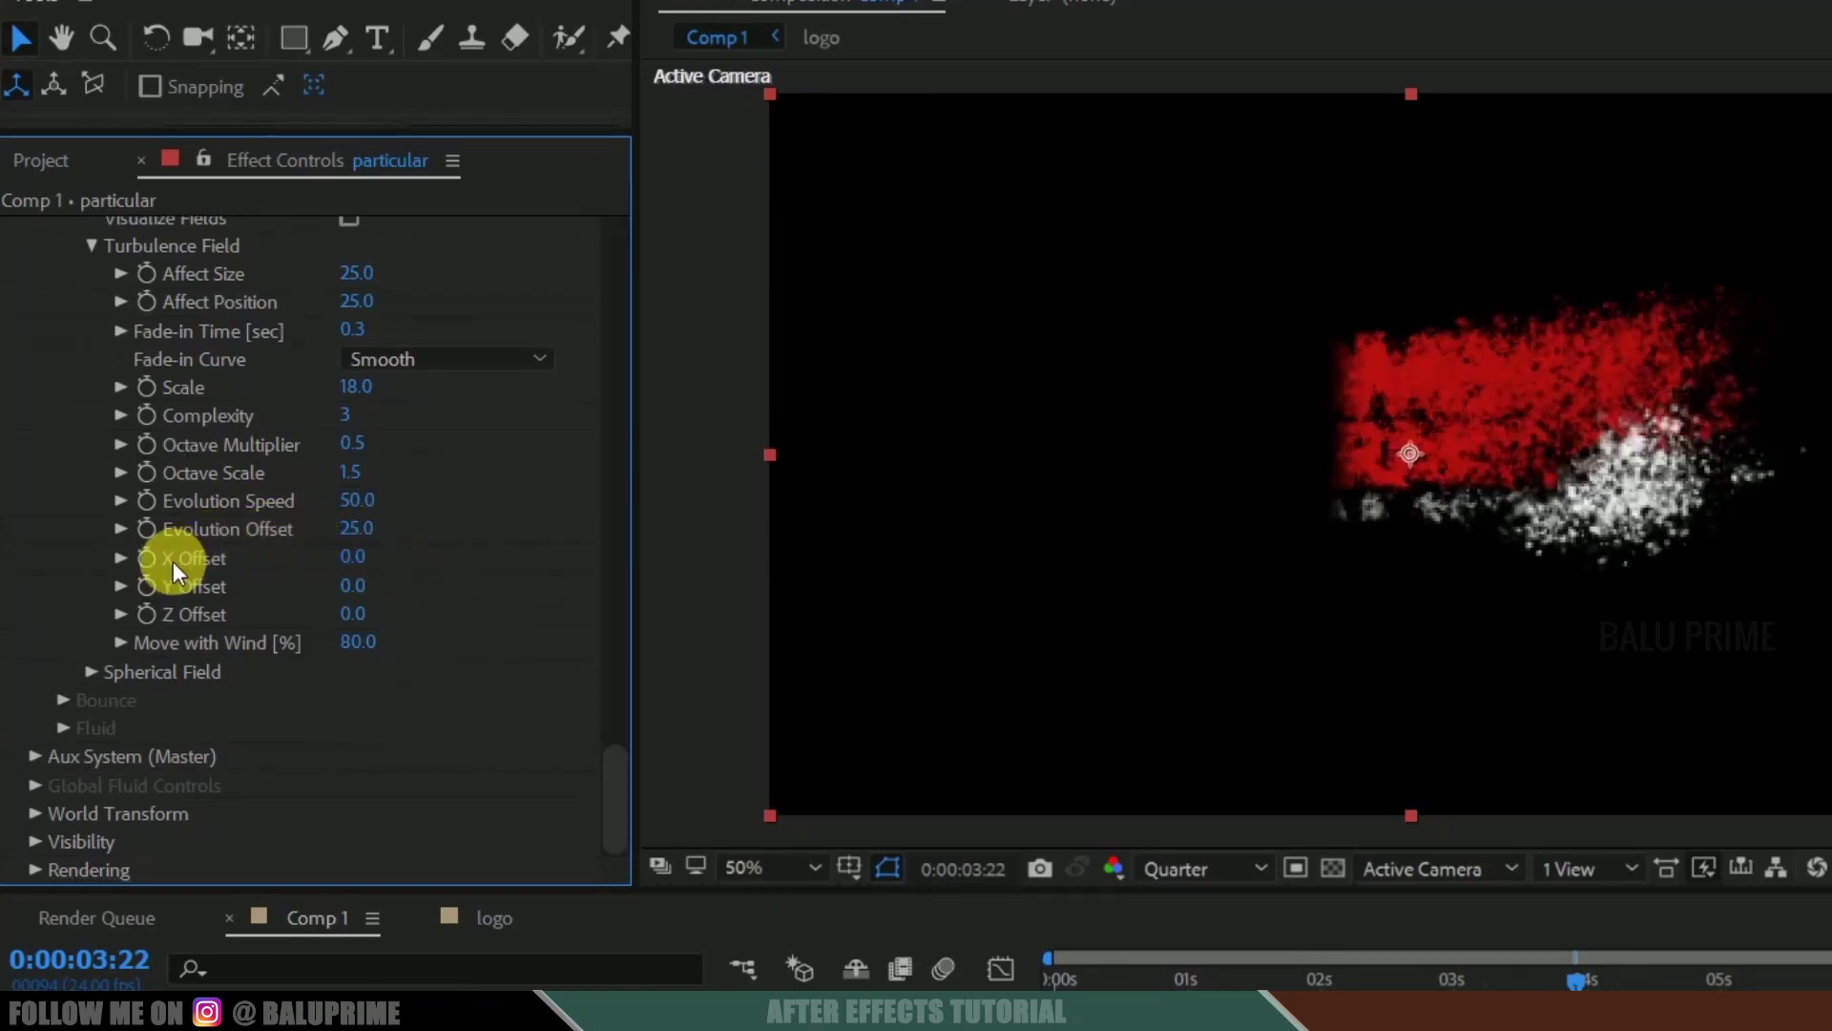
click(366, 561)
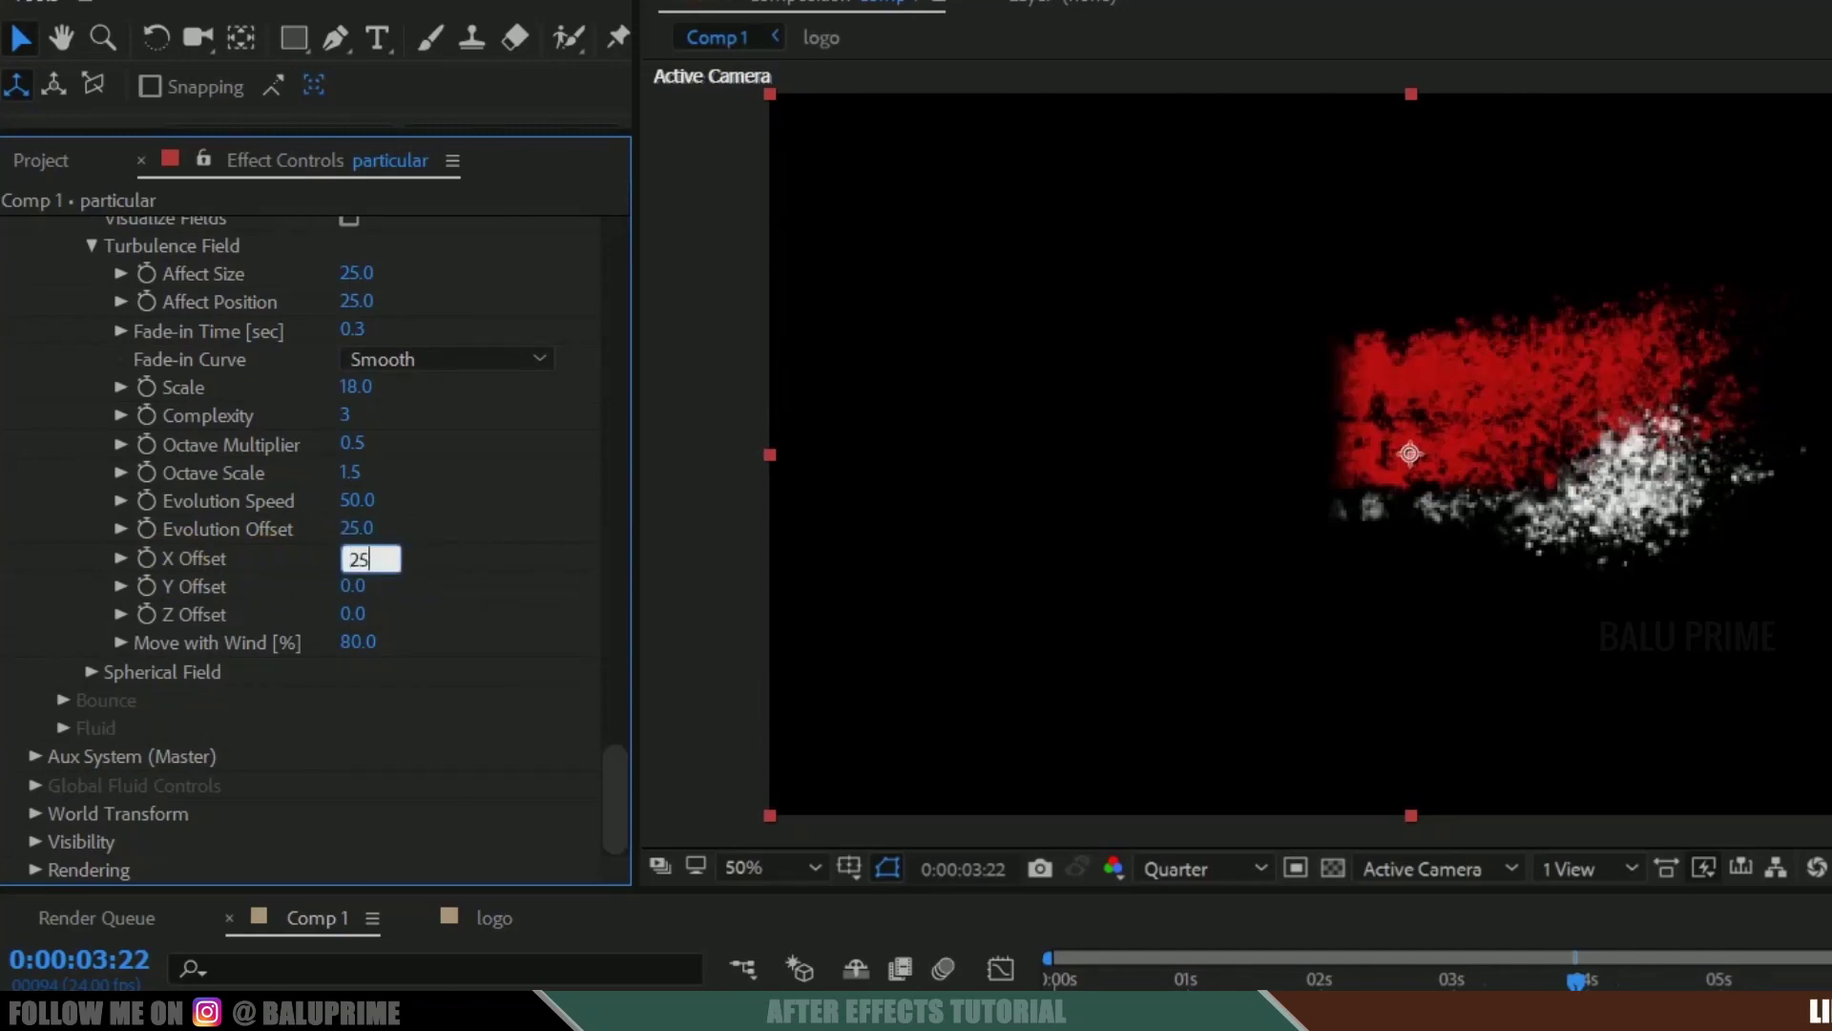
key(Return)
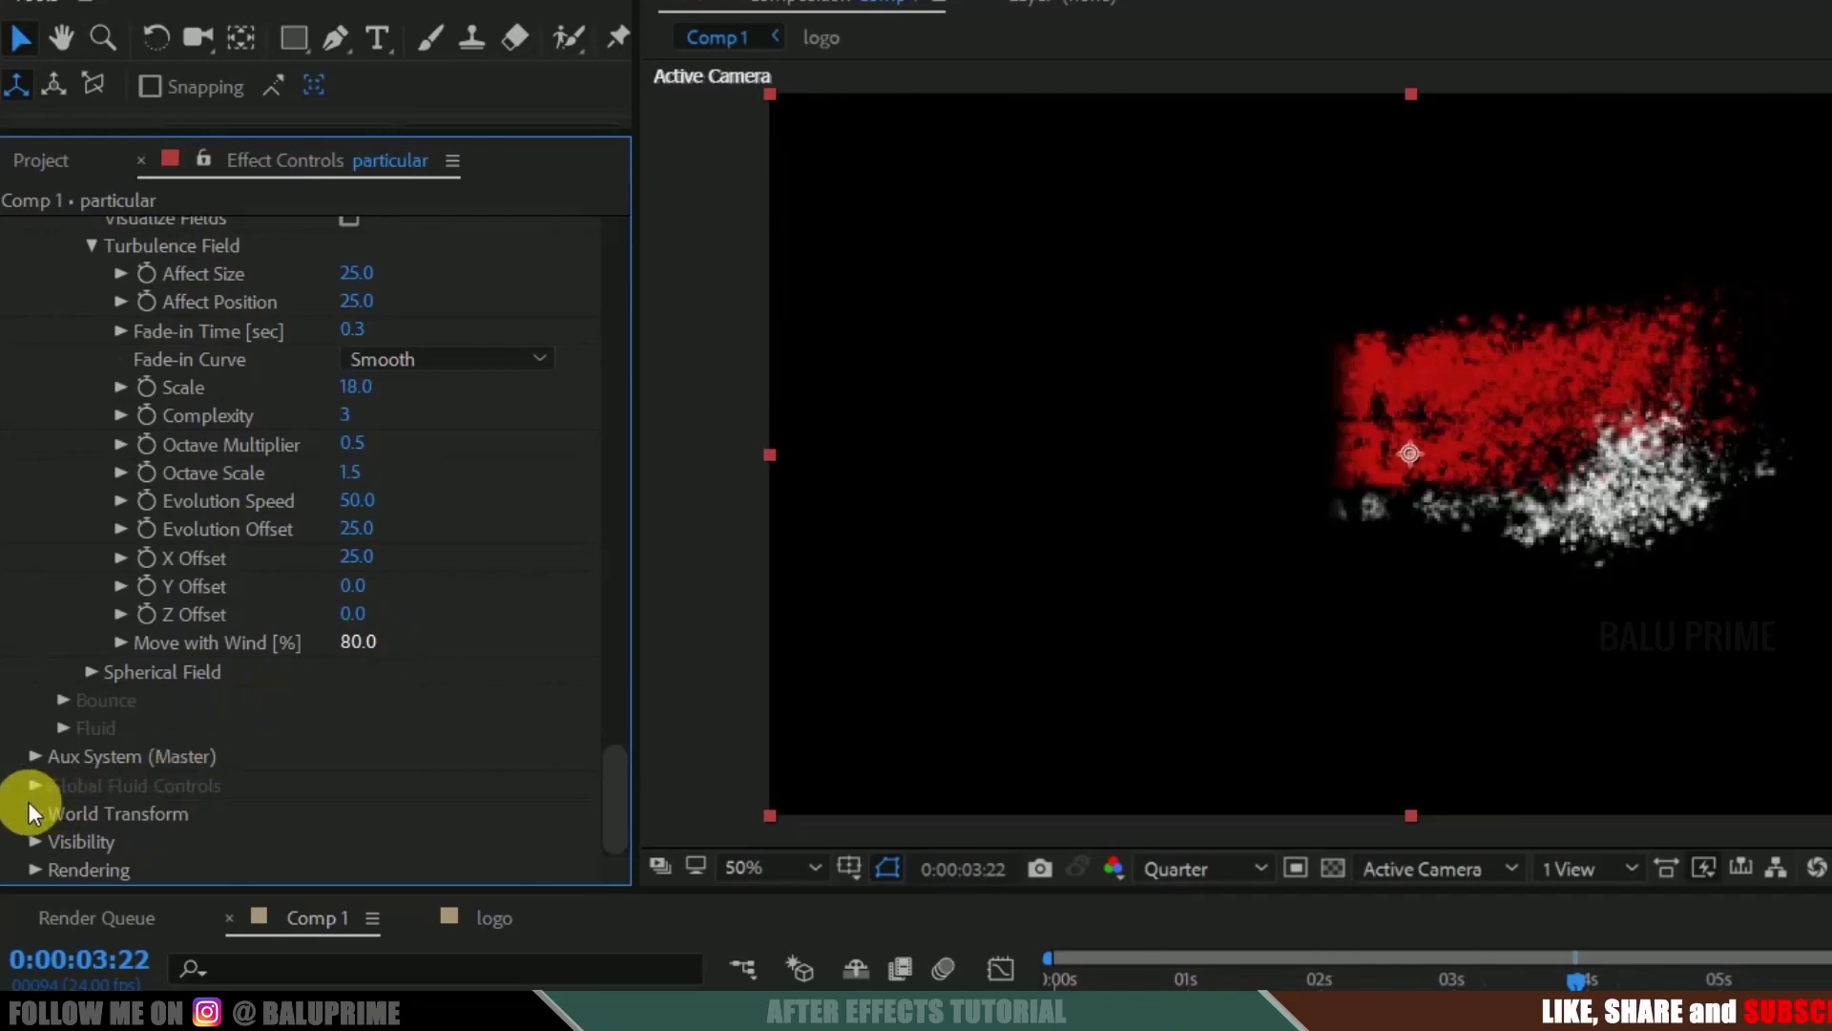
click(34, 759)
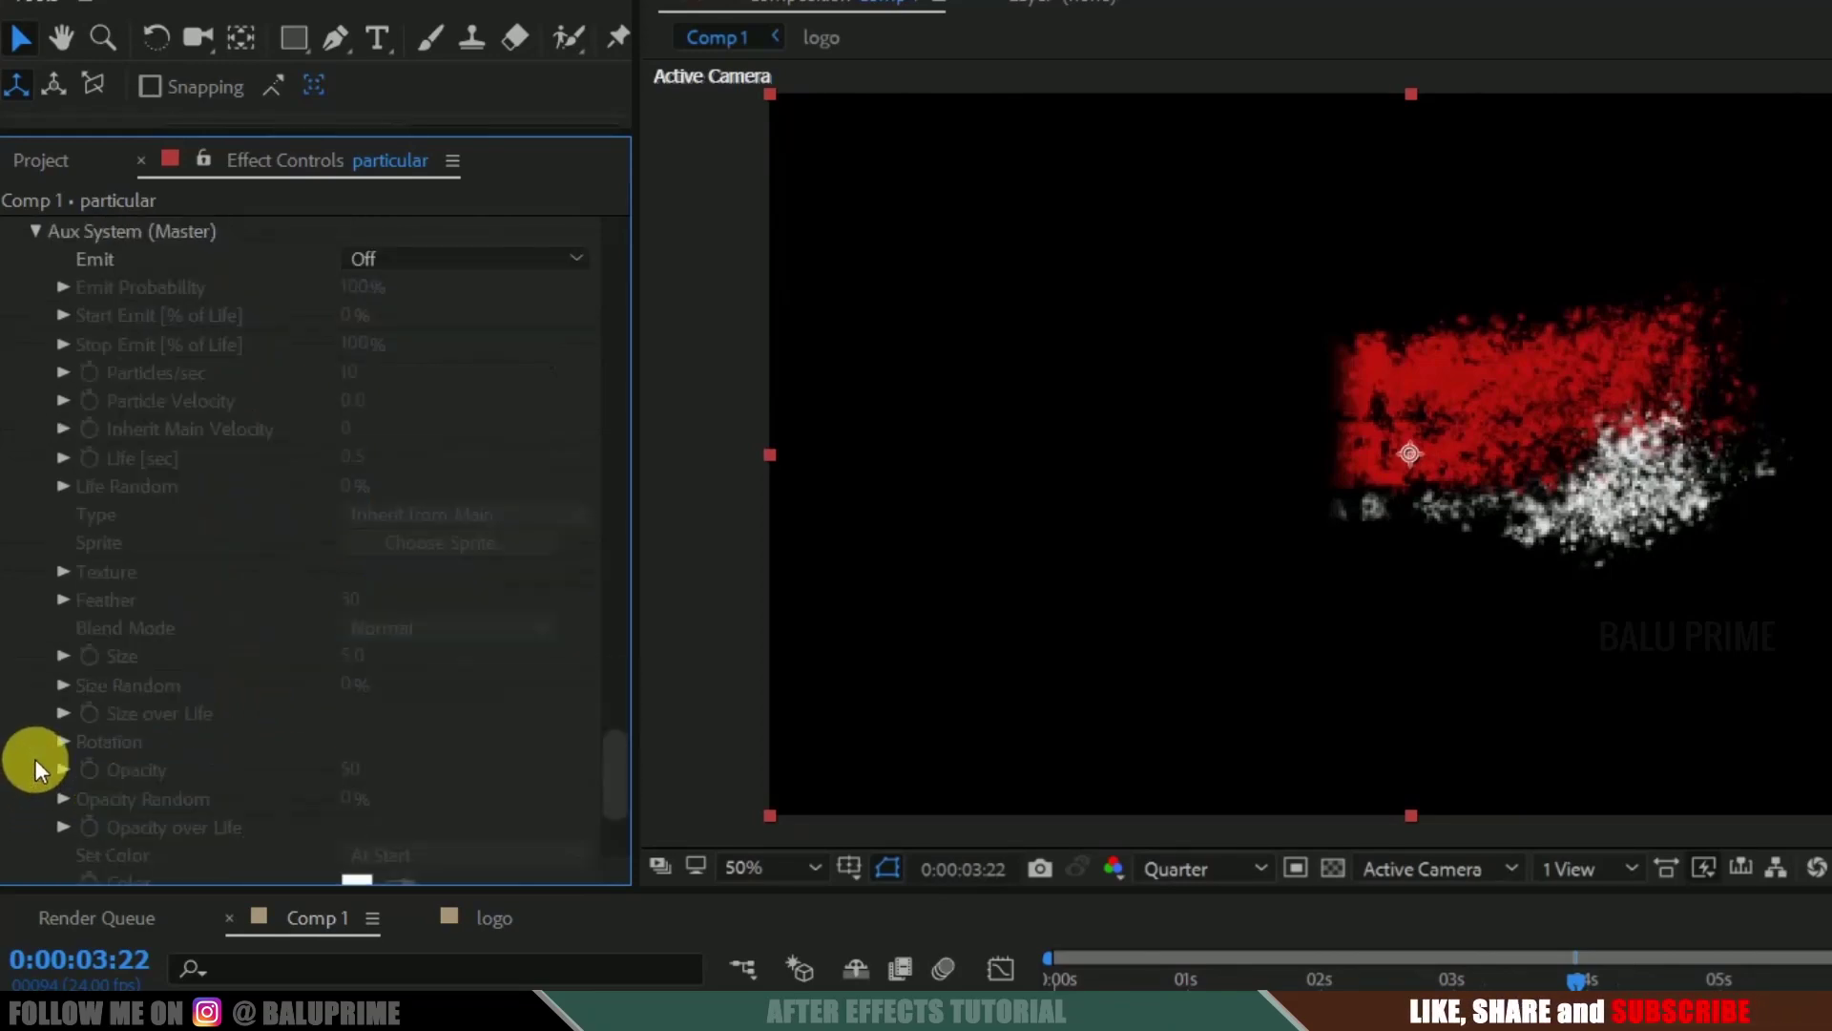
scroll(277, 564, up, 2)
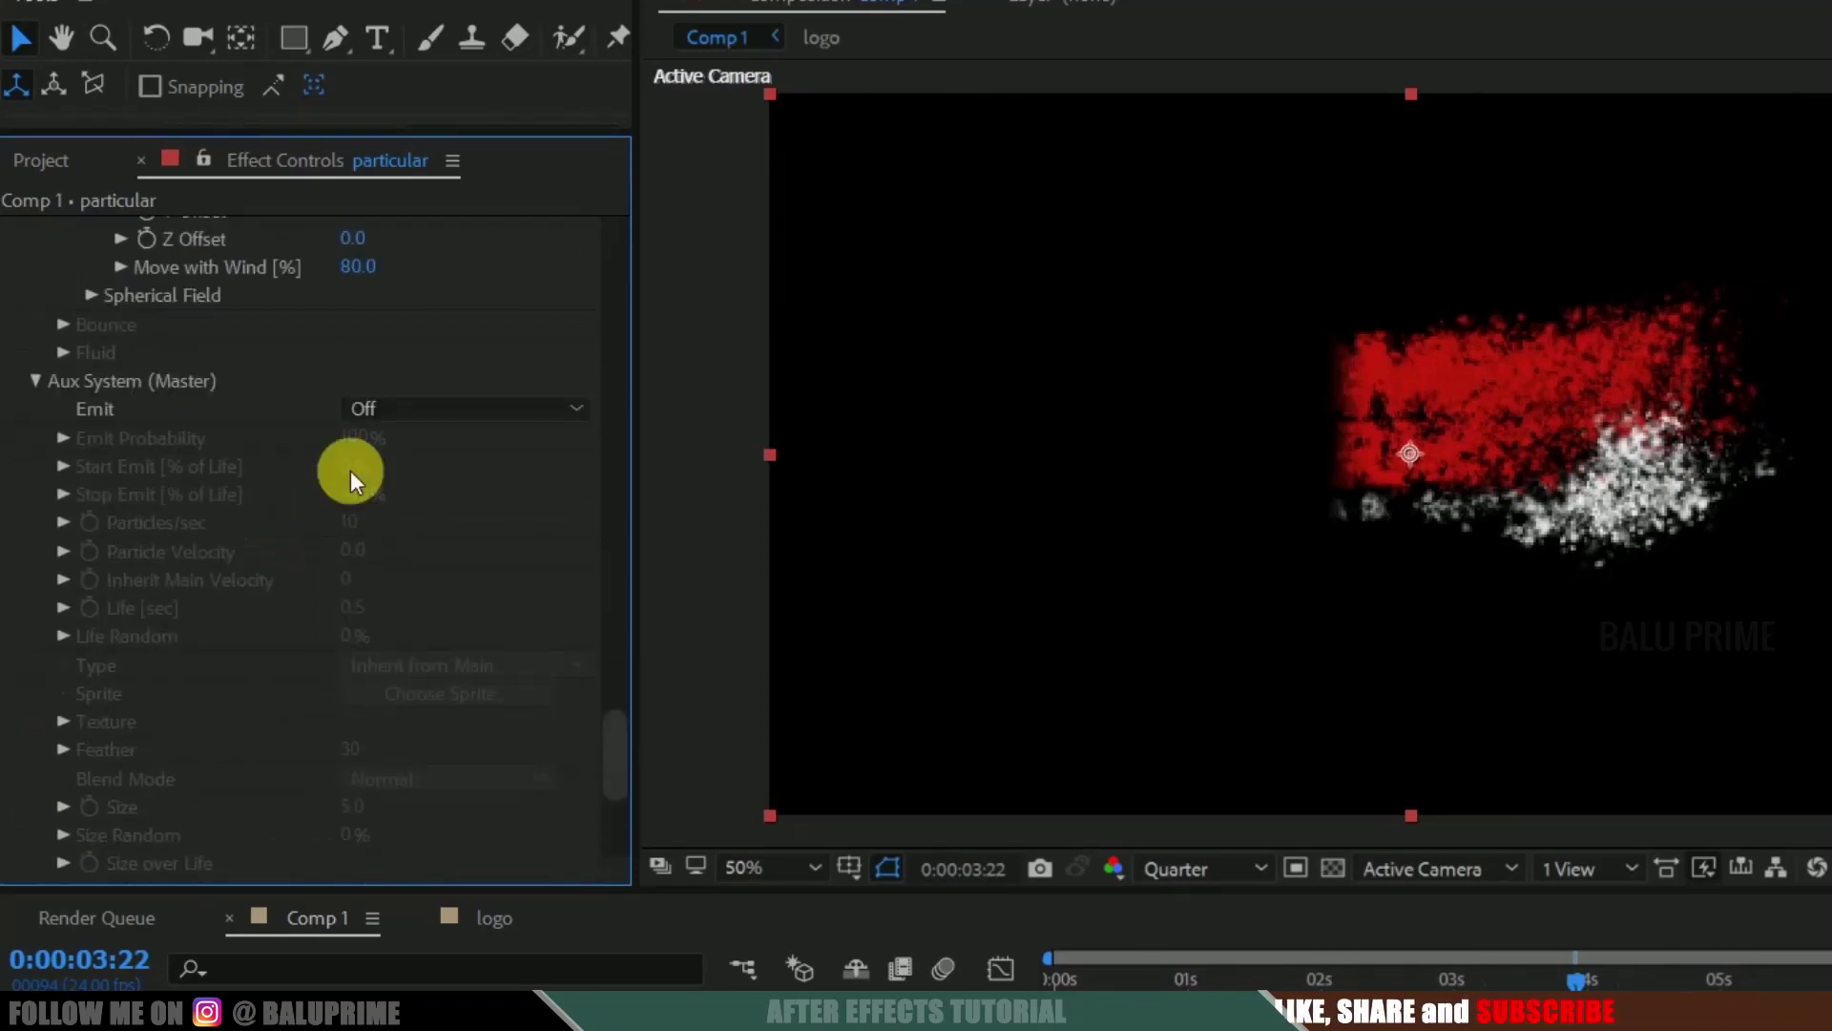
scroll(351, 471, down, 3)
scroll(343, 488, down, 2)
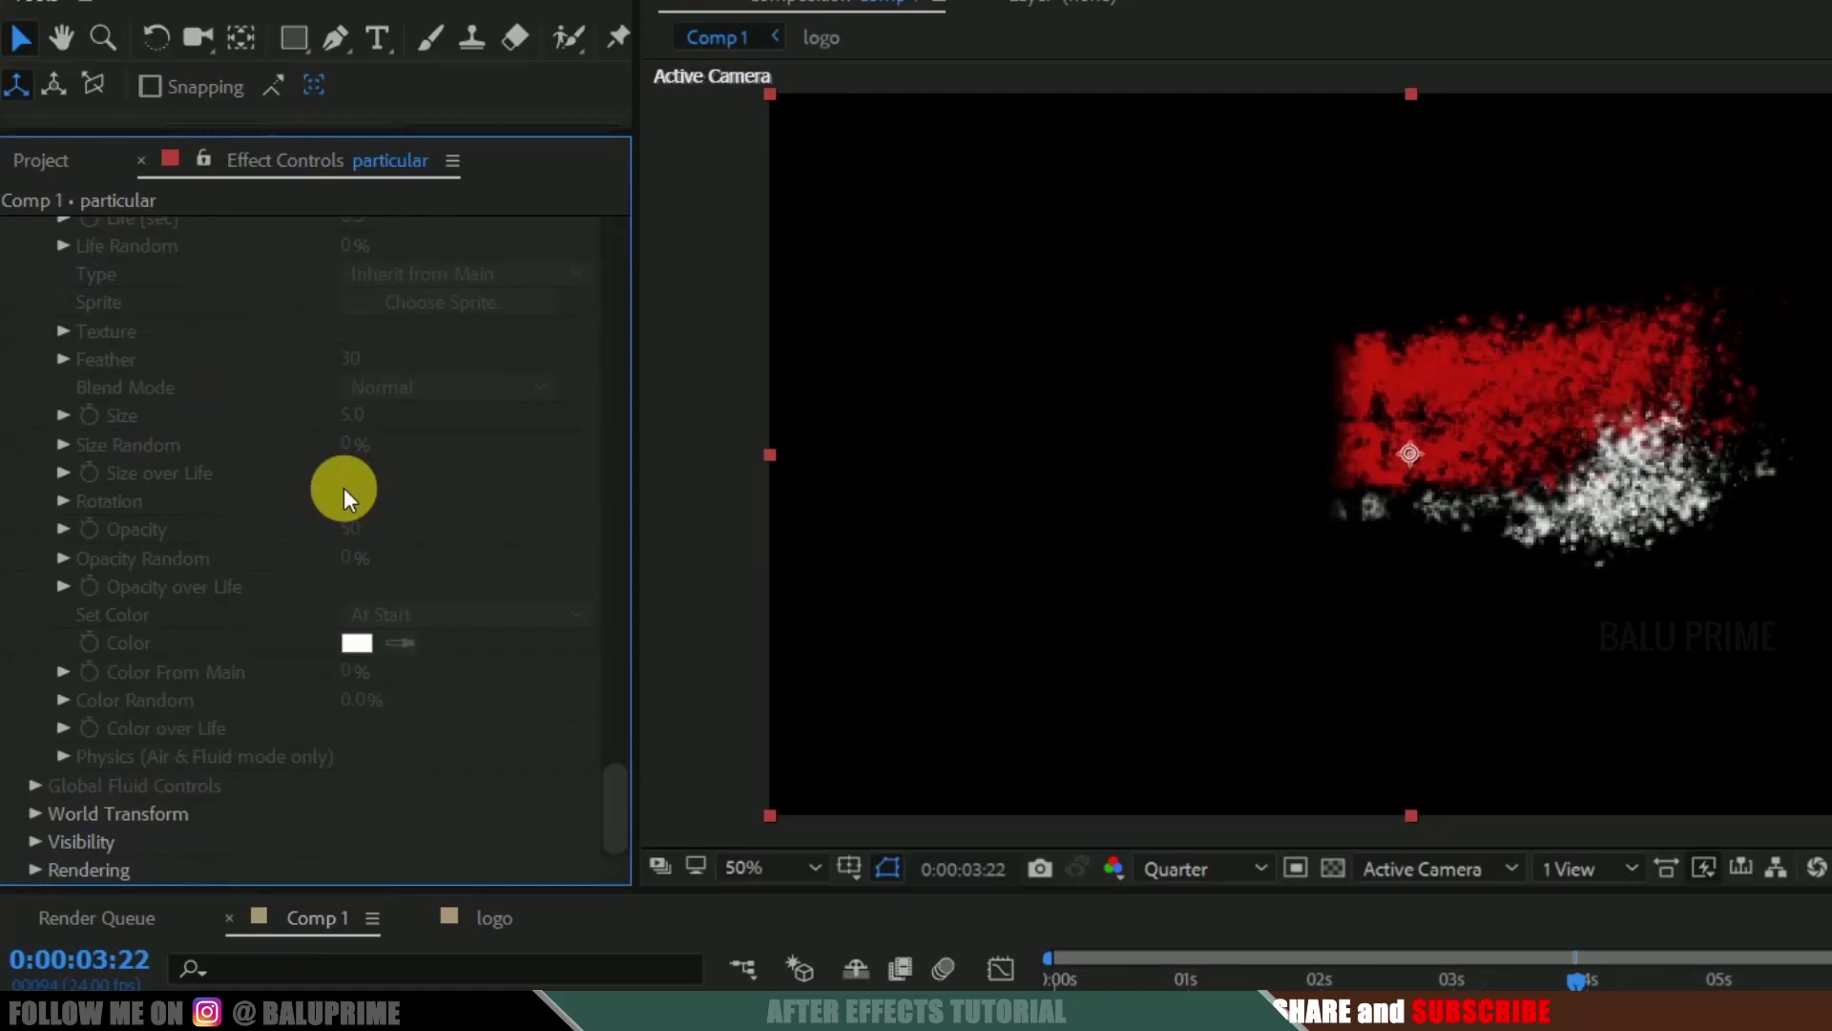
In the particle effect's Rendering settings, switch Motion Blur to On
click(35, 867)
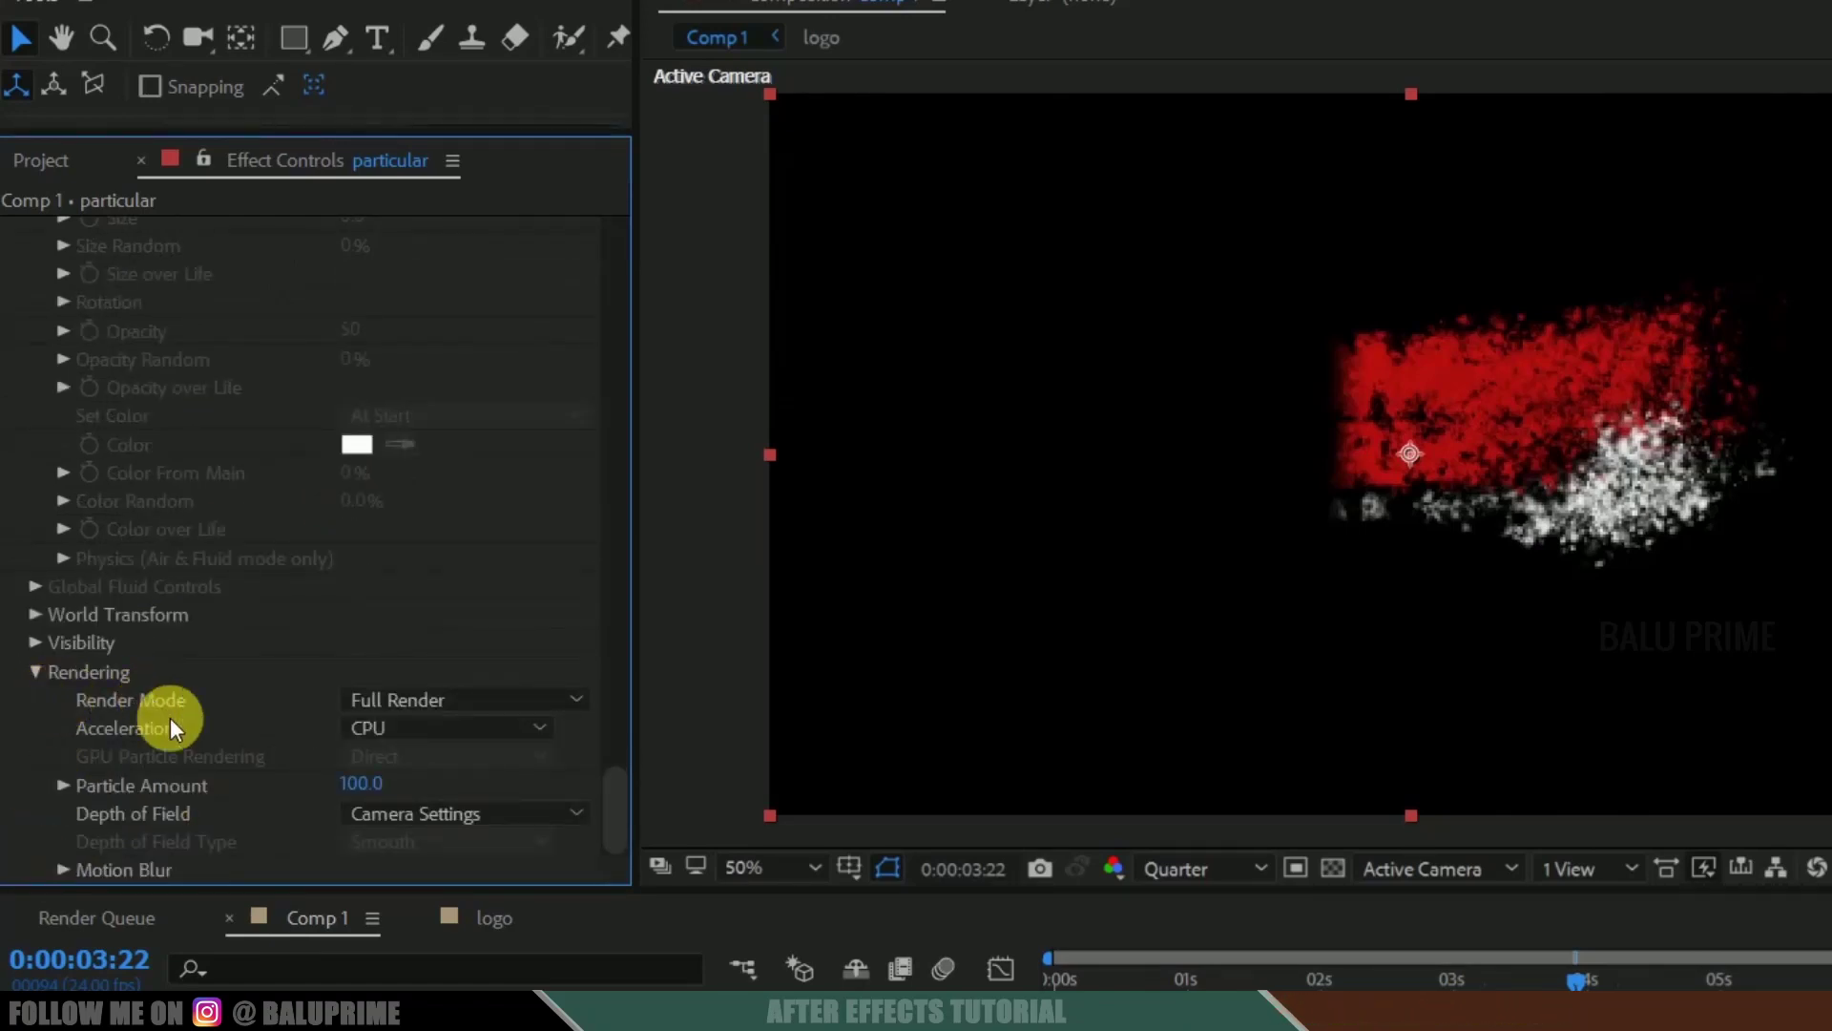
click(63, 869)
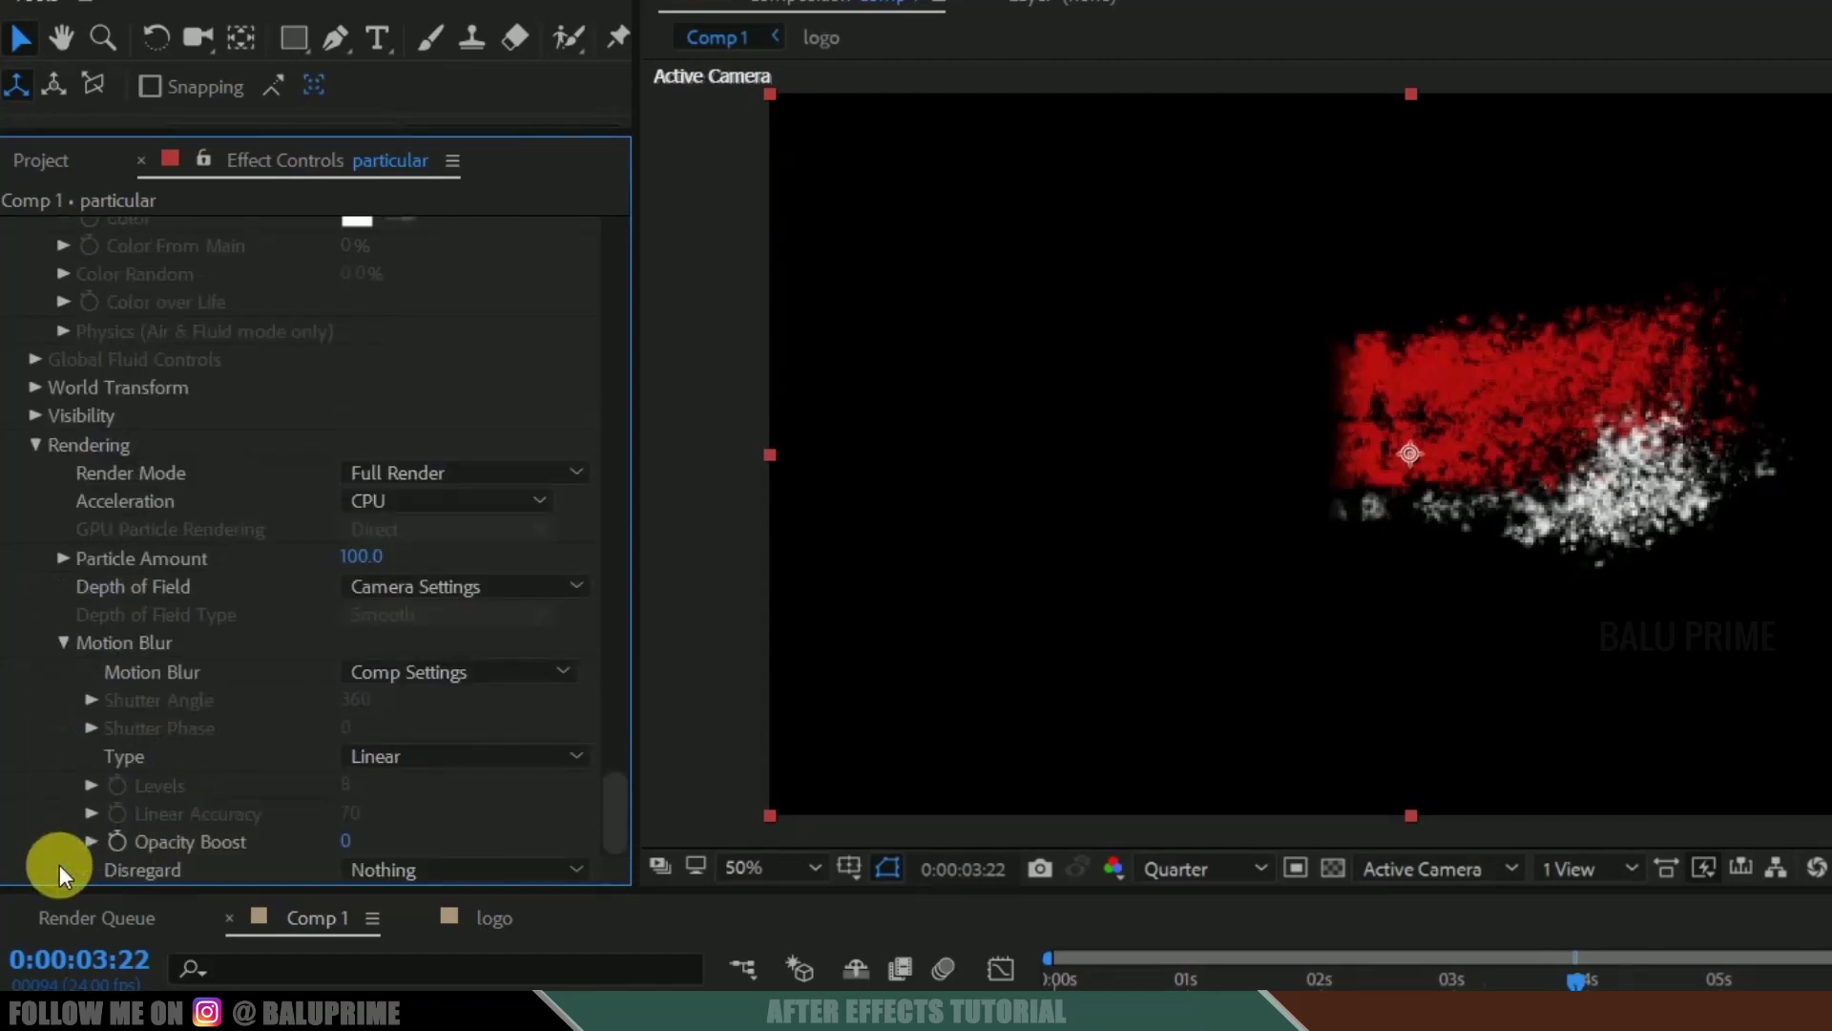
click(409, 673)
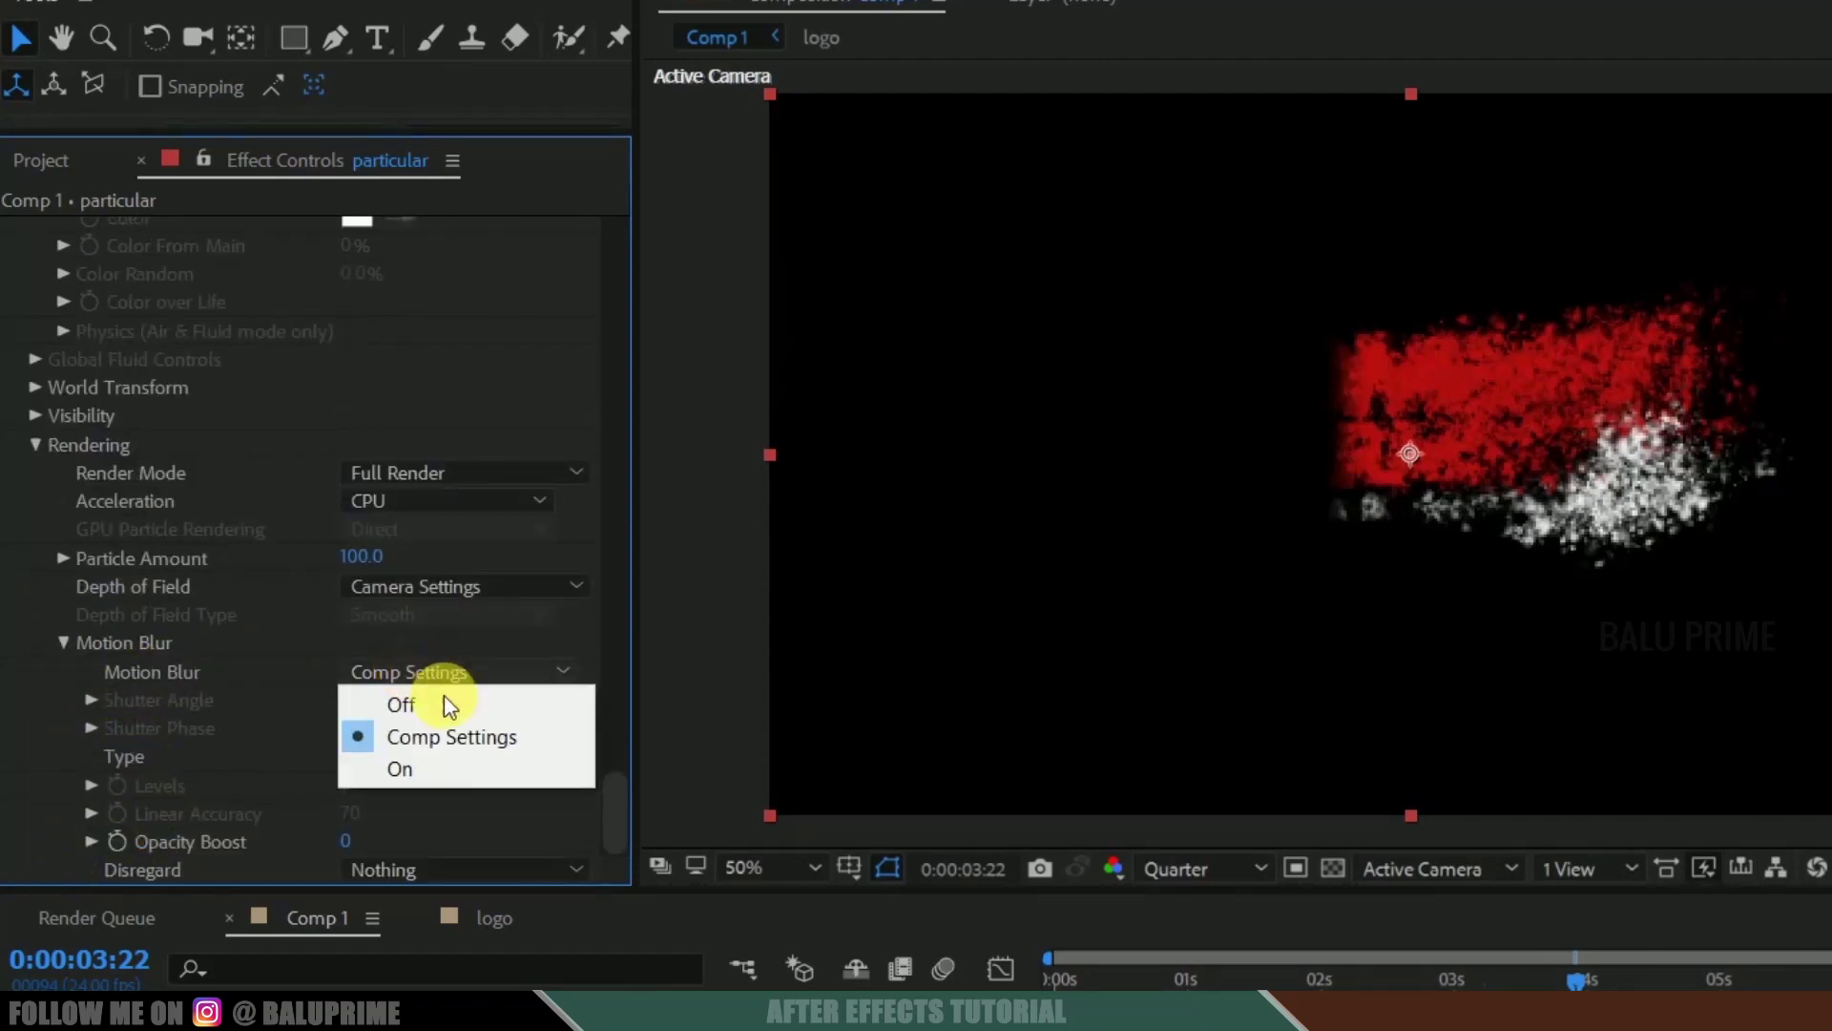
click(413, 763)
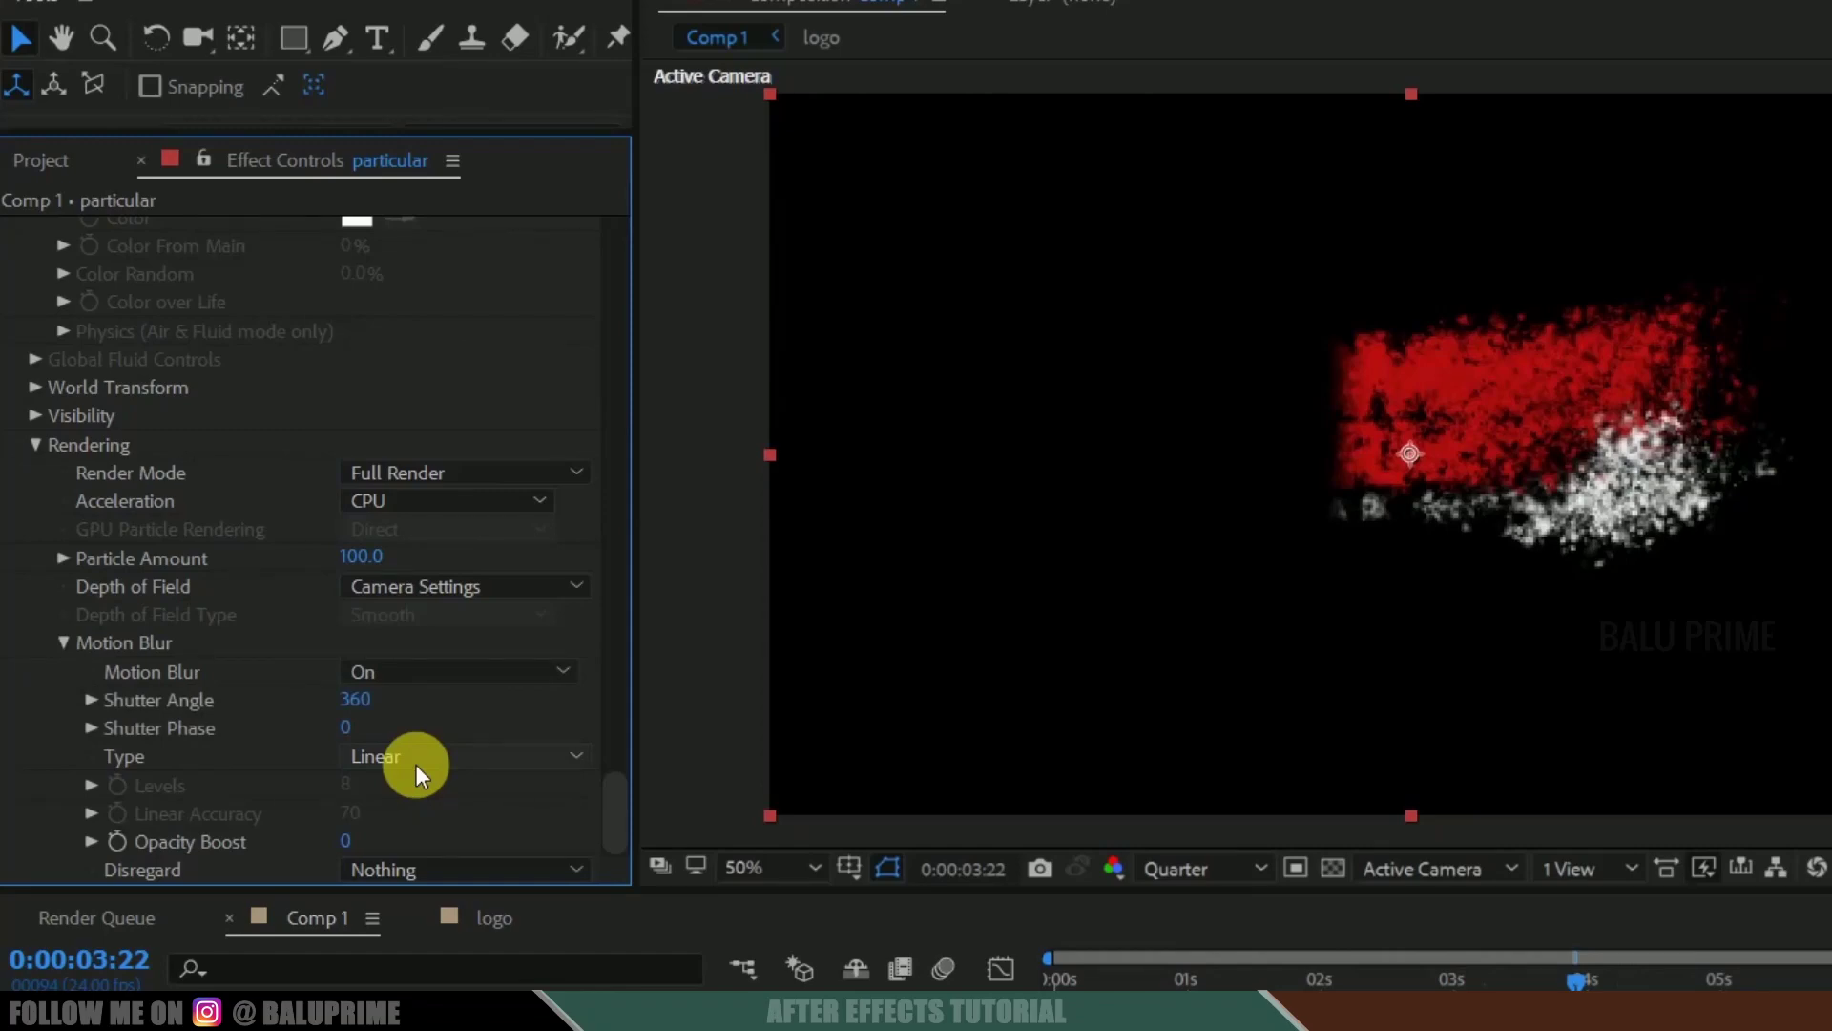
Preview the particle animation in Comp 1 from the beginning of the timeline
scroll(416, 764, up, 4)
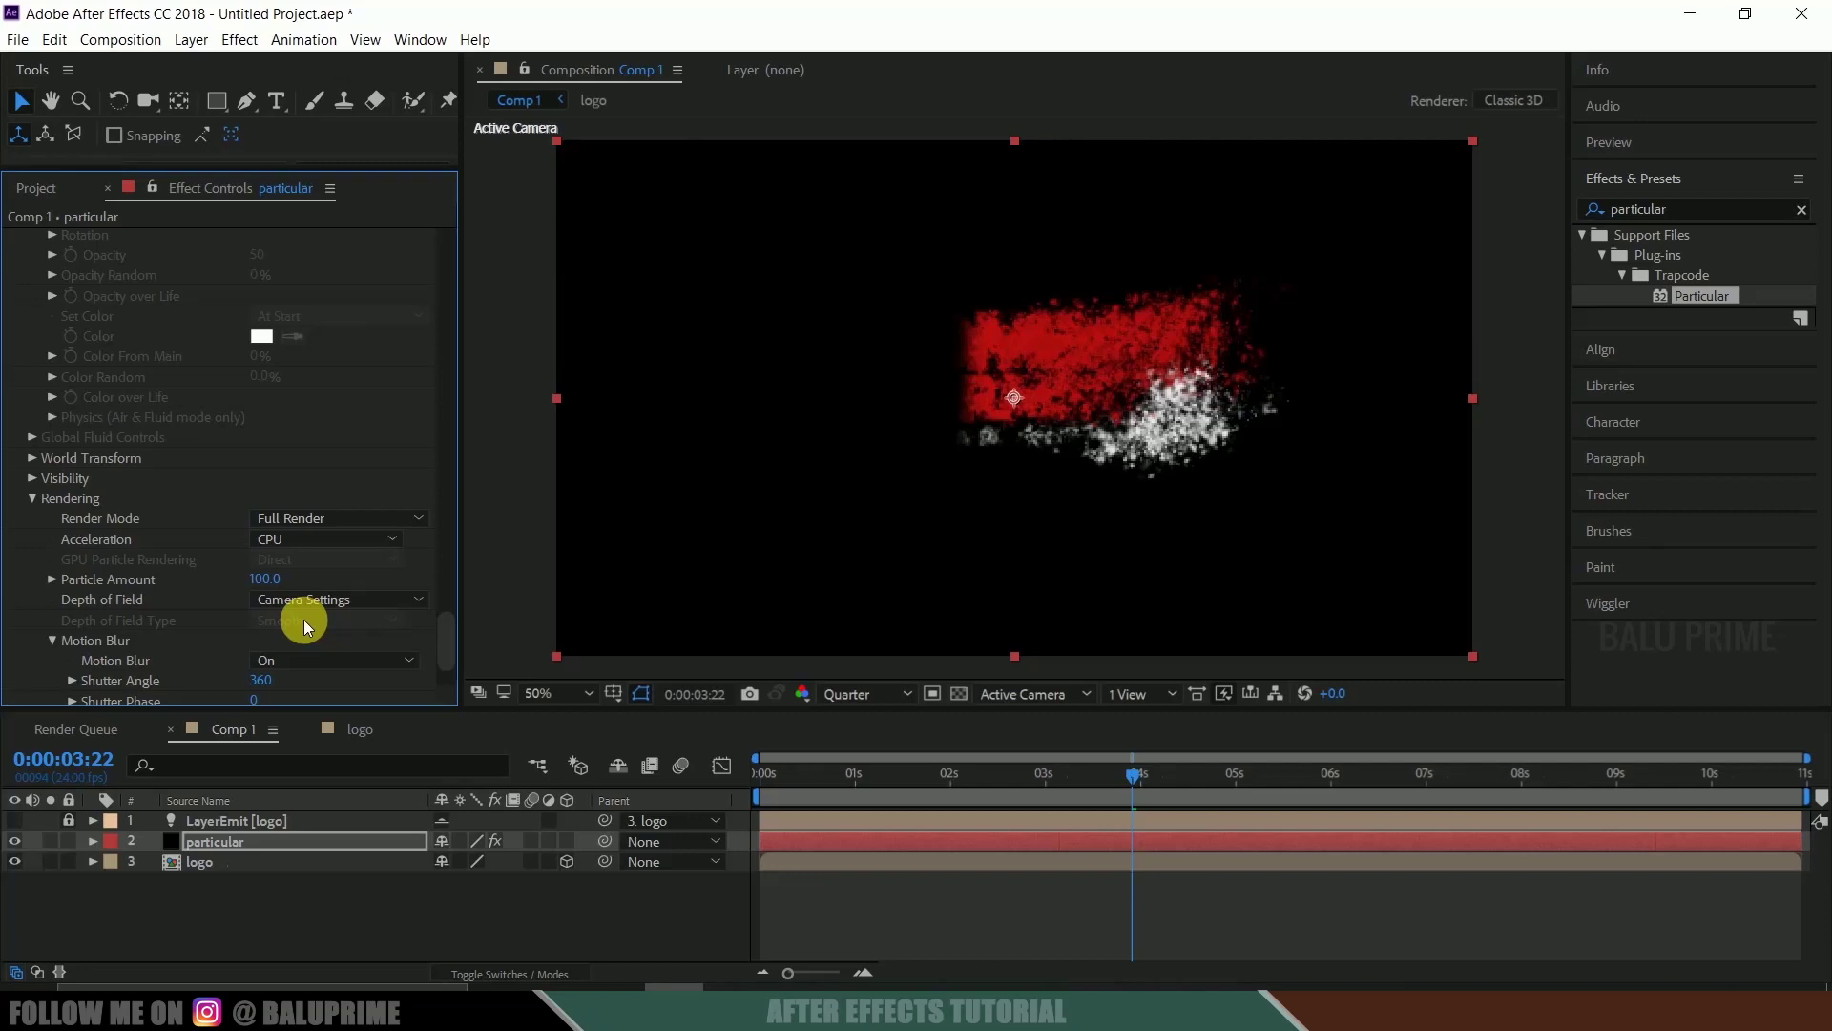
key(Home)
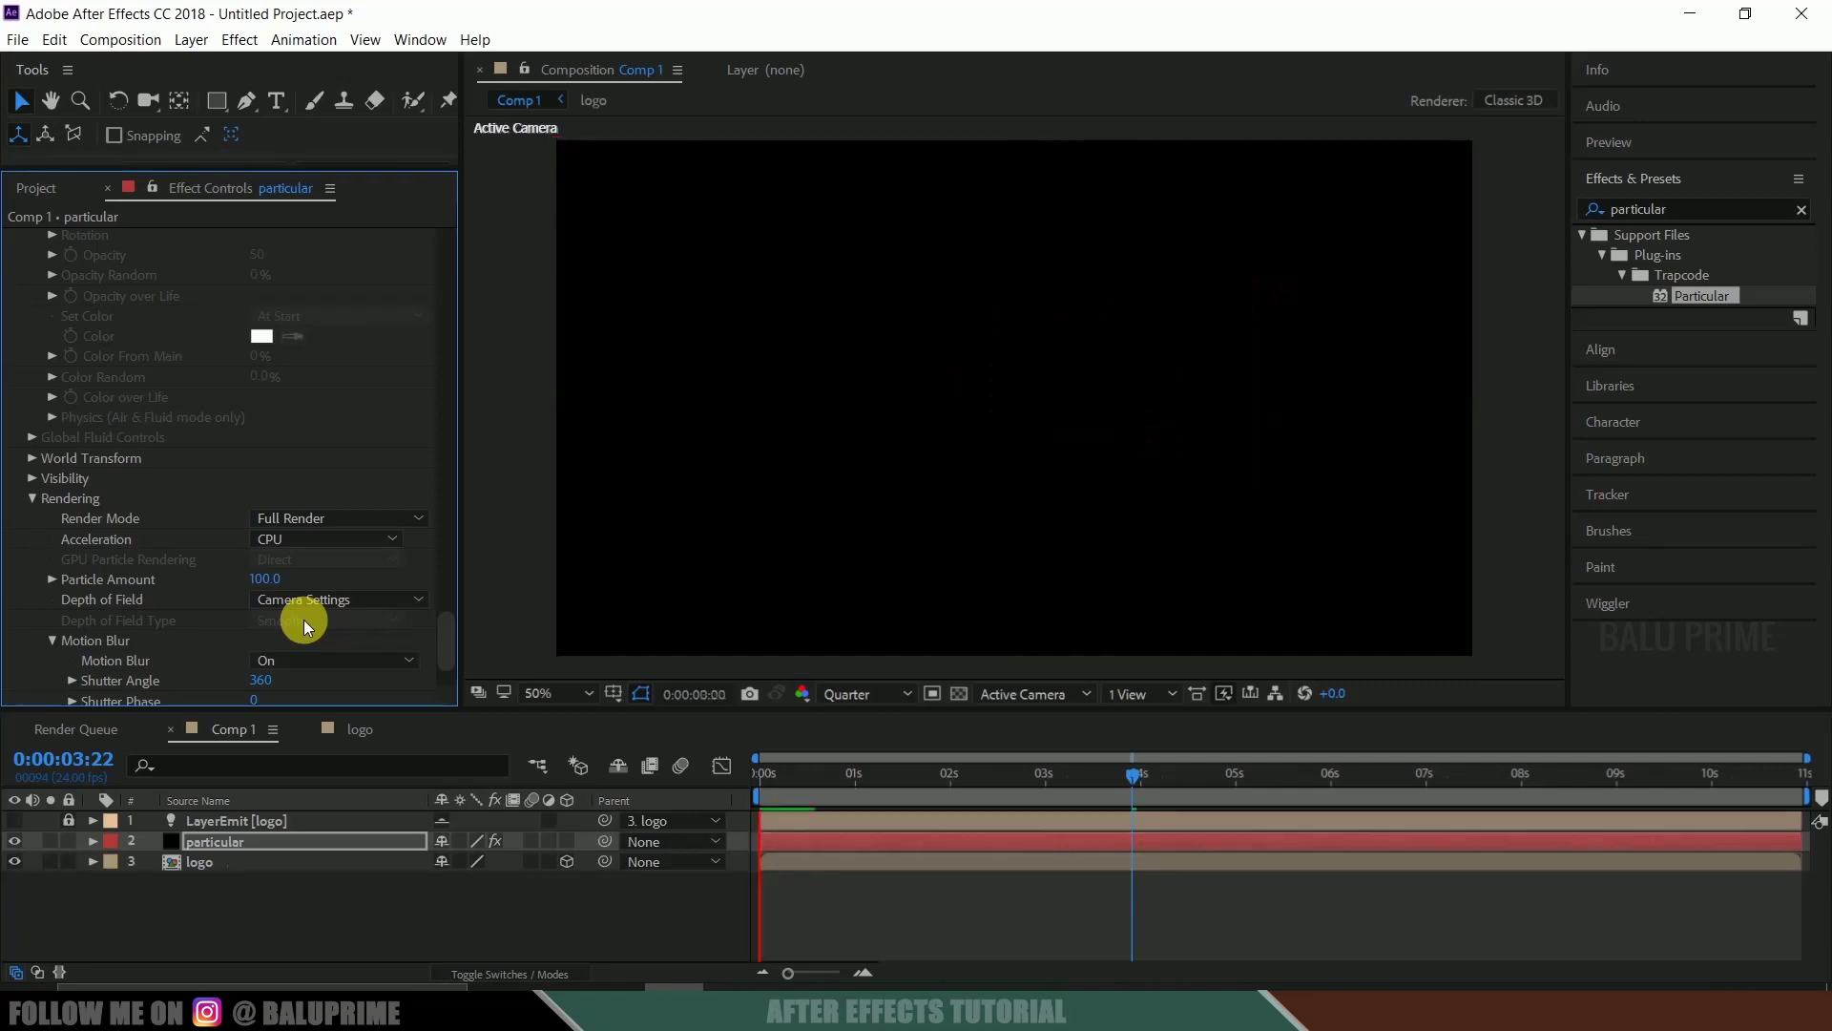
Play back the motion-blurred particles and move the current time to 0:00:03:23
key(space)
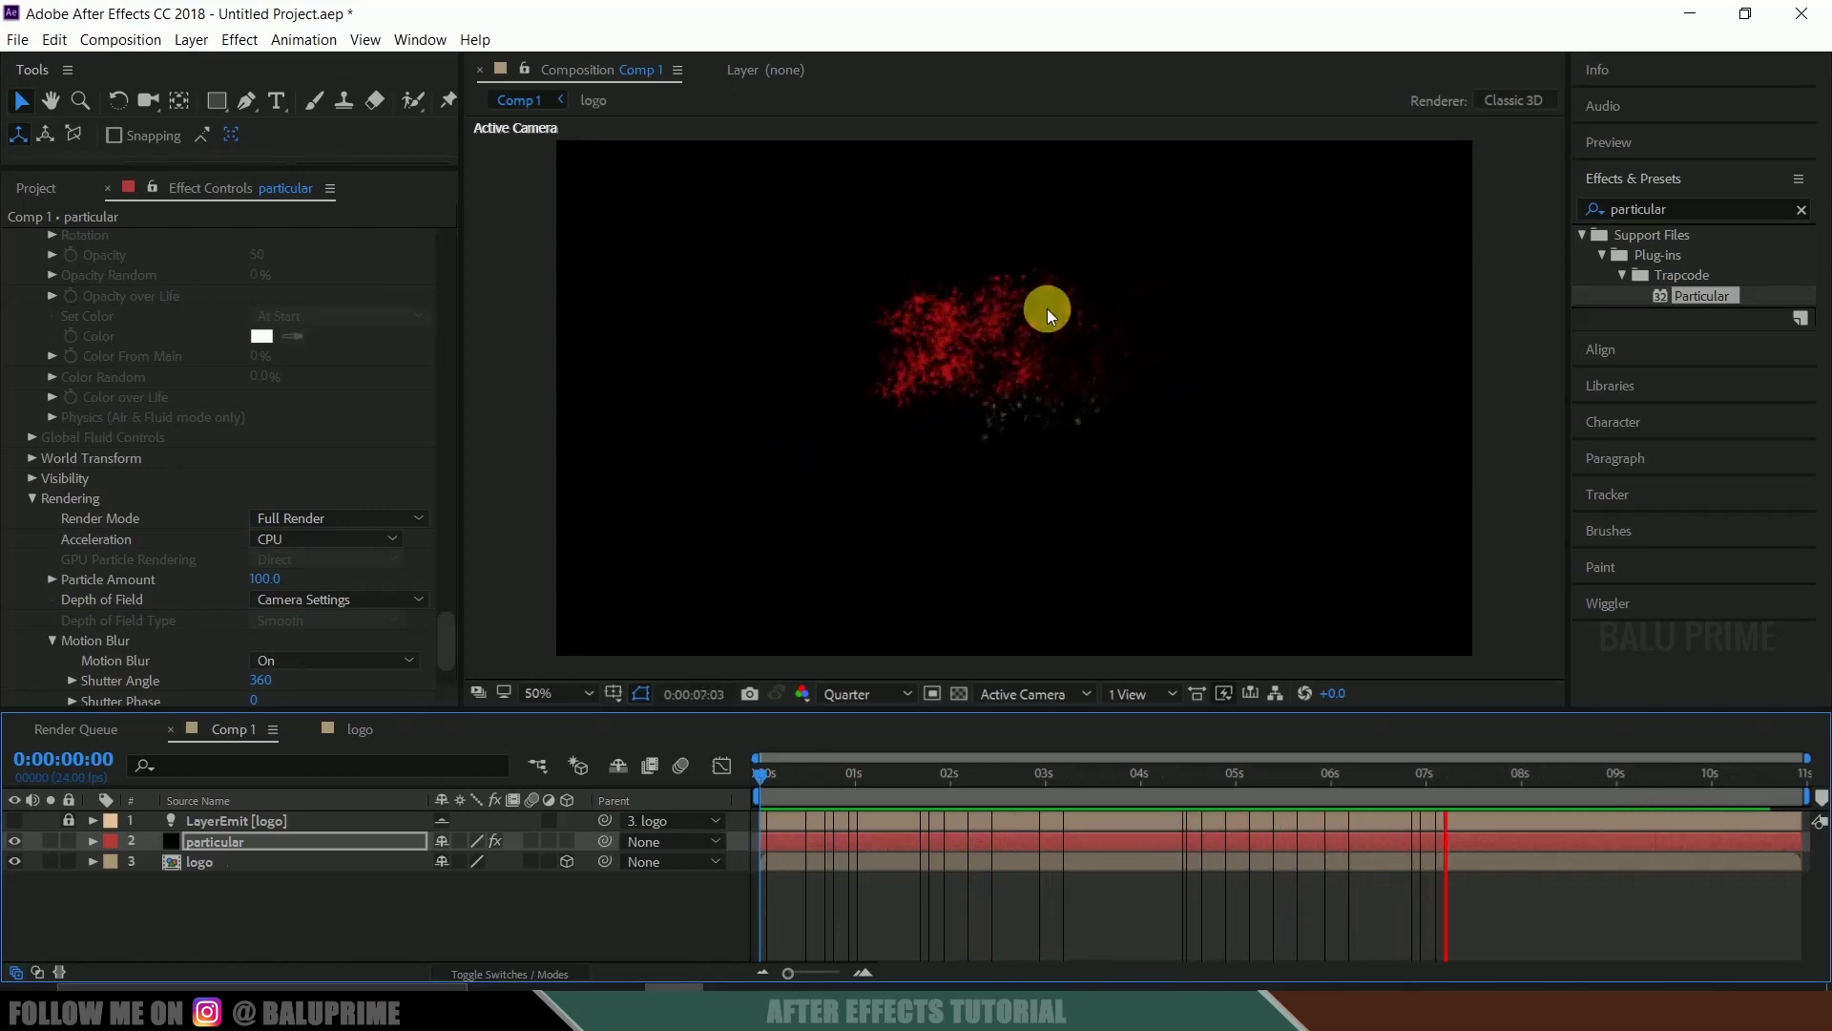
click(859, 781)
drag(859, 780, 1144, 781)
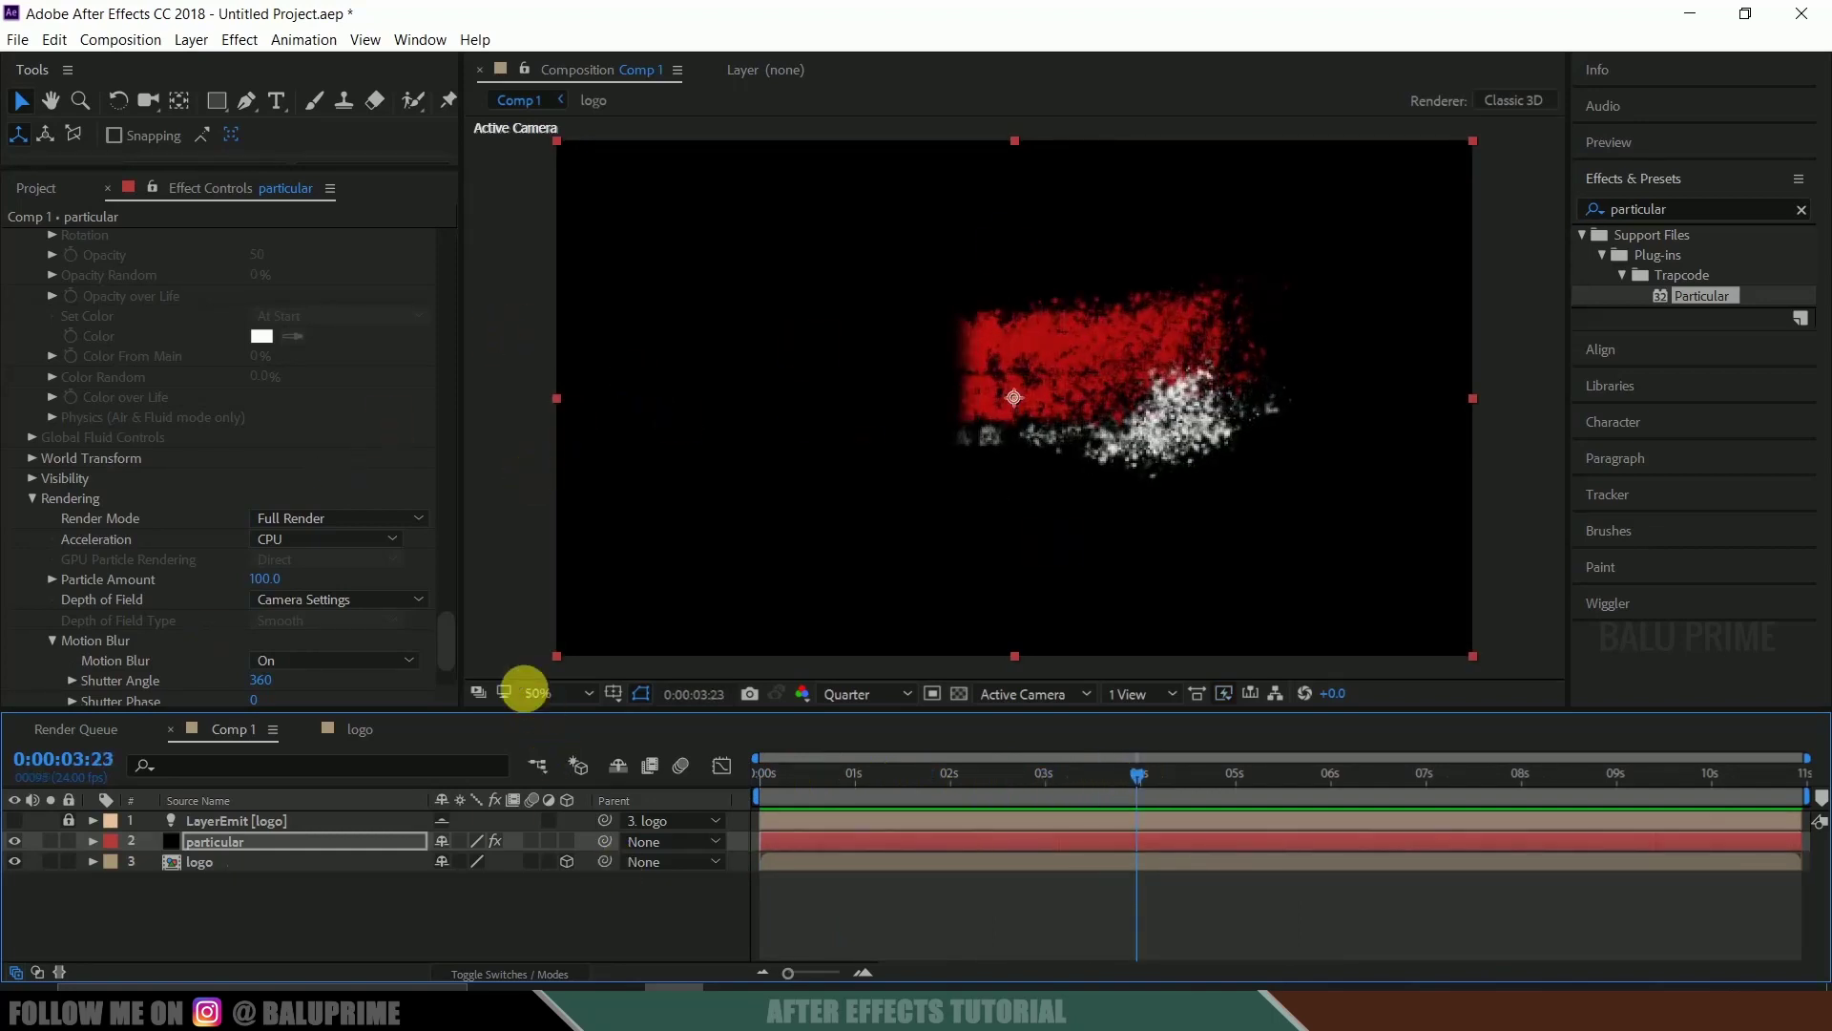
In the particle effect, set the Master particles' Life to 1.25 seconds and the Air physics Spin Amplitude to 50
mouse_move(446, 633)
mouse_down()
mouse_move(461, 427)
mouse_move(445, 289)
mouse_move(443, 328)
mouse_up()
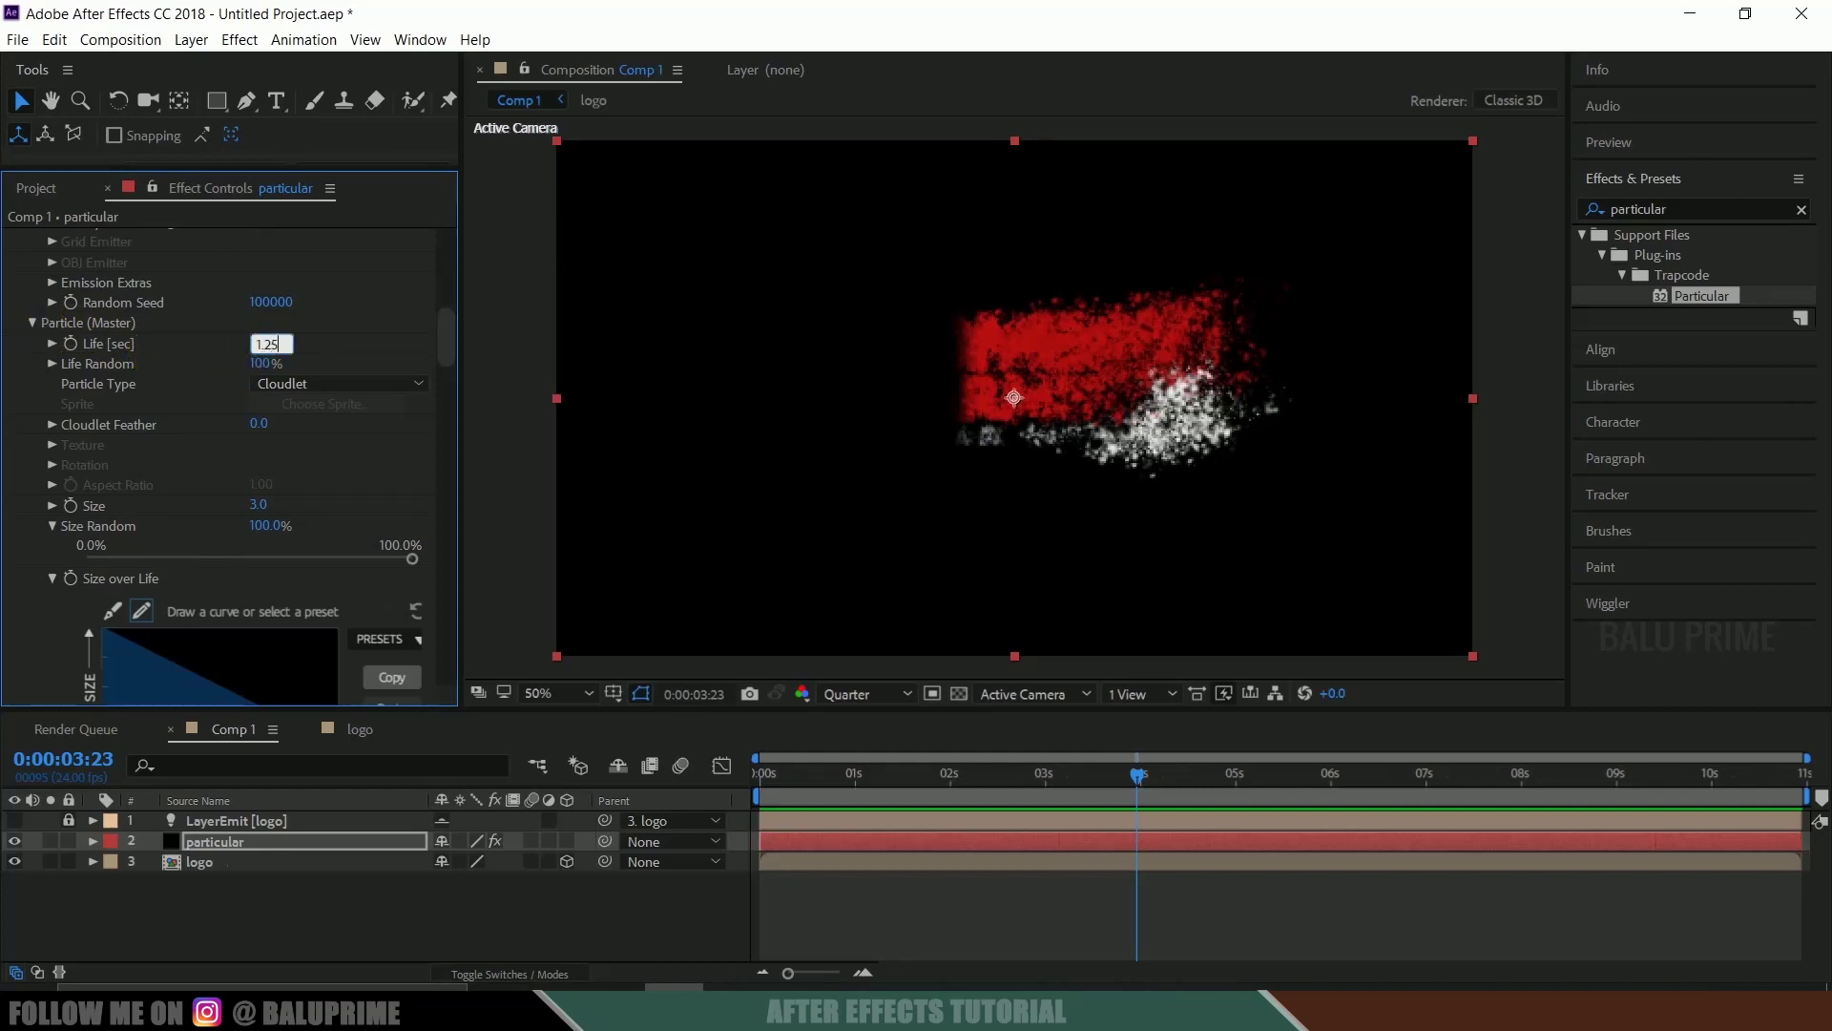
click(134, 455)
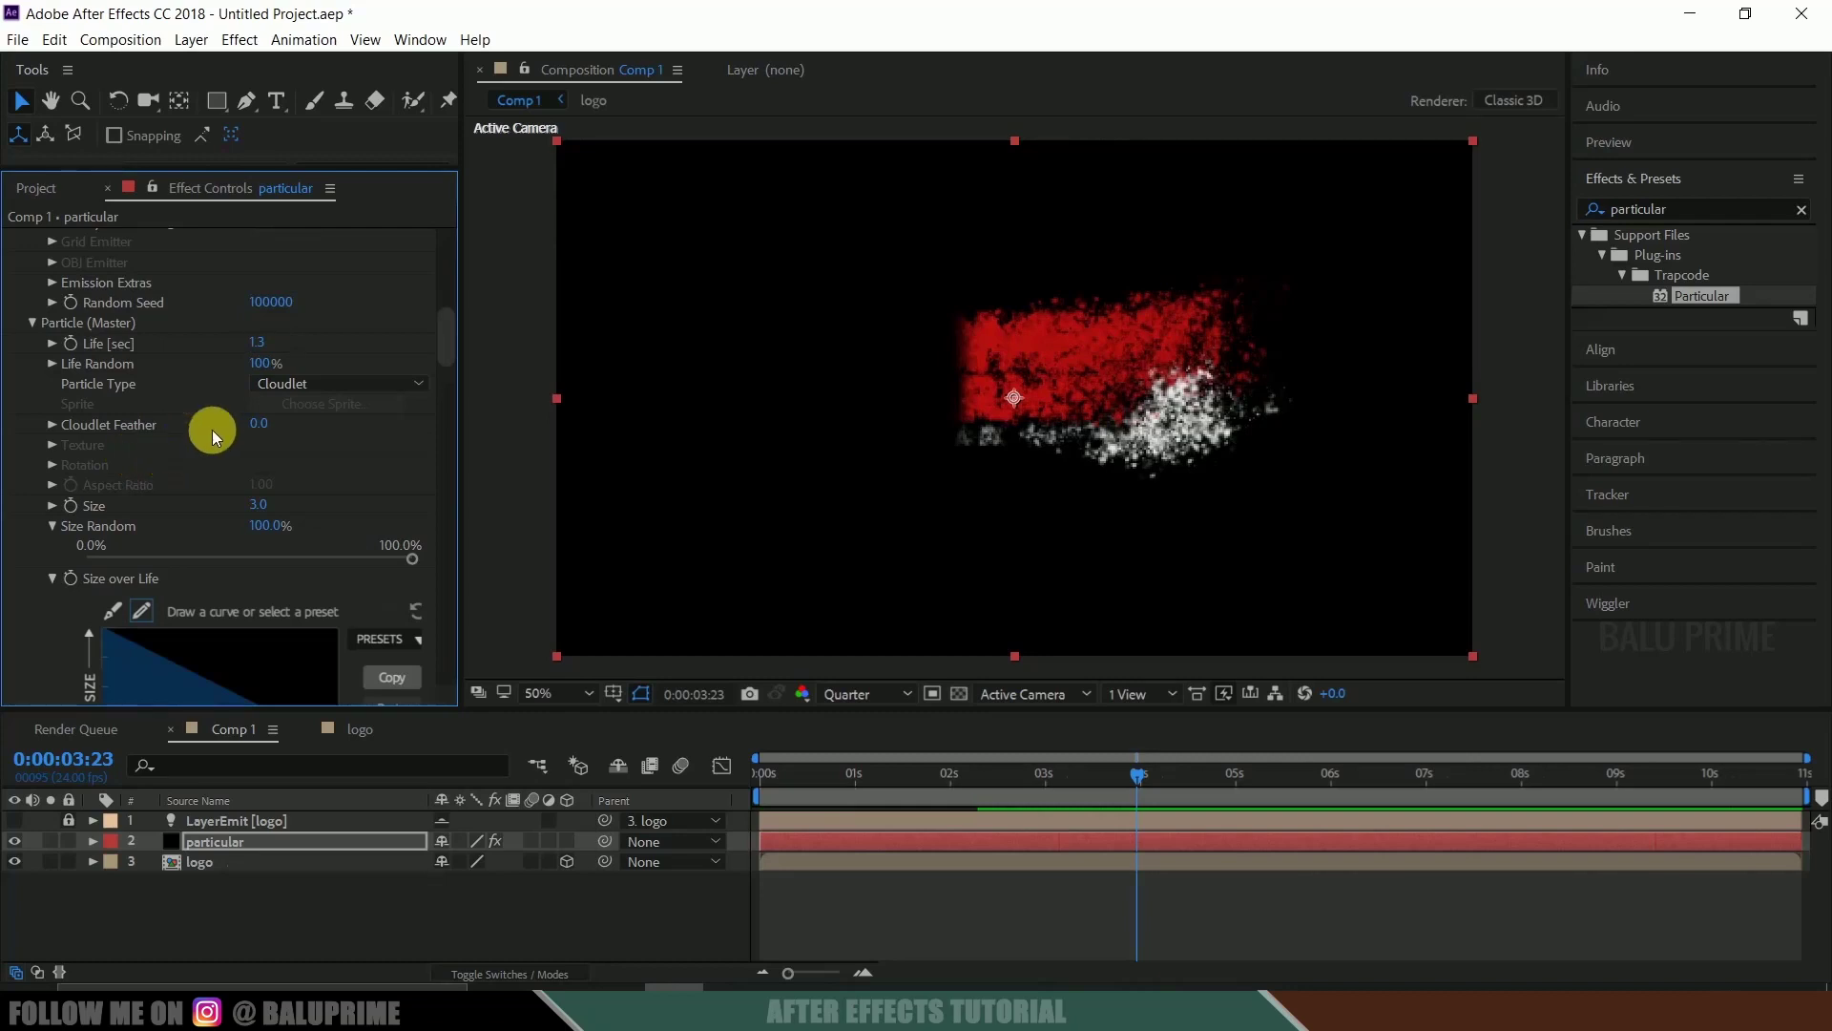
scroll(216, 429, down, 1)
scroll(216, 429, down, 5)
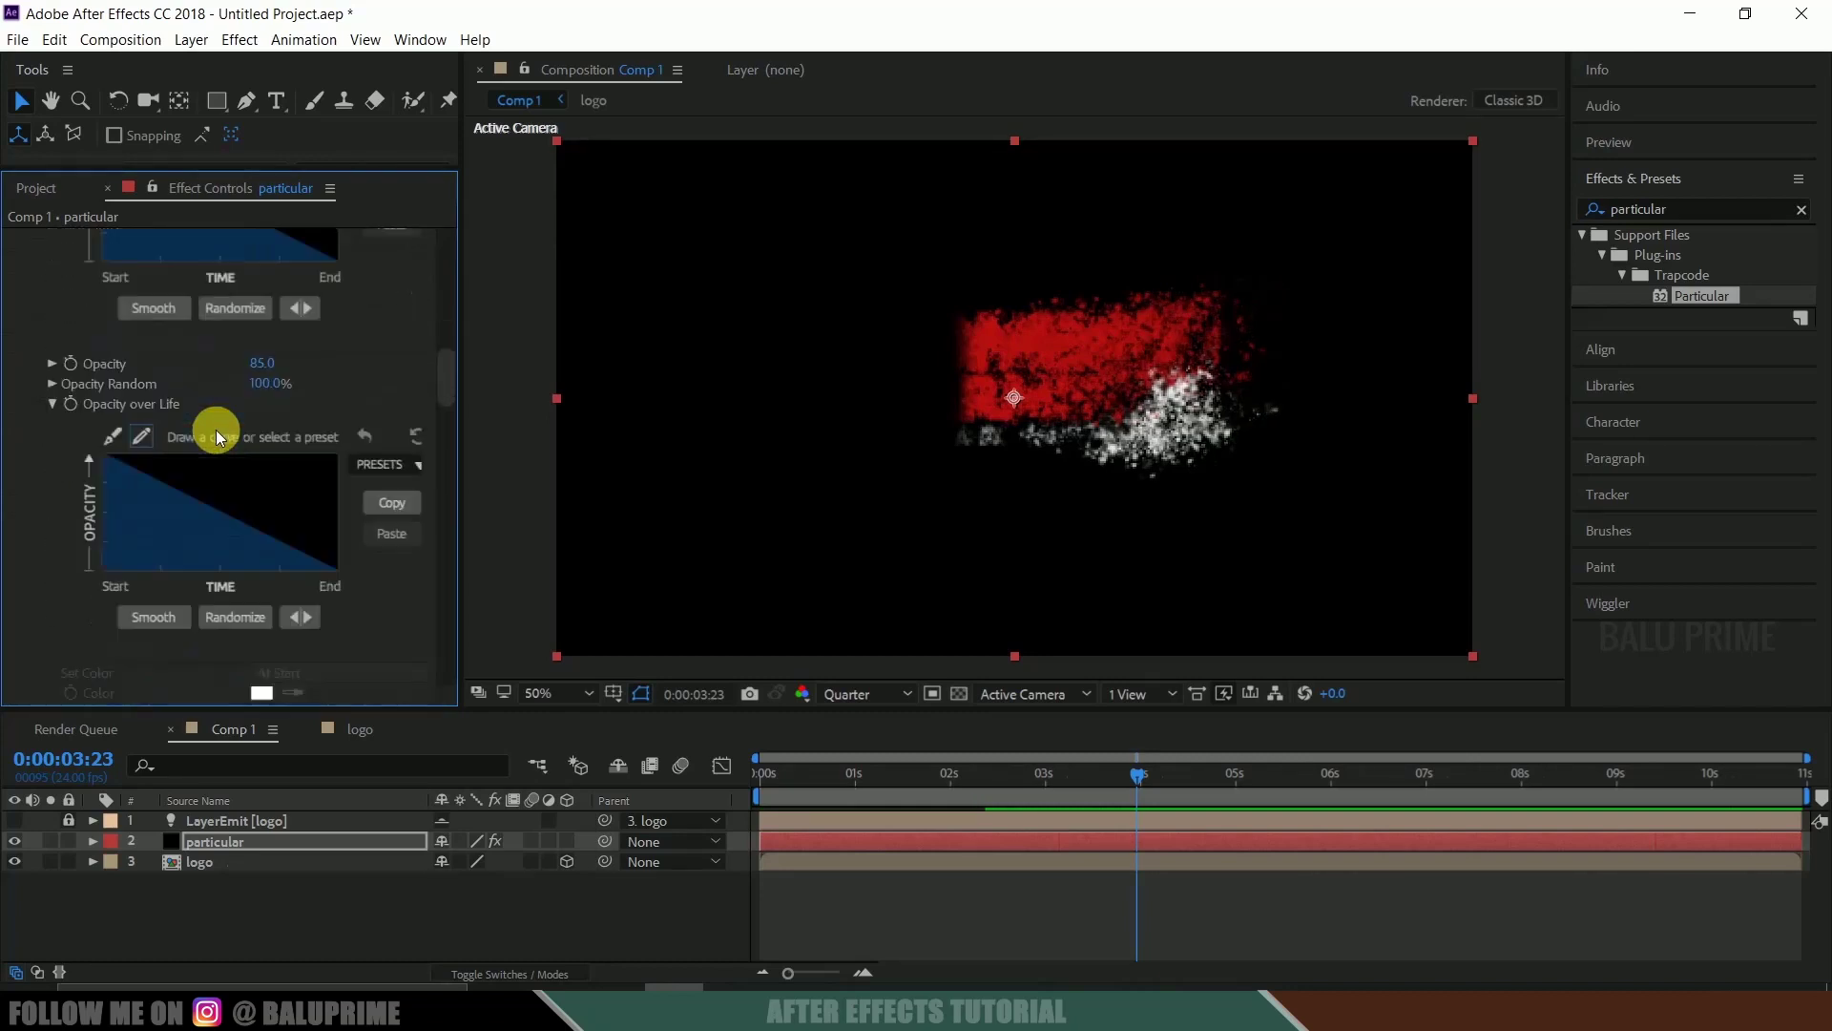
scroll(216, 430, down, 3)
scroll(216, 429, down, 5)
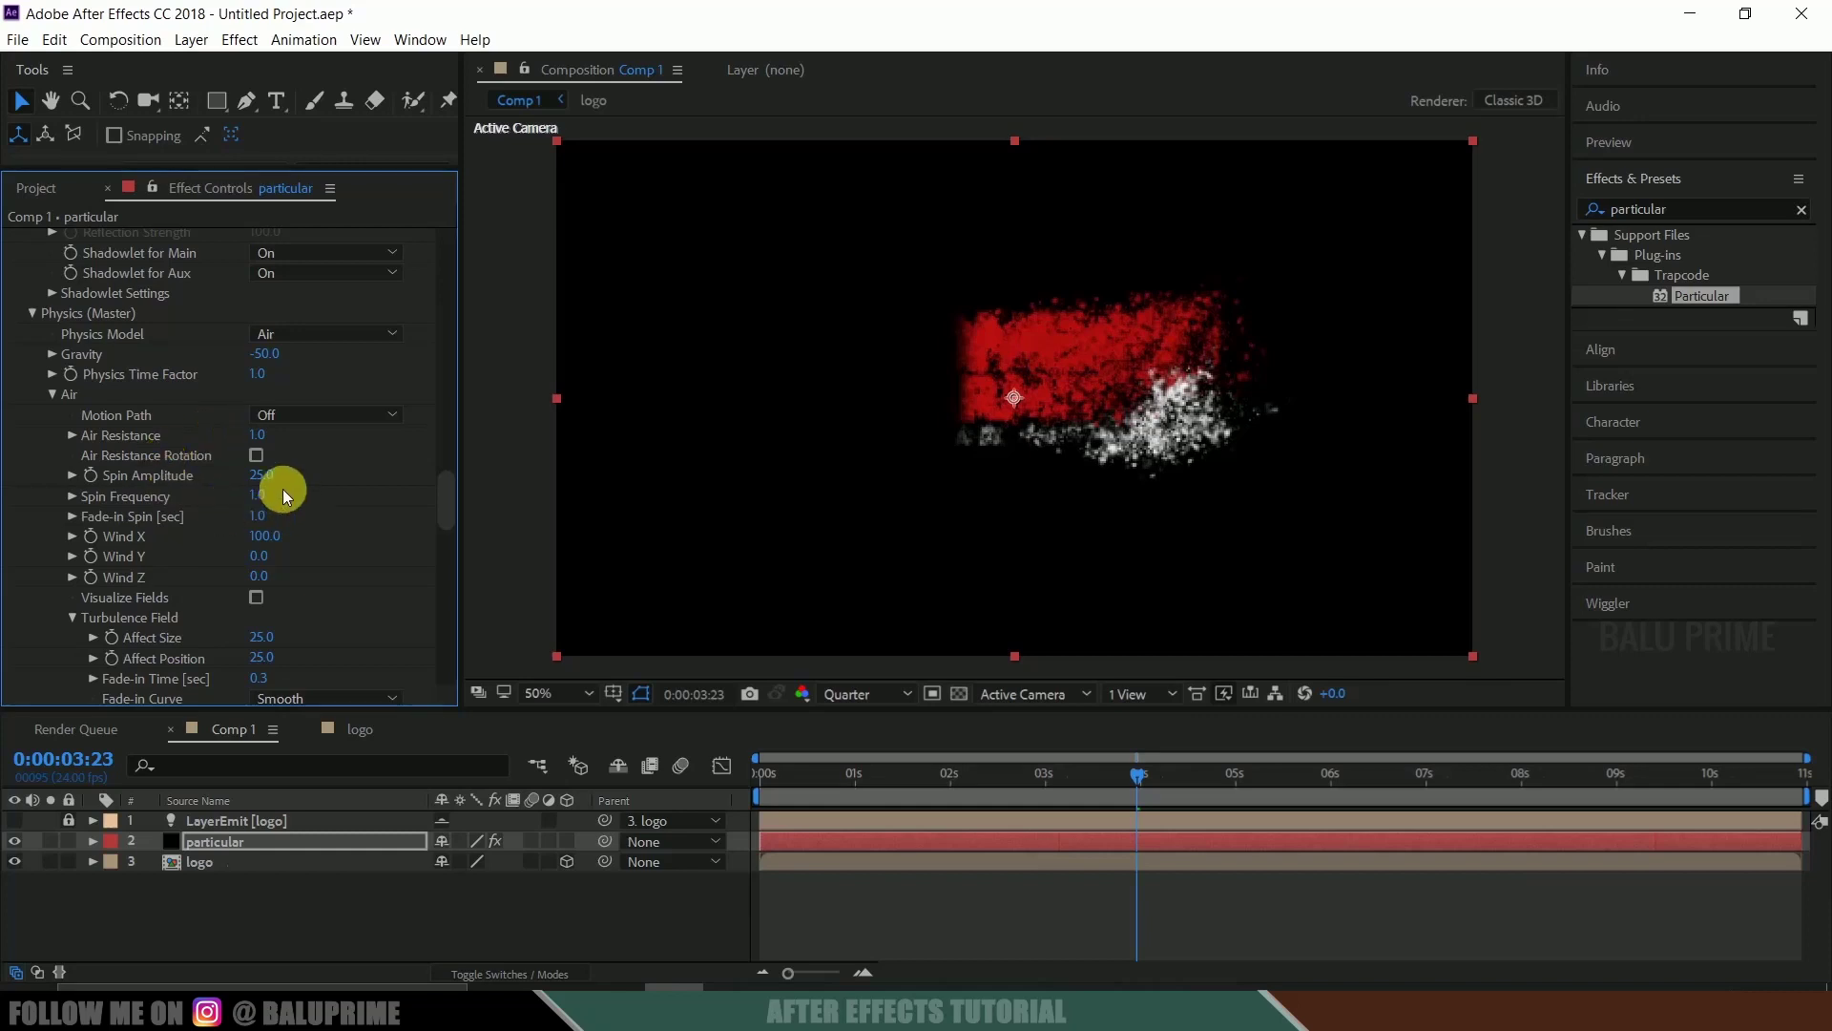
click(271, 477)
click(270, 479)
Set the Turbulence Field's Affect Size to 75
scroll(296, 531, down, 3)
scroll(296, 530, down, 1)
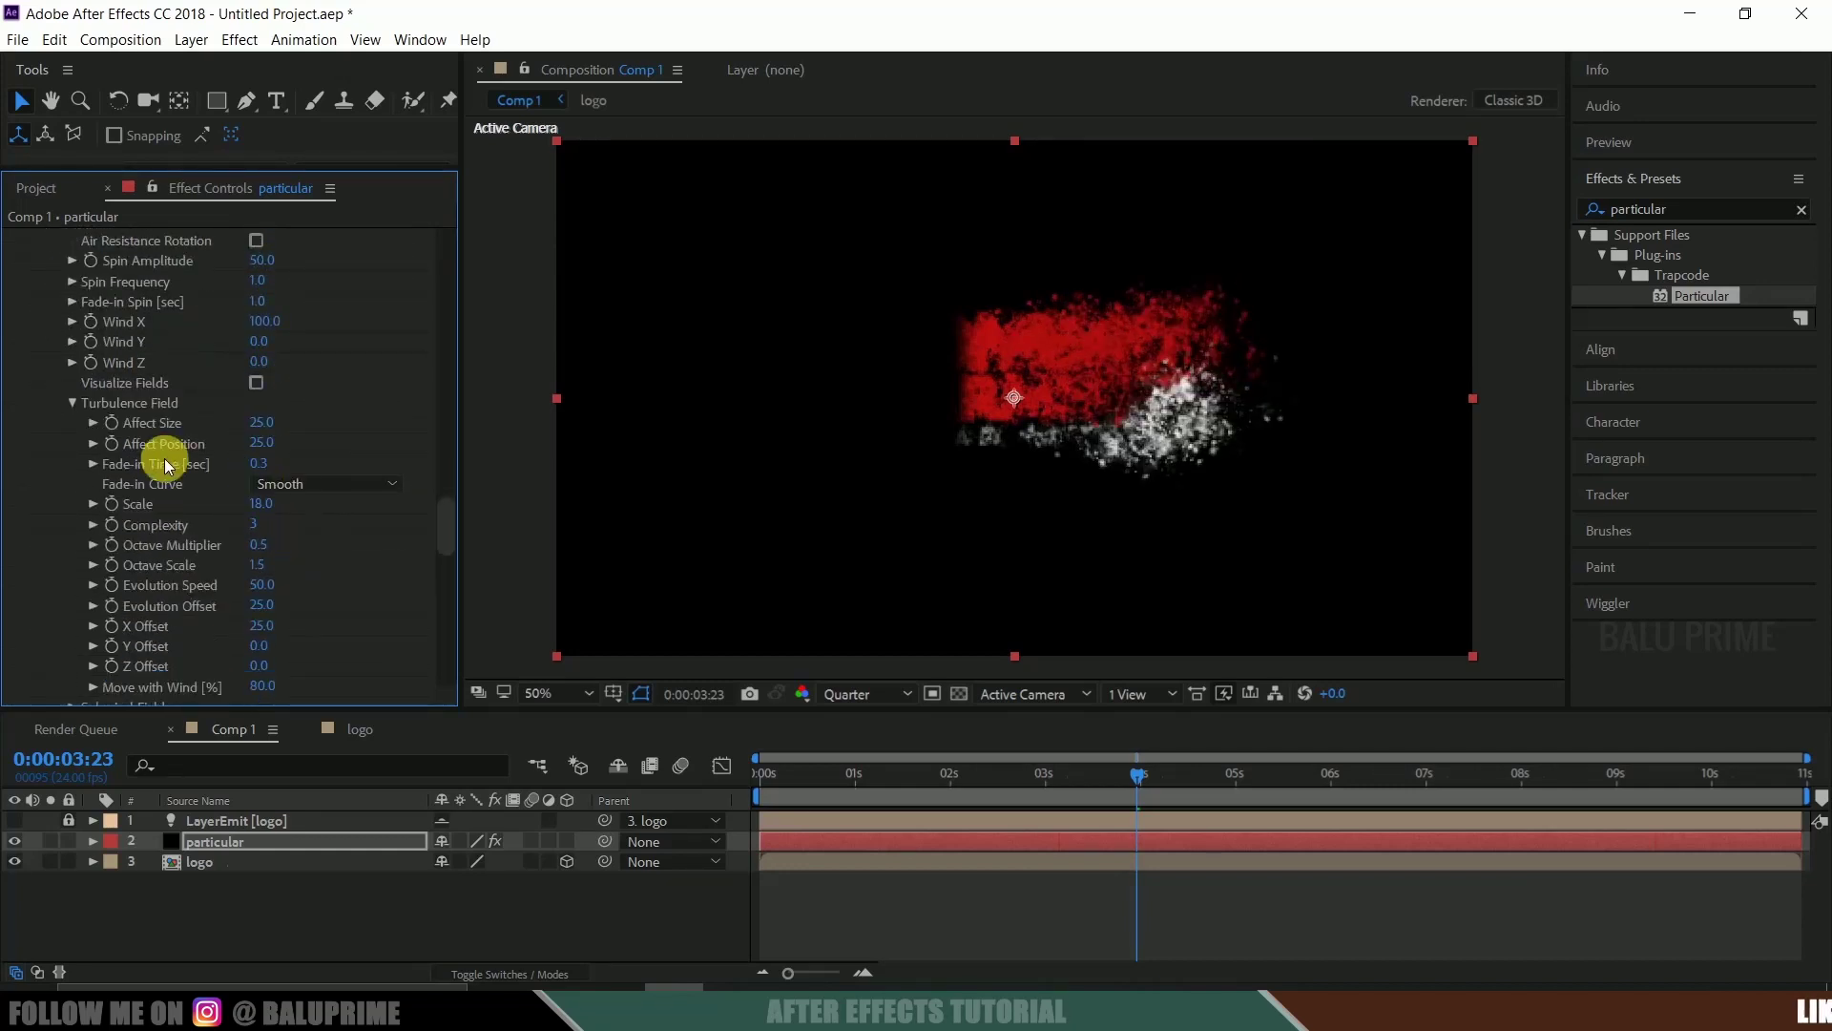
click(259, 425)
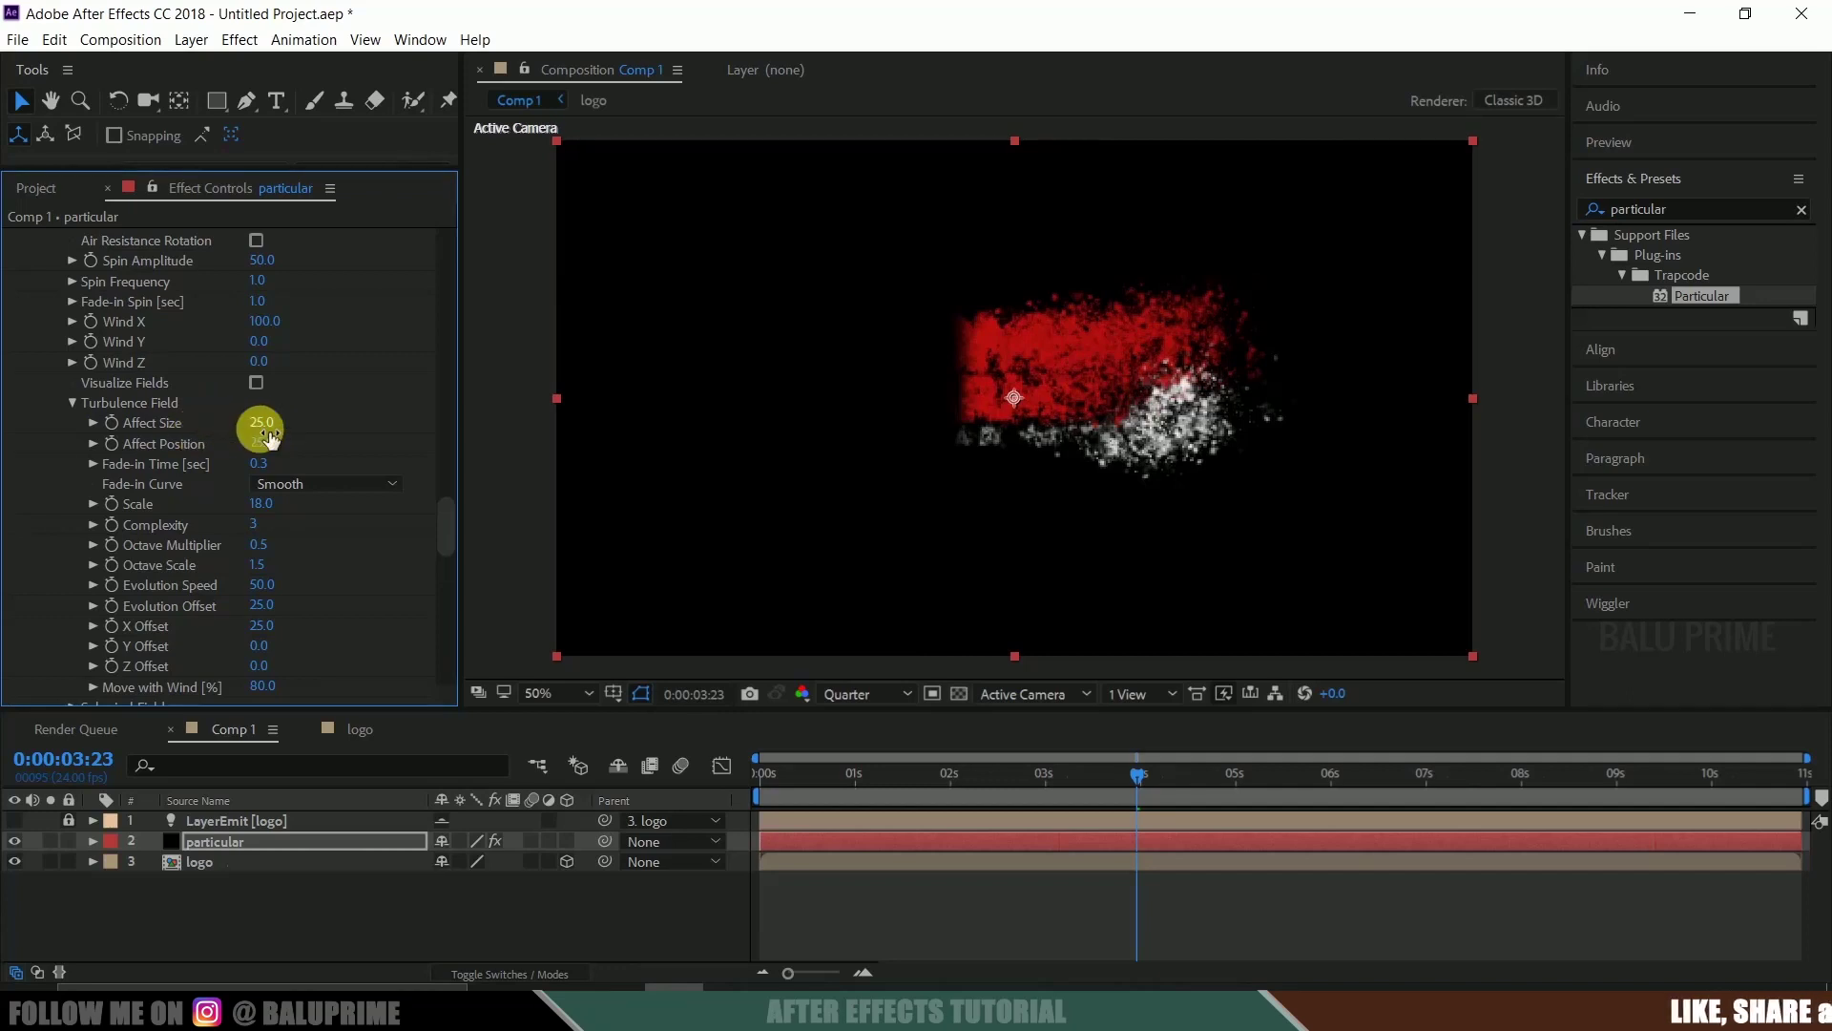
text(75)
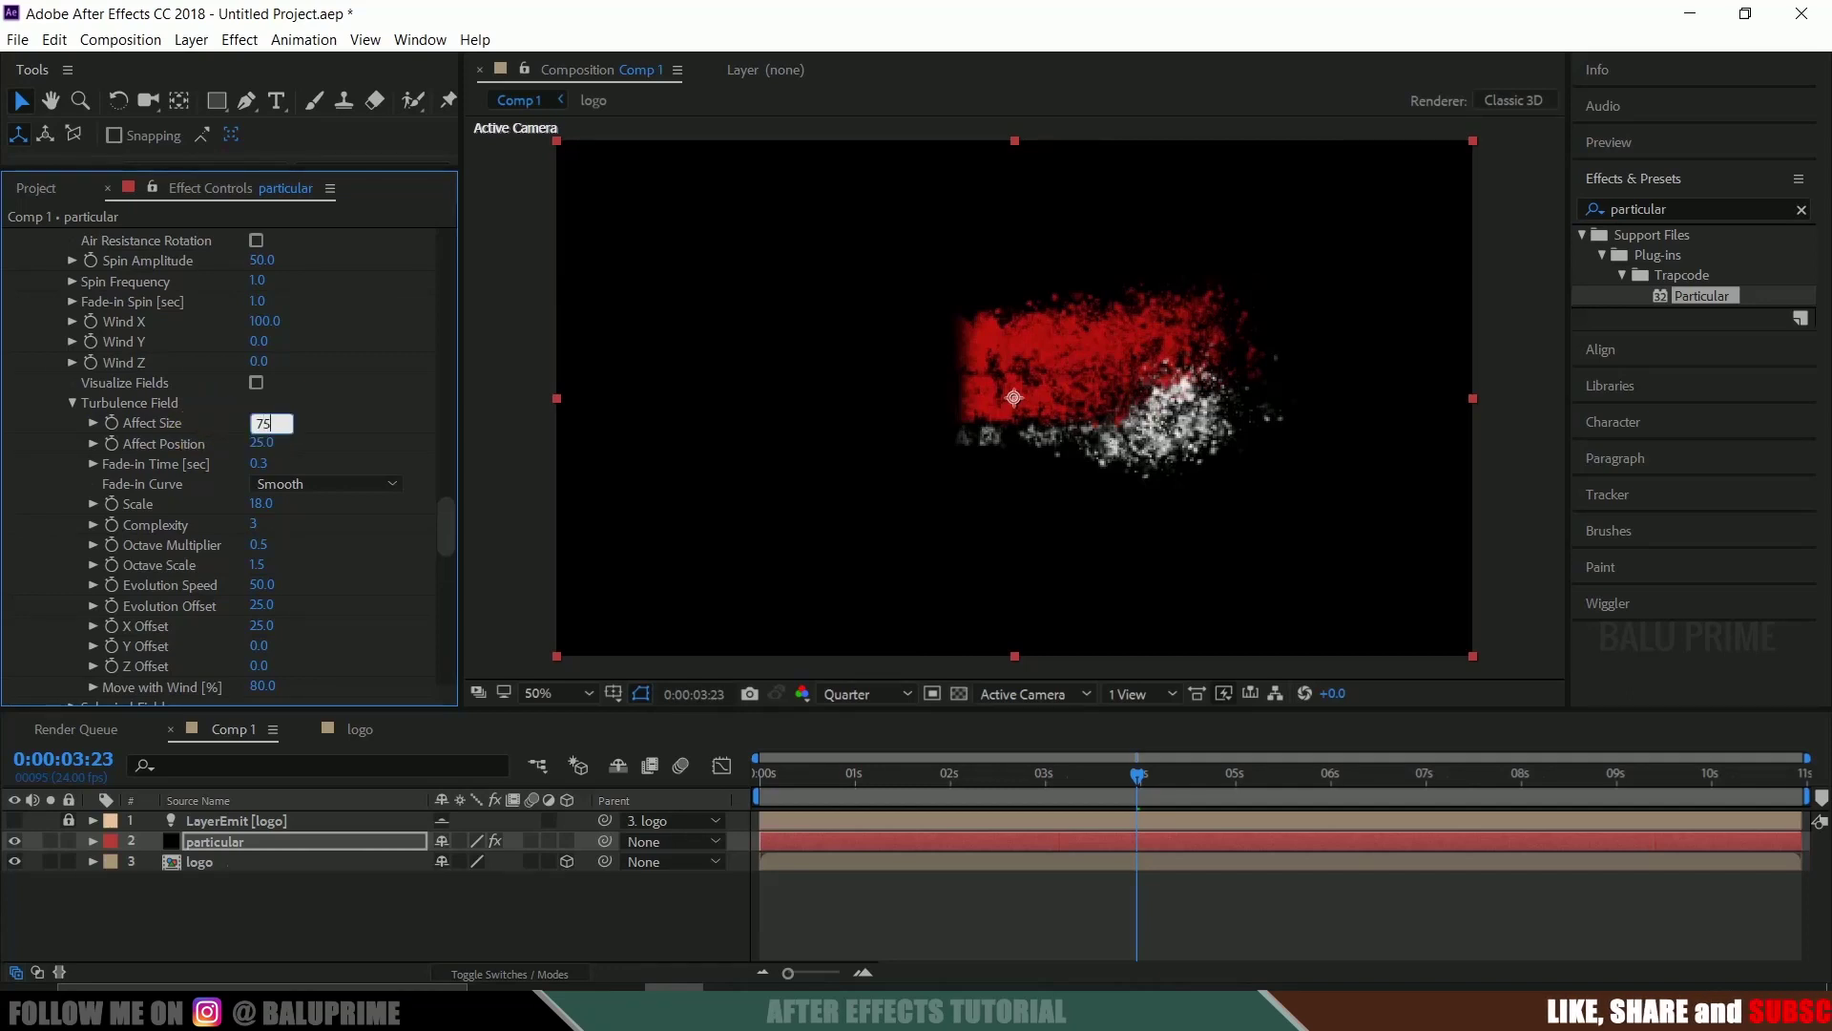
key(Return)
drag(265, 432, 270, 437)
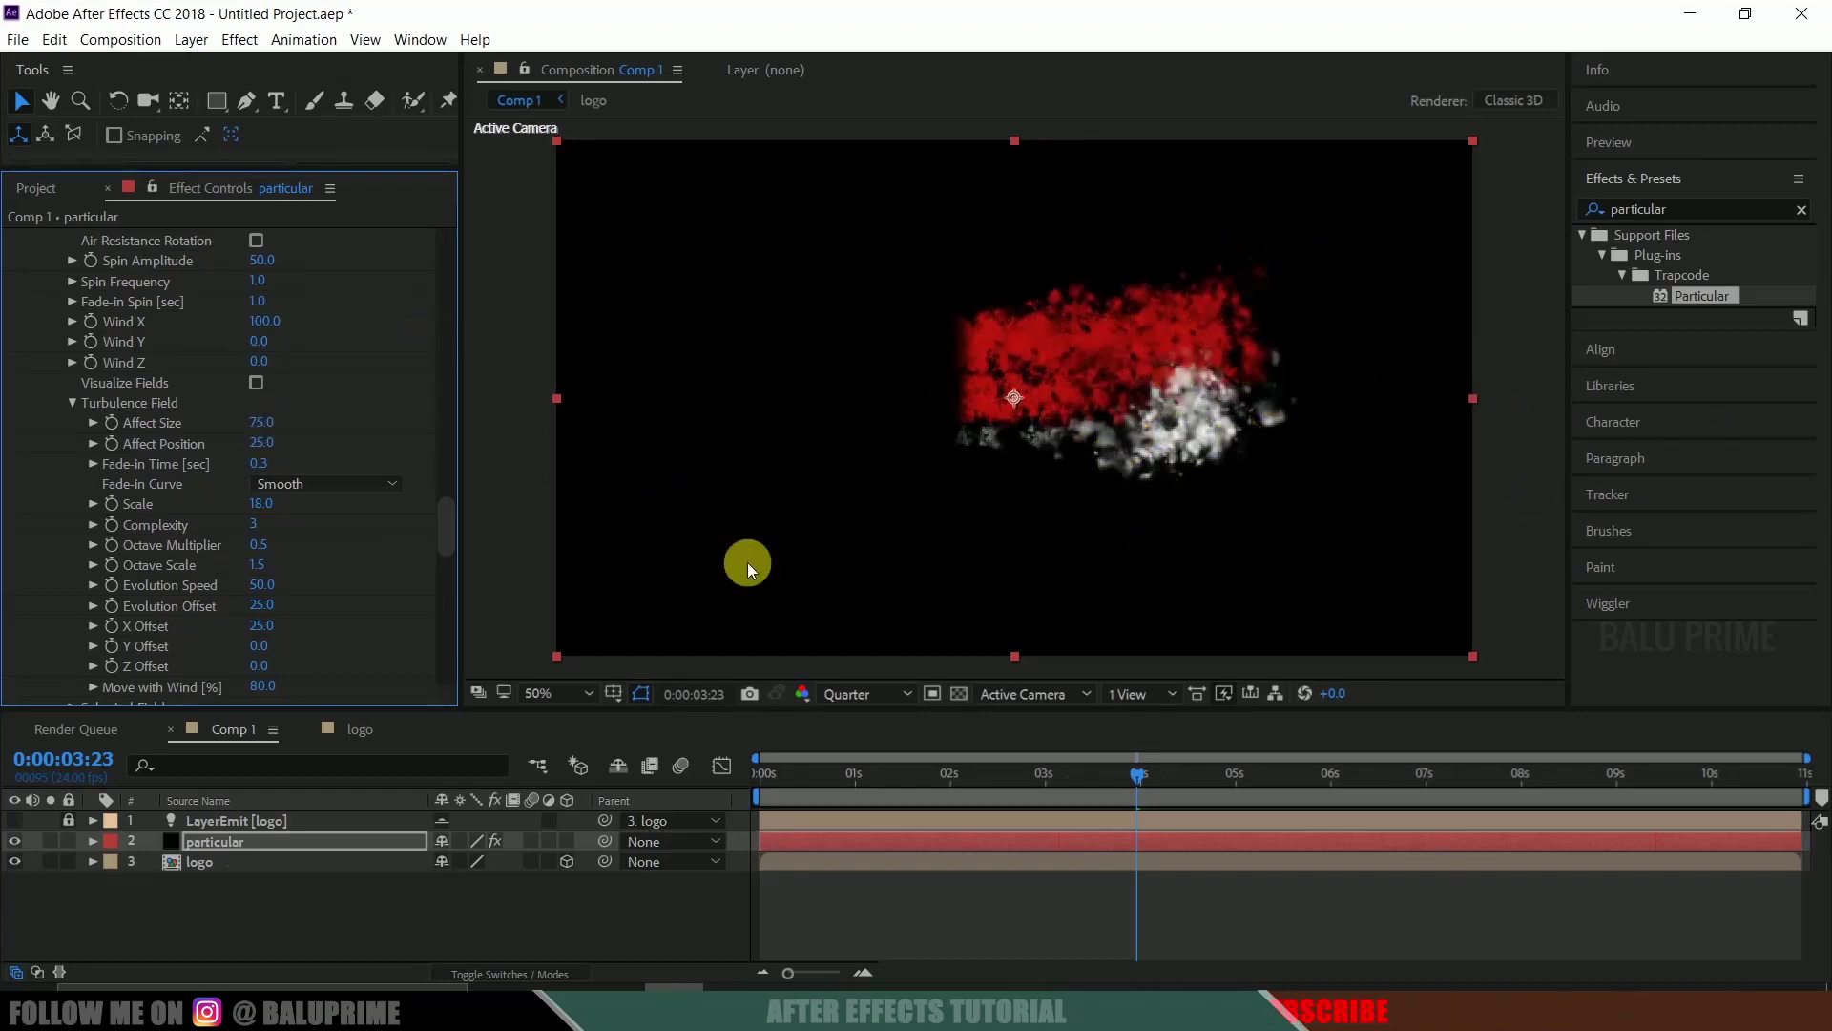
click(1118, 780)
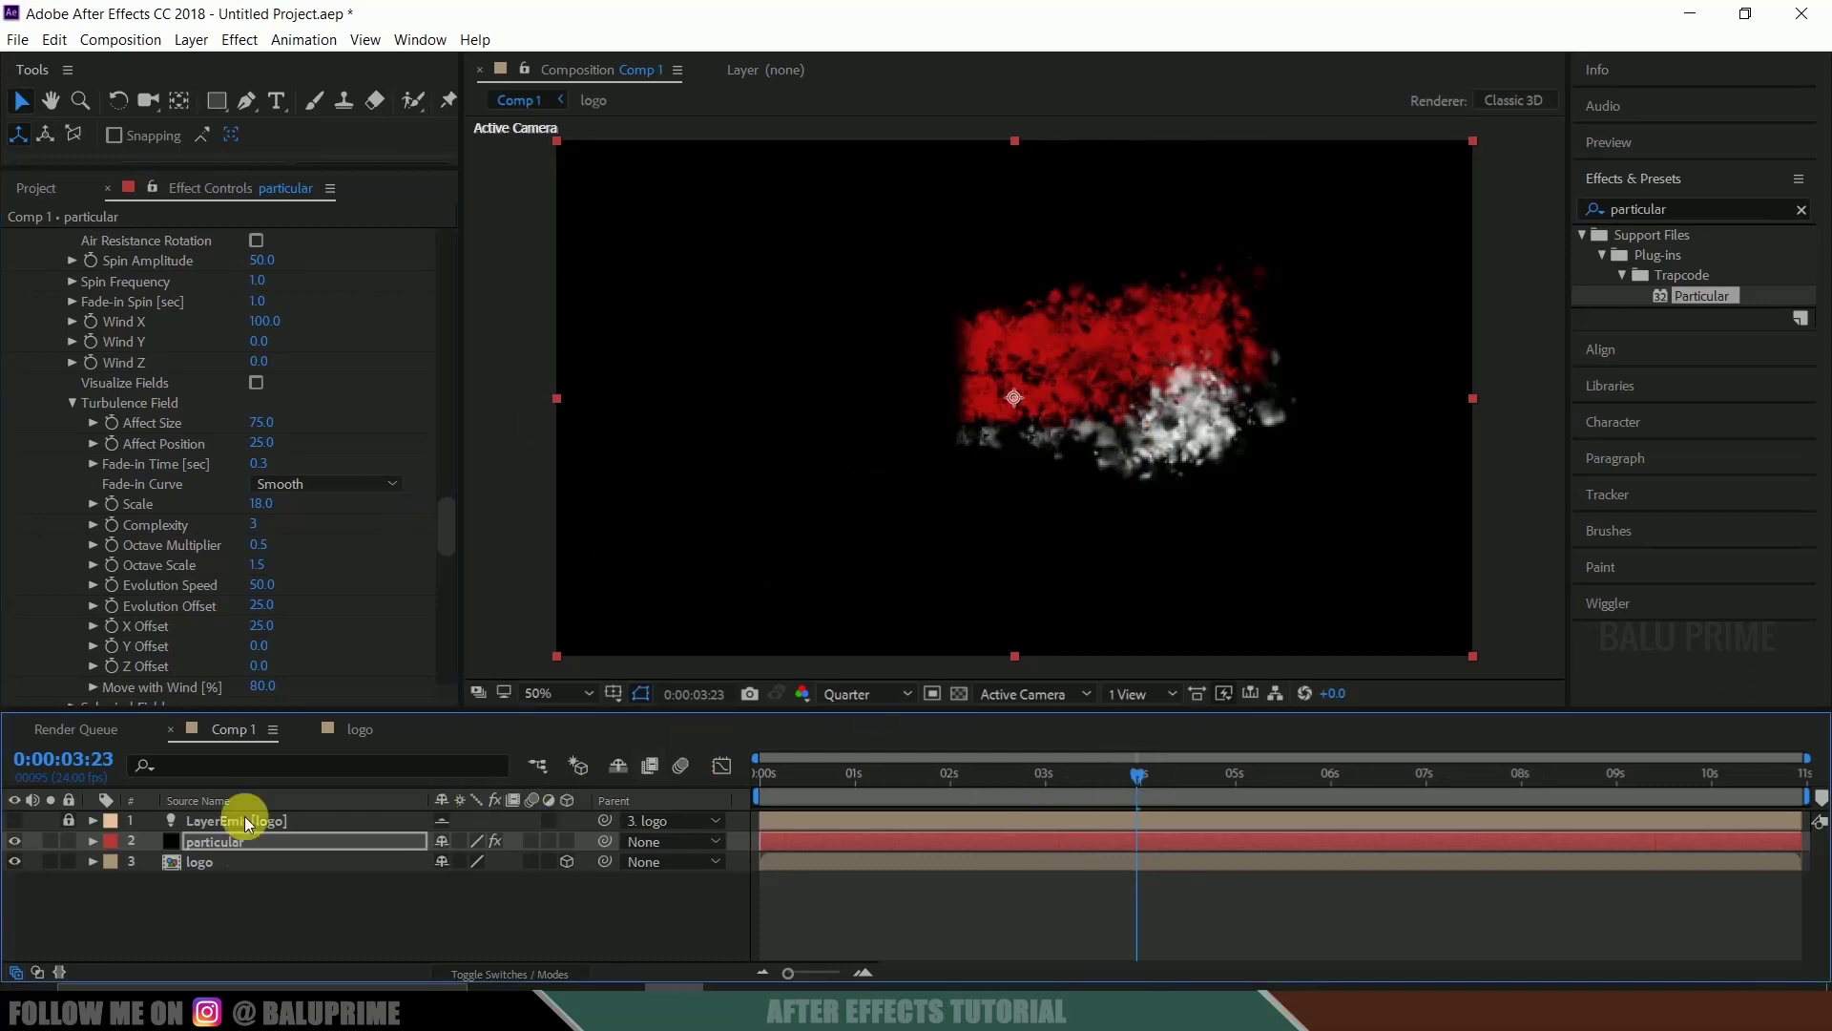
Add zombie-army-outline.png to Comp 1 above the particular layer and move the current time to 0:00:01:23
click(34, 187)
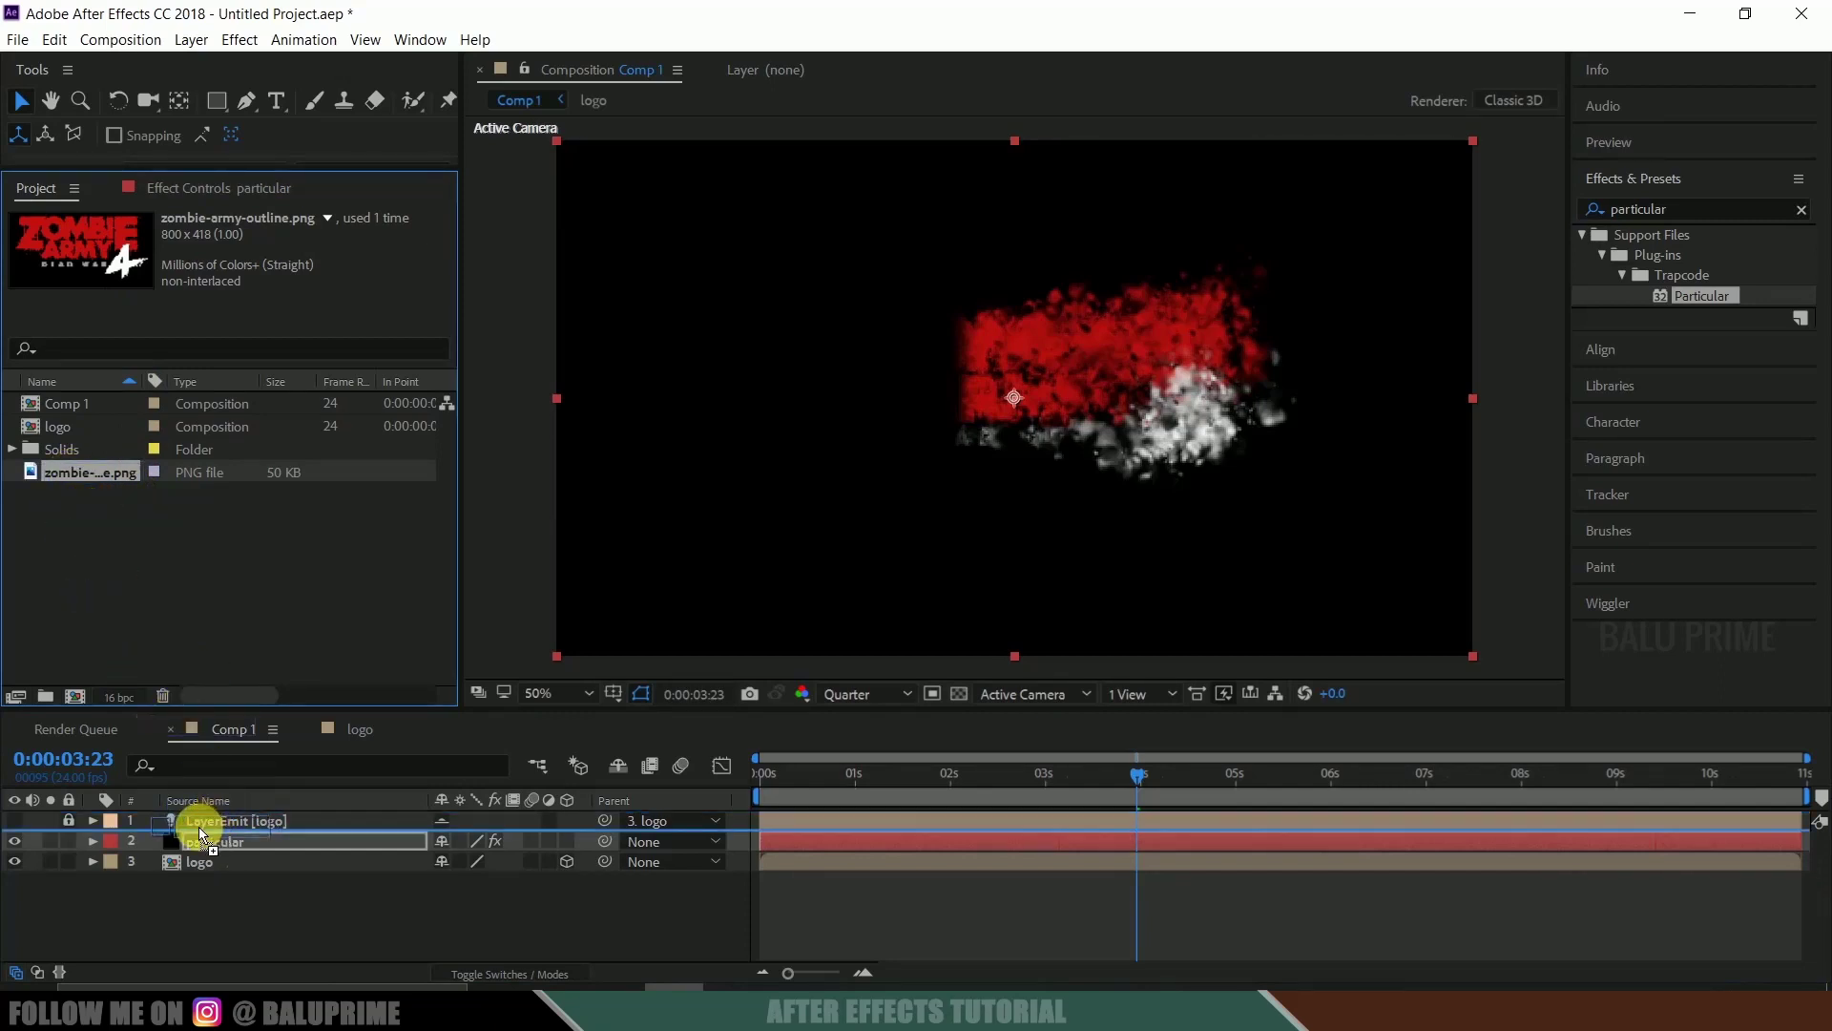
drag(203, 843, 194, 839)
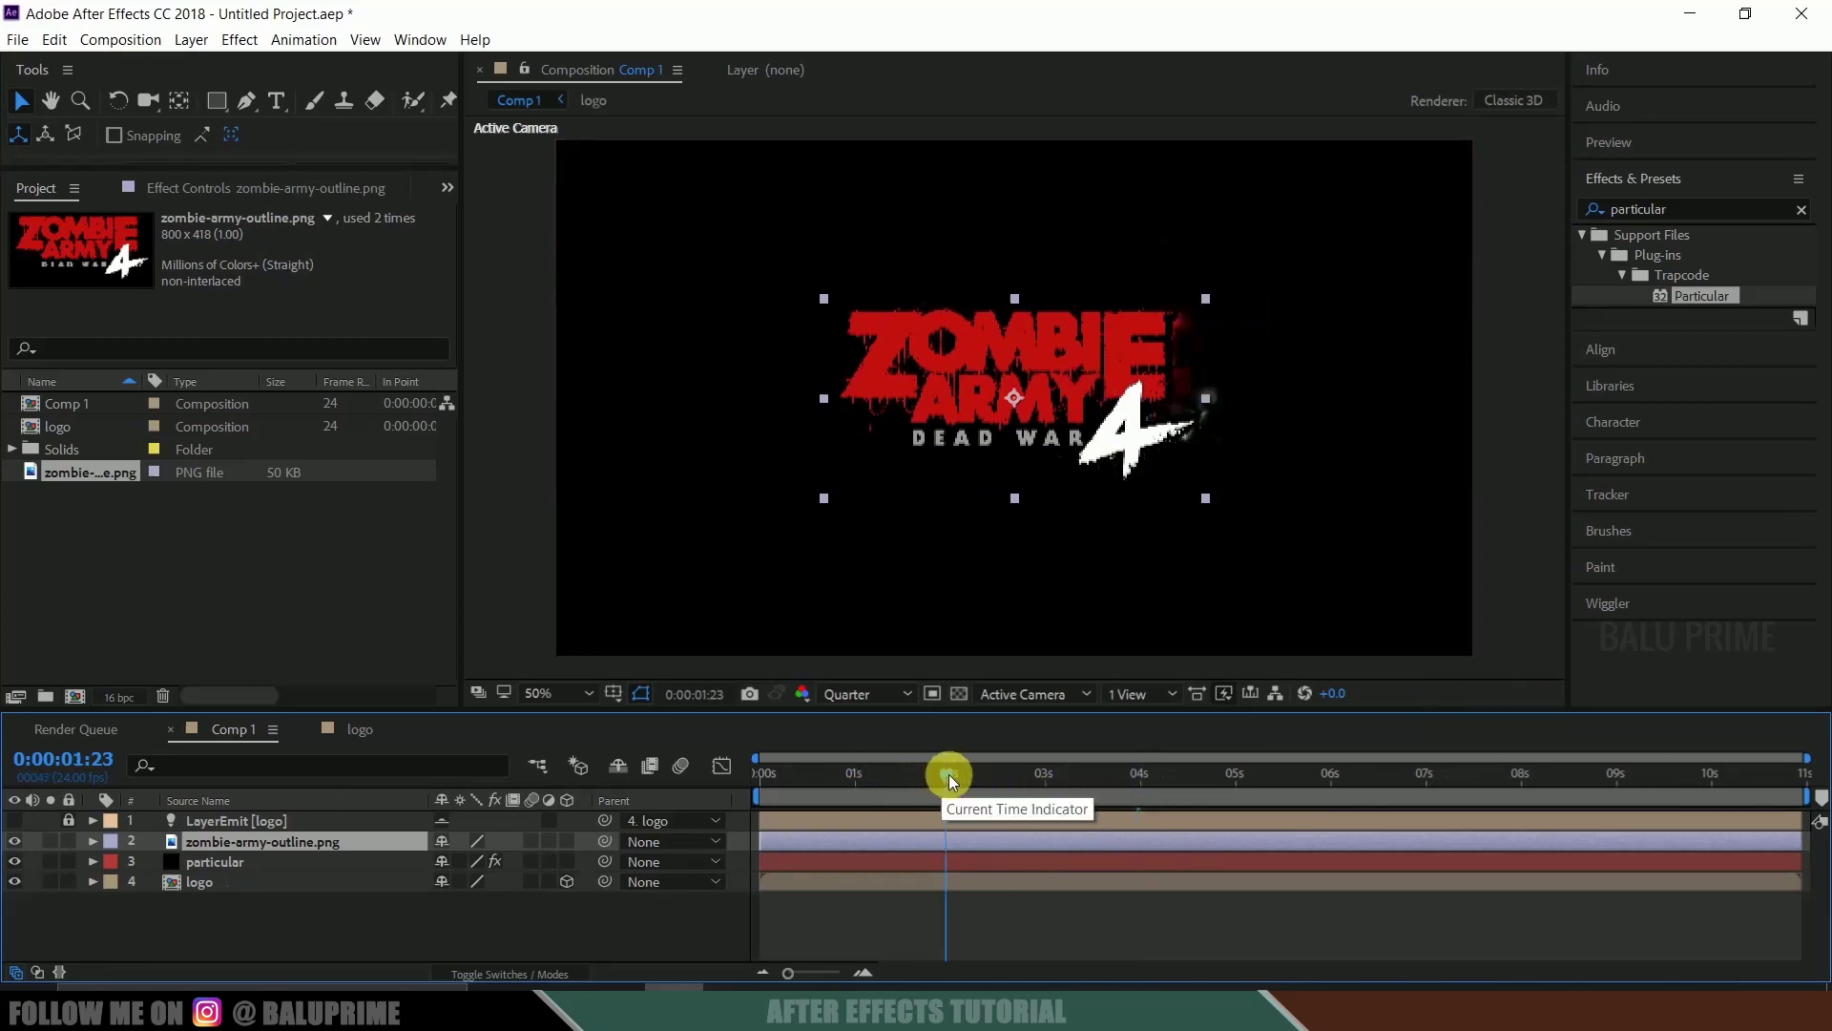
drag(949, 775, 964, 773)
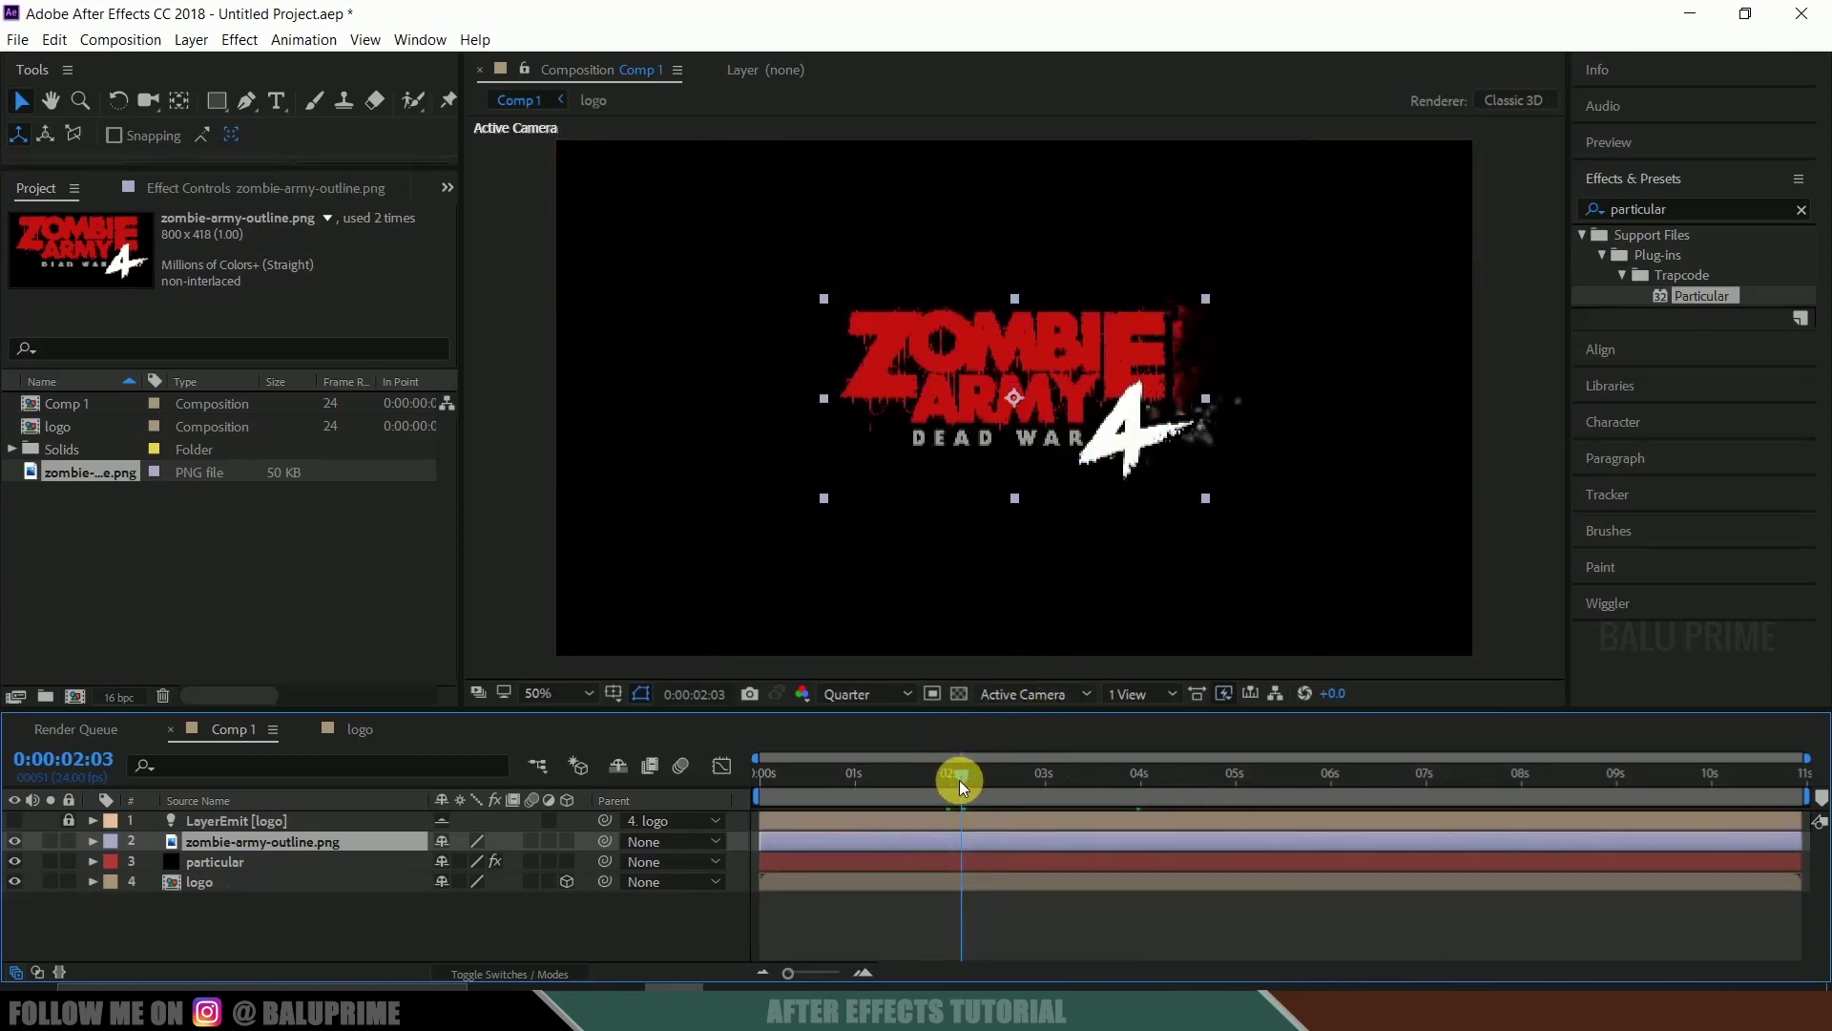
drag(959, 781, 944, 782)
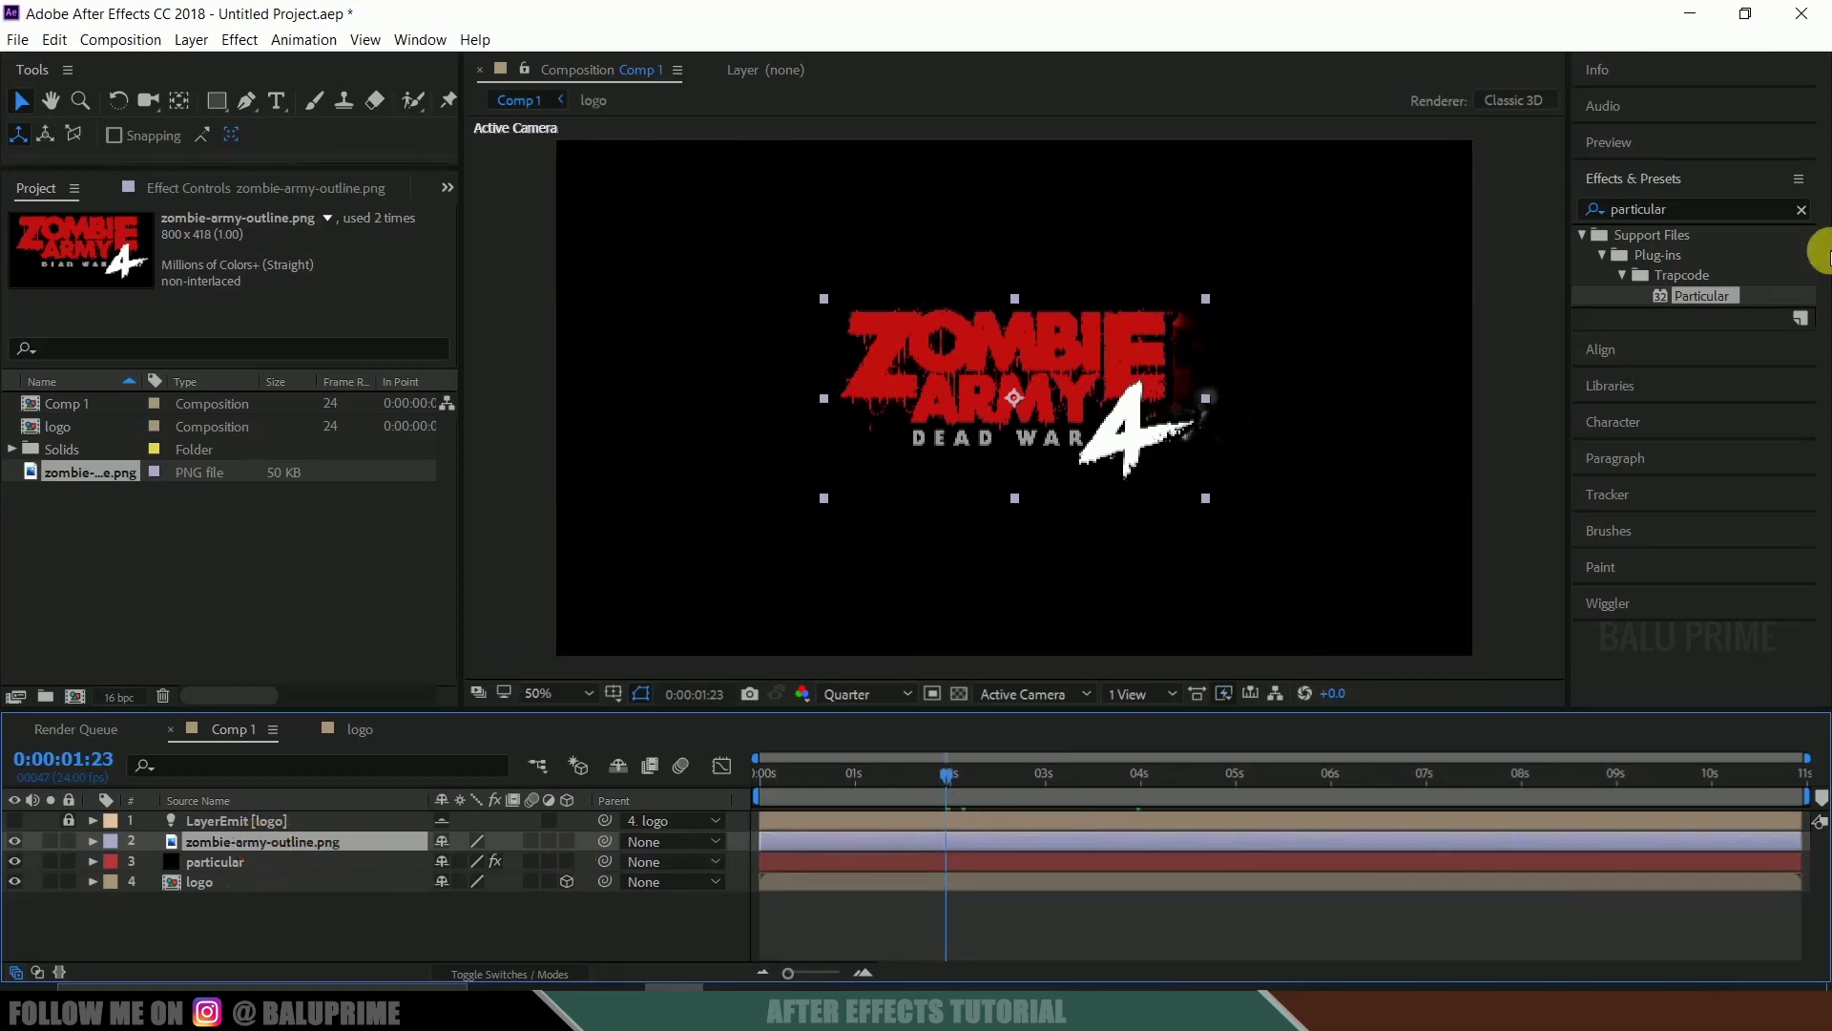
Find the Linear Wipe effect and apply it to the zombie-army-outline.png layer
click(1582, 210)
text(l)
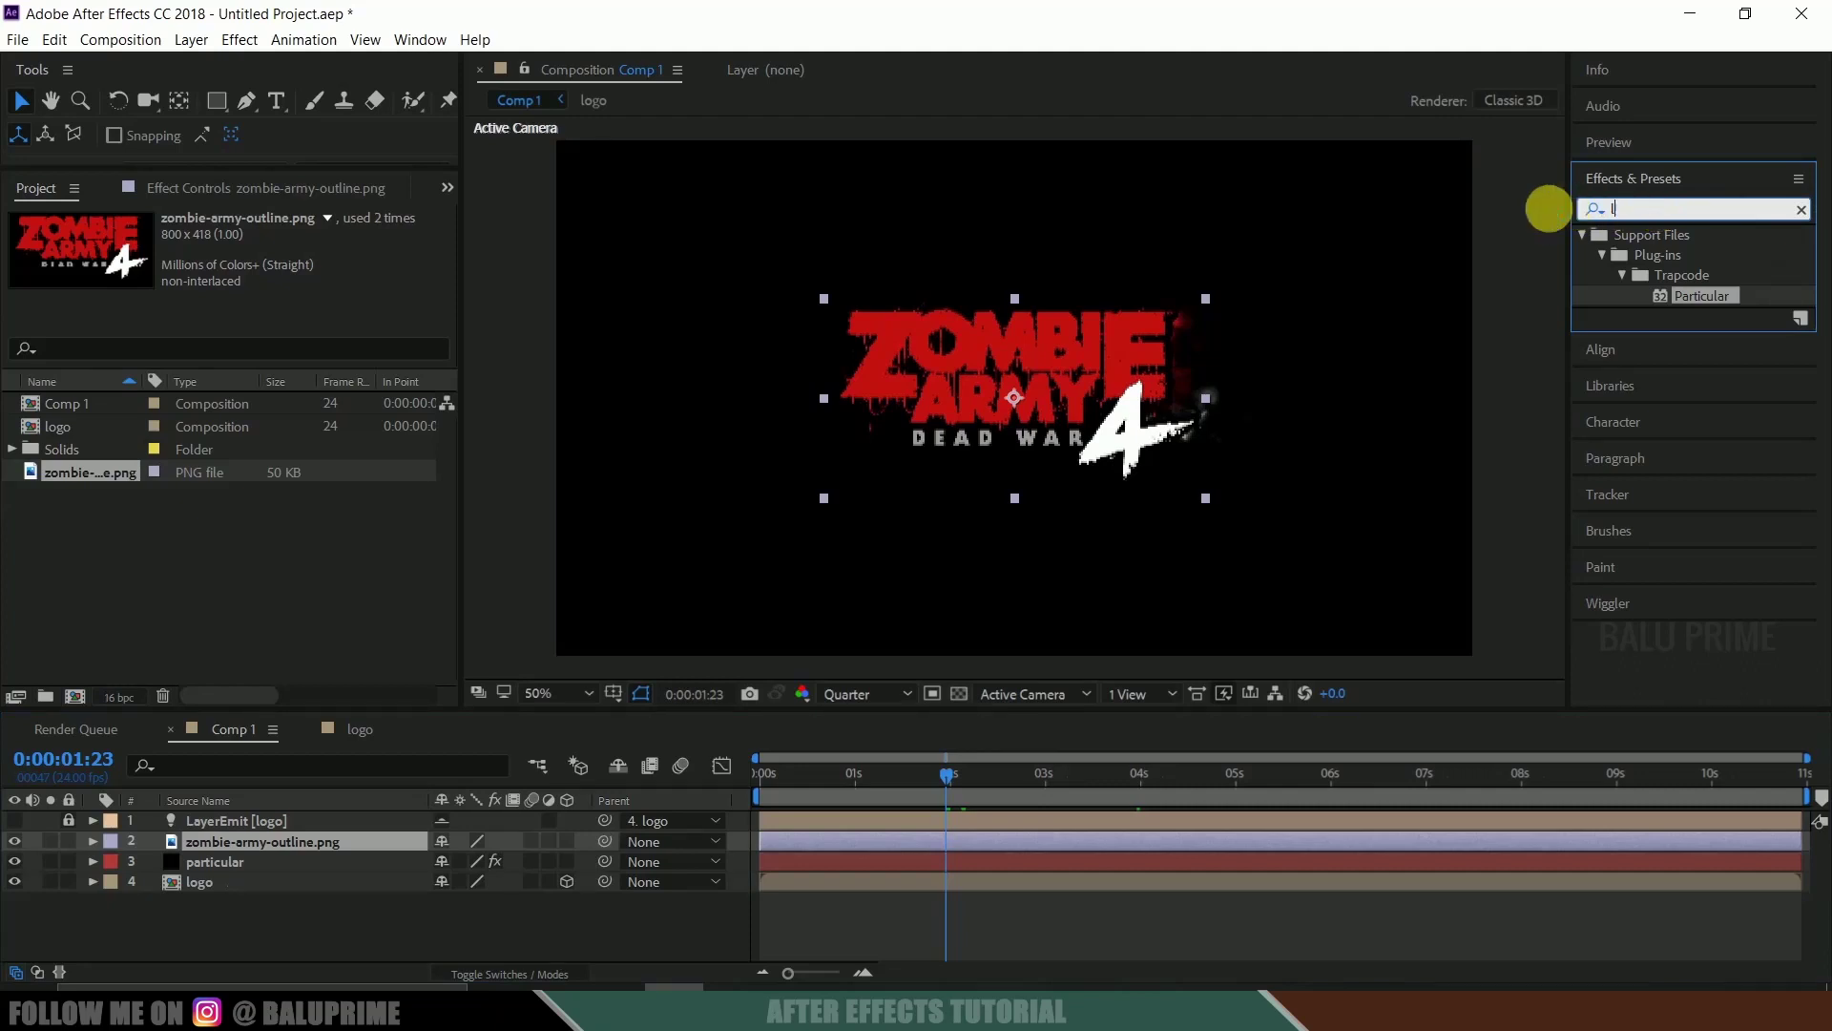
text(inear)
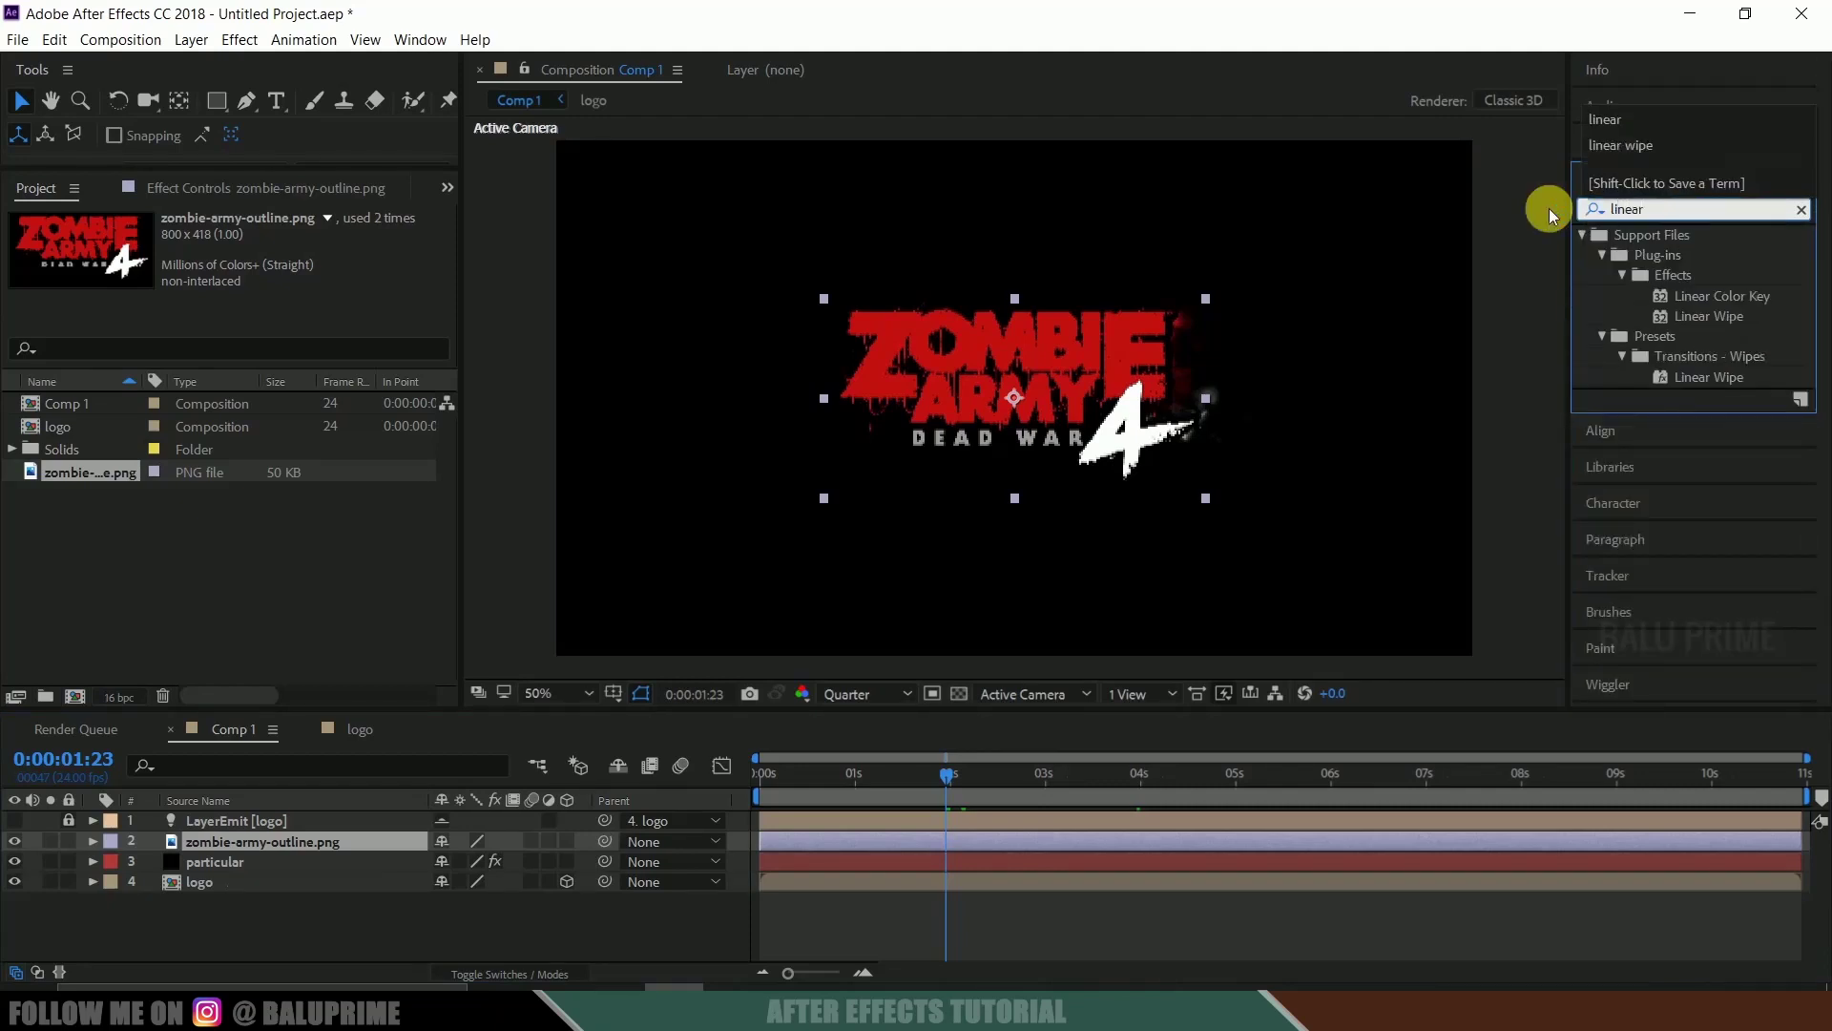
click(1689, 319)
drag(1577, 336, 226, 844)
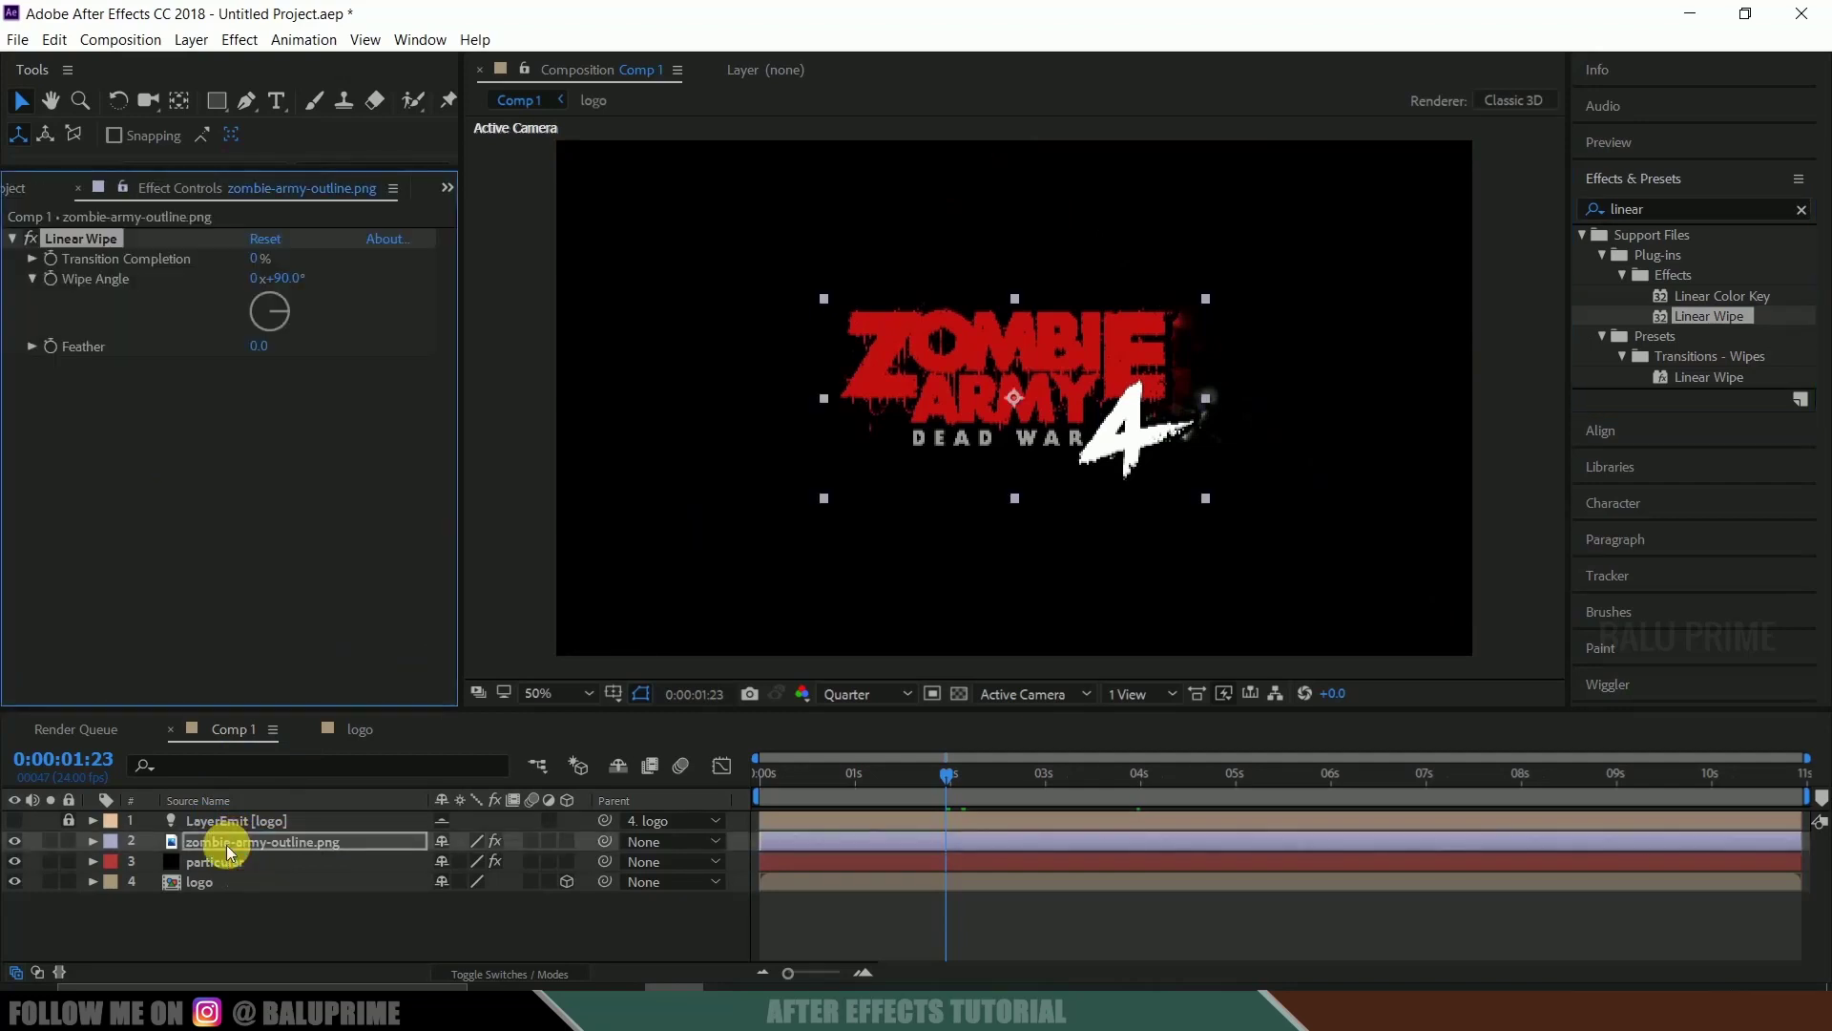
Set the Linear Wipe's Wipe Angle to -90° and start keyframing Transition Completion at 0%
click(283, 278)
text(-90)
click(298, 282)
At 0:00:06:09, keyframe the logo layer's Linear Wipe Transition Completion at 100%
drag(954, 777, 1372, 775)
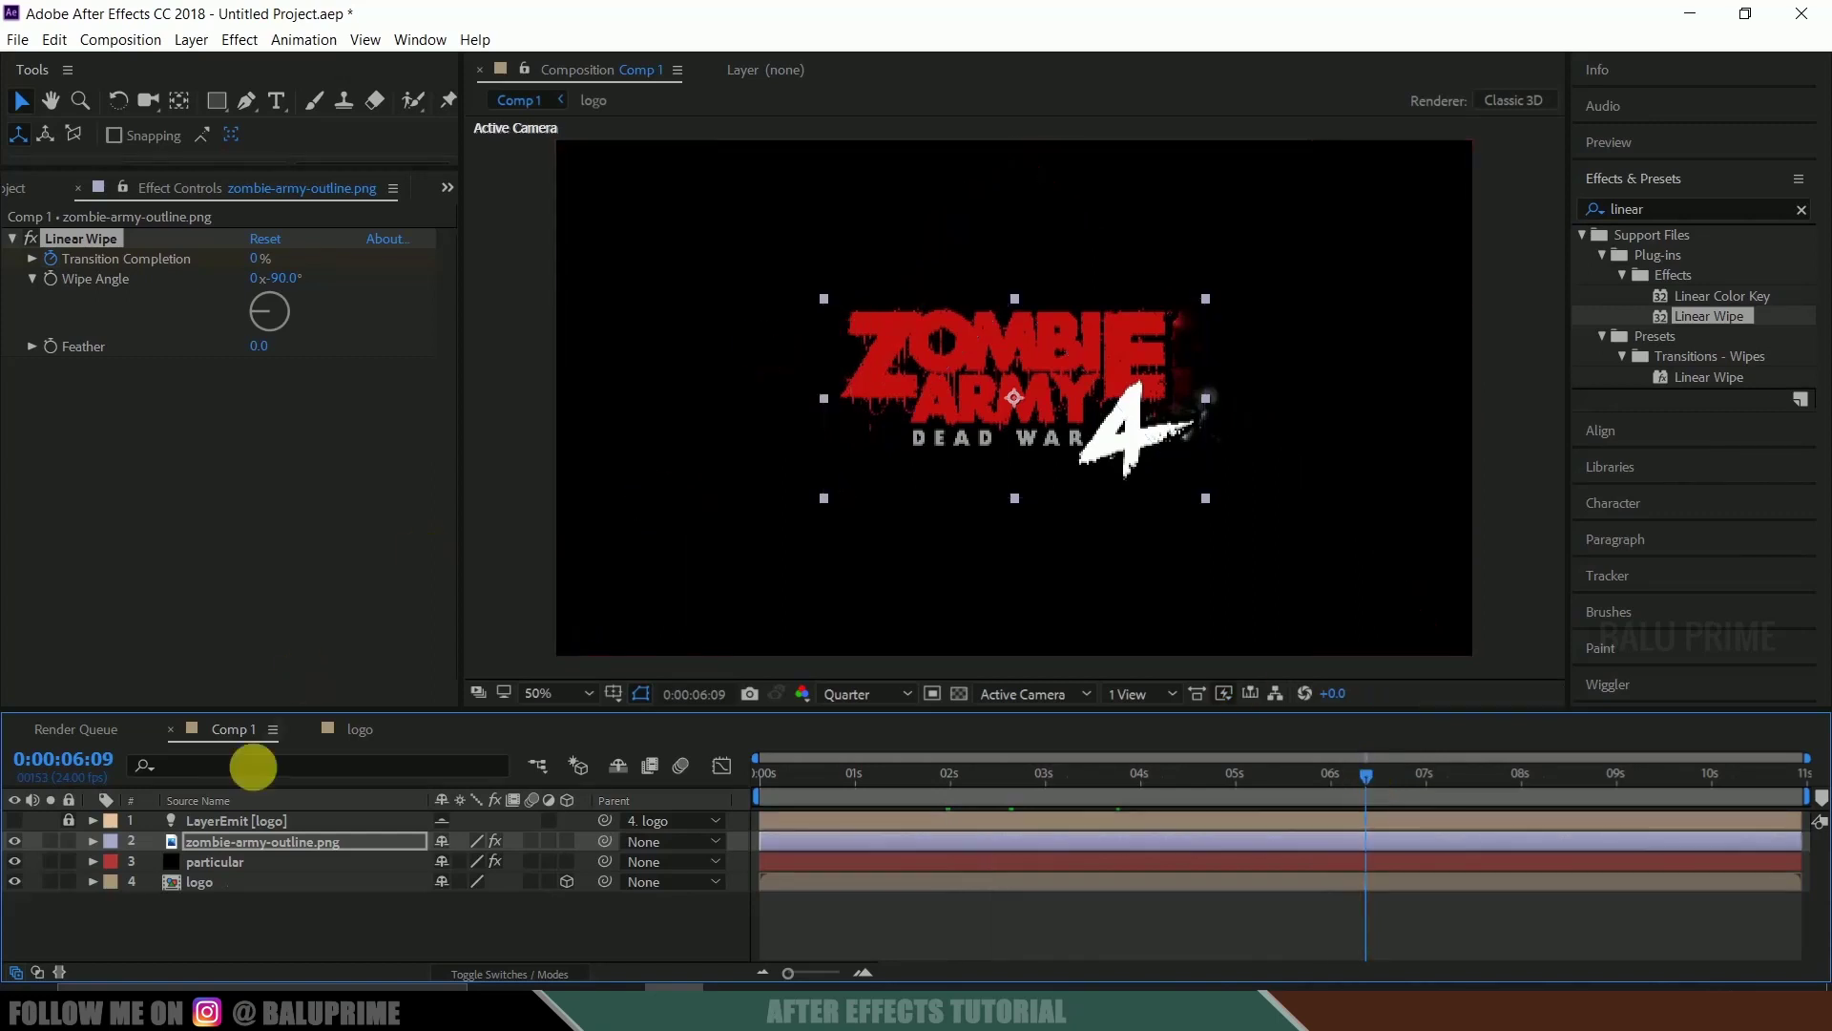
click(15, 841)
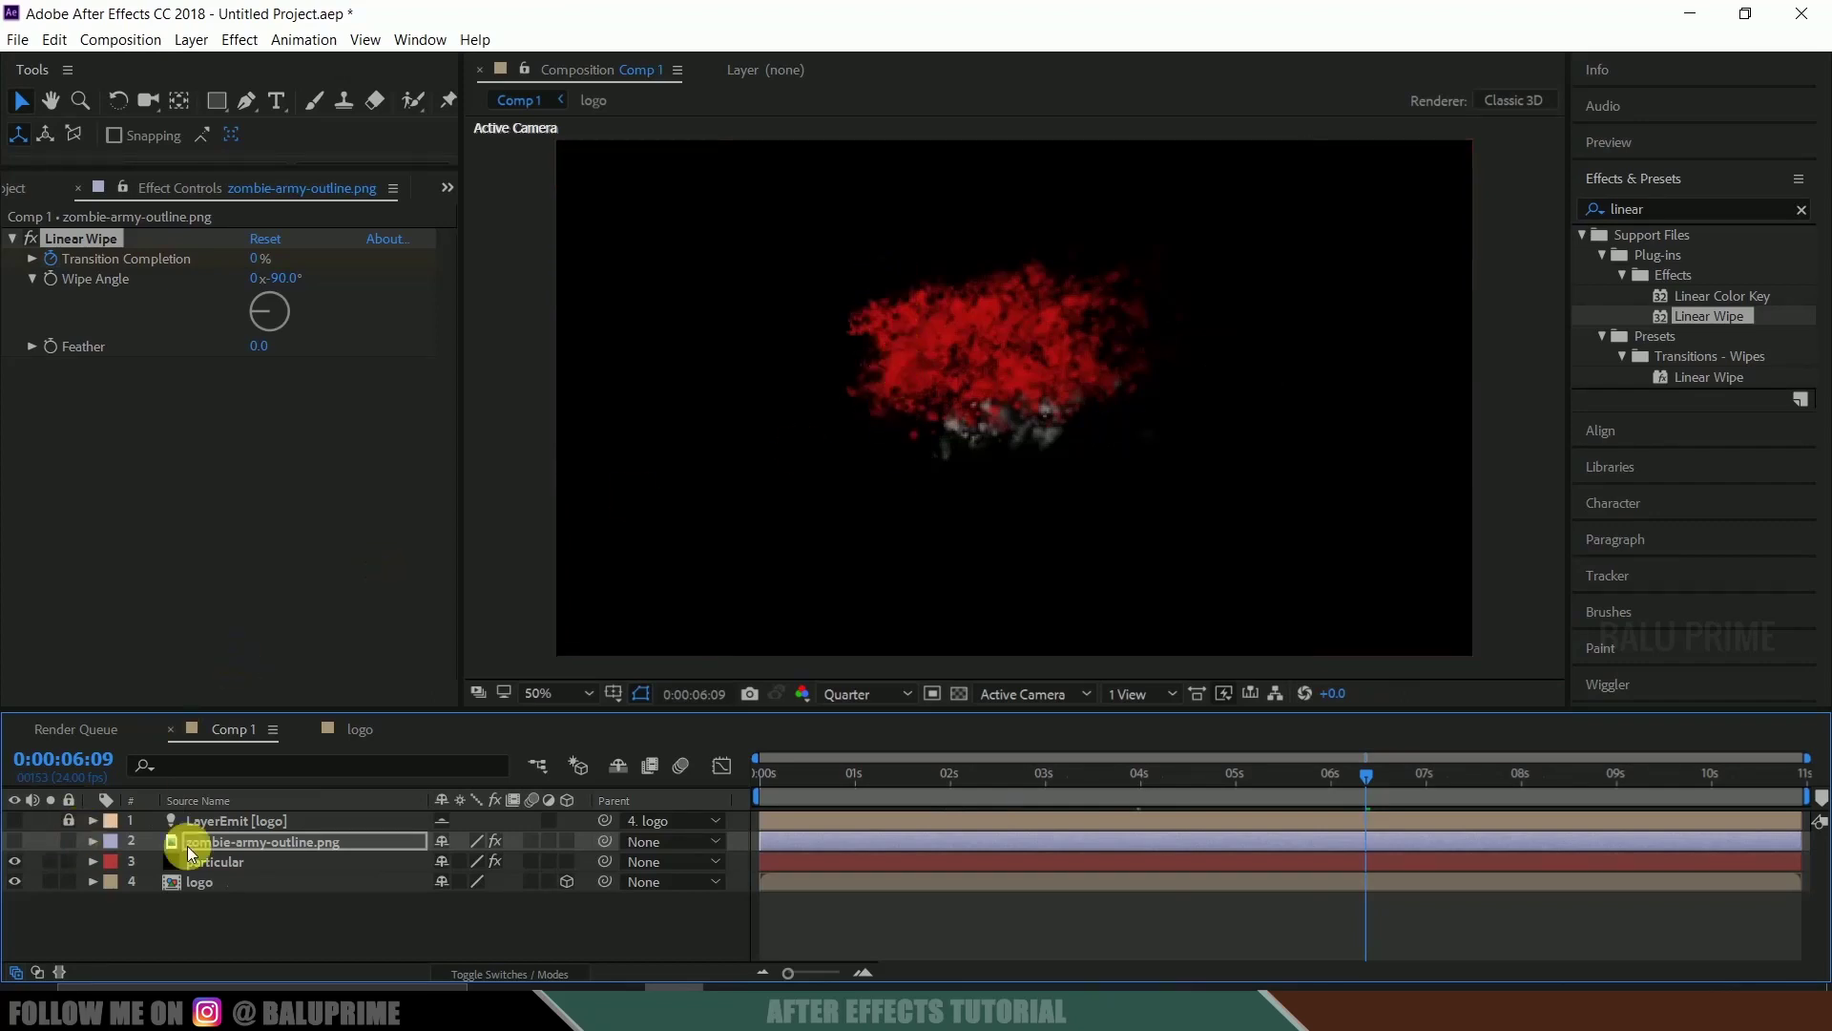
click(254, 837)
click(14, 842)
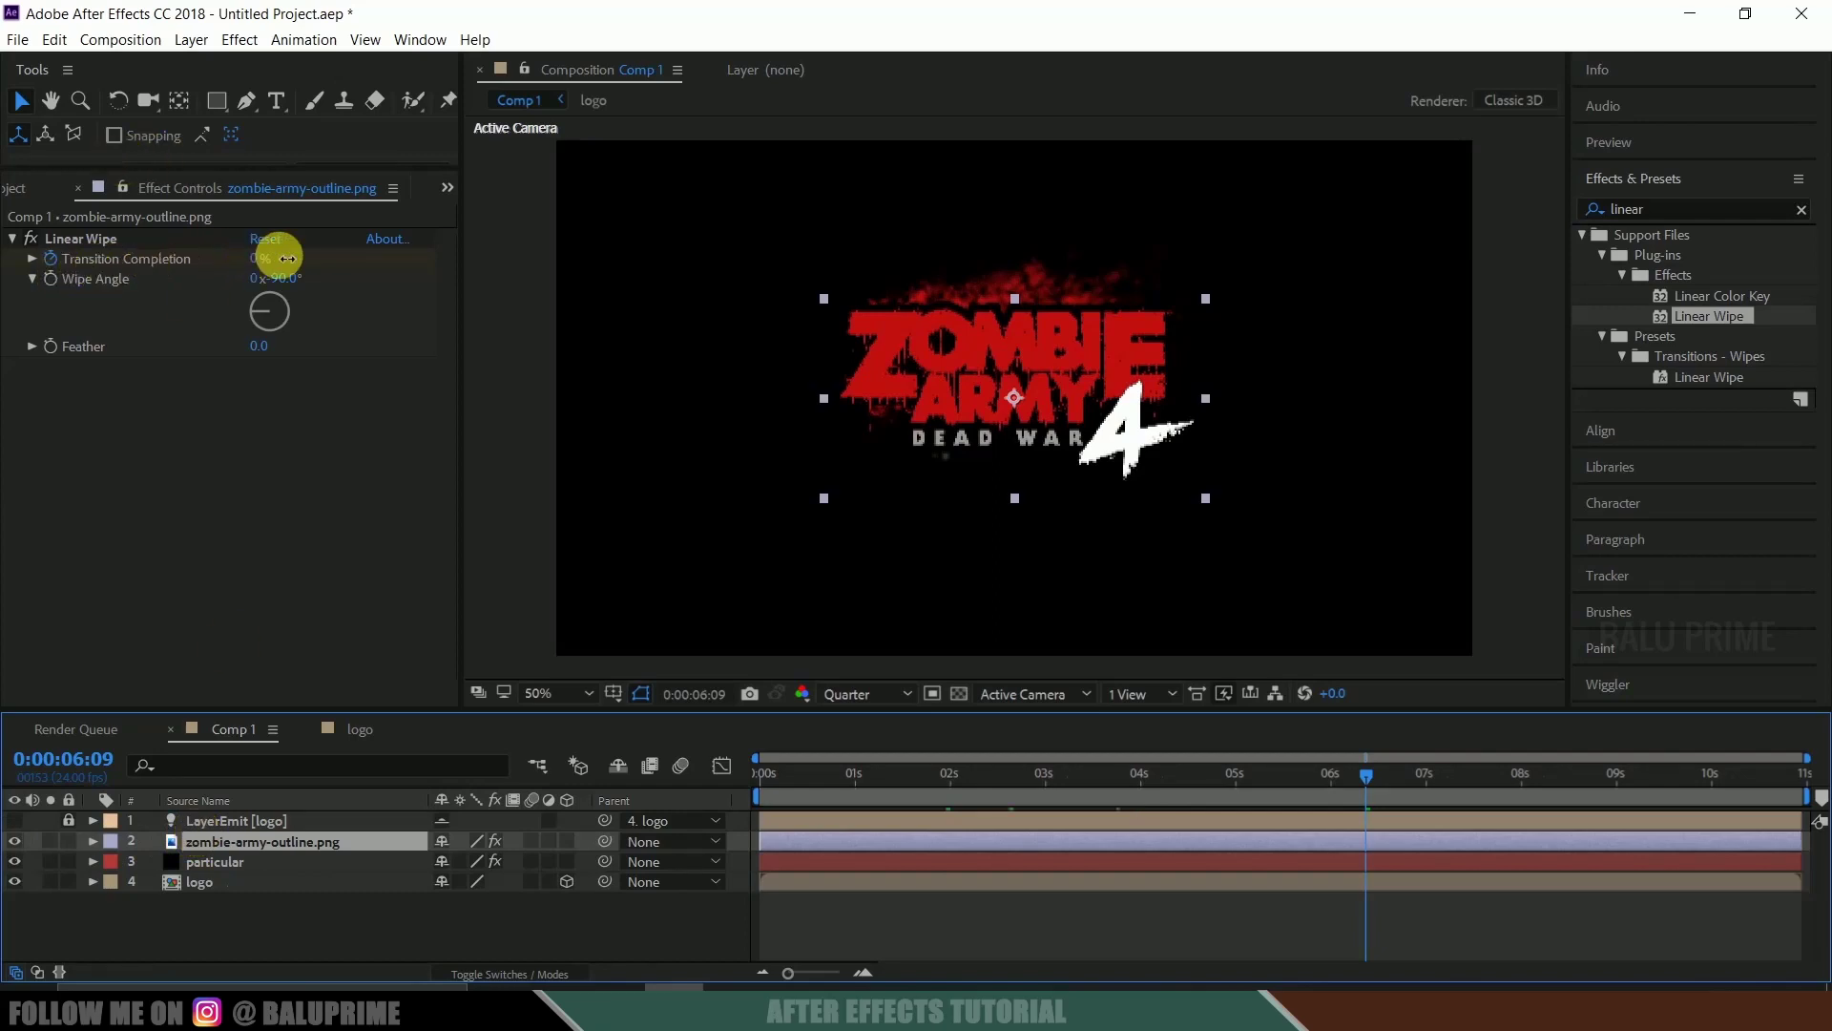
drag(278, 254, 913, 271)
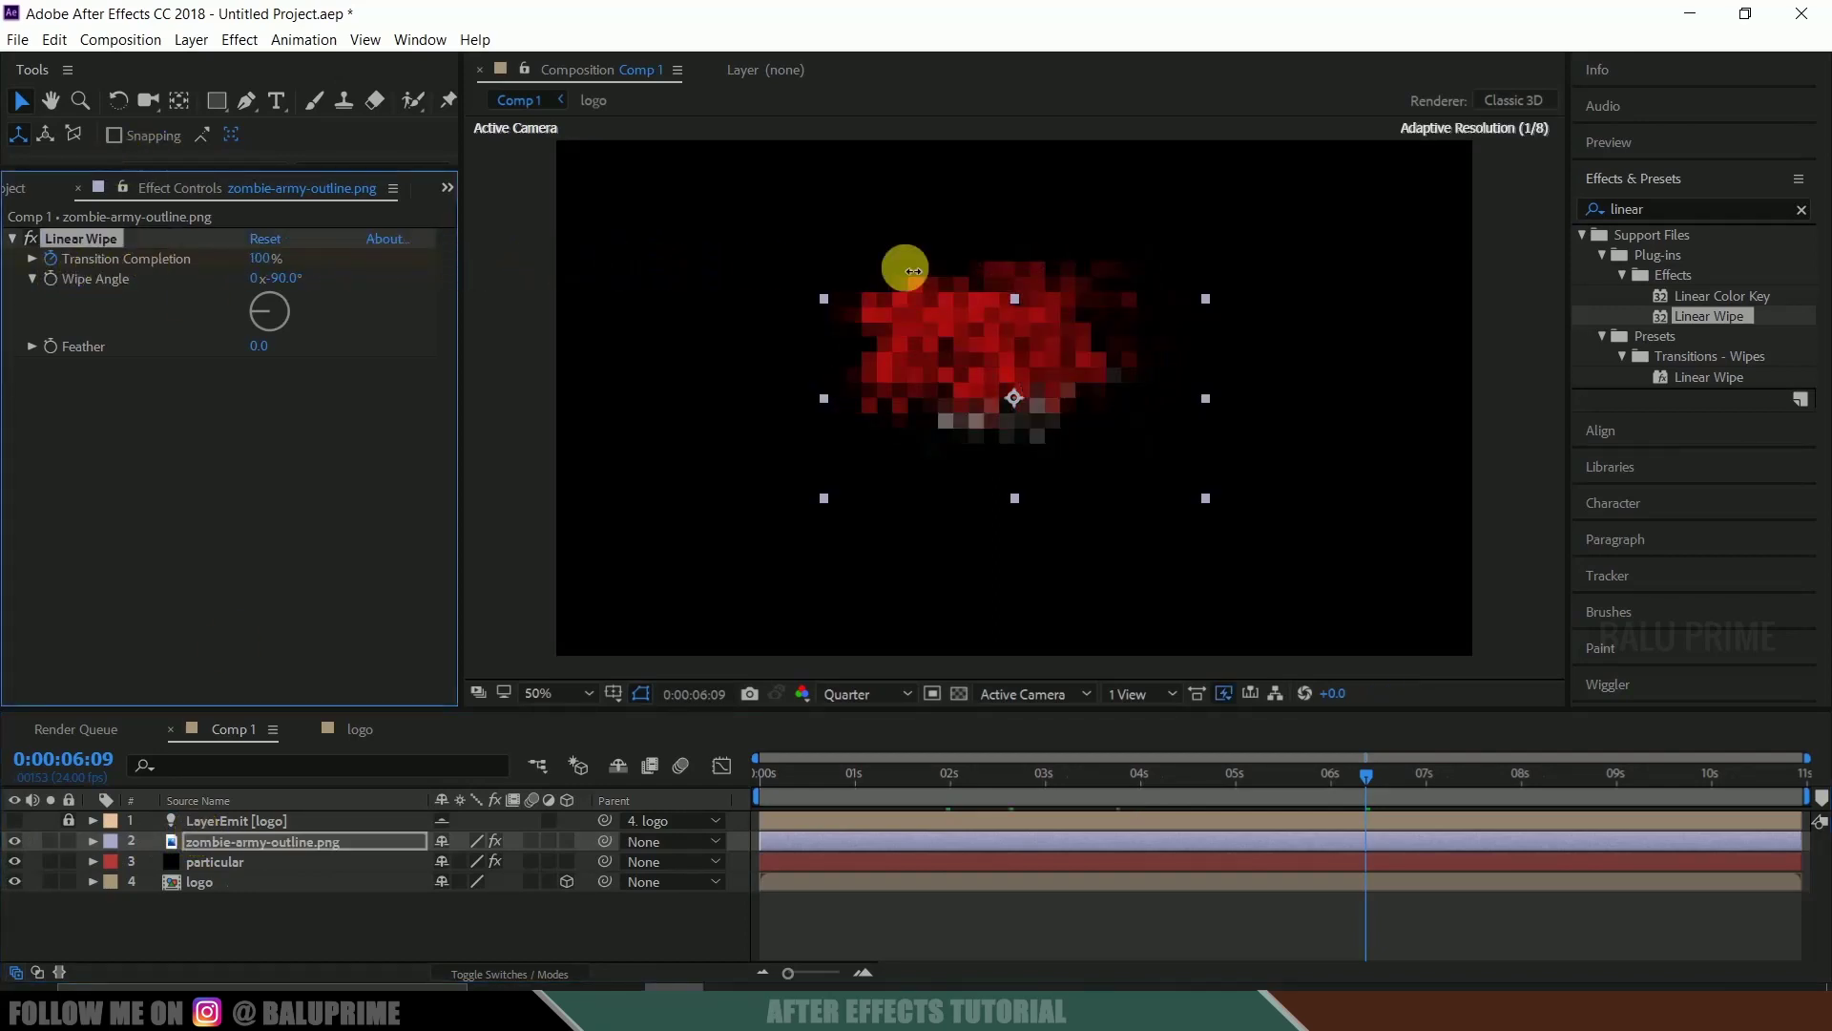
Set the Linear Wipe's Feather to 50
click(259, 347)
text(50)
key(Return)
Move the zombie-army-outline.png layer below the particular layer and preview the composition from the start
key(Home)
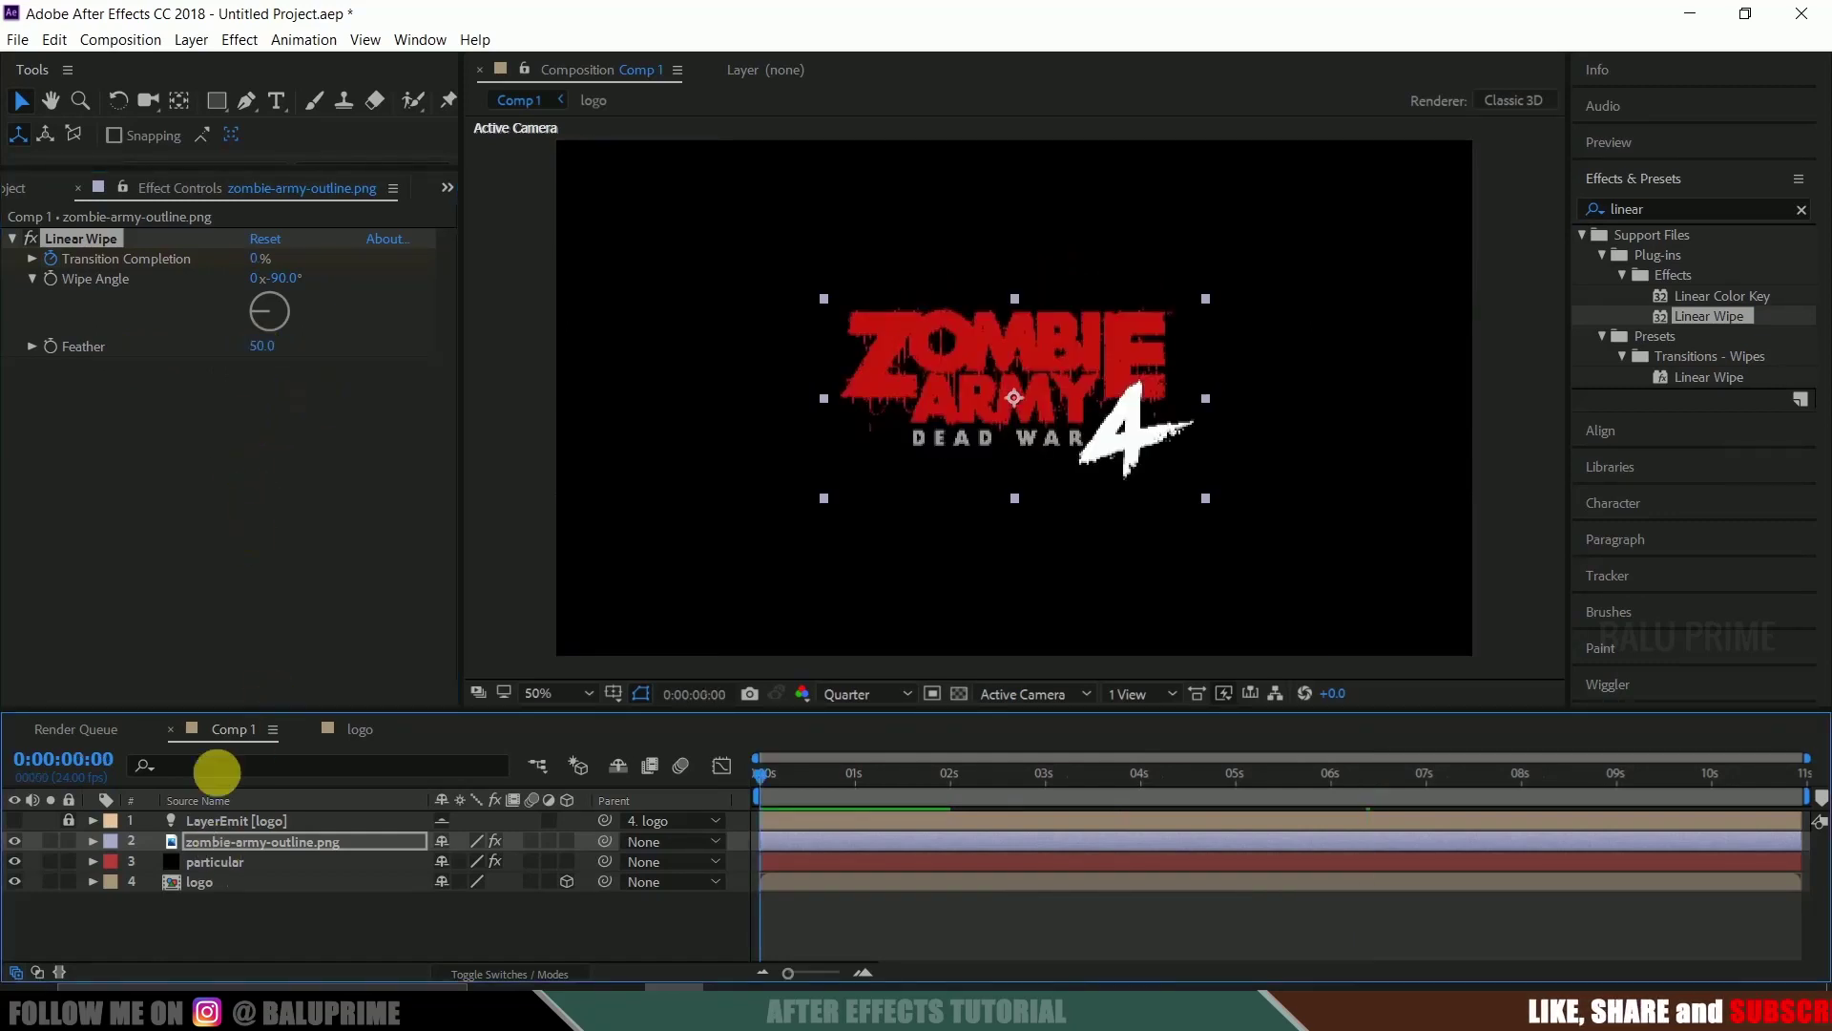
click(200, 840)
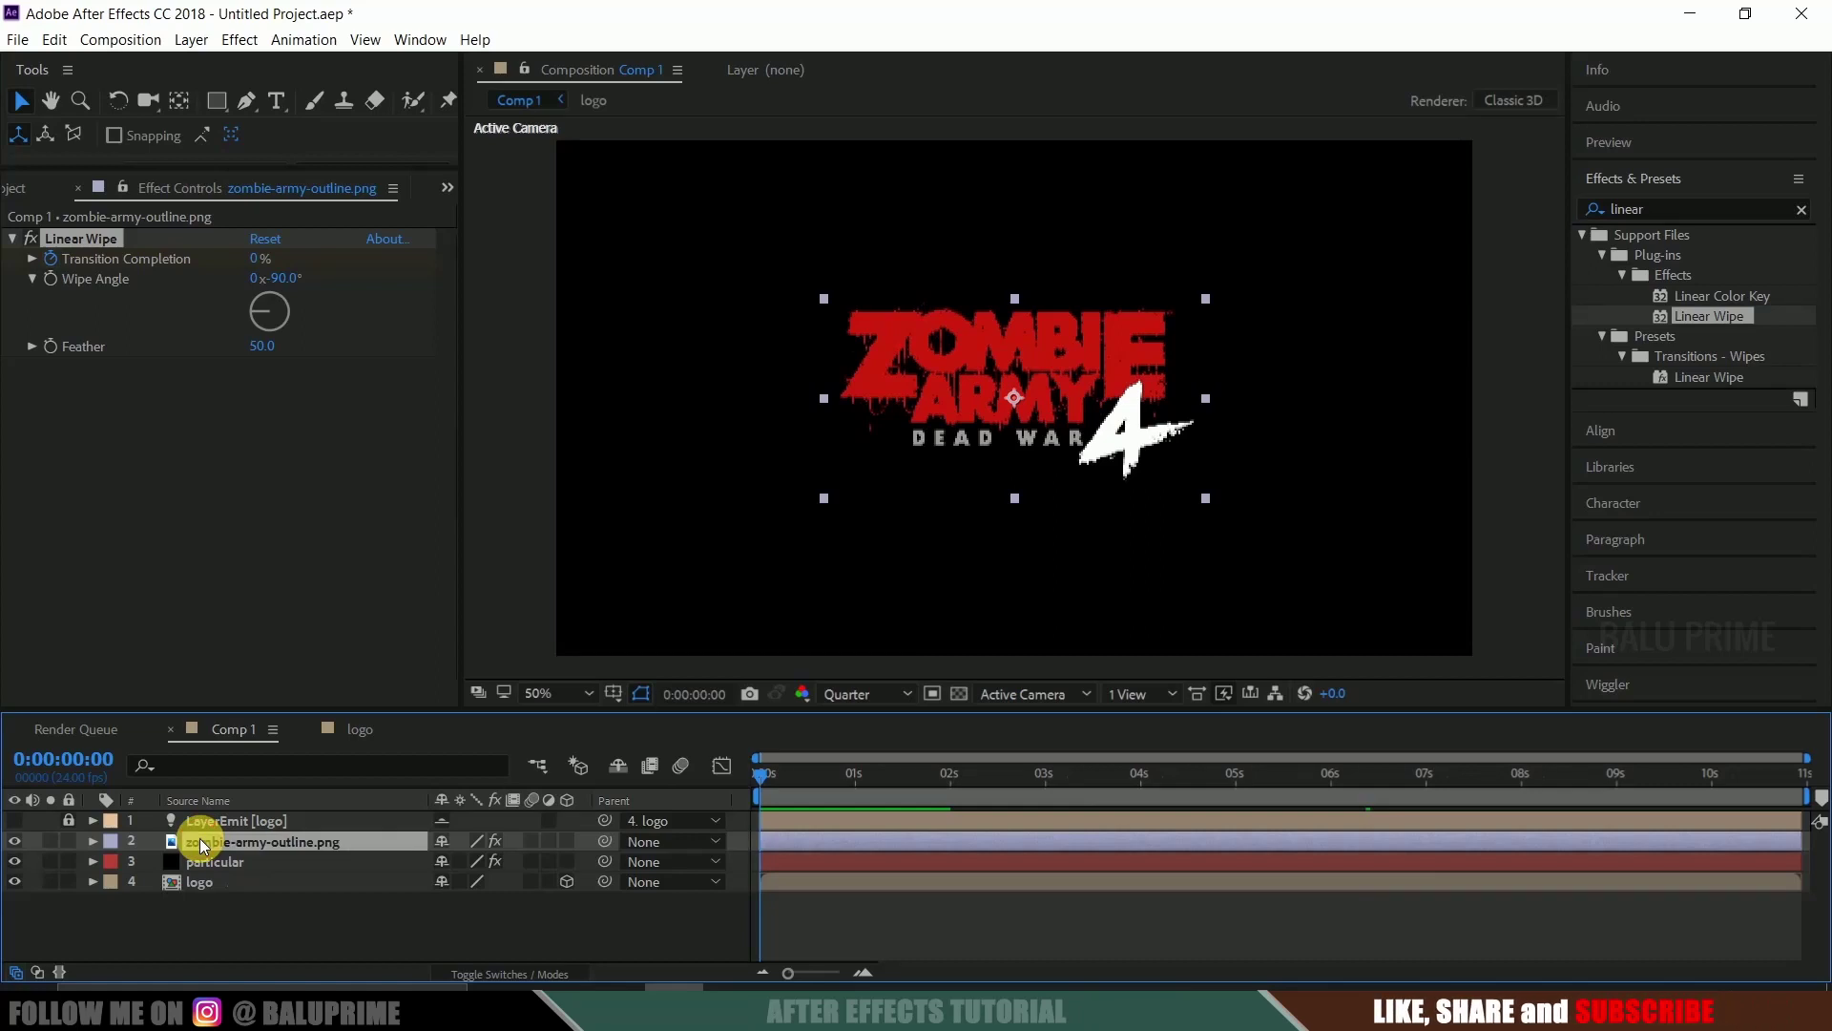
drag(201, 842, 202, 867)
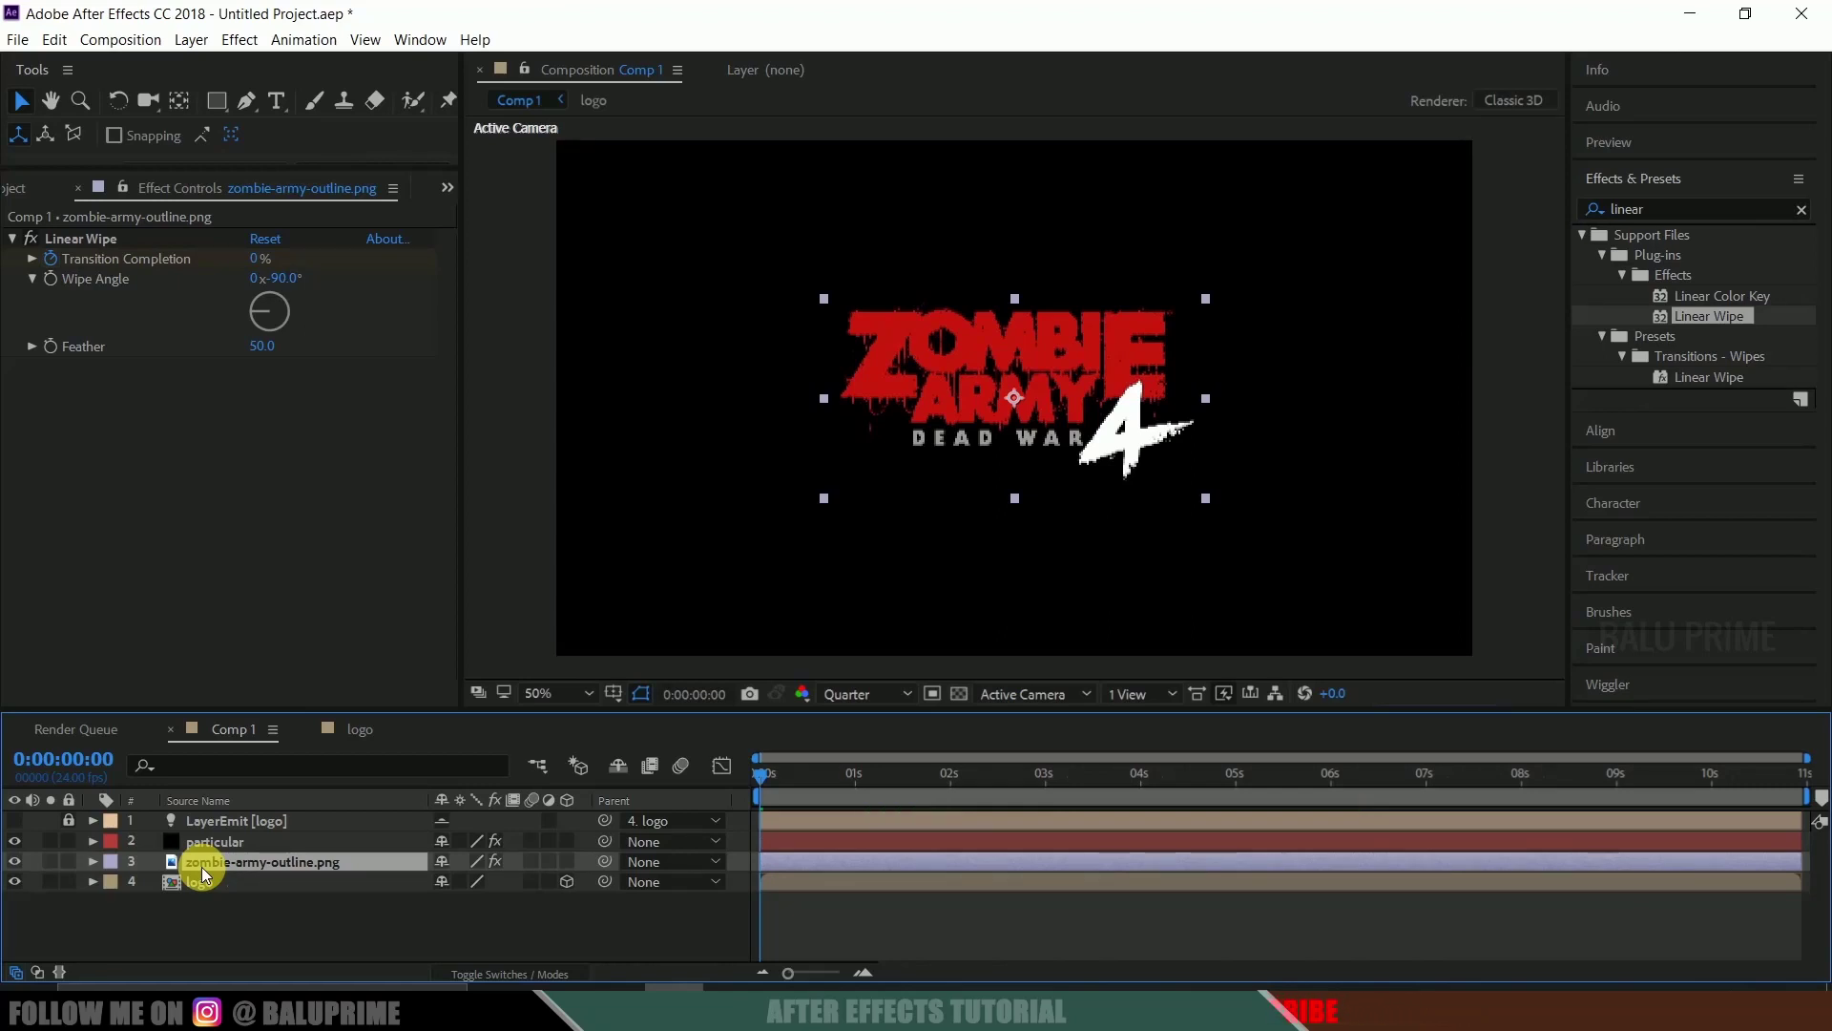
key(space)
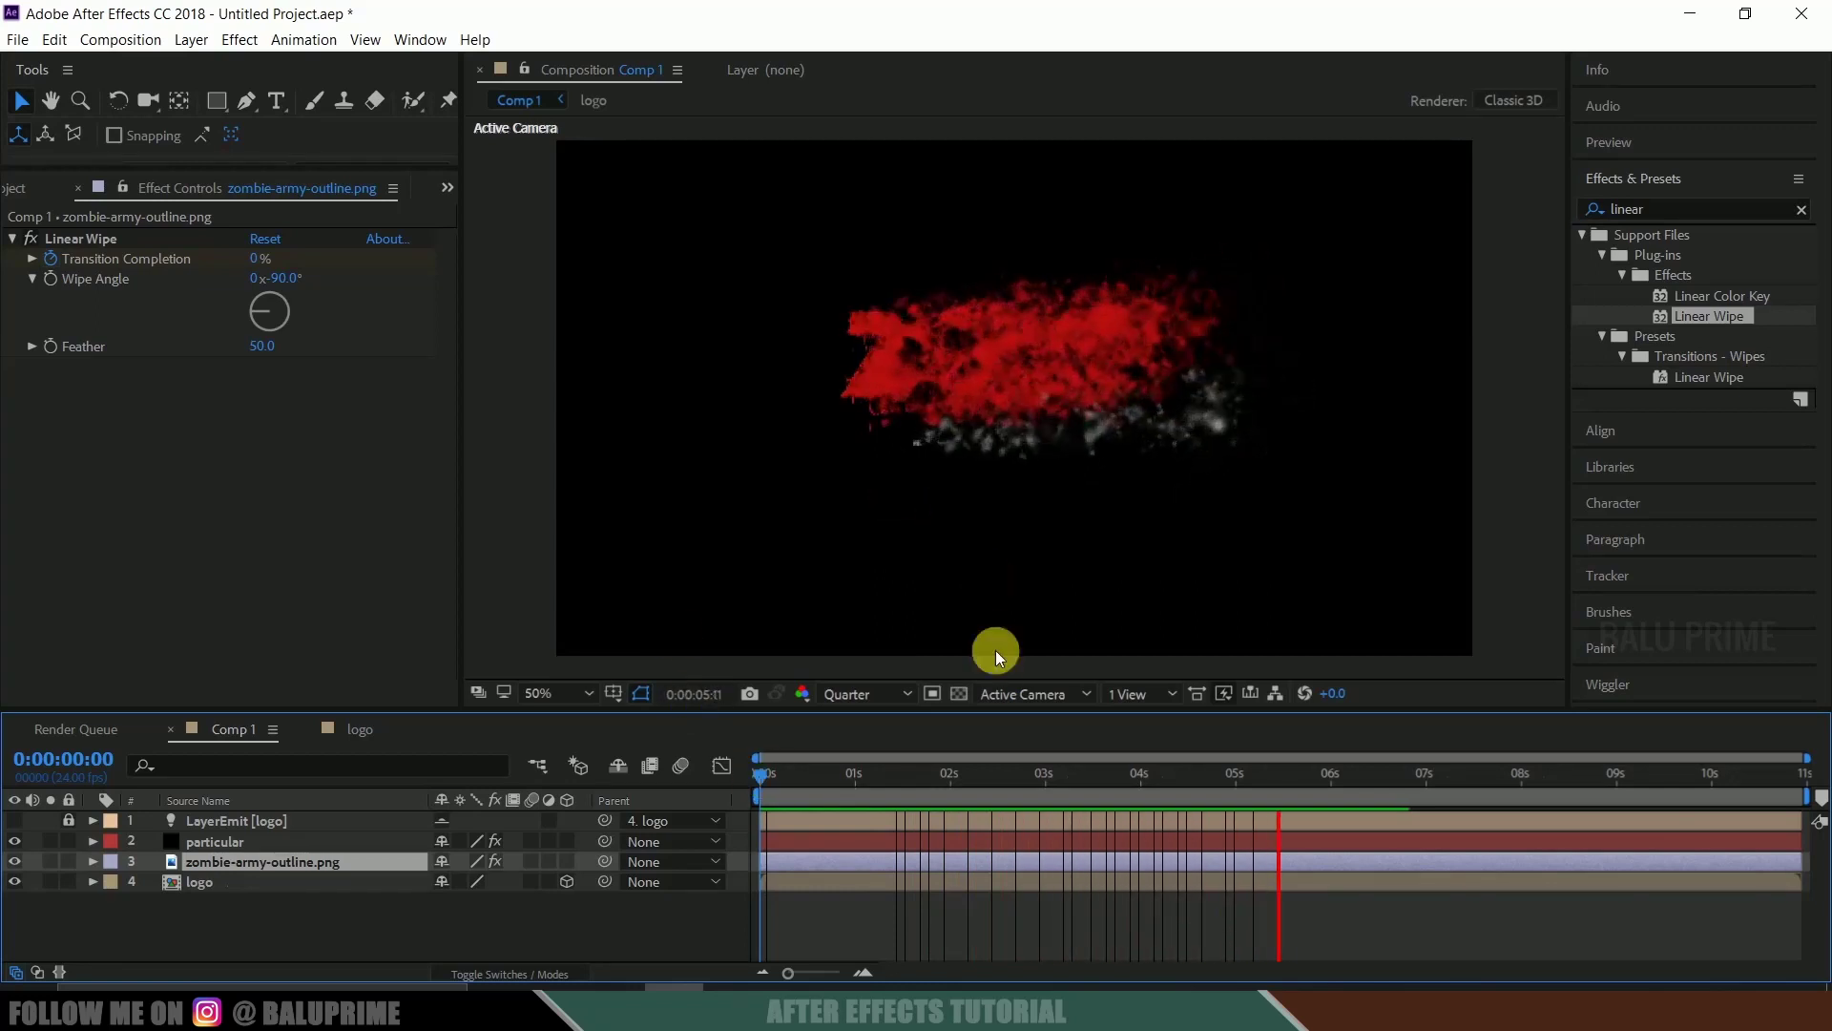
click(754, 788)
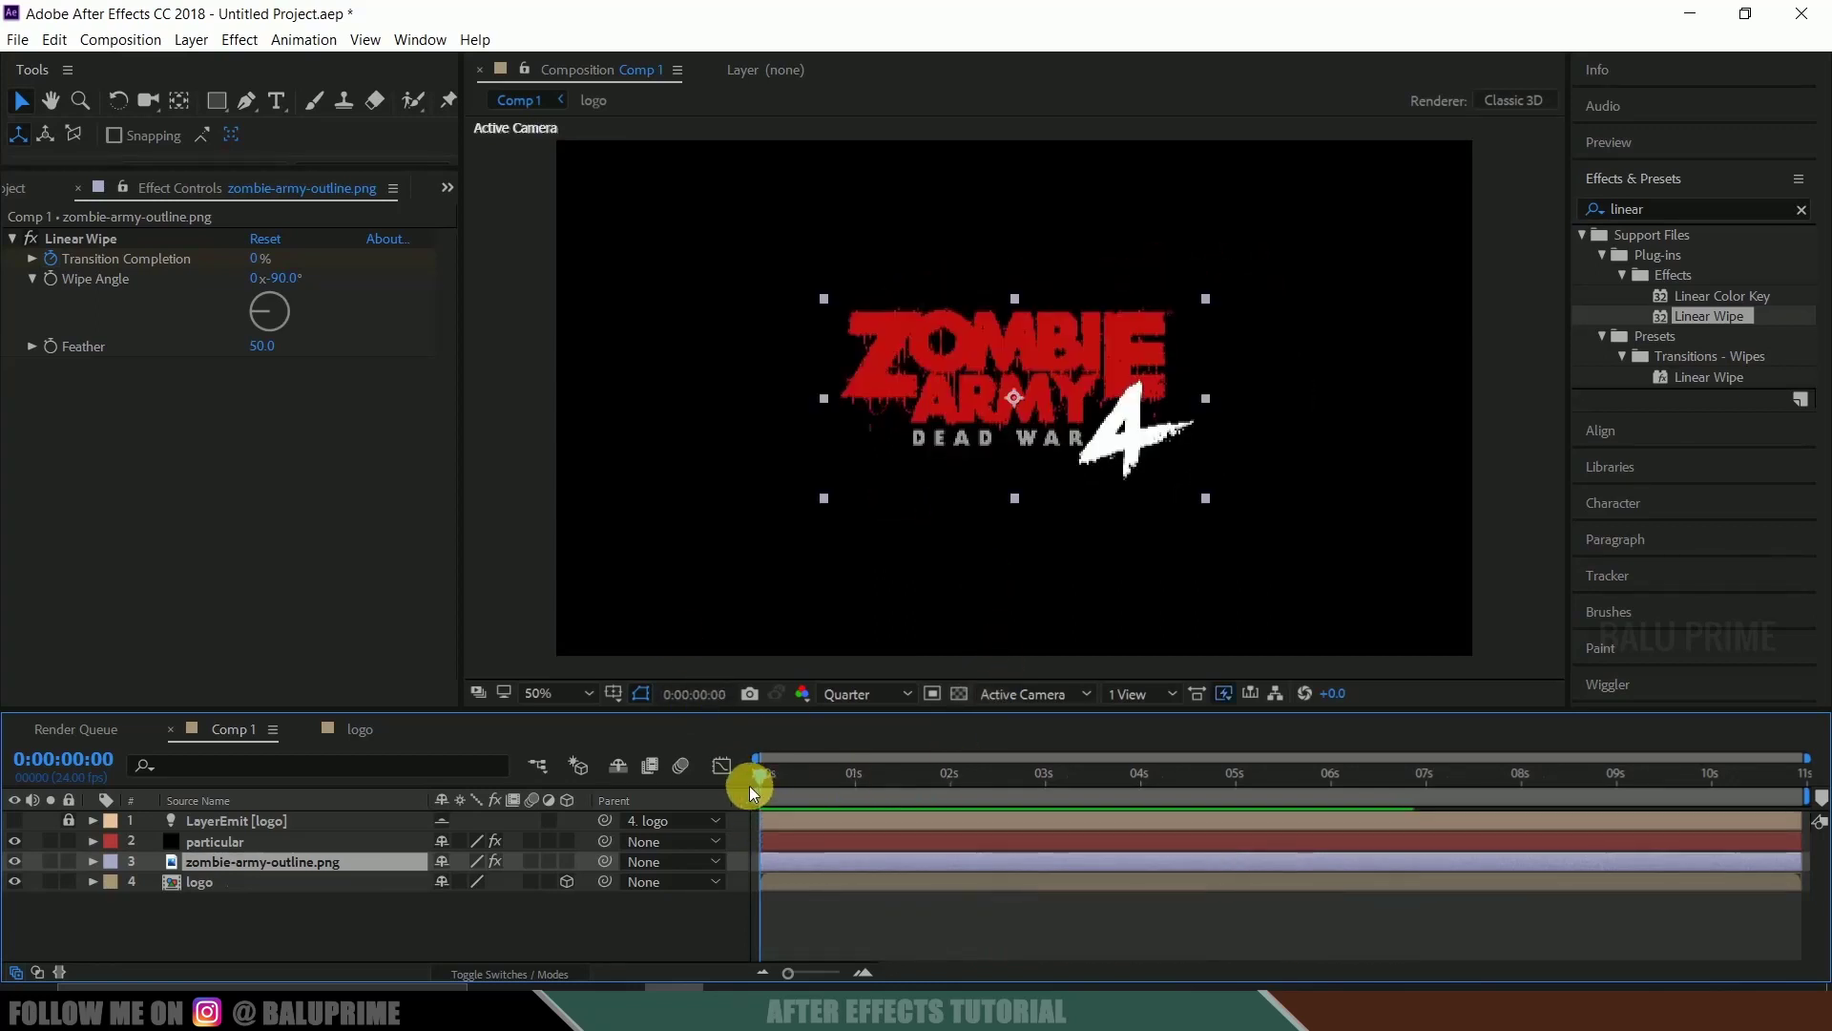
Import the Fire Burning Hot Sparks Rising Background video from the trapcode folder into the project
click(32, 191)
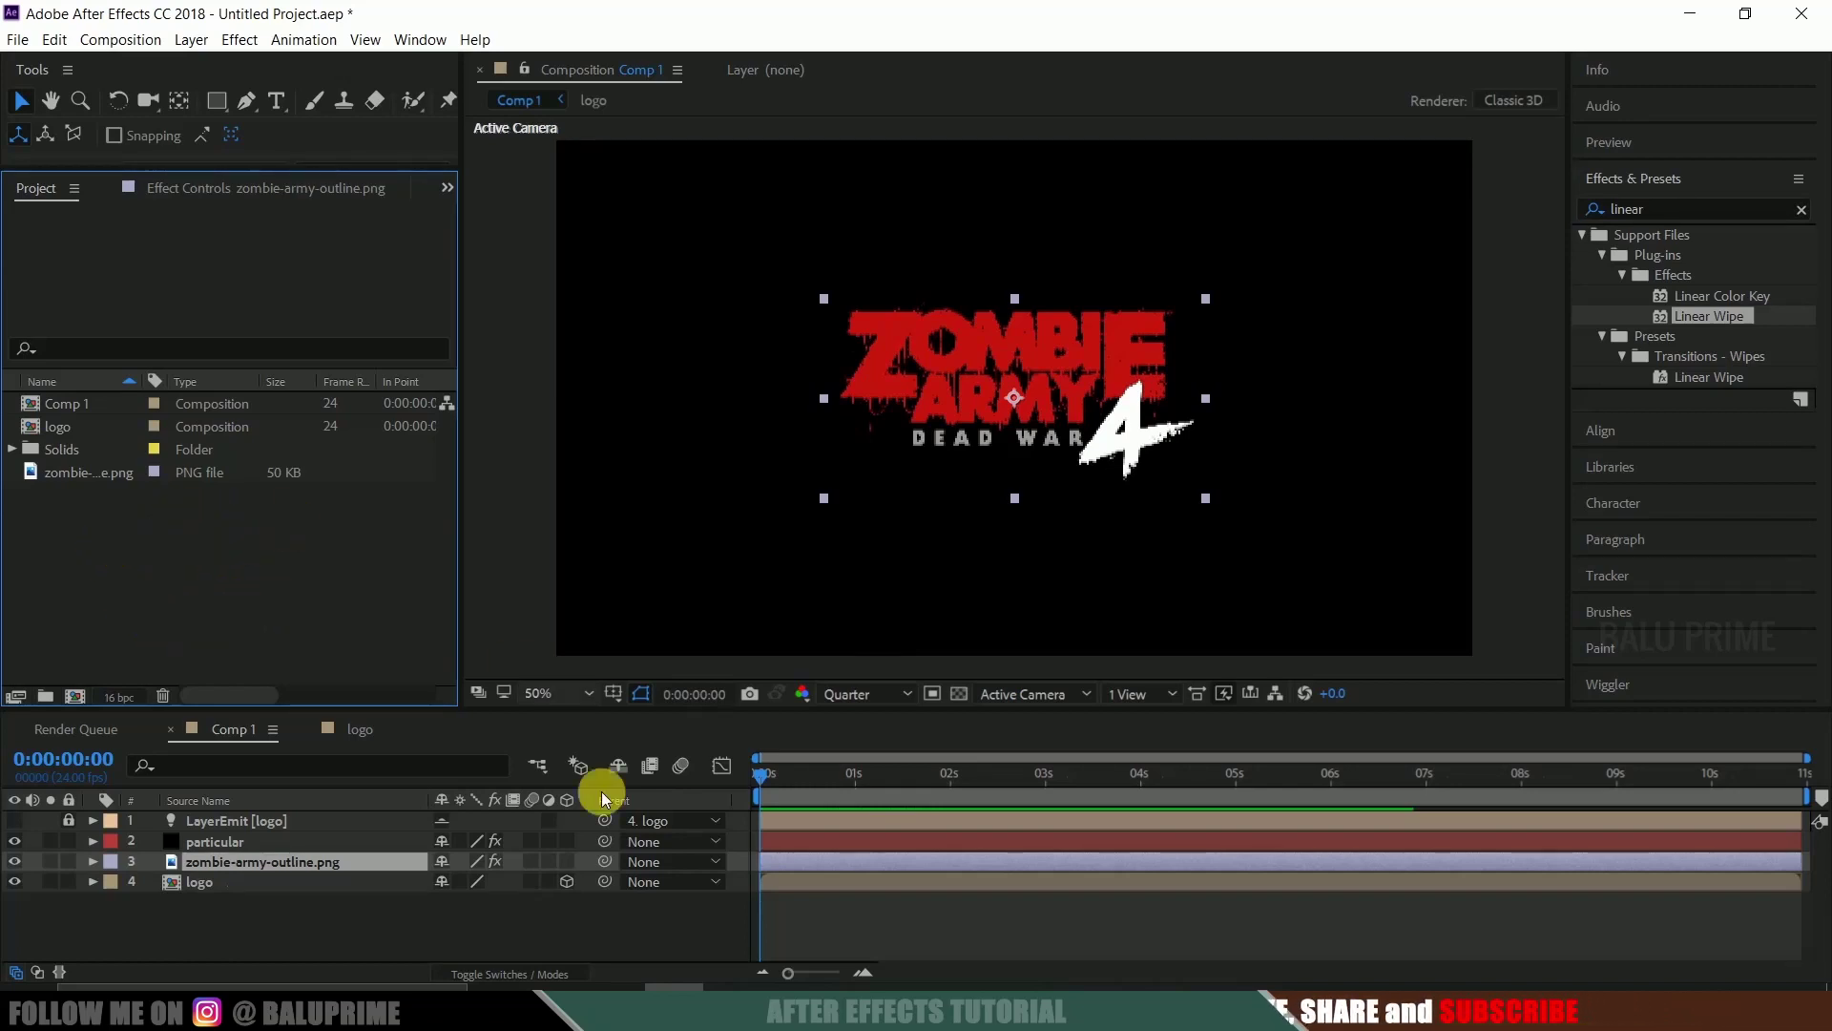
click(668, 965)
click(873, 315)
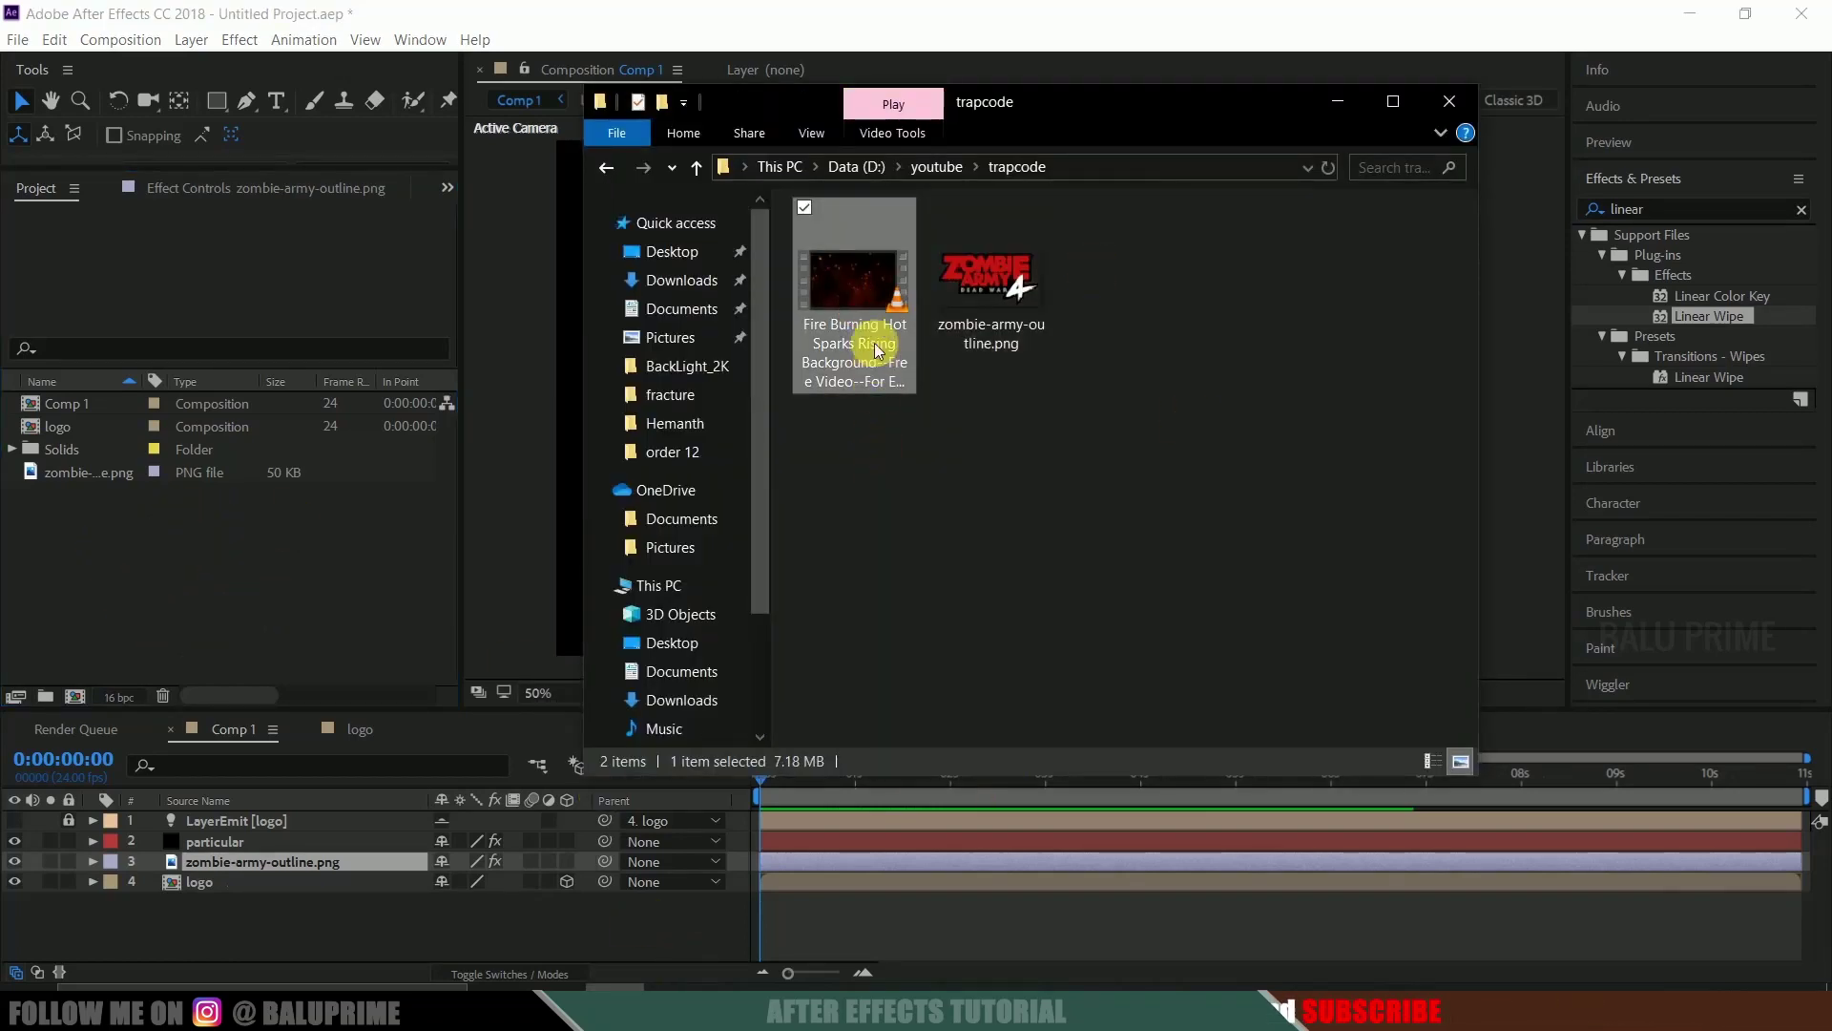
mouse_move(876, 351)
mouse_down()
mouse_move(668, 573)
mouse_move(203, 655)
mouse_move(155, 632)
mouse_up()
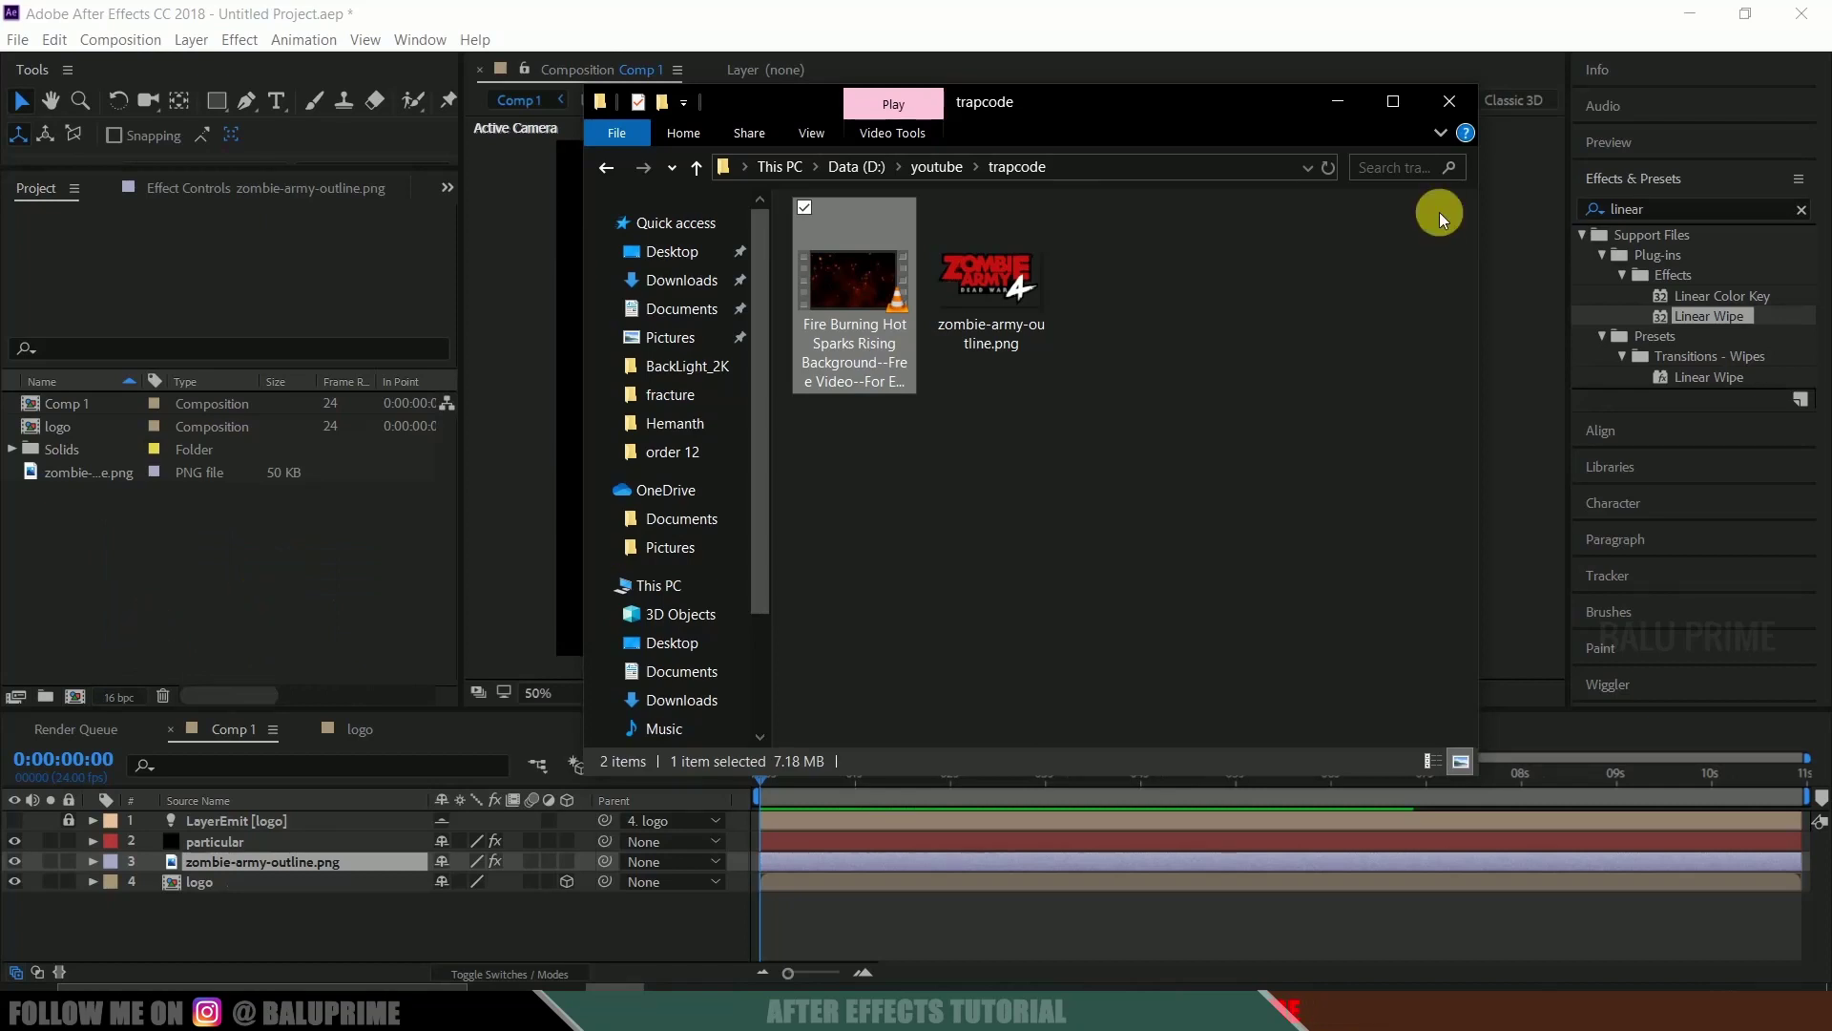
click(1336, 102)
click(139, 636)
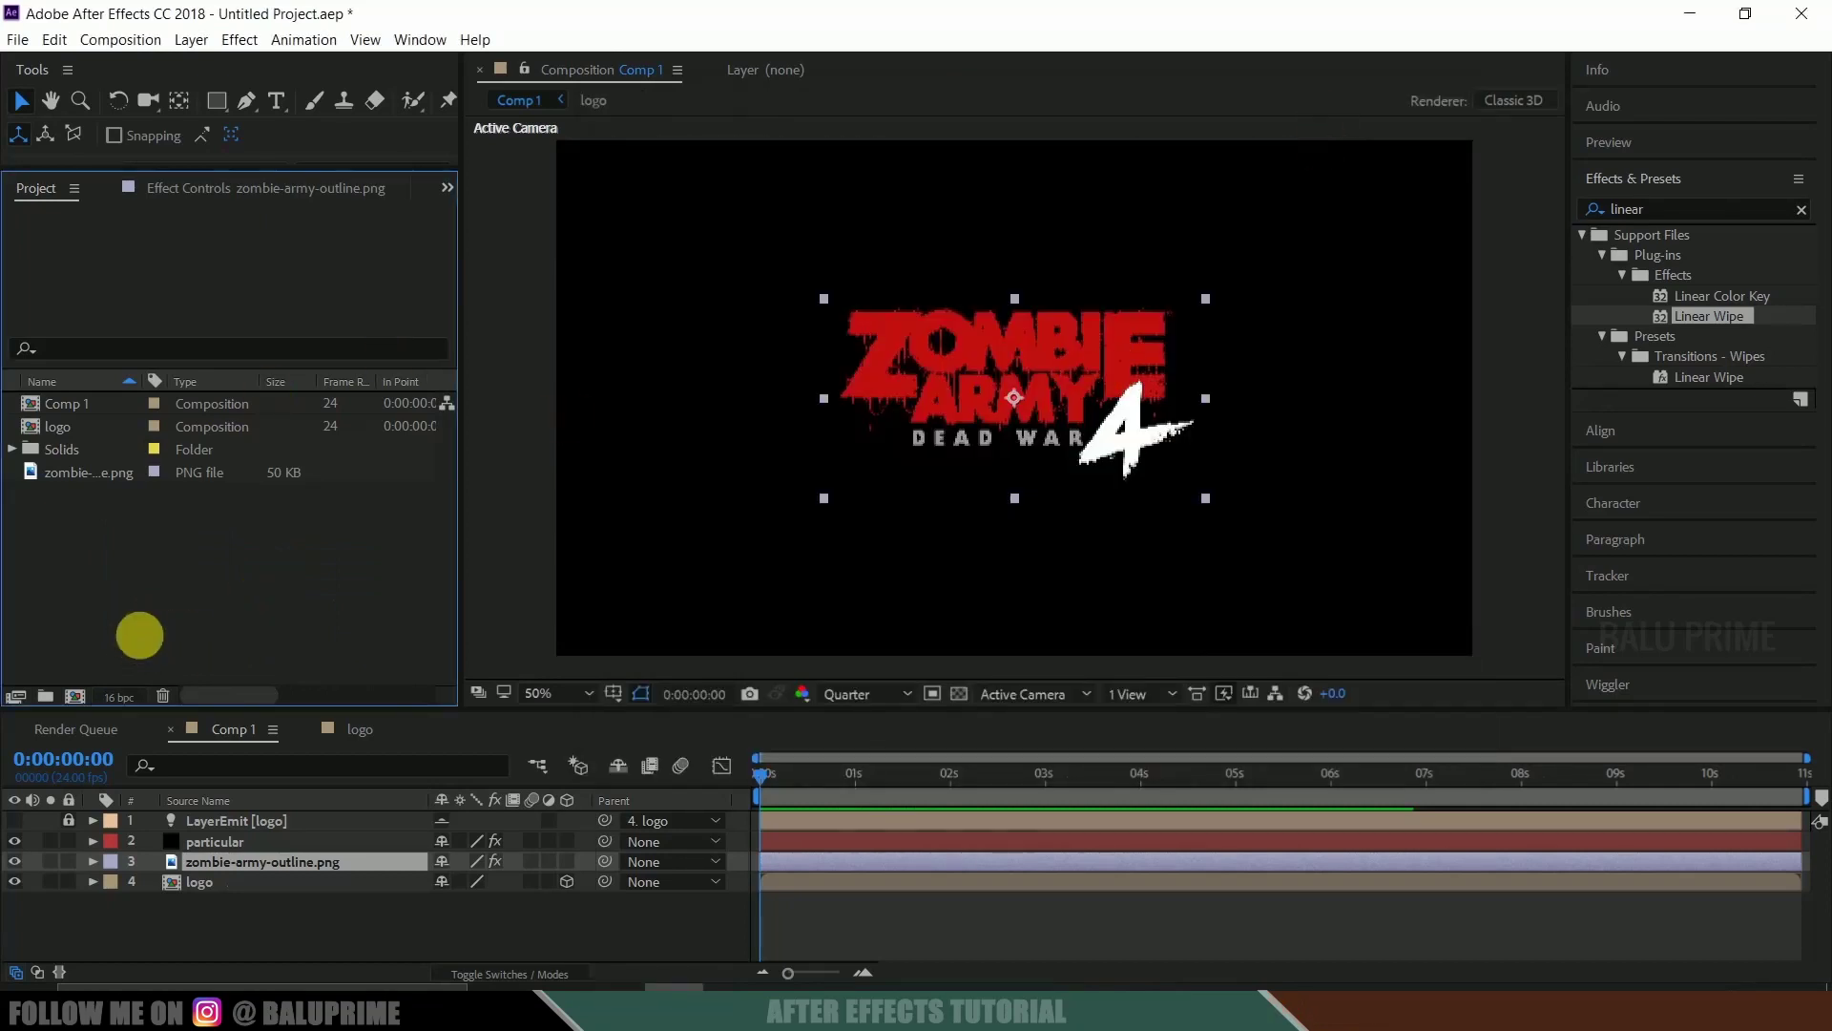
Place the fire sparks video in Comp 1 beneath all the other layers as the background
click(95, 421)
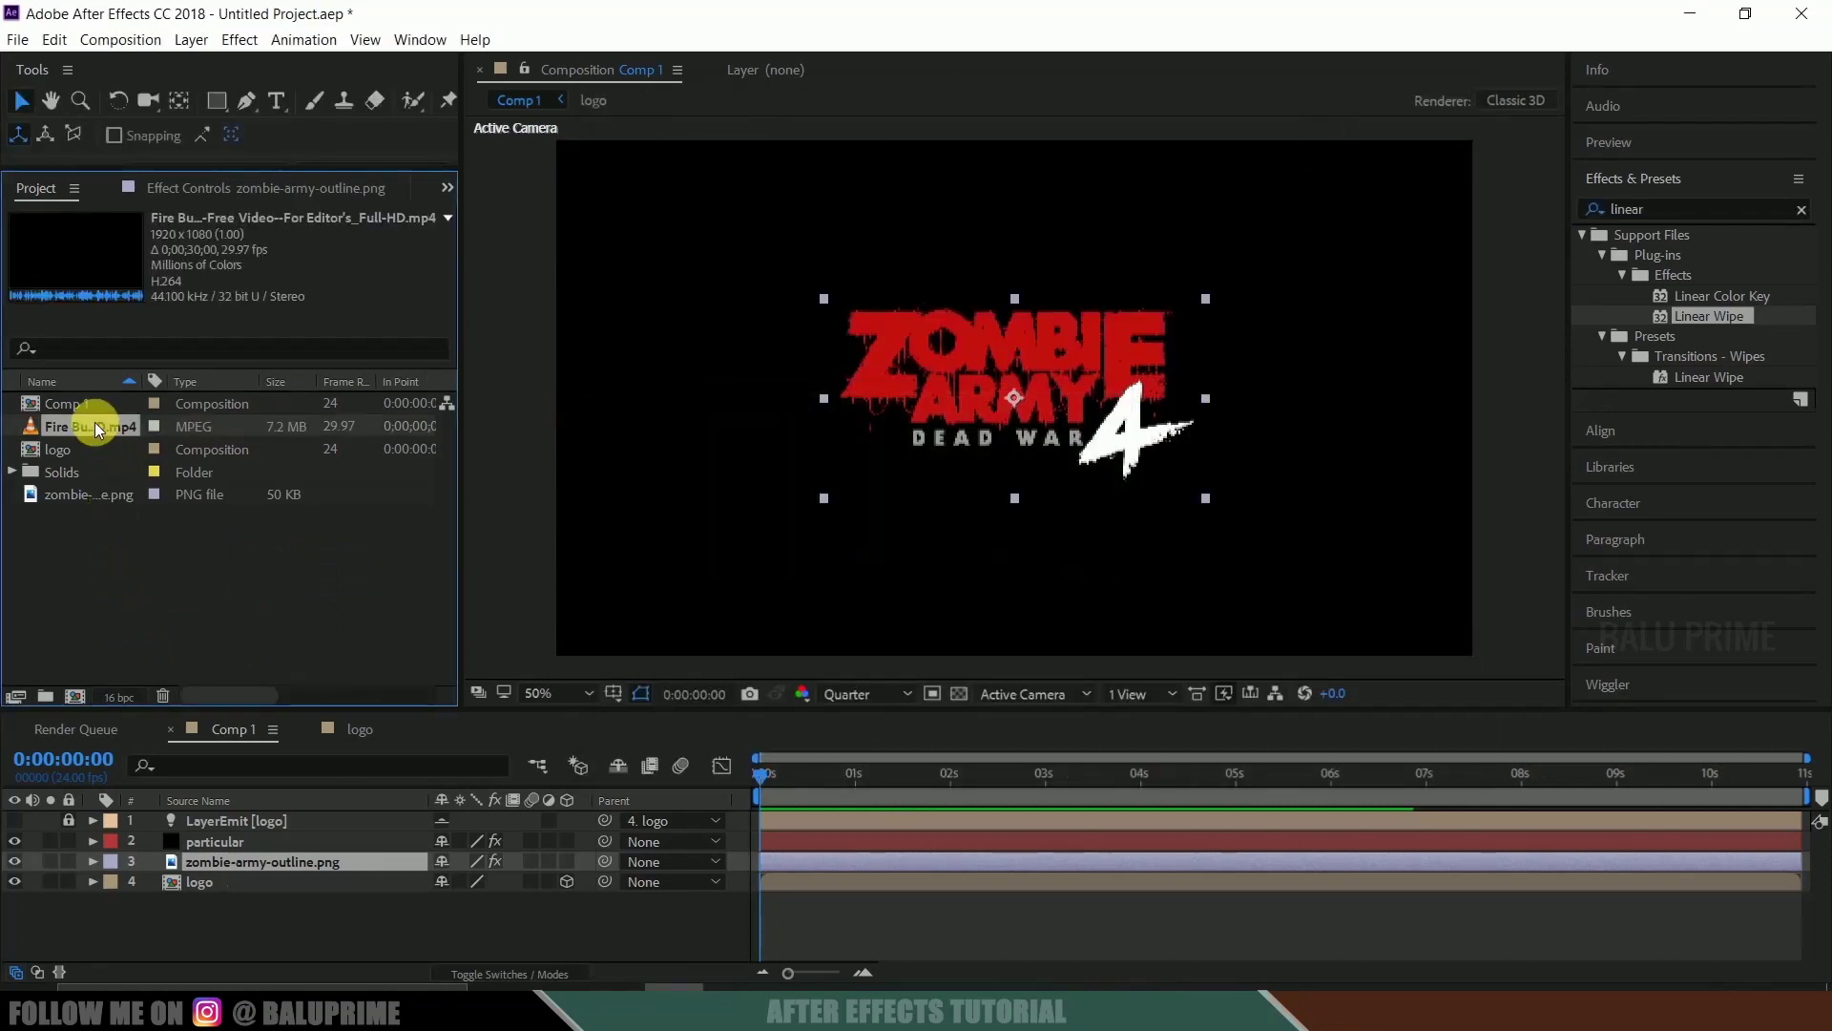
drag(94, 422, 203, 908)
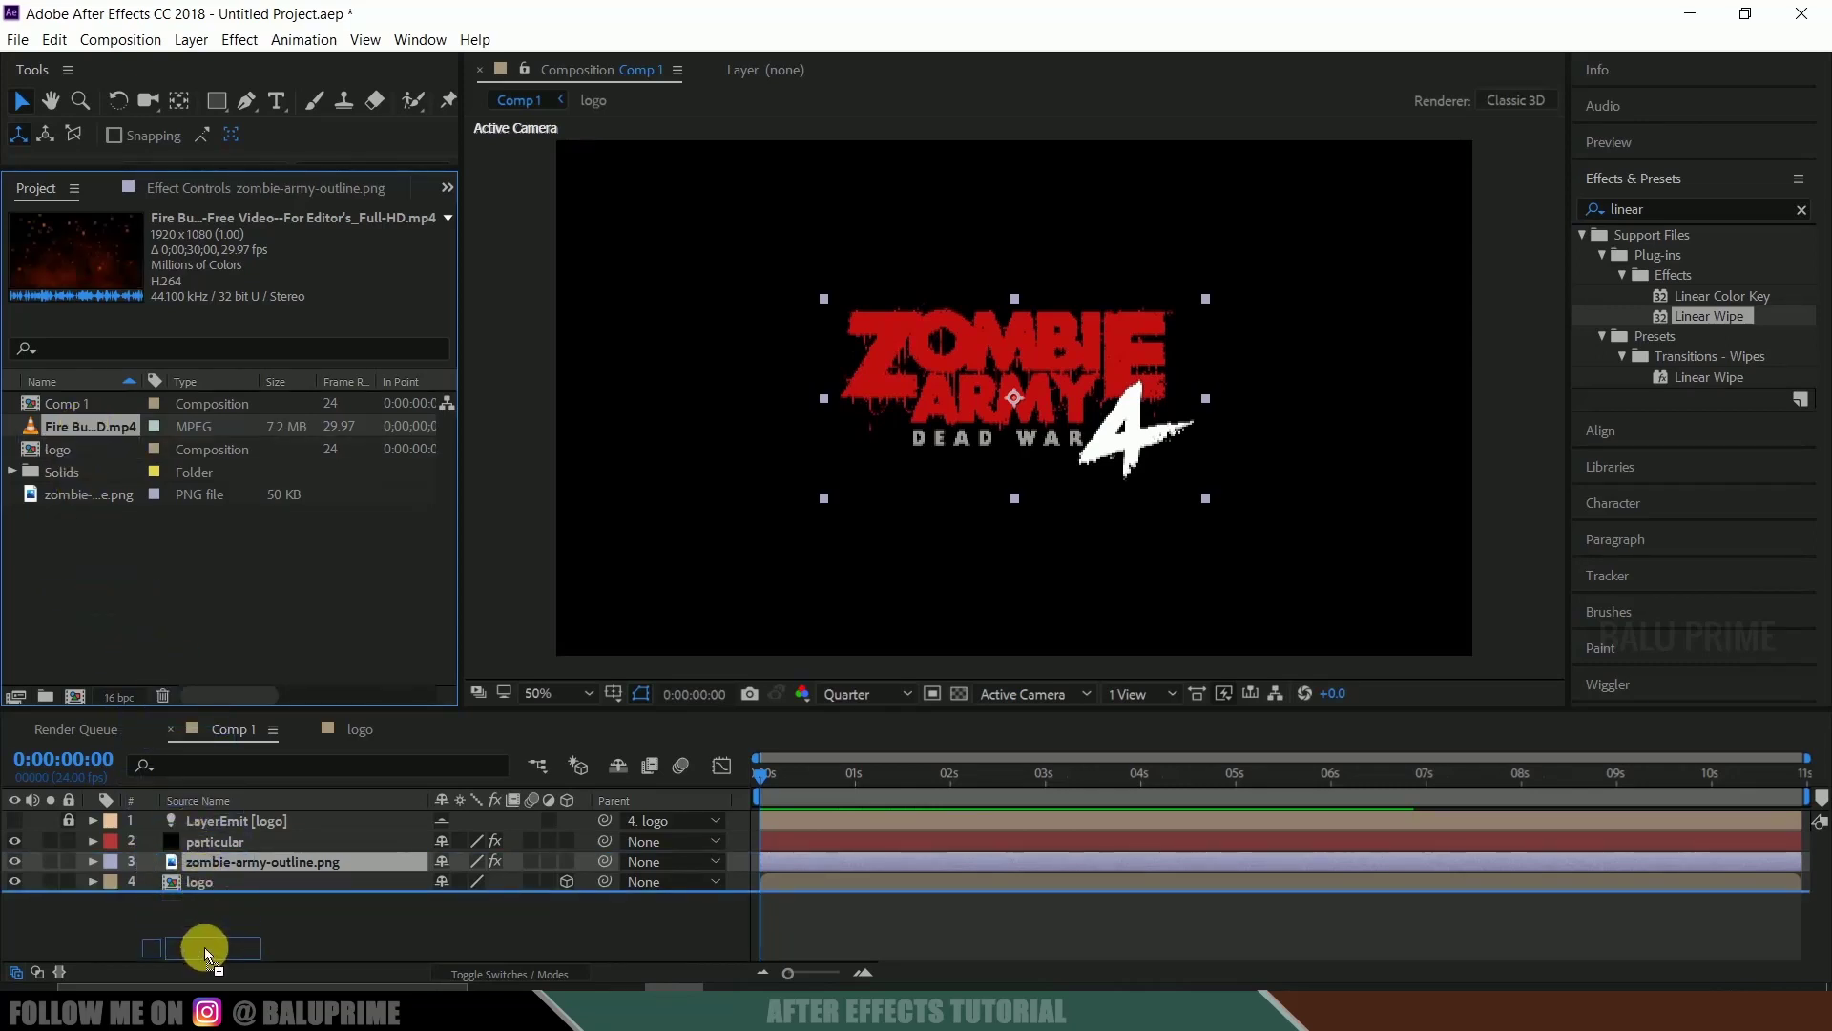
drag(204, 947, 205, 947)
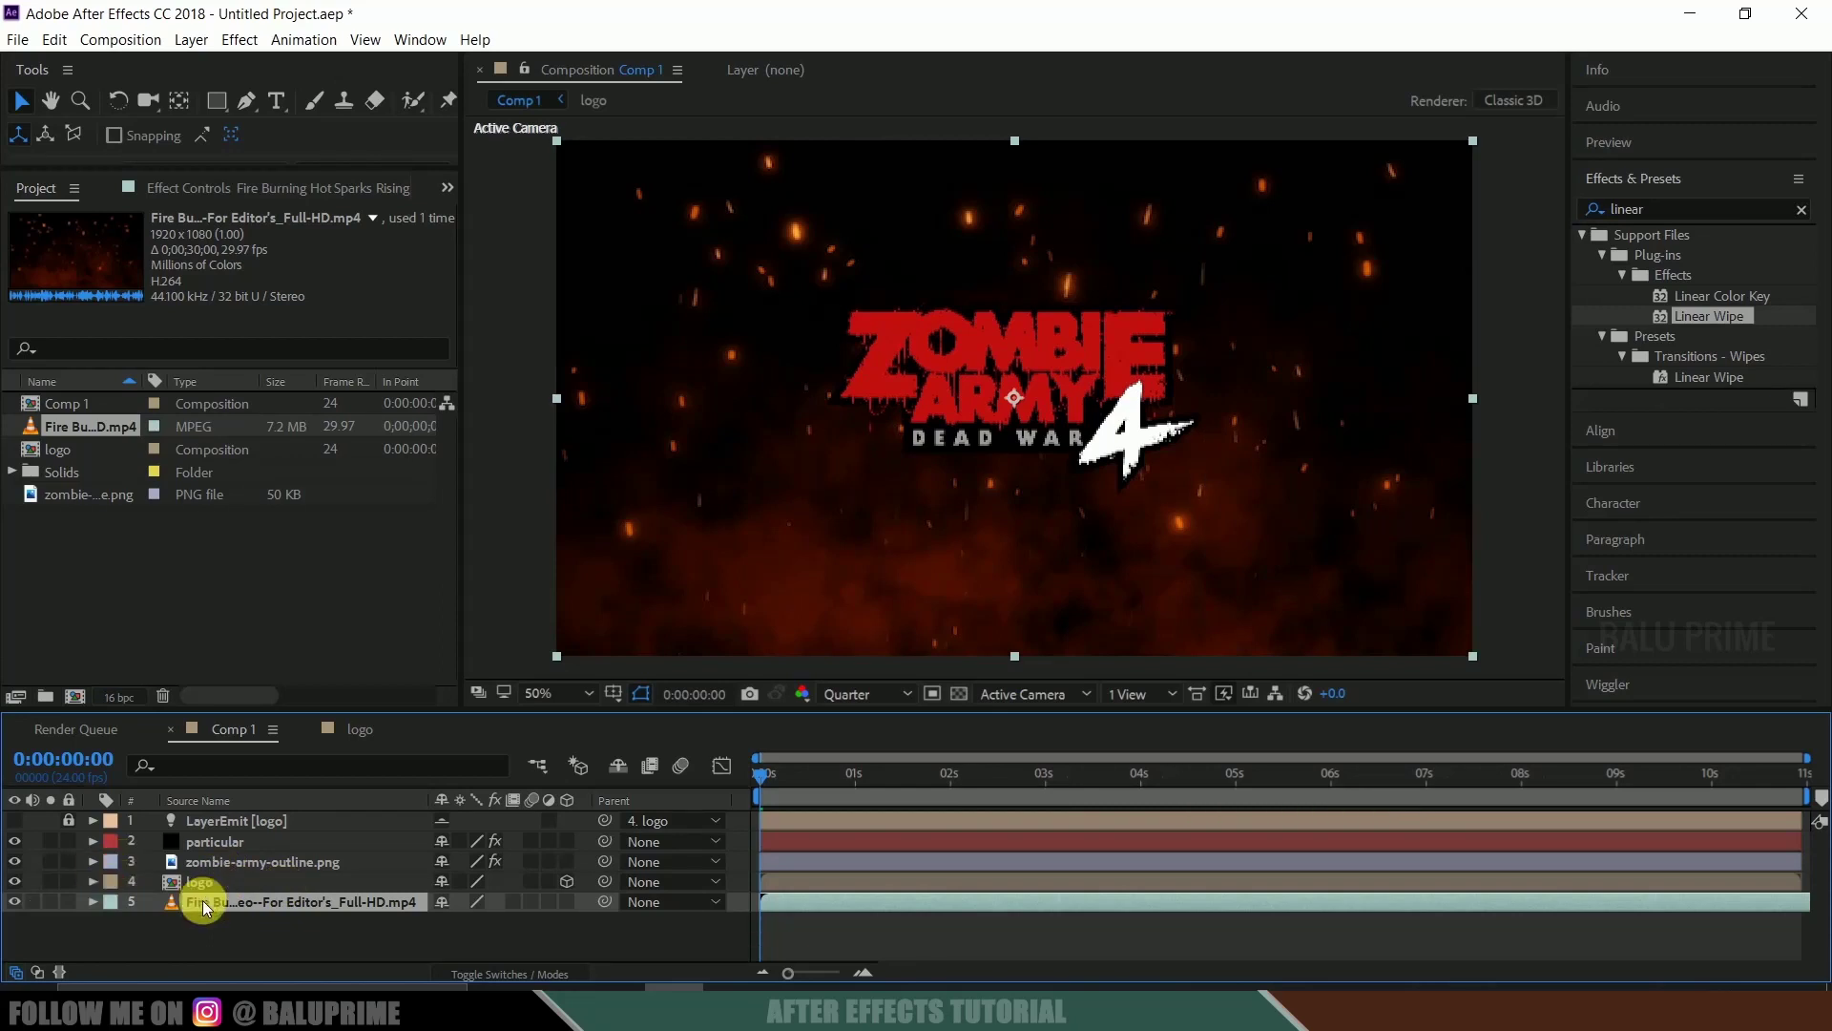
Set the fire sparks layer's Opacity to 85% and apply the Curves effect to it
key(t)
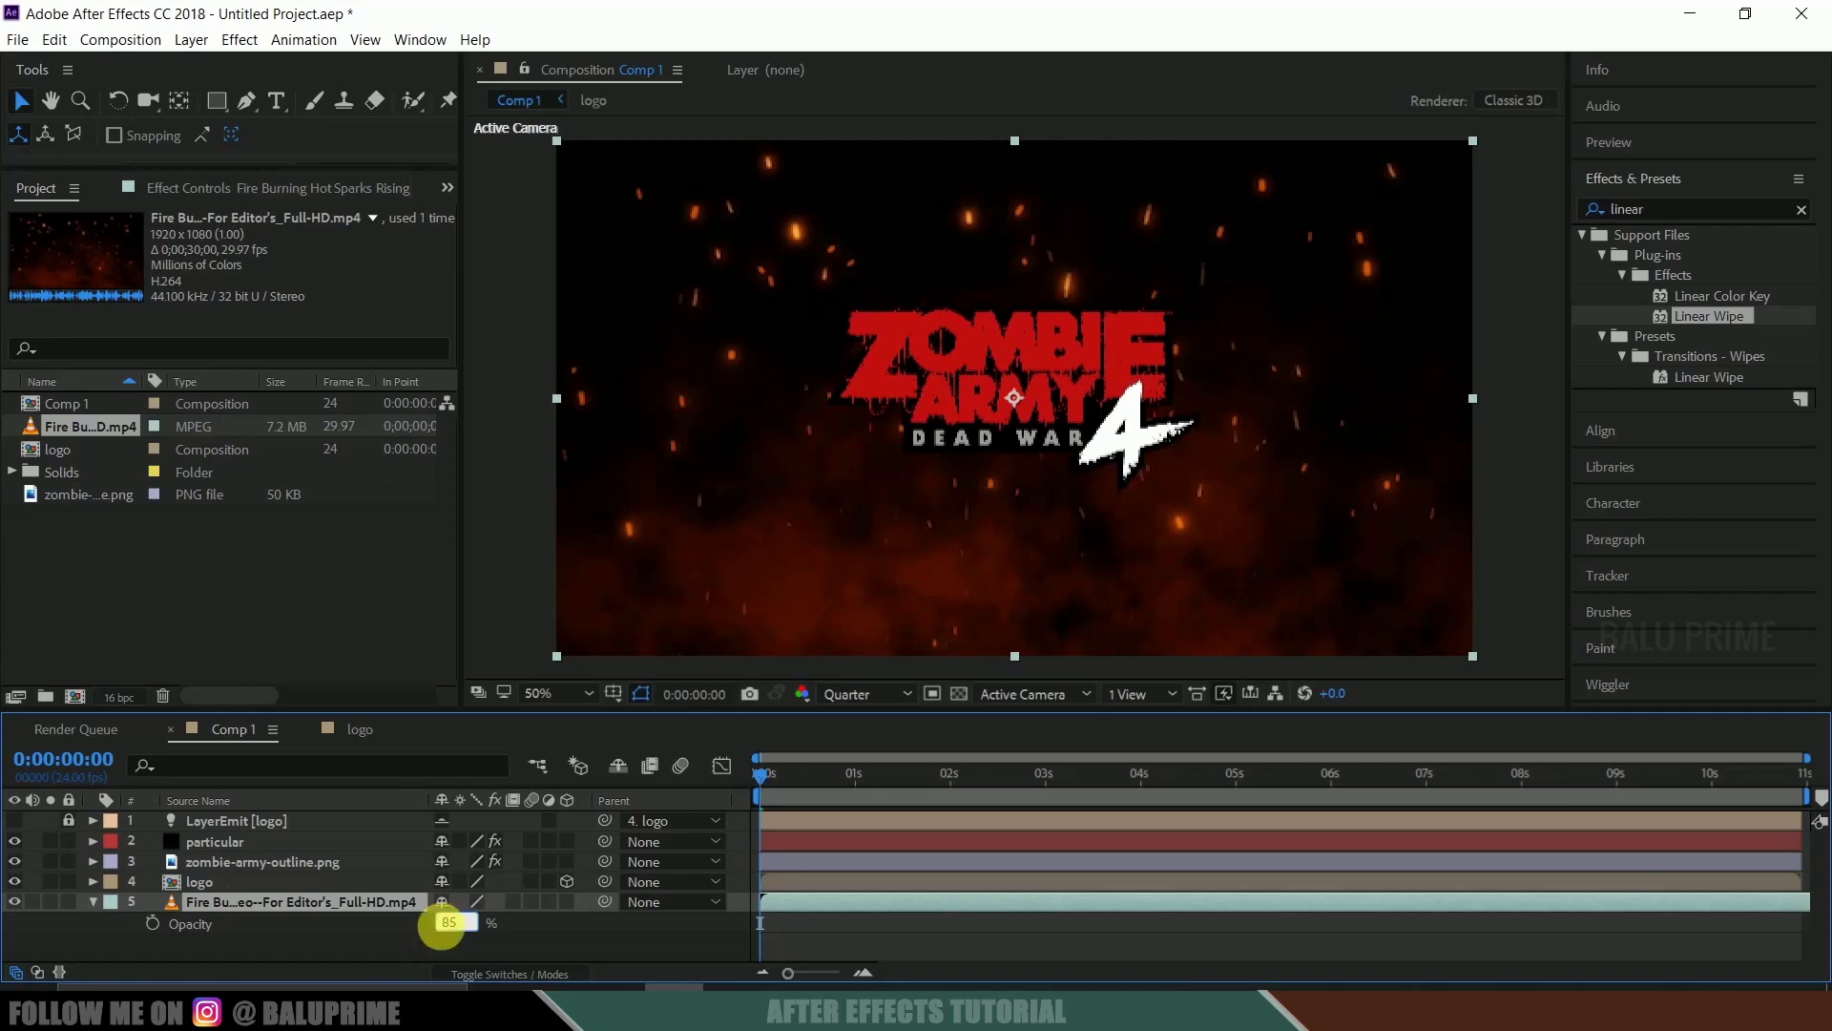
key(Return)
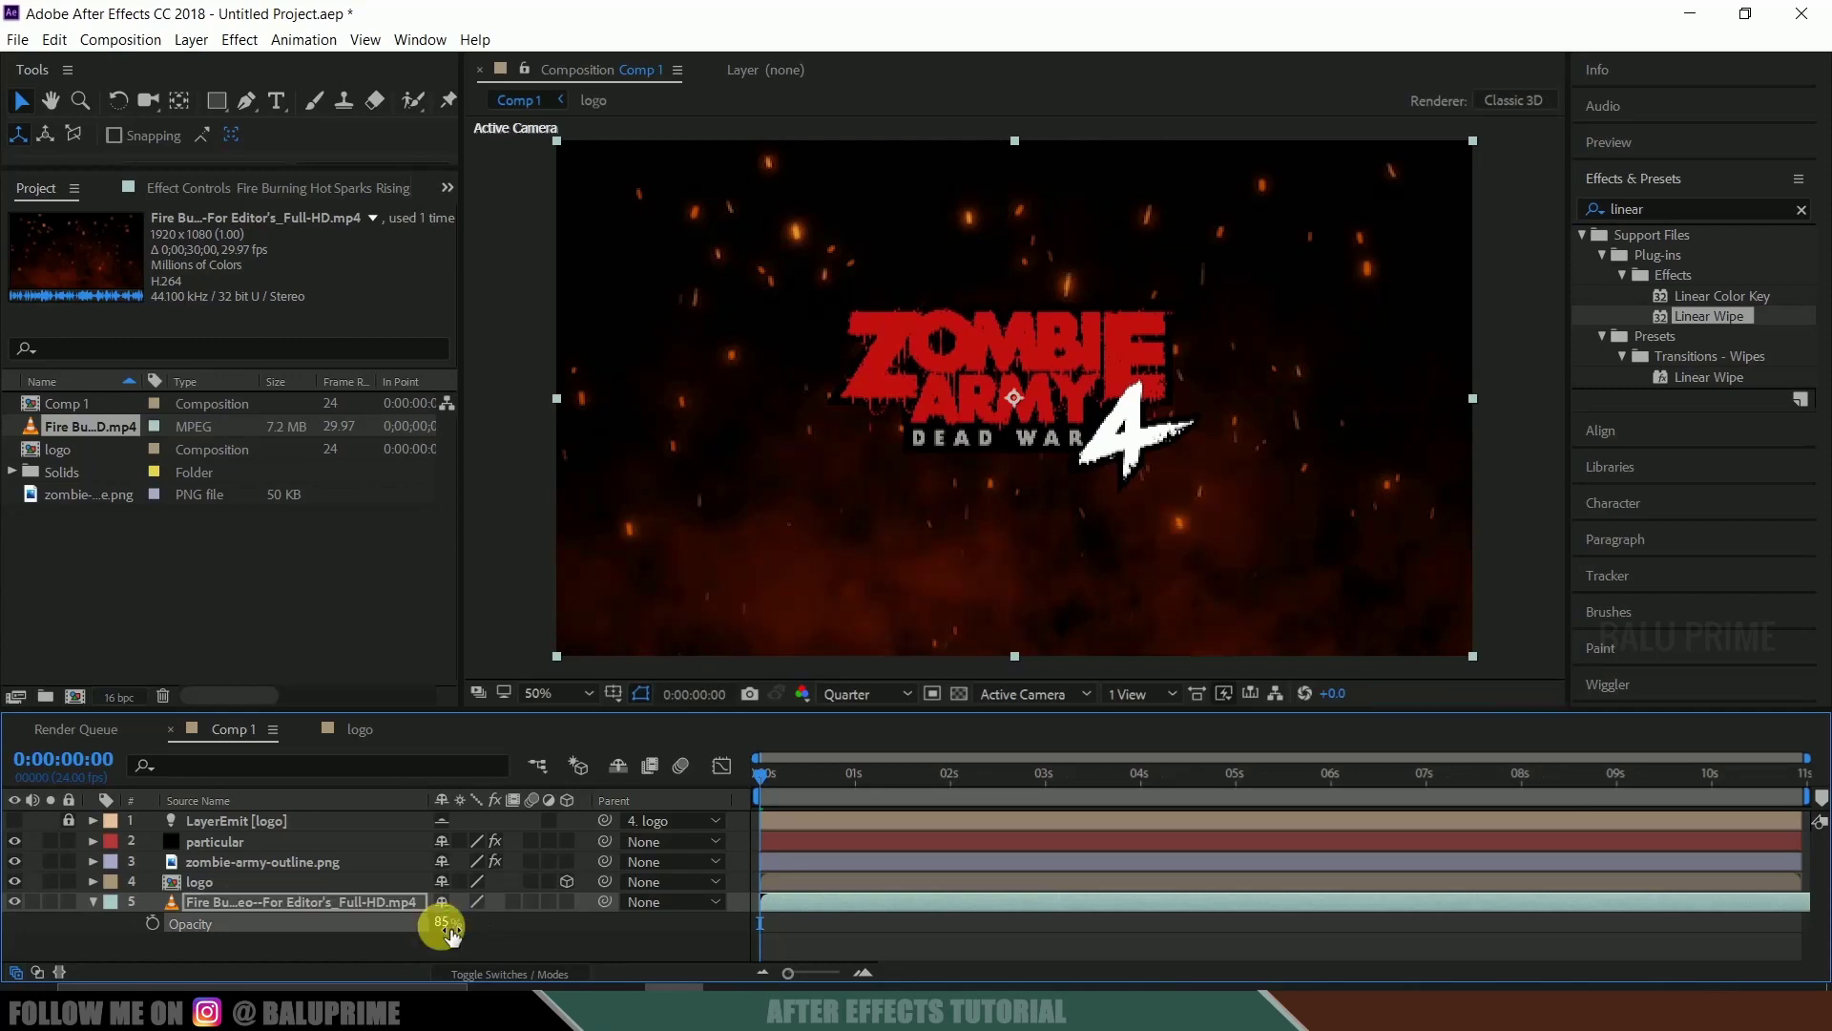
click(1685, 204)
text(cur)
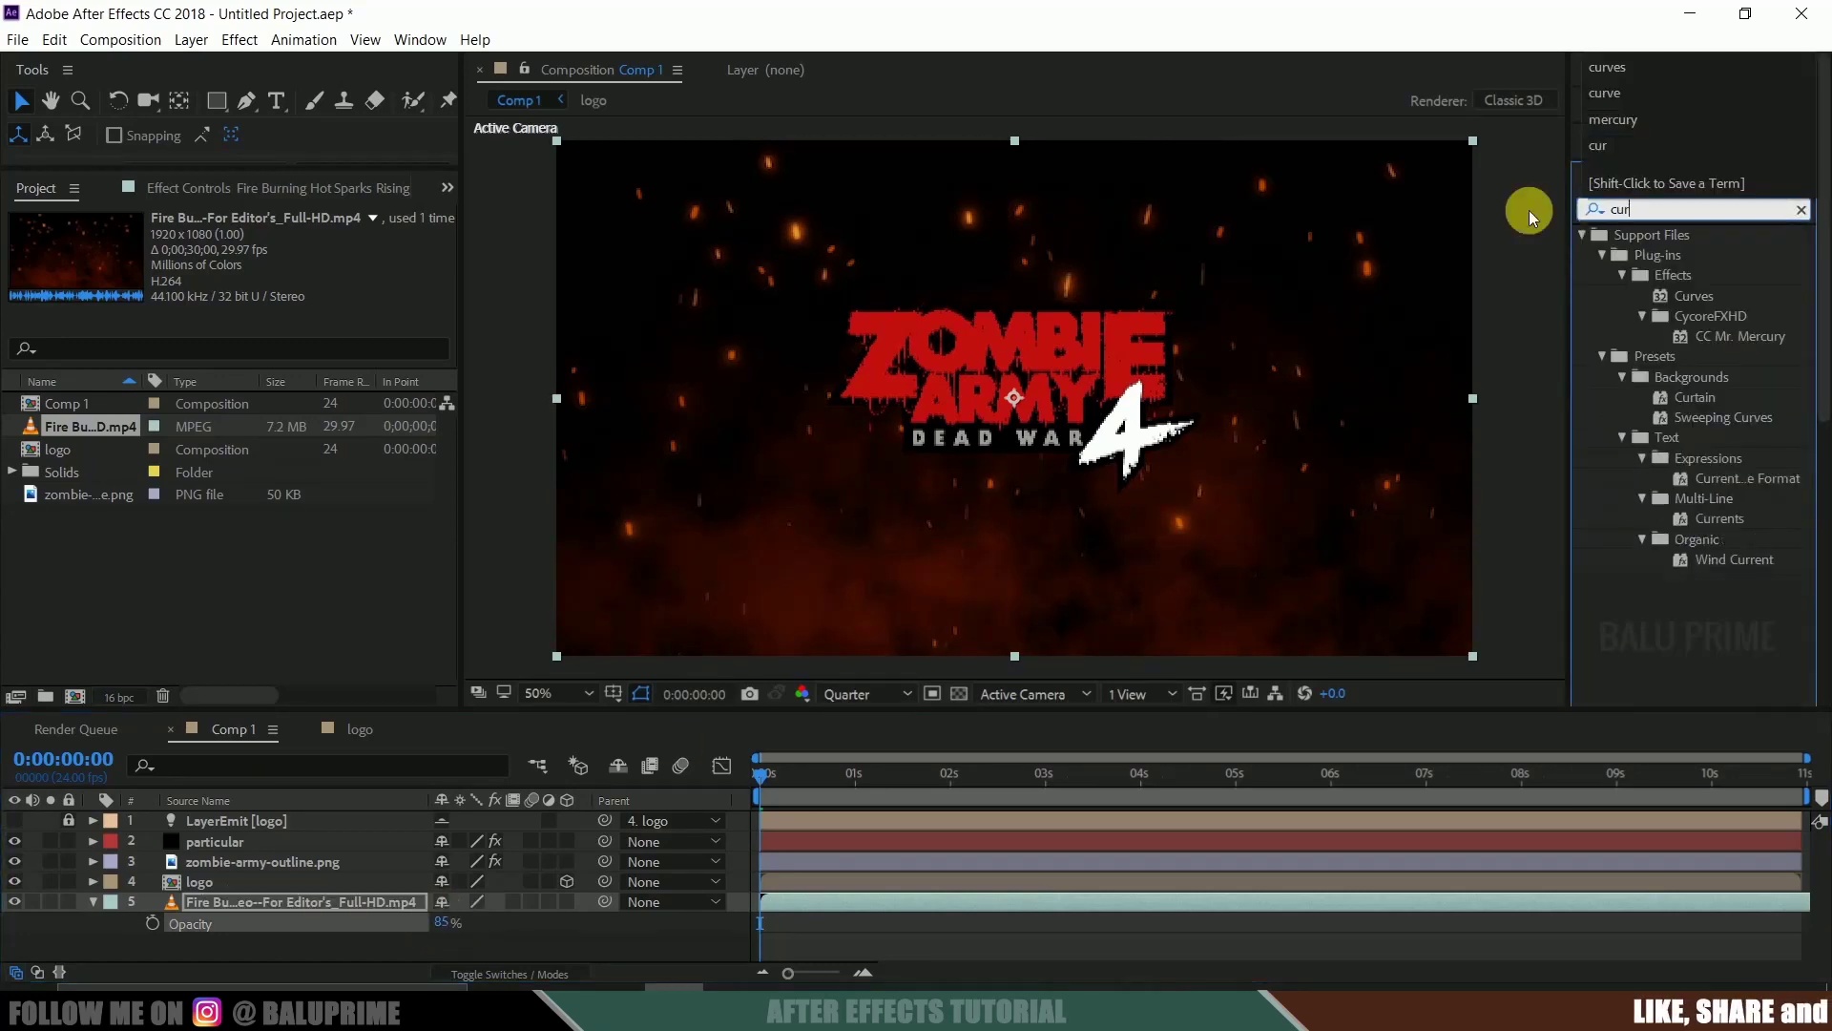
text(ves)
click(1686, 298)
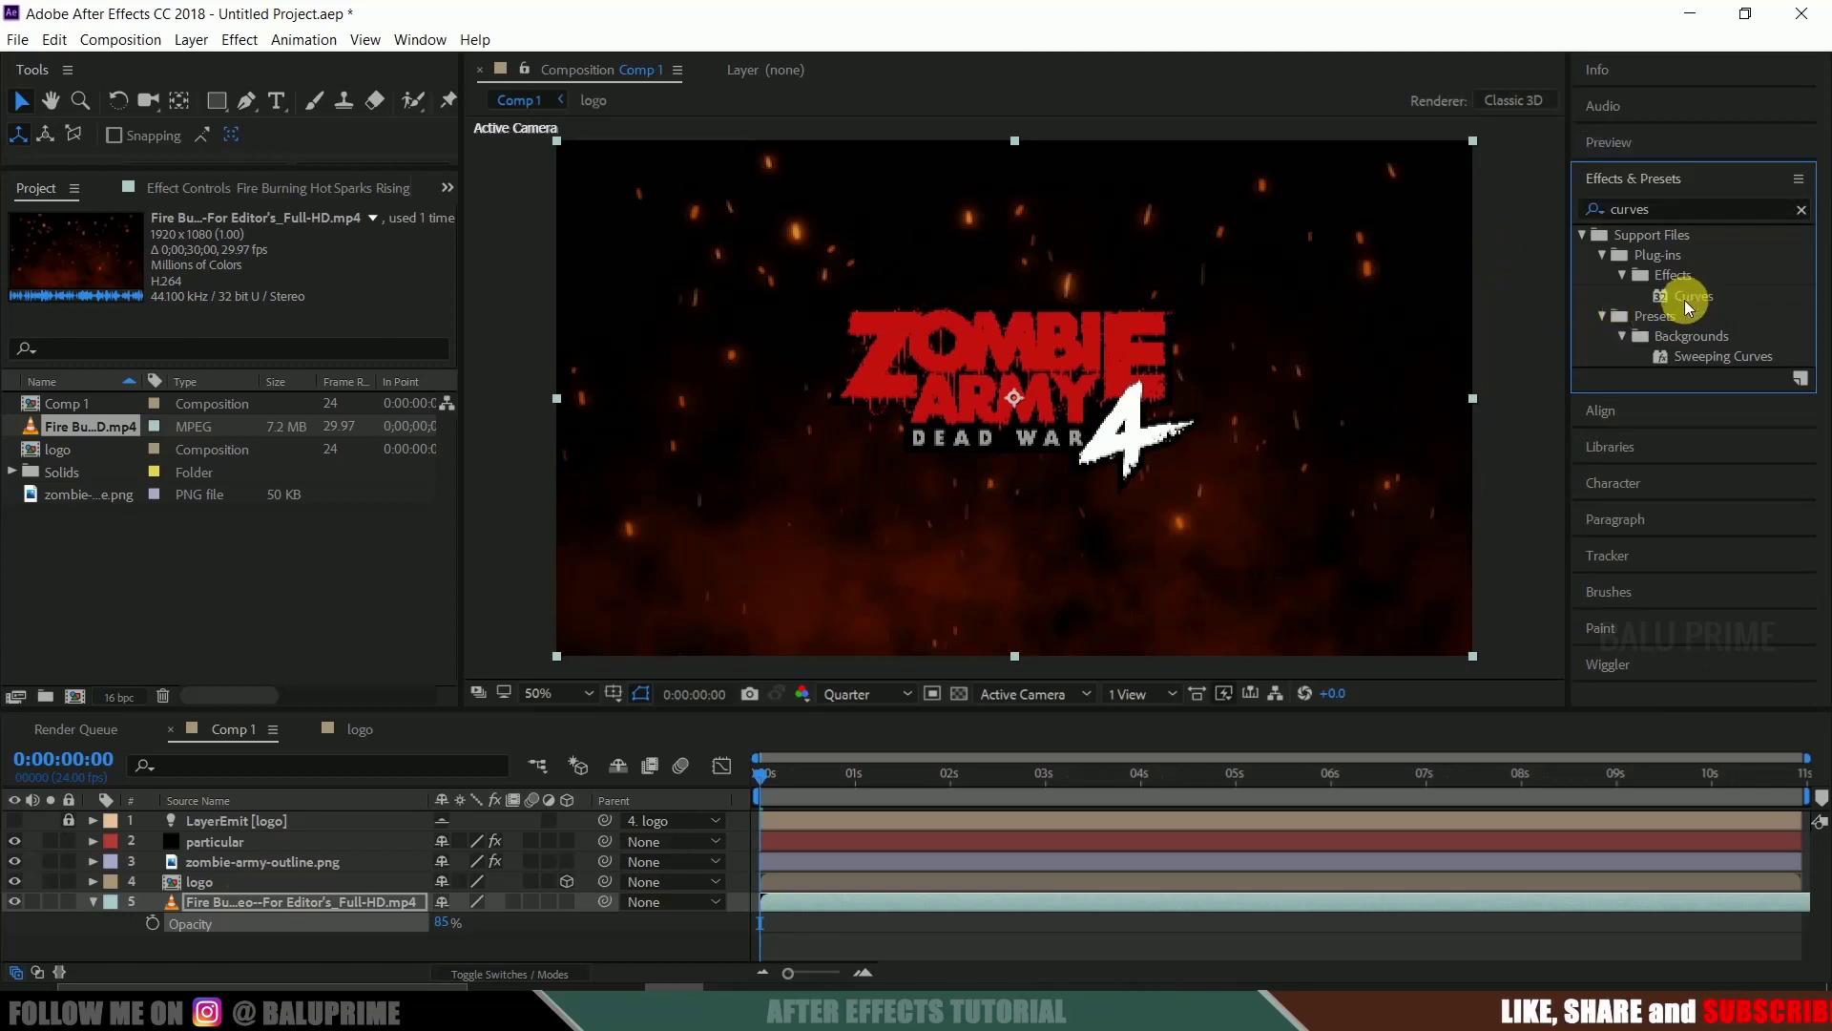
drag(1685, 299, 209, 903)
Raise the midpoint of the Red channel curve slightly in the fire sparks layer's Curves effect
click(317, 258)
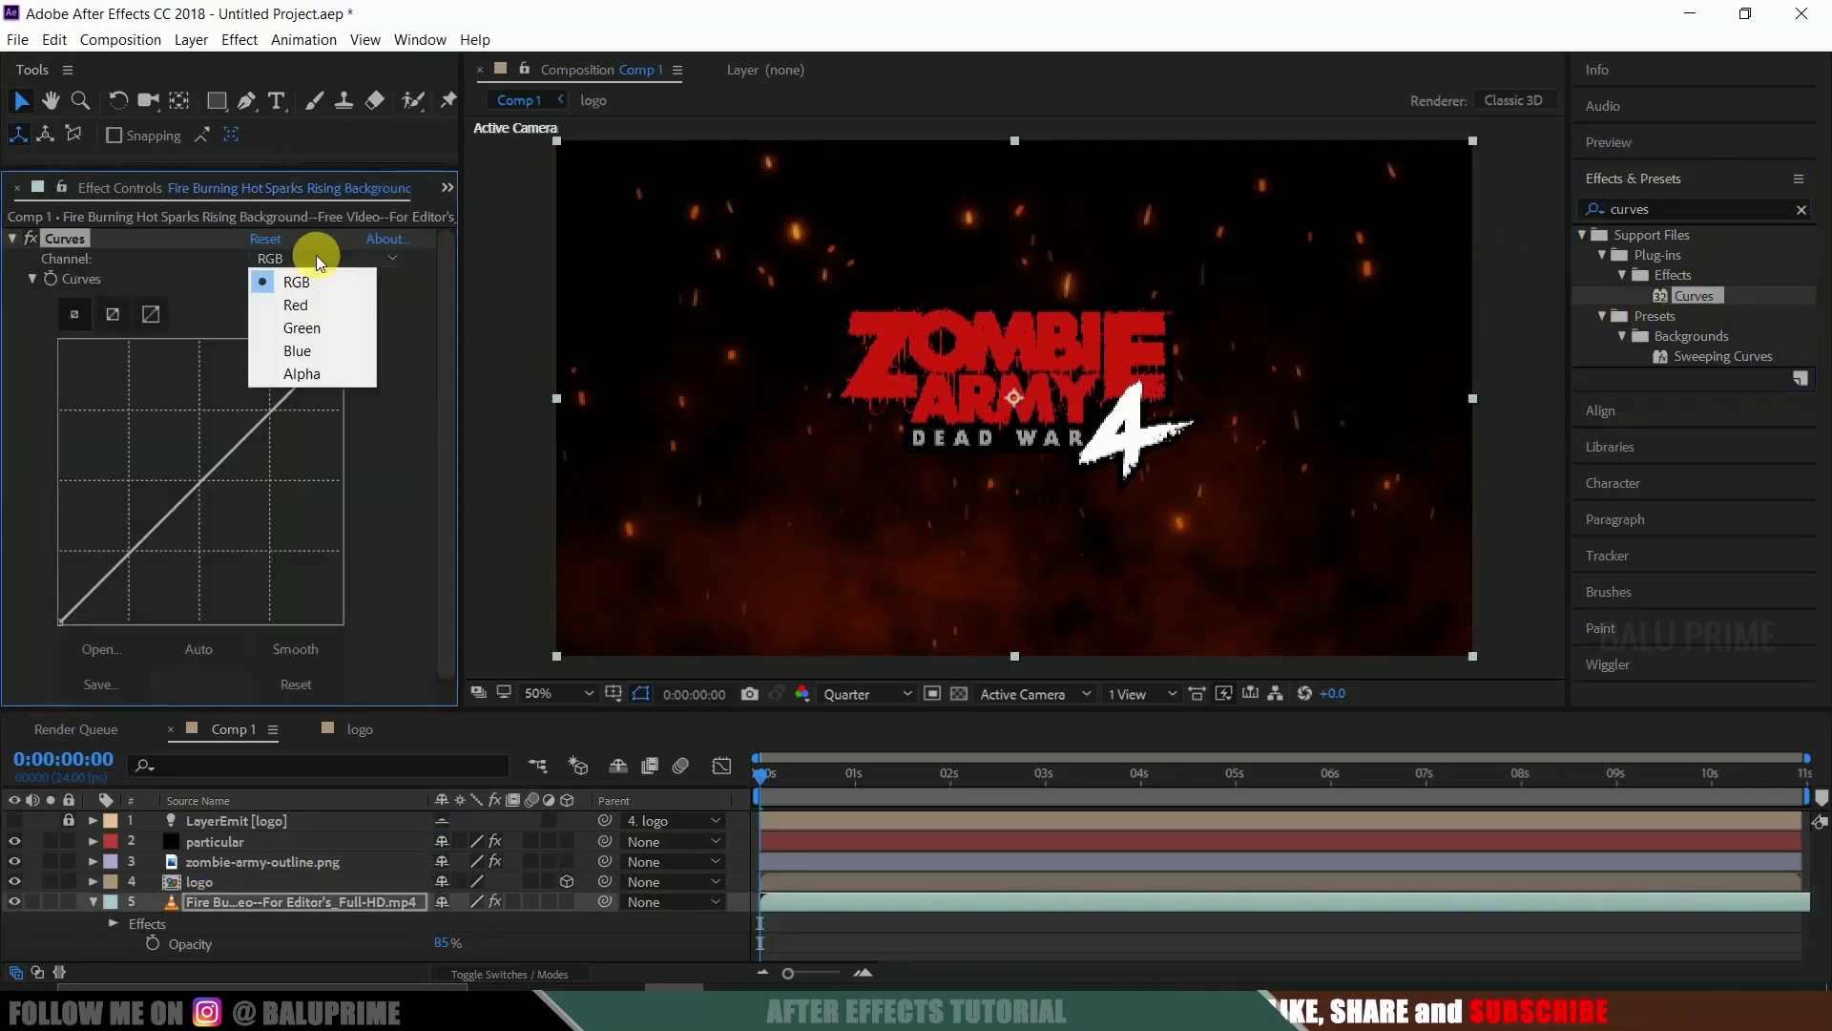
click(315, 306)
drag(200, 477, 188, 474)
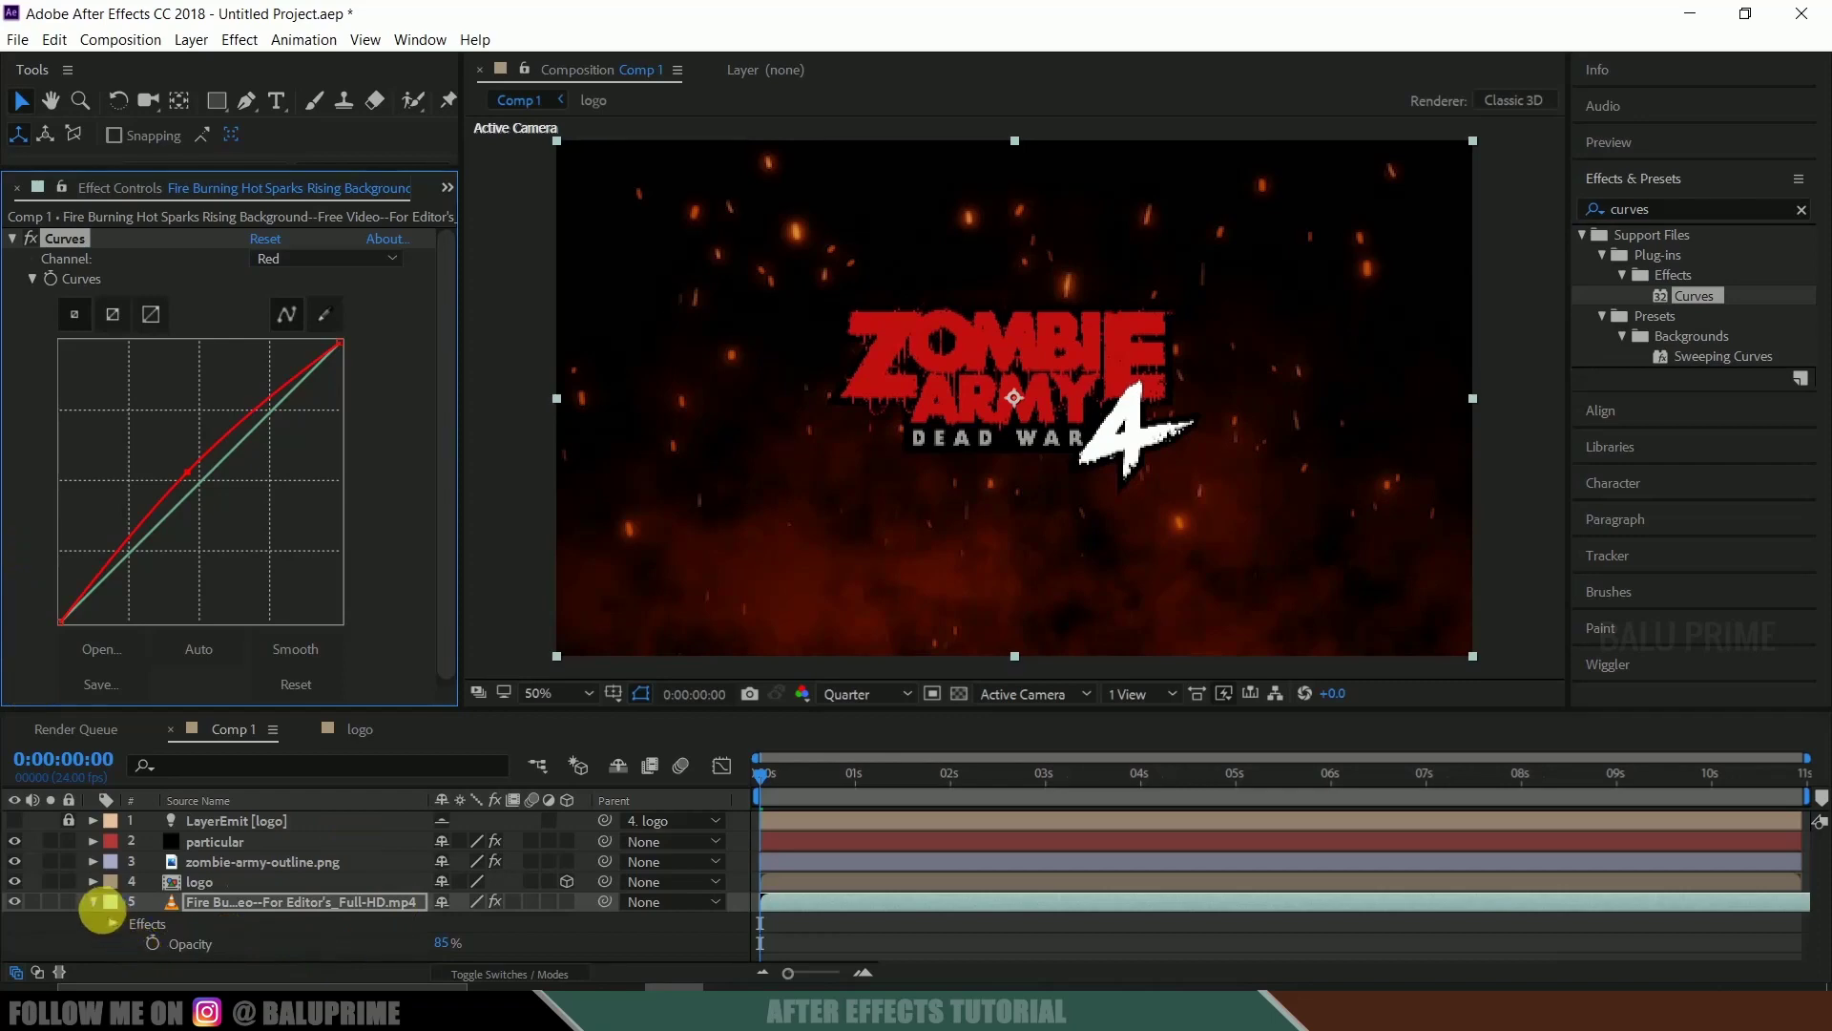
click(92, 902)
Add a black 1920 x 1080 px solid directly above the particular layer
click(277, 842)
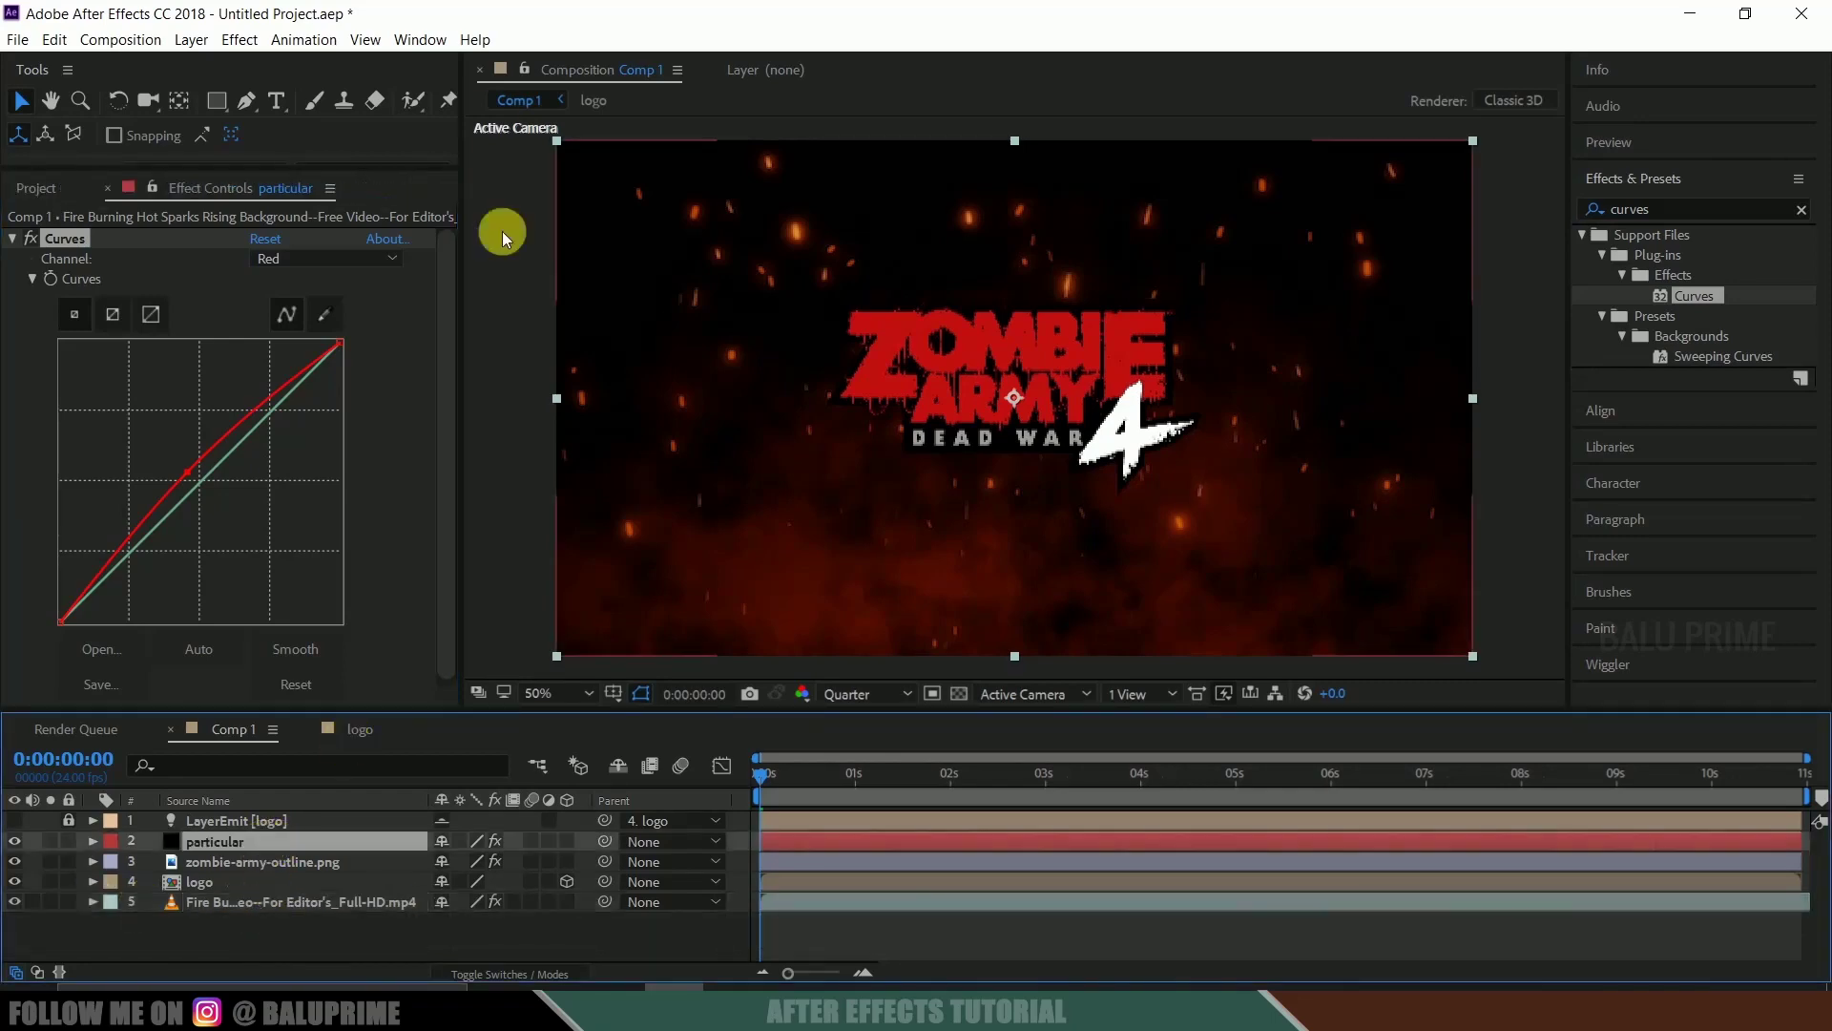
click(191, 39)
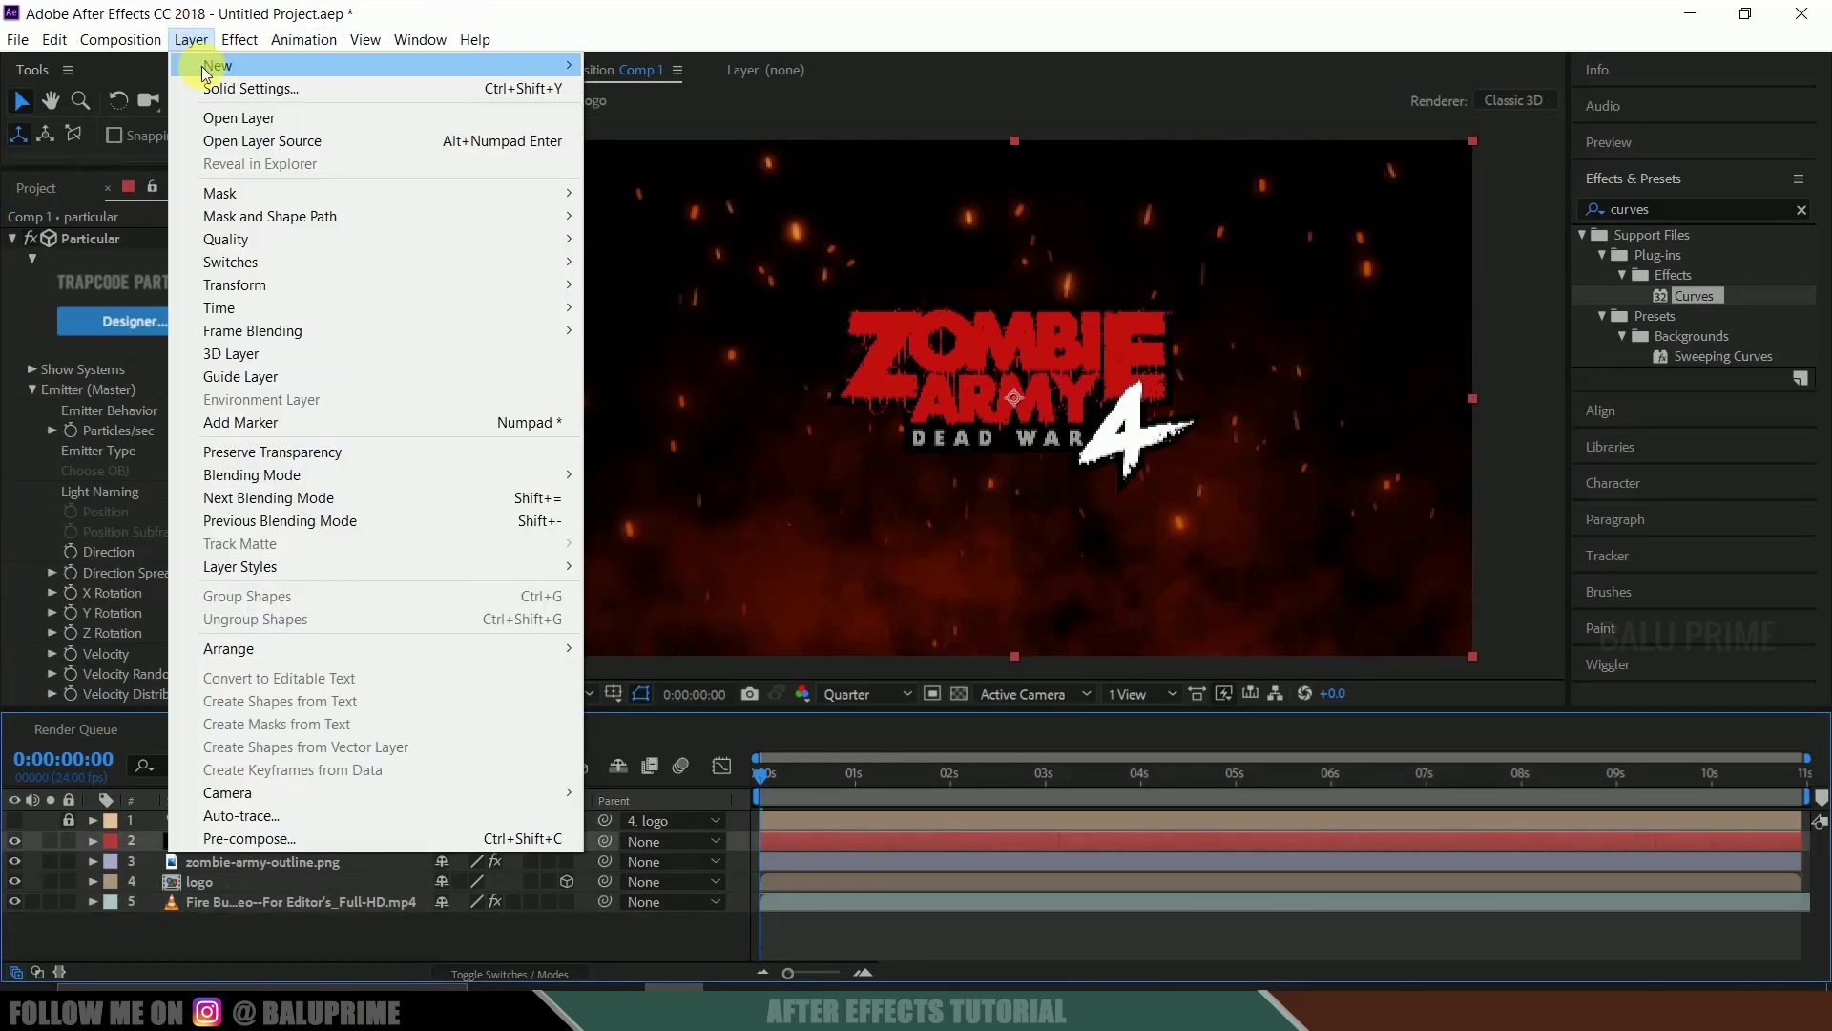
mouse_move(206, 73)
click(665, 90)
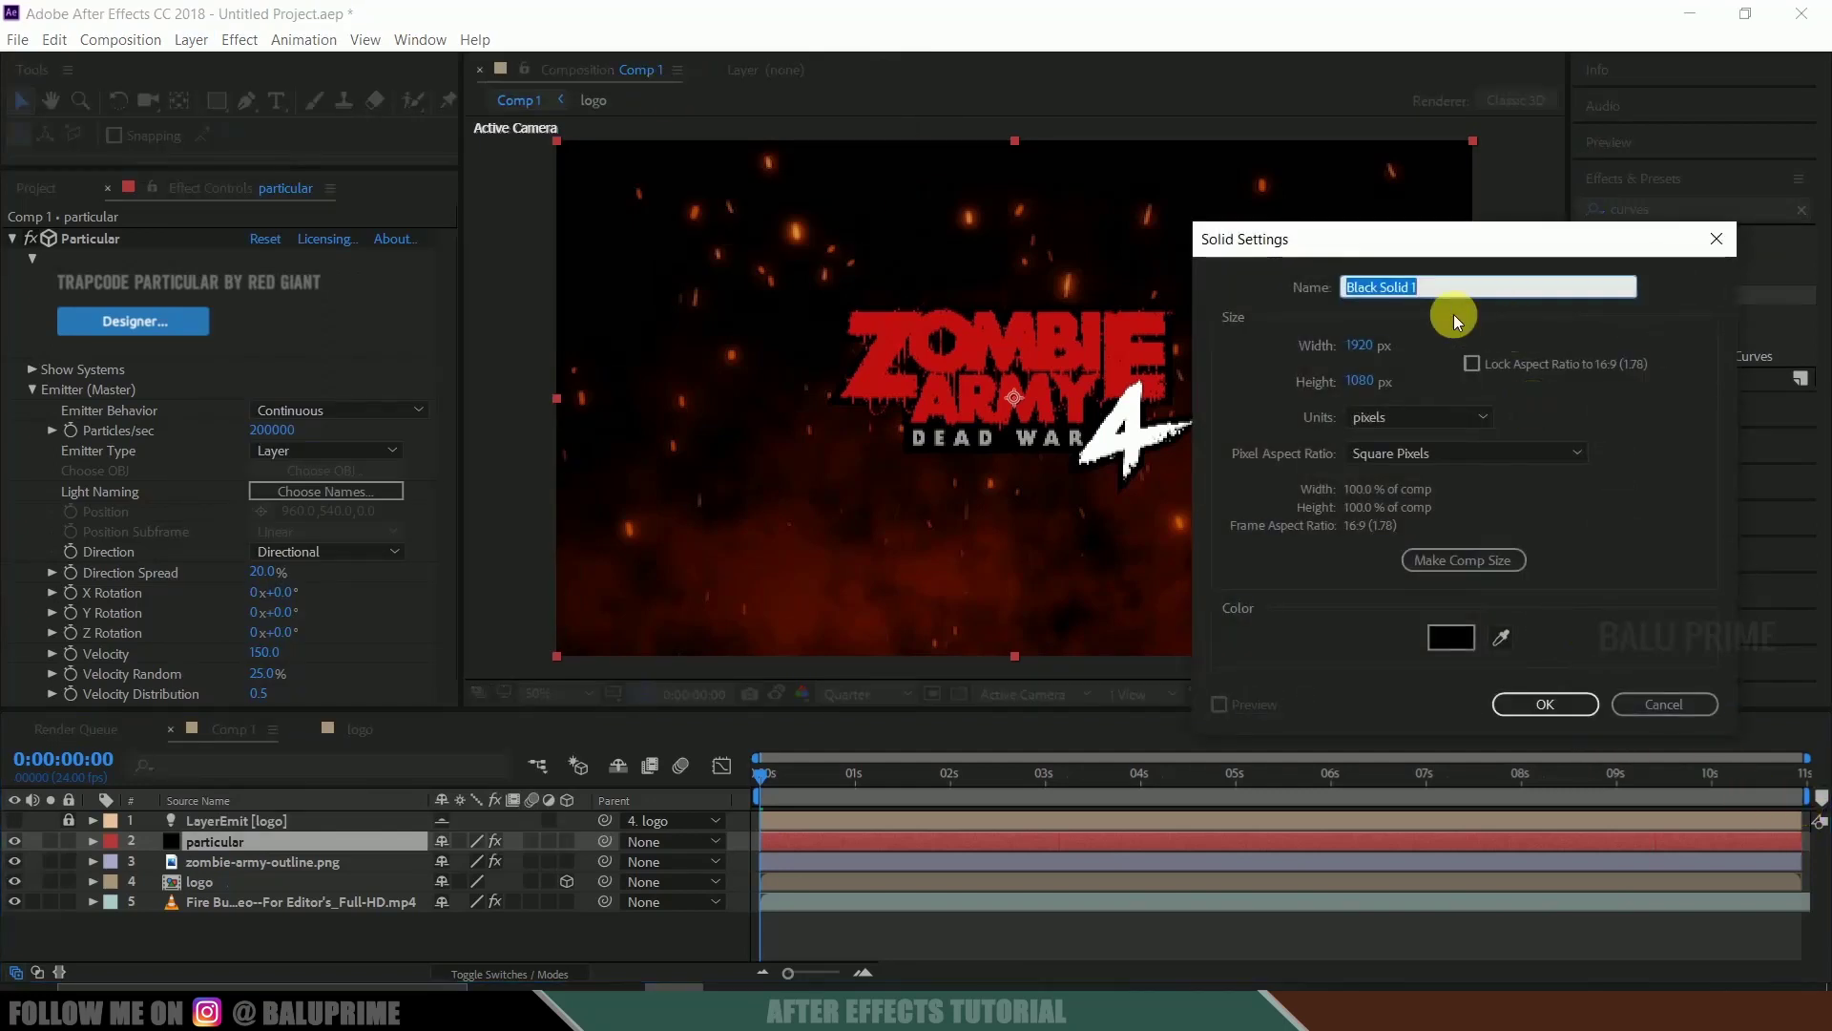
click(1532, 702)
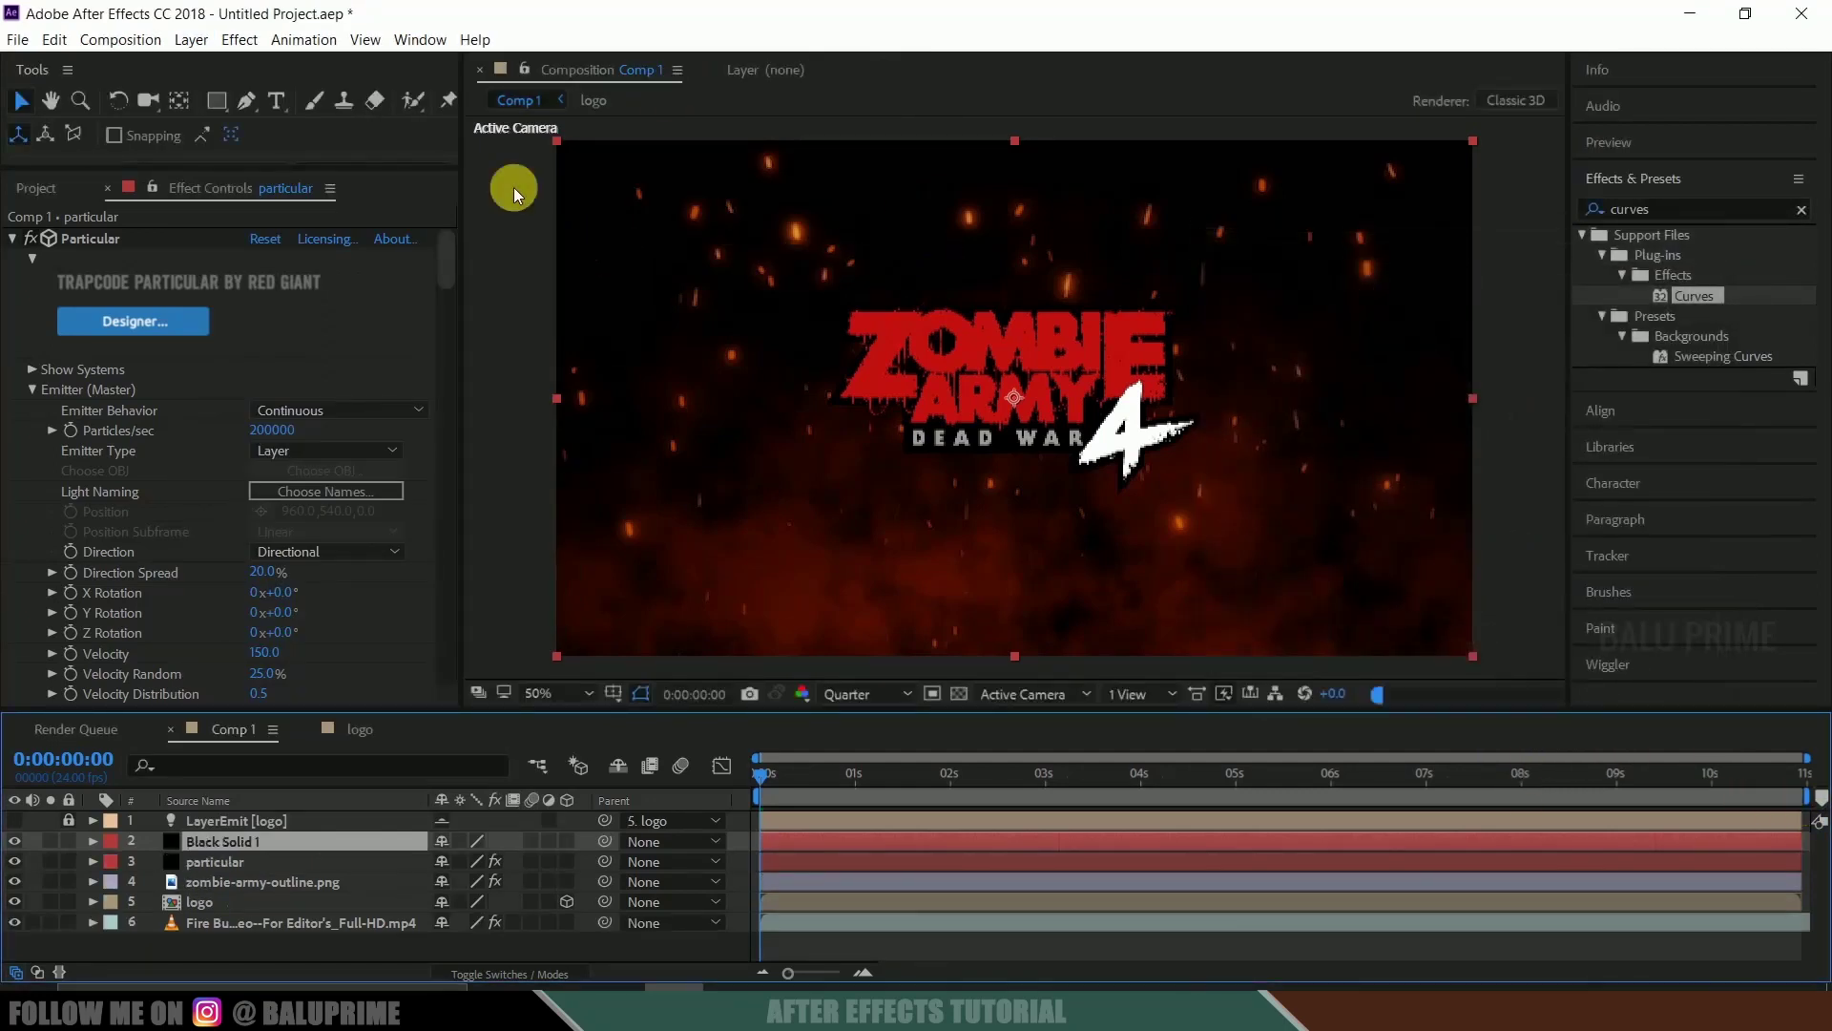
Show the Title/Action Safe guides and draw a rectangular mask on the black solid, wider than the frame and spanning the title-safe height
click(216, 102)
click(613, 692)
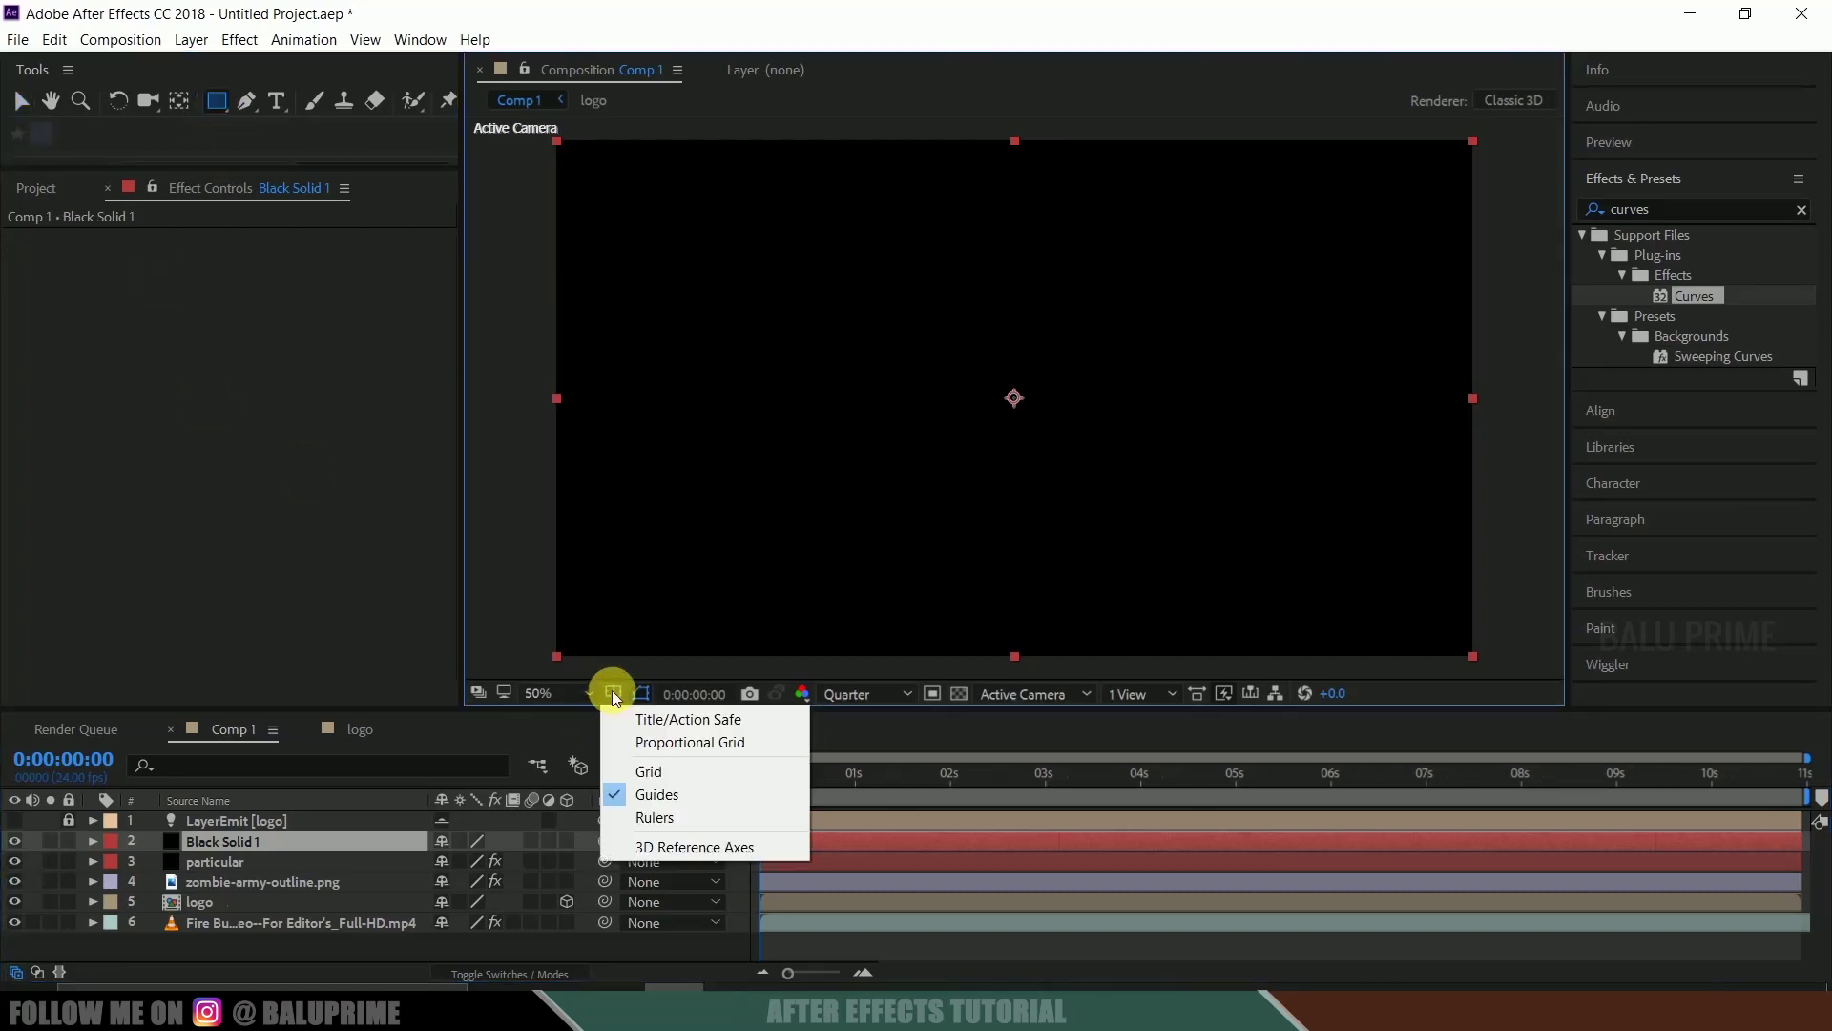
click(676, 719)
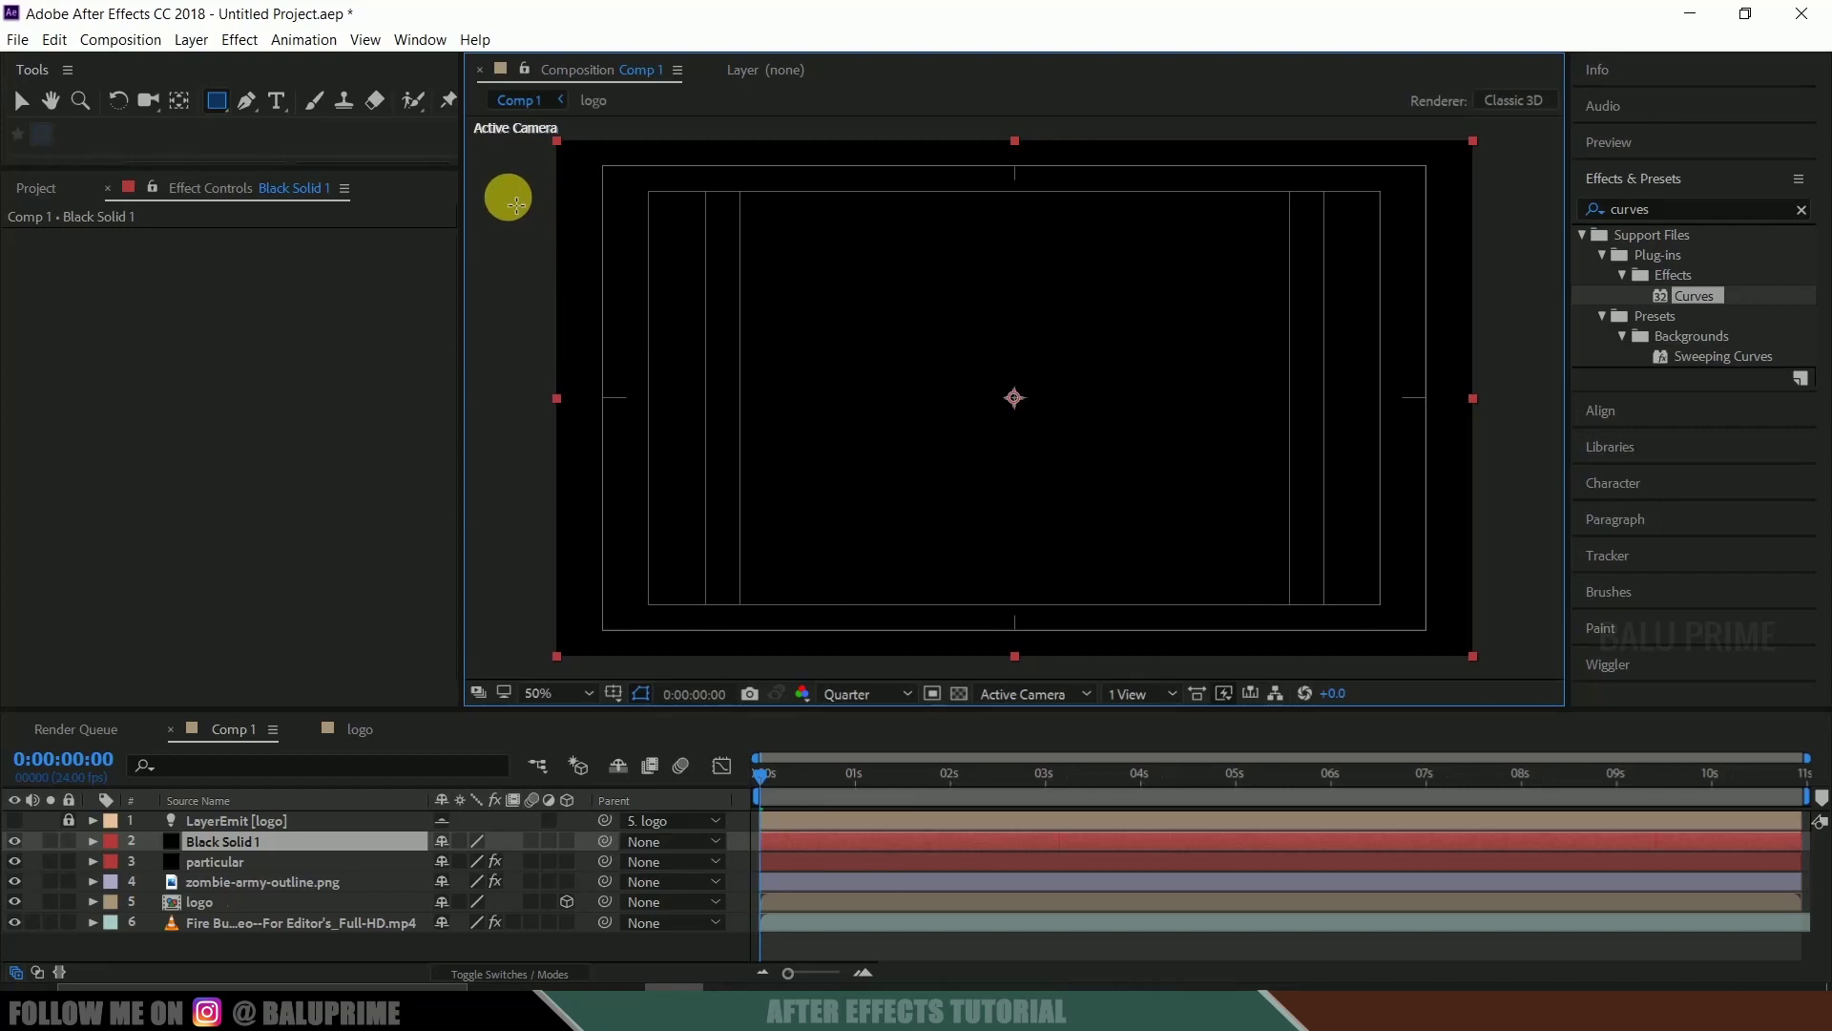
drag(507, 197, 1526, 603)
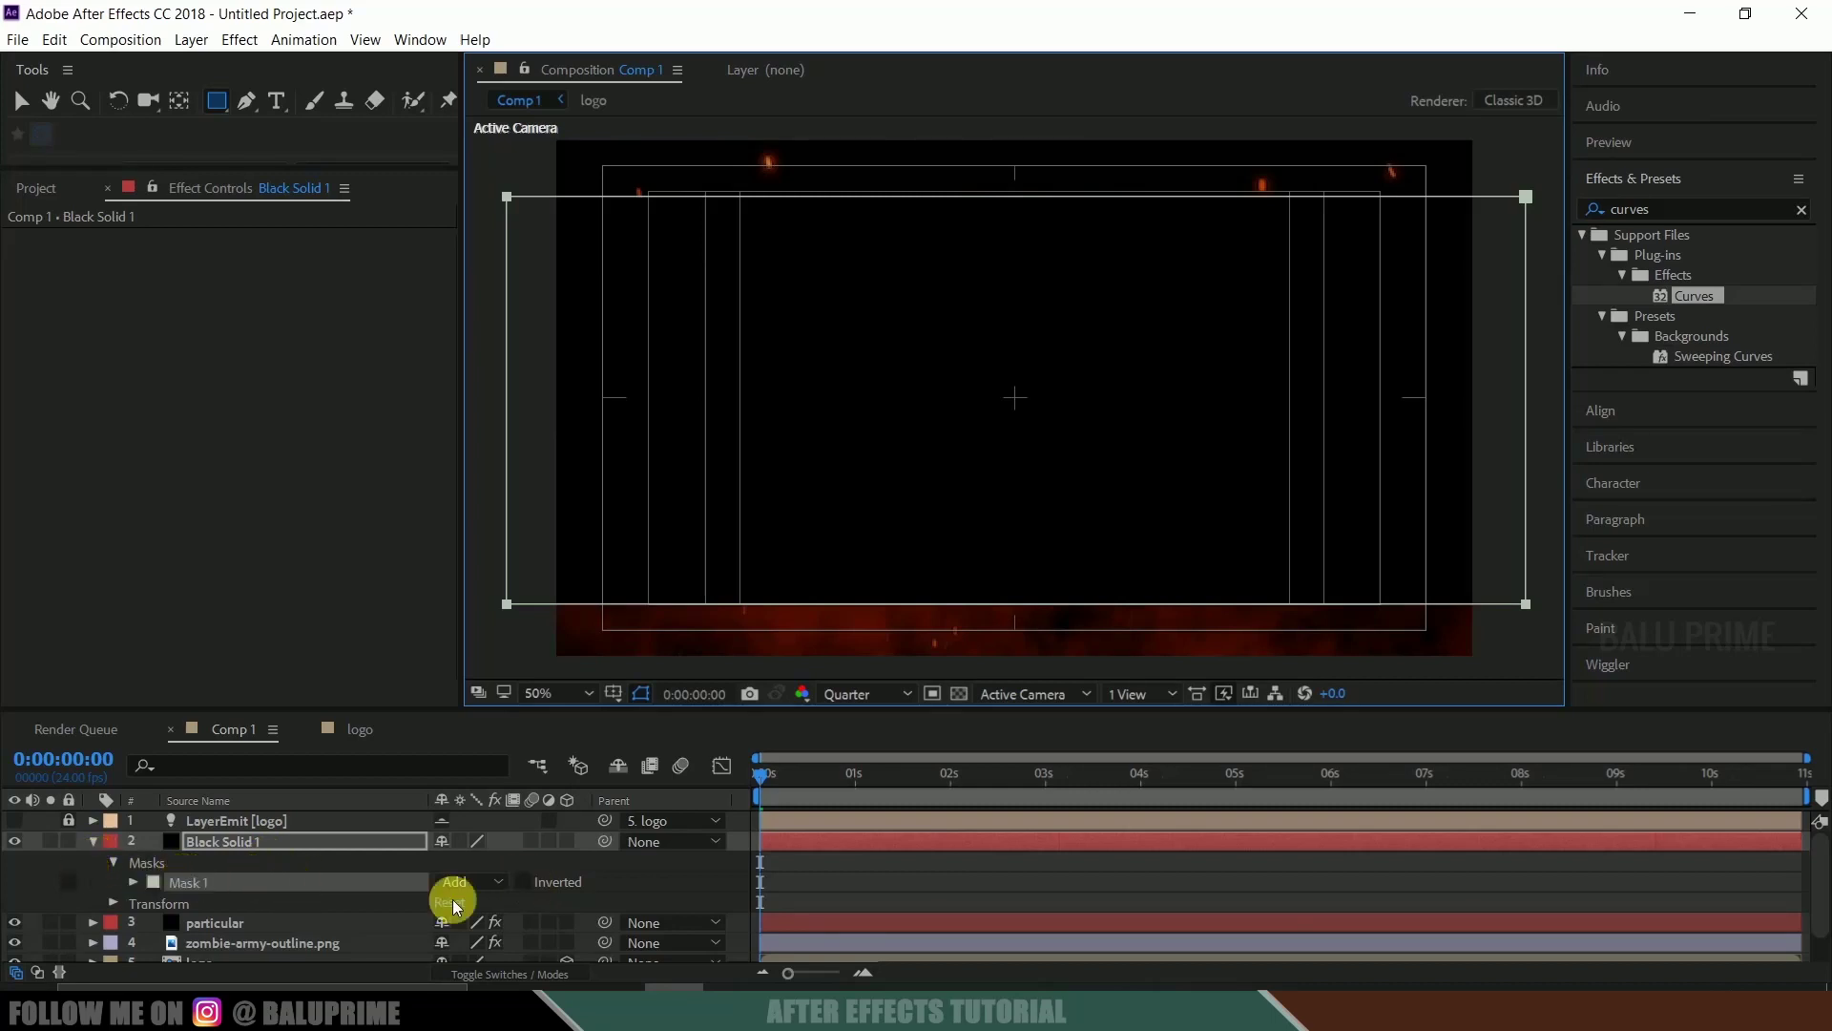
Set the black solid's mask mode to Subtract to form letterbox bars and preview the composition
click(489, 882)
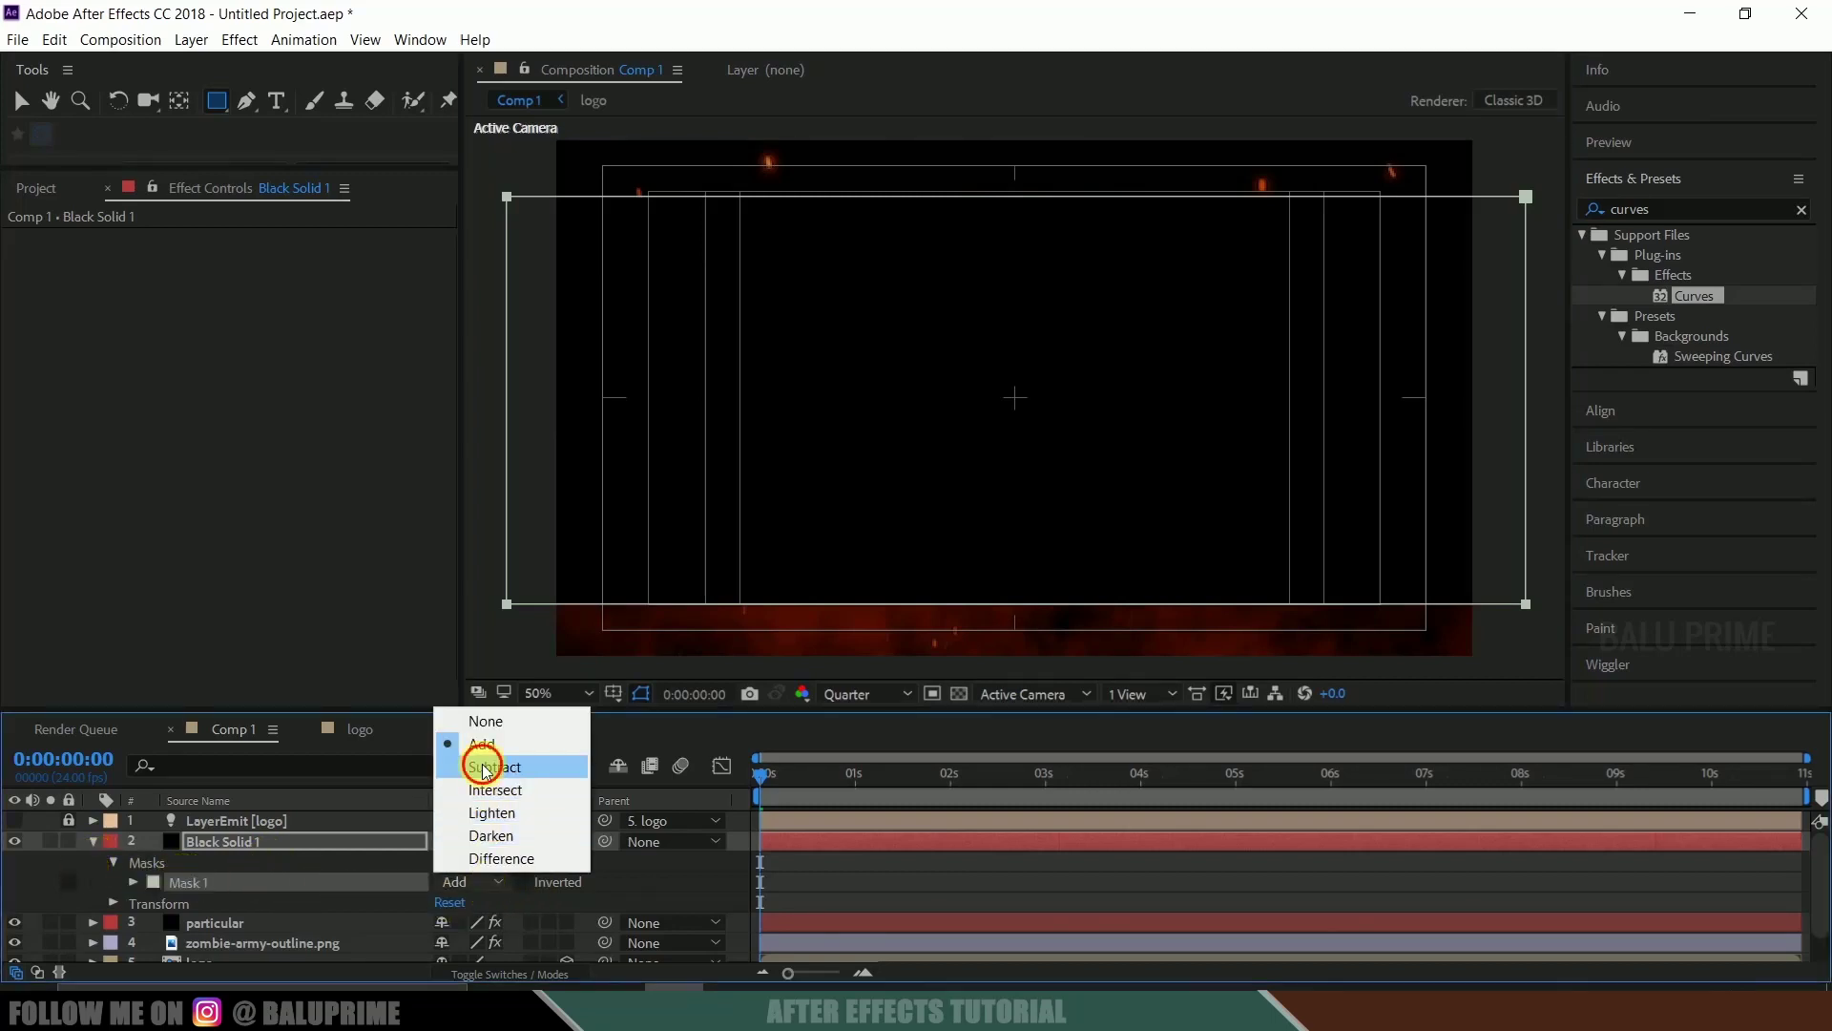
click(483, 765)
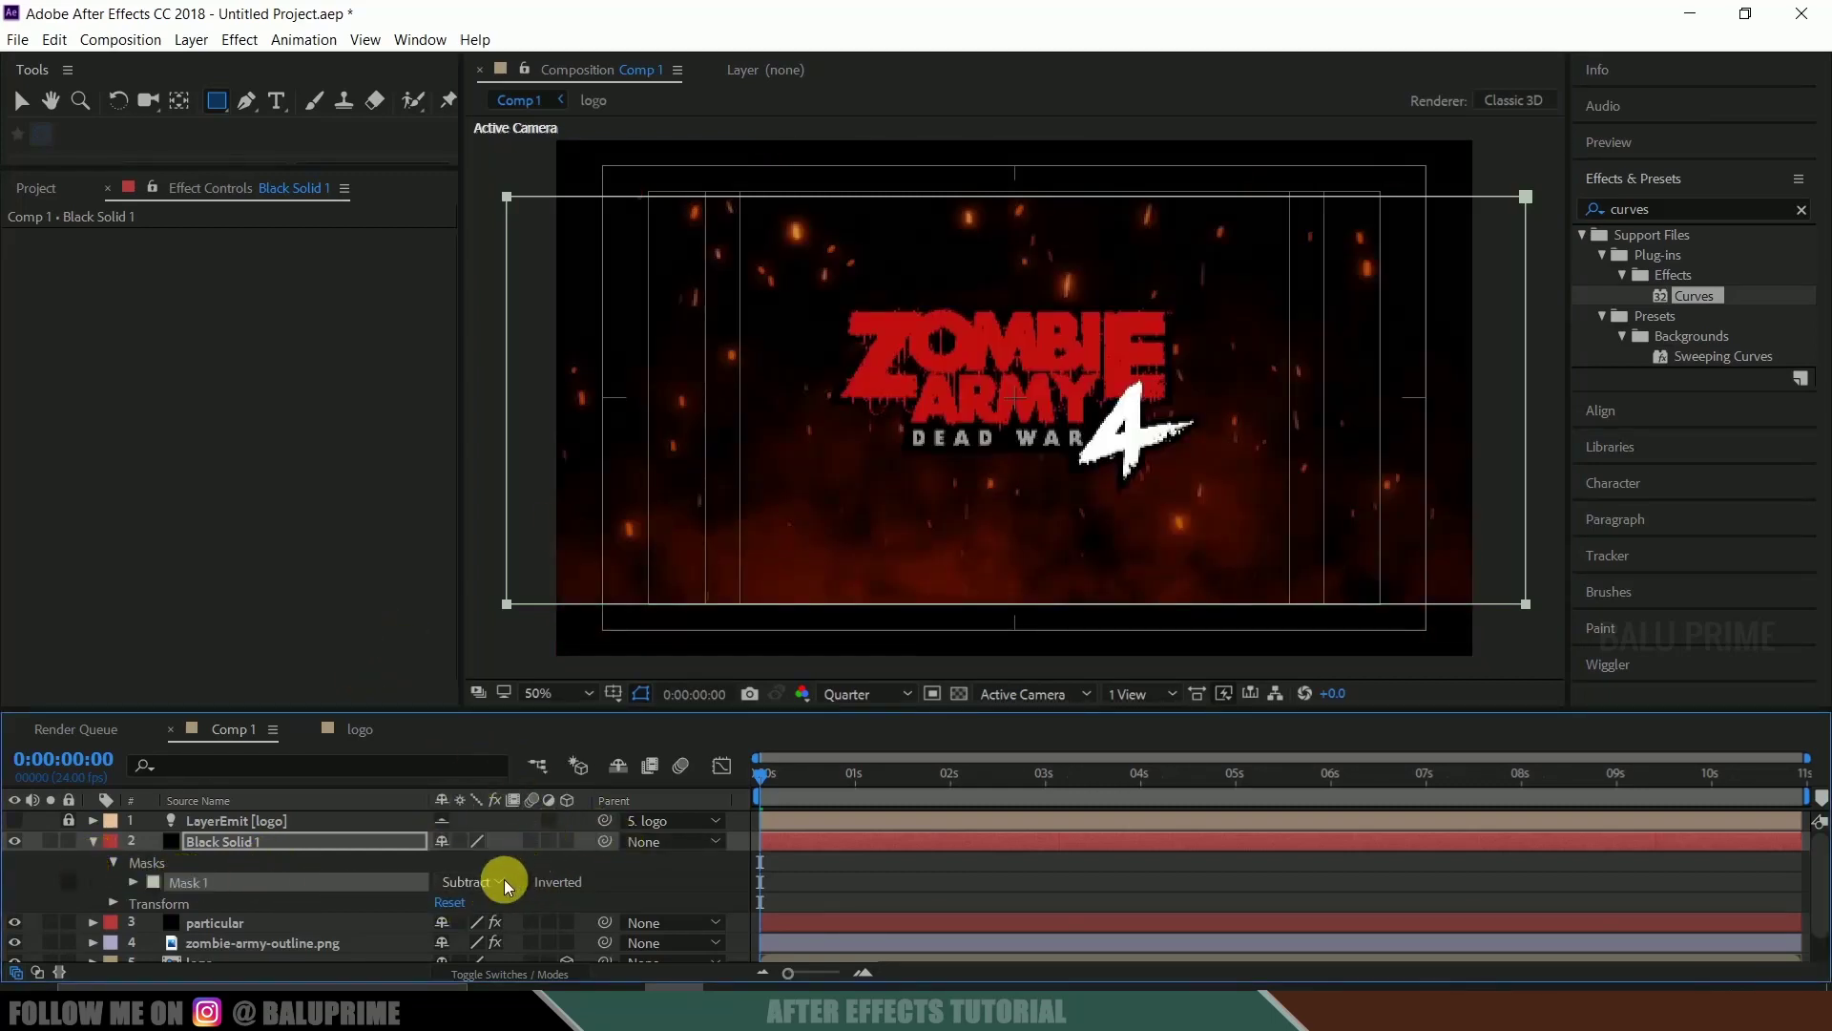
click(93, 841)
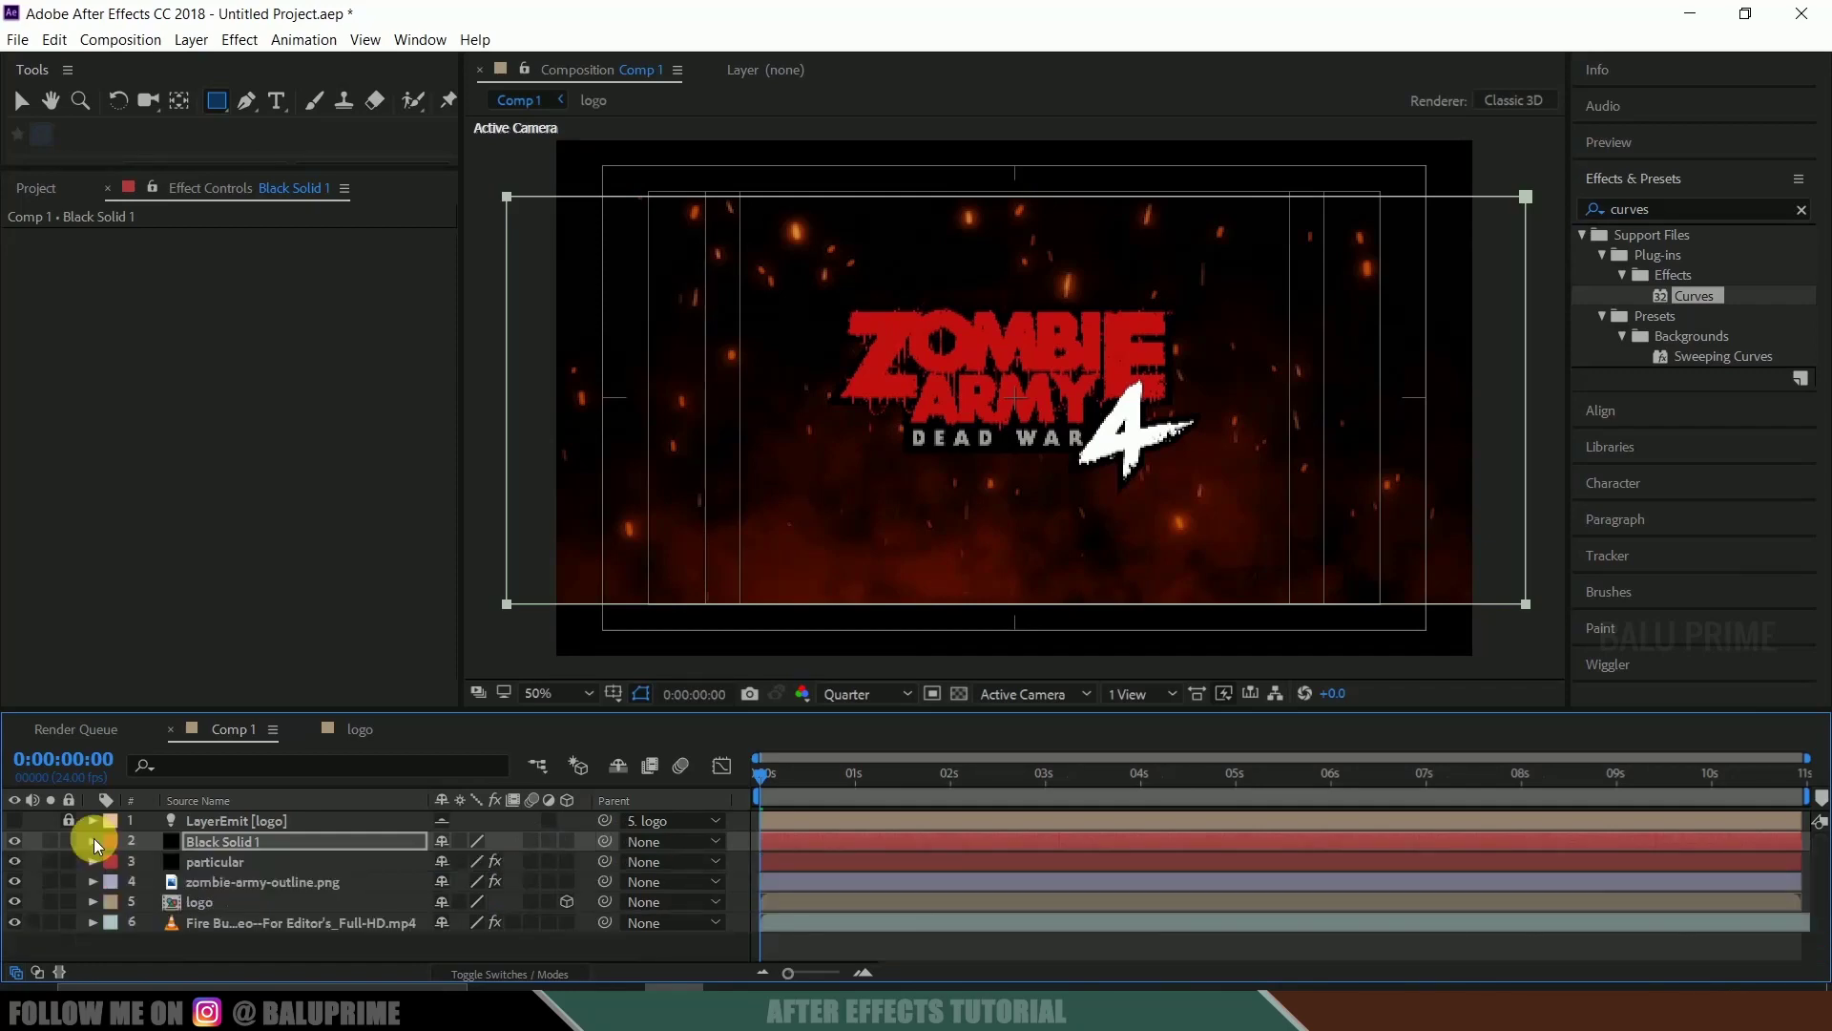
key(space)
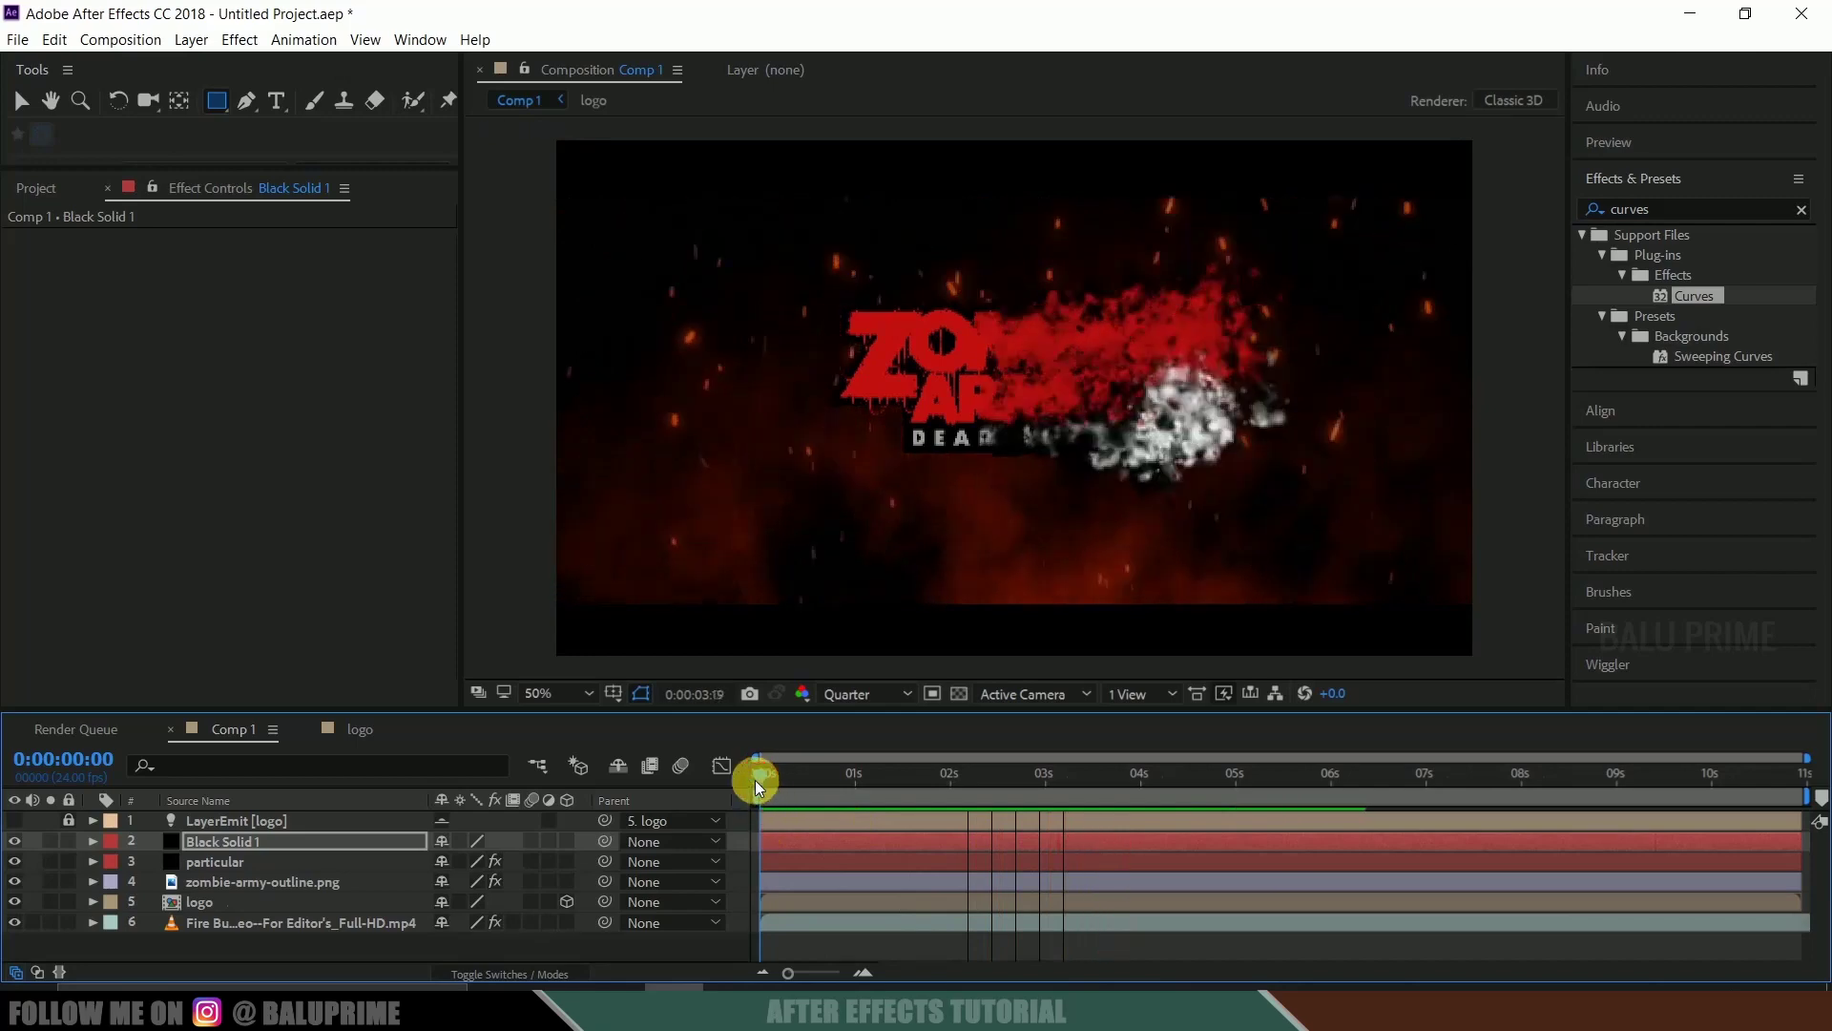
key(space)
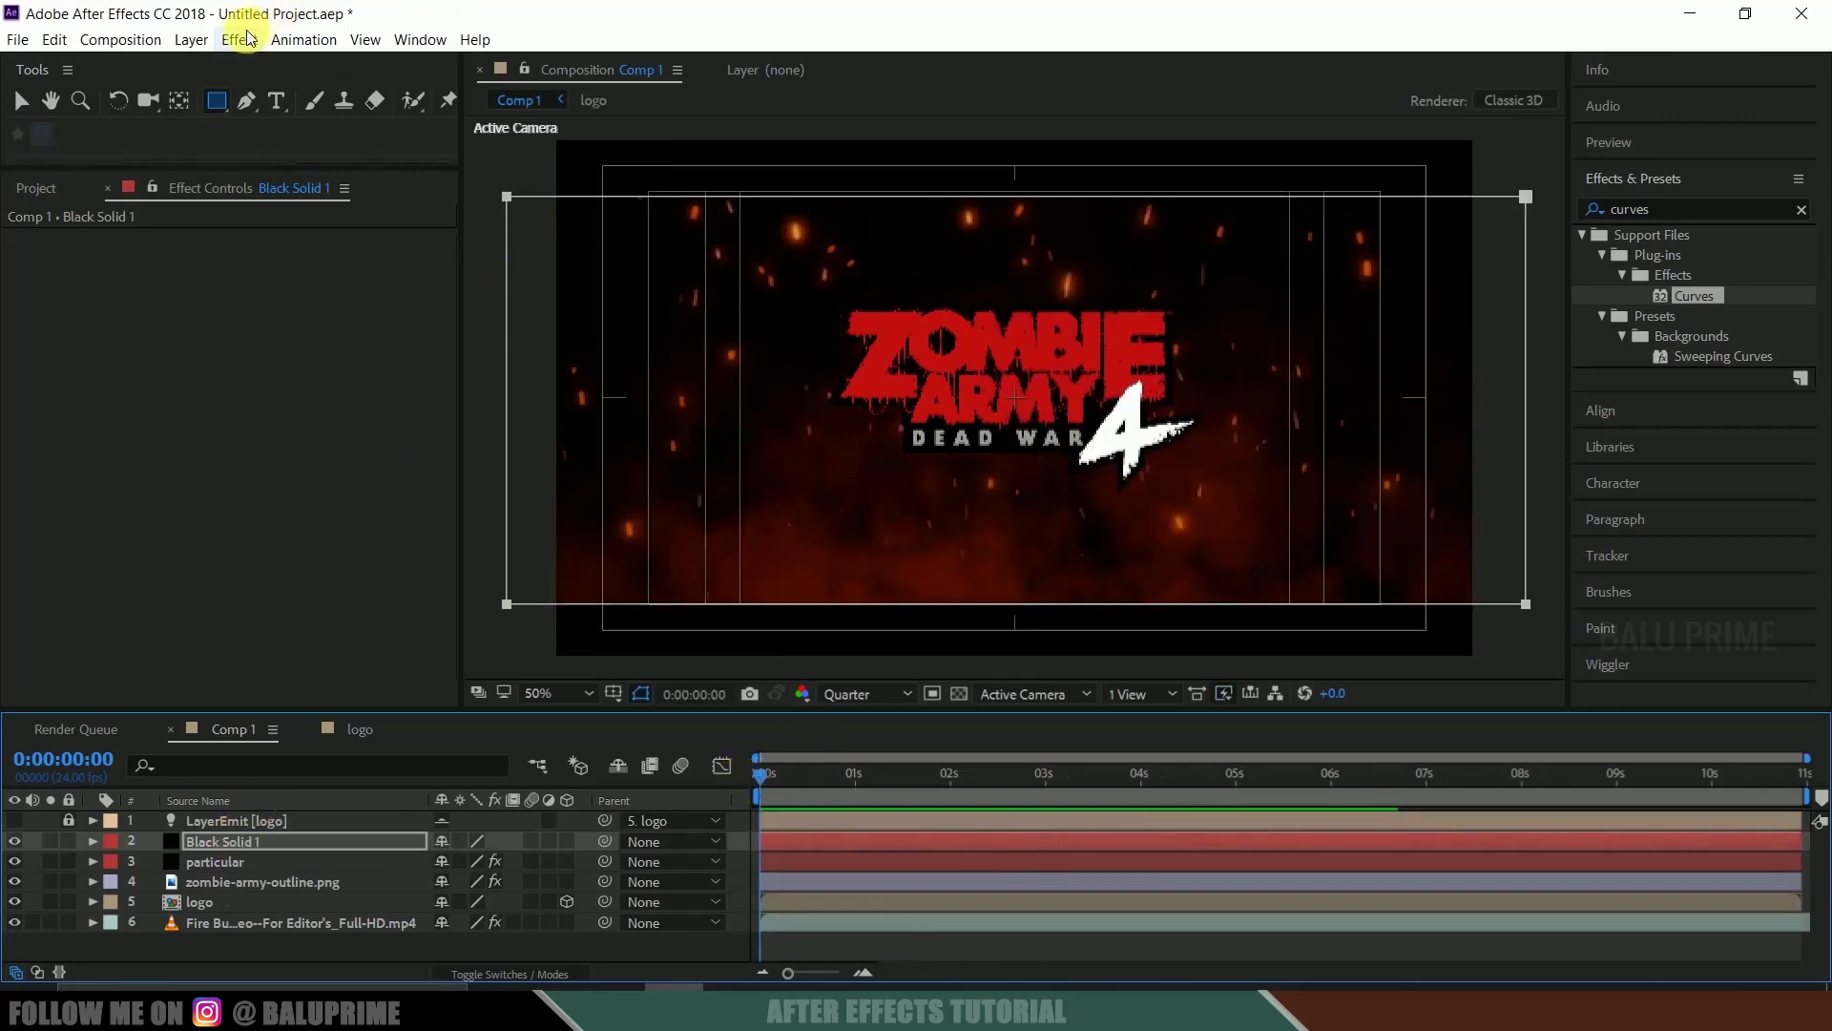
Add a black 1920 x 1080 px solid named optical above the letterbox solid
click(191, 39)
mouse_move(236, 65)
click(622, 89)
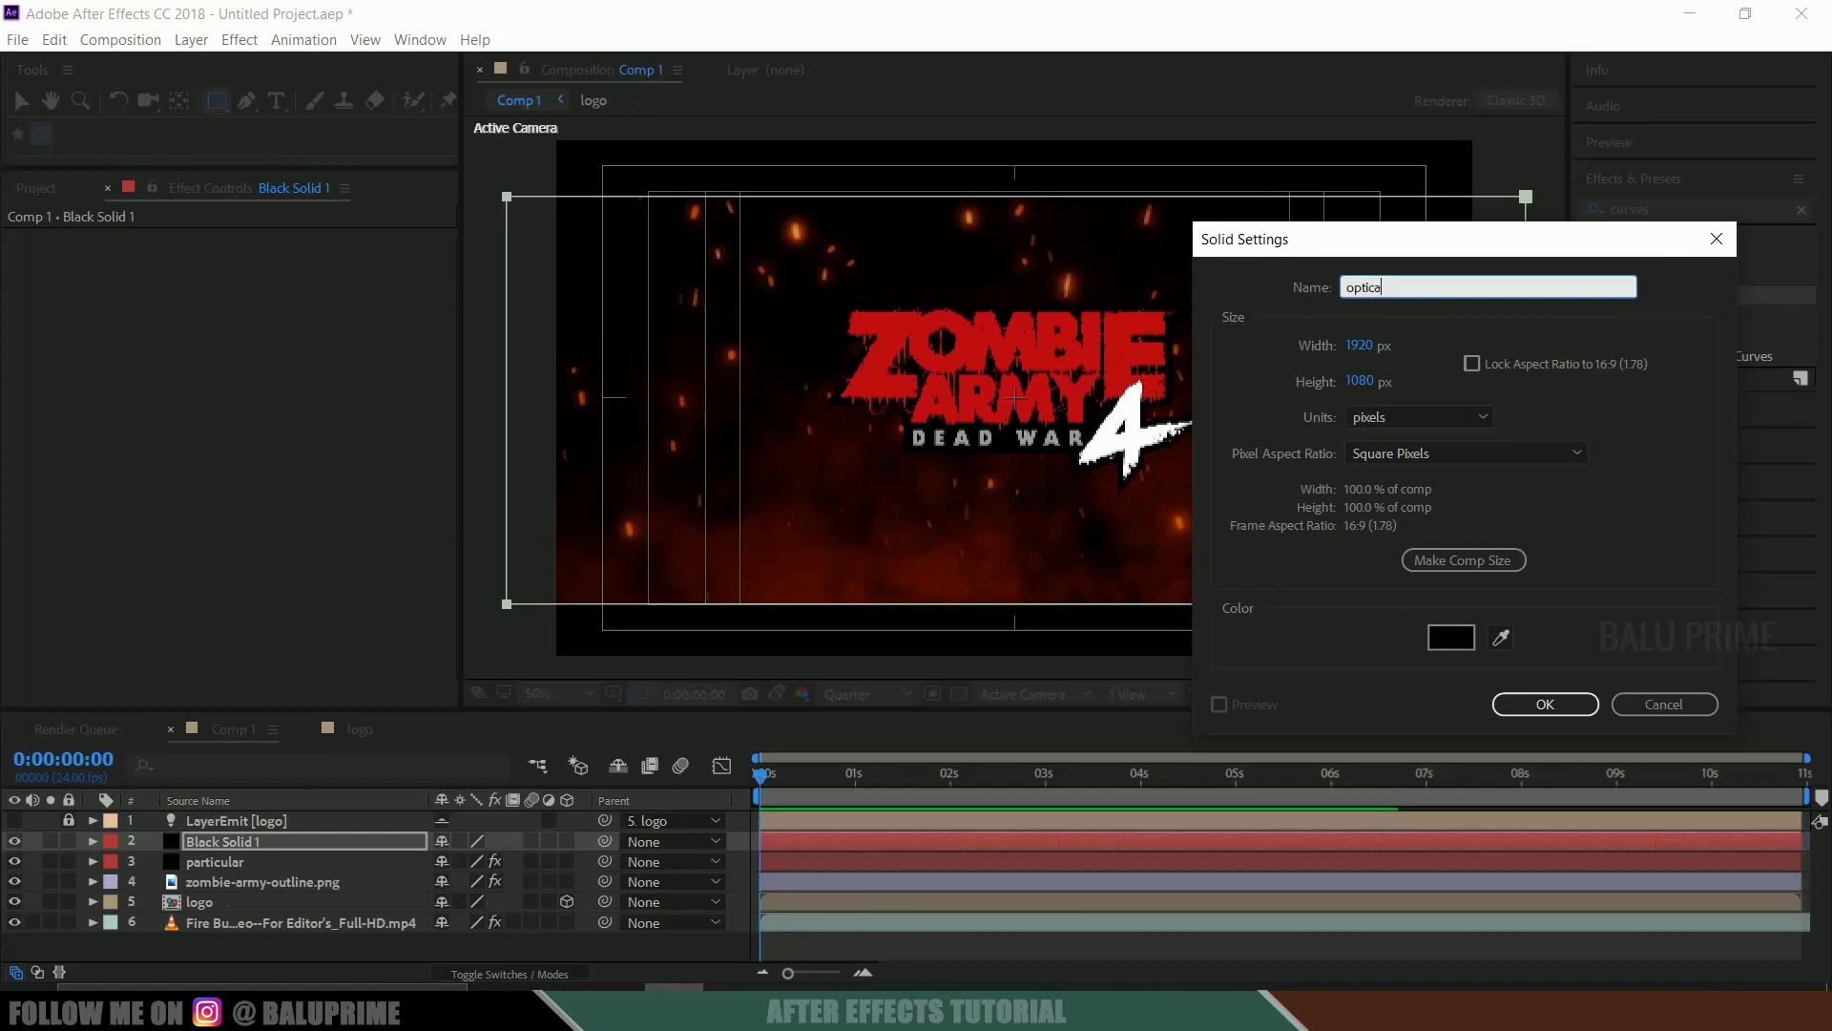
click(1550, 703)
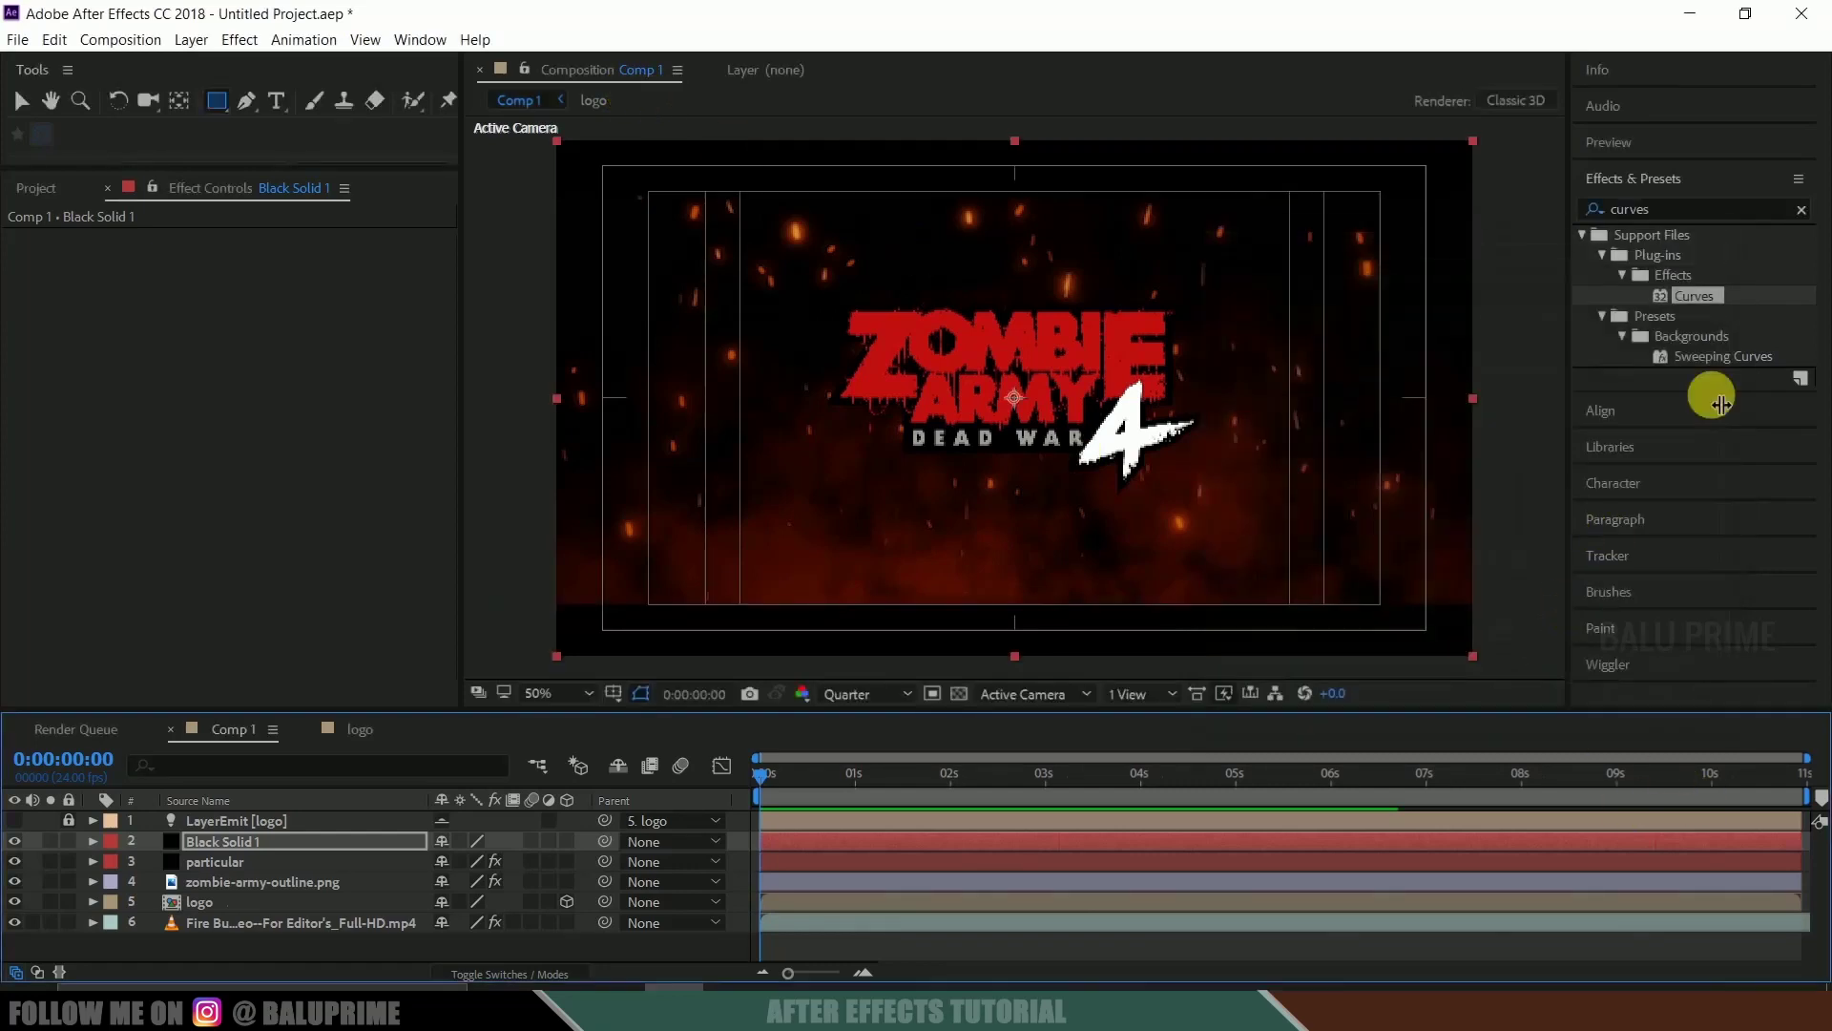
Find the Optical Flares effect, apply it to the optical layer and return to the Selection tool
click(1686, 220)
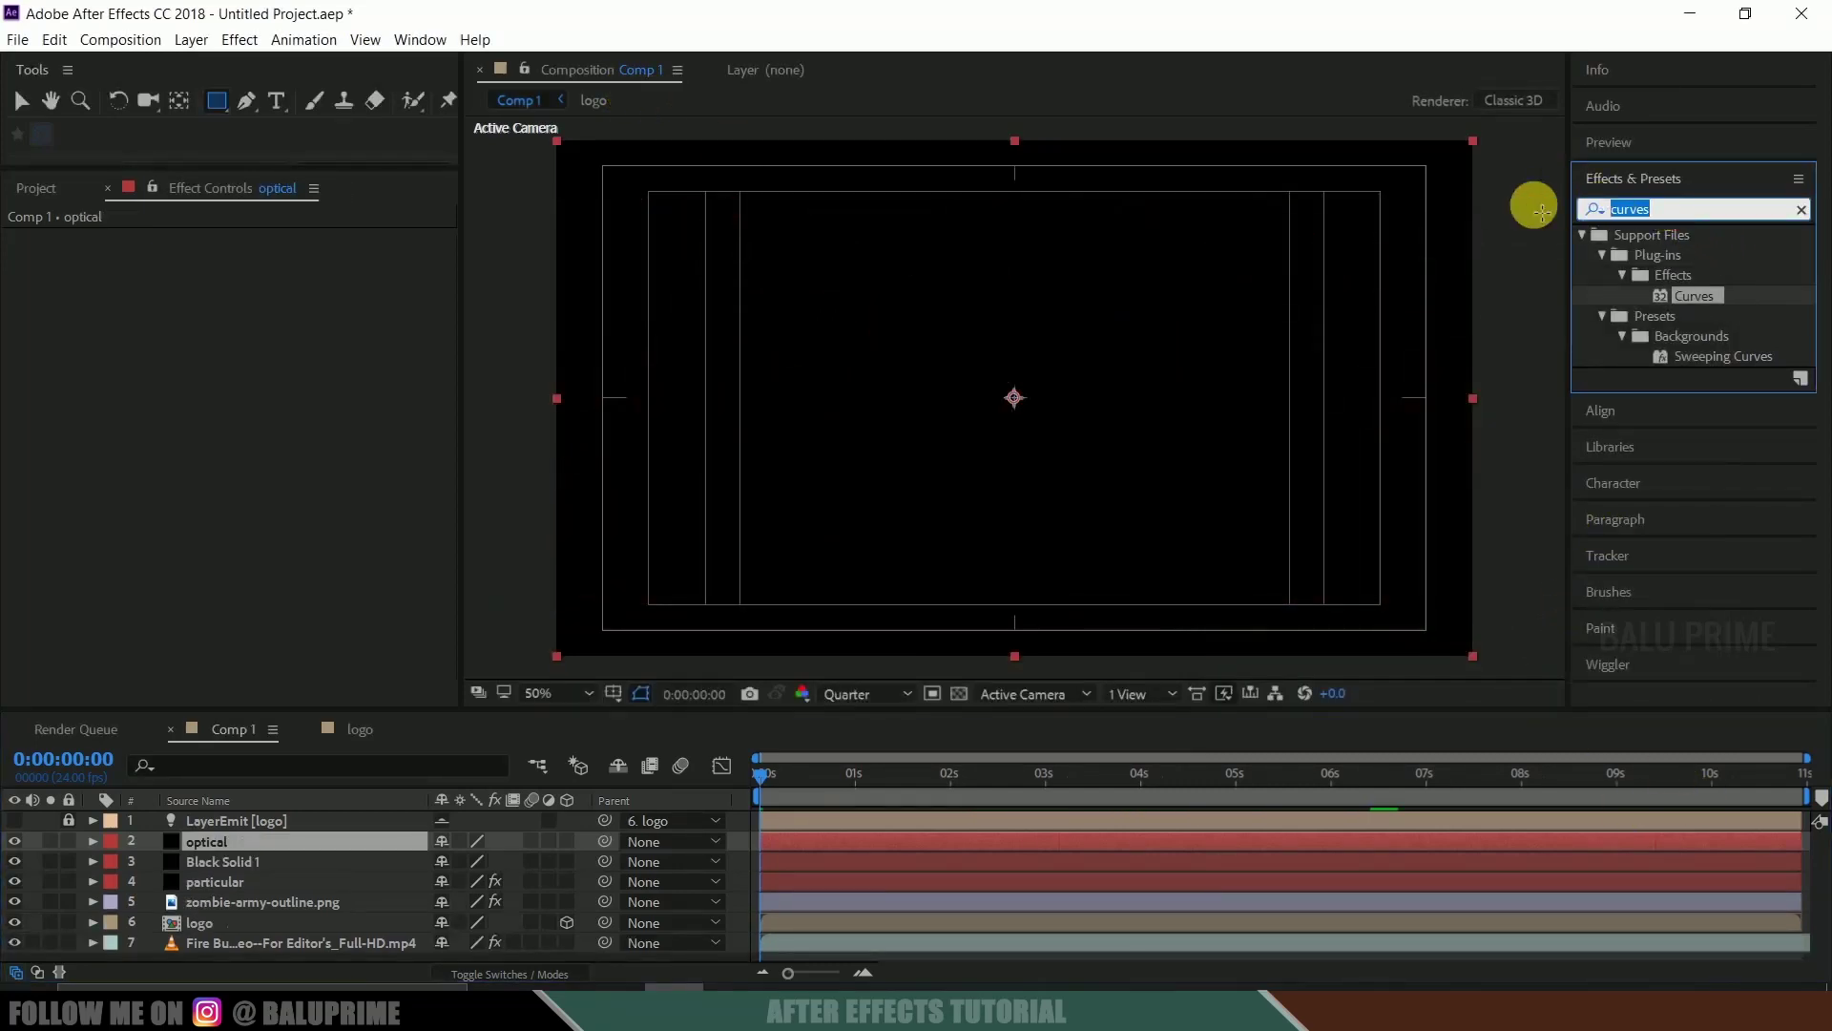
text(optical)
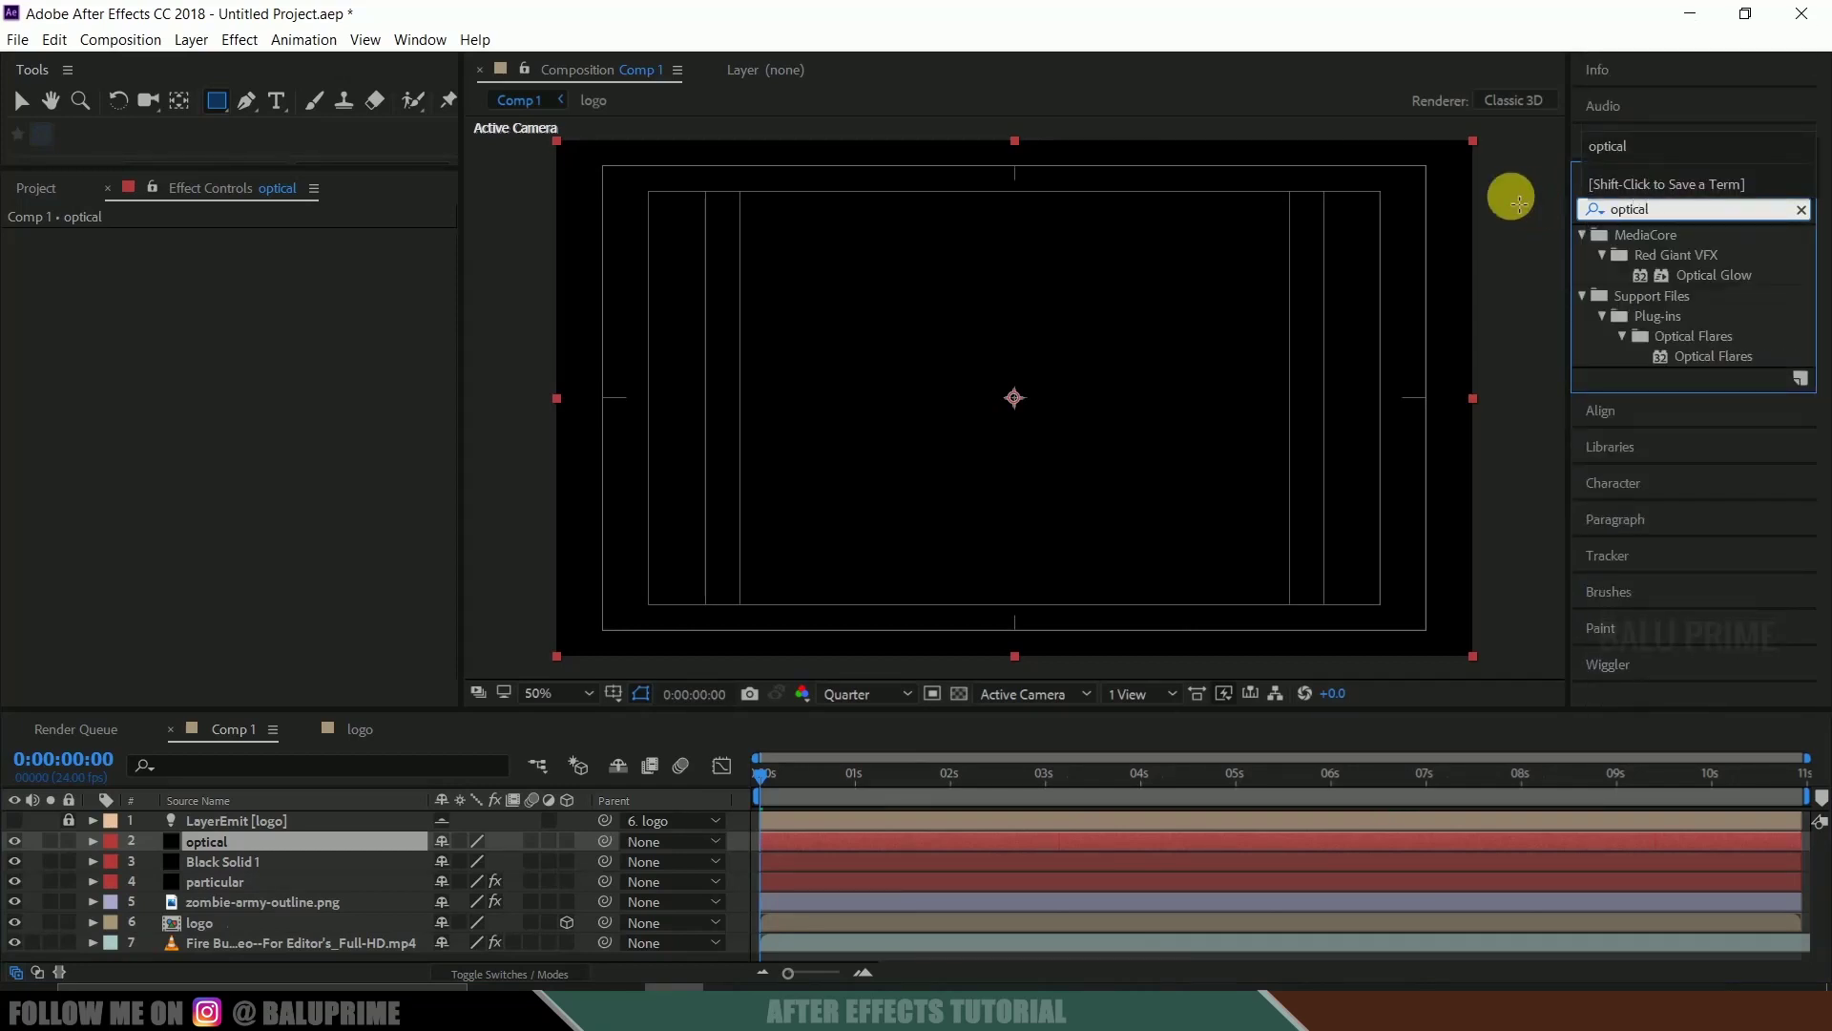
click(1702, 359)
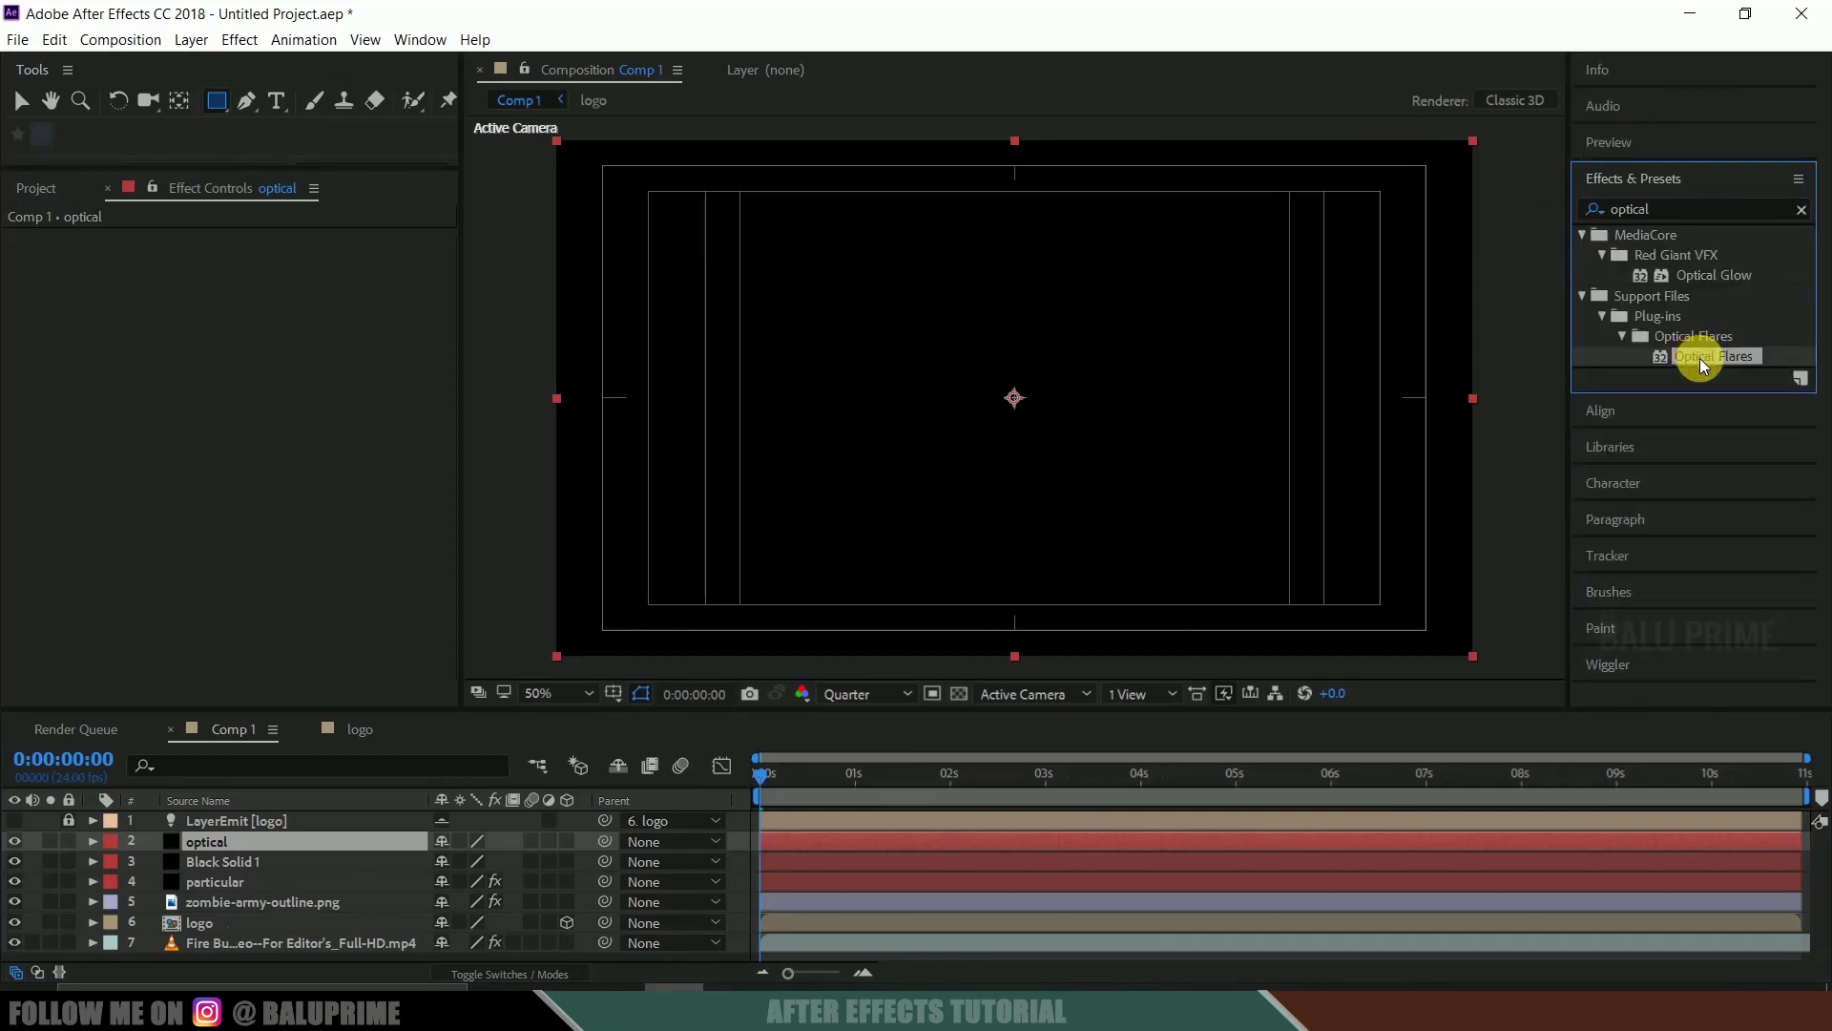
drag(1702, 365, 272, 845)
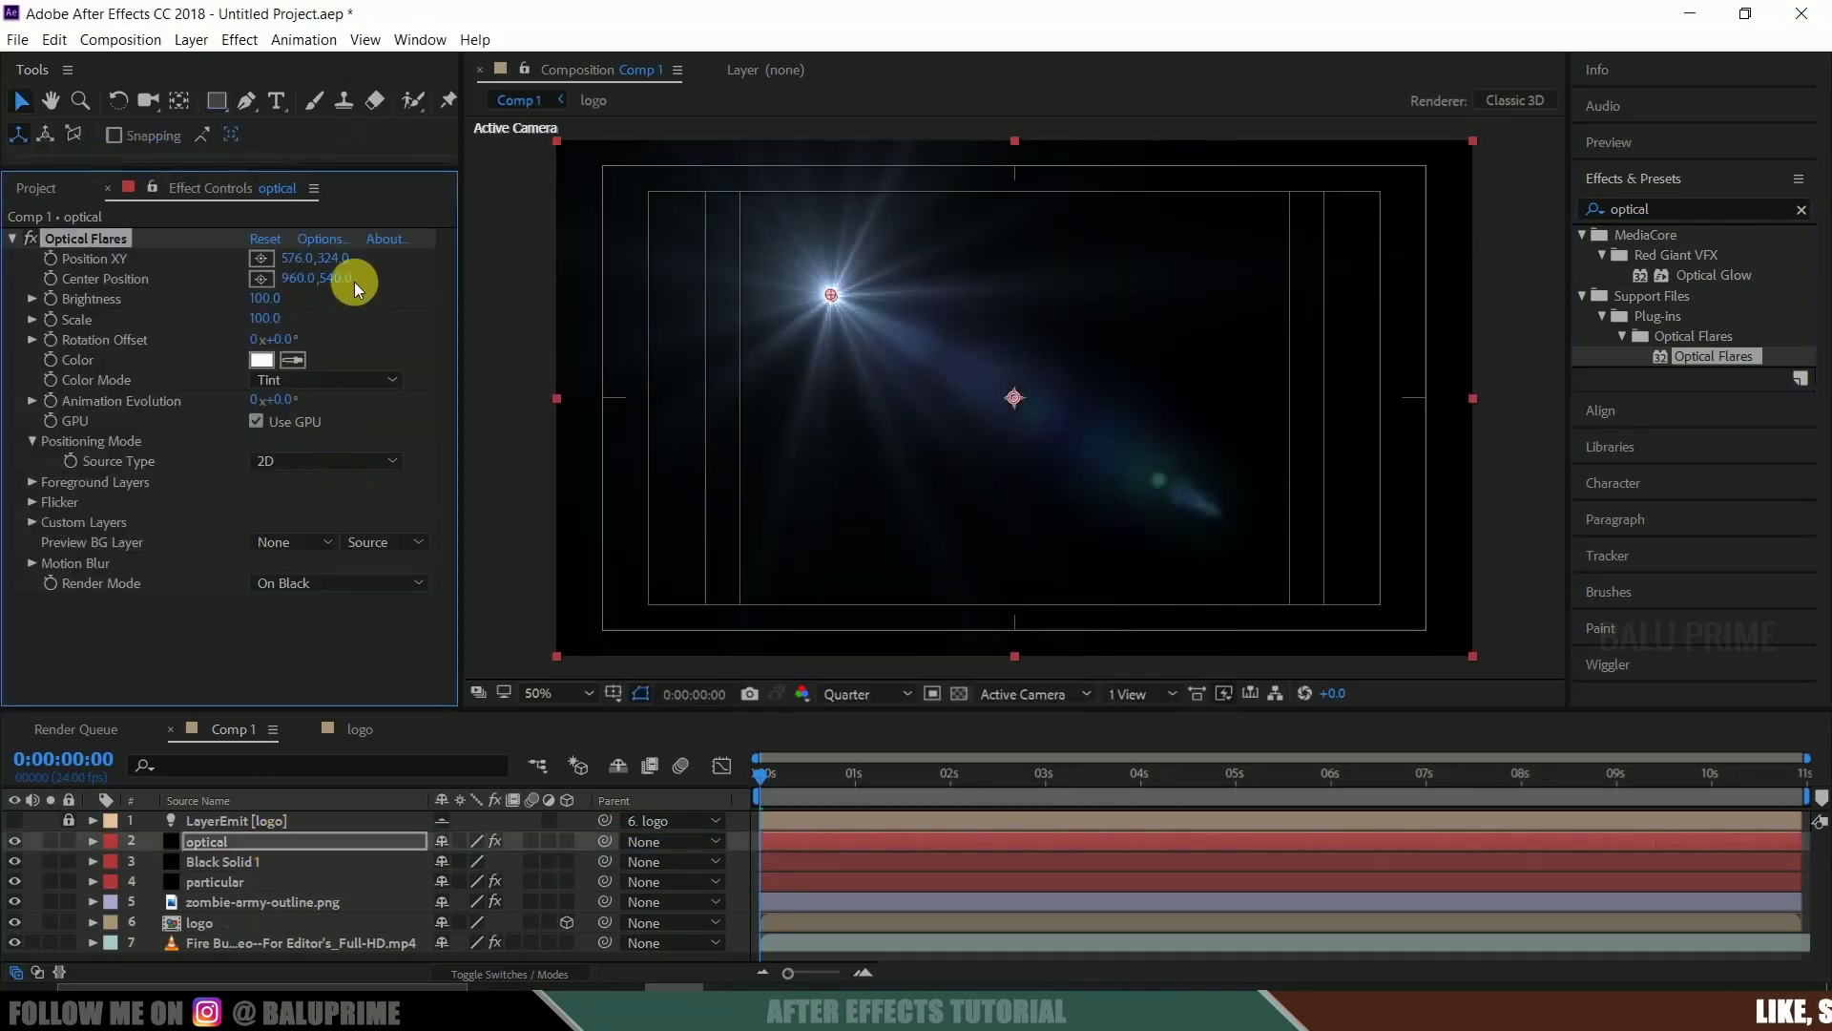
key(v)
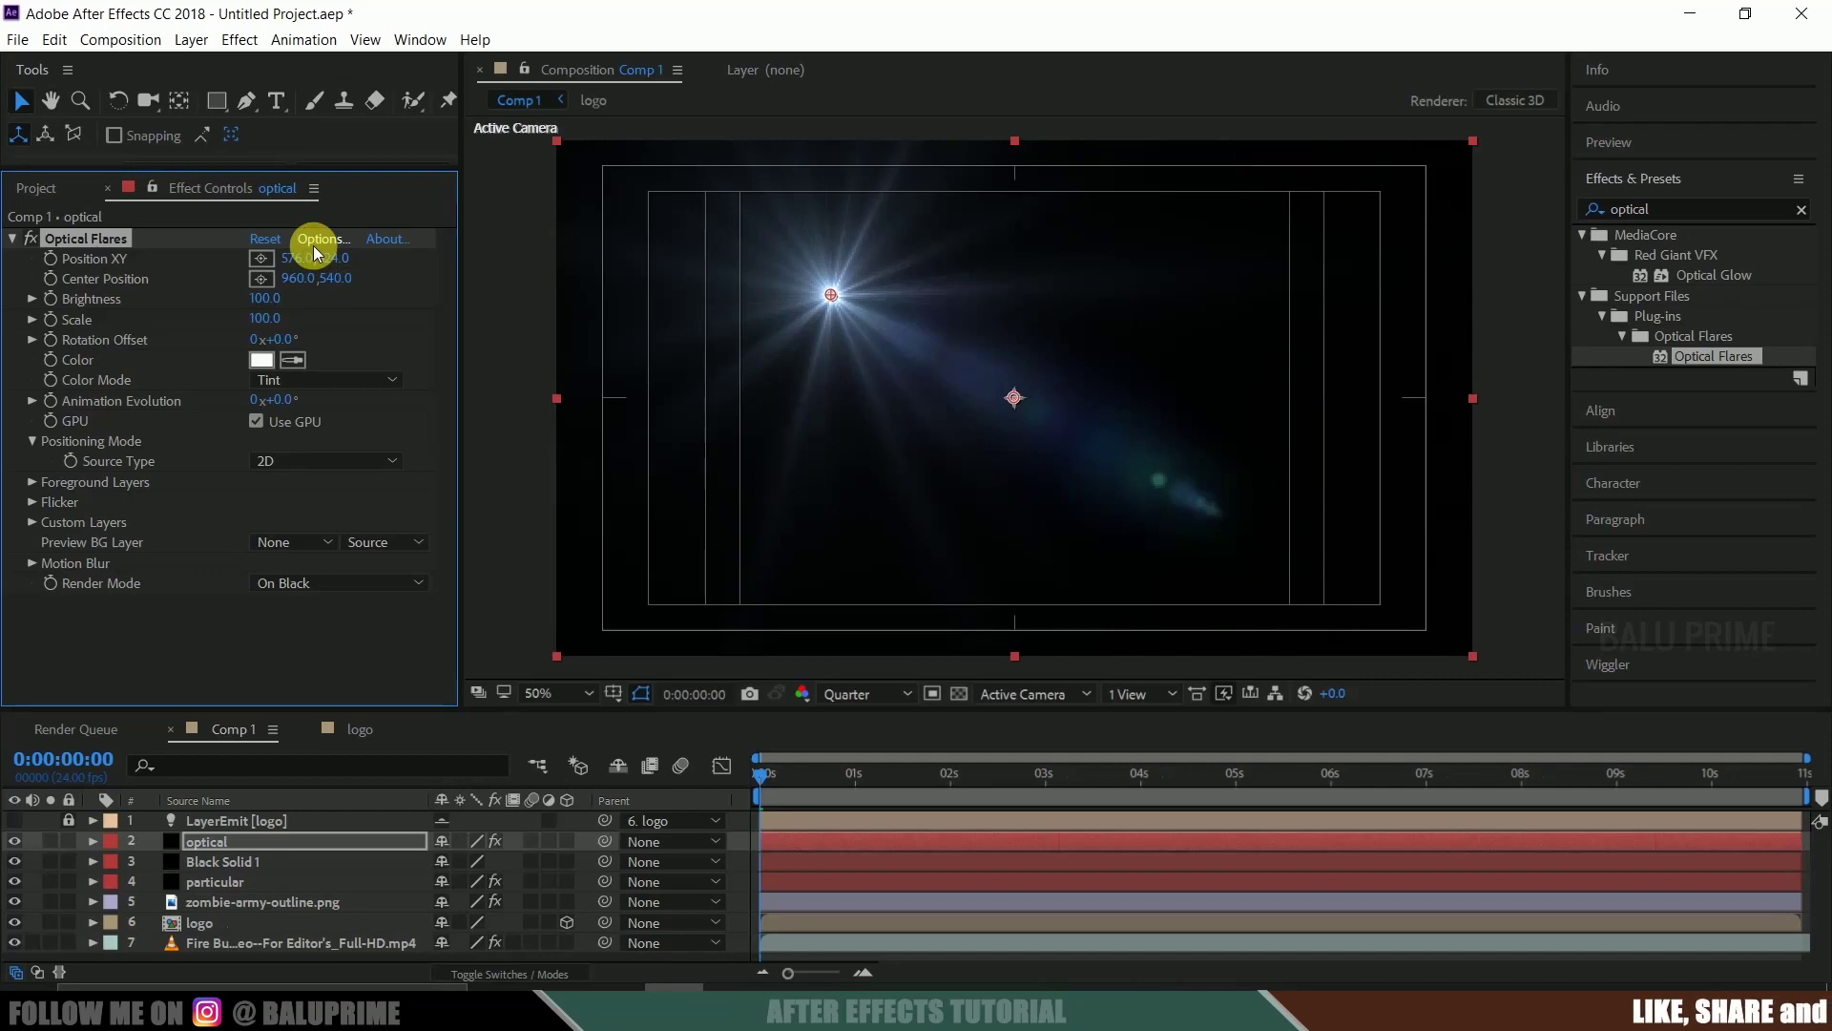
Load the Dirty Anamorphic preset from the Motion Graphics lens flares in the Optical Flares options
click(313, 245)
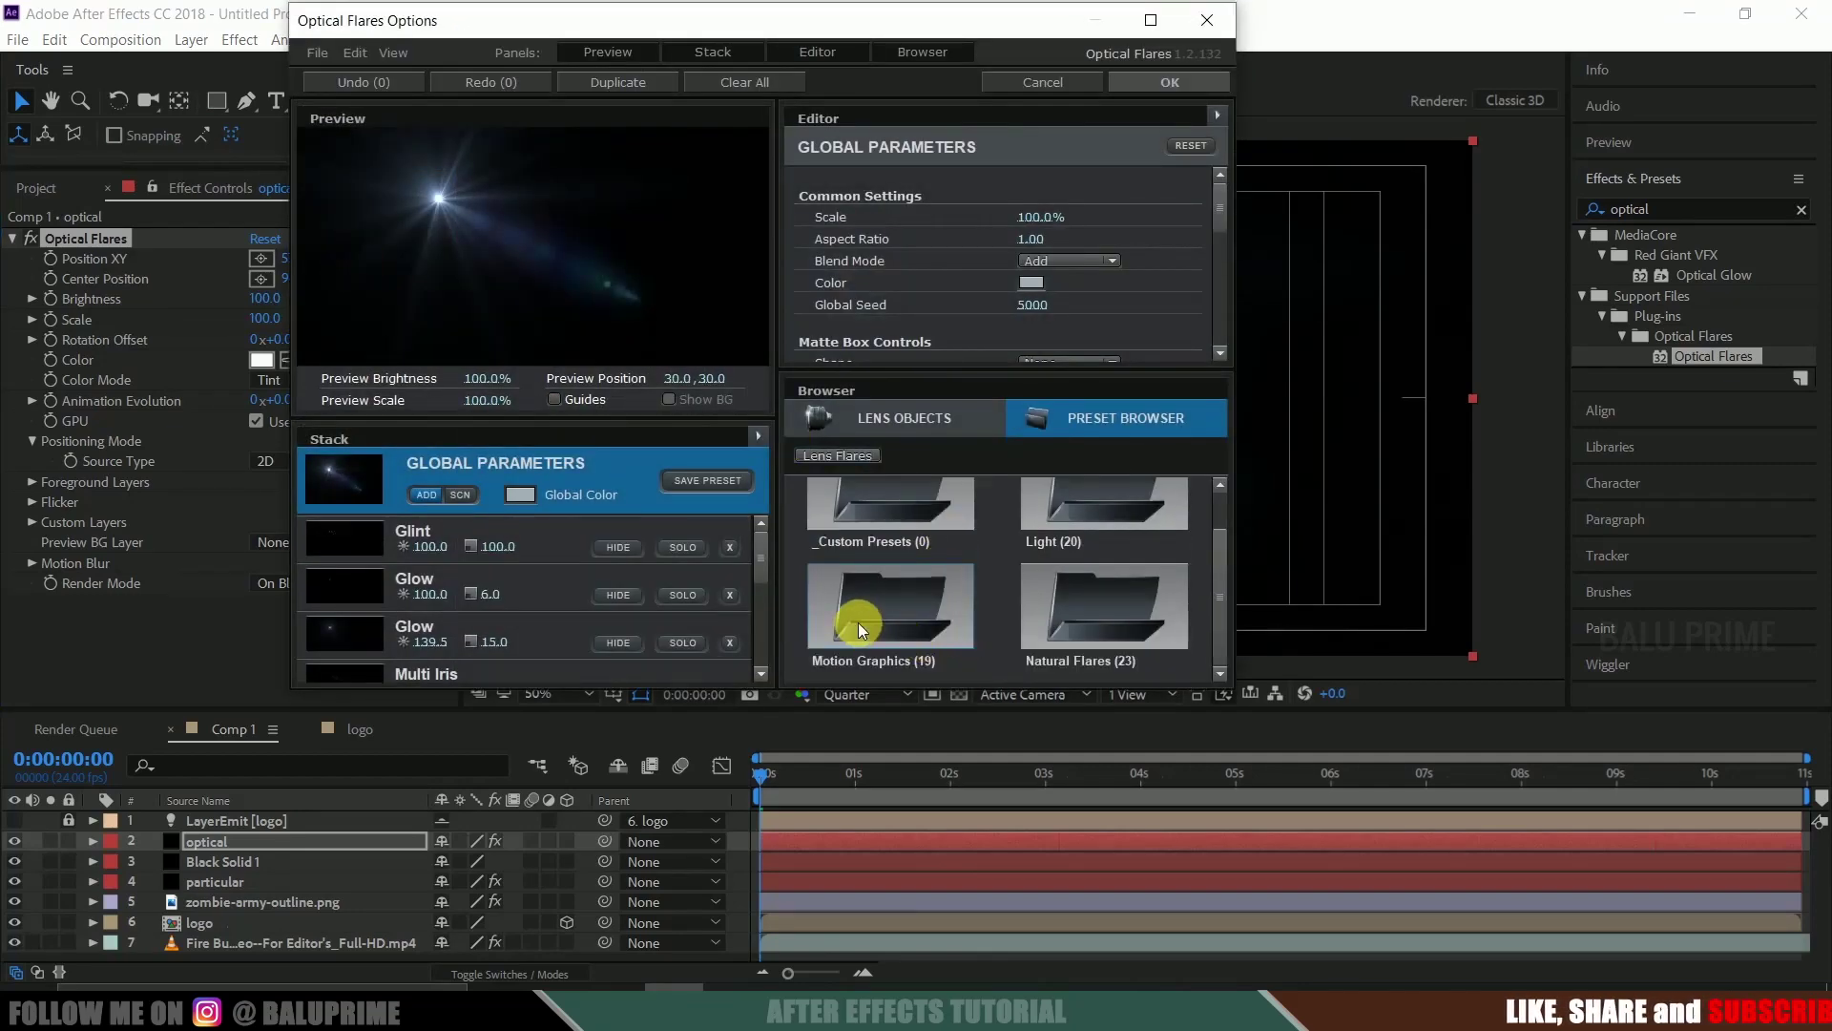
click(888, 619)
scroll(915, 618, down, 2)
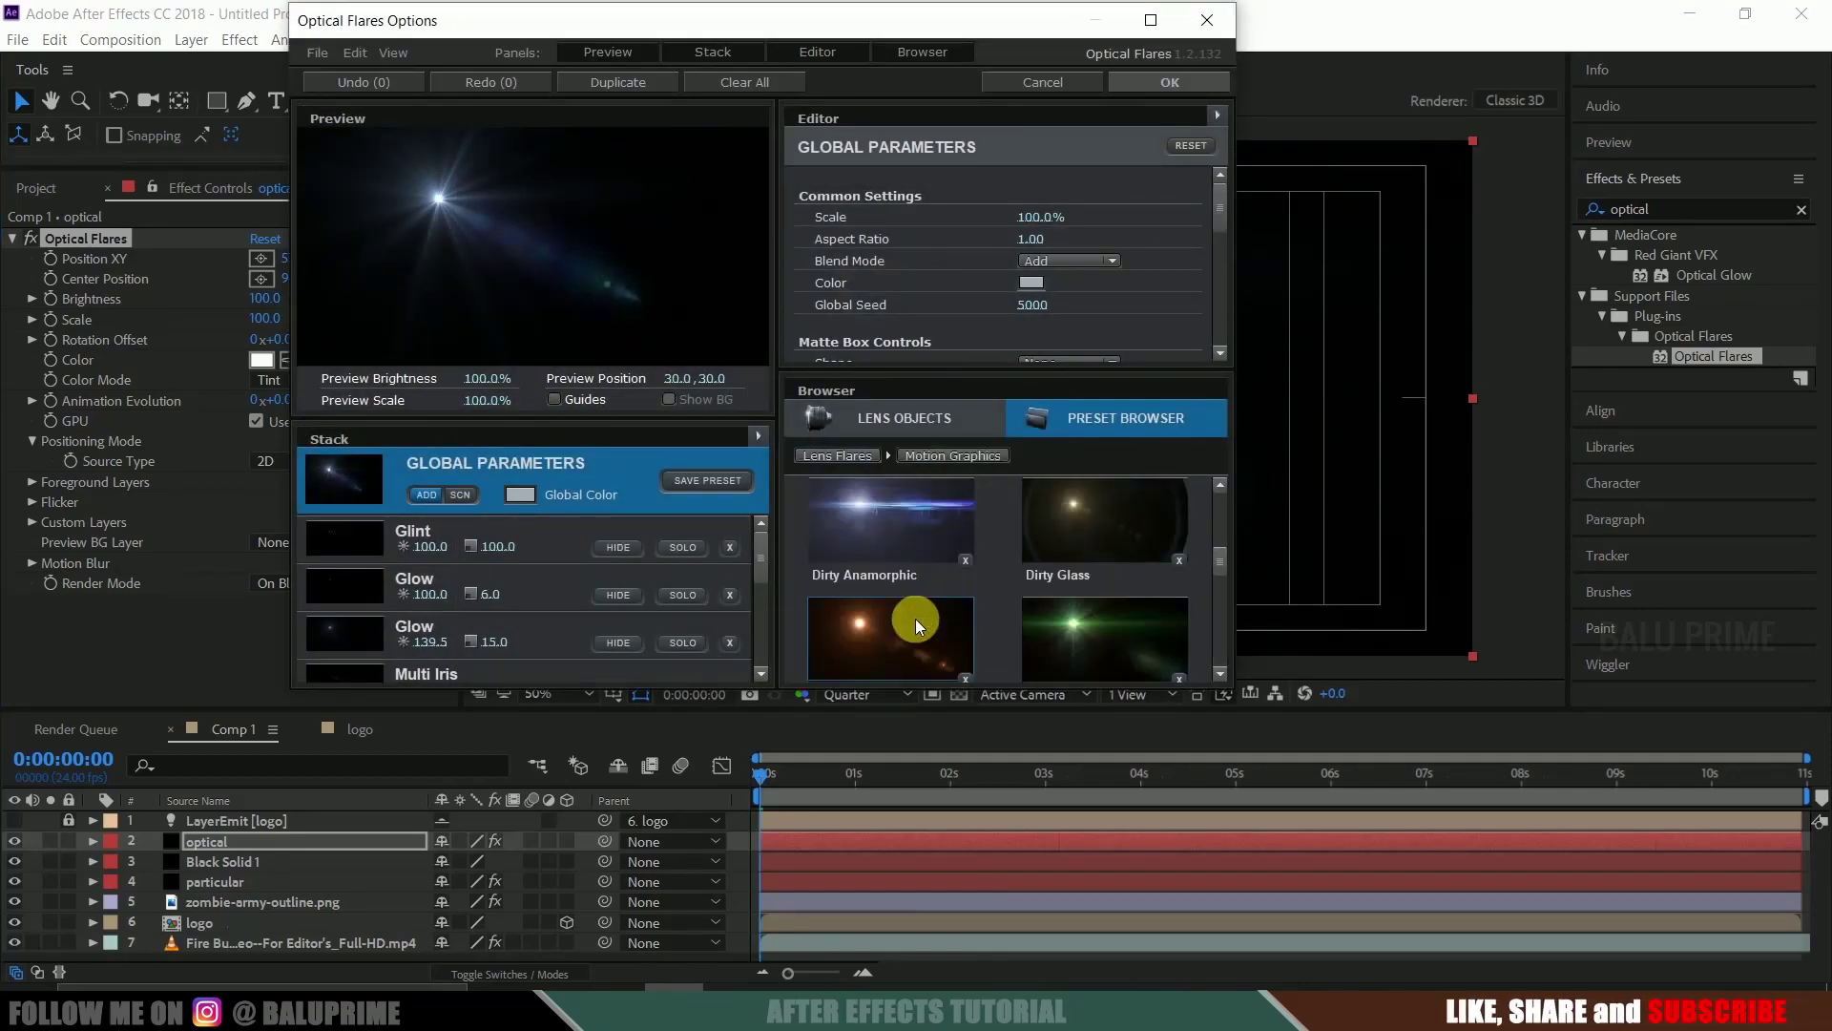
click(883, 522)
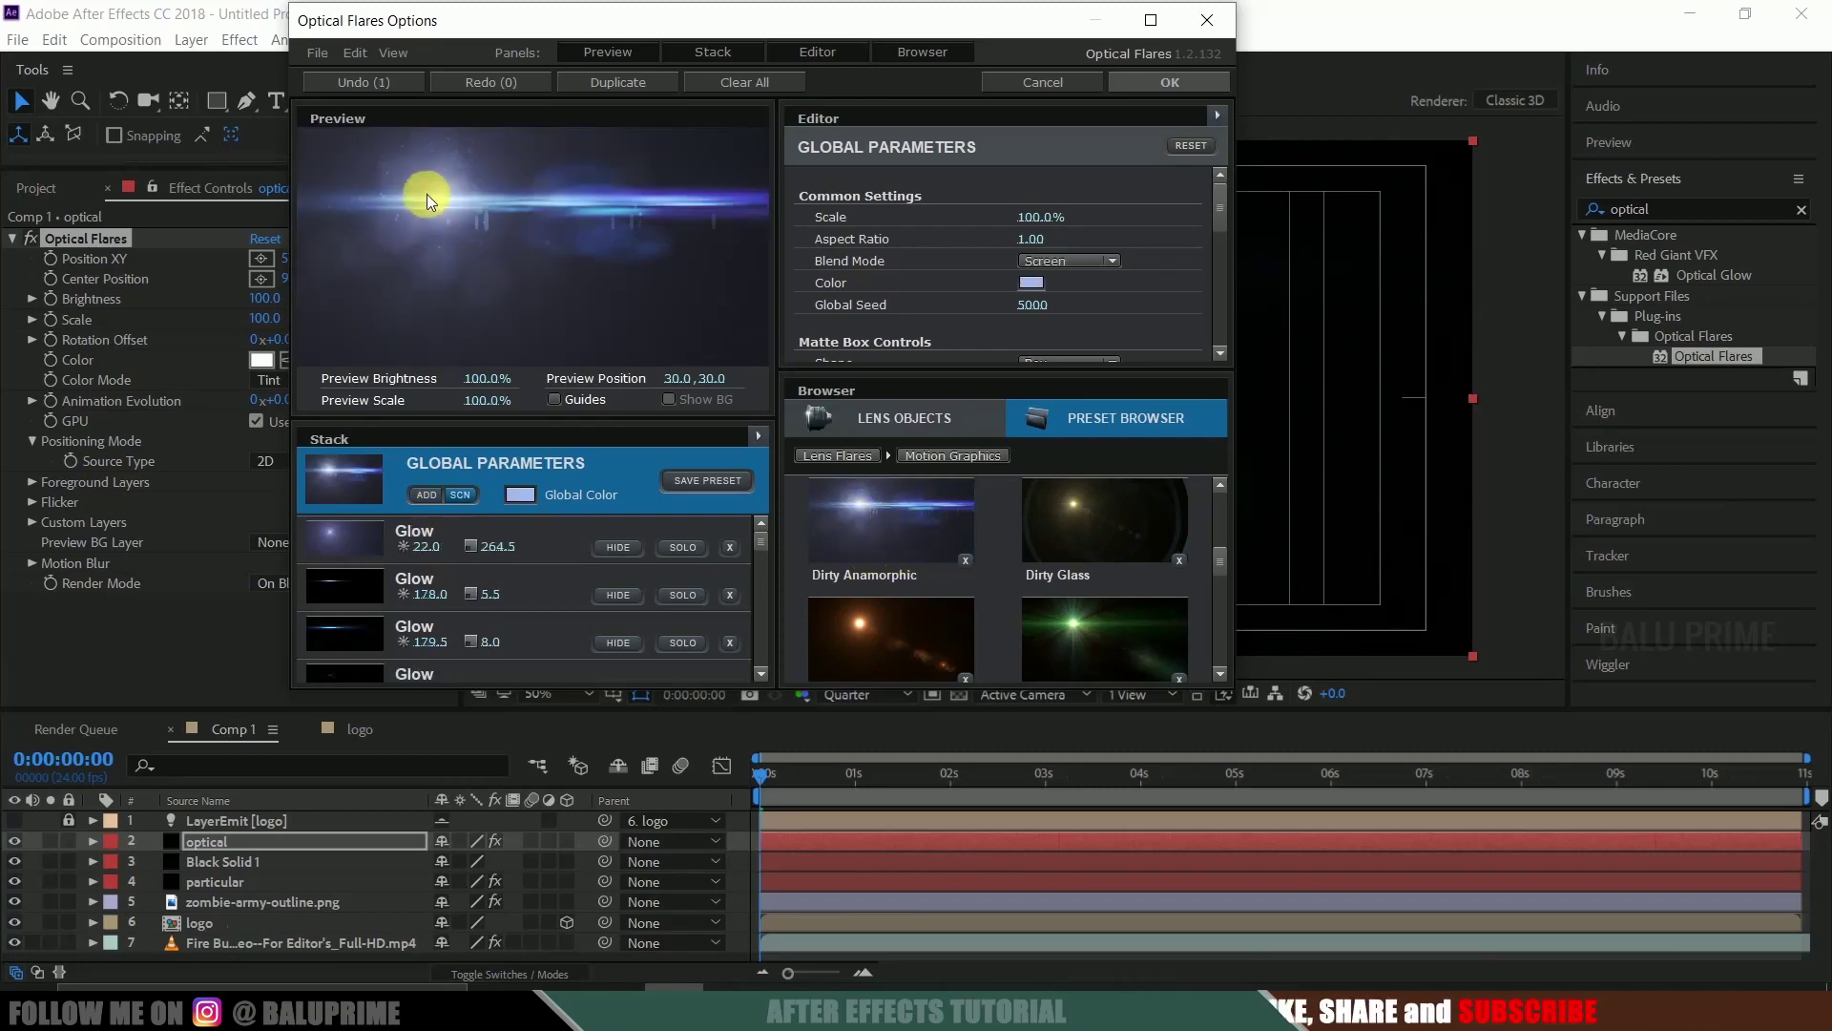
Set the flare's Global Color to red FF0000 and accept the Optical Flares options
click(520, 493)
click(606, 391)
click(586, 387)
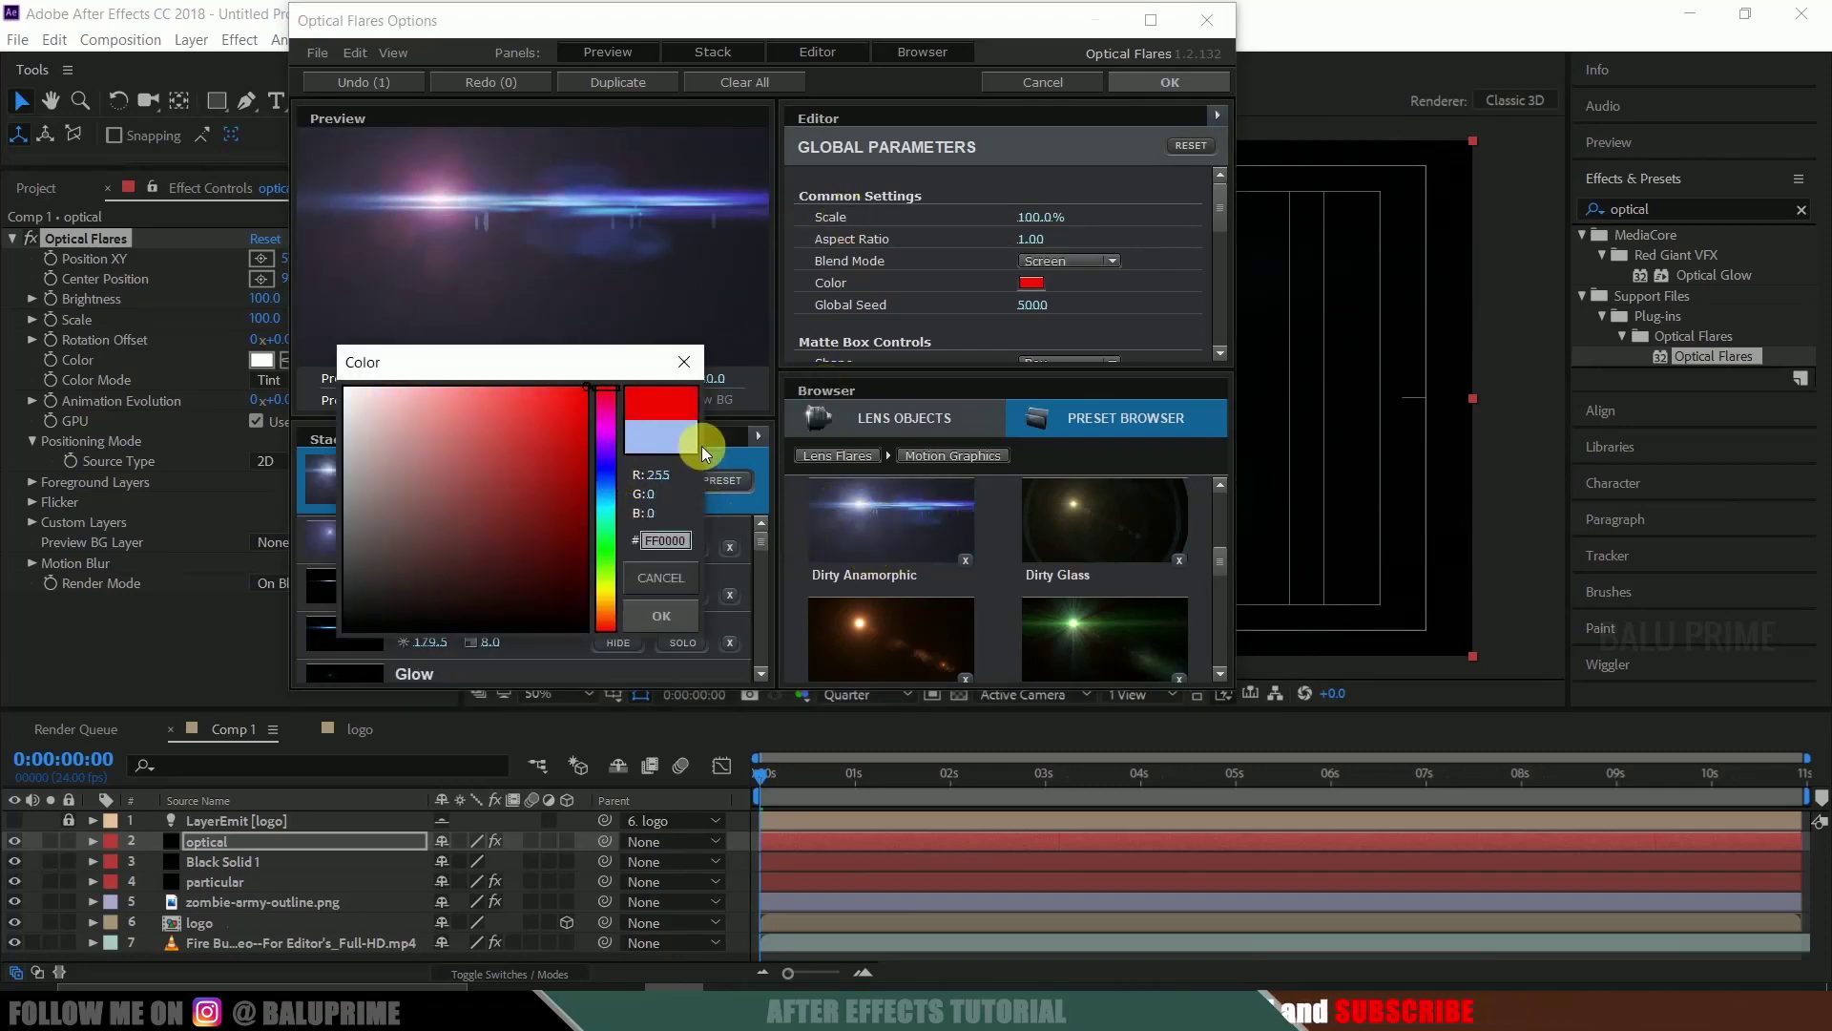
click(661, 609)
click(1157, 83)
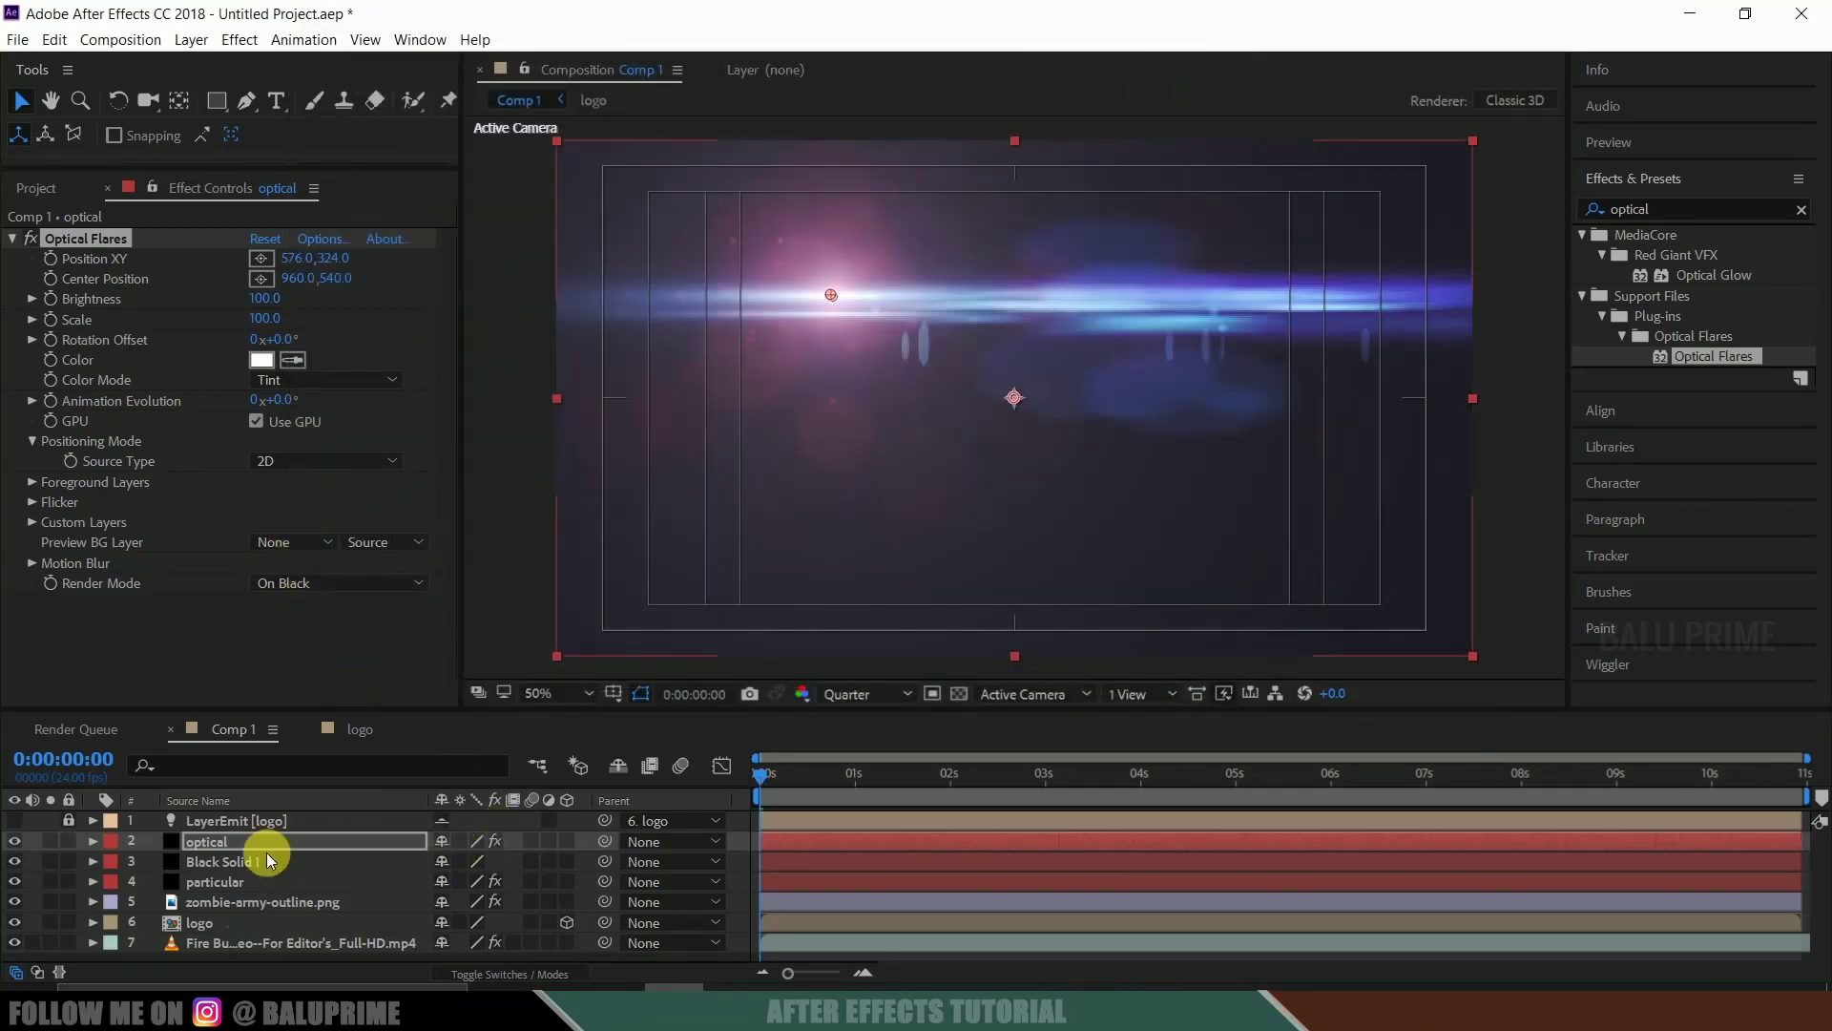
Show the layer blending modes and set the optical layer's mode to Add
click(284, 849)
click(466, 970)
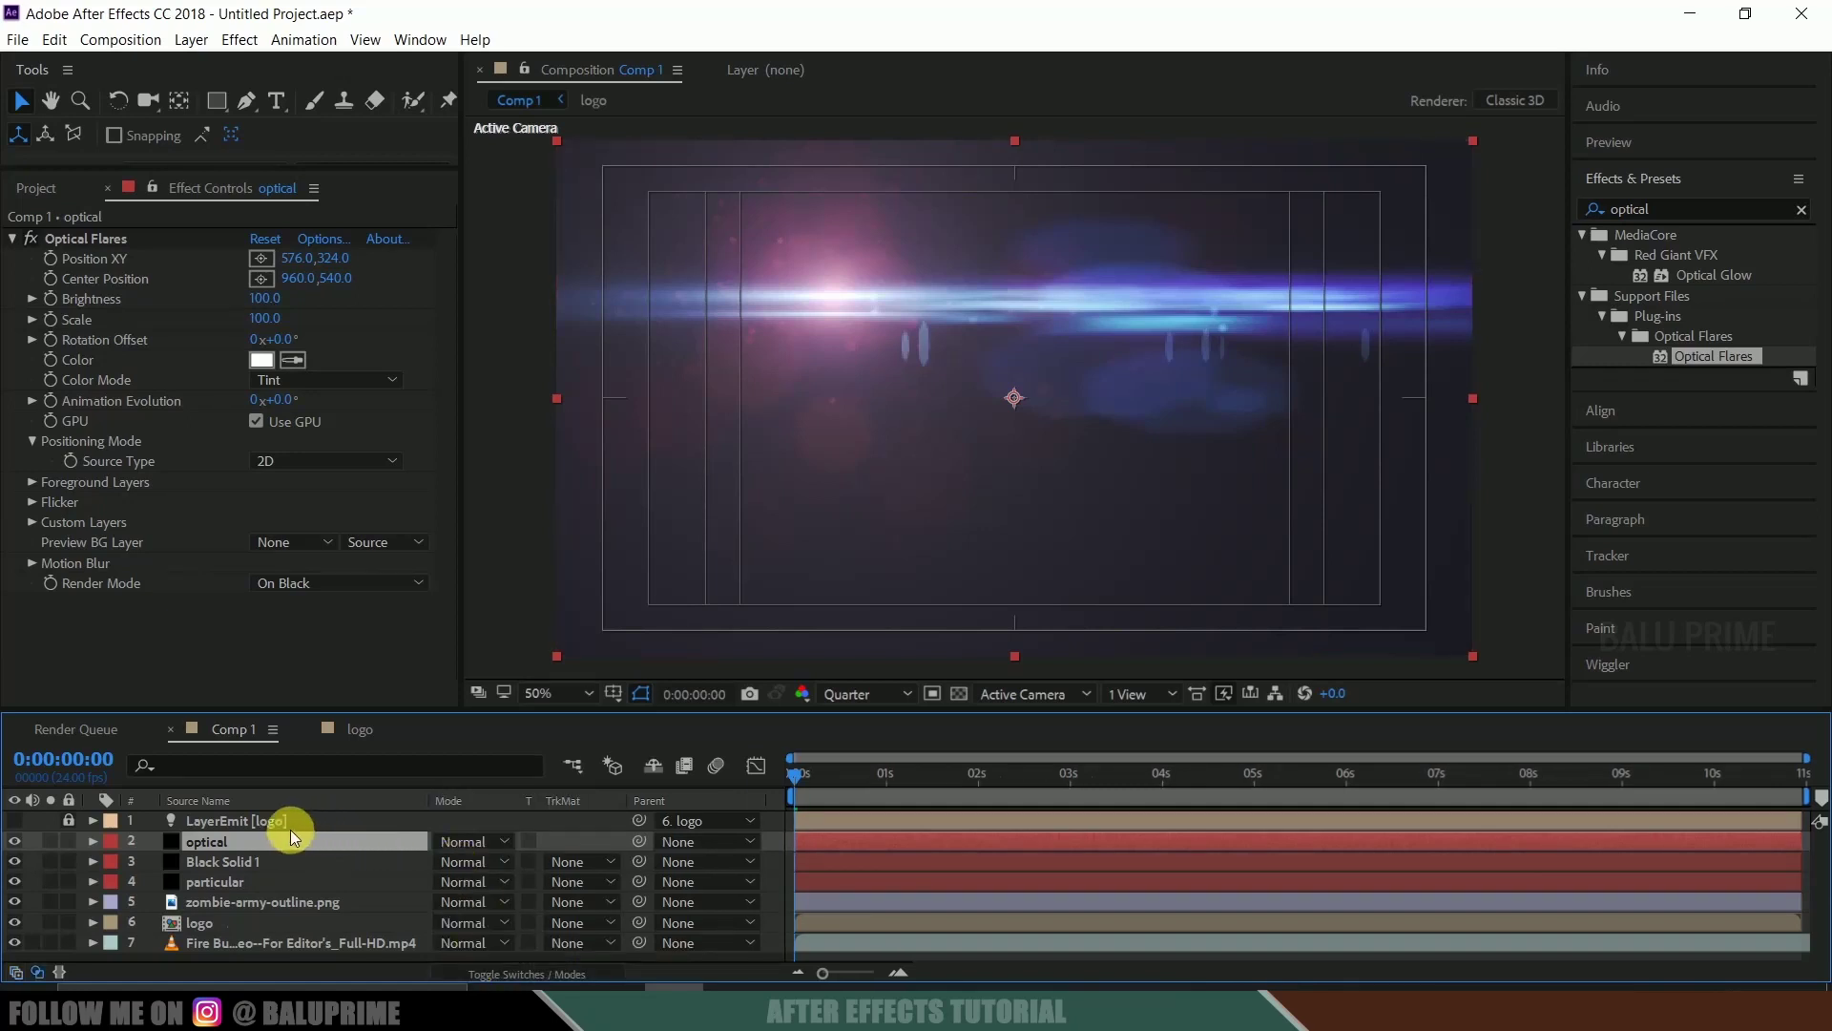
click(456, 839)
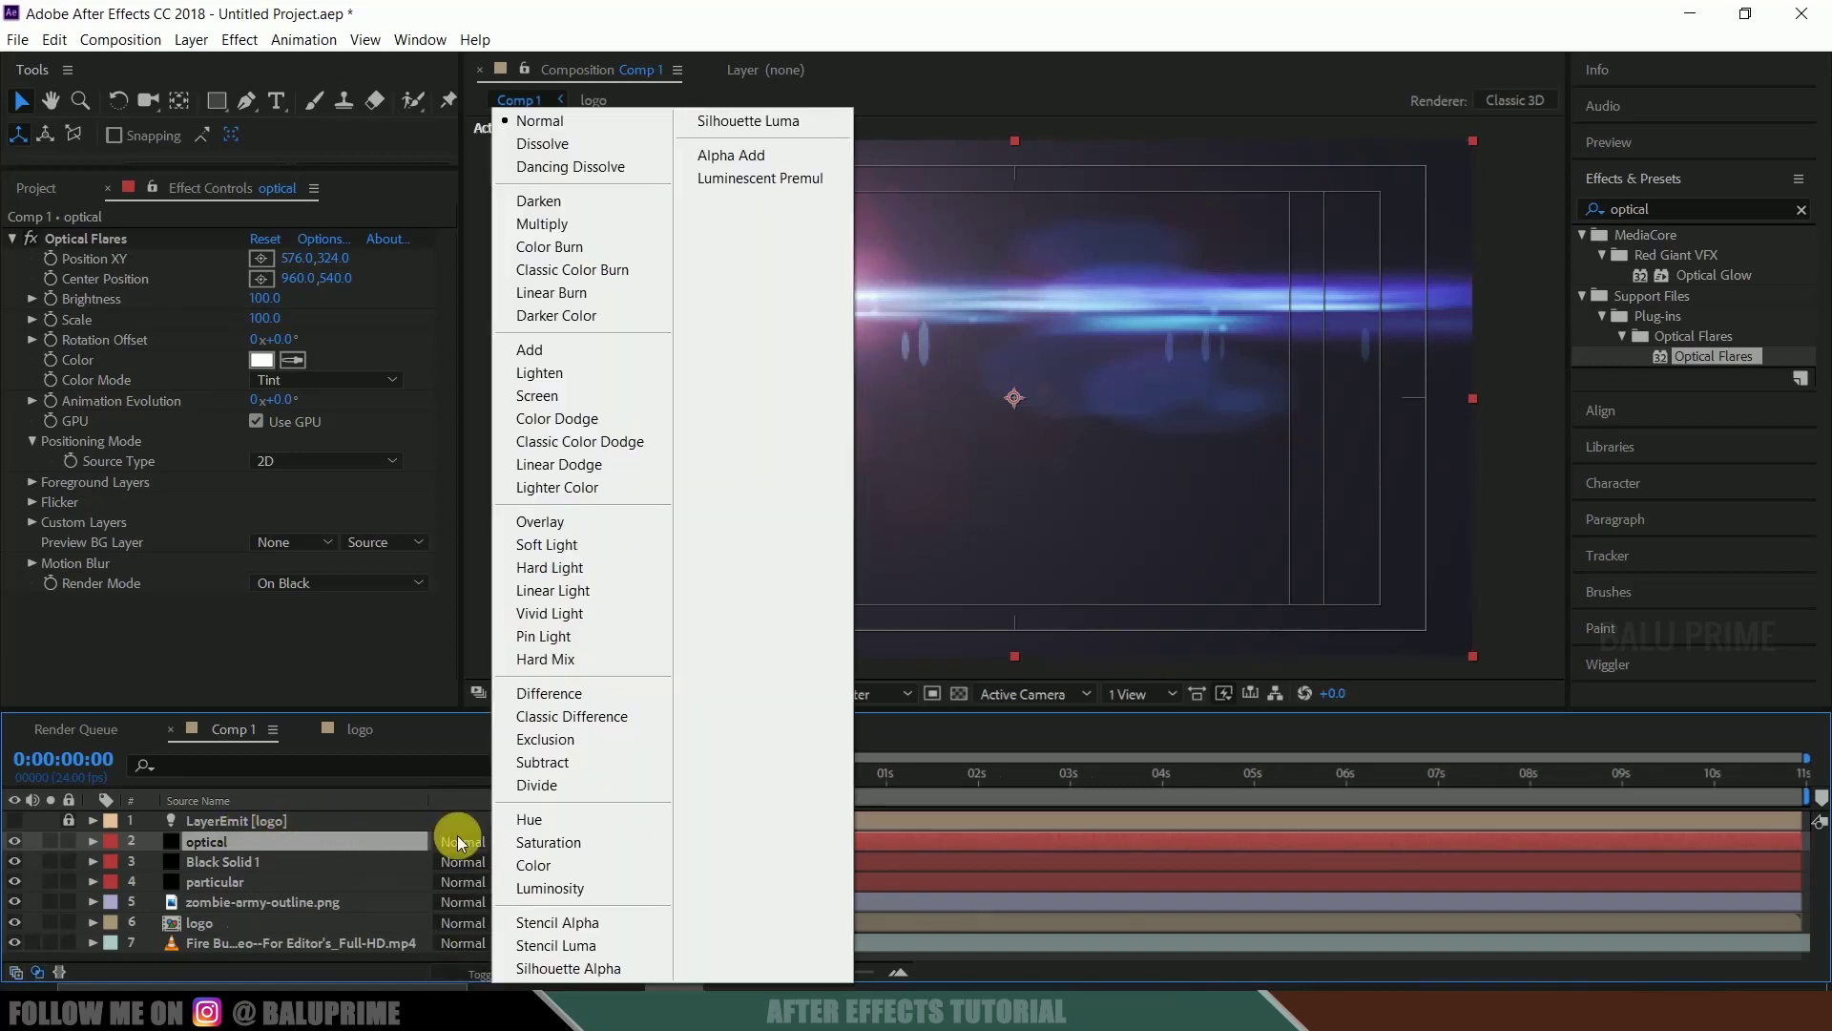
click(607, 353)
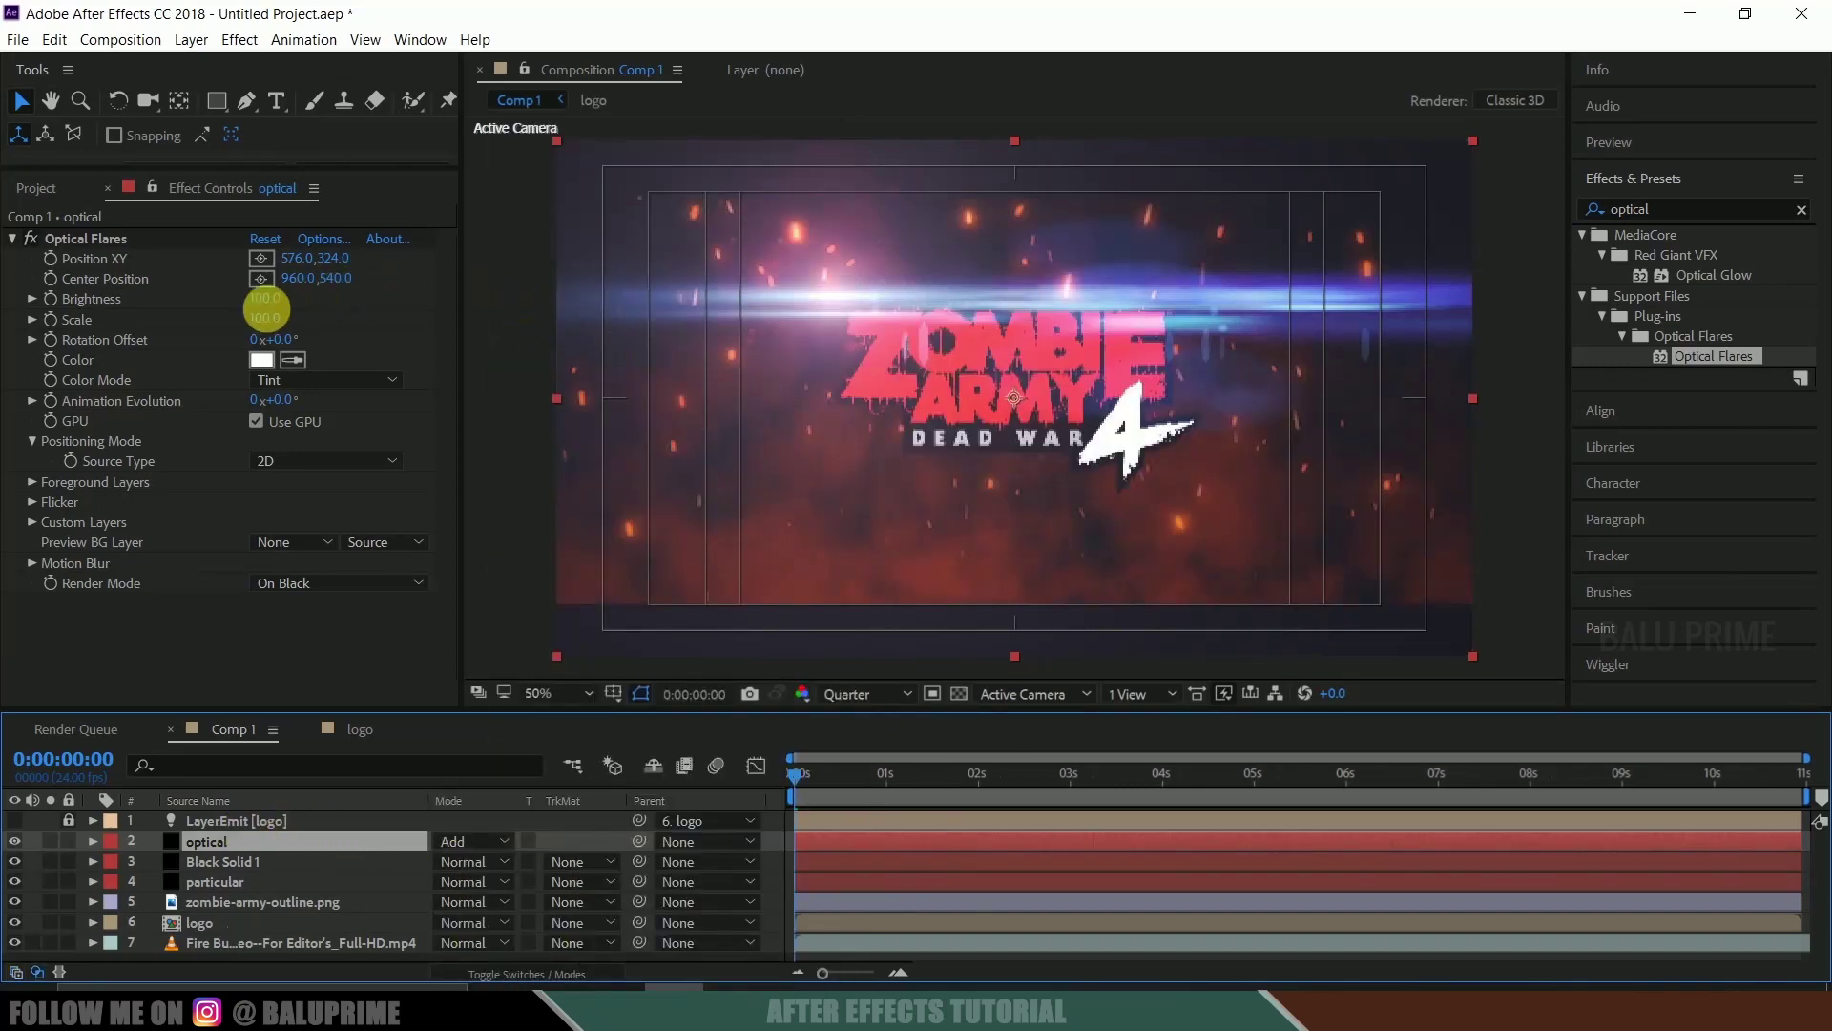
Set the Optical Flares Scale to 25
click(260, 319)
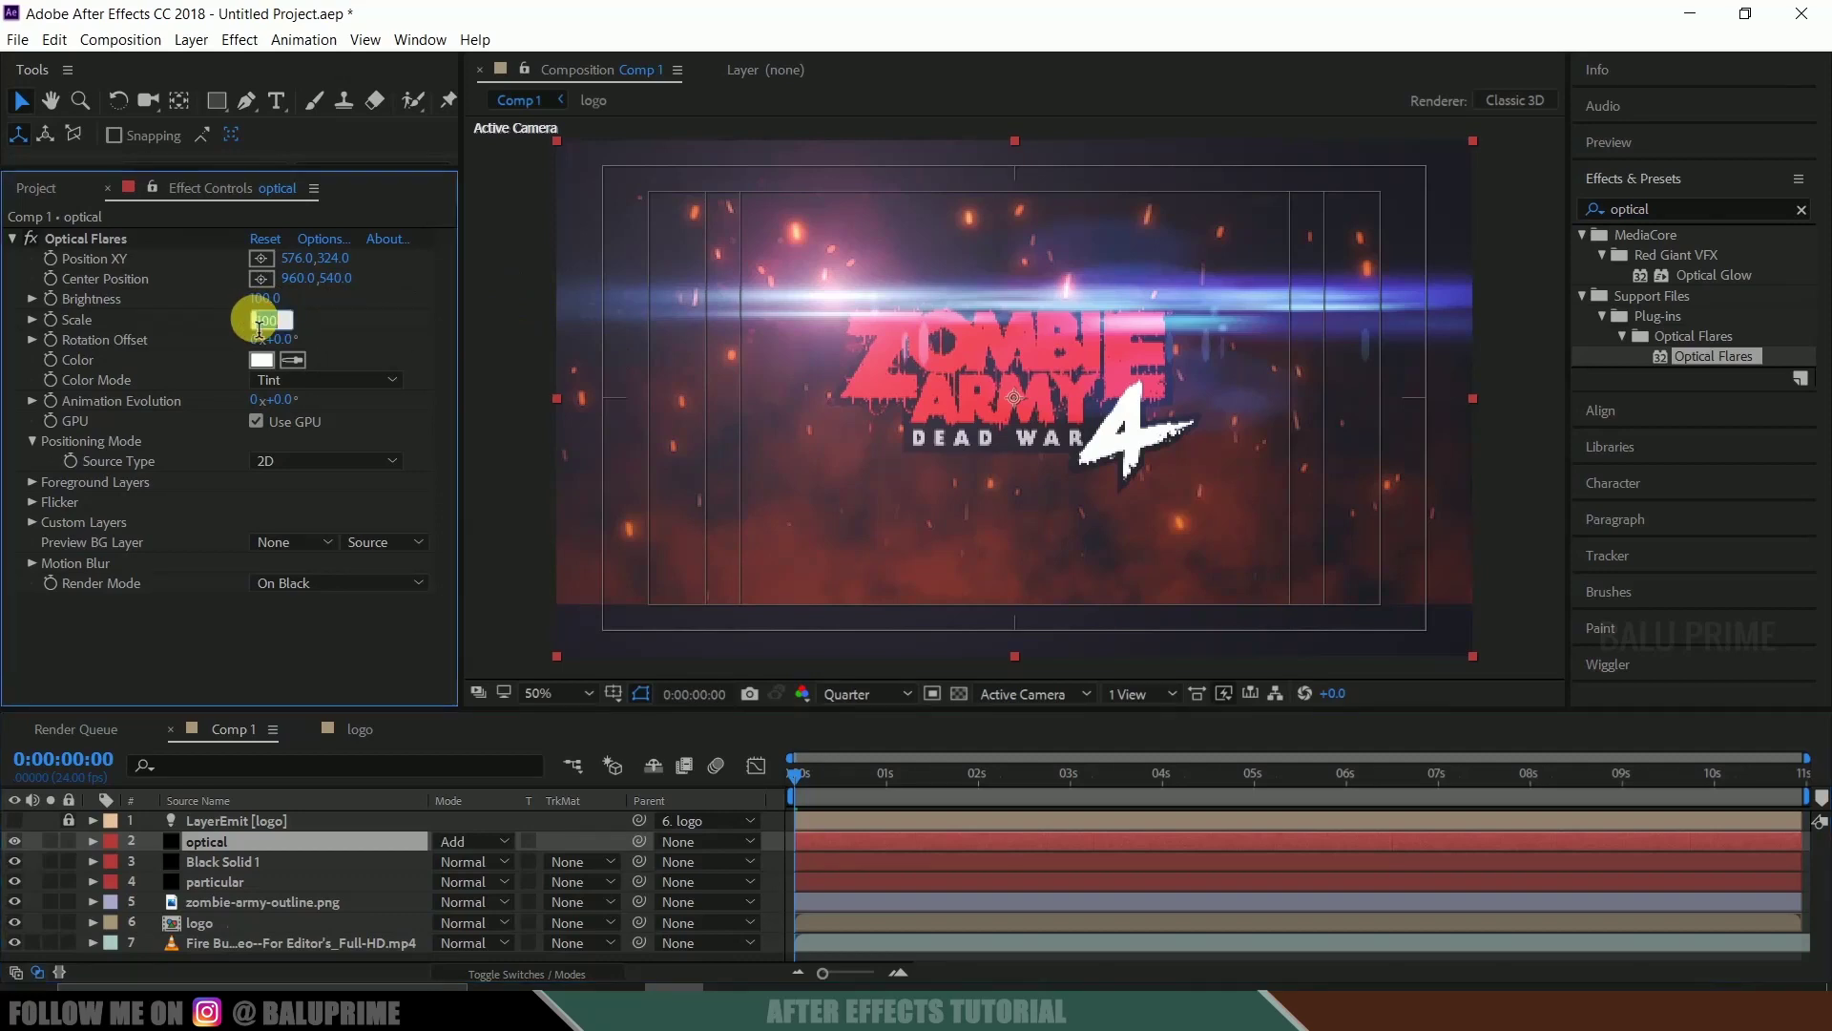
text(25)
key(Return)
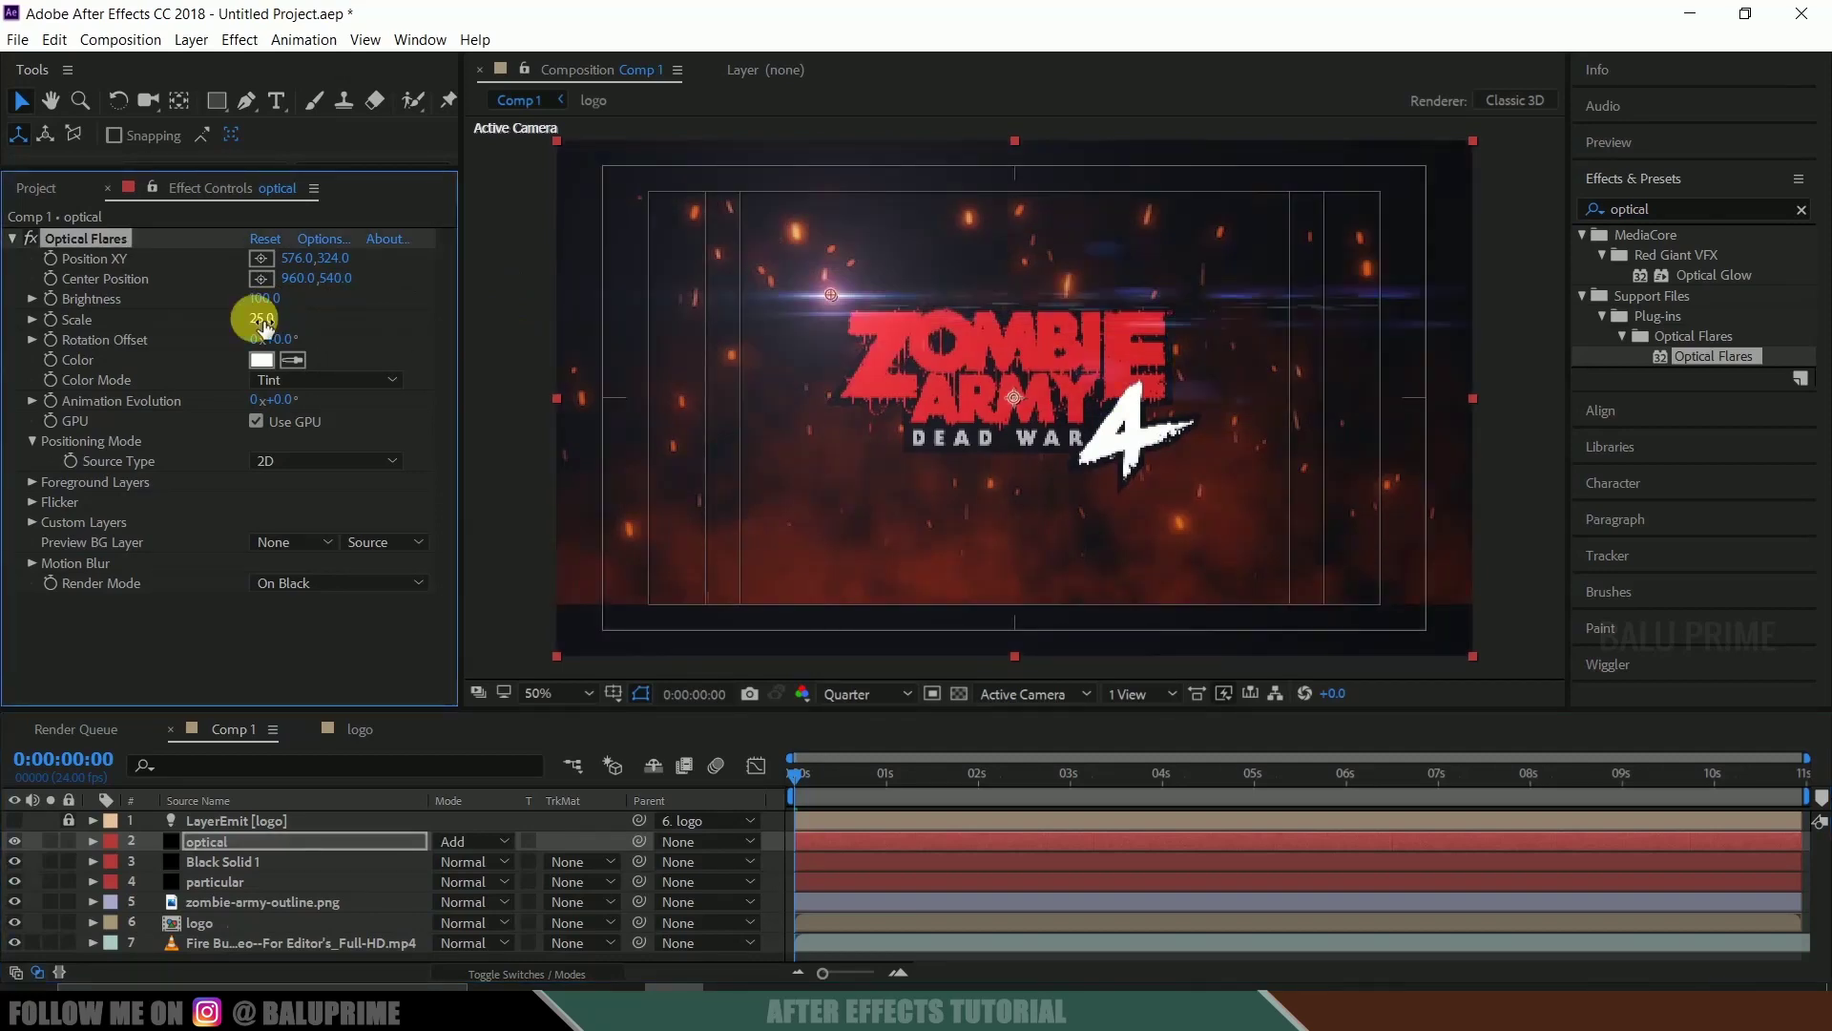
Position the flare just outside the frame's left edge at about -68, 552 and set its Color to light red F75555
click(261, 258)
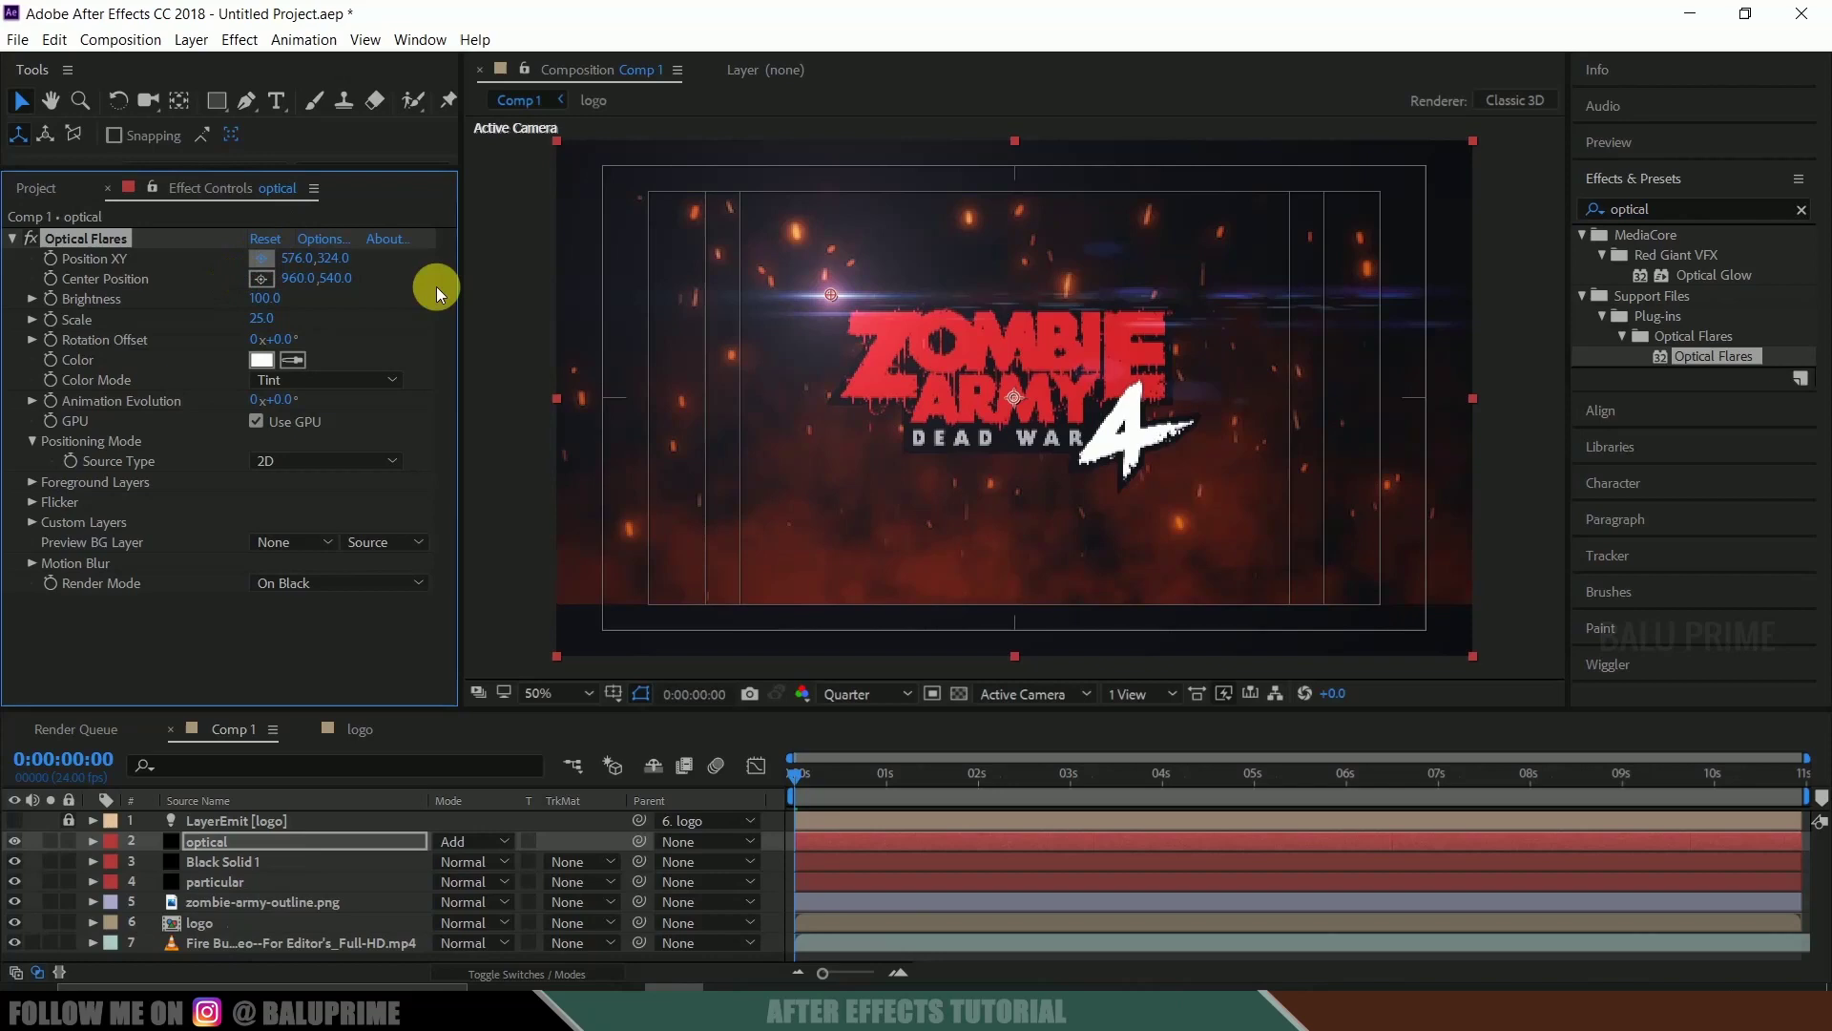
click(524, 405)
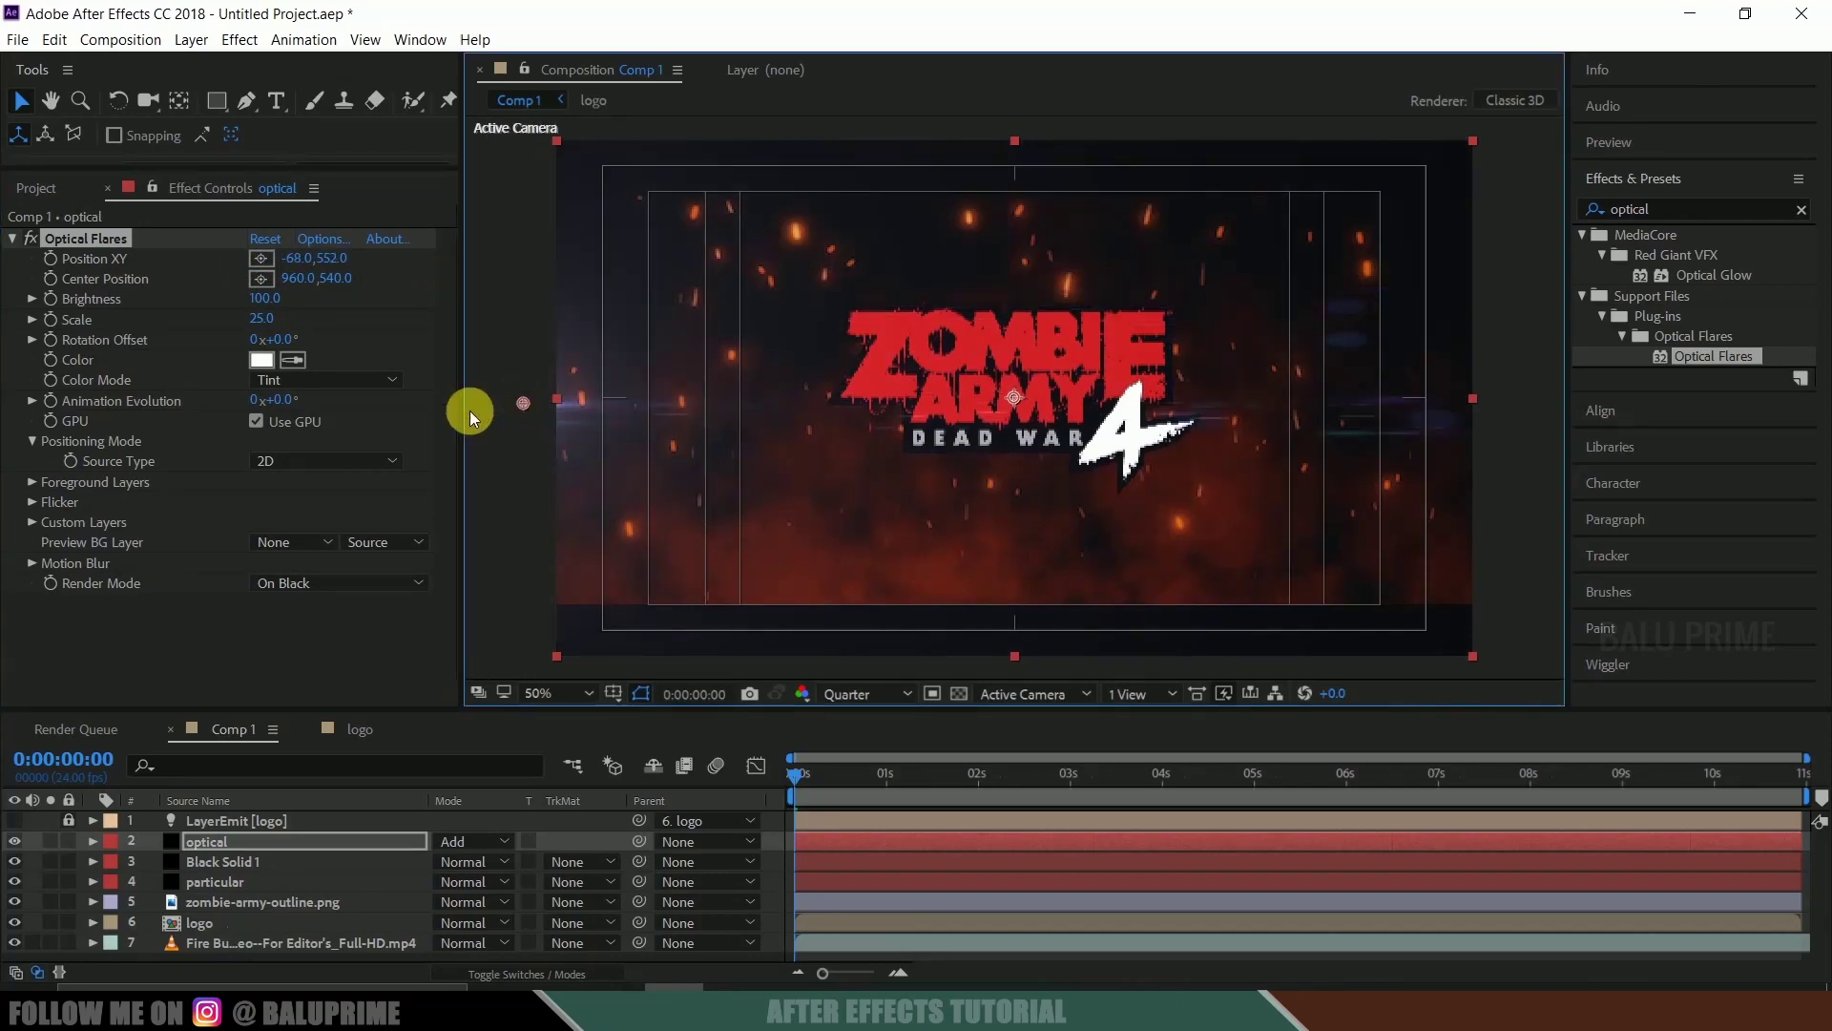
click(262, 360)
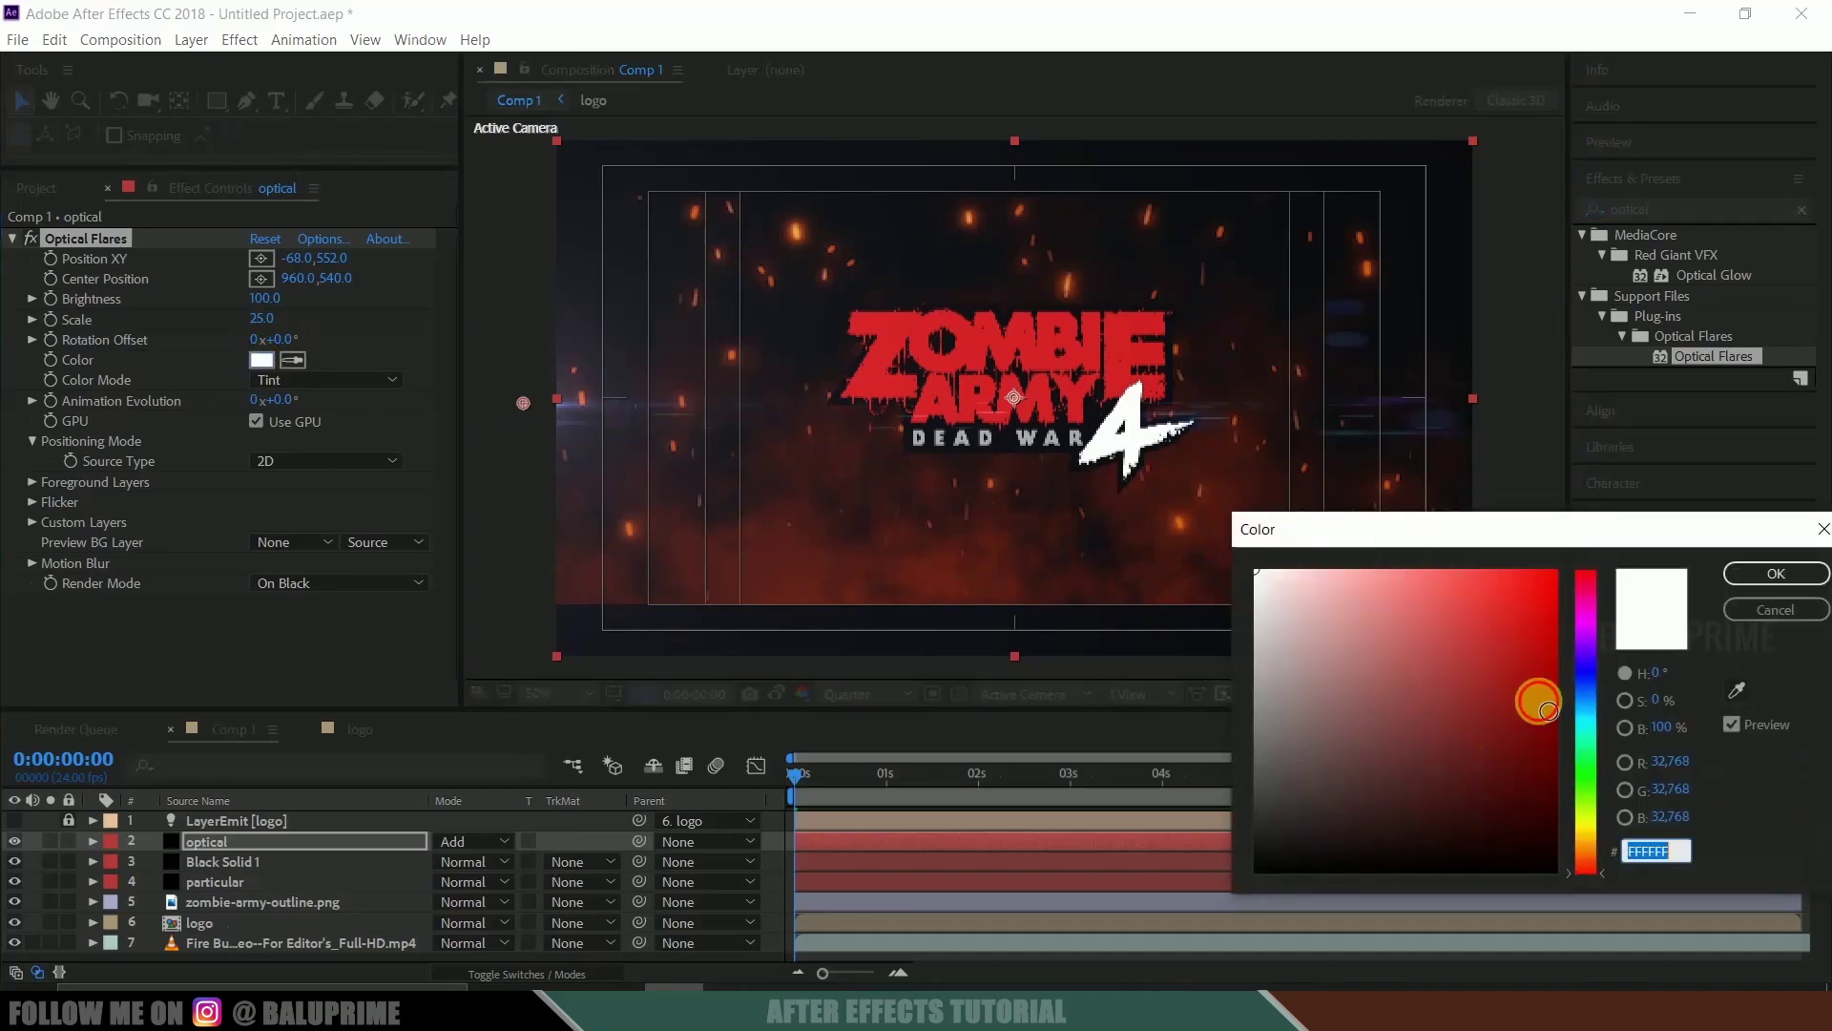
click(1555, 570)
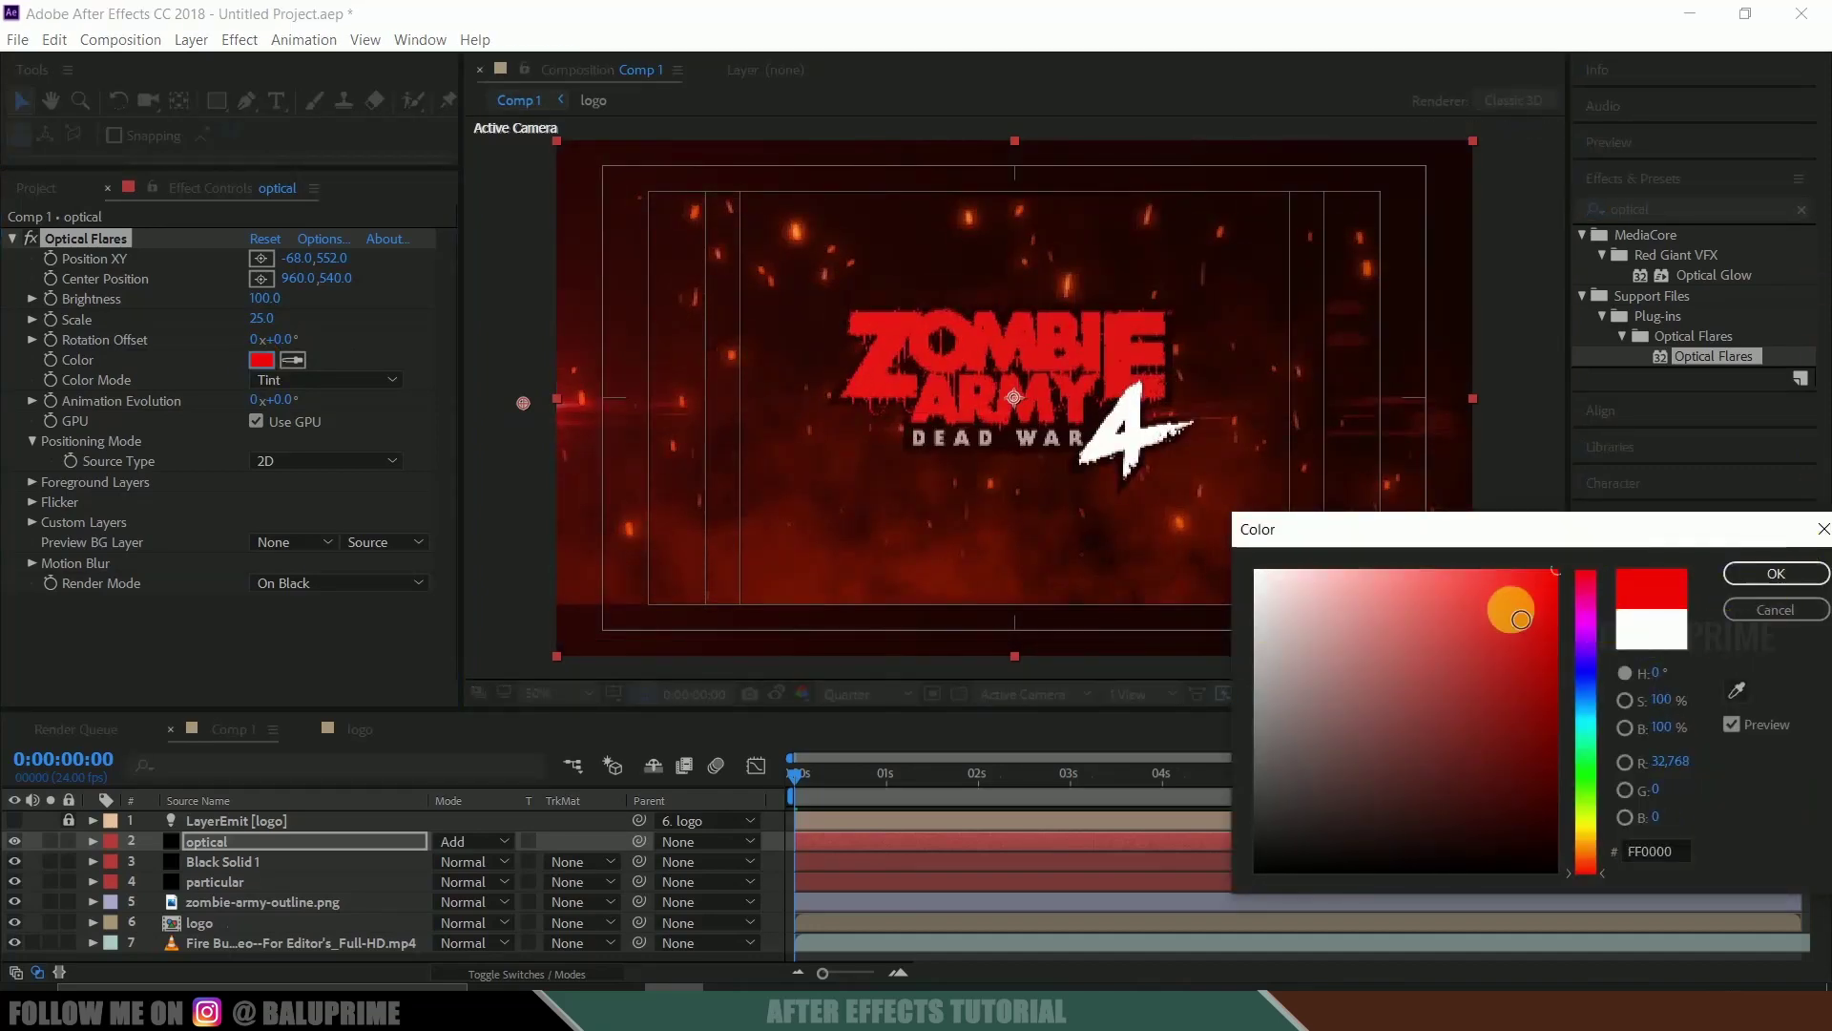
click(1448, 605)
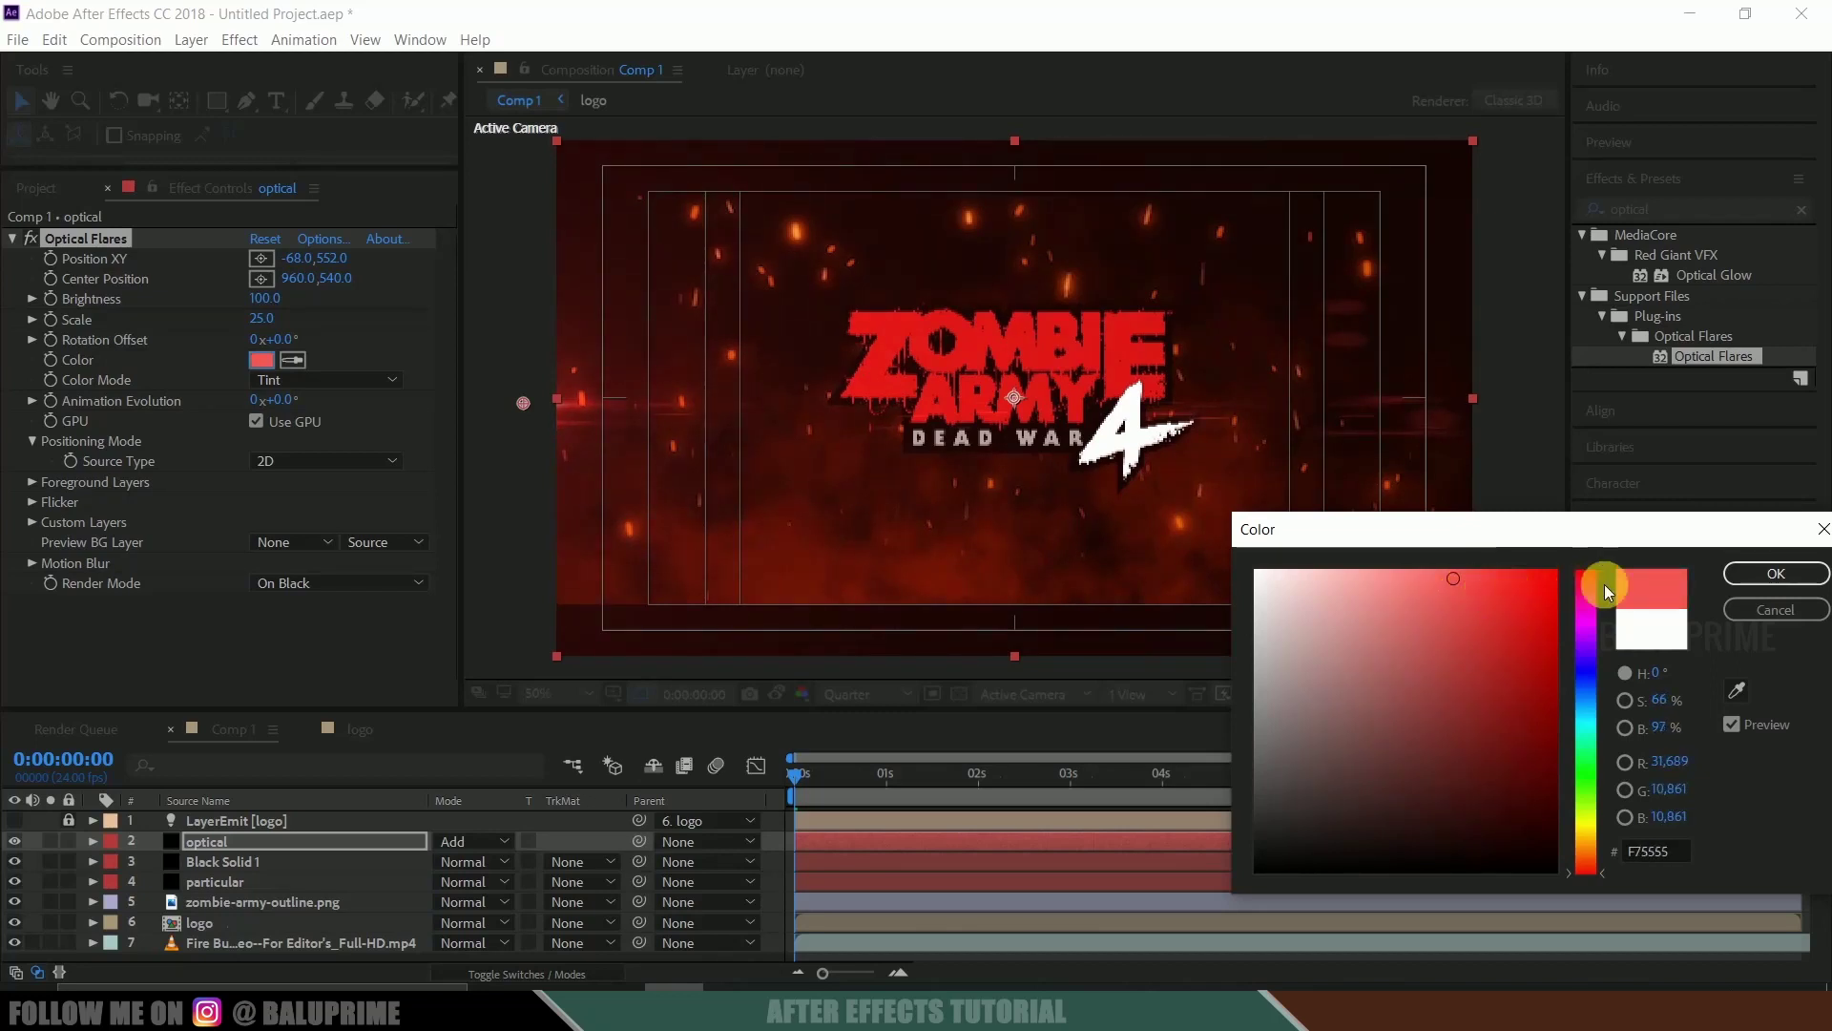
click(1776, 572)
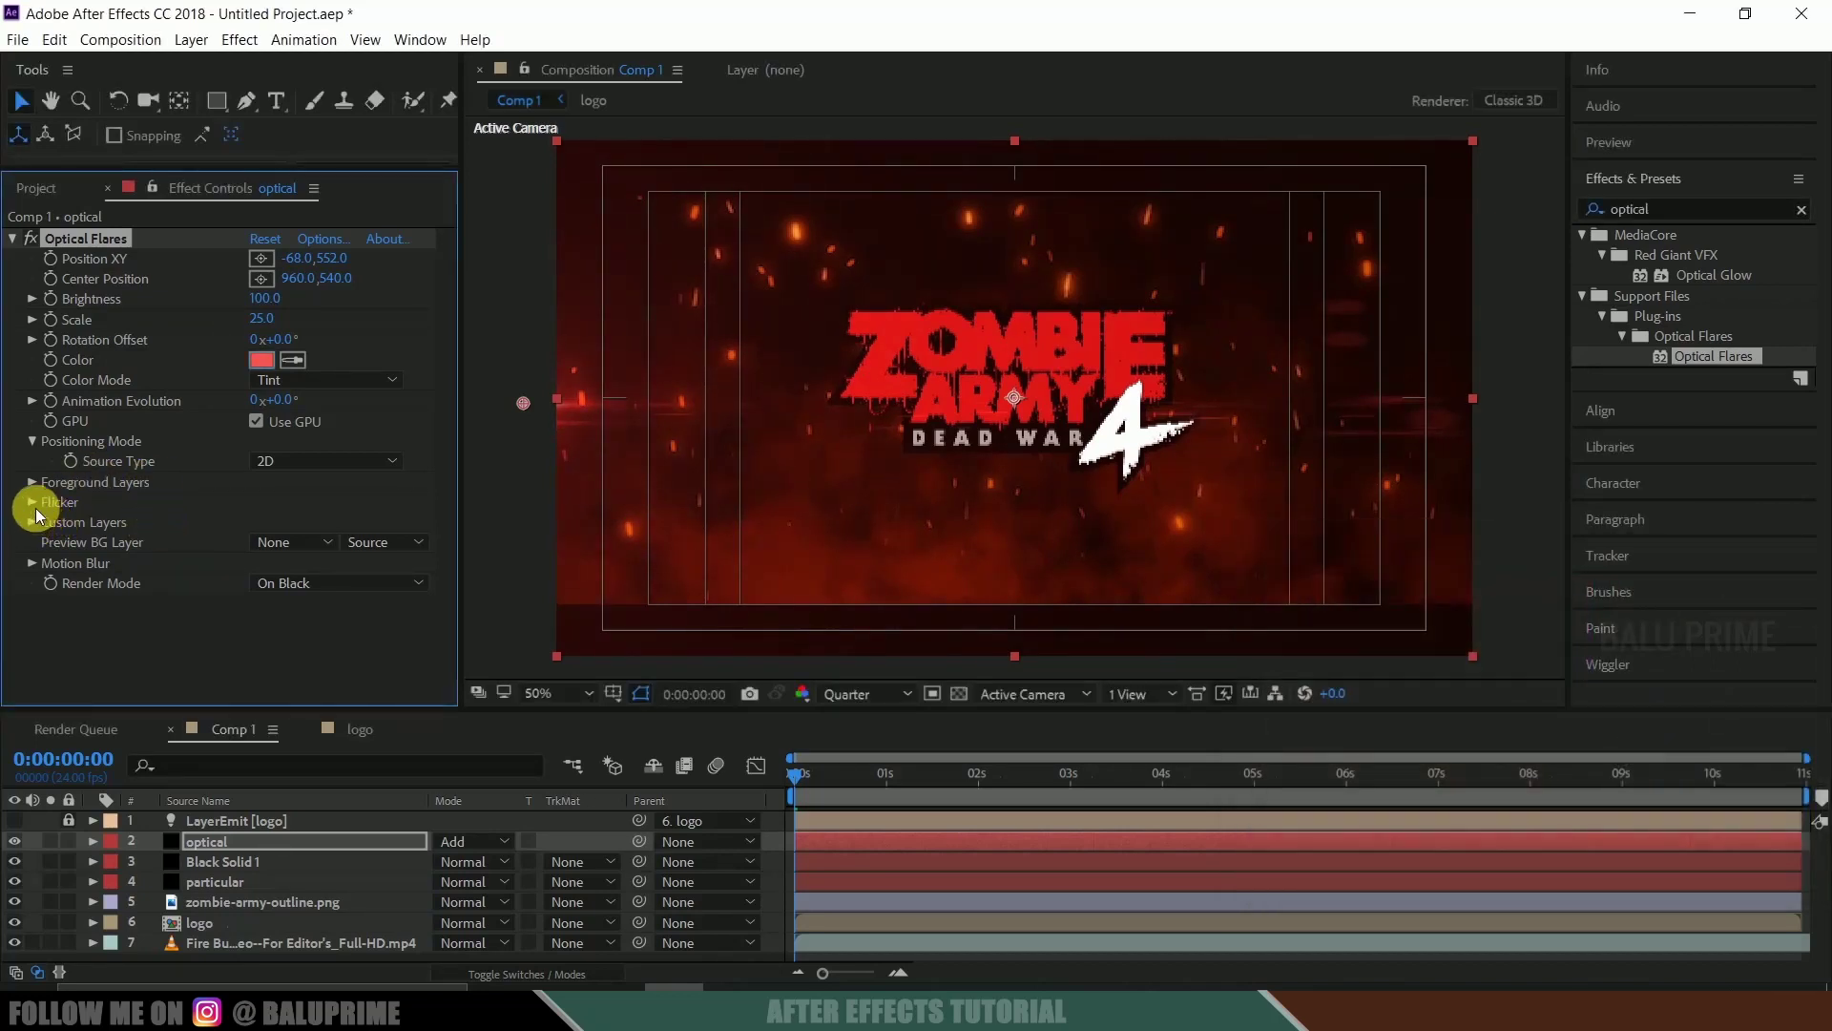
Set the flare's Flicker Speed to 25 and Amount to 35, and move the optical layer below Black Solid 1
click(32, 502)
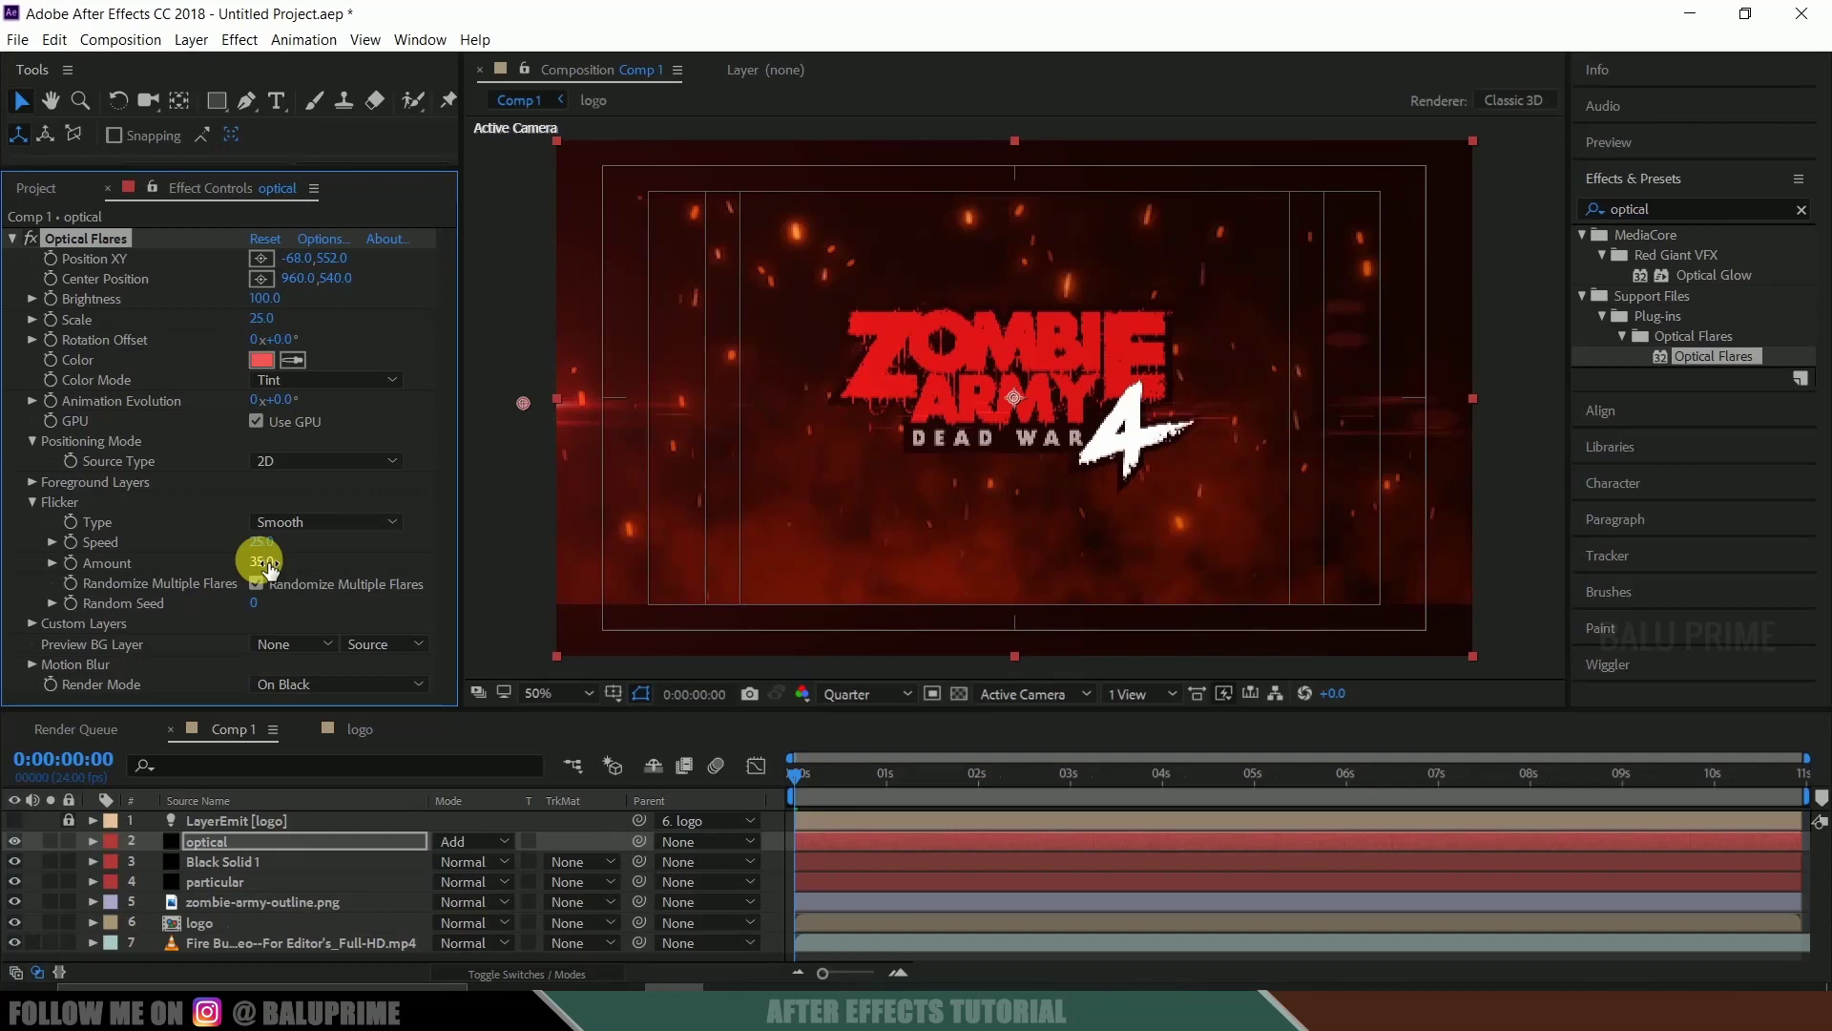
click(206, 846)
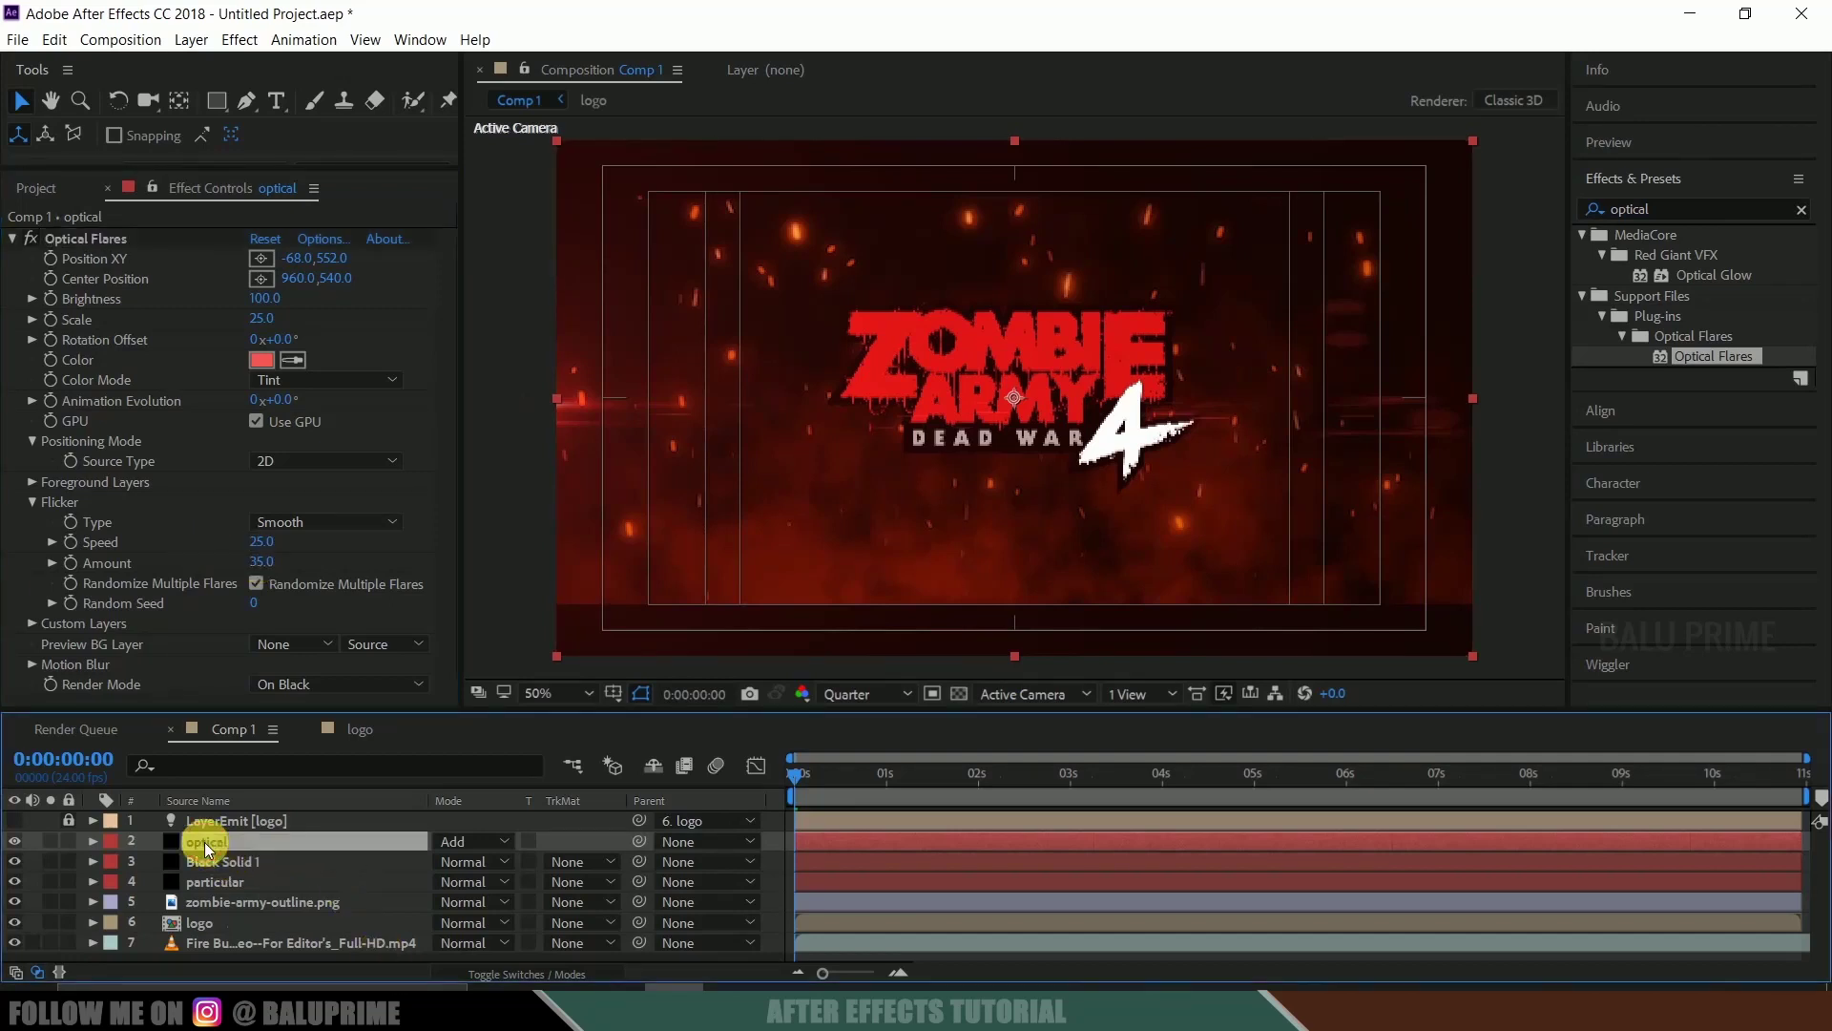
drag(208, 862, 208, 868)
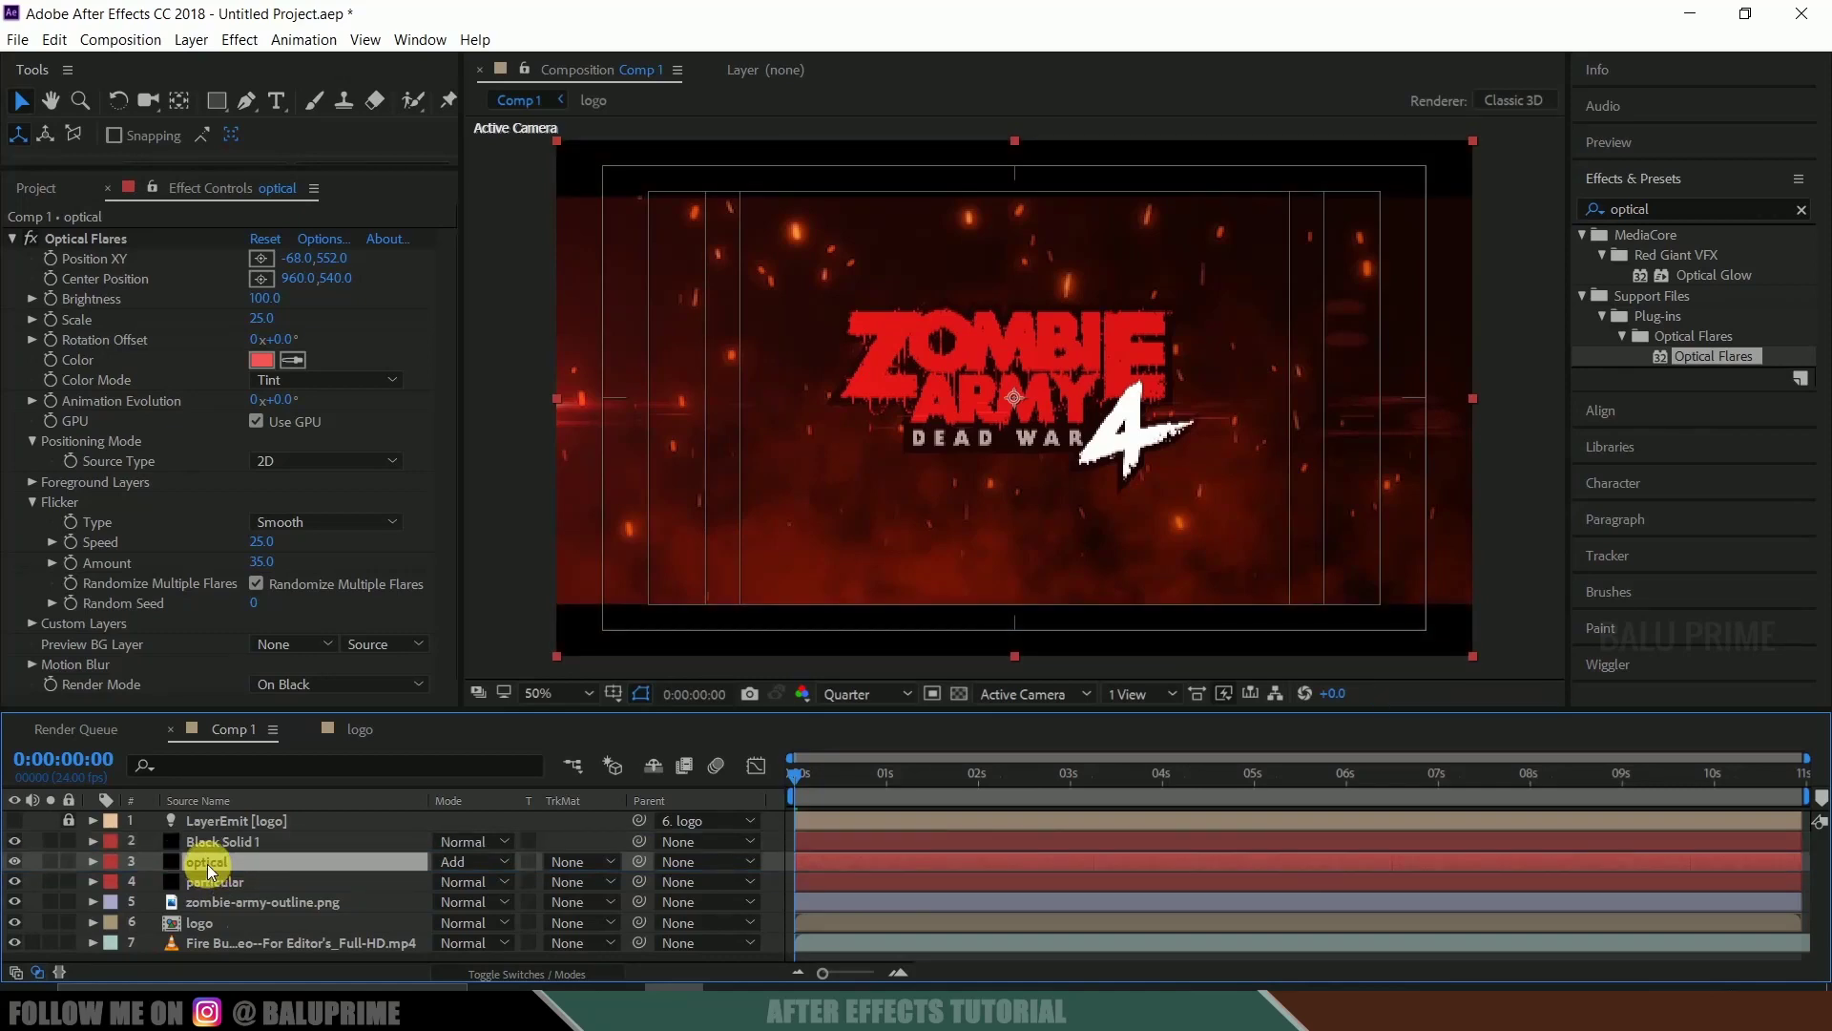
Create a new 1920 × 1080 black solid directly above the Black Solid 1 letterbox layer
click(219, 840)
click(191, 39)
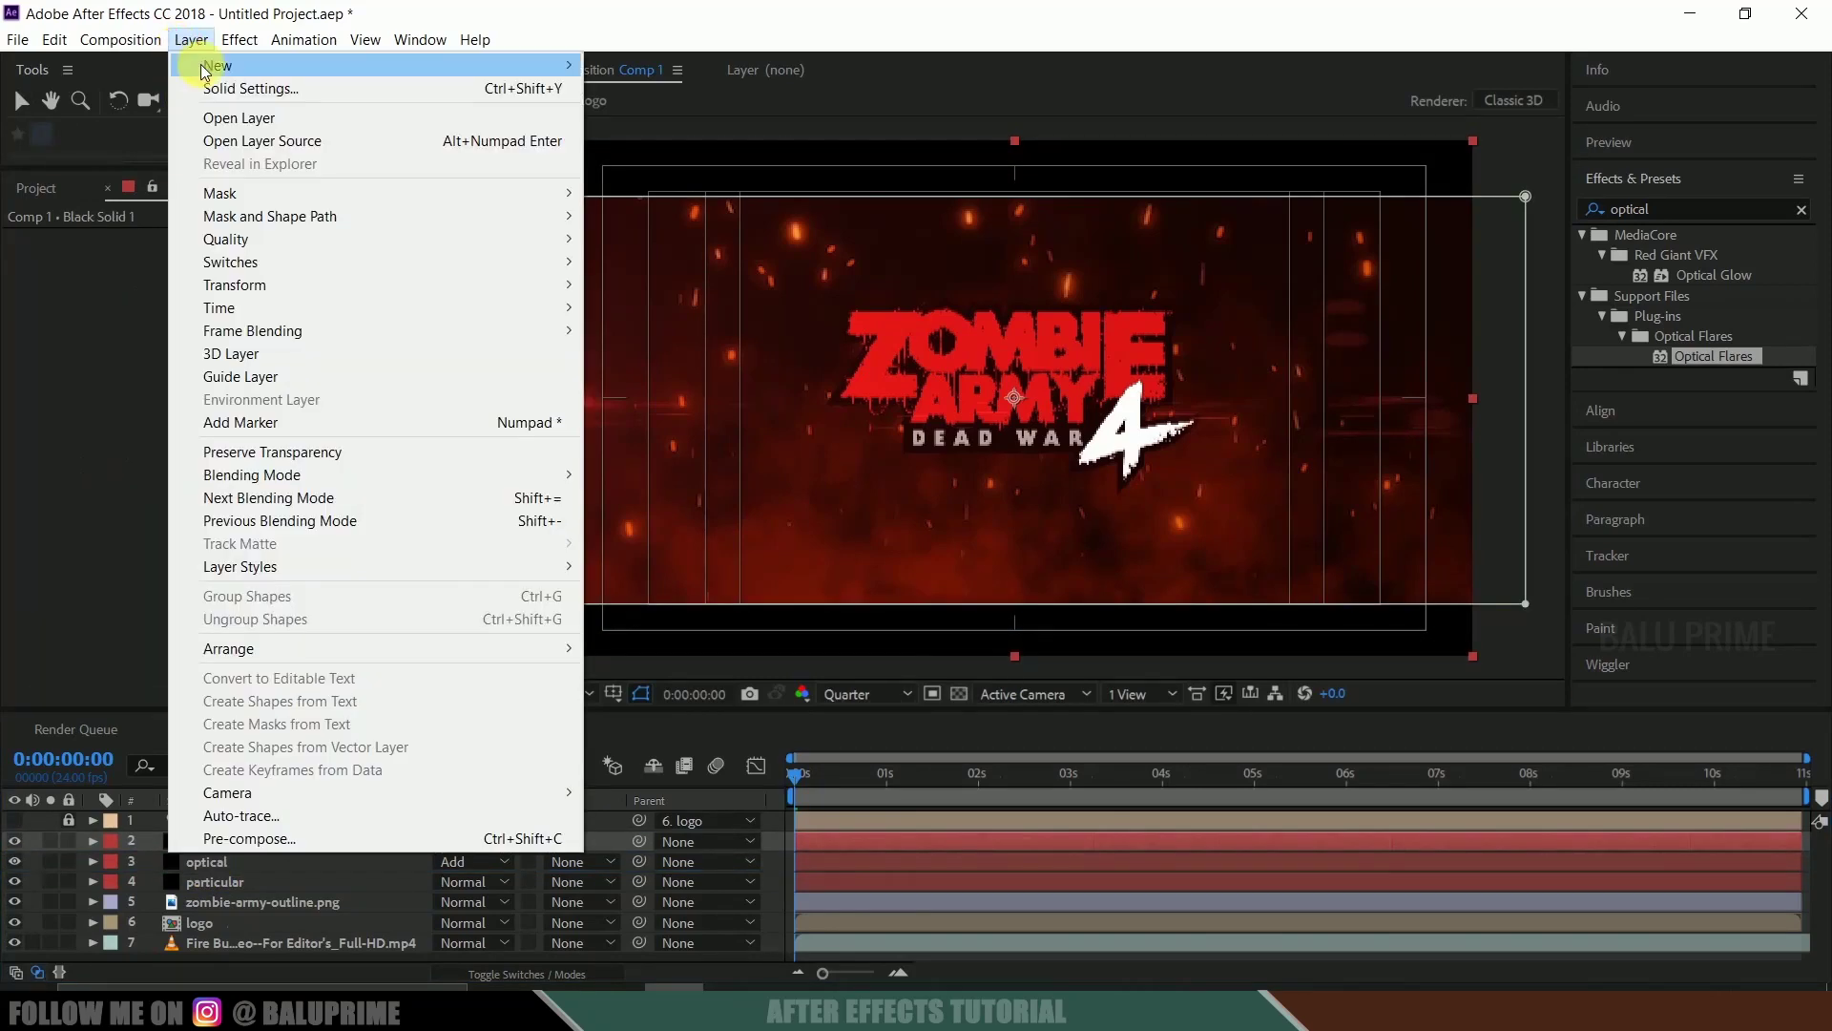
mouse_move(218, 65)
click(878, 88)
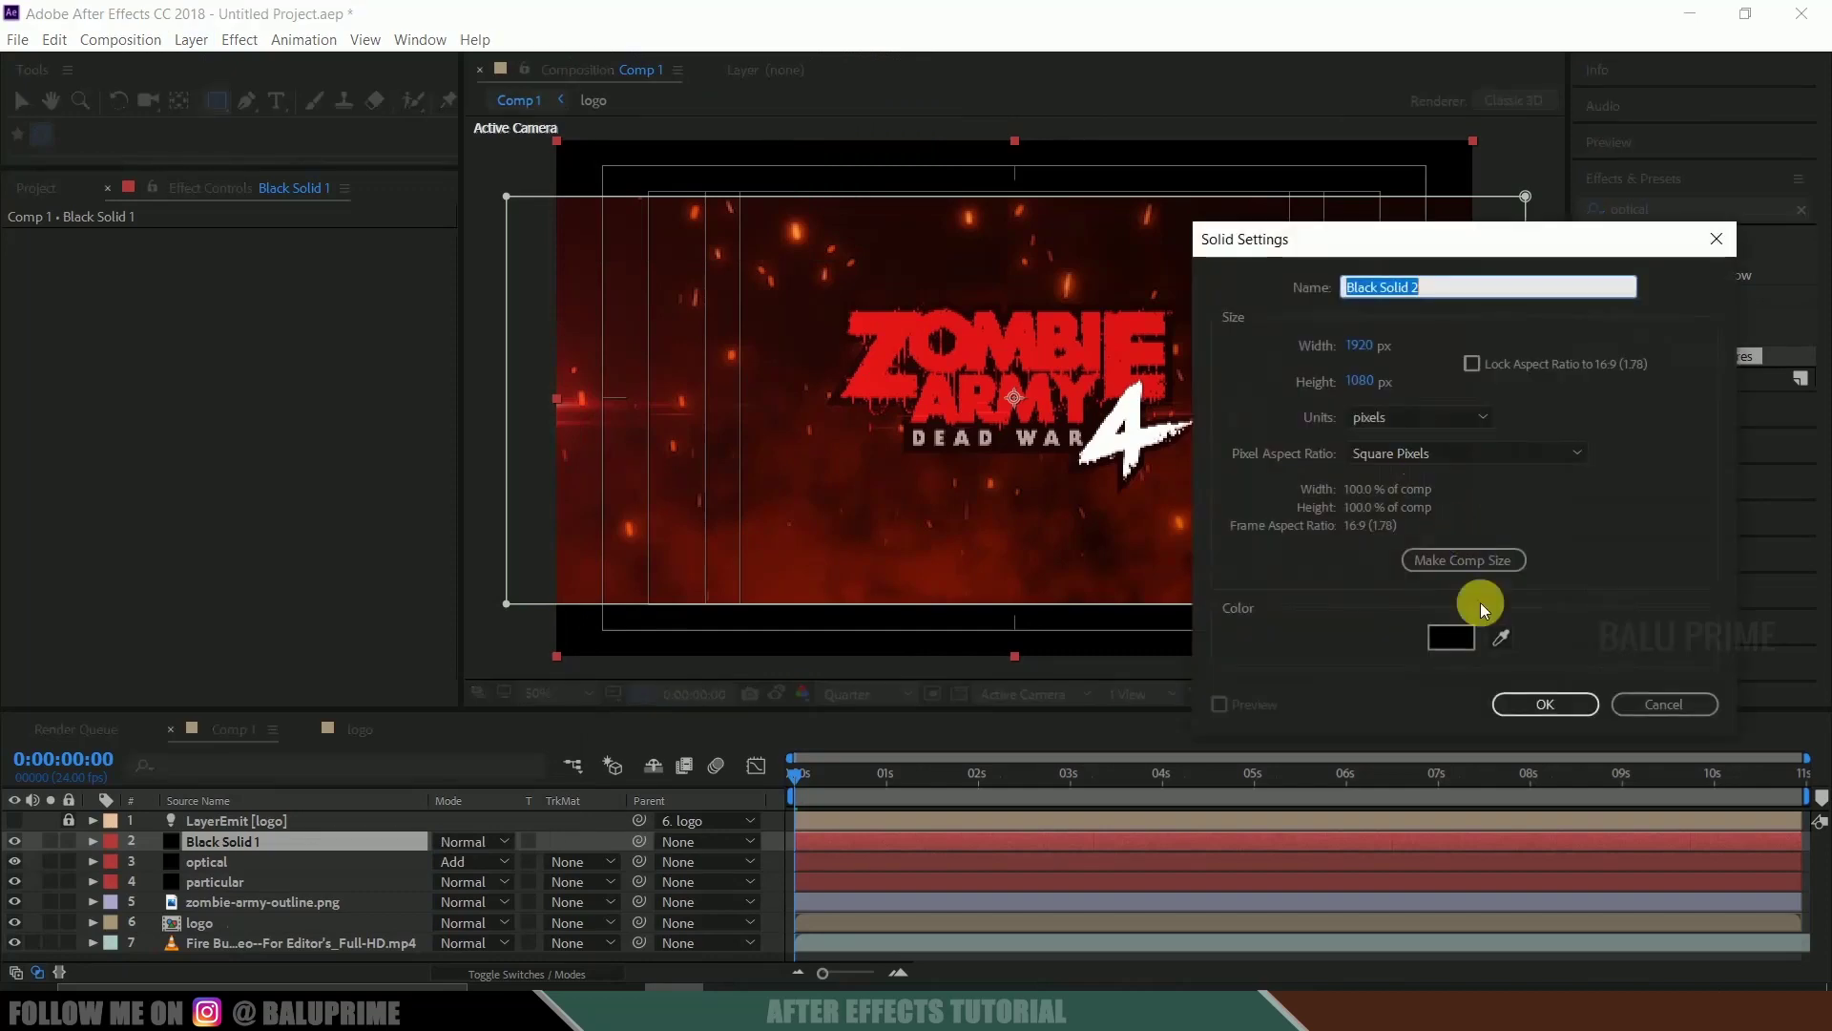
click(1561, 706)
Add a full-frame elliptical mask to the new black solid and invert it
click(221, 100)
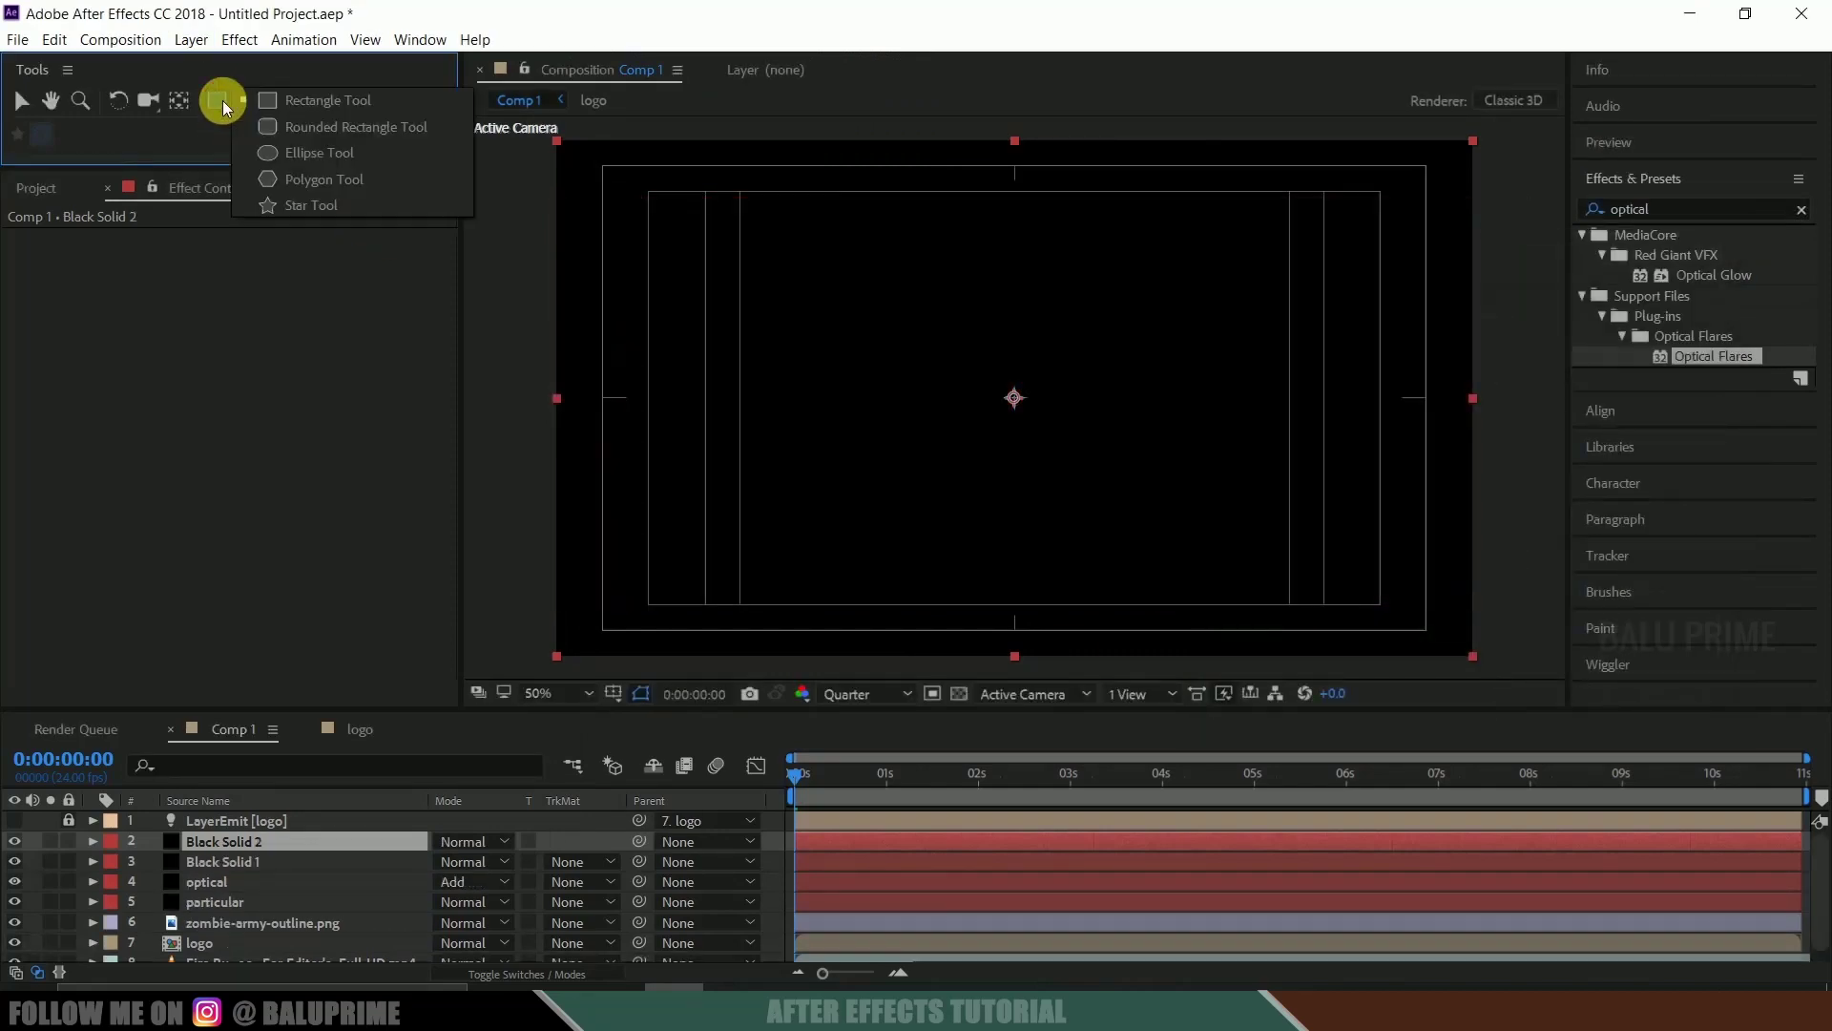
click(319, 153)
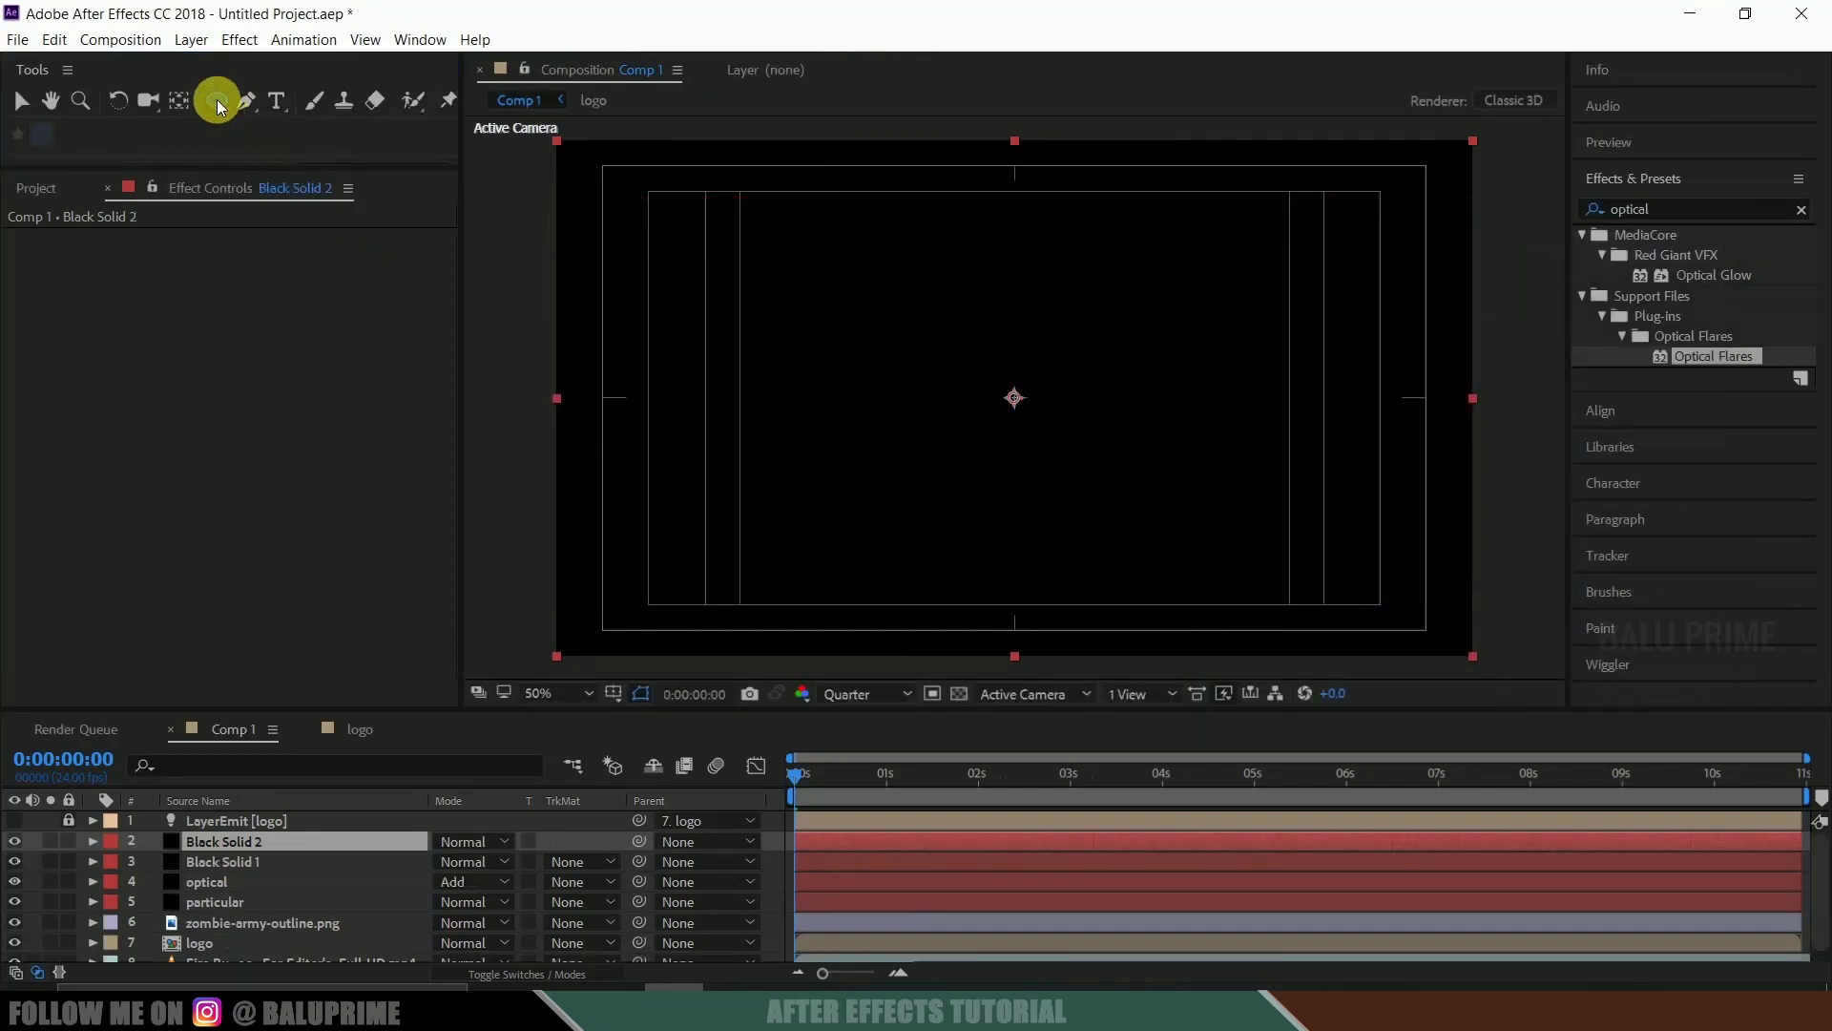
double_click(218, 101)
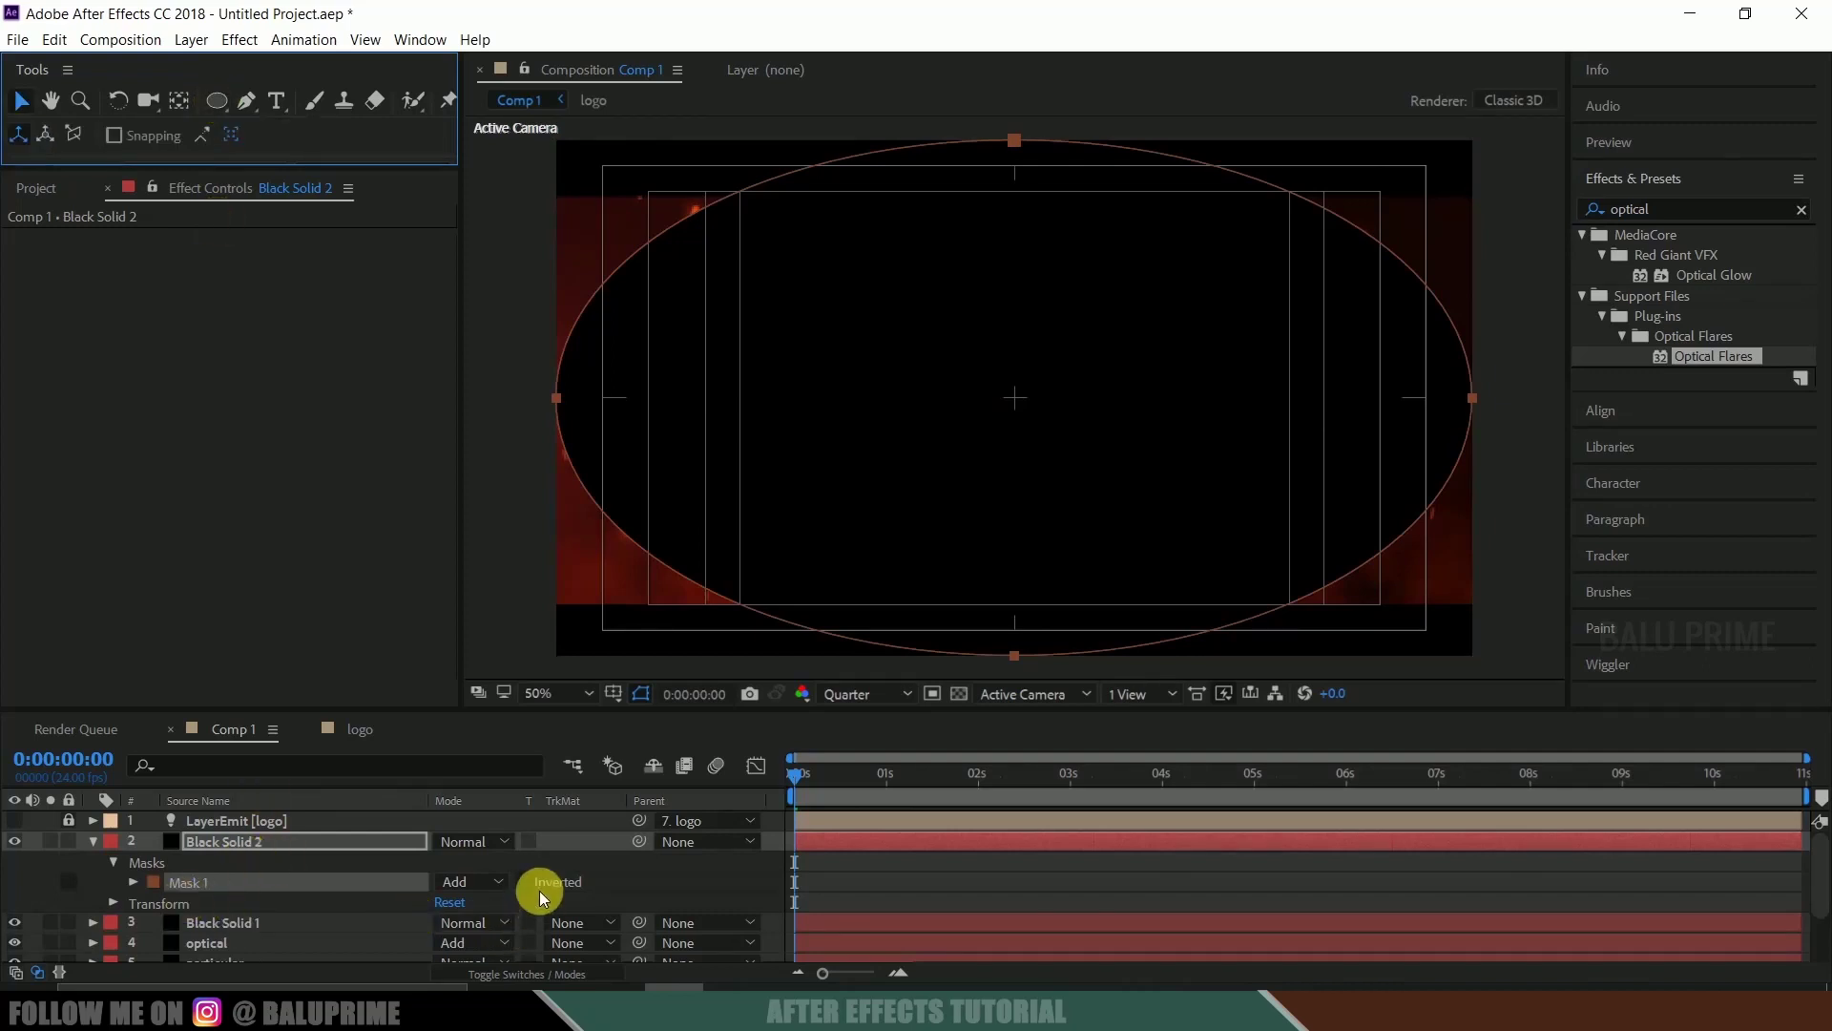
click(523, 881)
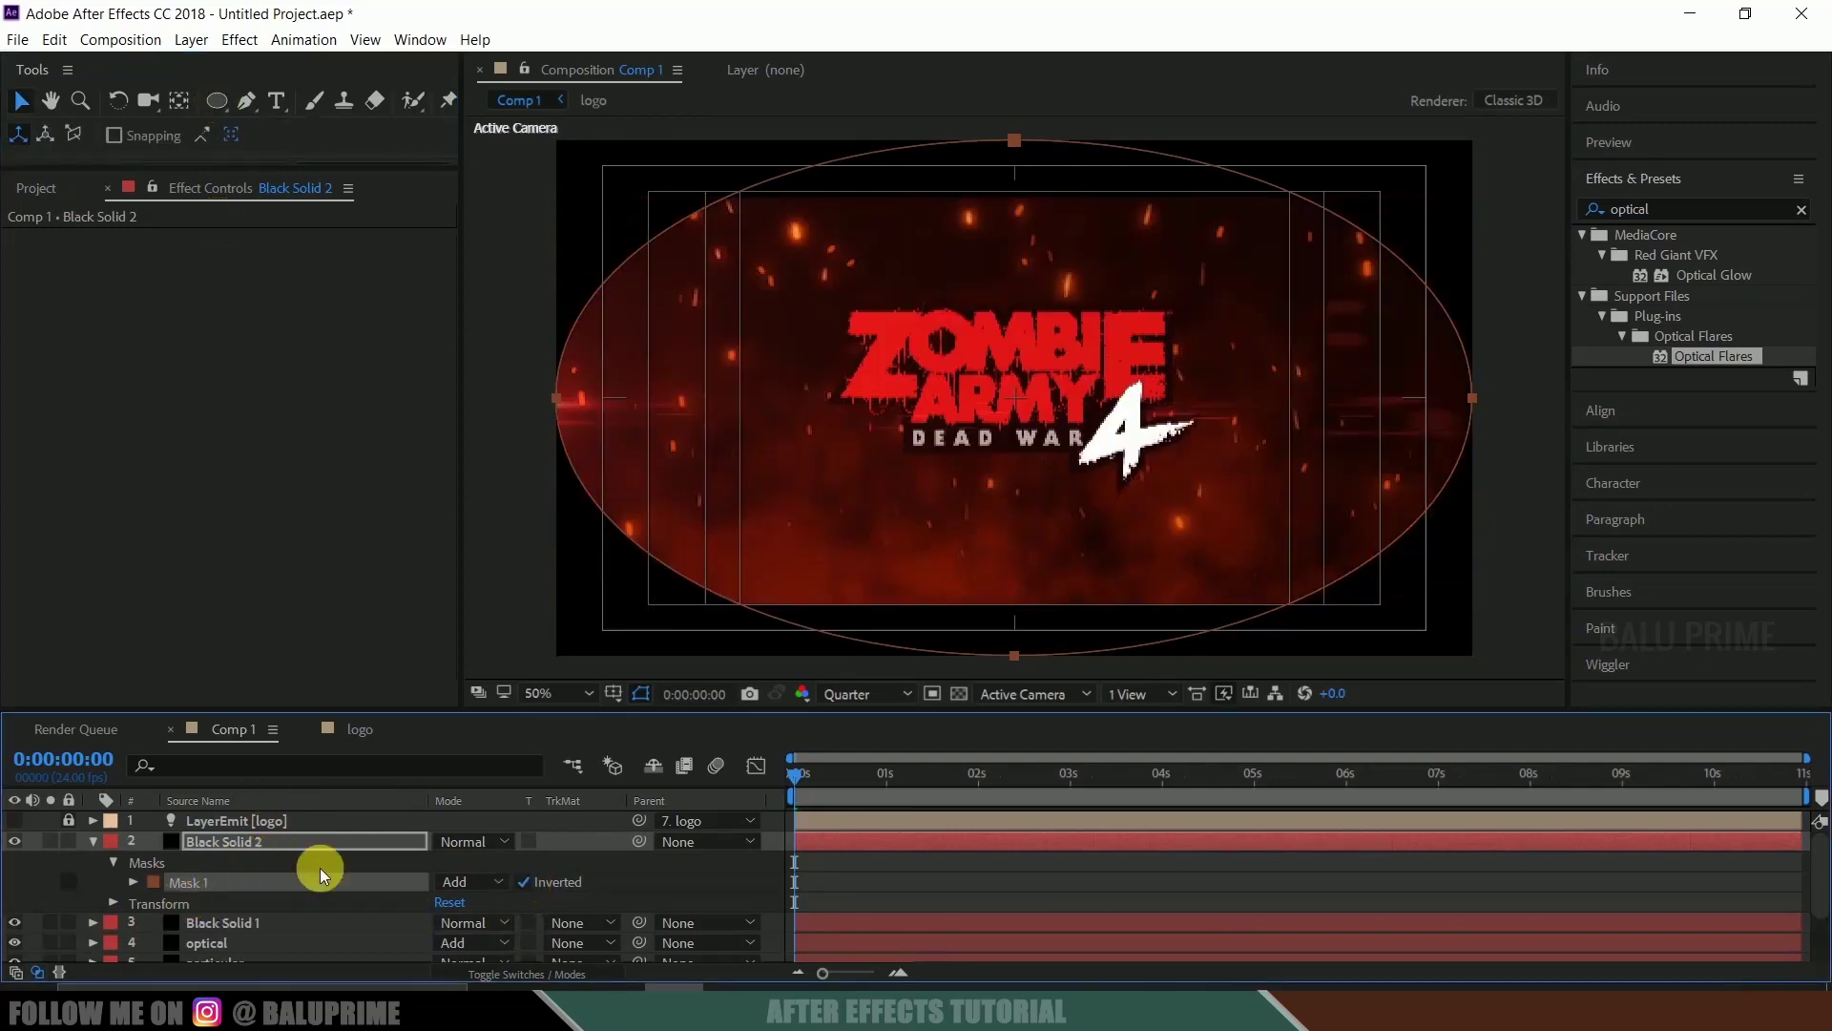
Set the elliptical mask's Mask Feather to 500 pixels
click(135, 882)
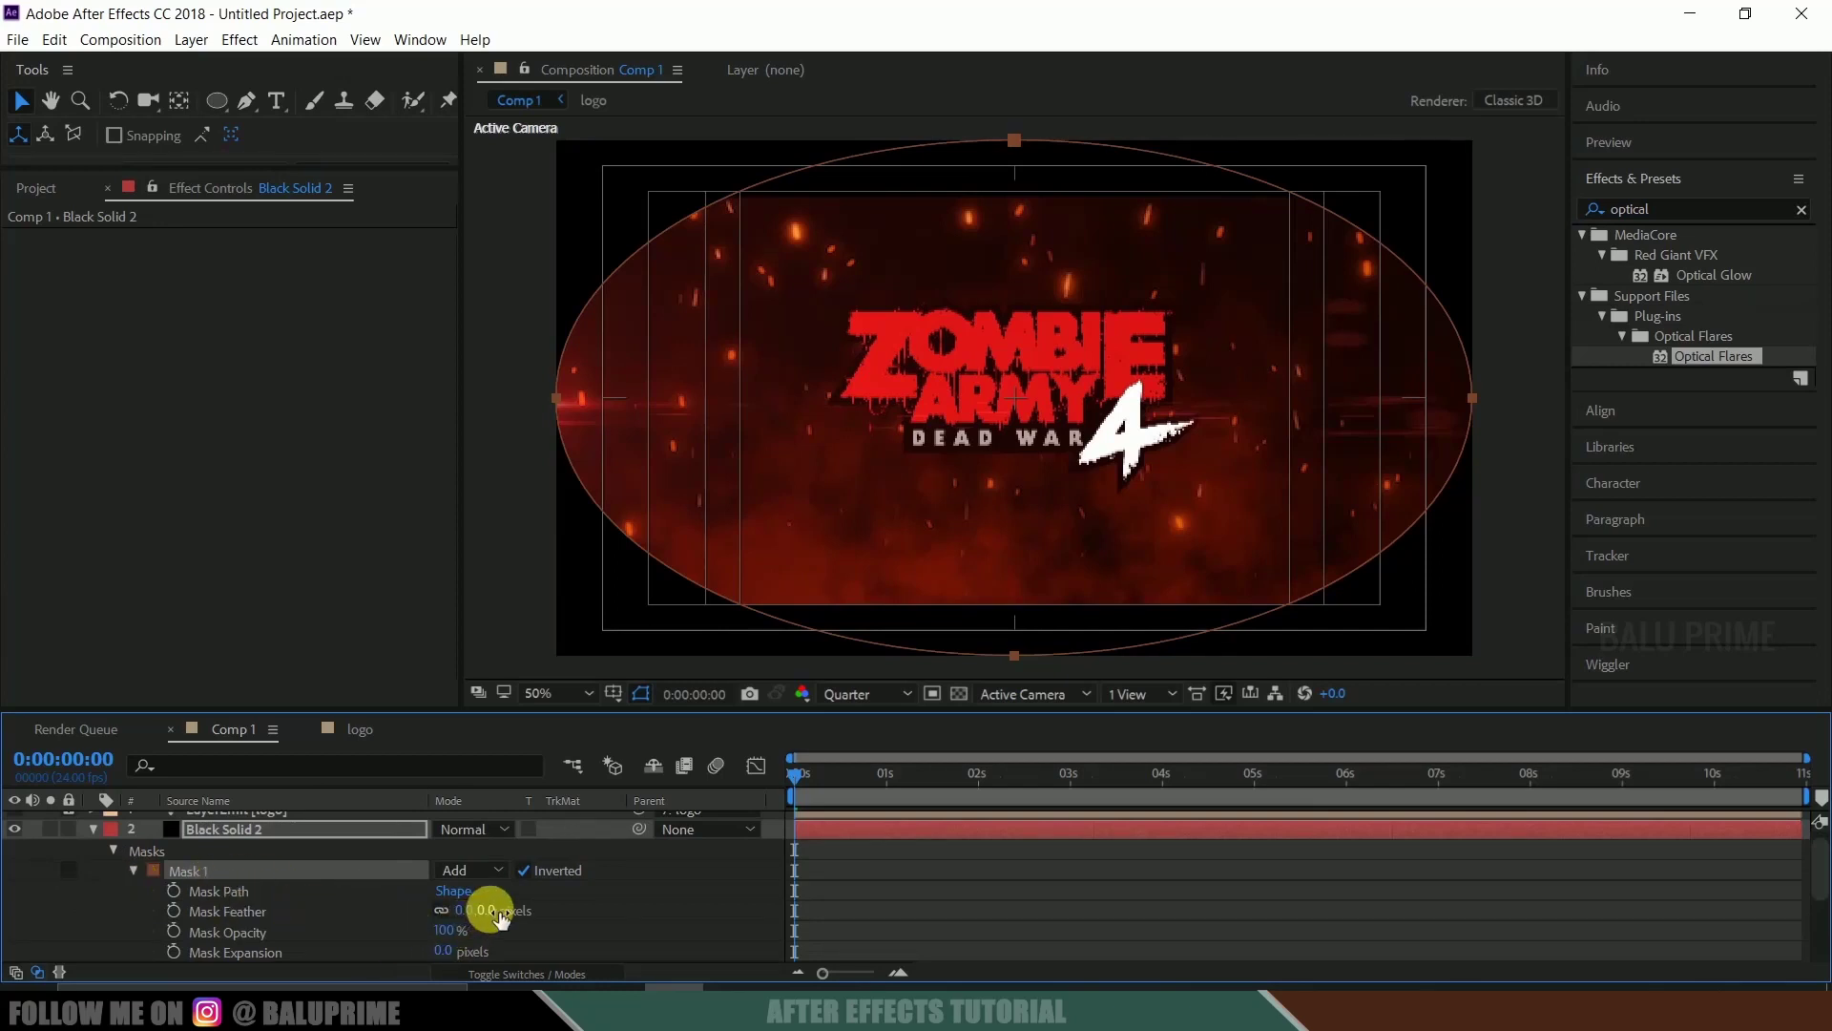
text(0)
click(490, 908)
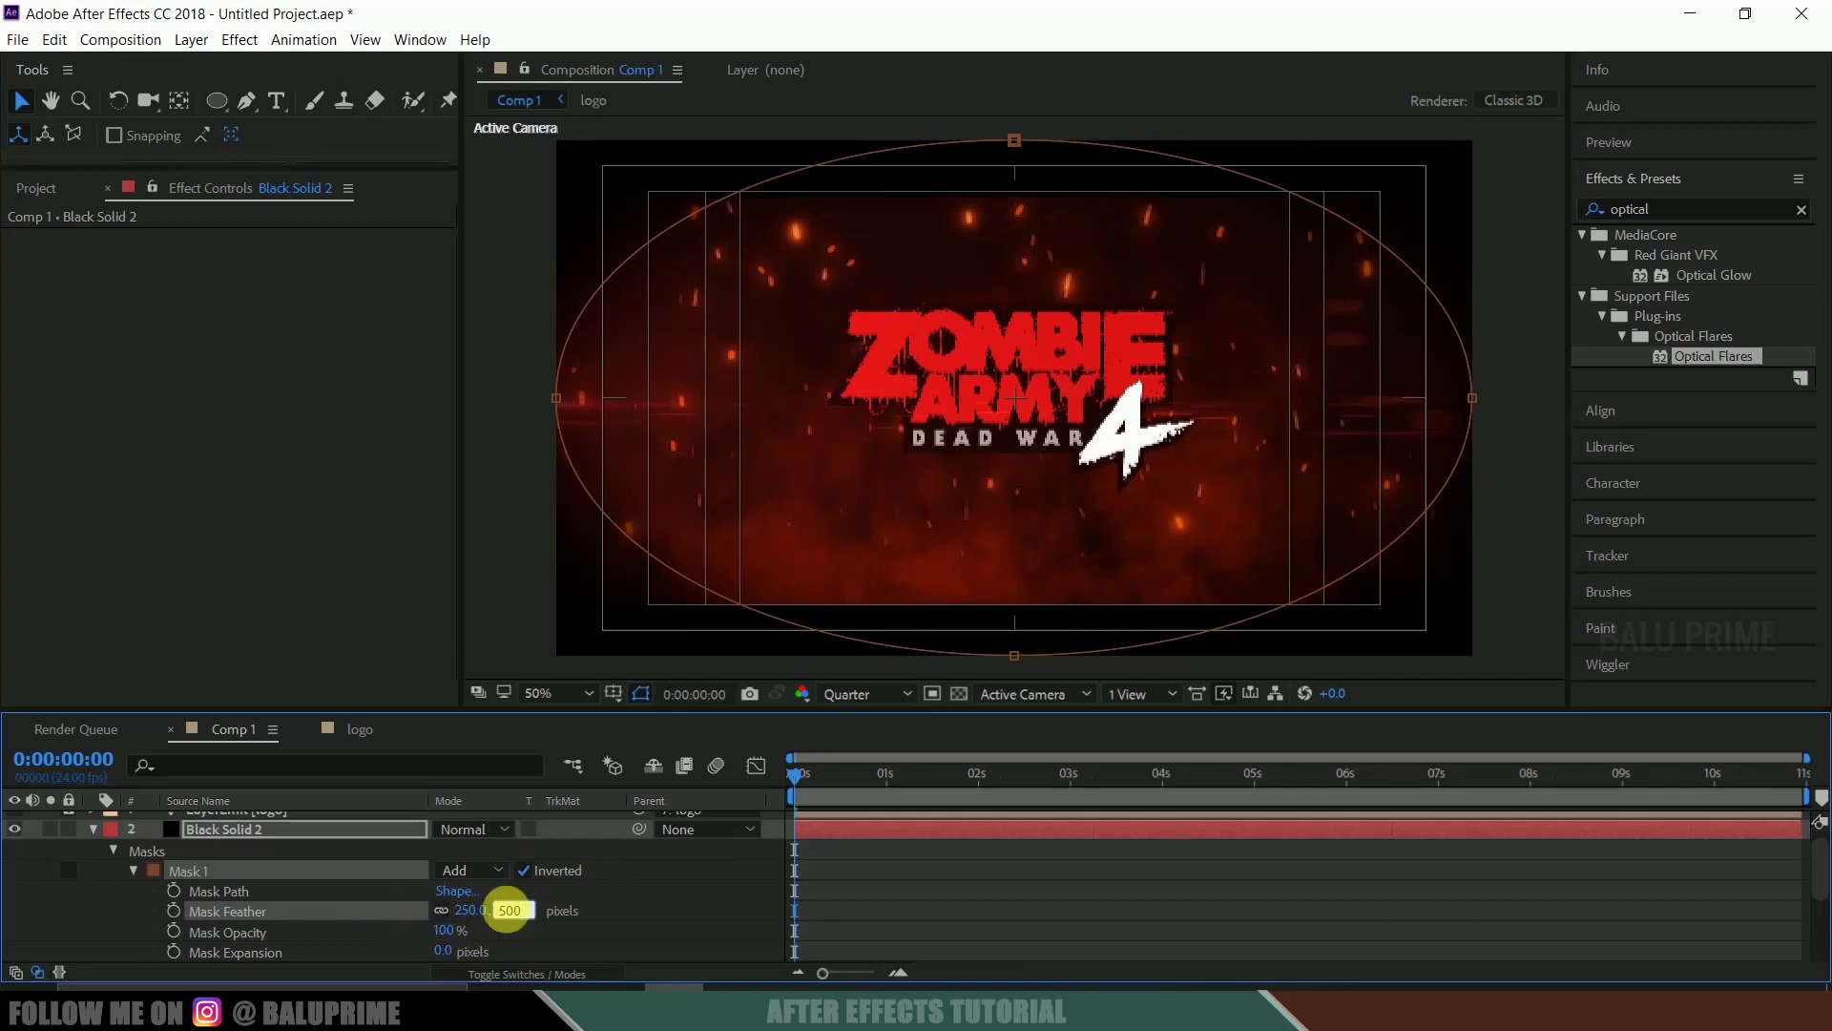
key(Return)
Set the vignette solid's Opacity to 75% and preview the composition from the start
click(269, 830)
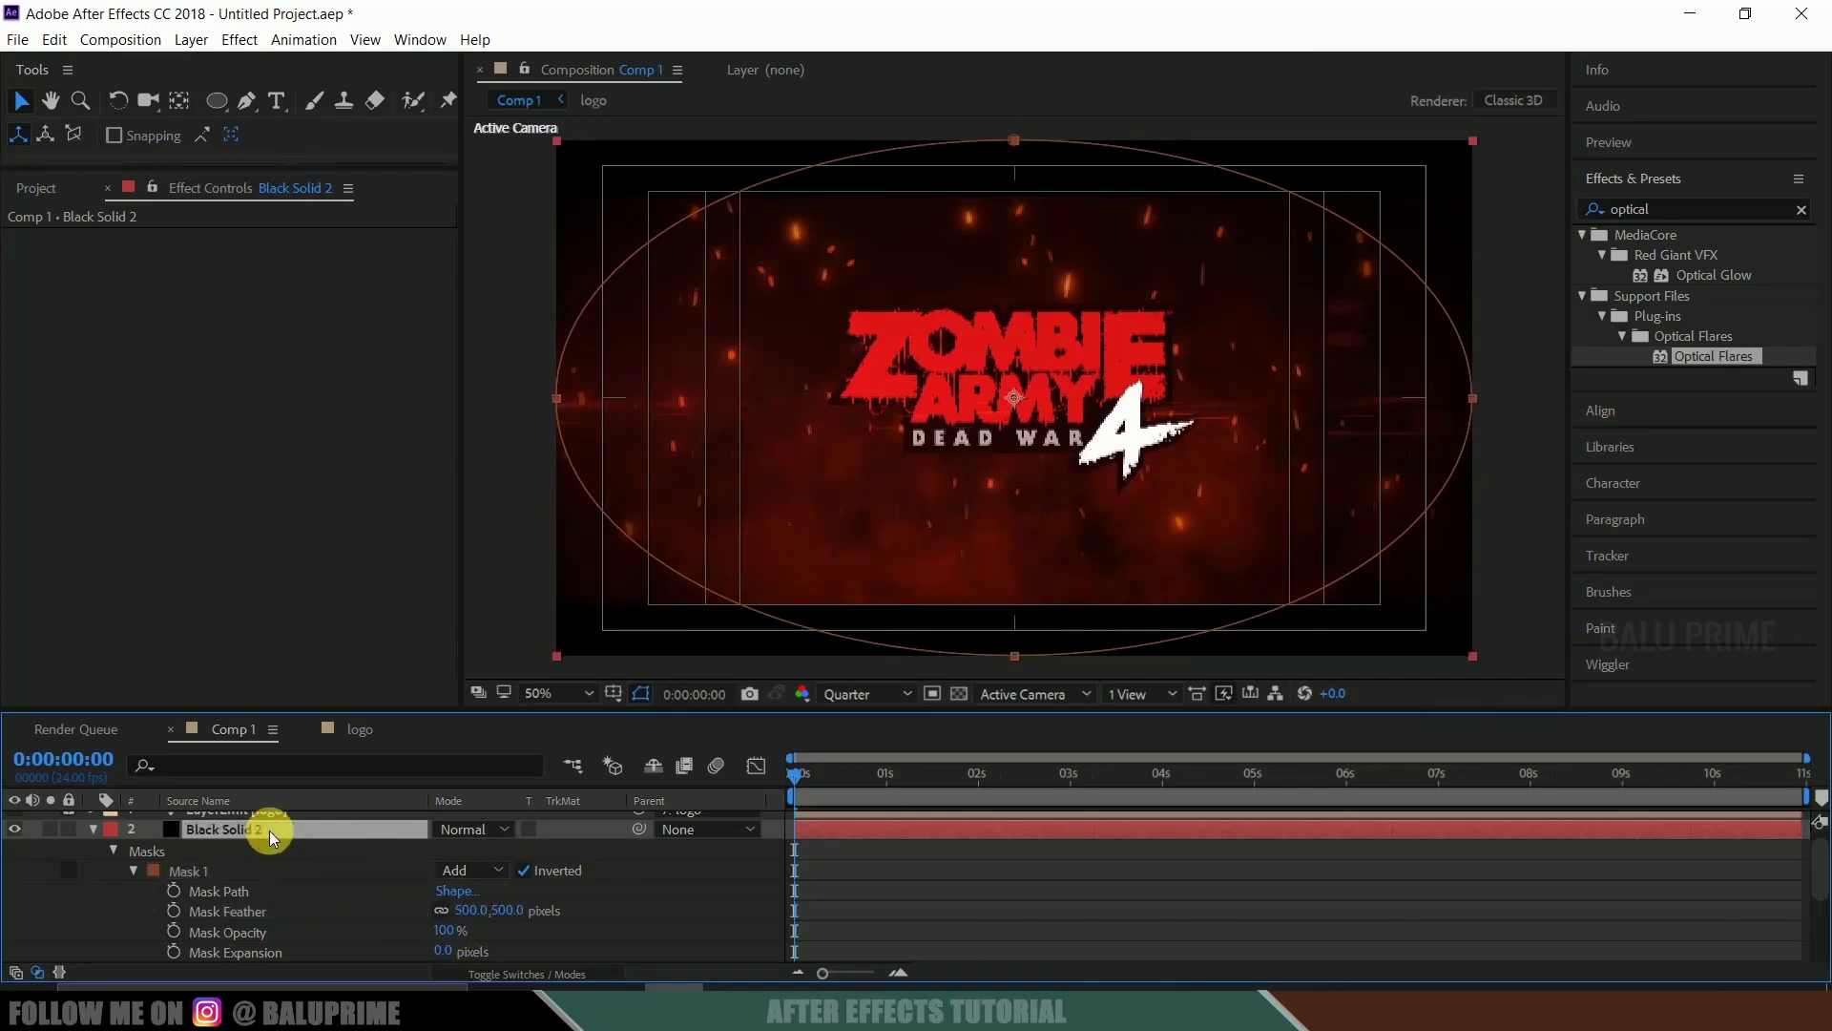
key(t)
click(448, 850)
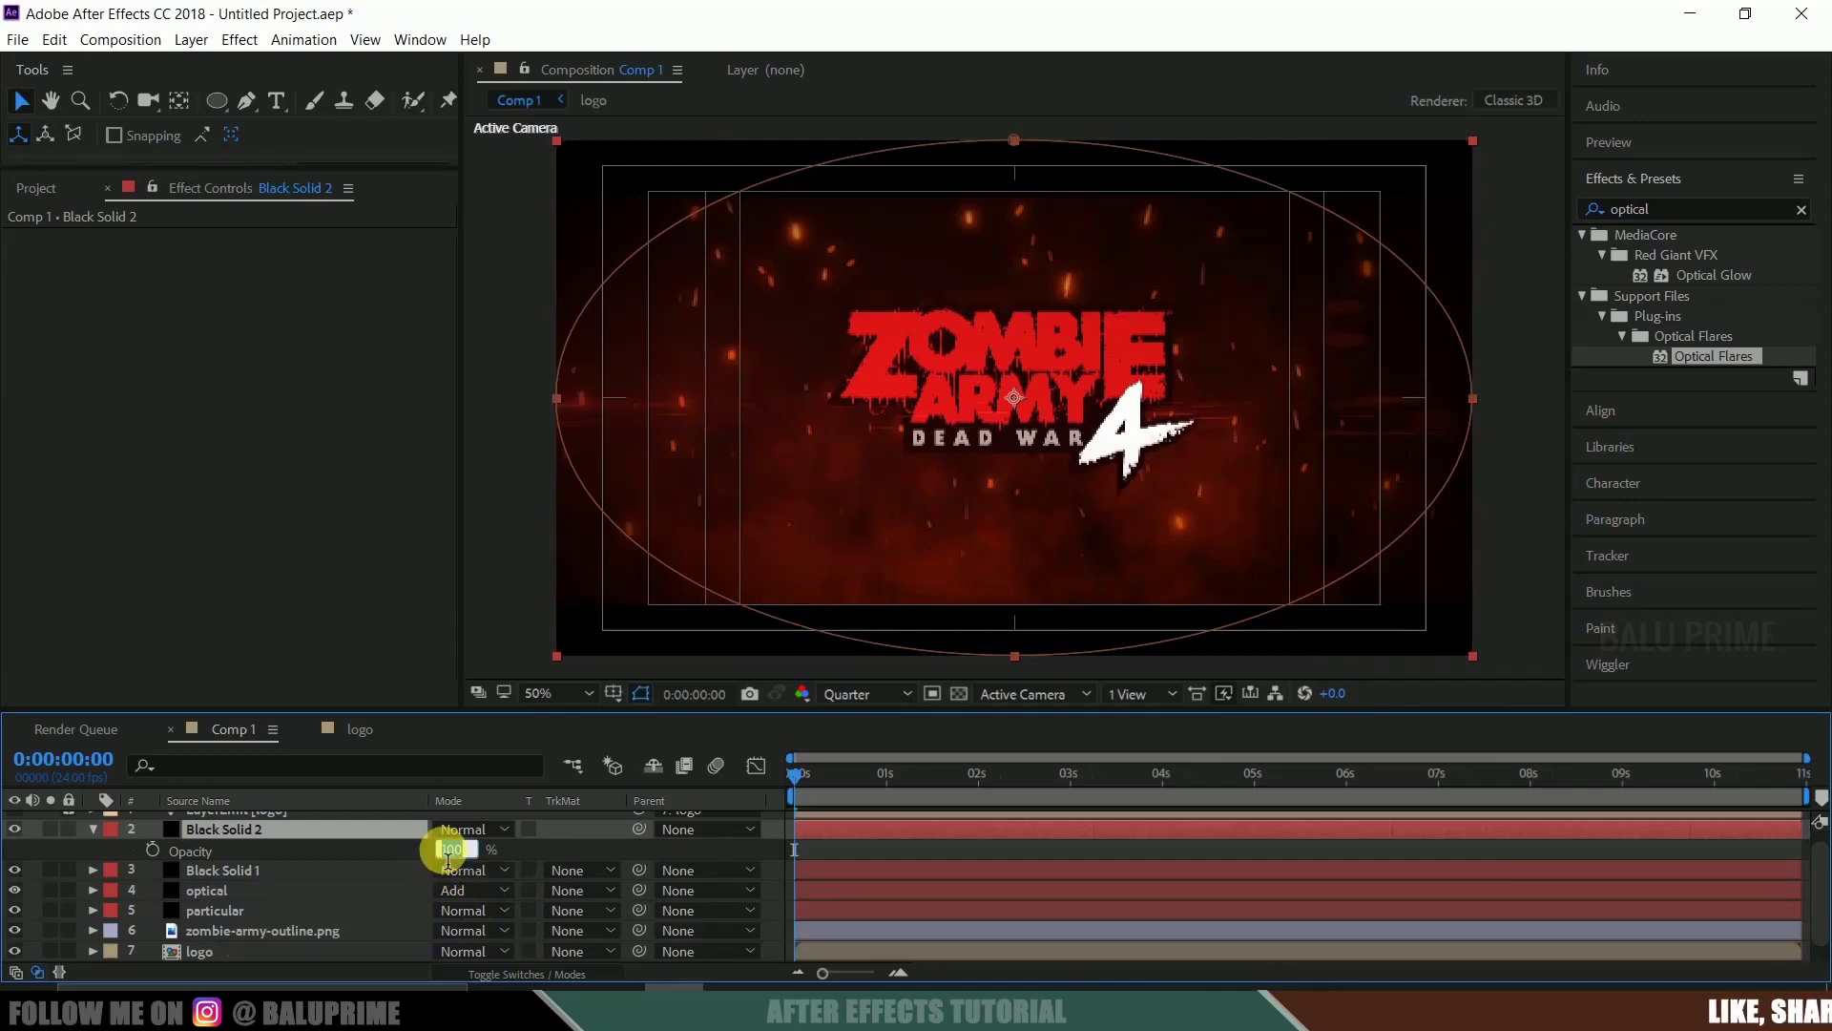
text(75)
key(Return)
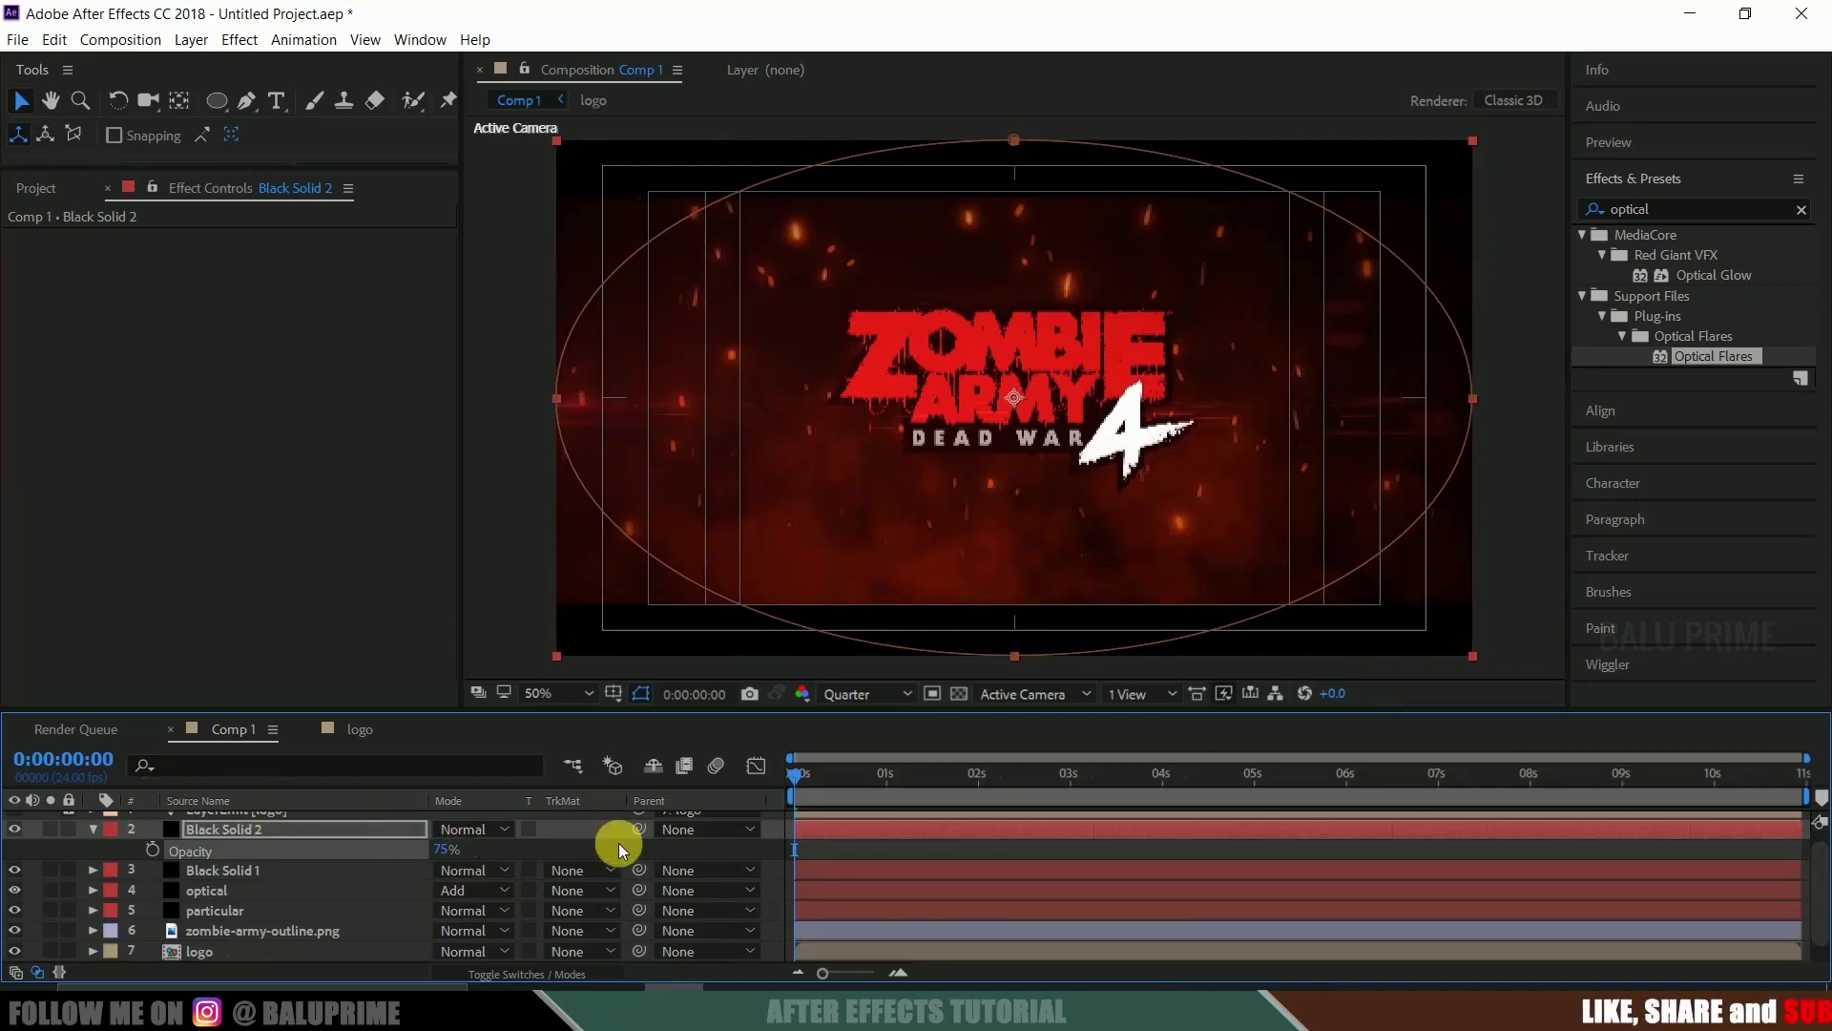
click(809, 856)
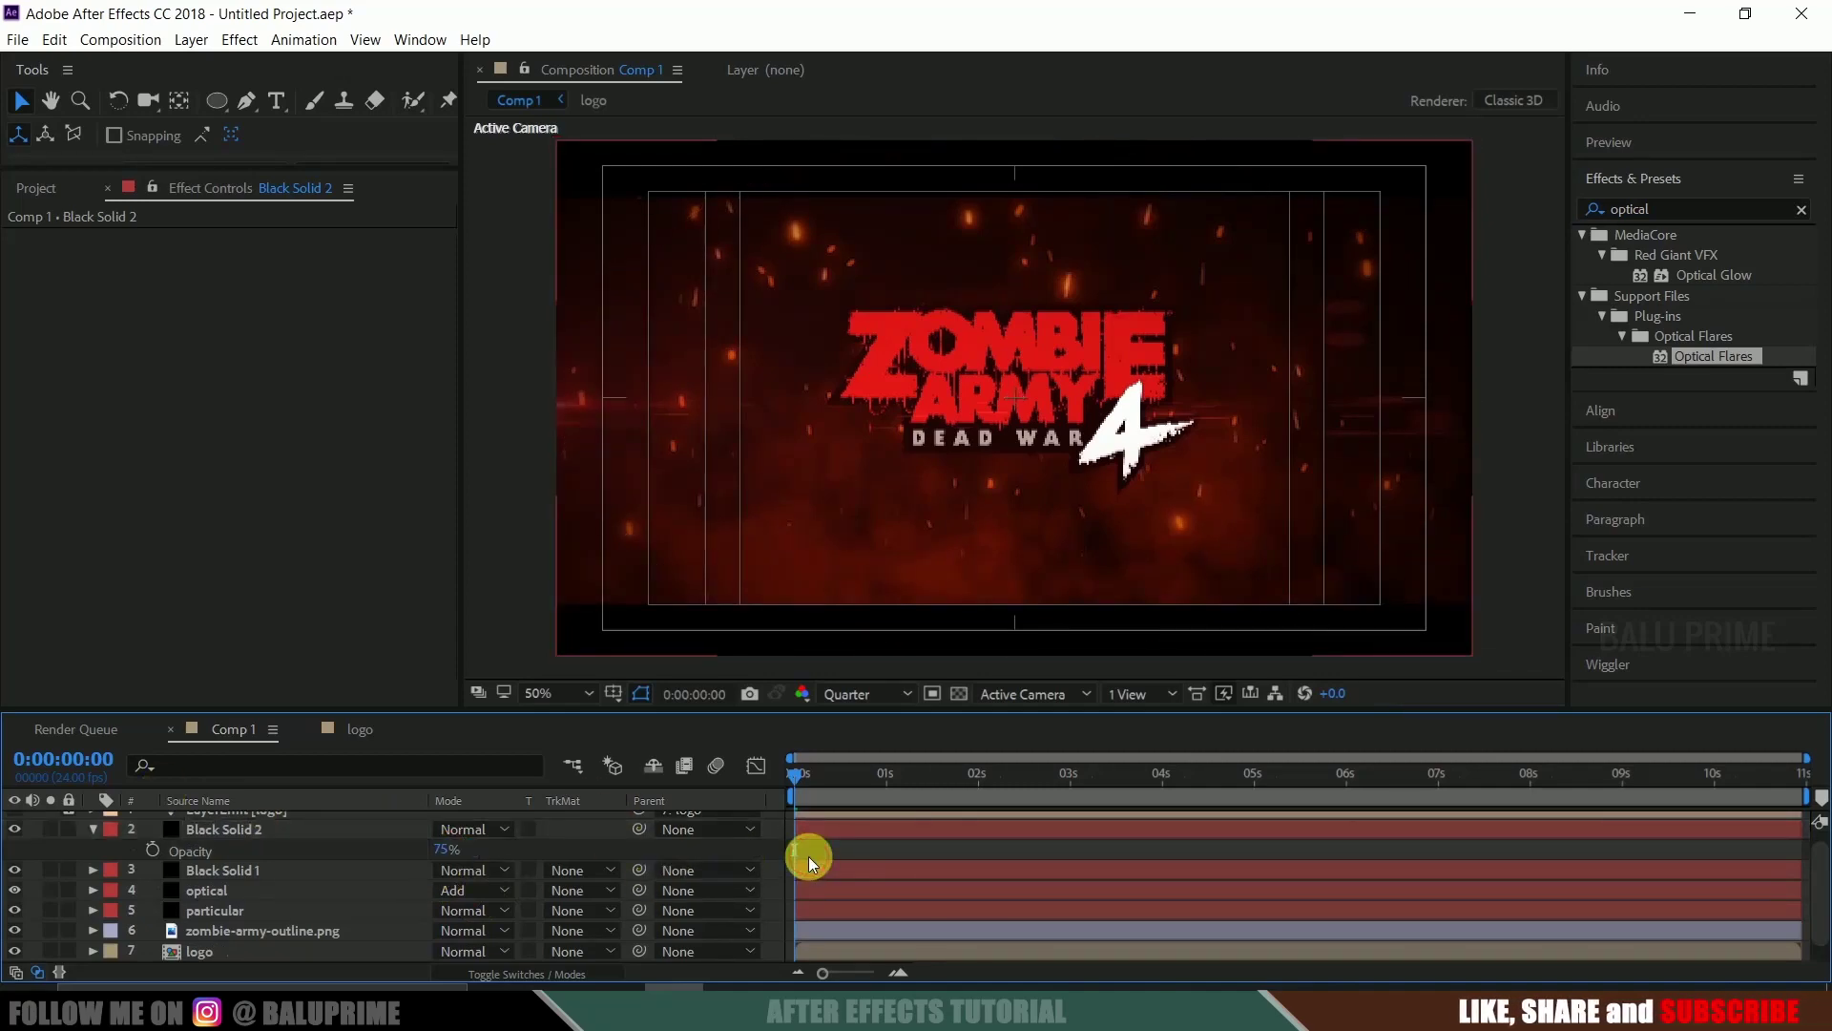
key(space)
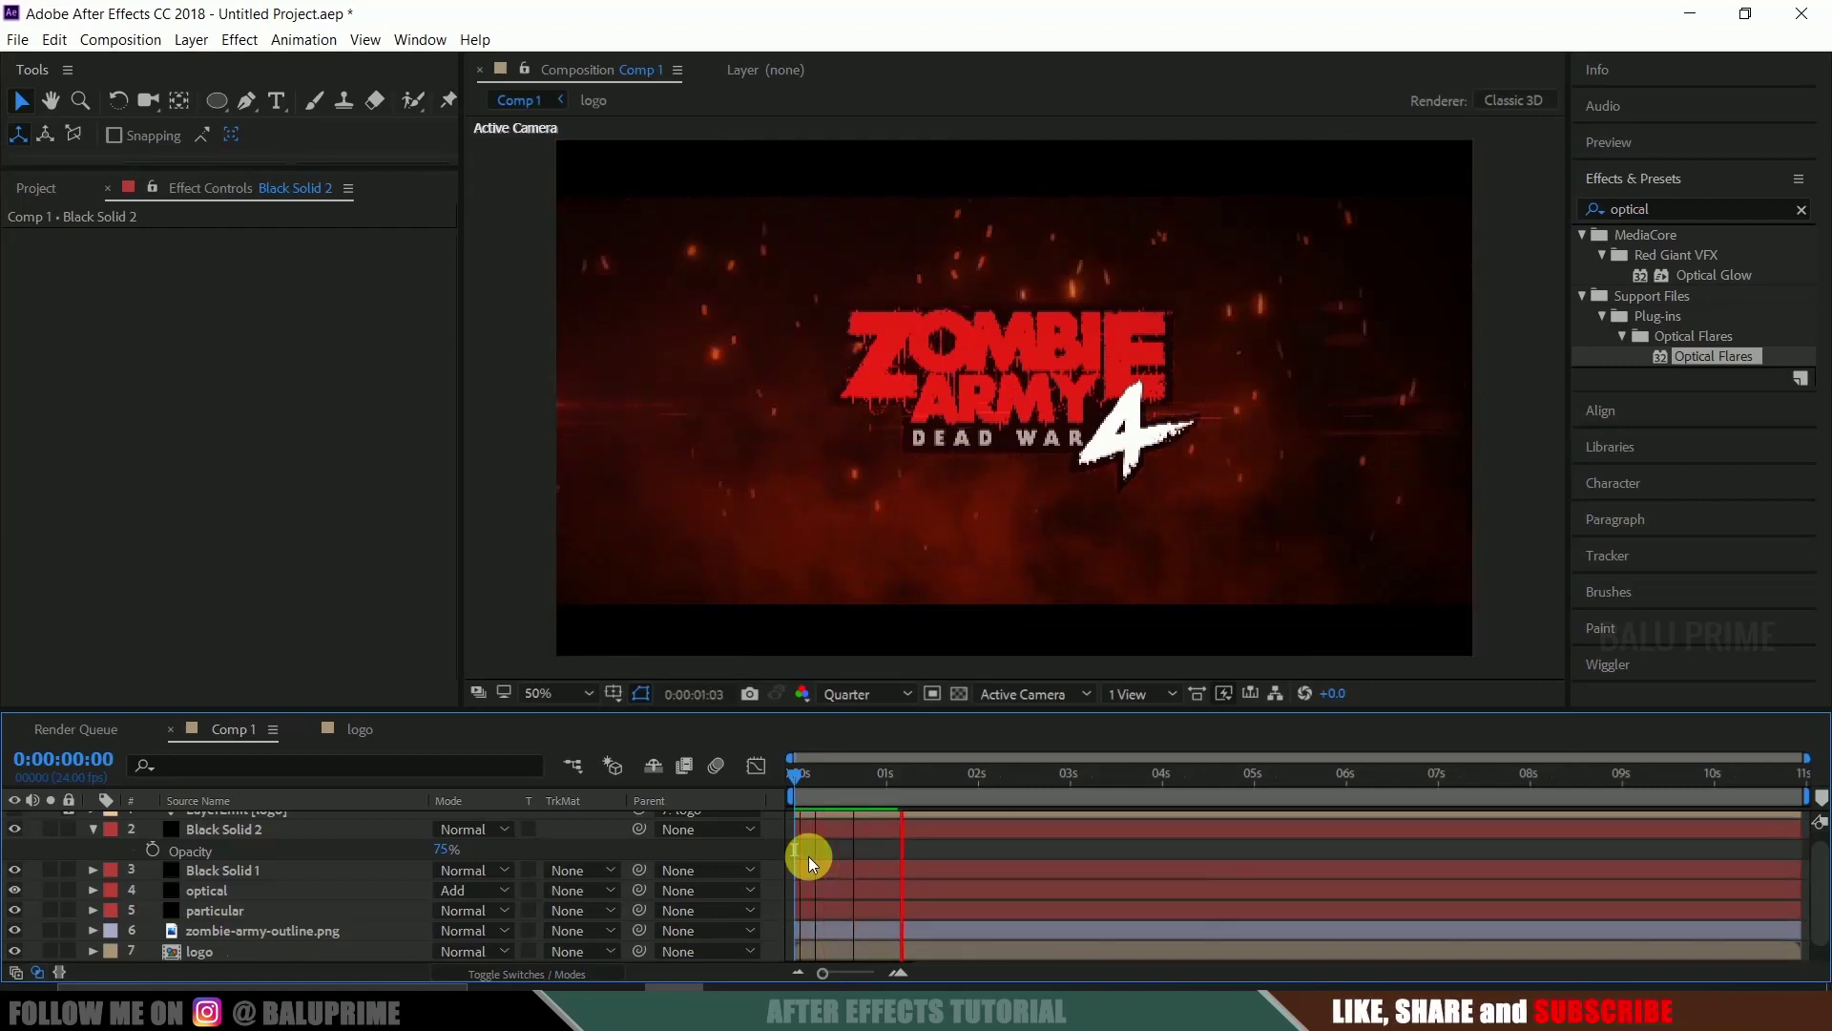